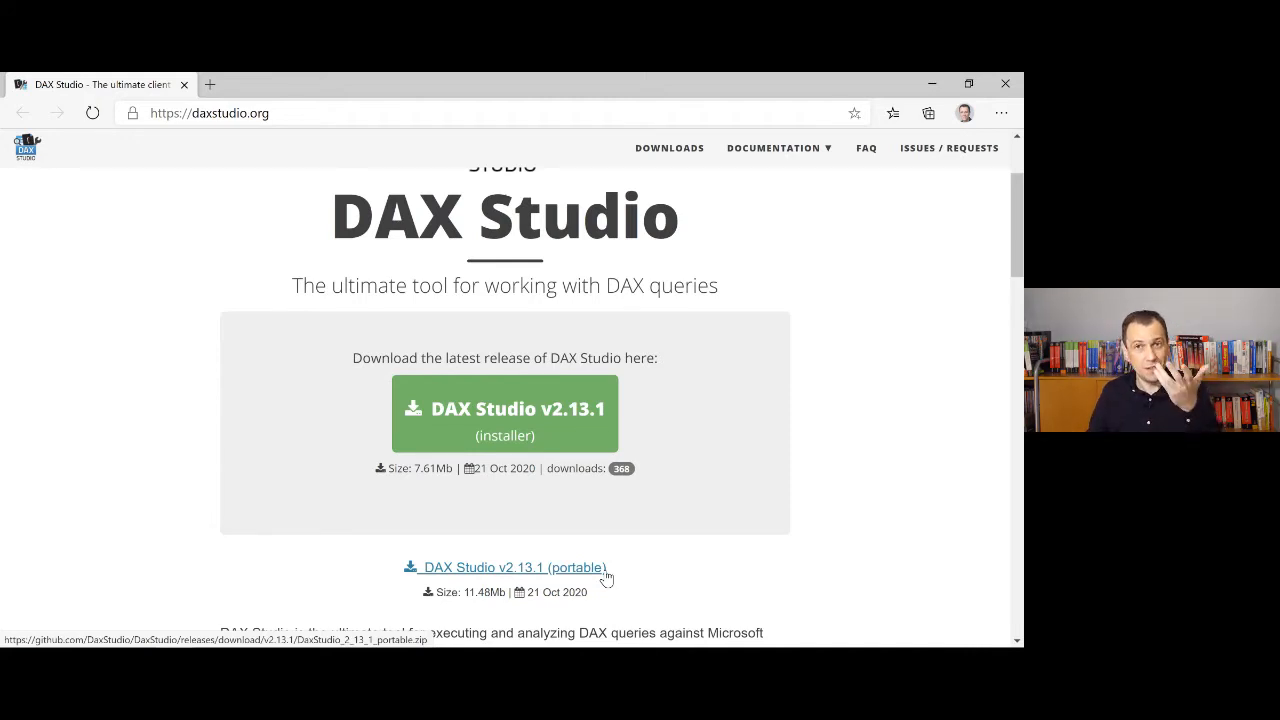
# Step: Switch to the Contoso report in Power BI Desktop and look through its model diagram and table data before returning to the report
pyautogui.click(930, 85)
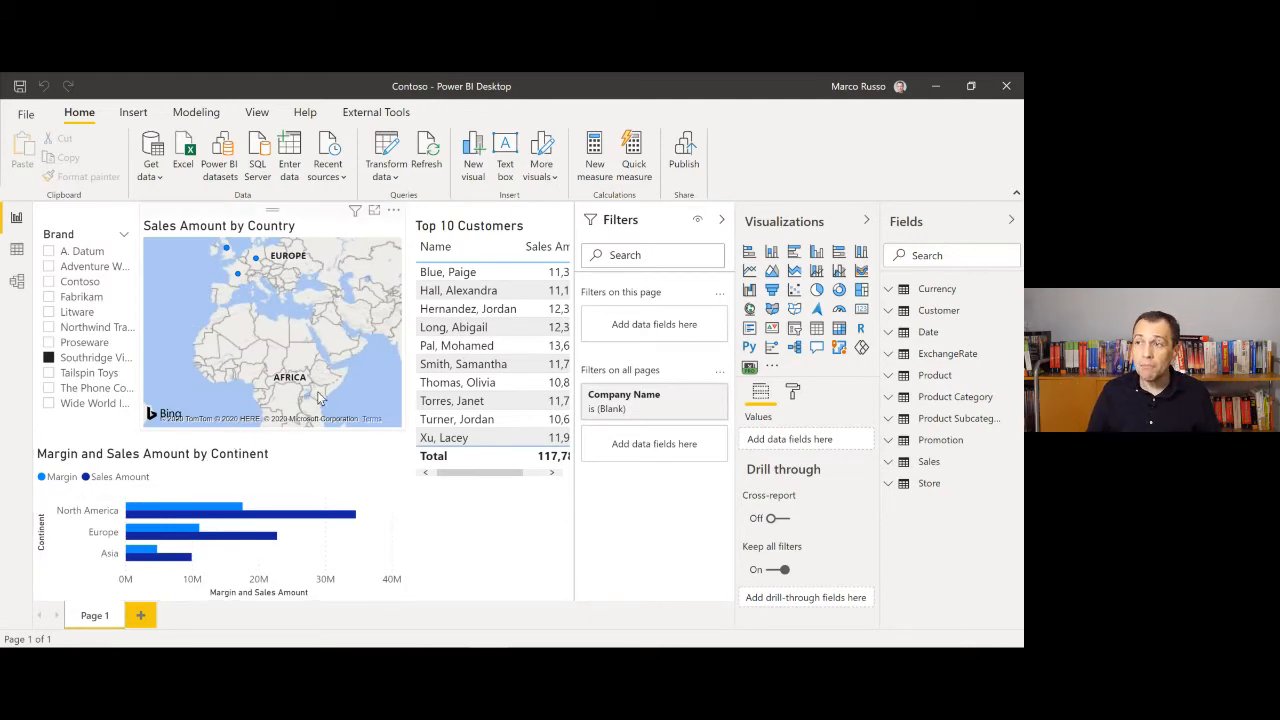
pyautogui.click(17, 283)
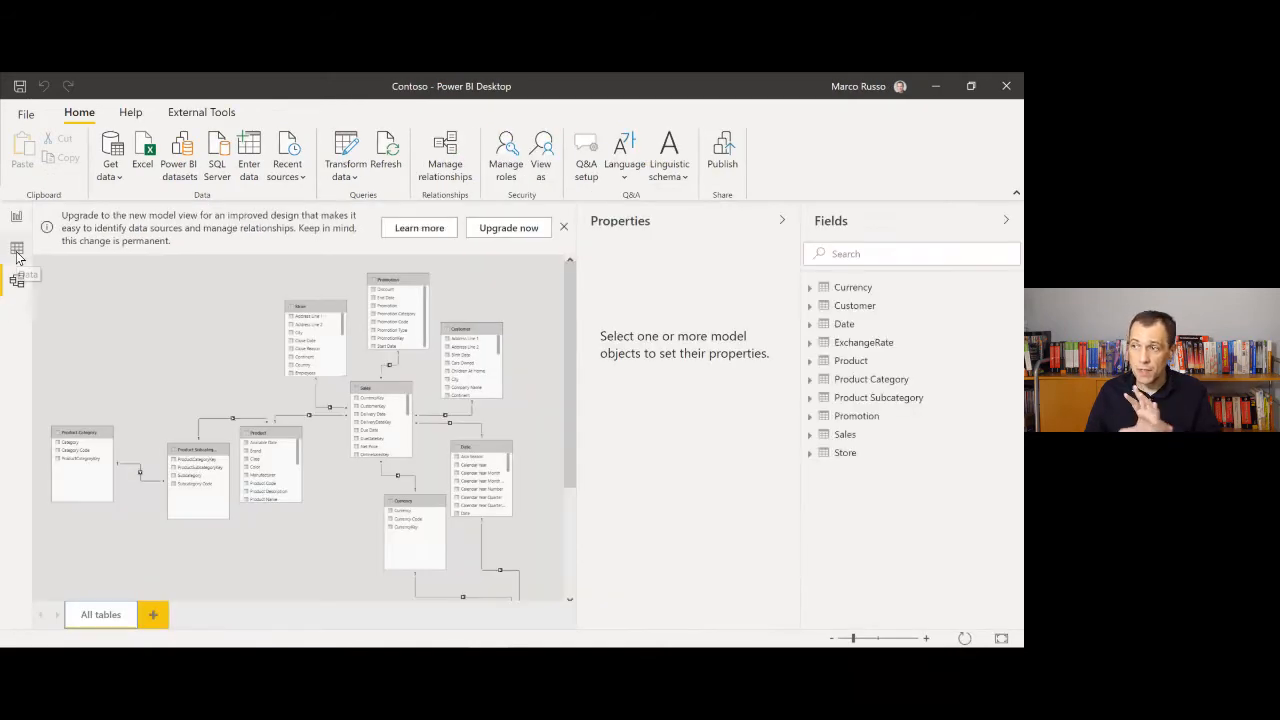
pyautogui.click(17, 250)
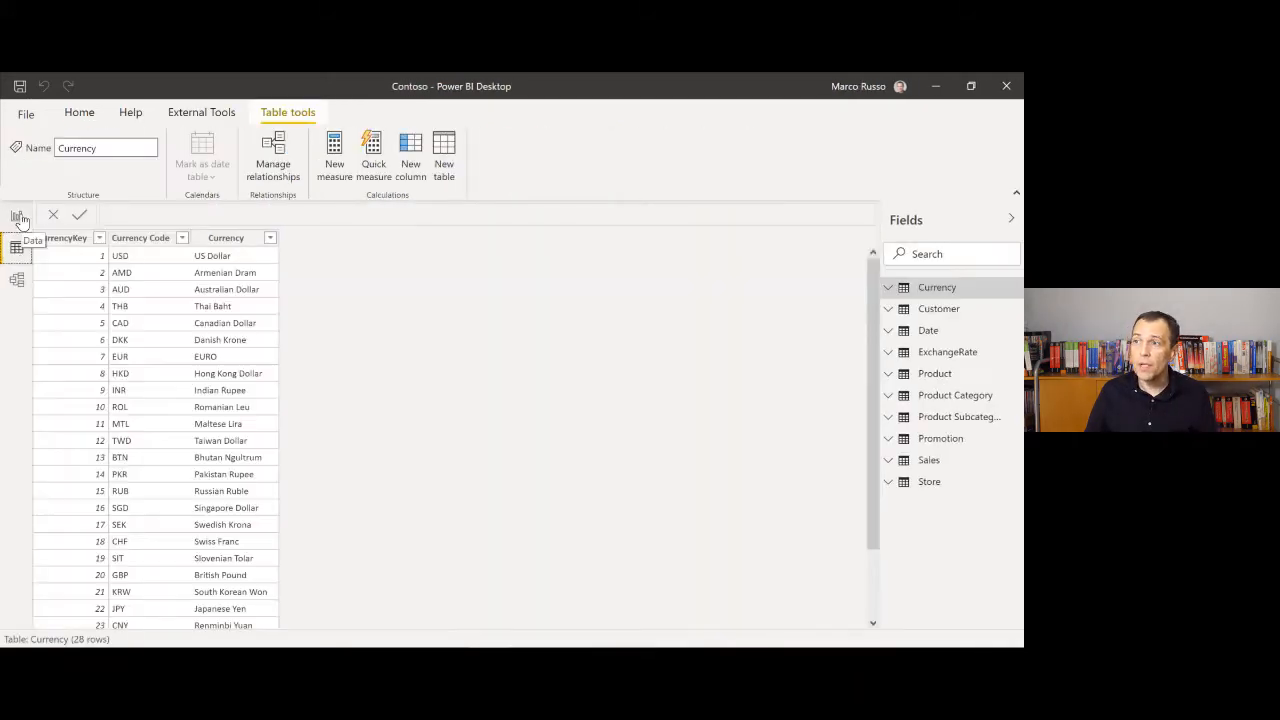
pyautogui.click(18, 218)
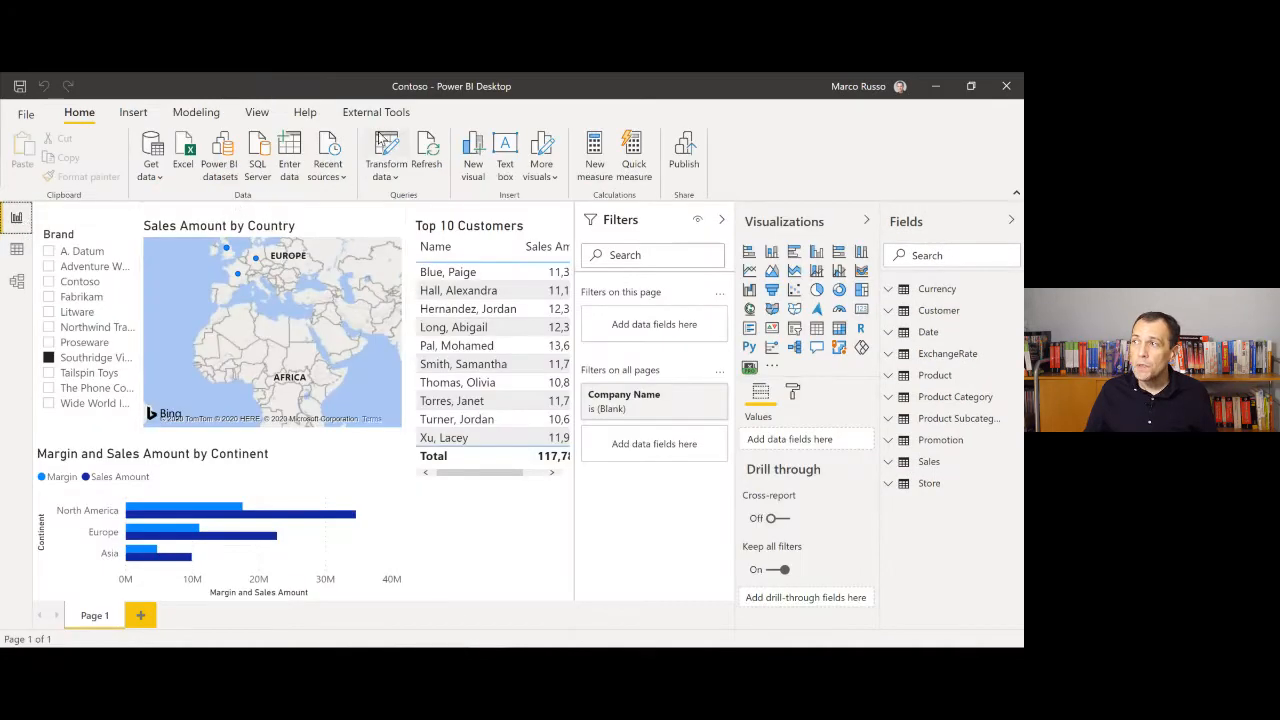
# Step: Launch DAX Studio as an external tool from the Contoso report and resize its window to float over the report
pyautogui.click(375, 113)
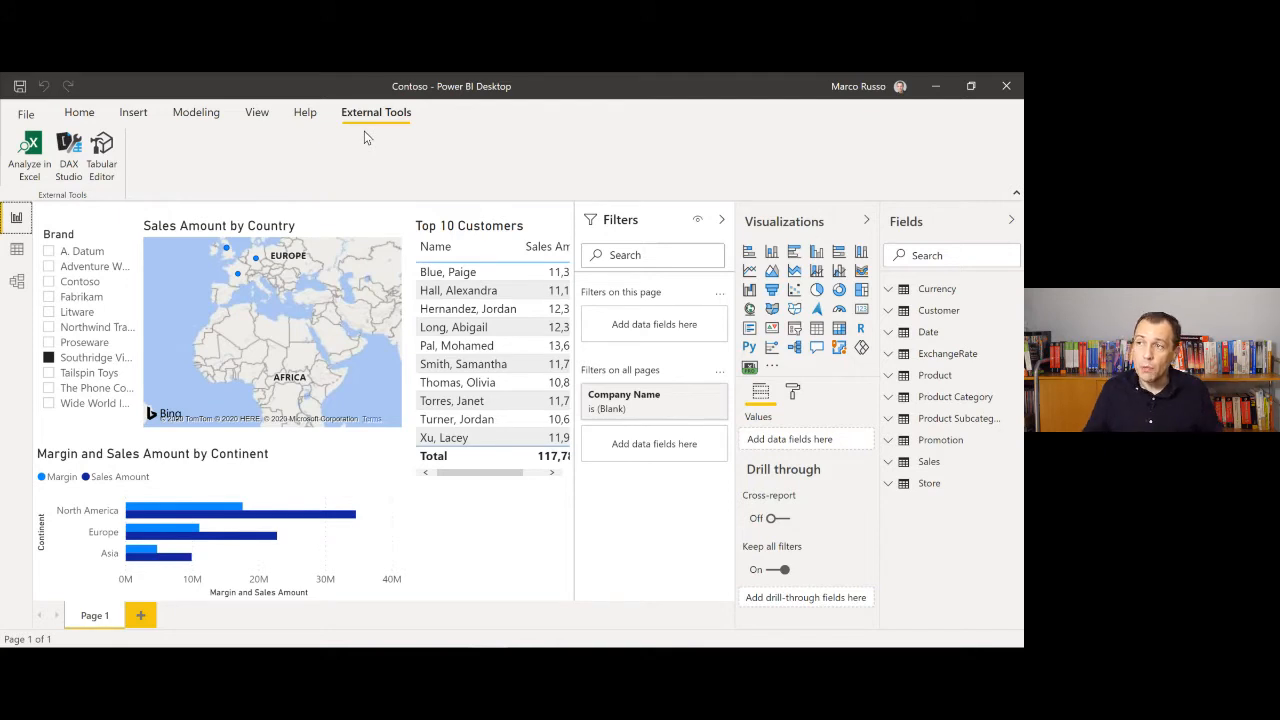
pyautogui.click(77, 160)
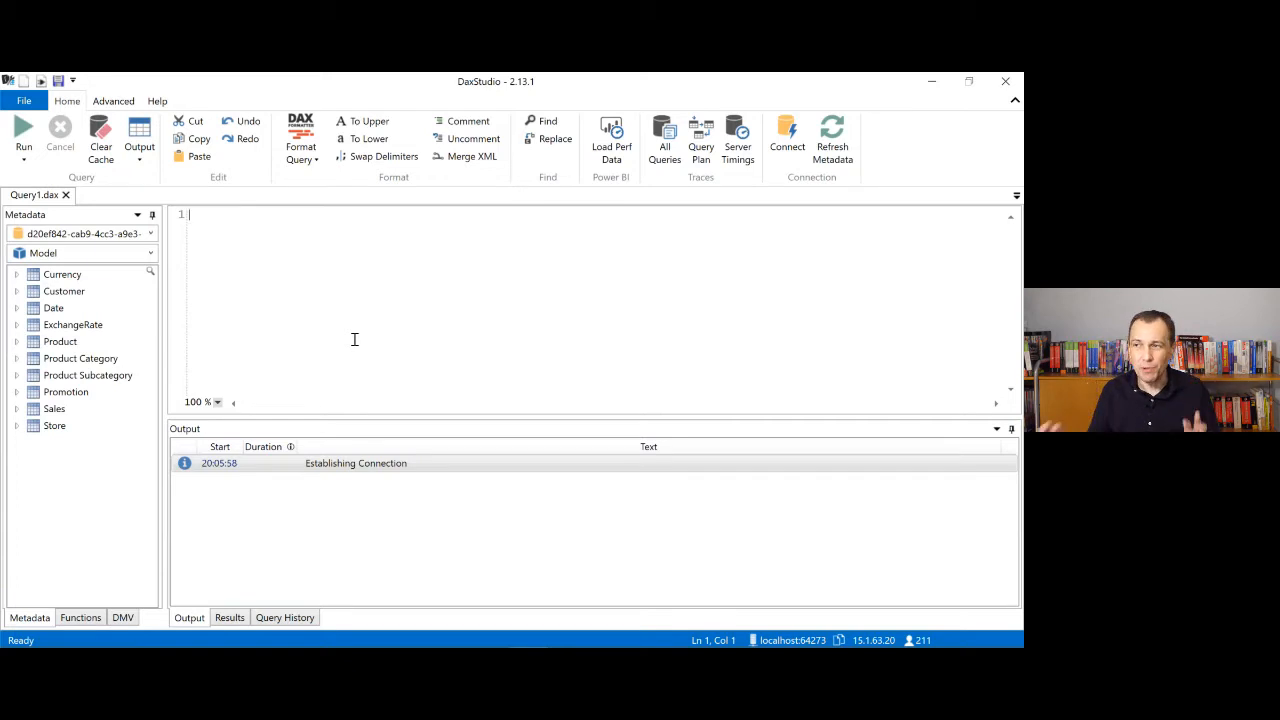
pyautogui.doubleClick(329, 88)
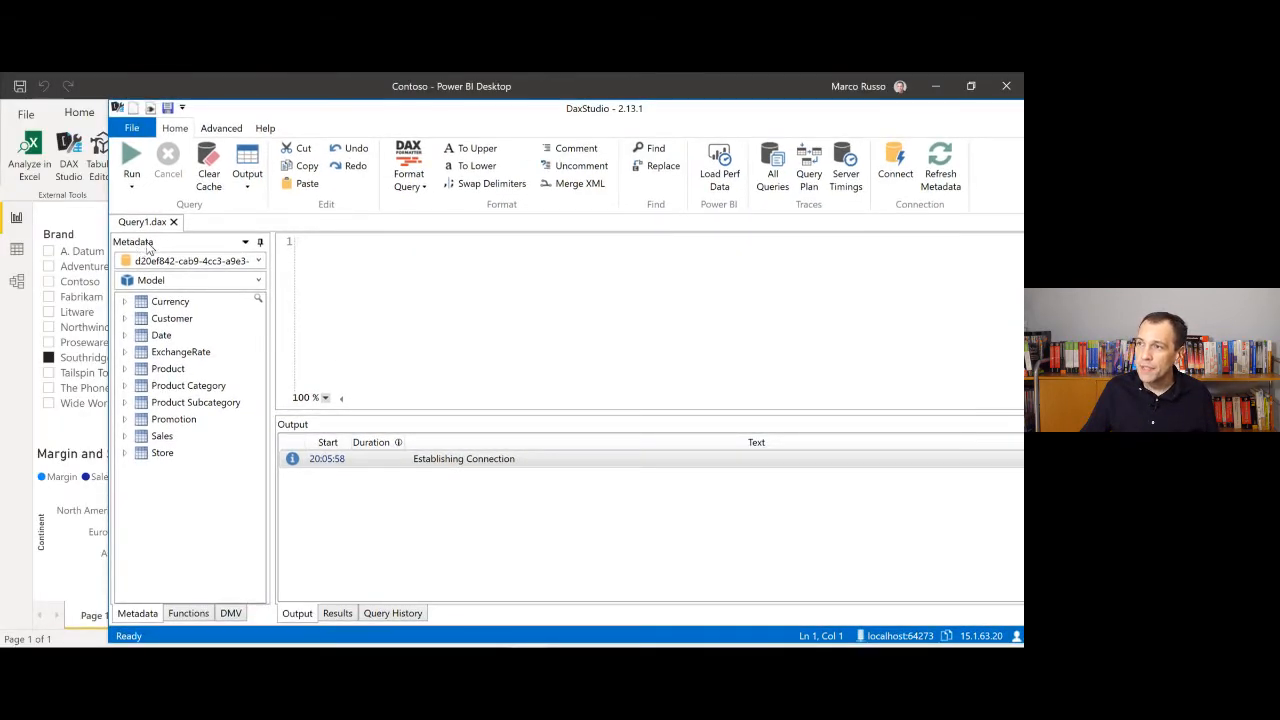
pyautogui.moveTo(107, 102); pyautogui.dragTo(470, 184)
pyautogui.moveTo(618, 192); pyautogui.dragTo(256, 114)
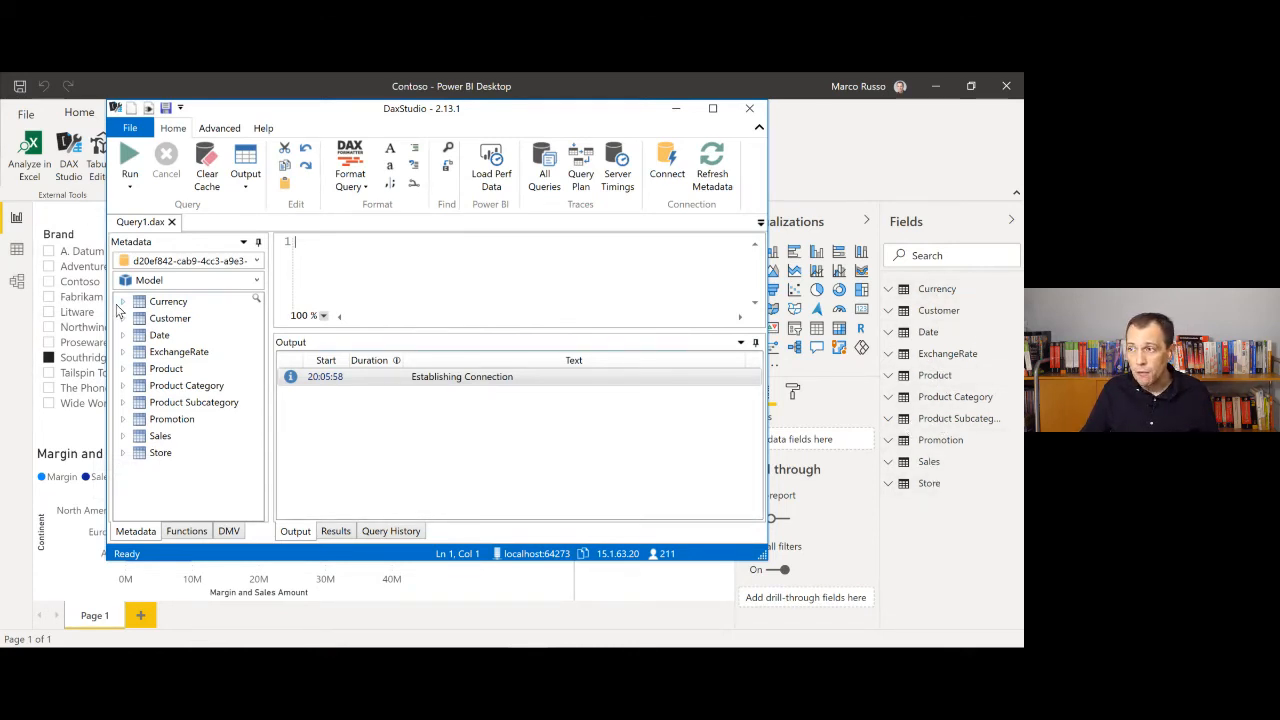
# Step: Compare the columns and measures of the Sales table in DAX Studio's metadata with the same table's fields in Power BI Desktop
pyautogui.click(123, 436)
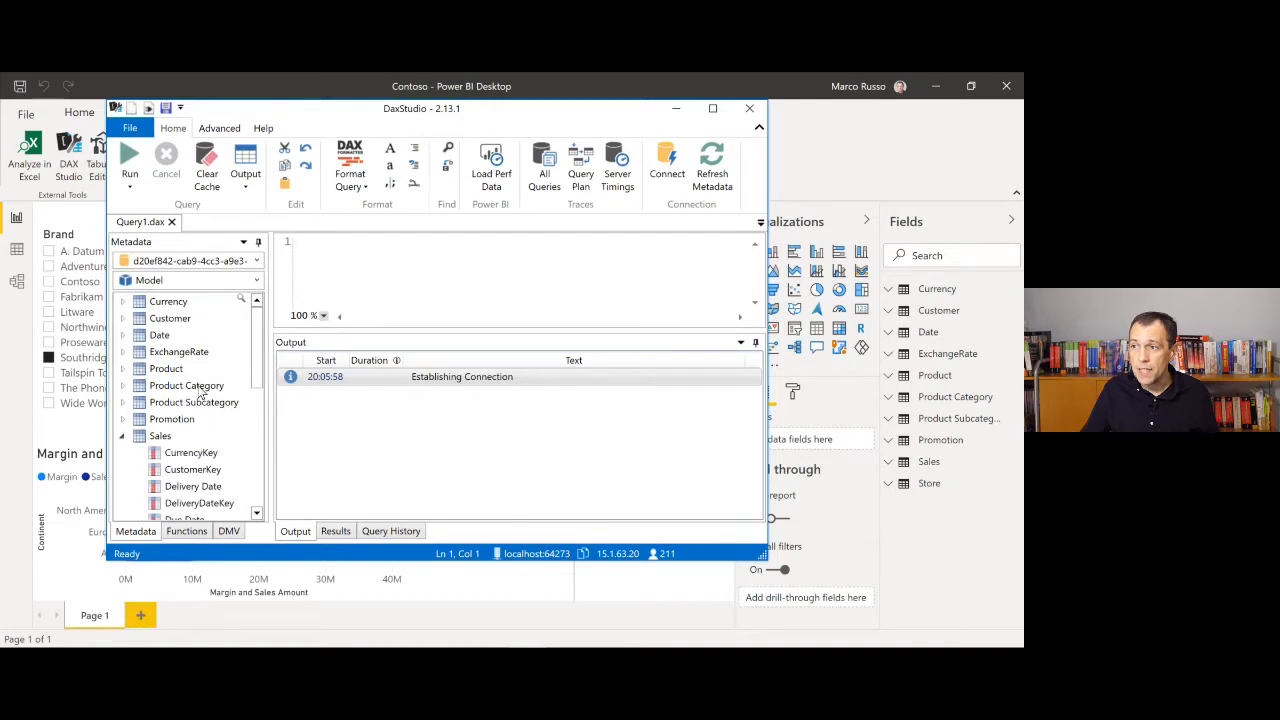
pyautogui.scroll(-2, 187, 380)
pyautogui.moveTo(187, 350)
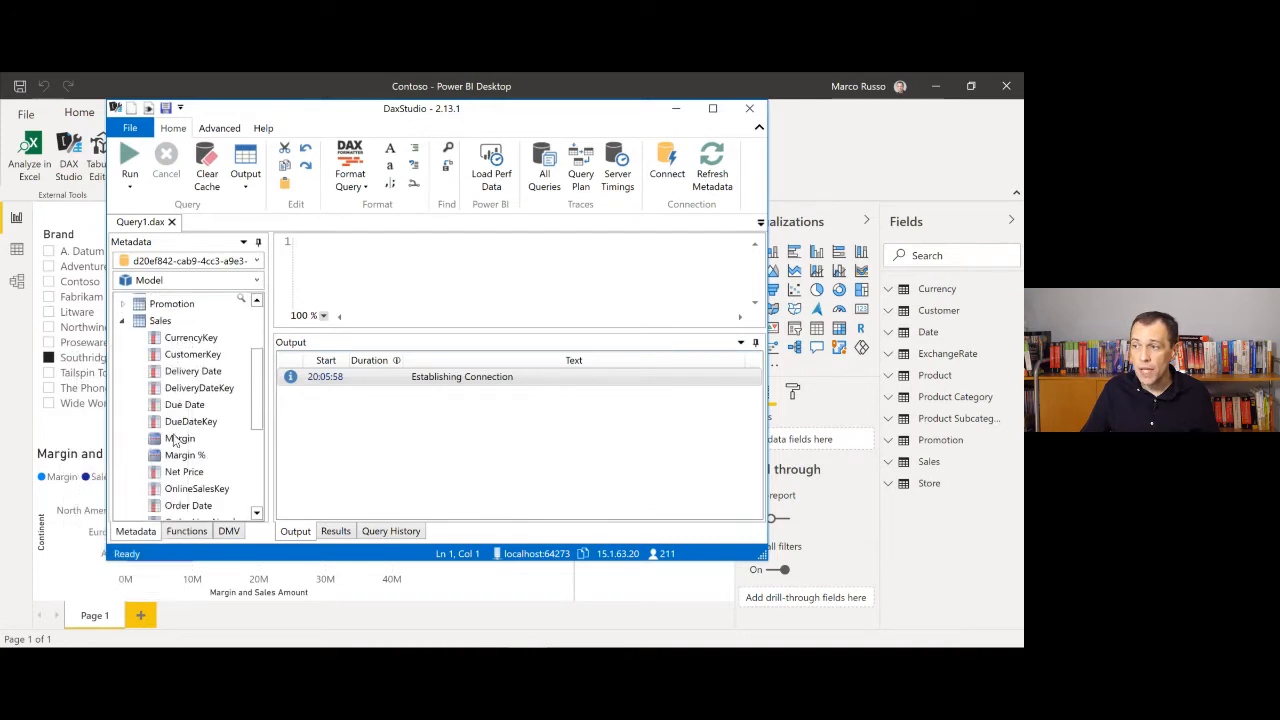
pyautogui.click(886, 472)
pyautogui.click(929, 461)
pyautogui.scroll(-5, 935, 343)
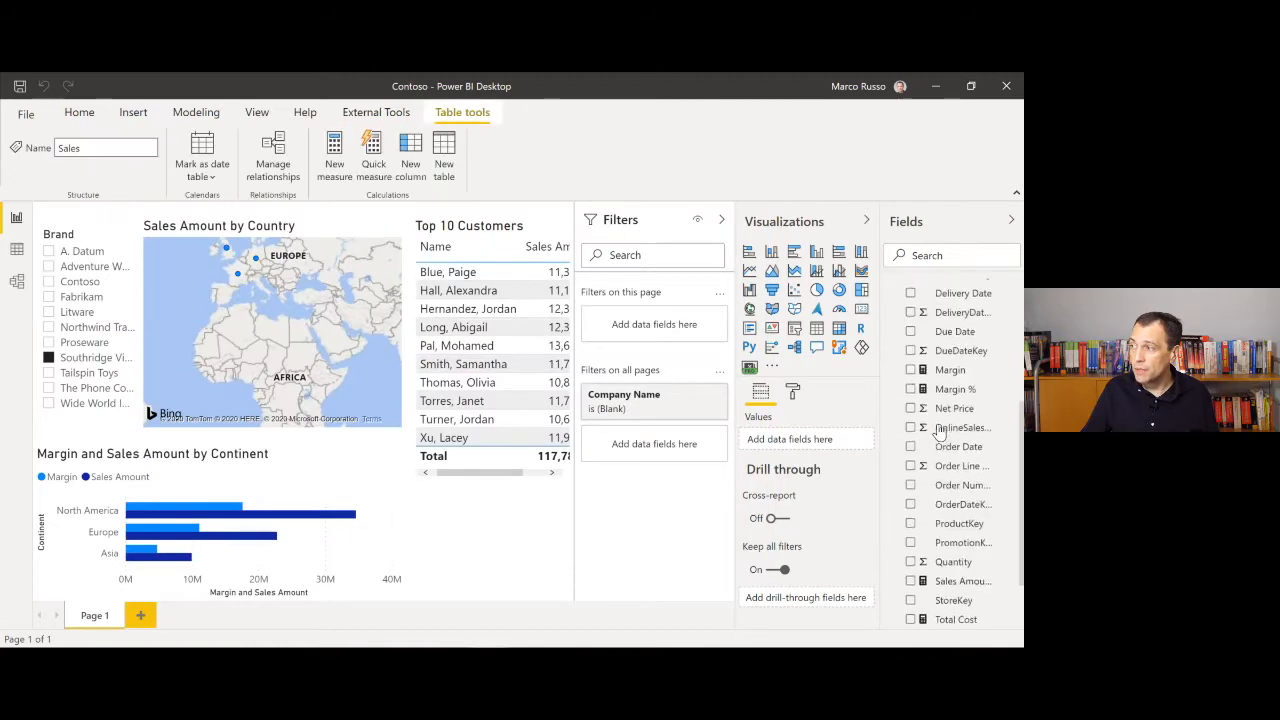
pyautogui.scroll(3, 935, 345)
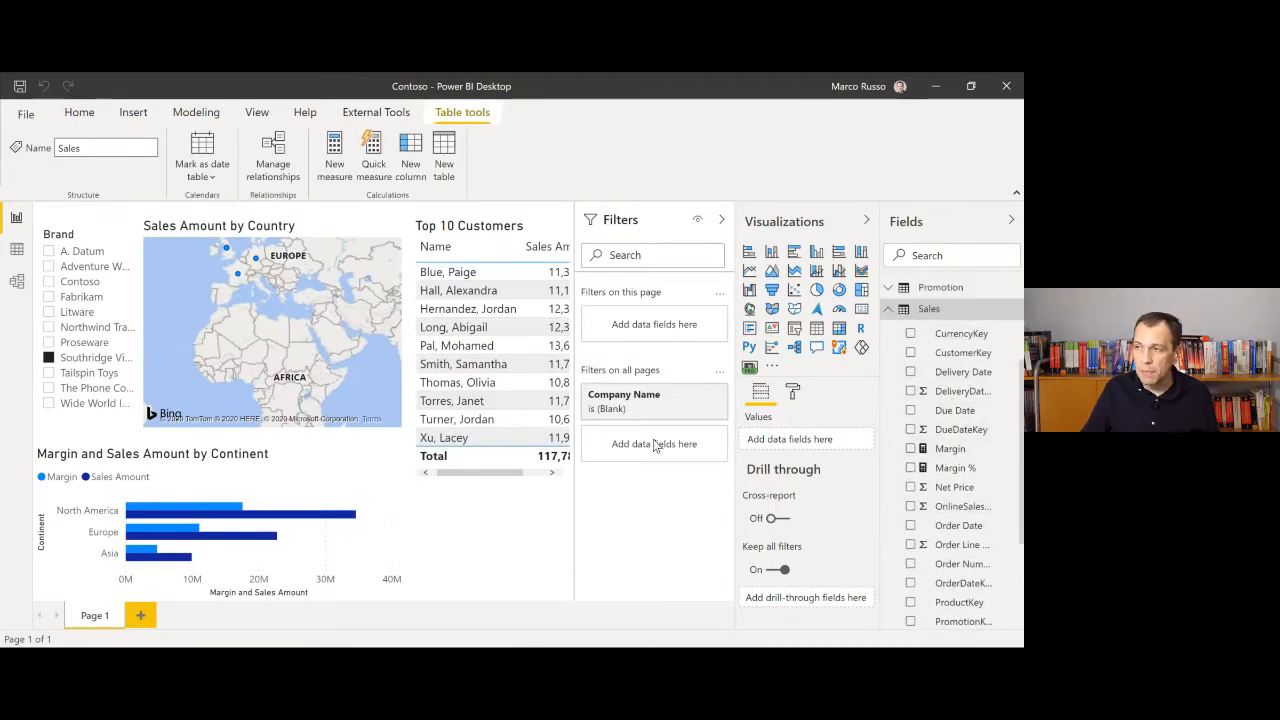
pyautogui.hotkey('alt', 'Tab')
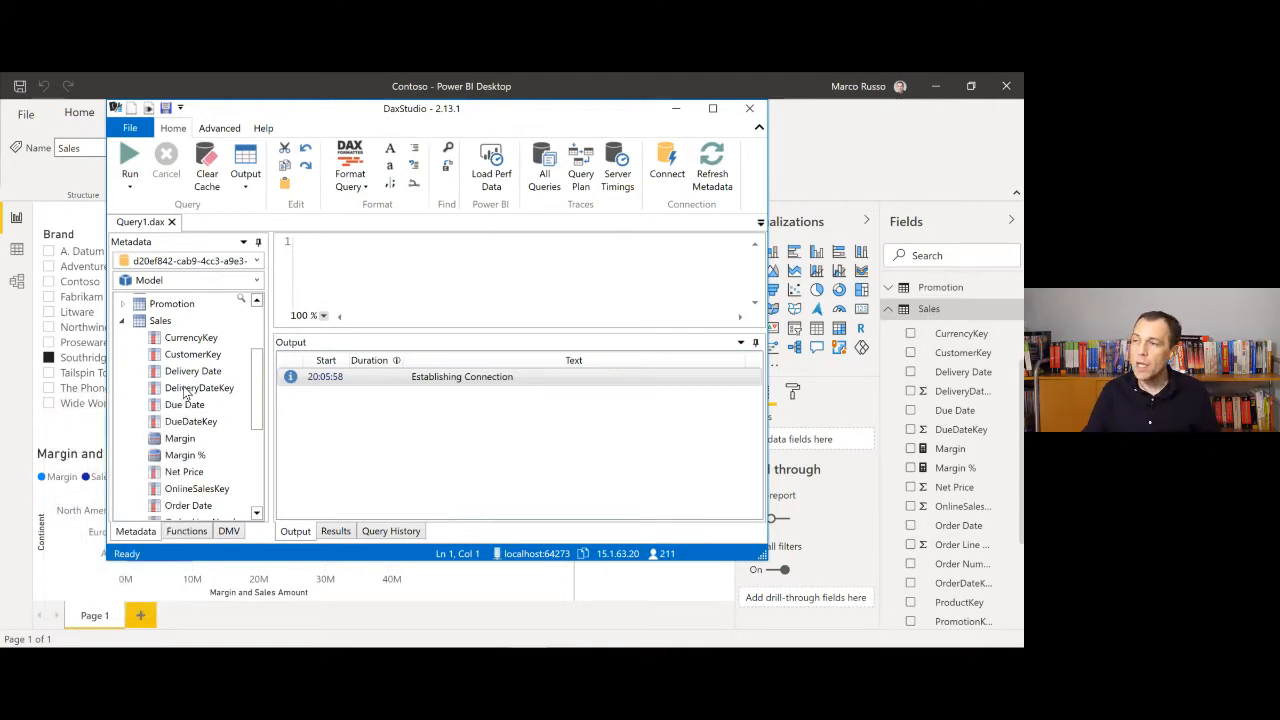
# Step: Make the DAX Studio query editor taller and enlarge its text to 211 %
pyautogui.click(347, 272)
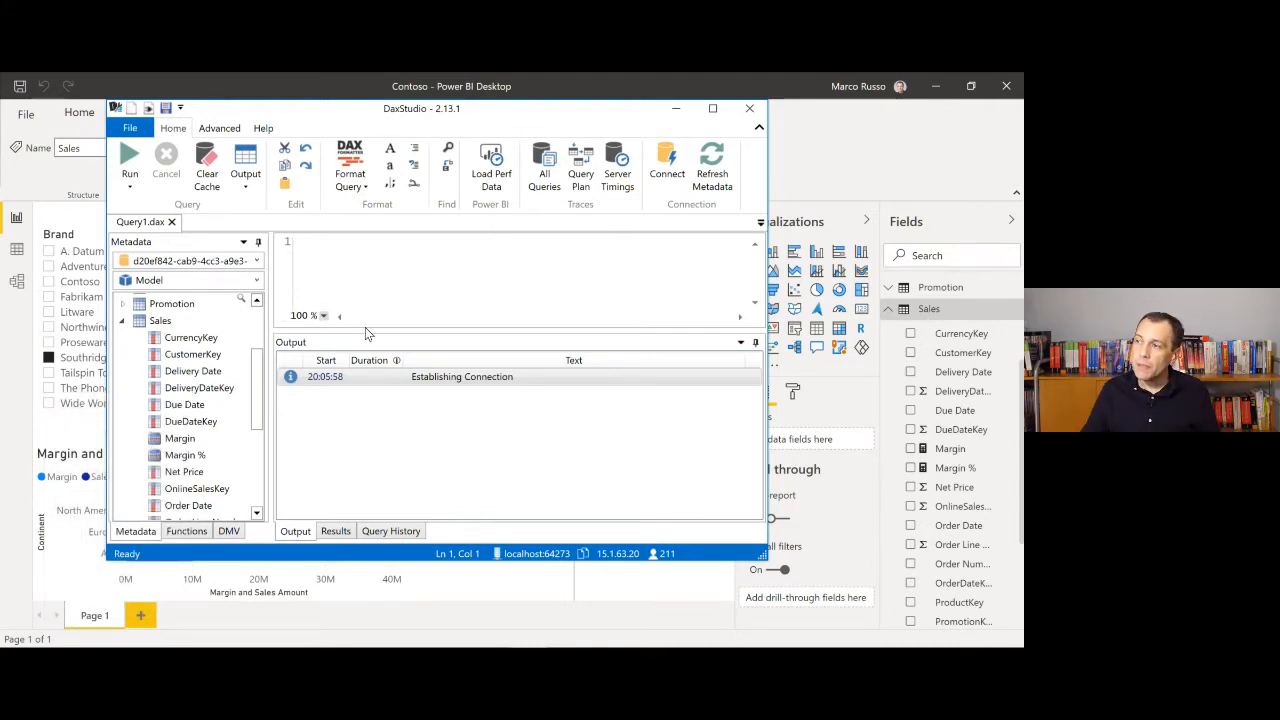
pyautogui.moveTo(365, 331); pyautogui.dragTo(362, 371)
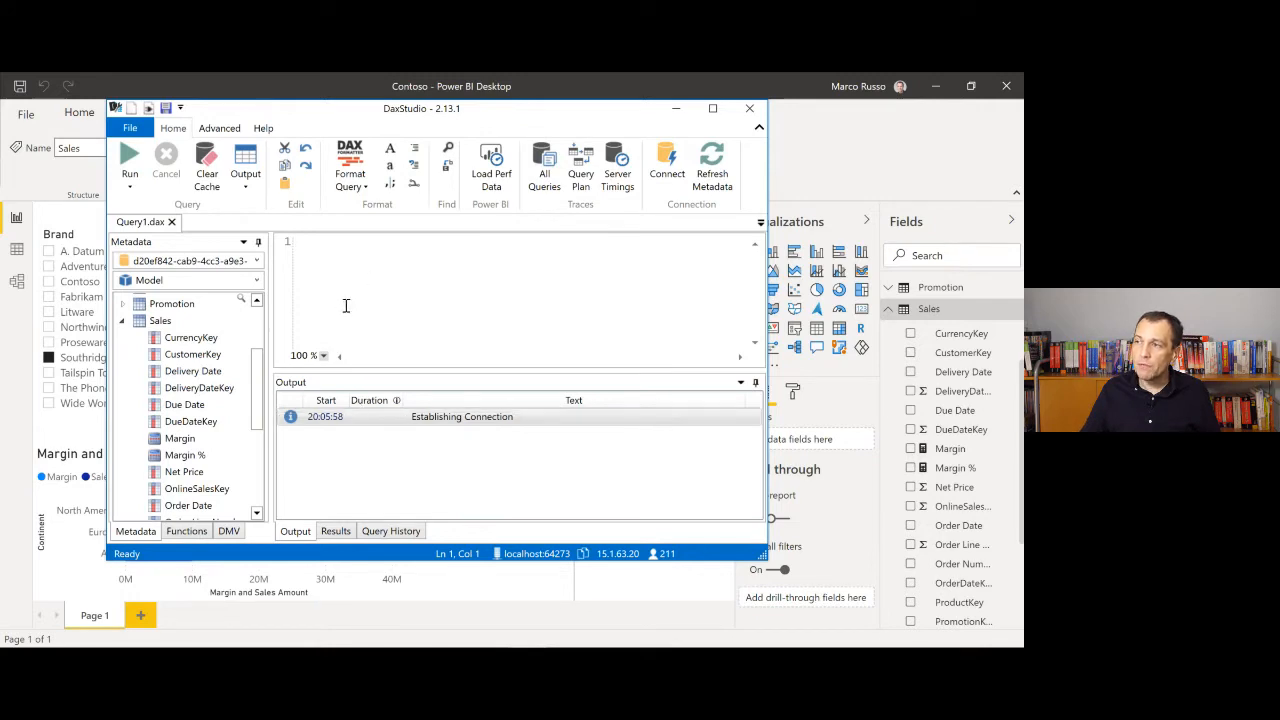
pyautogui.scroll(5, 366, 304)
pyautogui.scroll(3, 367, 305)
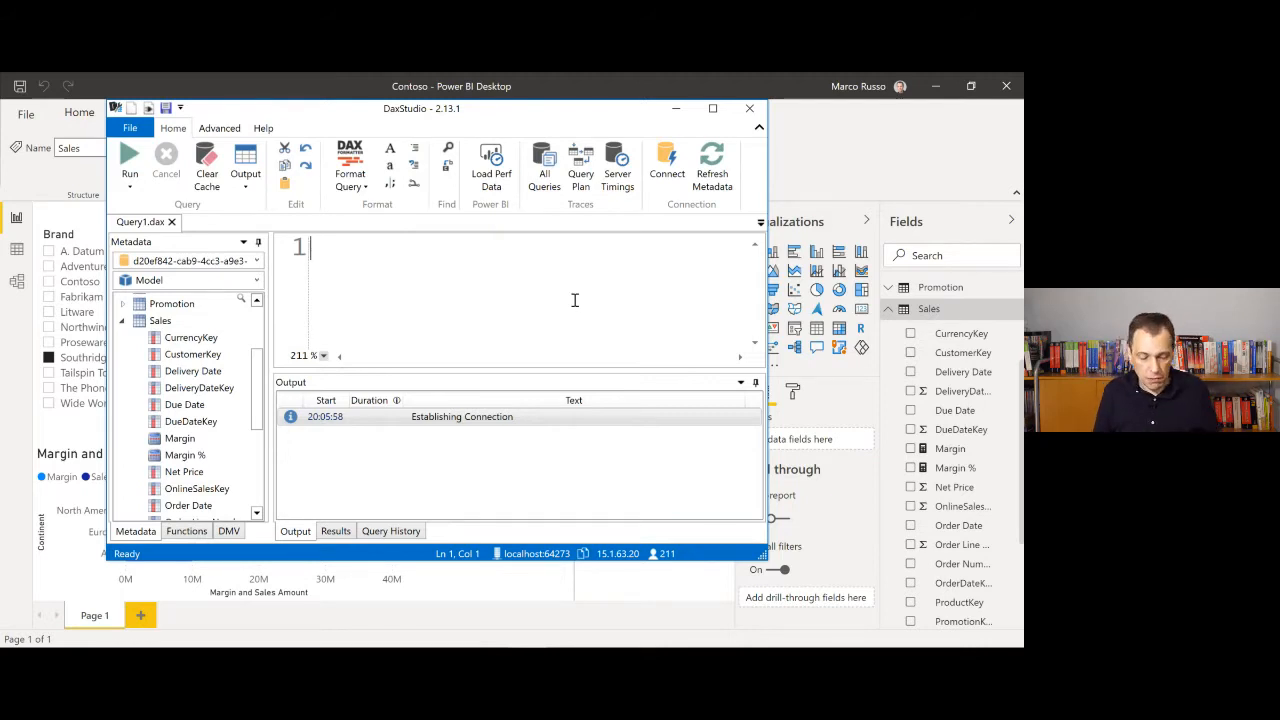
# Step: Write the query EVALUATE 'Product' and run it
pyautogui.write('EVALUATE')
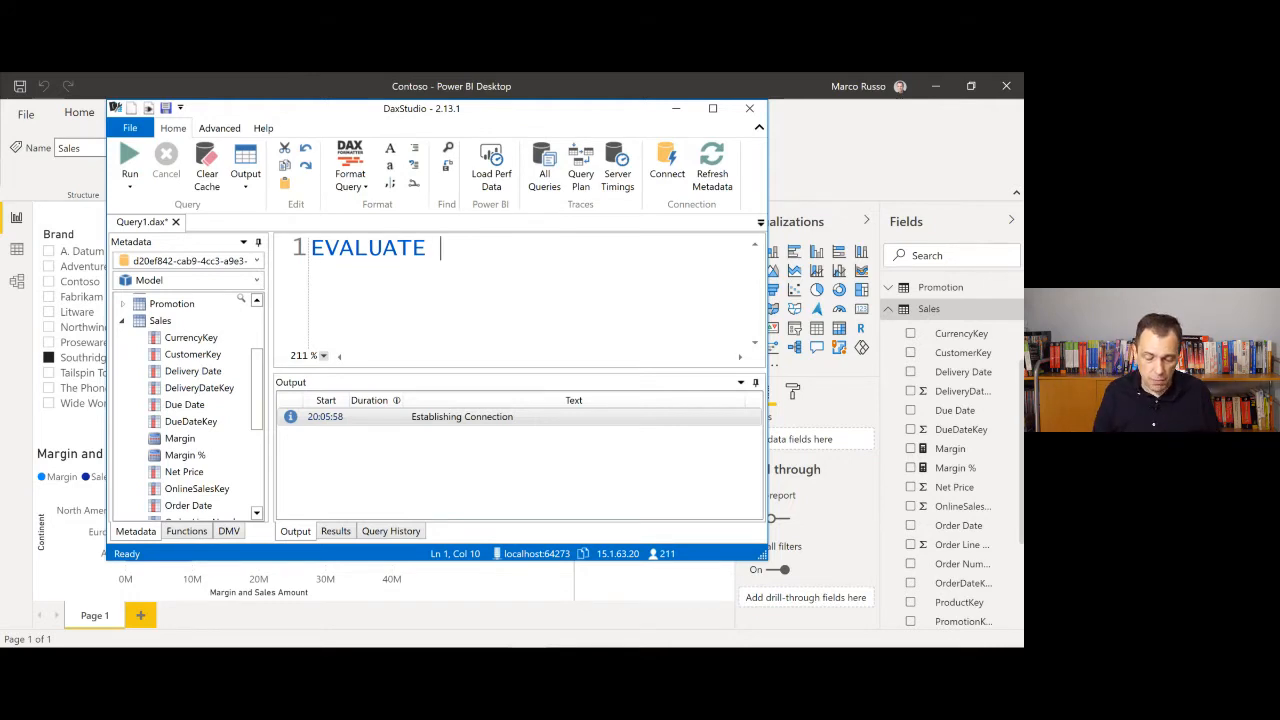
pyautogui.write('Prod')
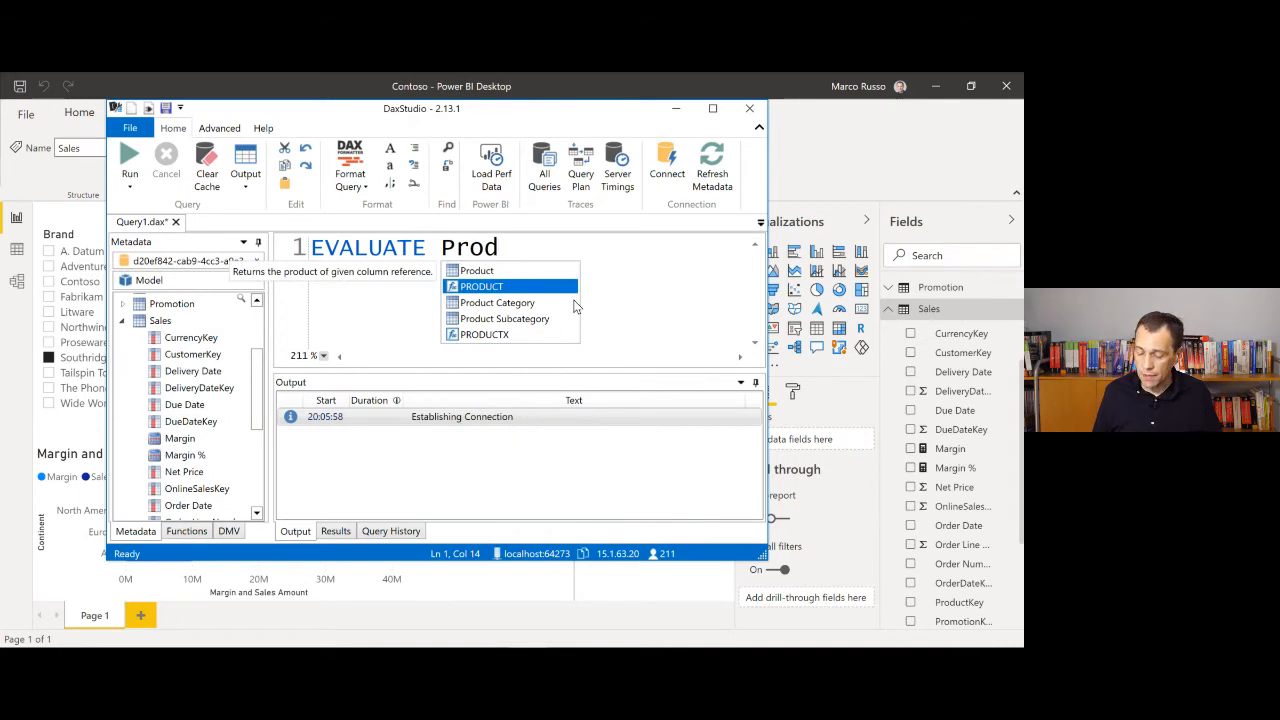
pyautogui.press('Up')
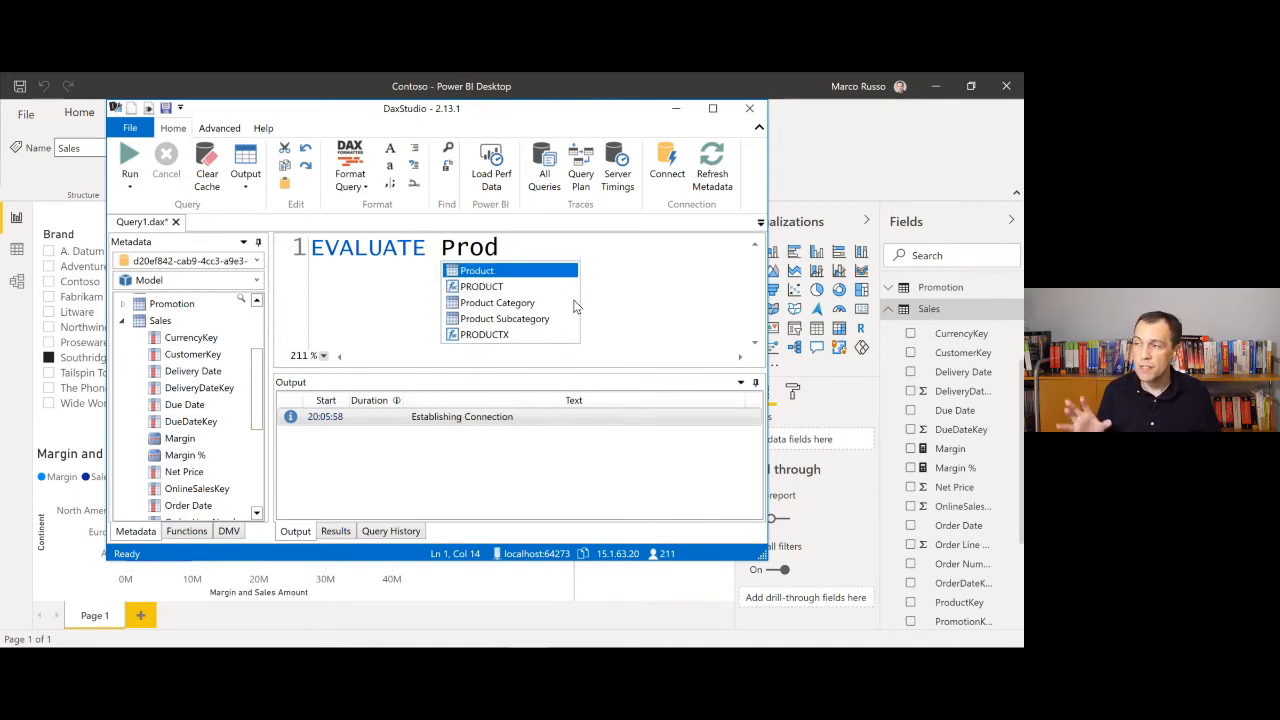
pyautogui.press('Tab')
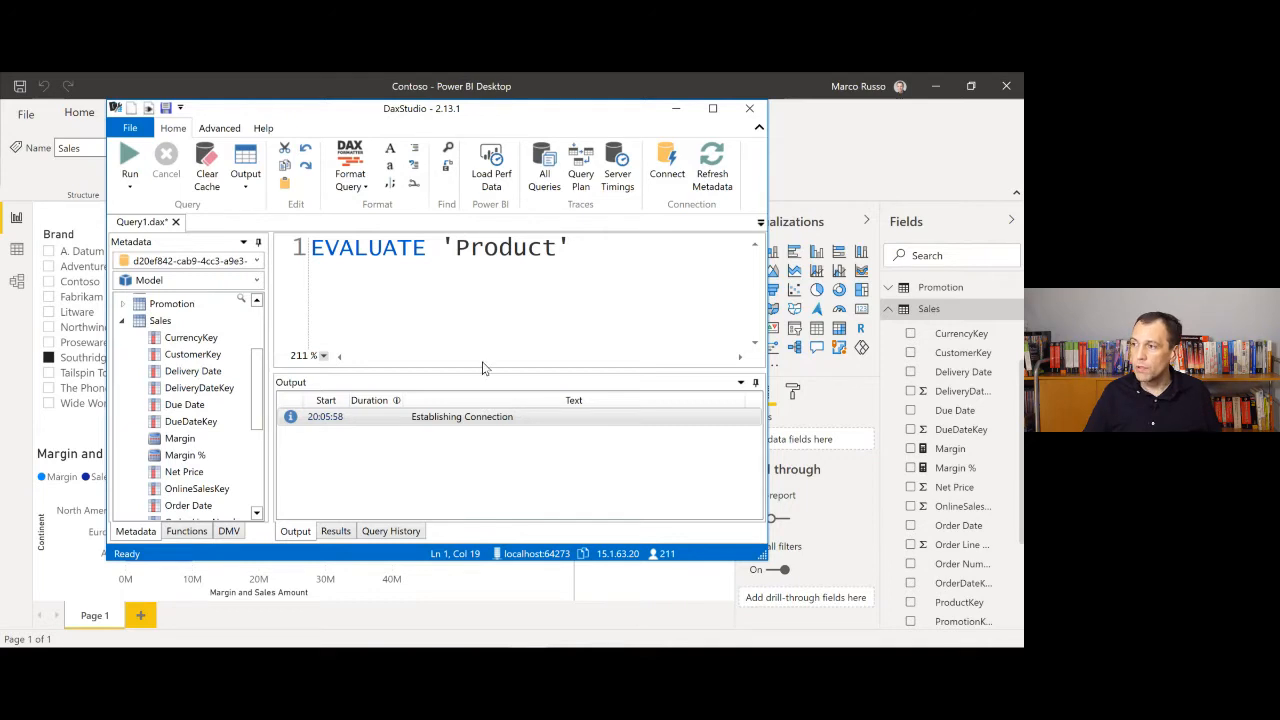
pyautogui.click(130, 165)
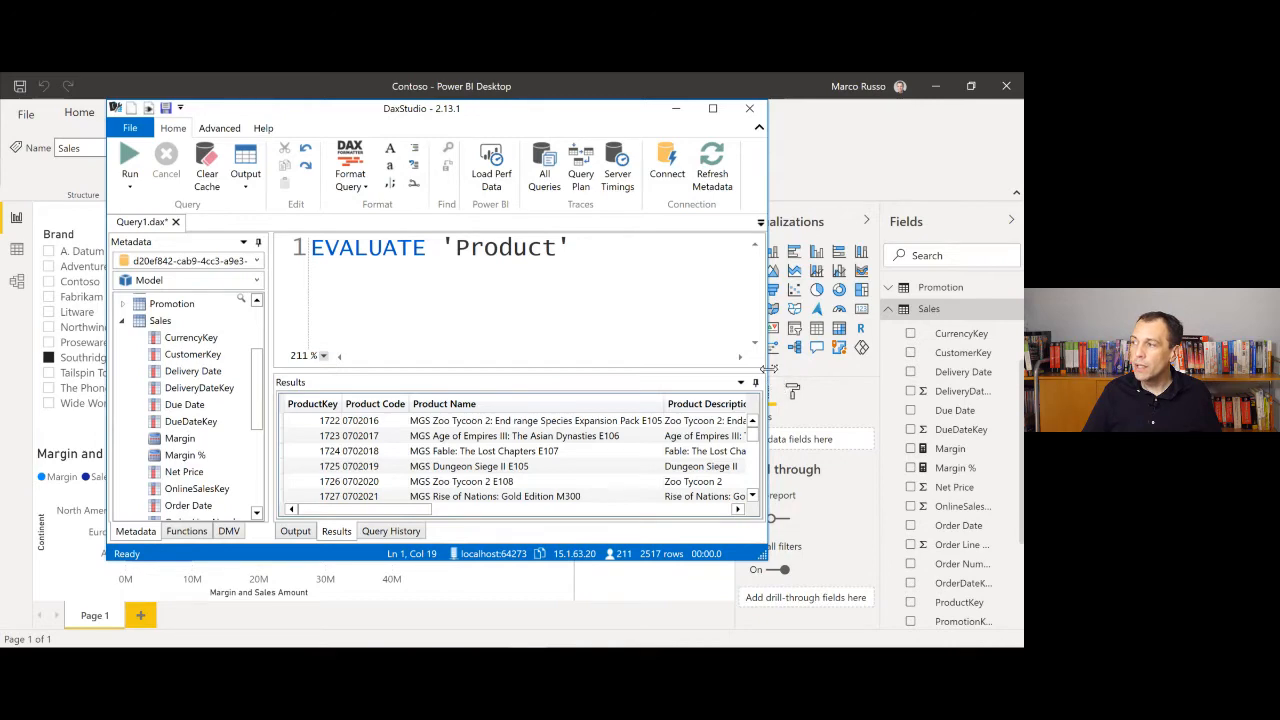
# Step: Widen the DAX Studio window and enlarge the text of the Product query results to a readable size
pyautogui.moveTo(767, 378); pyautogui.dragTo(898, 368)
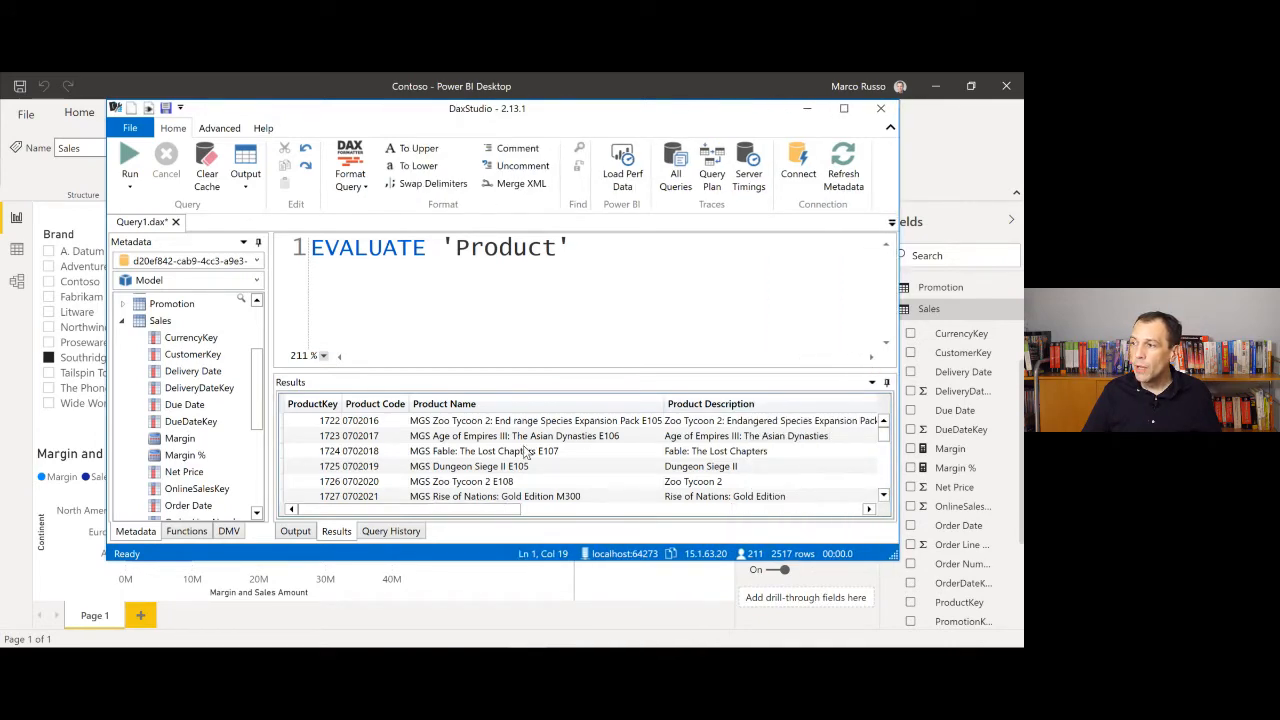
pyautogui.keyDown('ctrl'); pyautogui.scroll(5, 520, 452); pyautogui.keyUp('ctrl')
pyautogui.keyDown('ctrl'); pyautogui.scroll(-2, 518, 455); pyautogui.keyUp('ctrl')
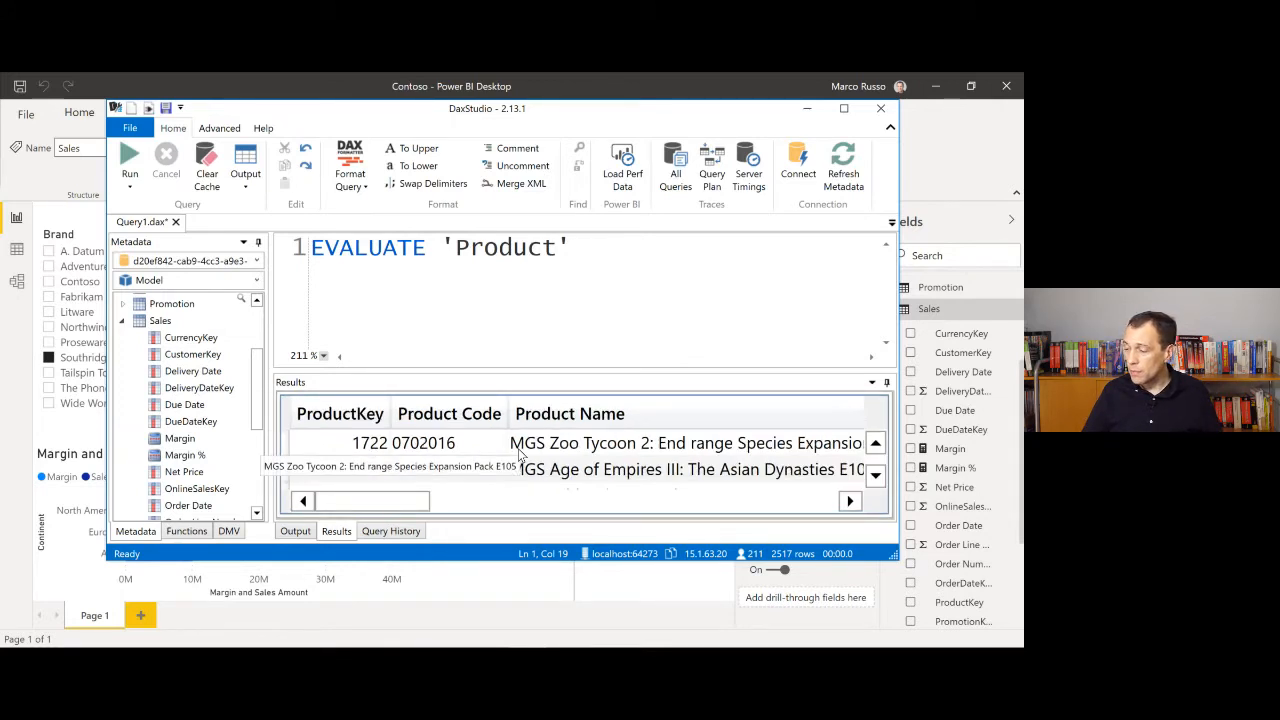
pyautogui.keyDown('ctrl'); pyautogui.scroll(1, 518, 453); pyautogui.keyUp('ctrl')
pyautogui.keyDown('ctrl'); pyautogui.scroll(-1, 518, 448); pyautogui.keyUp('ctrl')
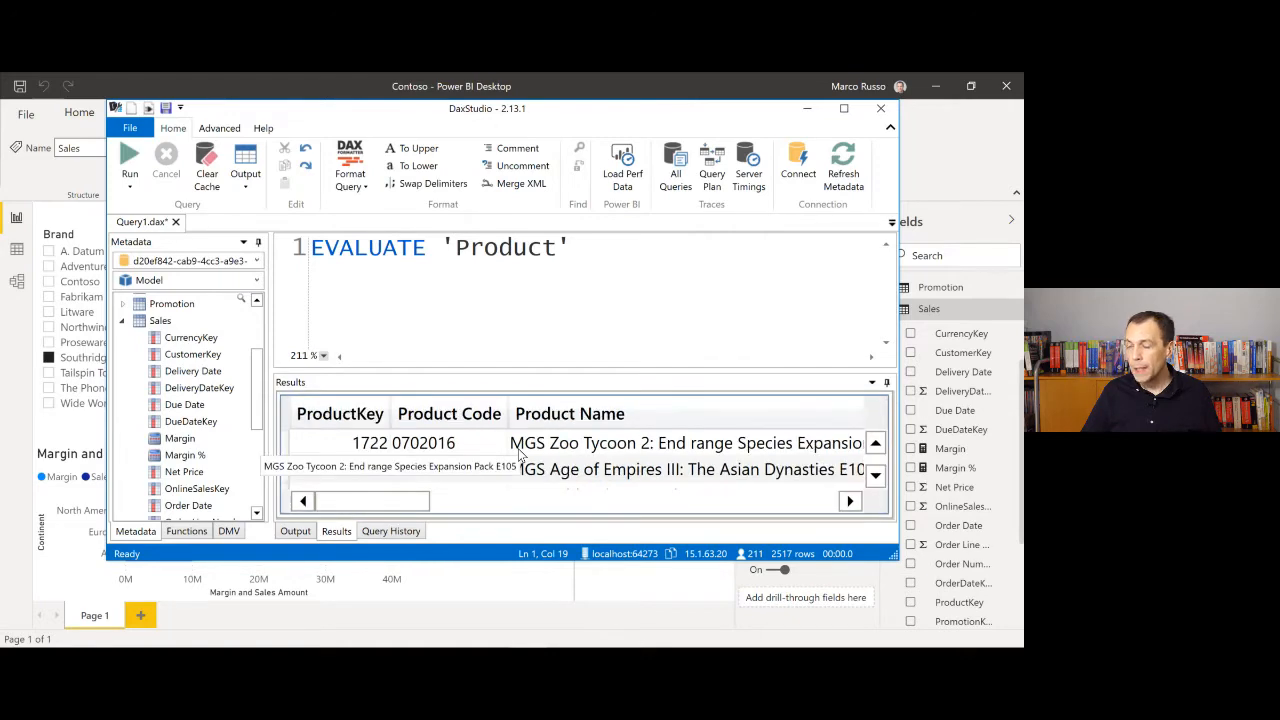
pyautogui.keyDown('ctrl'); pyautogui.scroll(4, 519, 454); pyautogui.keyUp('ctrl')
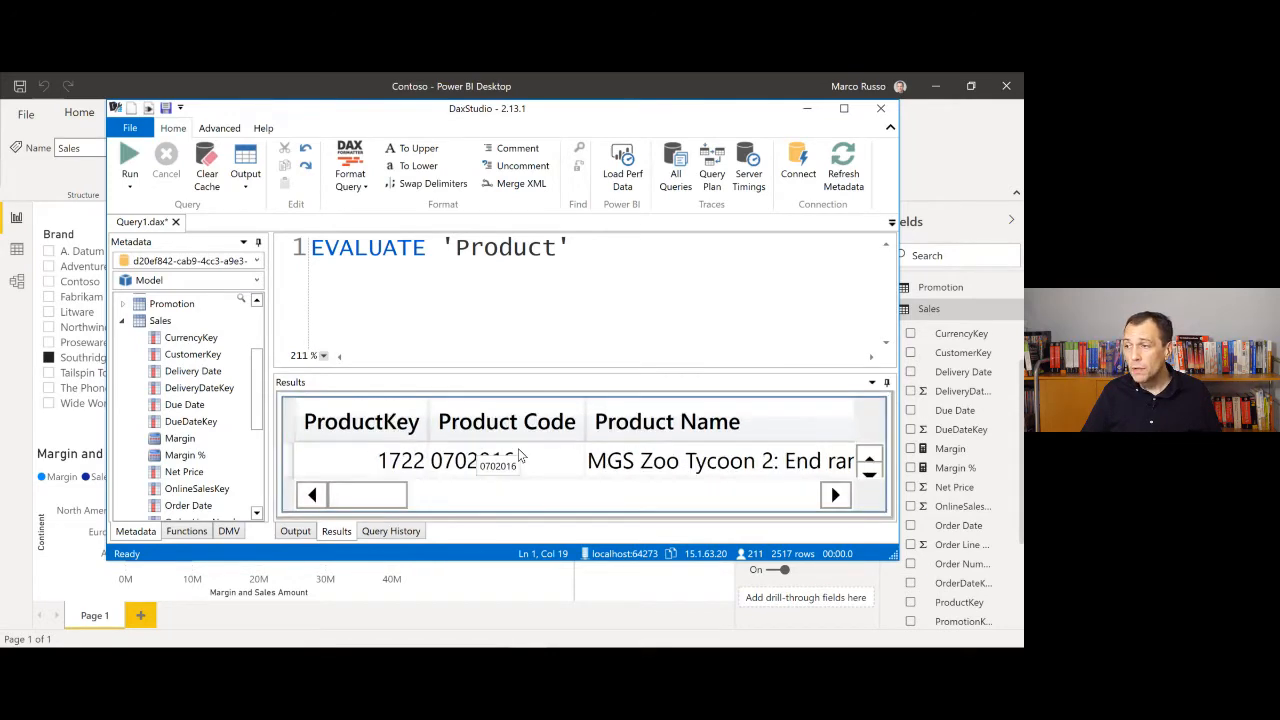
pyautogui.keyDown('ctrl'); pyautogui.scroll(-4, 519, 454); pyautogui.keyUp('ctrl')
pyautogui.keyDown('ctrl'); pyautogui.scroll(3, 519, 454); pyautogui.keyUp('ctrl')
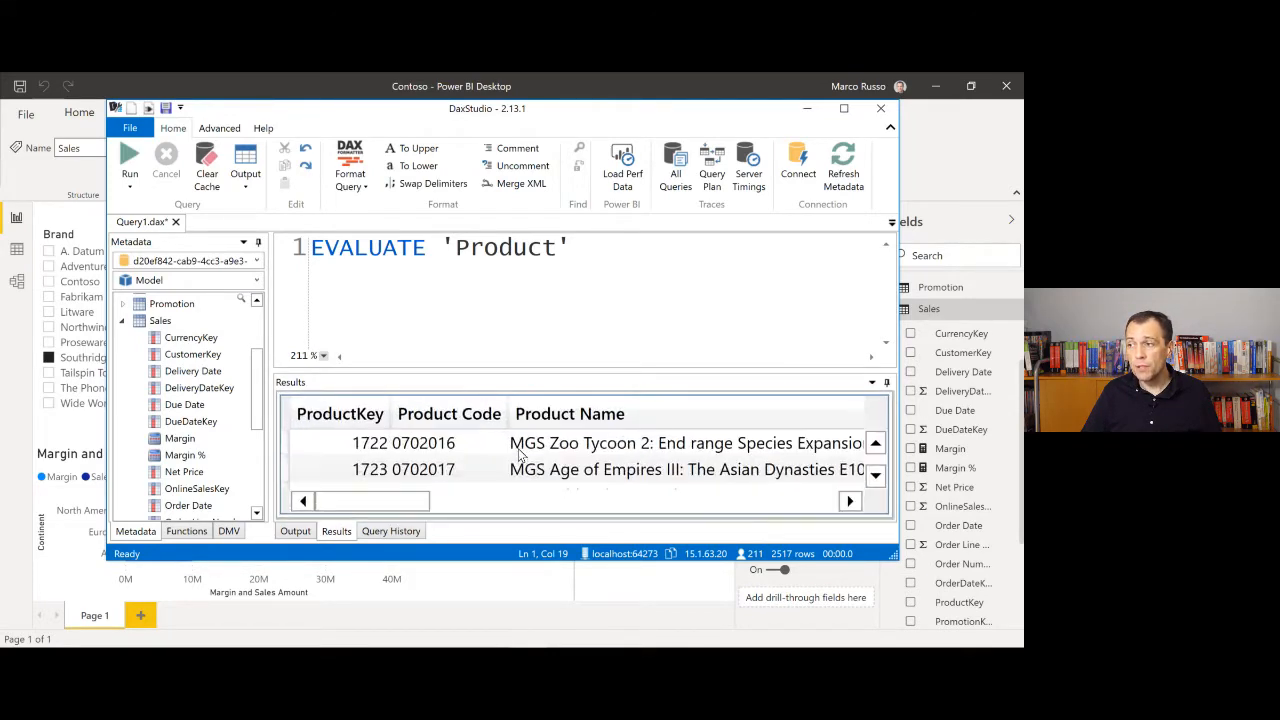
pyautogui.keyDown('ctrl'); pyautogui.scroll(-1, 519, 454); pyautogui.keyUp('ctrl')
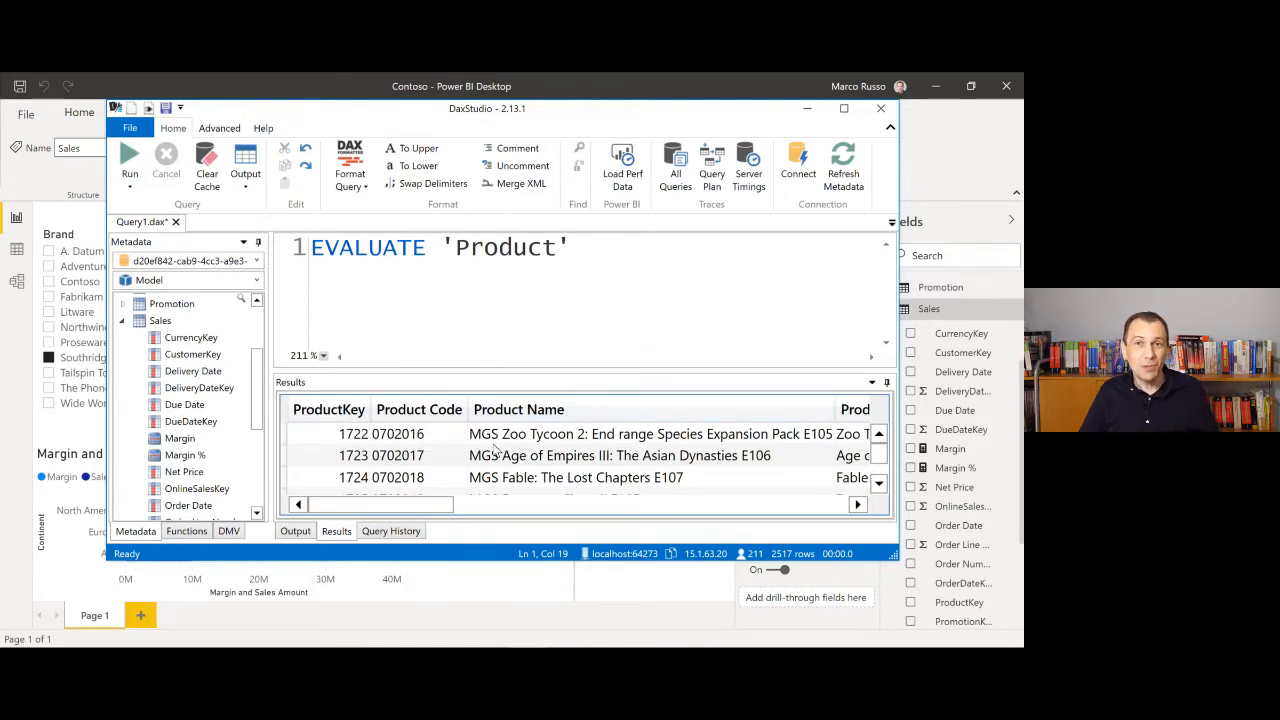
pyautogui.keyDown('ctrl'); pyautogui.scroll(2, 204, 385); pyautogui.keyUp('ctrl')
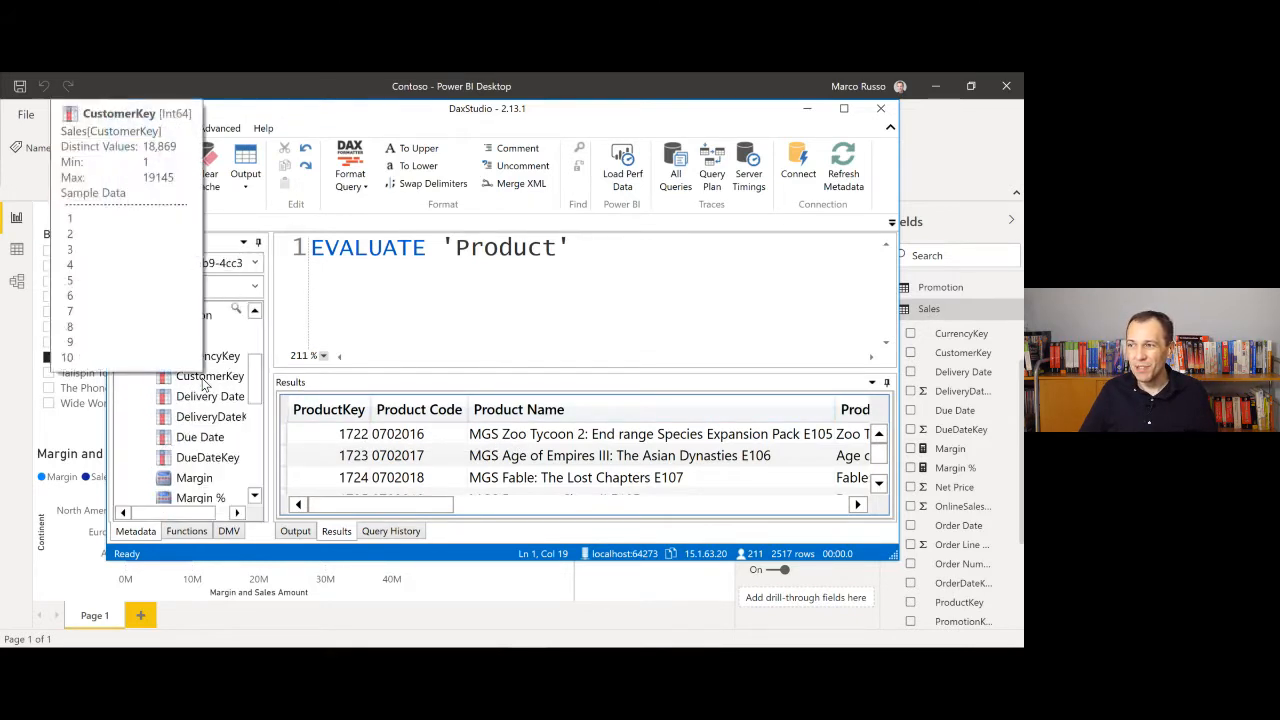
pyautogui.keyDown('ctrl'); pyautogui.scroll(-1, 203, 385); pyautogui.keyUp('ctrl')
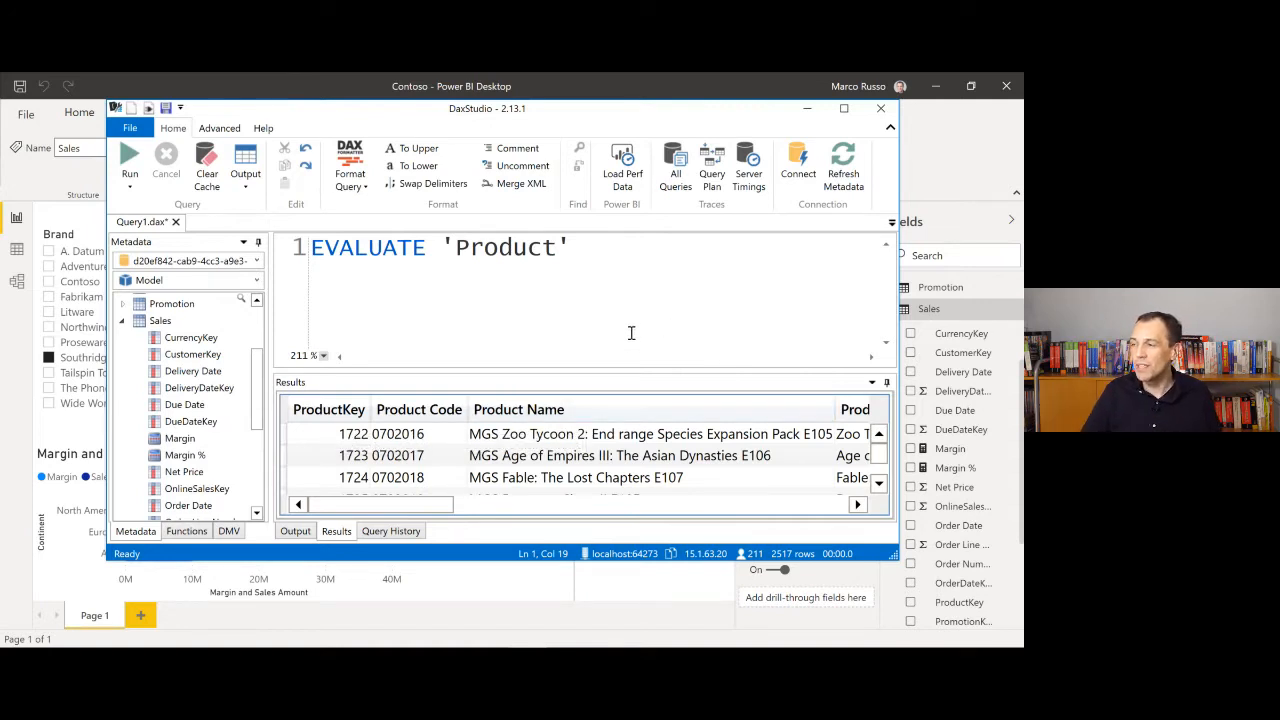
pyautogui.scroll(-2, 634, 446)
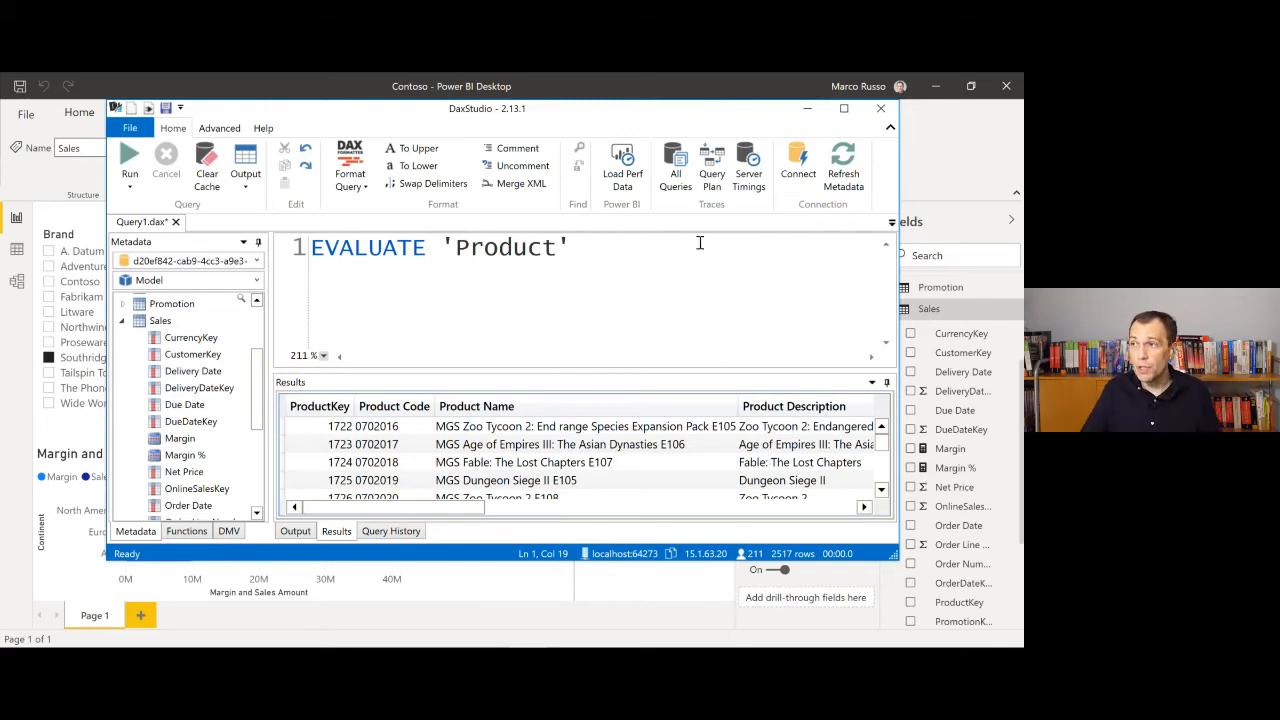
# Step: Close DAX Studio without saving Query1.dax, leaving the Contoso report open in Power BI Desktop
pyautogui.click(269, 79)
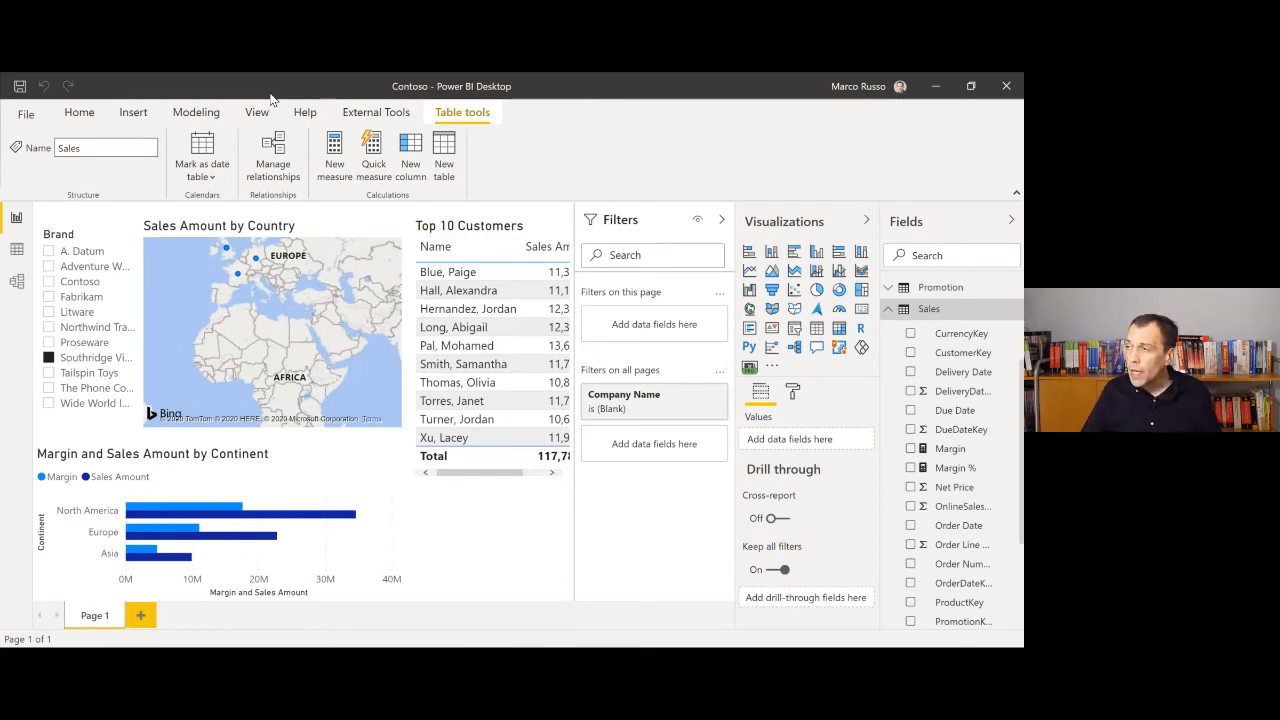
pyautogui.hotkey('alt', 'Tab')
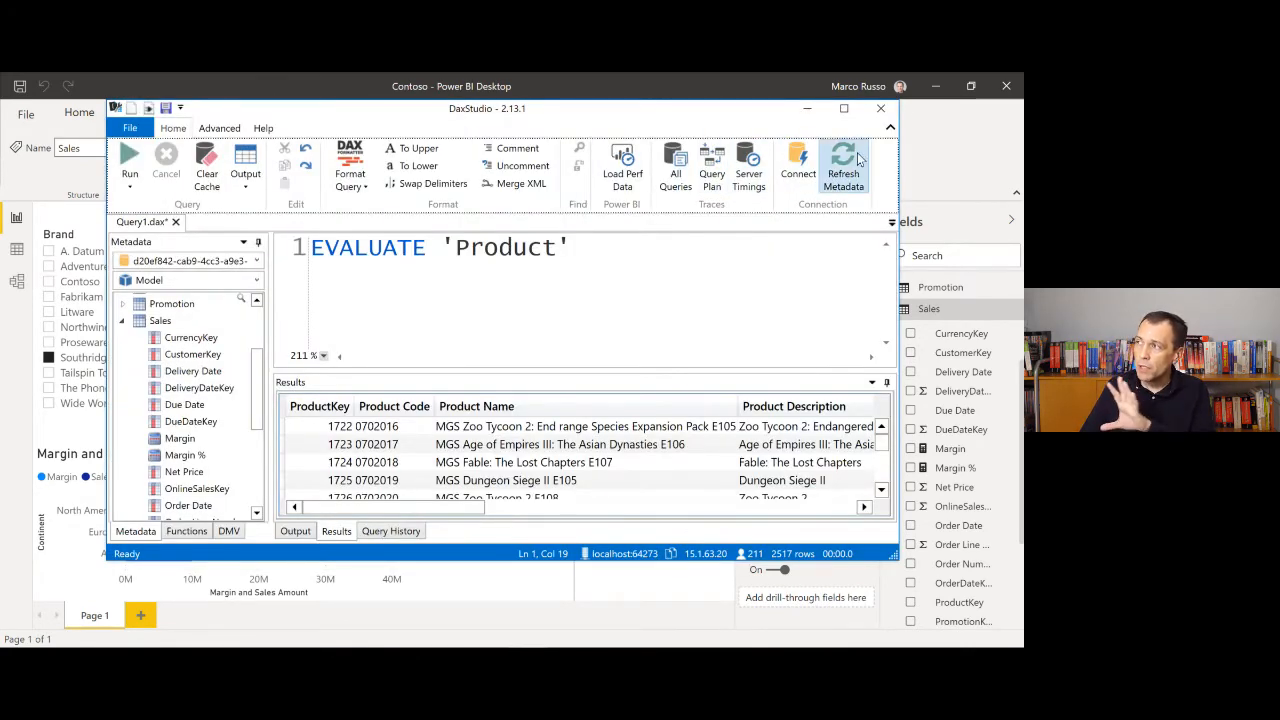
pyautogui.click(880, 110)
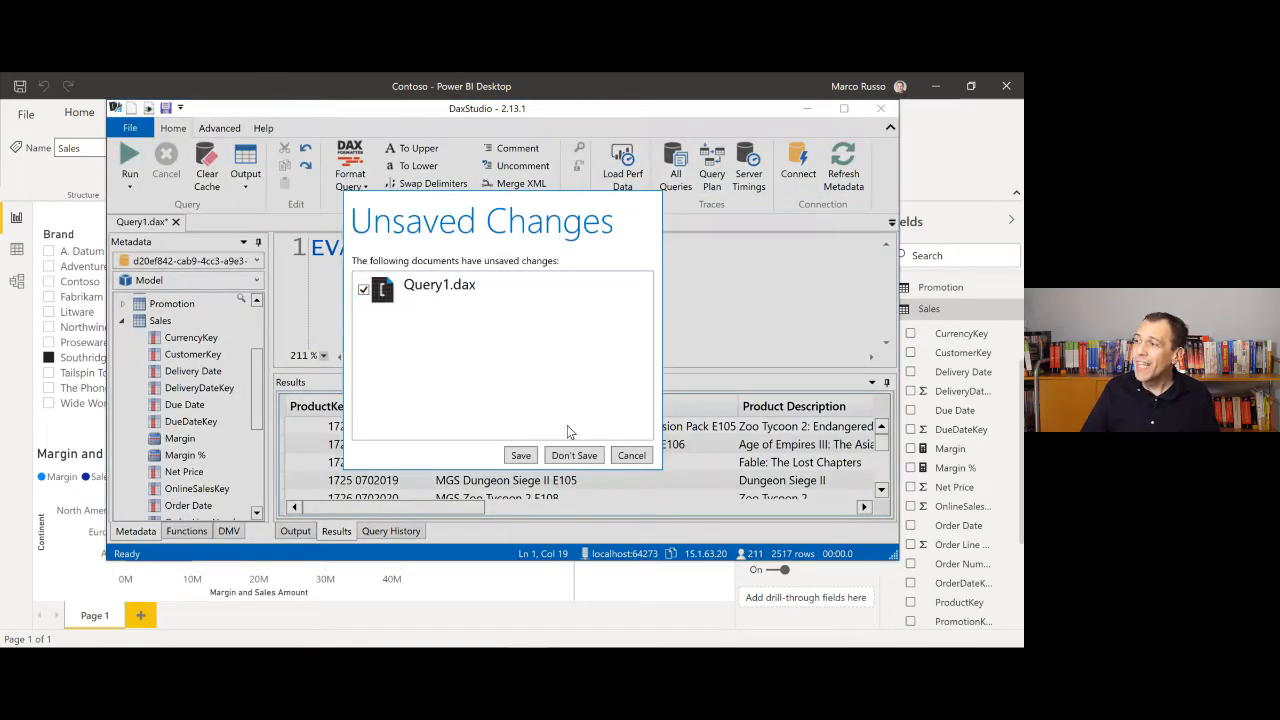
pyautogui.click(573, 455)
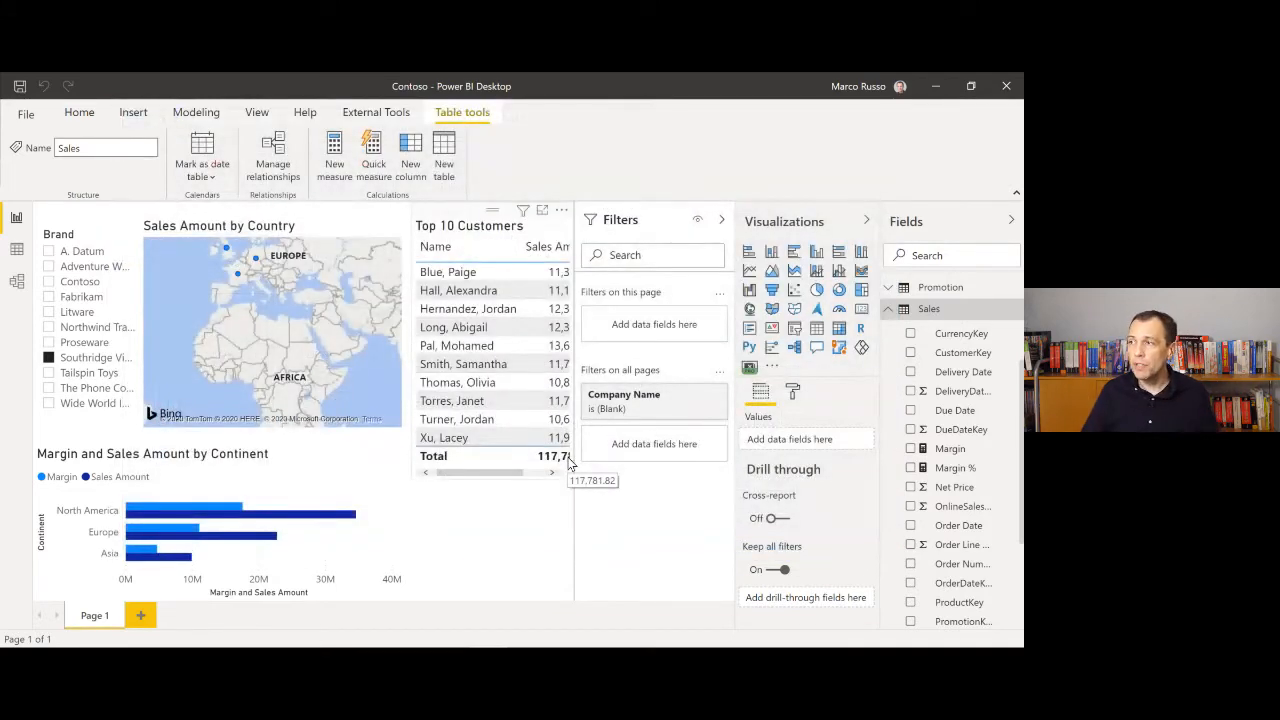
# Step: Launch DAX Studio from Power BI Desktop, connect it to the Contoso PBI / SSDT model and reposition its window over the report
pyautogui.click(375, 112)
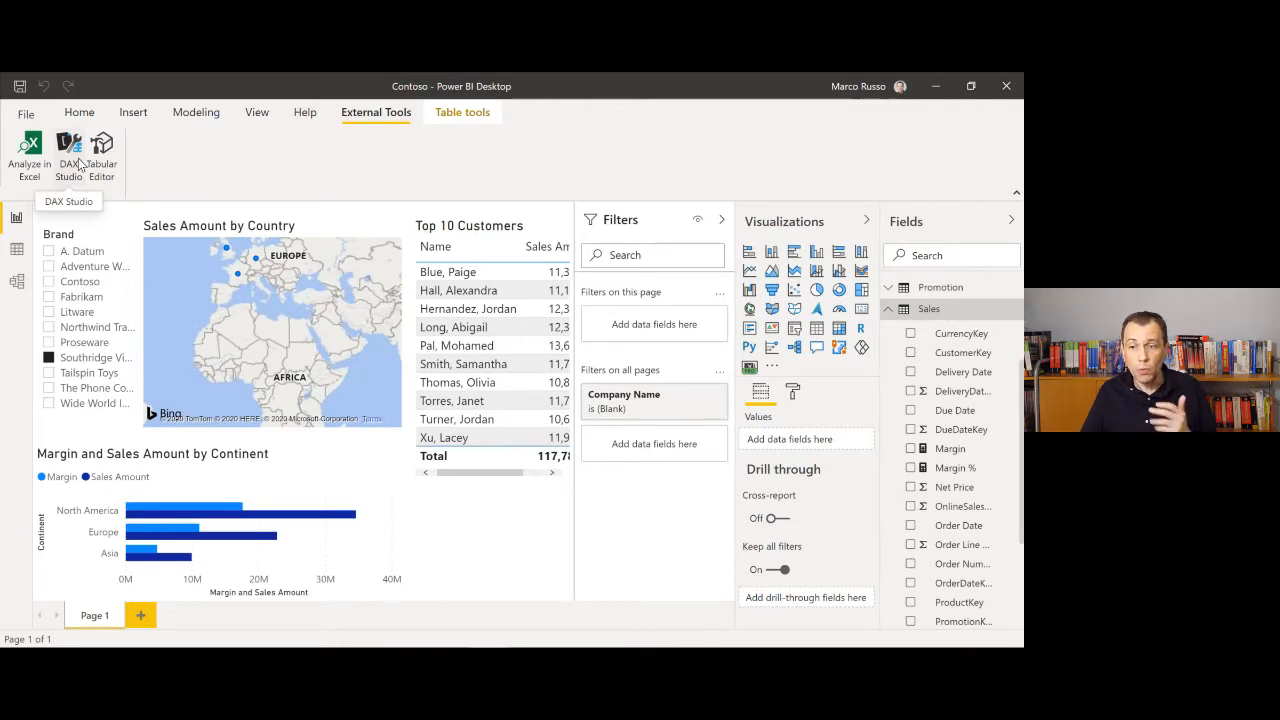
pyautogui.click(80, 165)
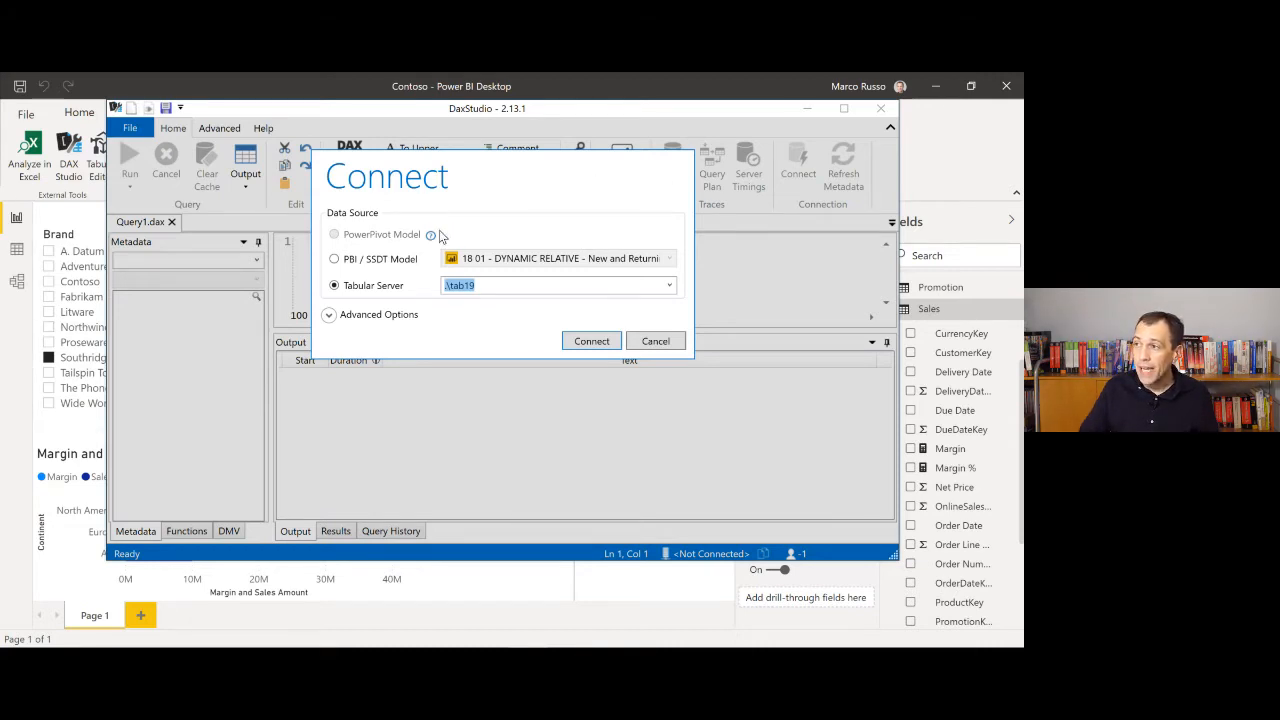
pyautogui.click(392, 262)
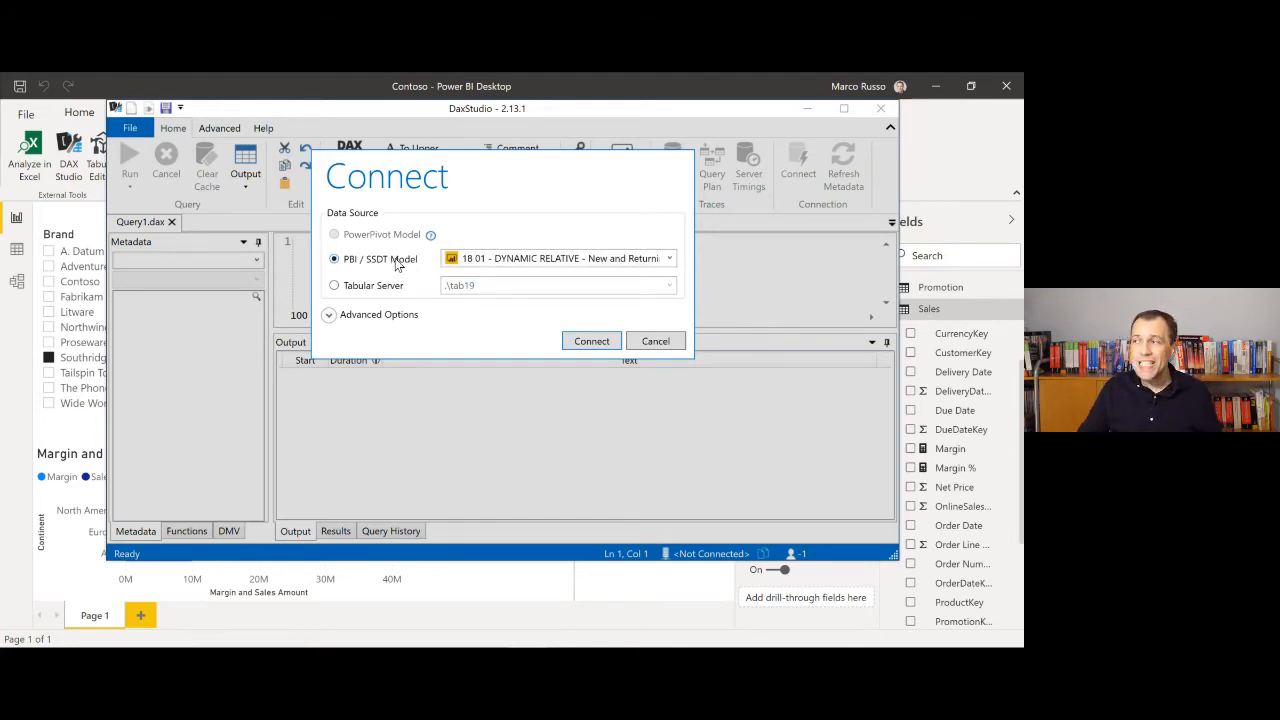
pyautogui.click(455, 260)
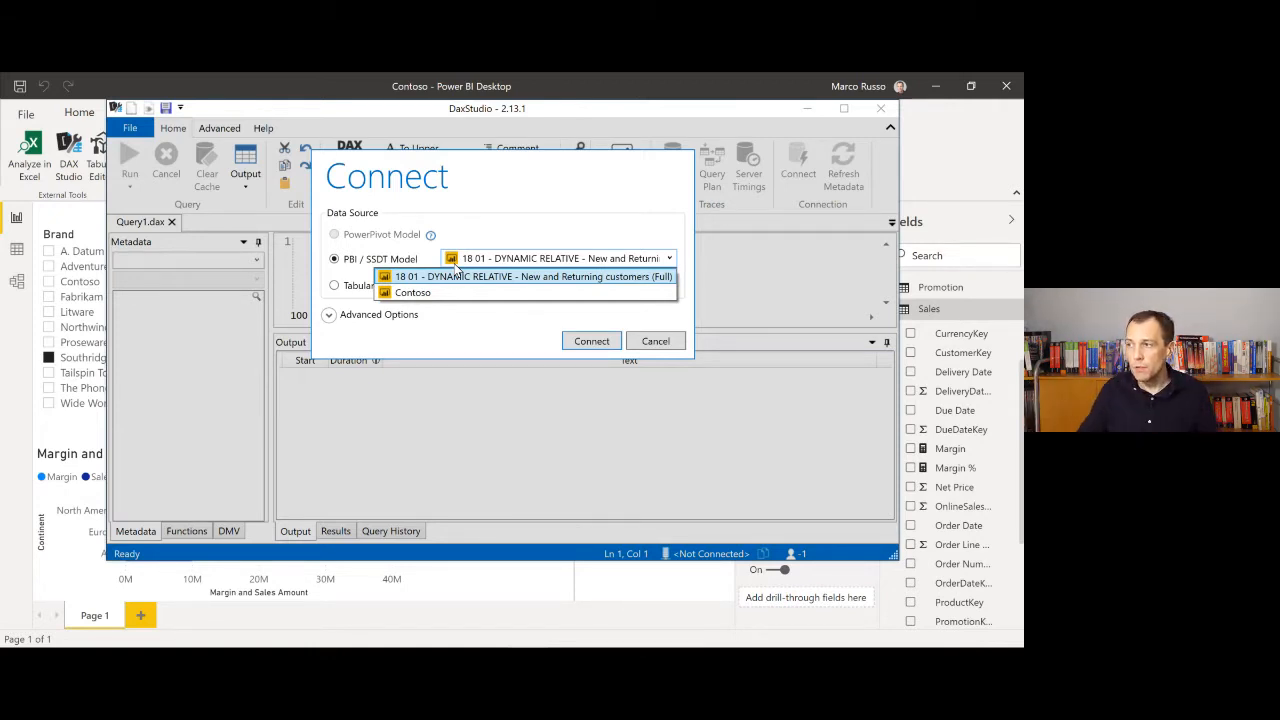
pyautogui.click(432, 290)
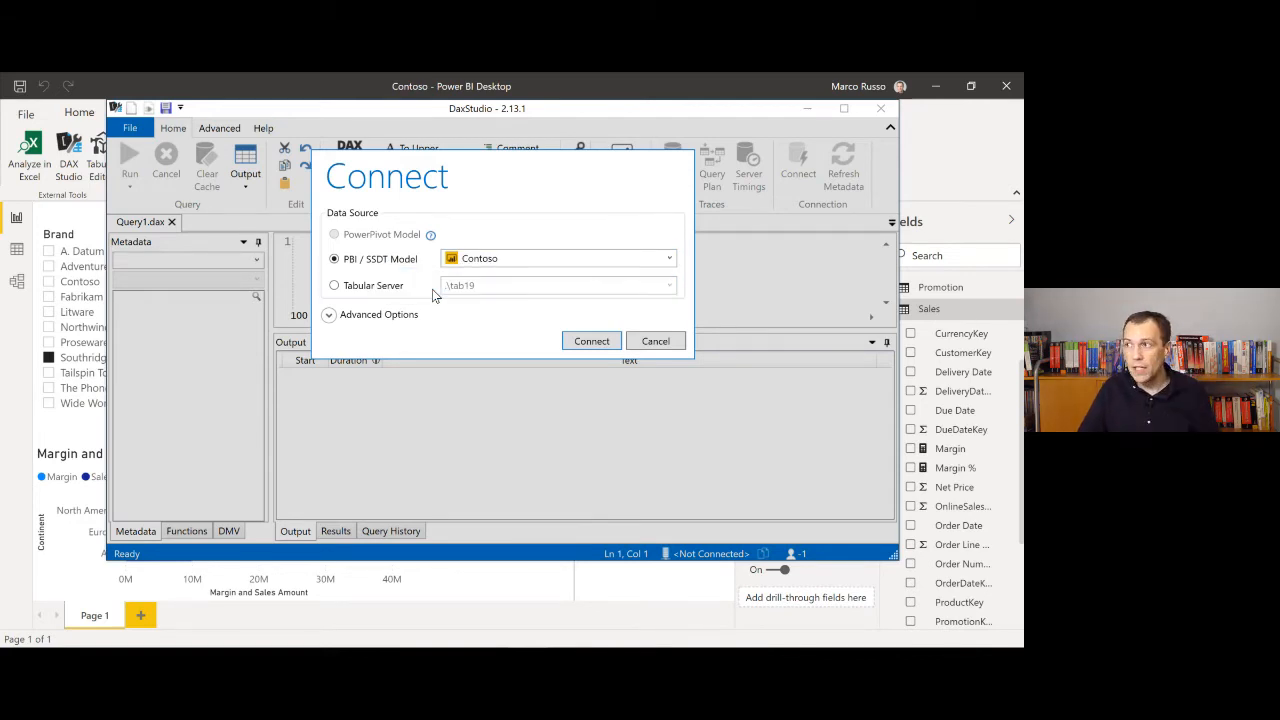
pyautogui.click(591, 341)
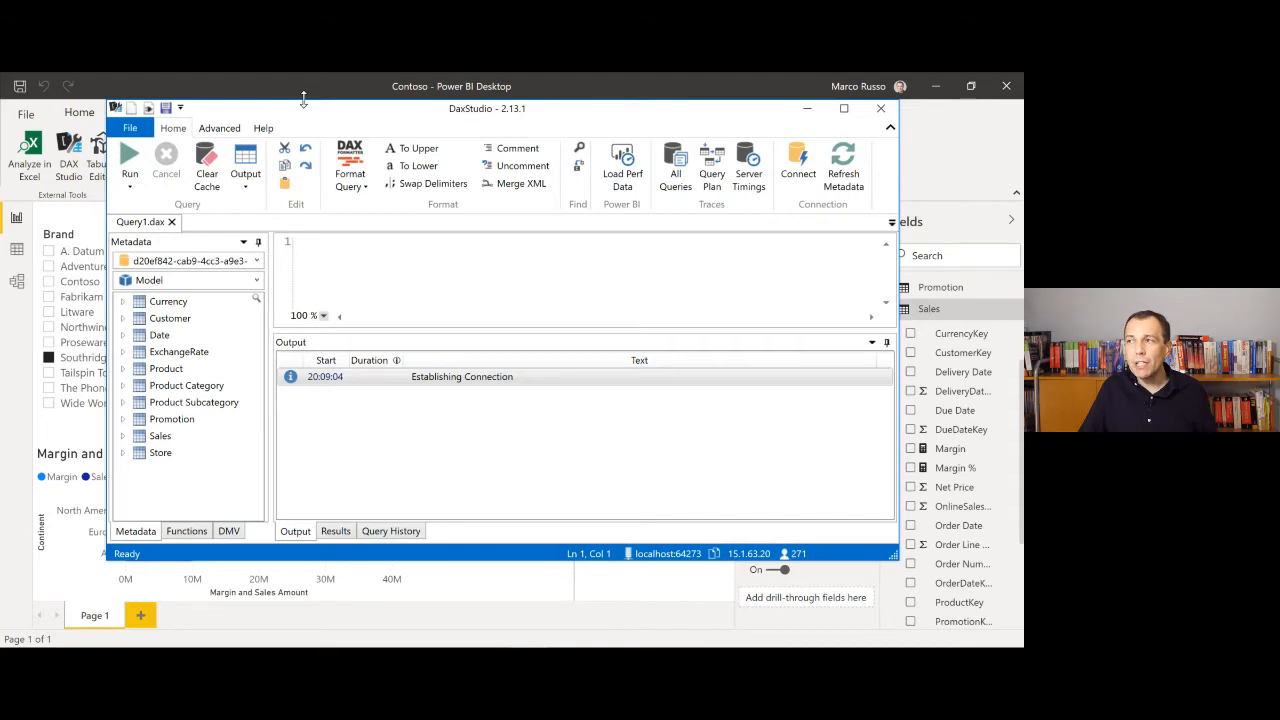
pyautogui.moveTo(306, 112); pyautogui.dragTo(480, 191)
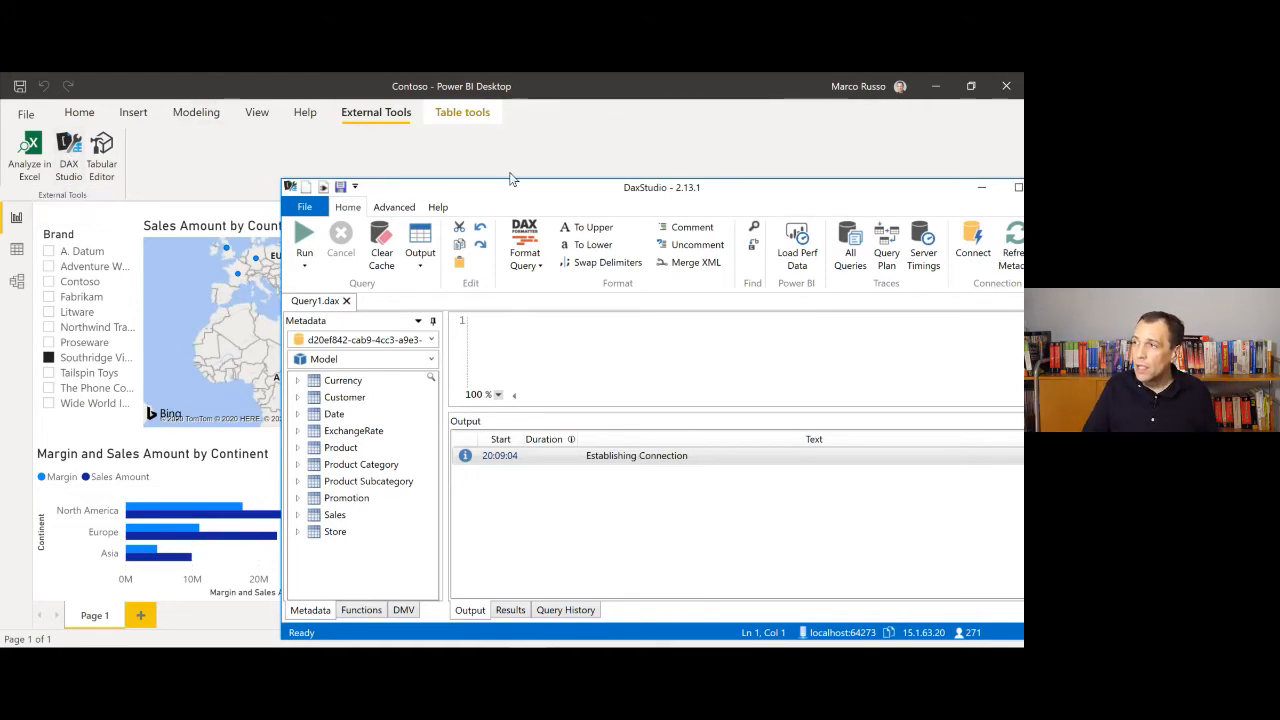
pyautogui.moveTo(510, 198); pyautogui.dragTo(270, 144)
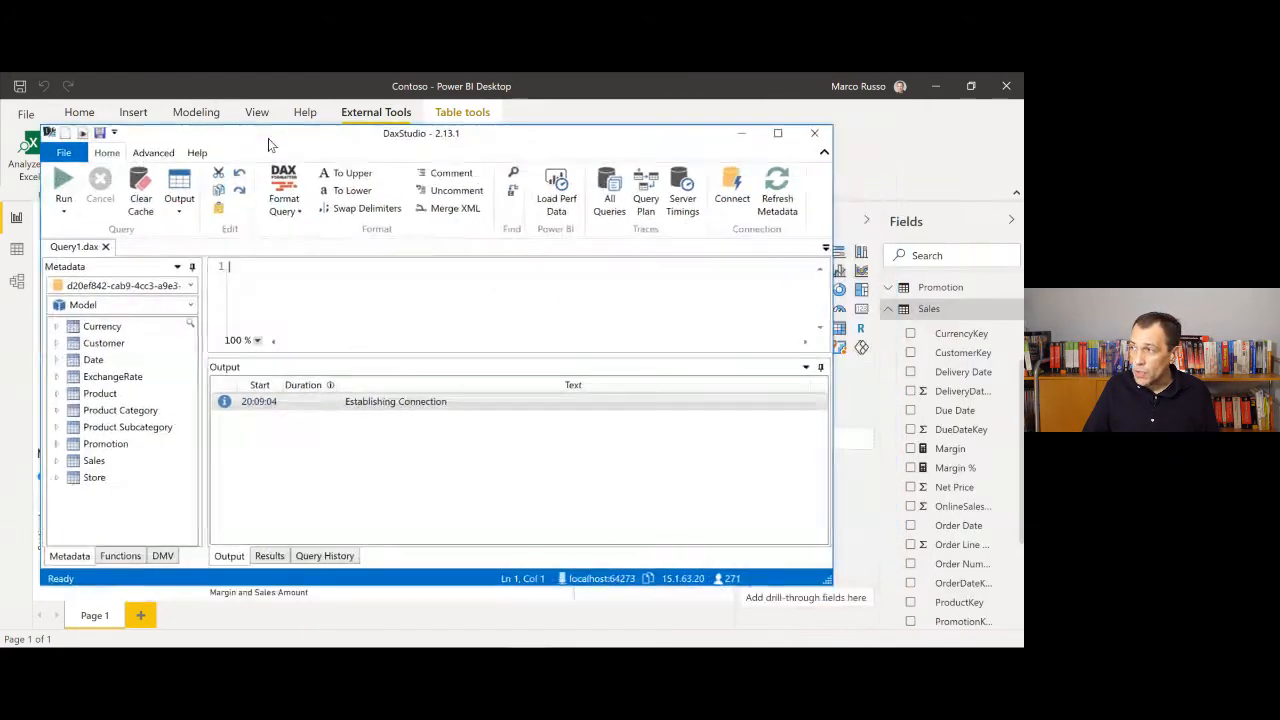
# Step: Review the Tabular Server option in the DAX Studio connection settings without changing the connection
pyautogui.click(745, 192)
pyautogui.click(286, 316)
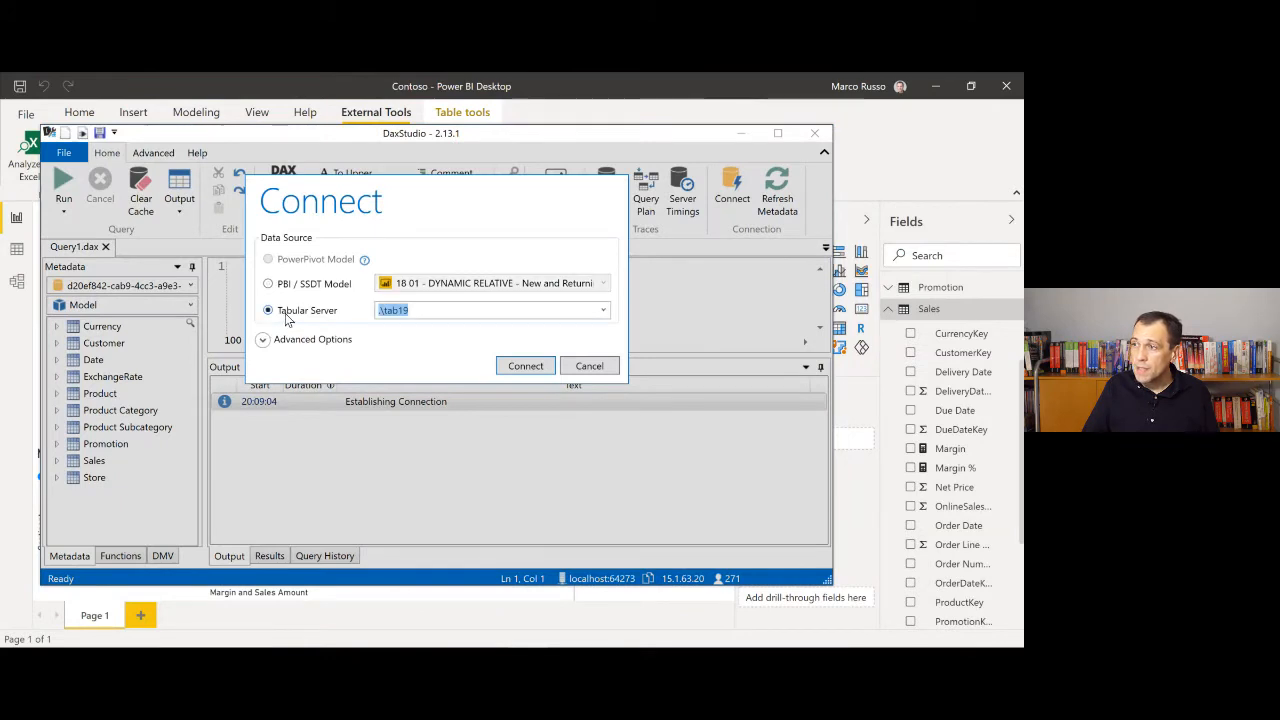
pyautogui.click(422, 311)
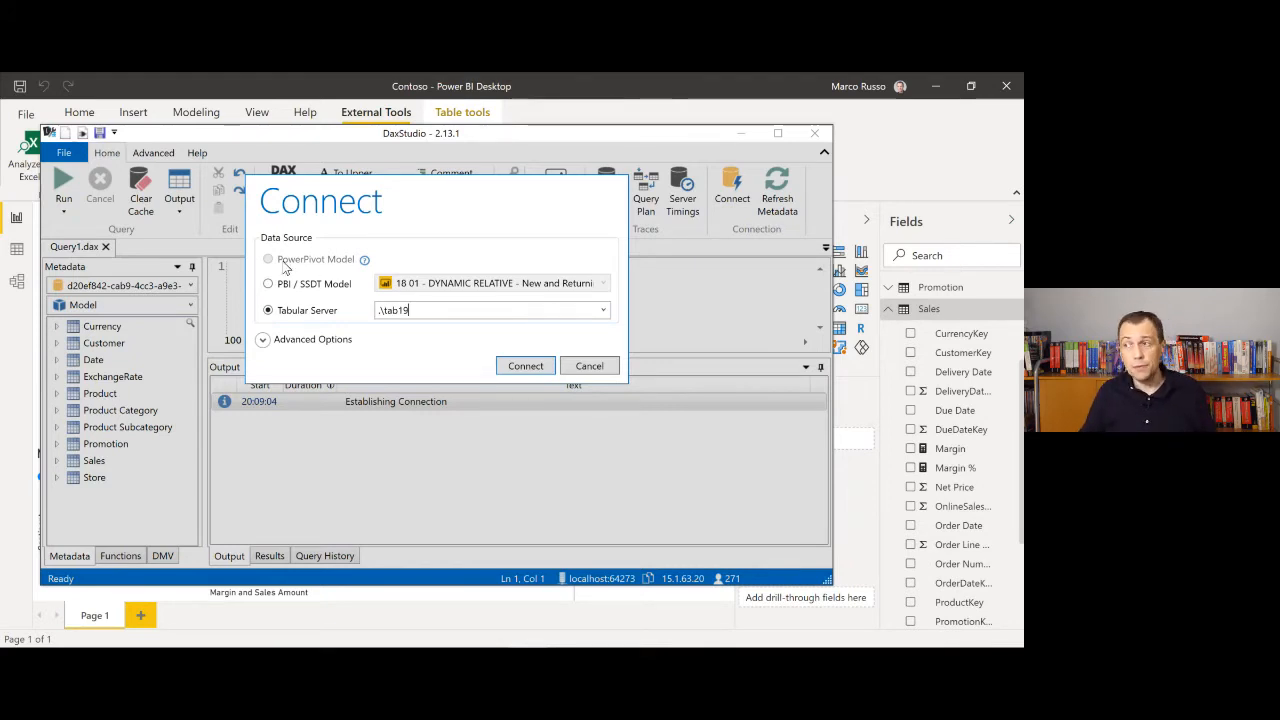
pyautogui.click(578, 365)
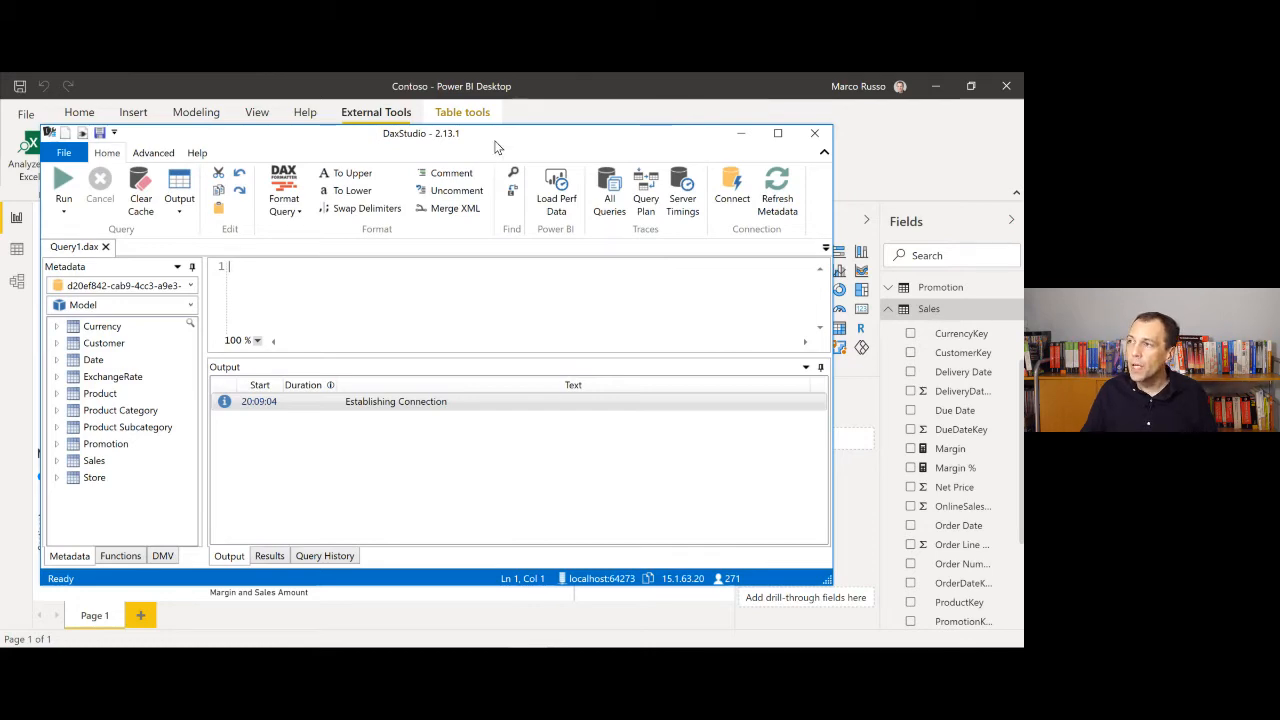
# Step: Maximize the DAX Studio window and enlarge the query editor text to 184 %
pyautogui.moveTo(501, 135); pyautogui.dragTo(591, 143)
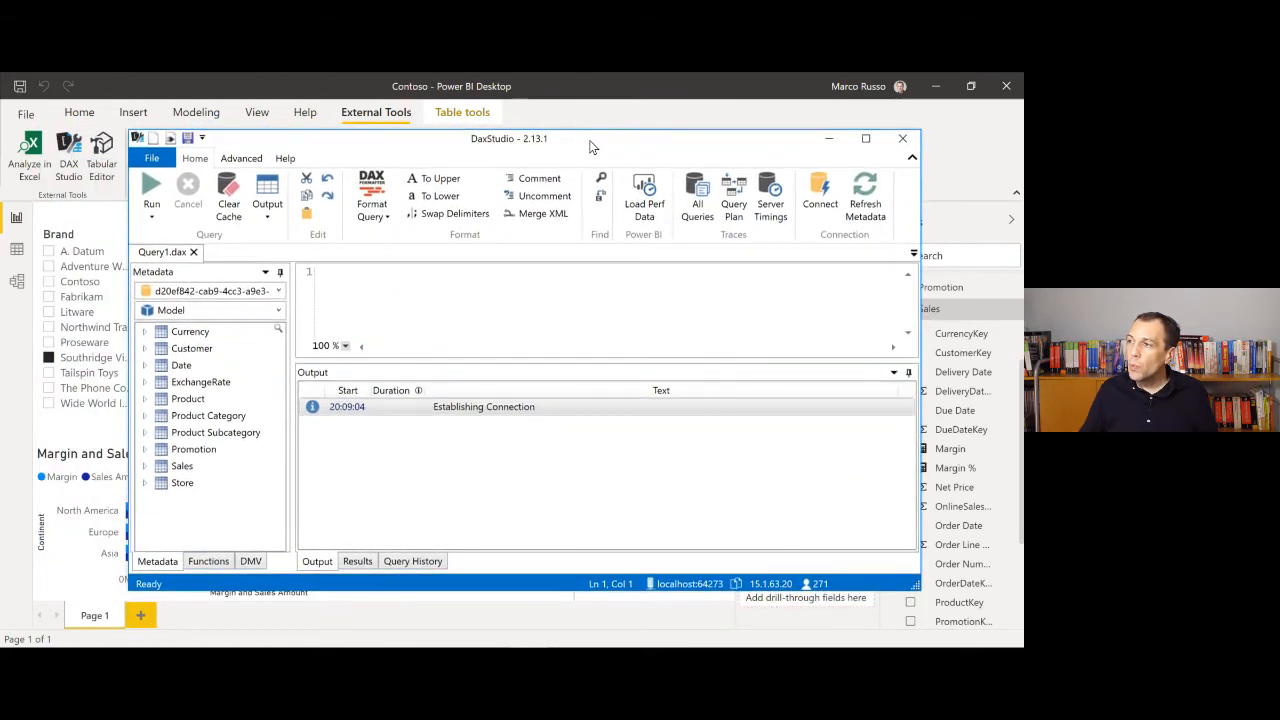
pyautogui.doubleClick(591, 143)
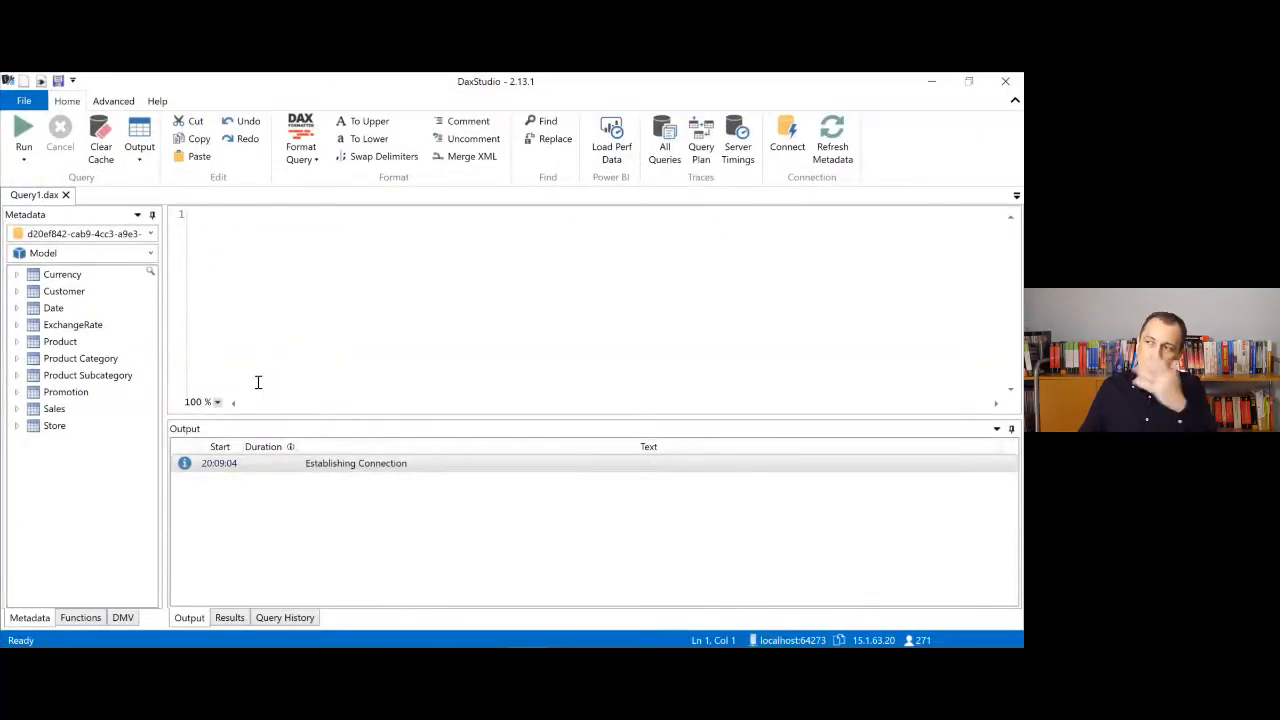
pyautogui.keyDown('ctrl'); pyautogui.scroll(6, 366, 300); pyautogui.keyUp('ctrl')
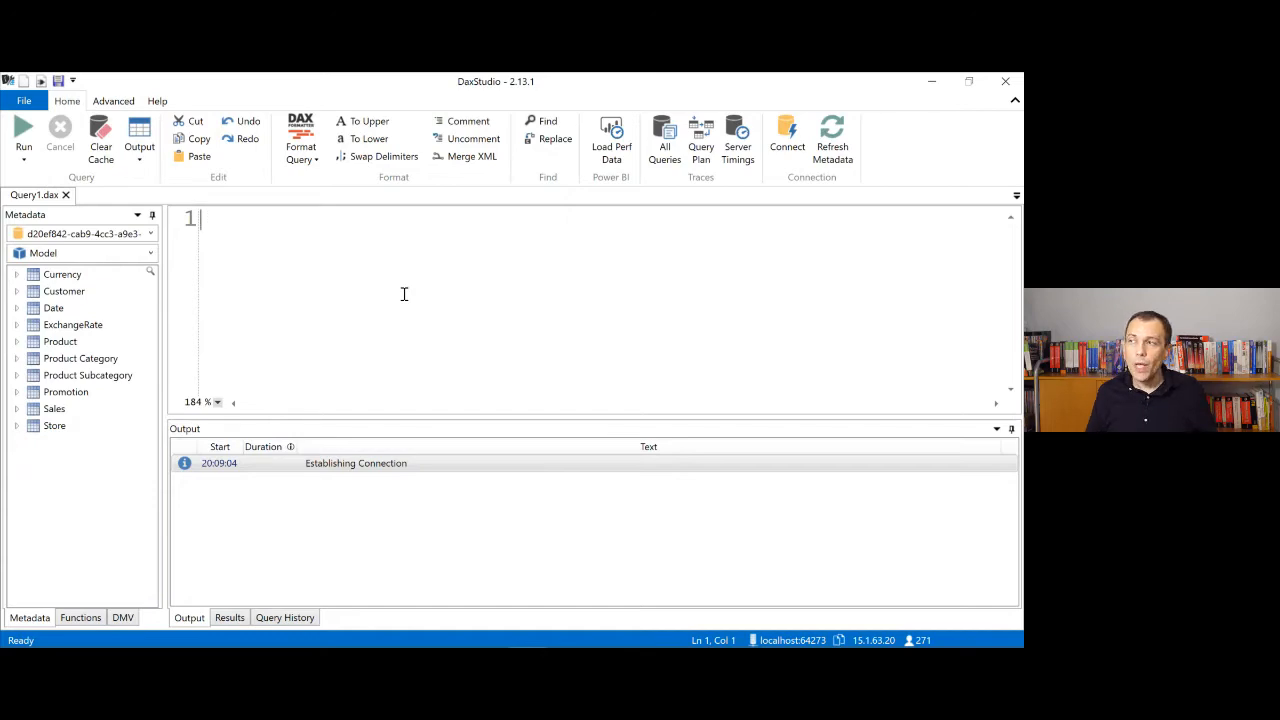
# Step: Restore DAX Studio to a smaller window, switch to the Contoso report in Power BI Desktop and collapse the Filters pane
pyautogui.moveTo(429, 89); pyautogui.dragTo(427, 315)
pyautogui.click(282, 167)
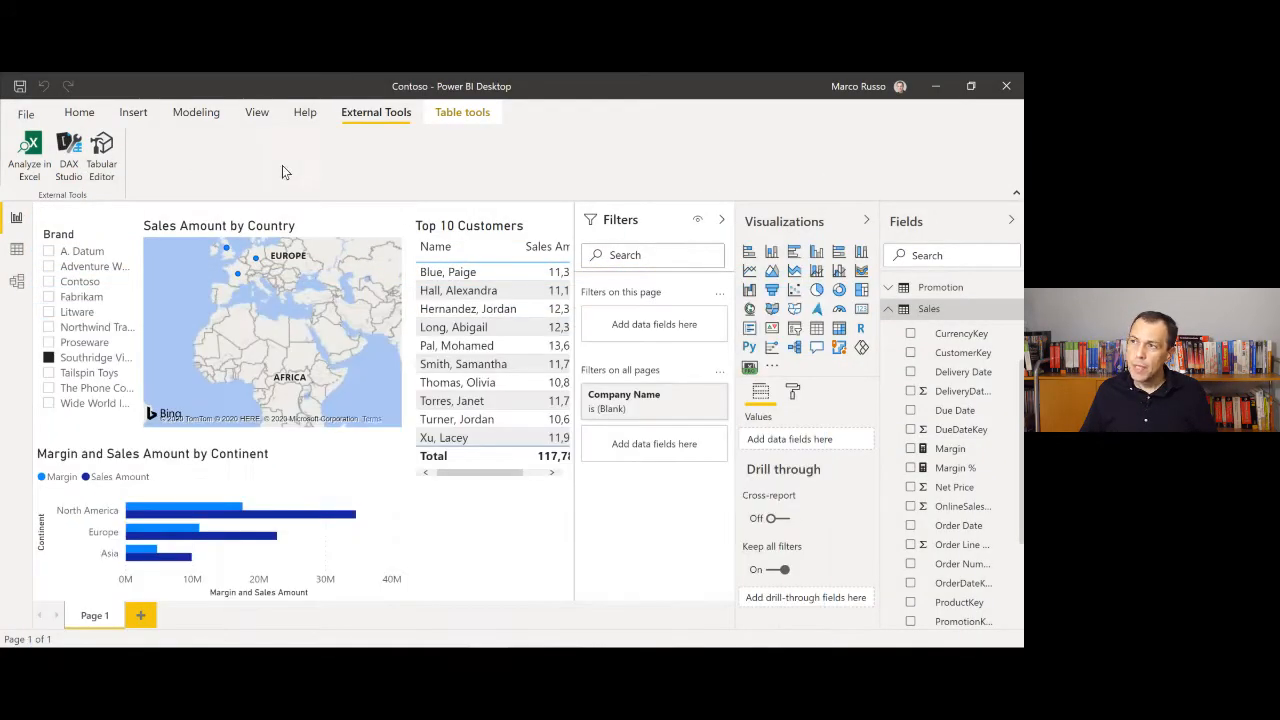
pyautogui.click(79, 112)
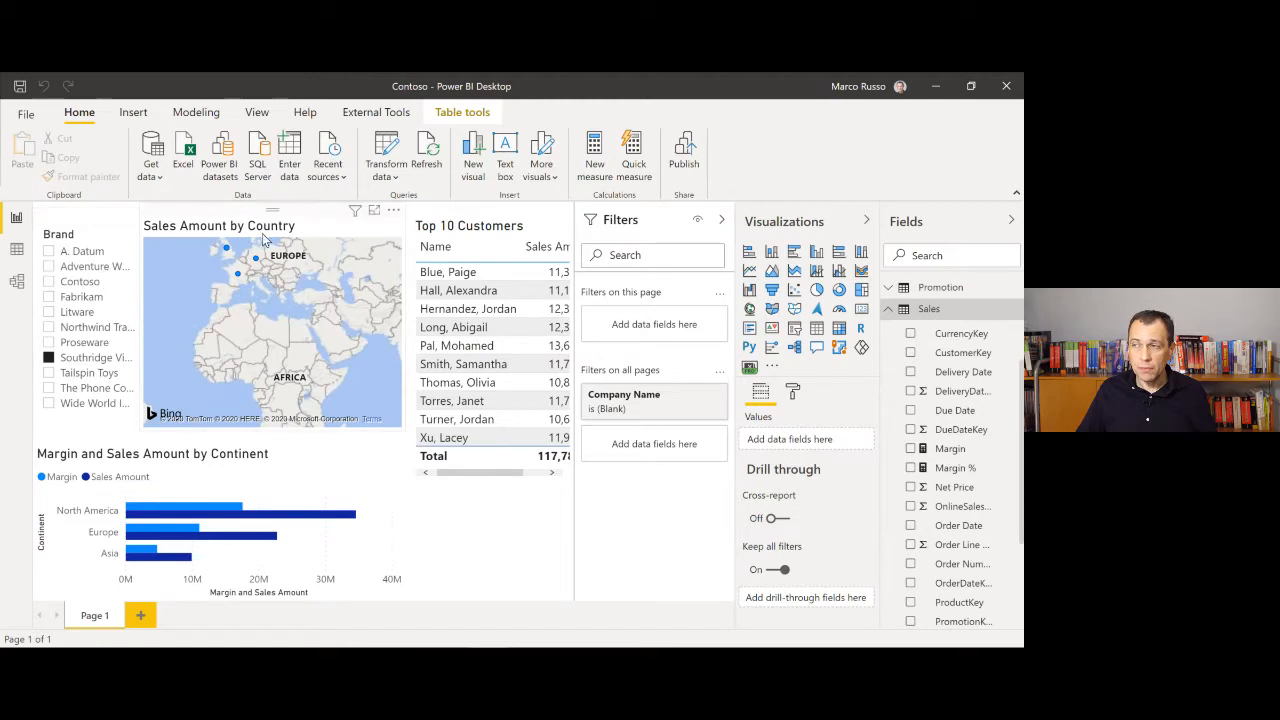
pyautogui.click(721, 219)
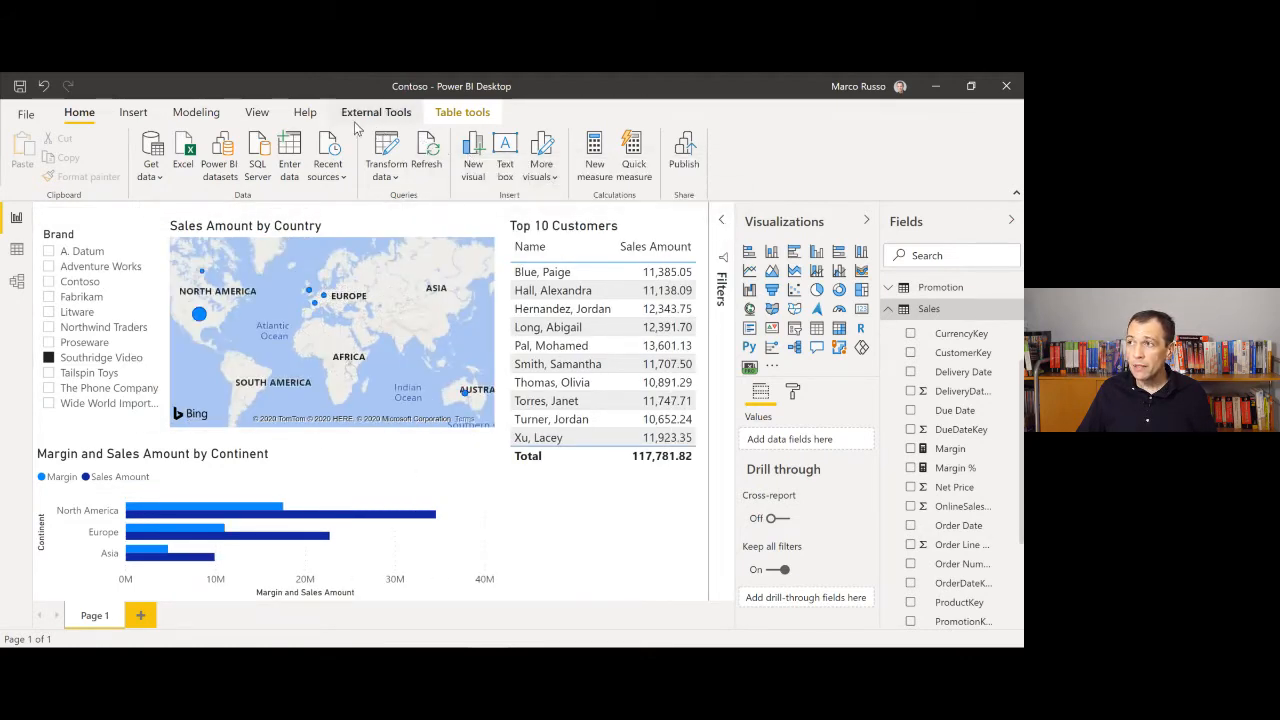
# Step: Show the Performance analyzer with the Visualizations pane collapsed, and record a refresh of the report's visuals
pyautogui.click(252, 114)
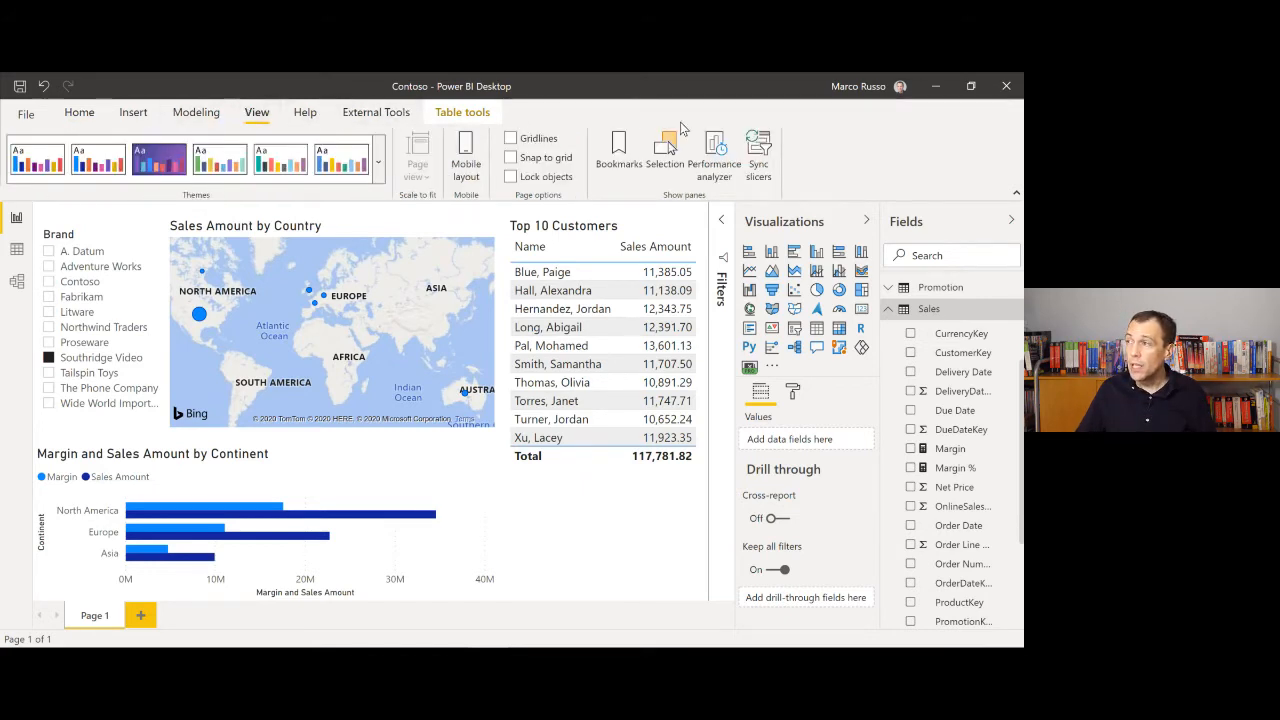
pyautogui.click(714, 155)
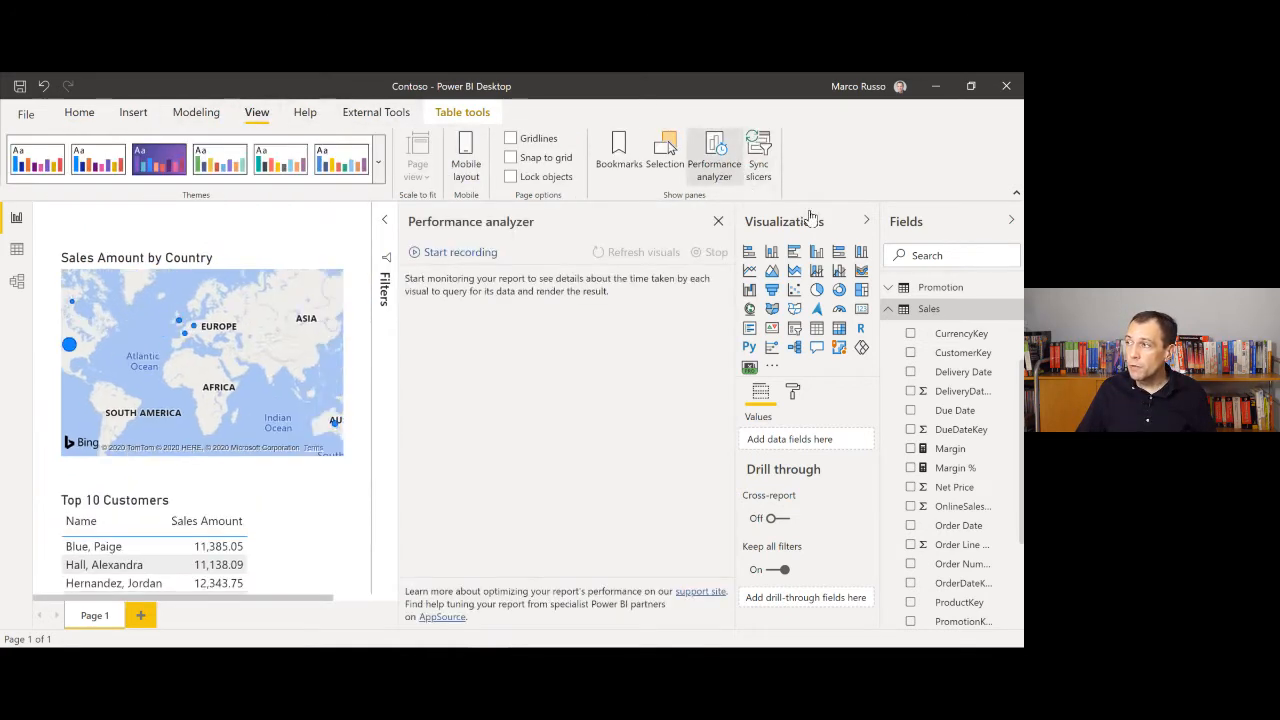
pyautogui.click(864, 220)
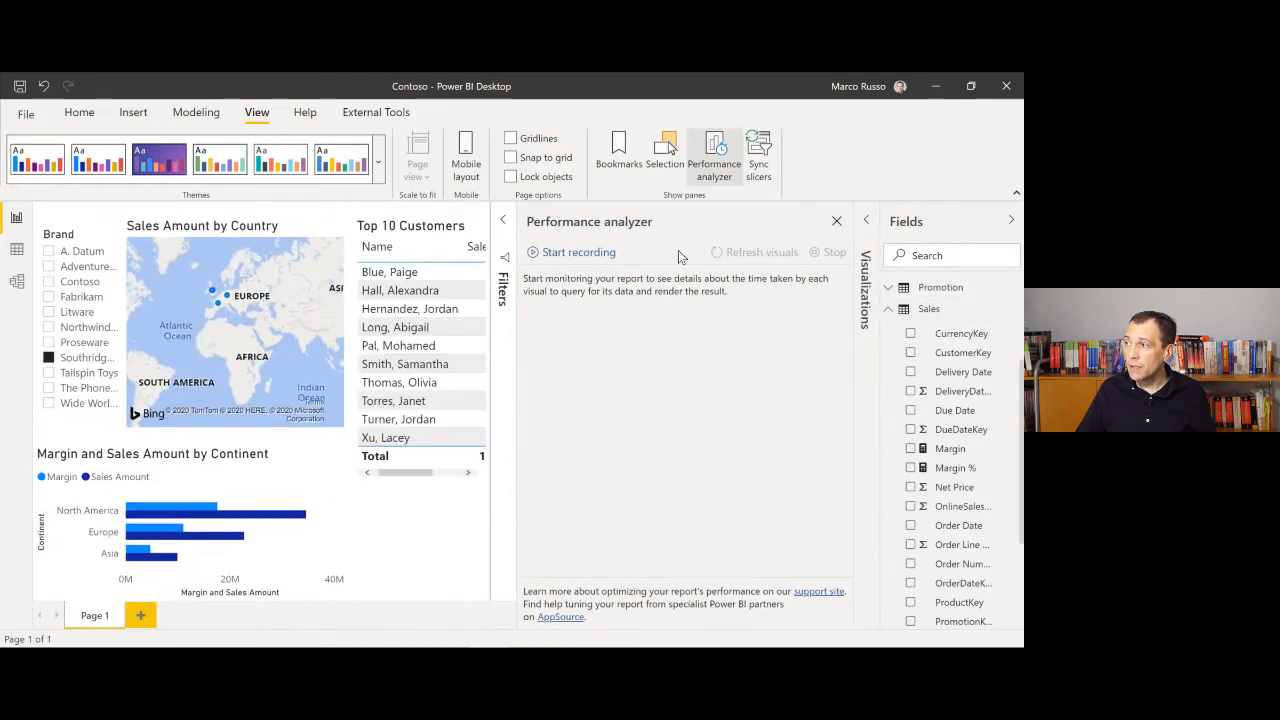
pyautogui.click(578, 253)
pyautogui.click(748, 256)
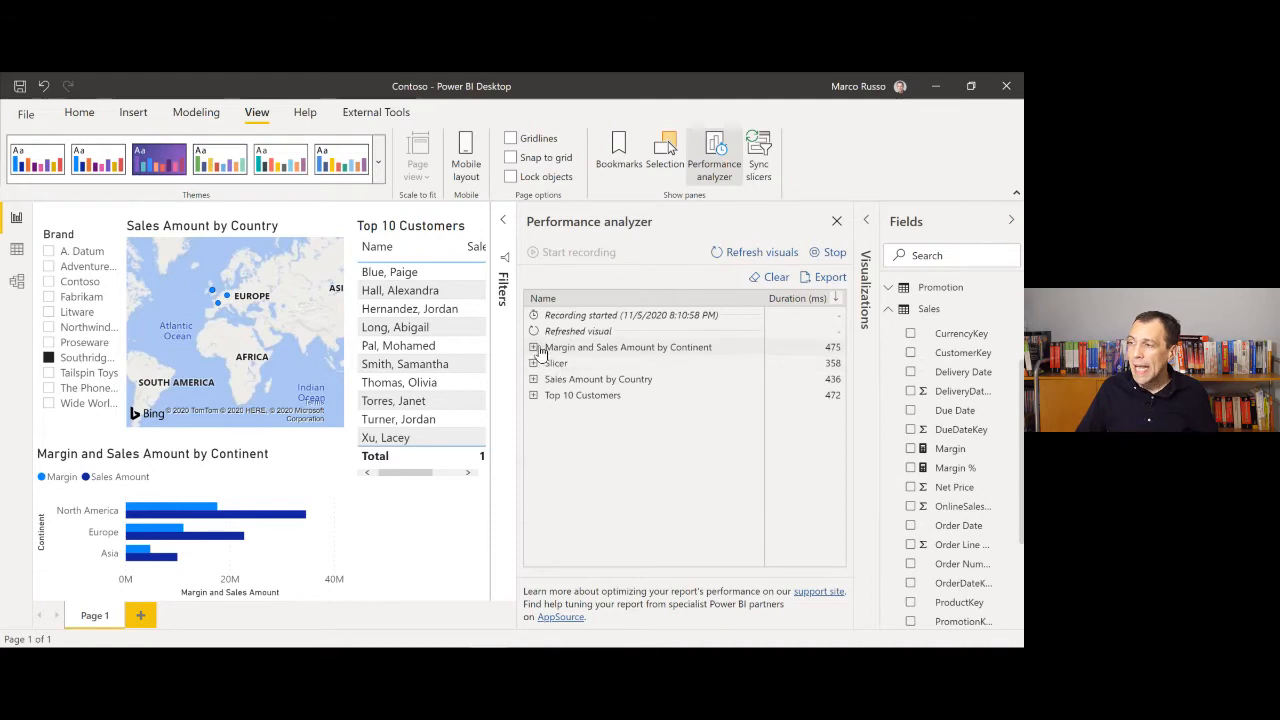
# Step: Expand the recorded Sales Amount by Country and Slicer entries, and copy the Slicer's query
pyautogui.click(533, 379)
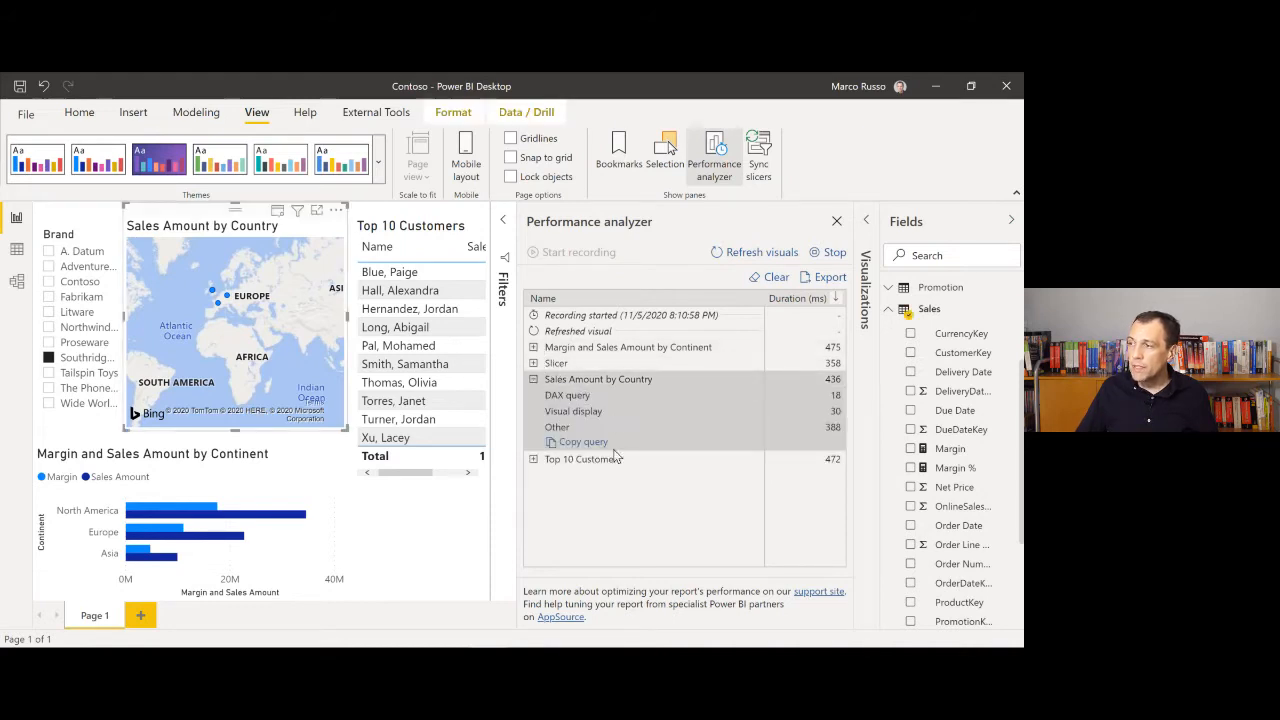
pyautogui.click(533, 363)
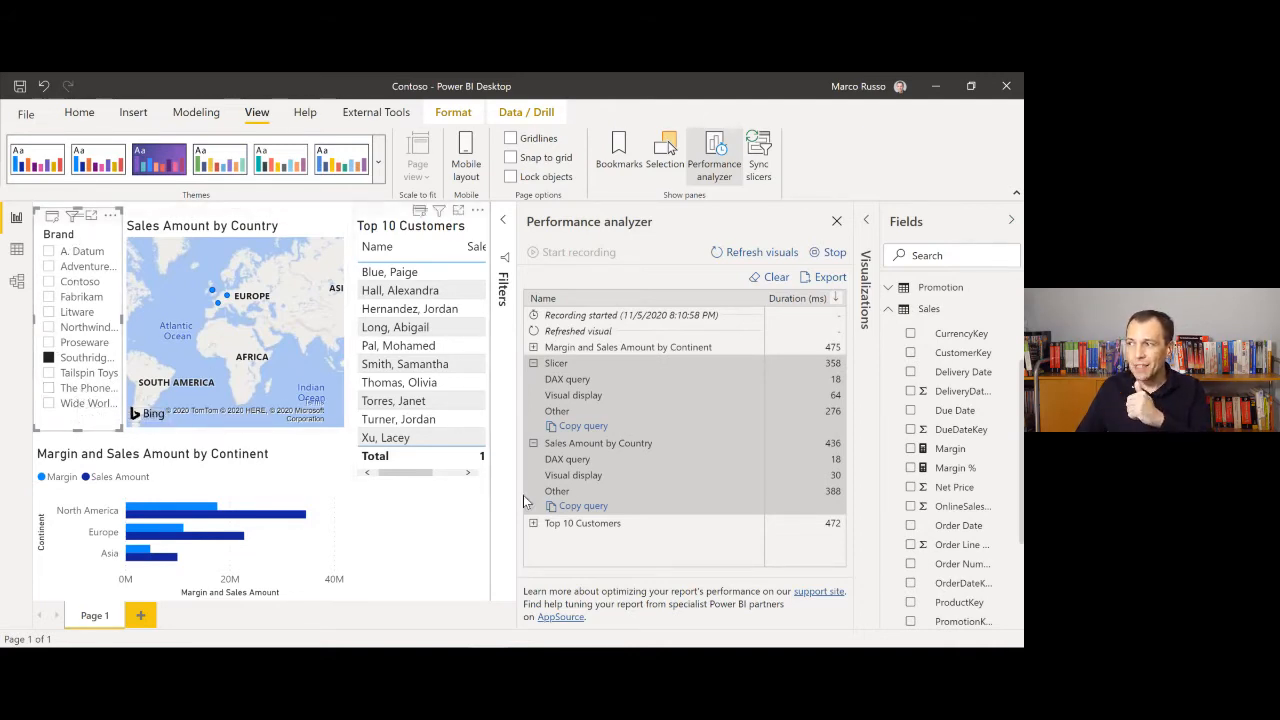
pyautogui.click(598, 428)
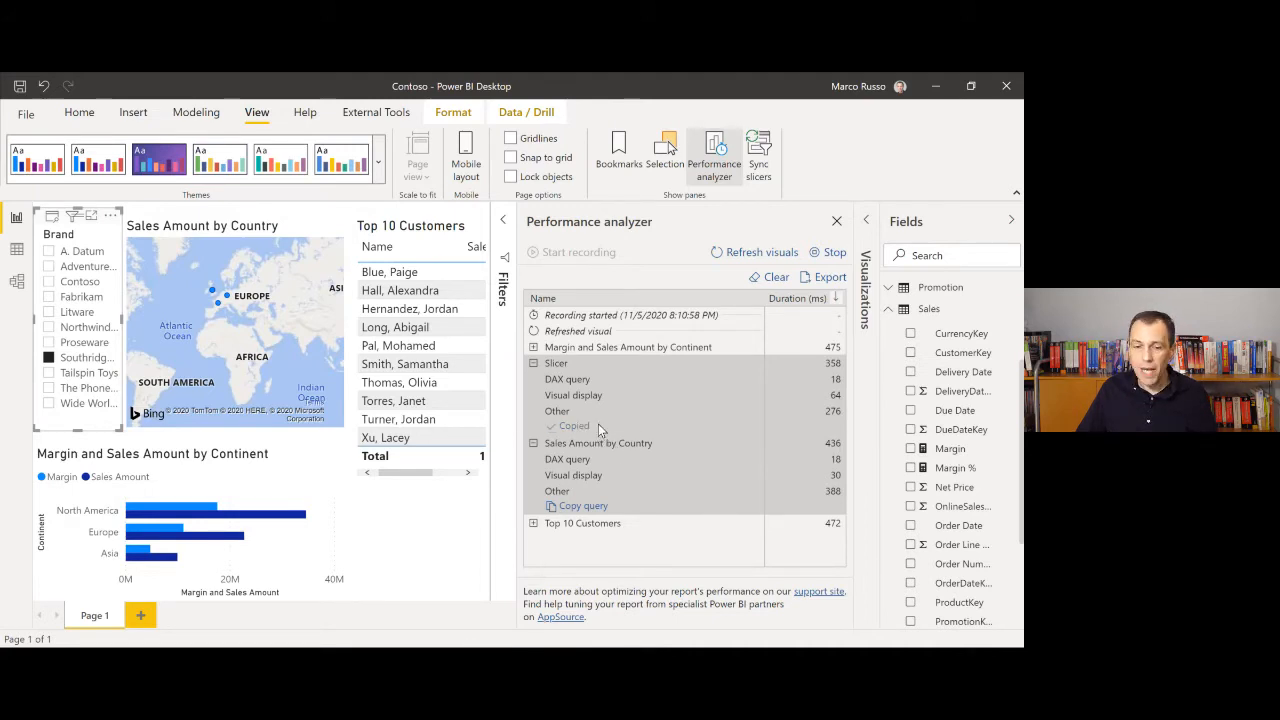
# Step: Switch to DAX Studio, paste the copied Slicer query into Query1.dax and make the query editor taller
pyautogui.hotkey('alt', 'Tab')
pyautogui.moveTo(480, 306); pyautogui.dragTo(550, 107)
pyautogui.hotkey('ctrl', 'v')
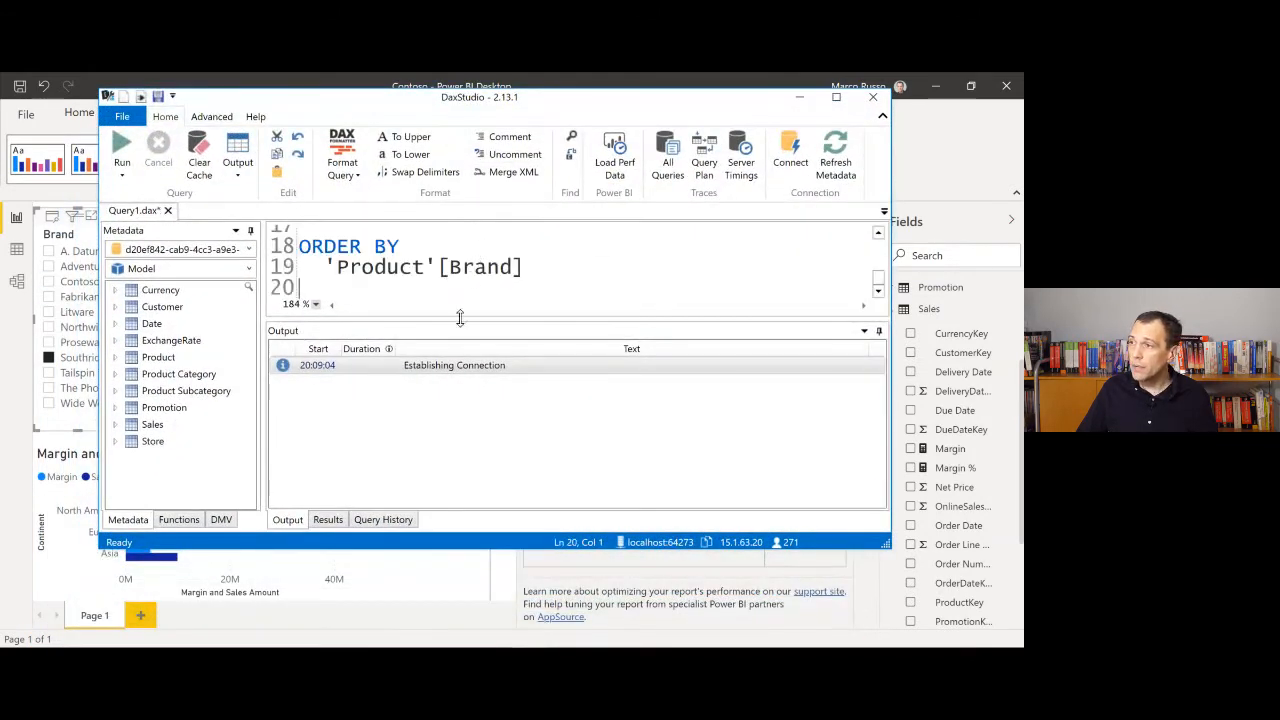
pyautogui.moveTo(460, 318); pyautogui.dragTo(463, 441)
pyautogui.scroll(5, 478, 351)
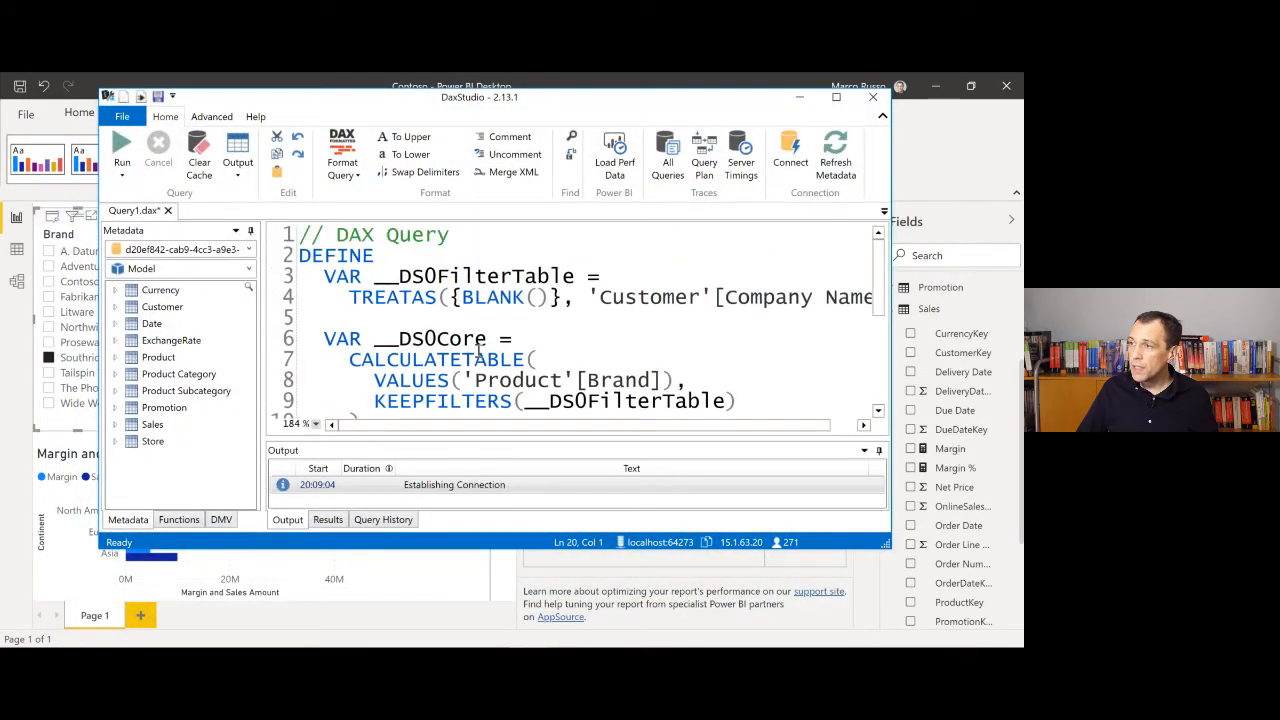
# Step: Reduce the query editor text to 143 % and maximize DAX Studio to read the whole Slicer query
pyautogui.scroll(-2, 643, 313)
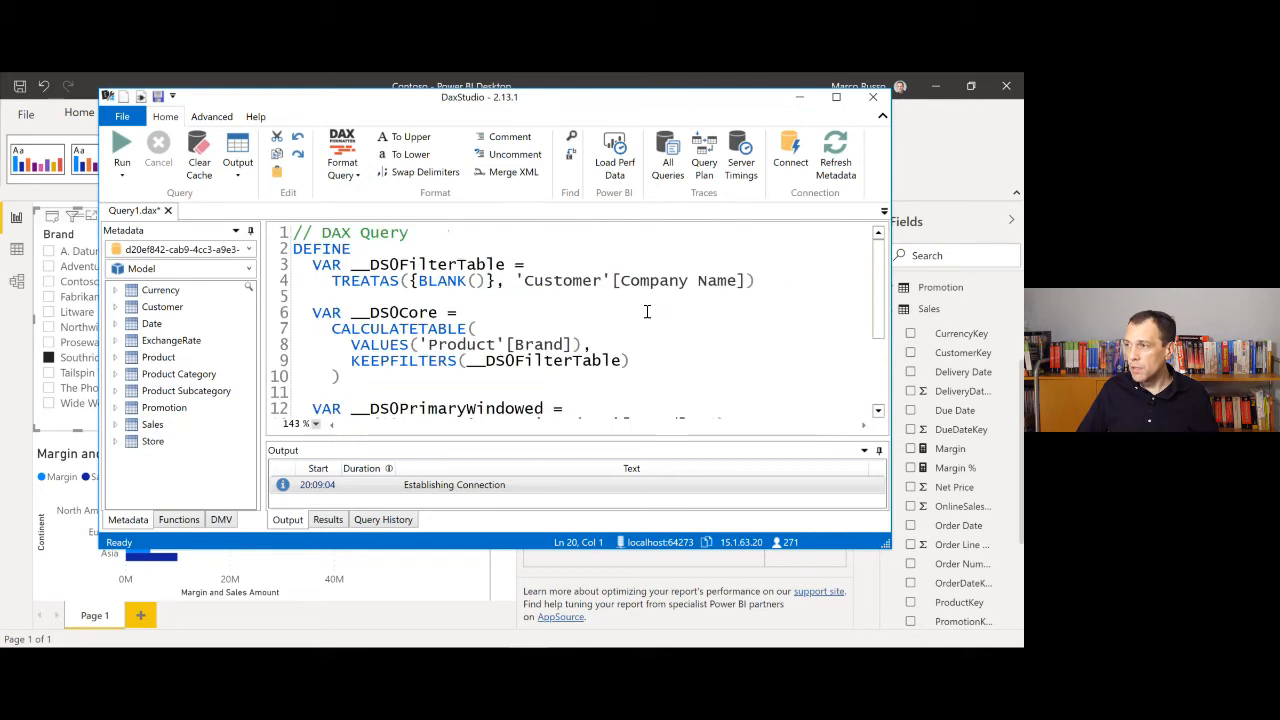
pyautogui.click(836, 97)
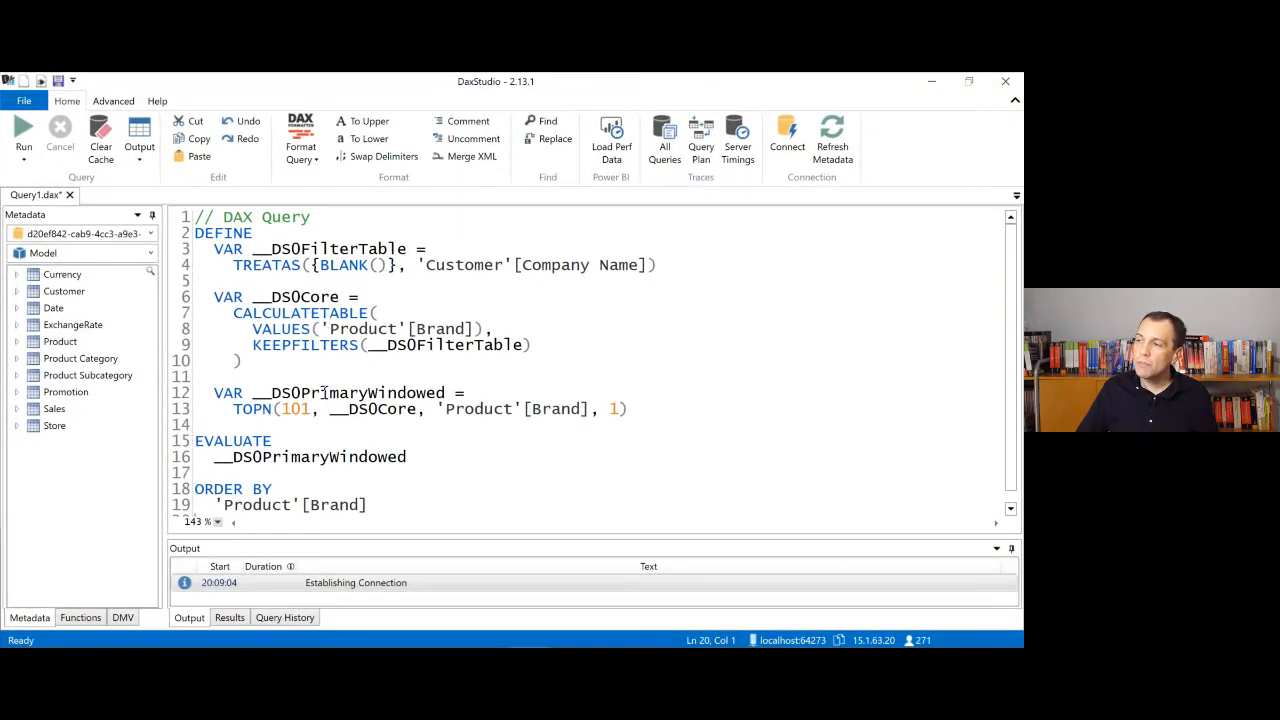
pyautogui.scroll(-1, 393, 433)
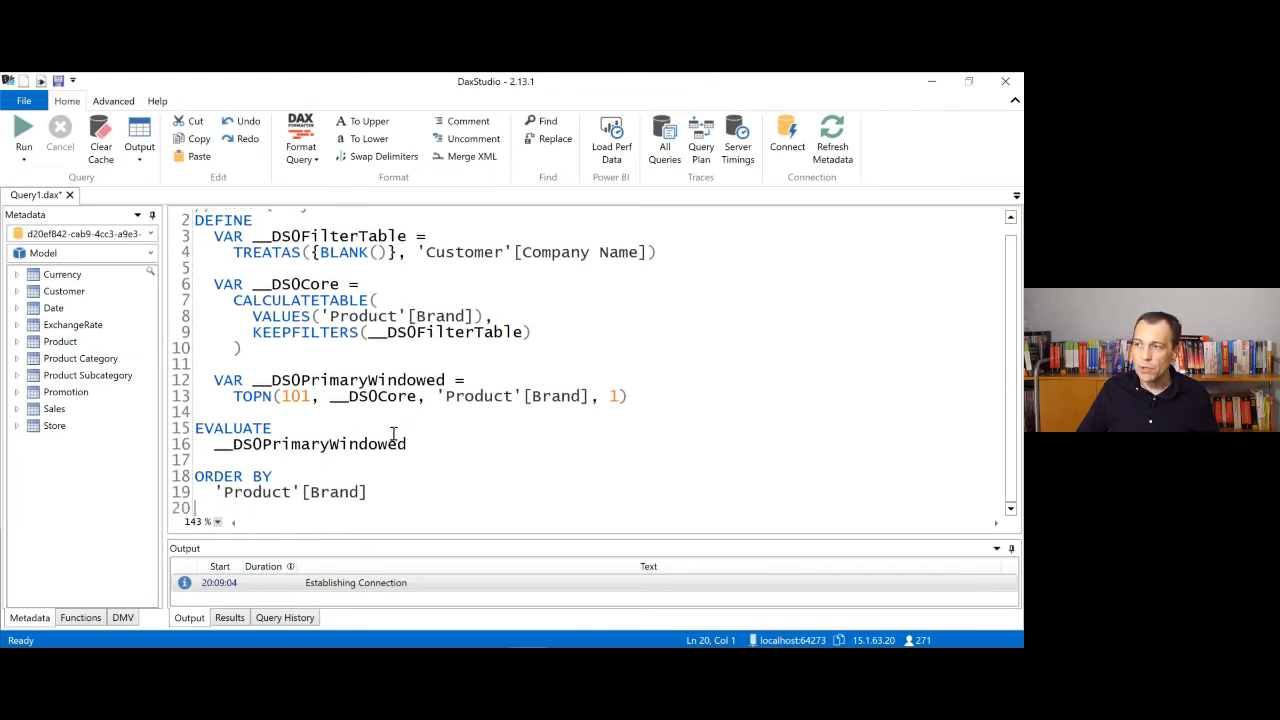
# Step: Run the pasted Slicer query, then enlarge the results area and its text to review the Brand list
pyautogui.click(23, 130)
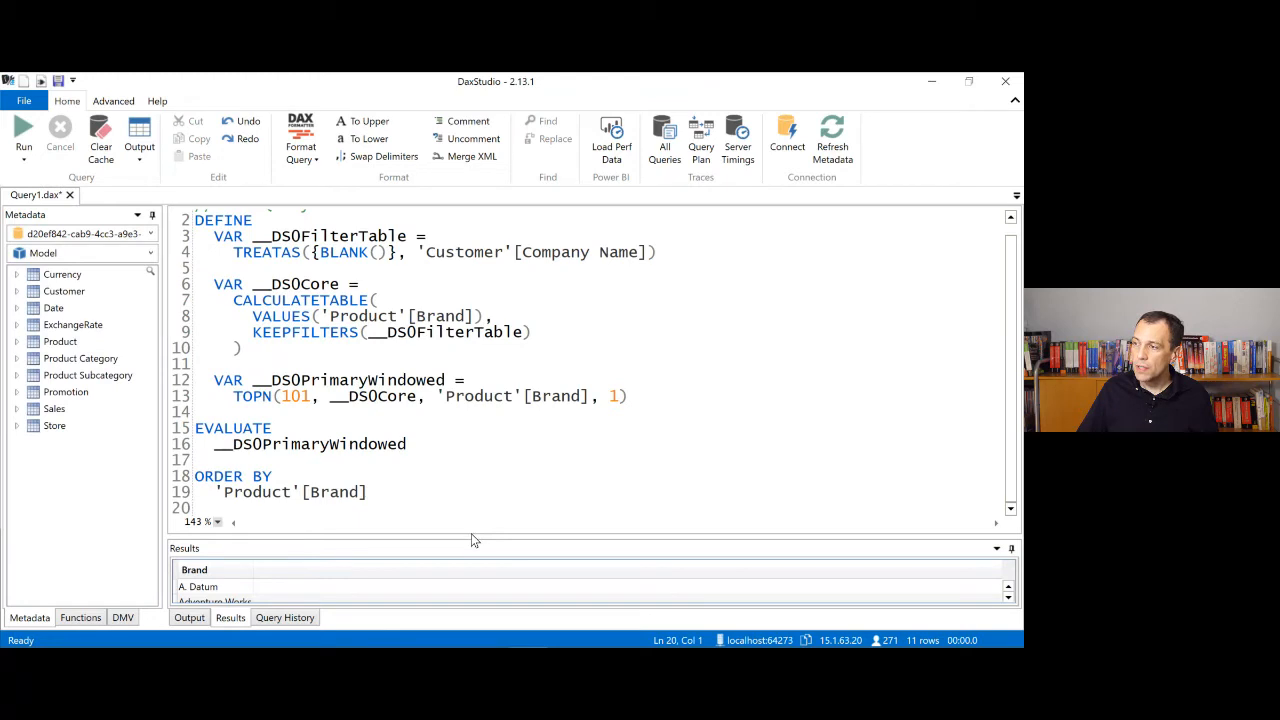
pyautogui.moveTo(471, 535); pyautogui.dragTo(458, 345)
pyautogui.keyDown('ctrl'); pyautogui.scroll(3, 400, 463); pyautogui.keyUp('ctrl')
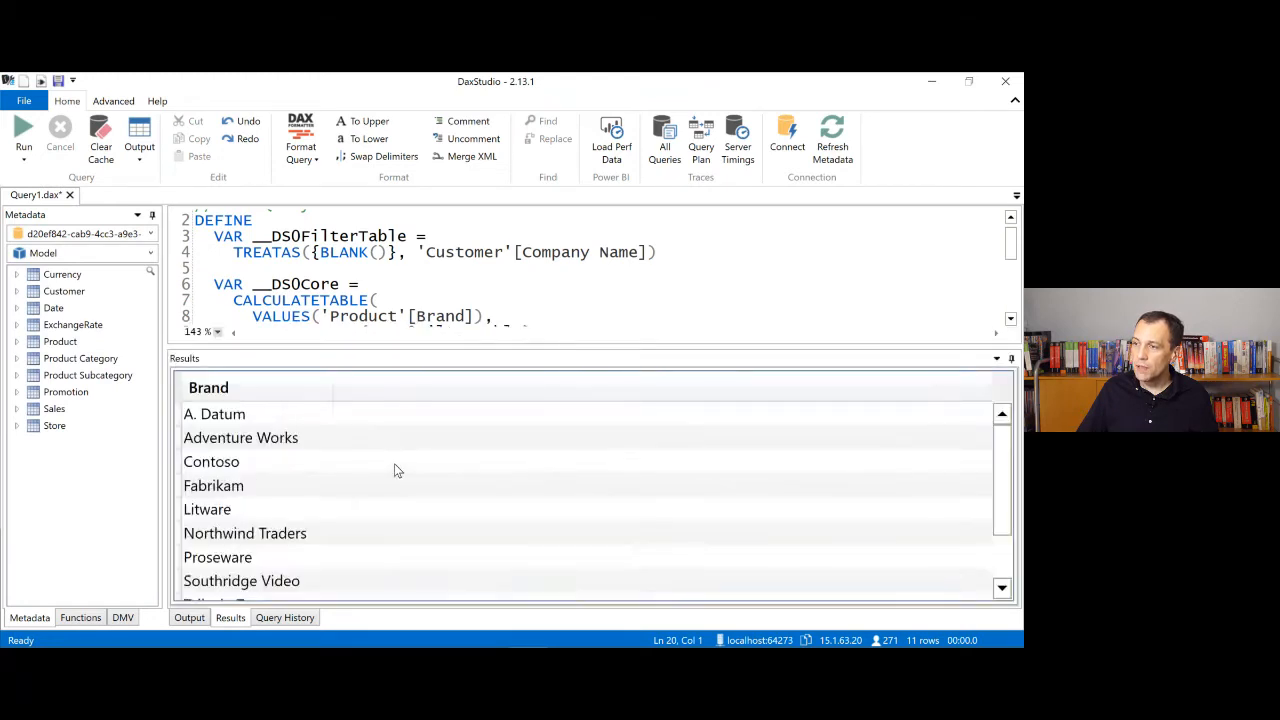
pyautogui.scroll(-2, 293, 460)
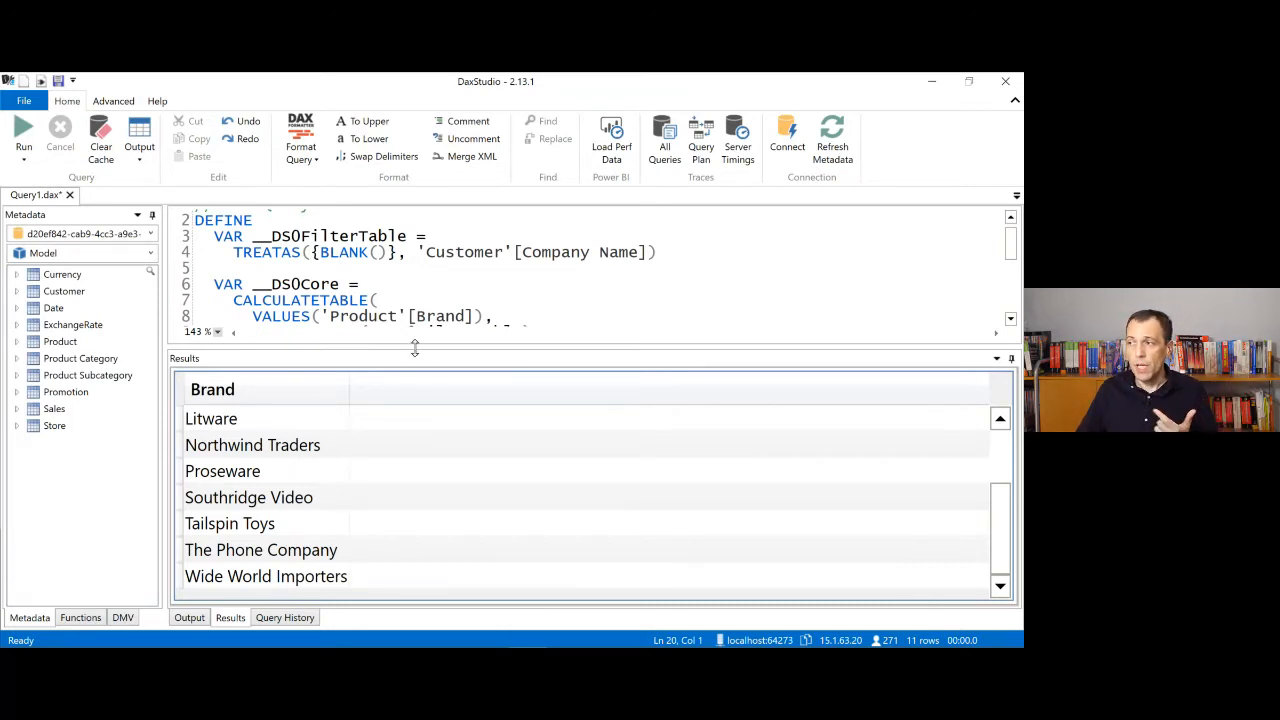
# Step: Give the query editor more height than the results and return to the beginning of the Slicer query
pyautogui.moveTo(414, 350); pyautogui.dragTo(402, 465)
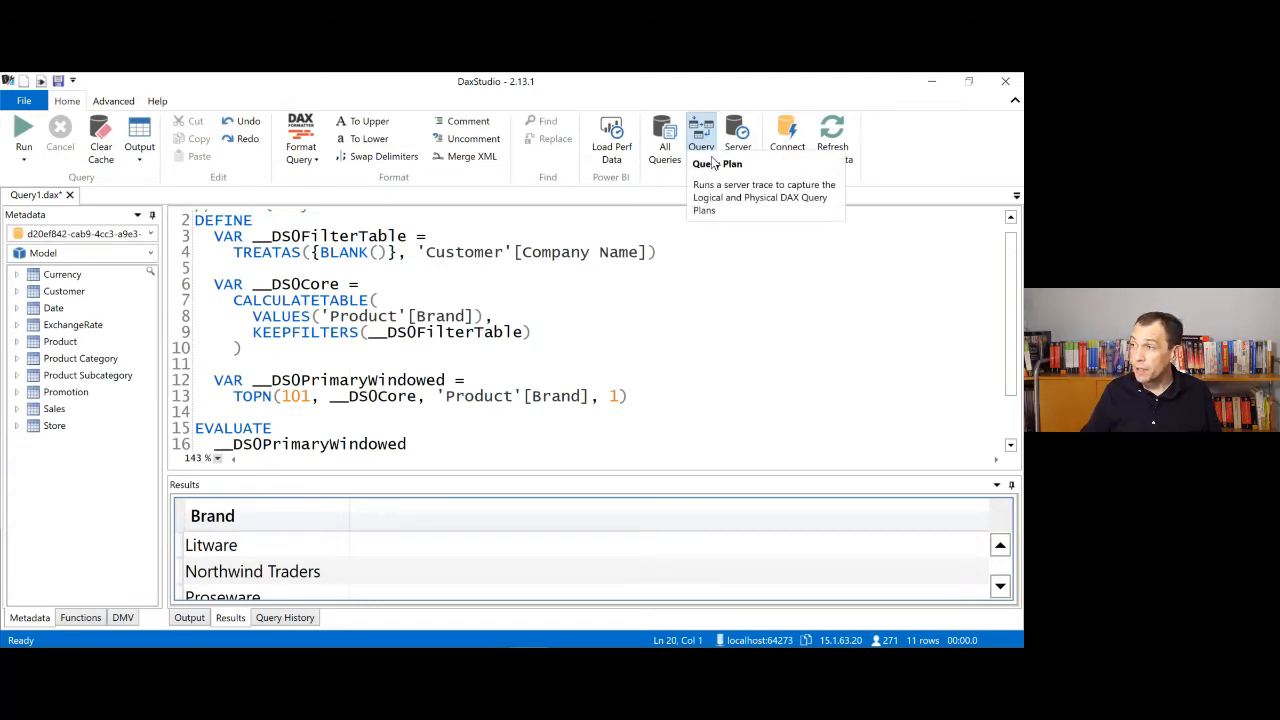
pyautogui.click(597, 339)
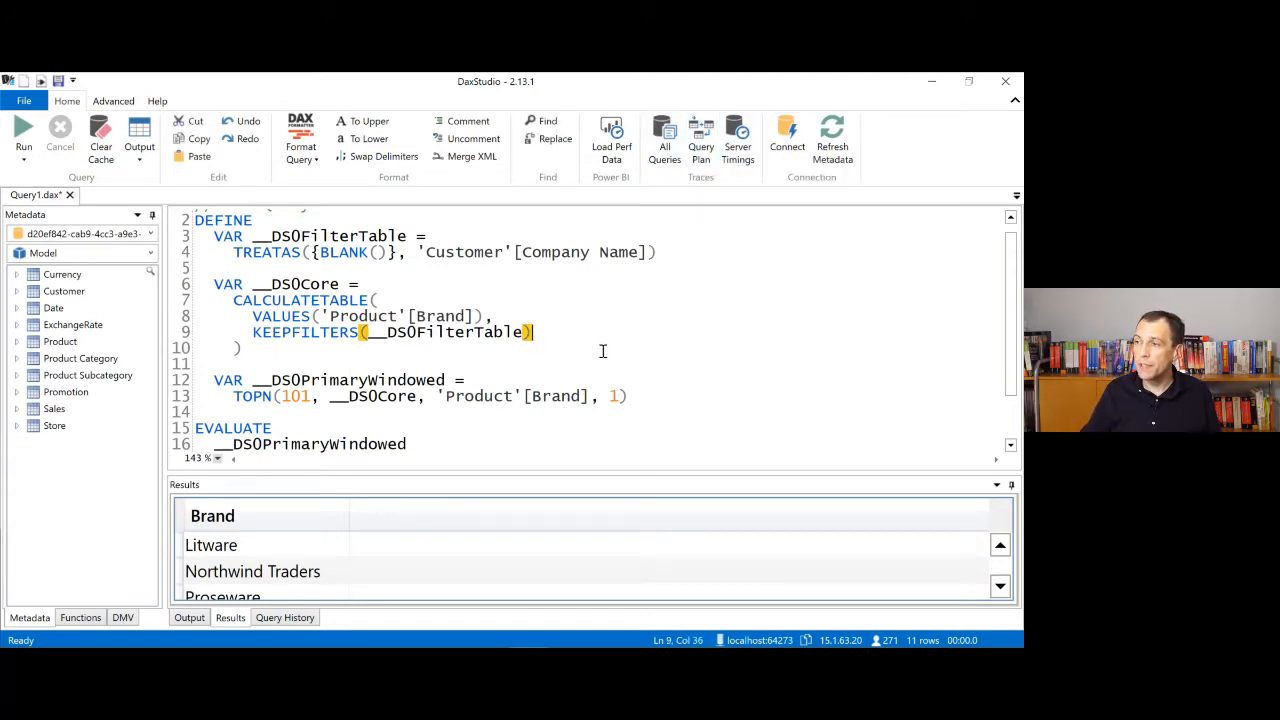
pyautogui.scroll(1, 604, 353)
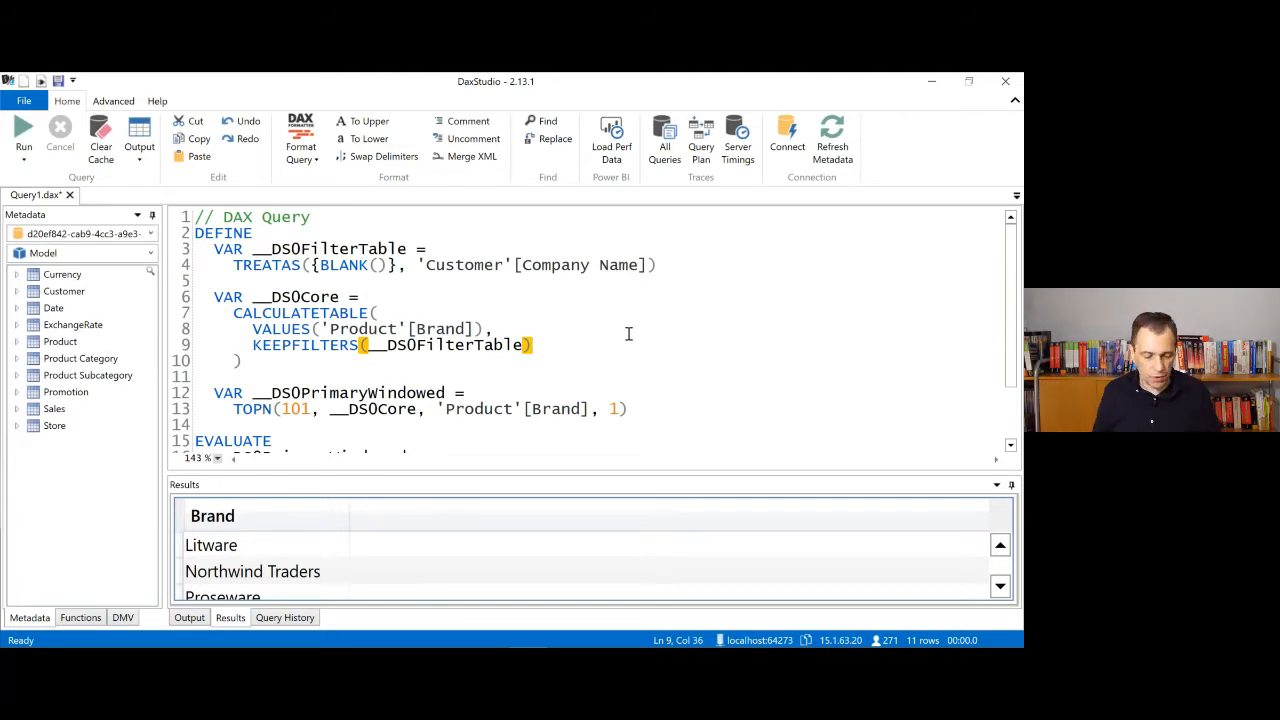
# Step: Clear the Slicer query from the editor and copy the Margin measure's full formula from the Contoso report in Power BI Desktop
pyautogui.hotkey('ctrl', 'a')
pyautogui.press('Delete')
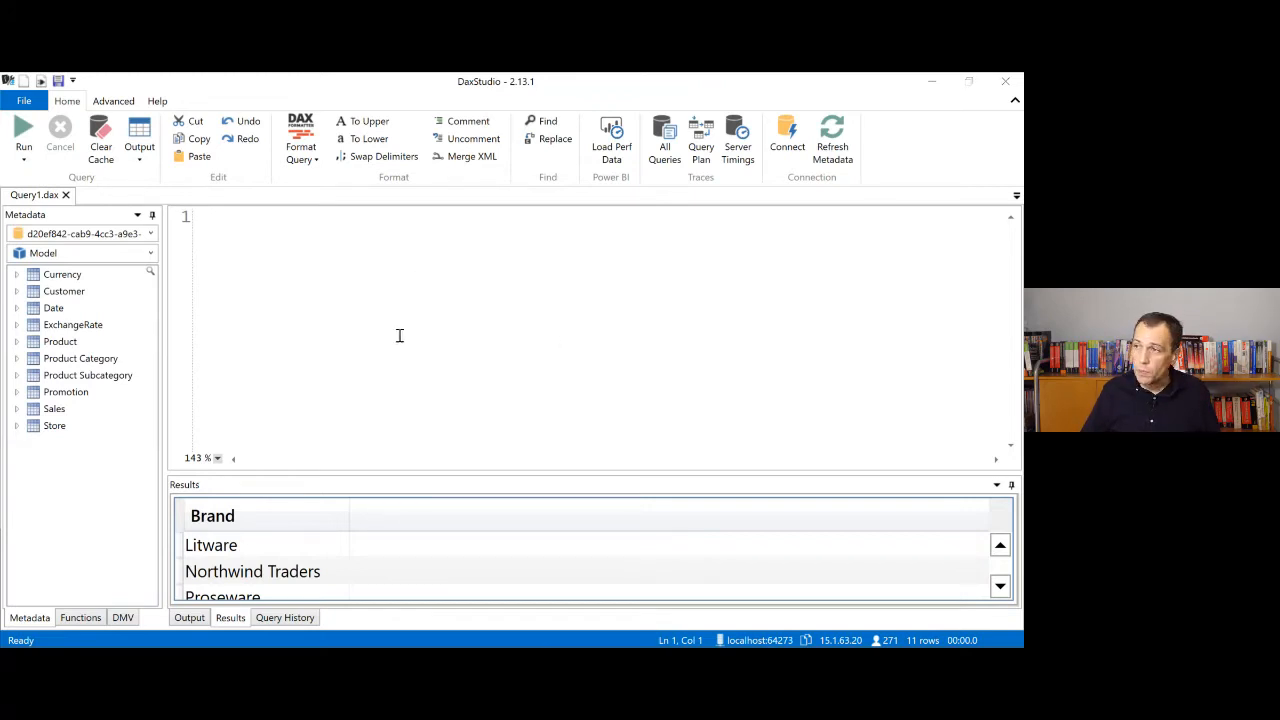
pyautogui.hotkey('alt', 'Tab')
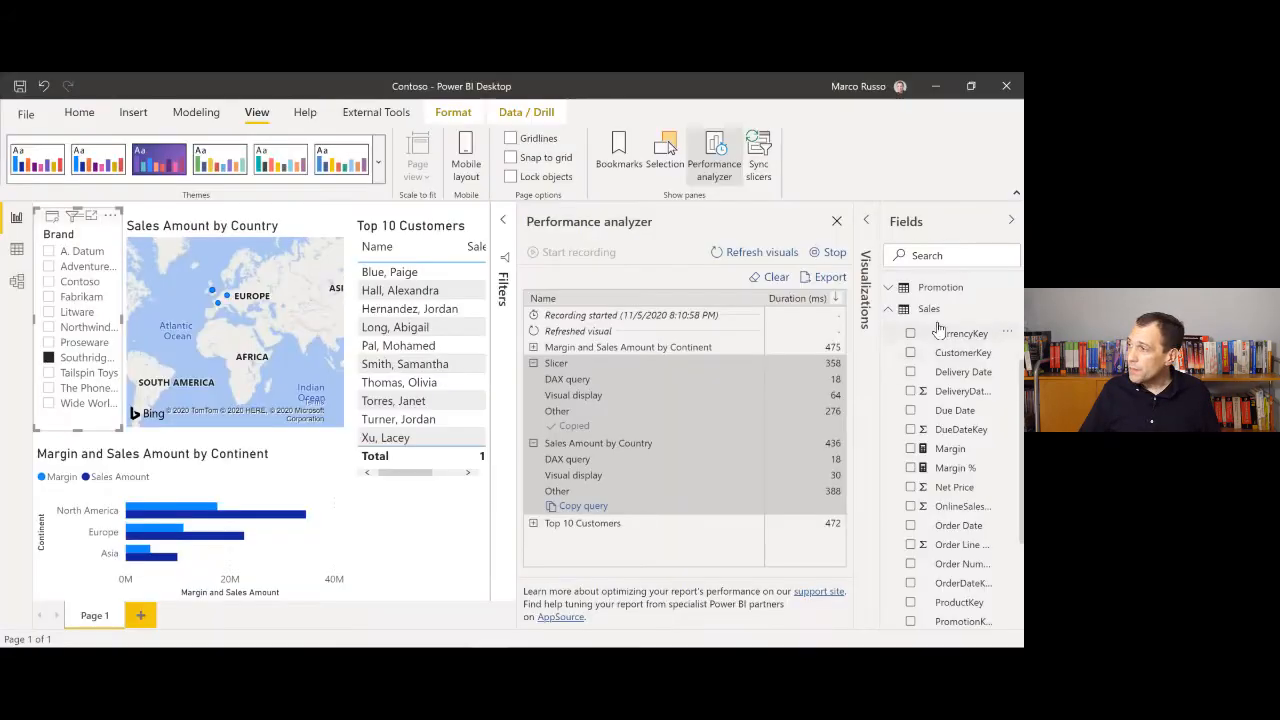
pyautogui.click(951, 450)
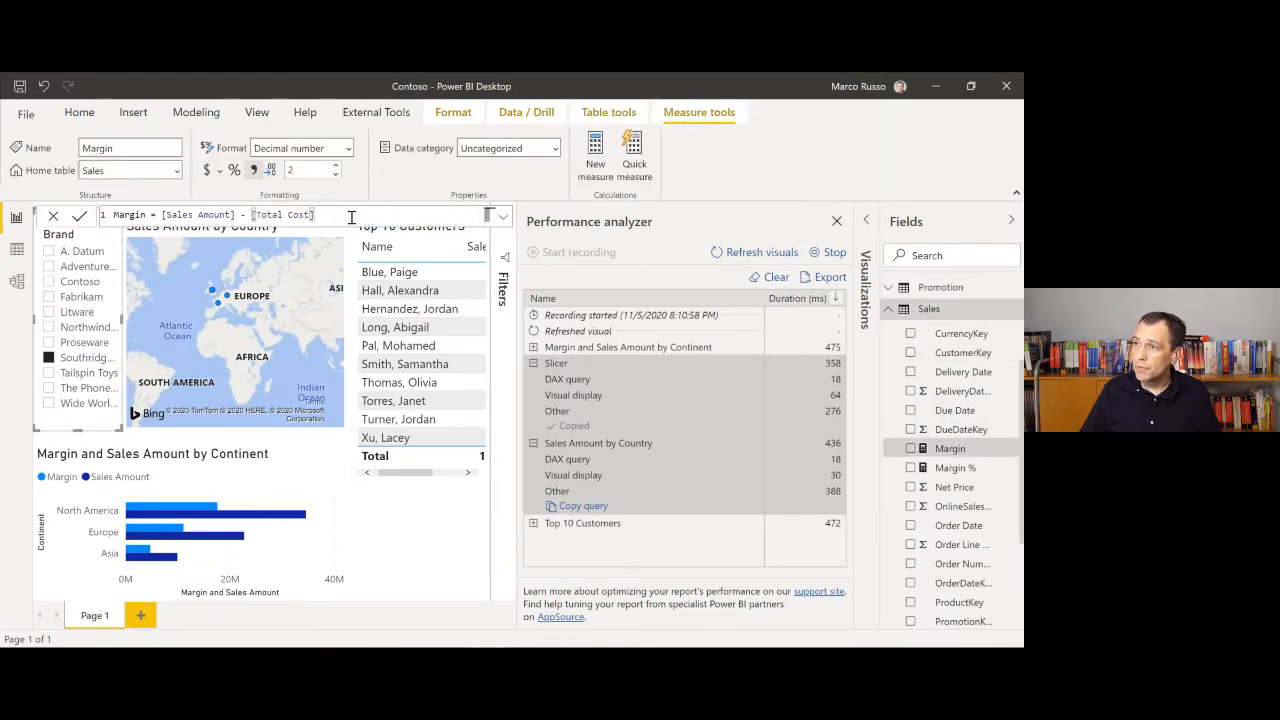
pyautogui.tripleClick(205, 216)
pyautogui.hotkey('ctrl', 'c')
pyautogui.scroll(2, 339, 220)
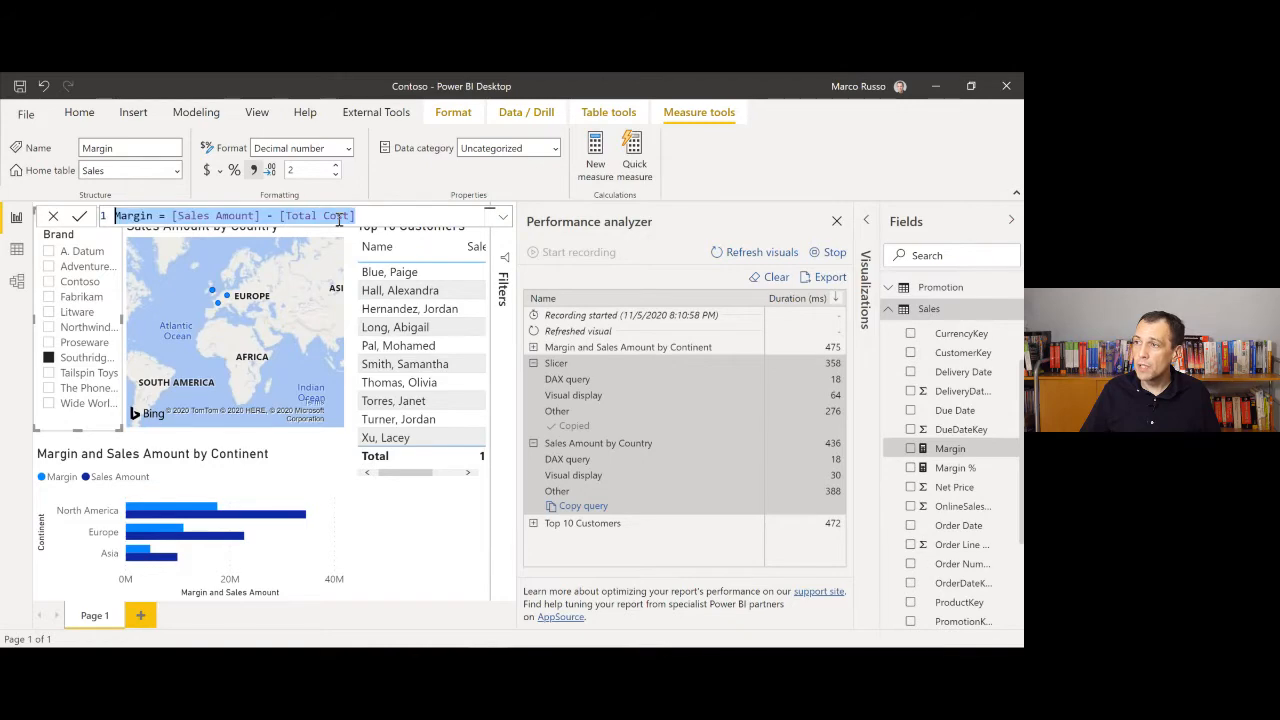
pyautogui.click(339, 221)
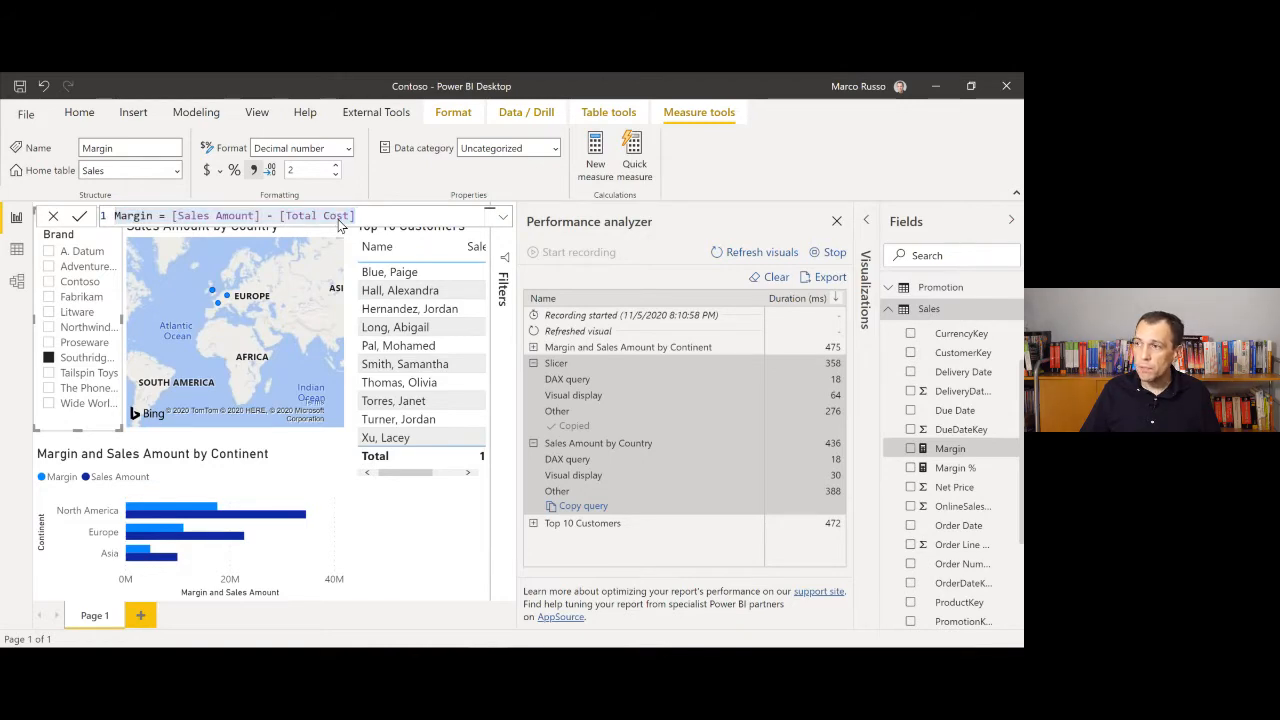
# Step: Switch to DAX Studio, paste the Margin formula and try to run it before formatting the query
pyautogui.hotkey('alt', 'Tab')
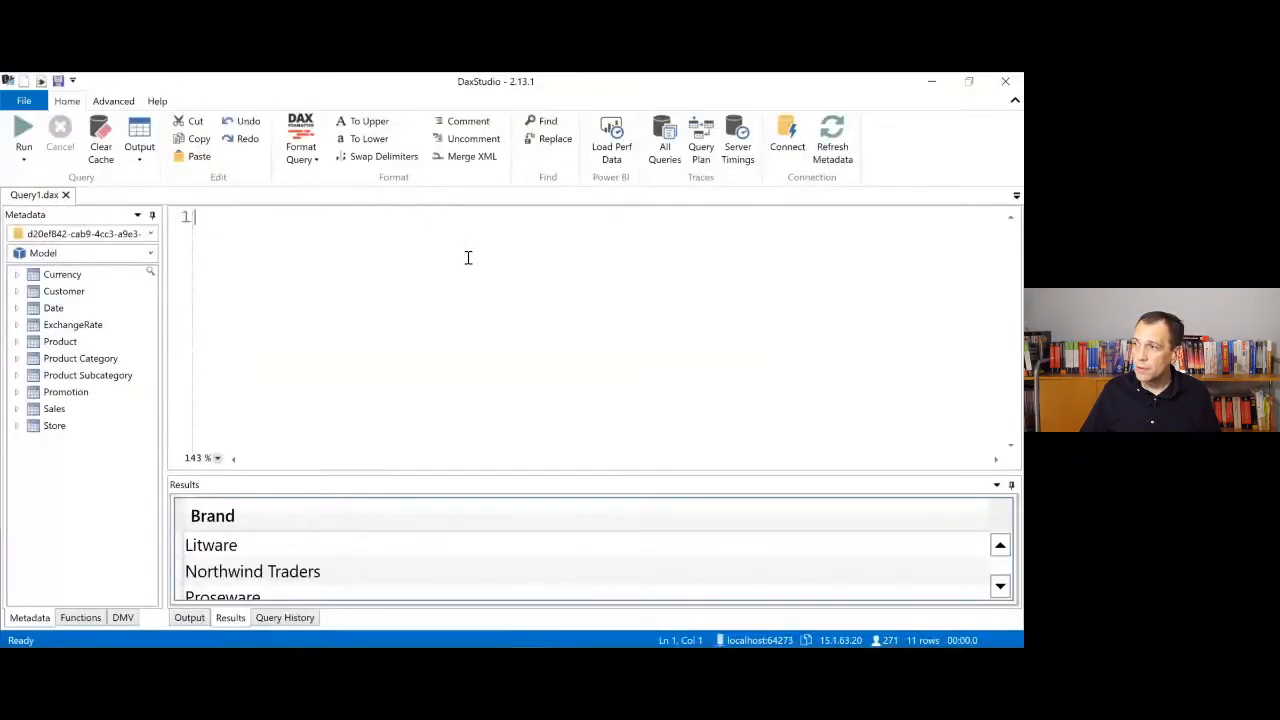
pyautogui.hotkey('ctrl', 'v')
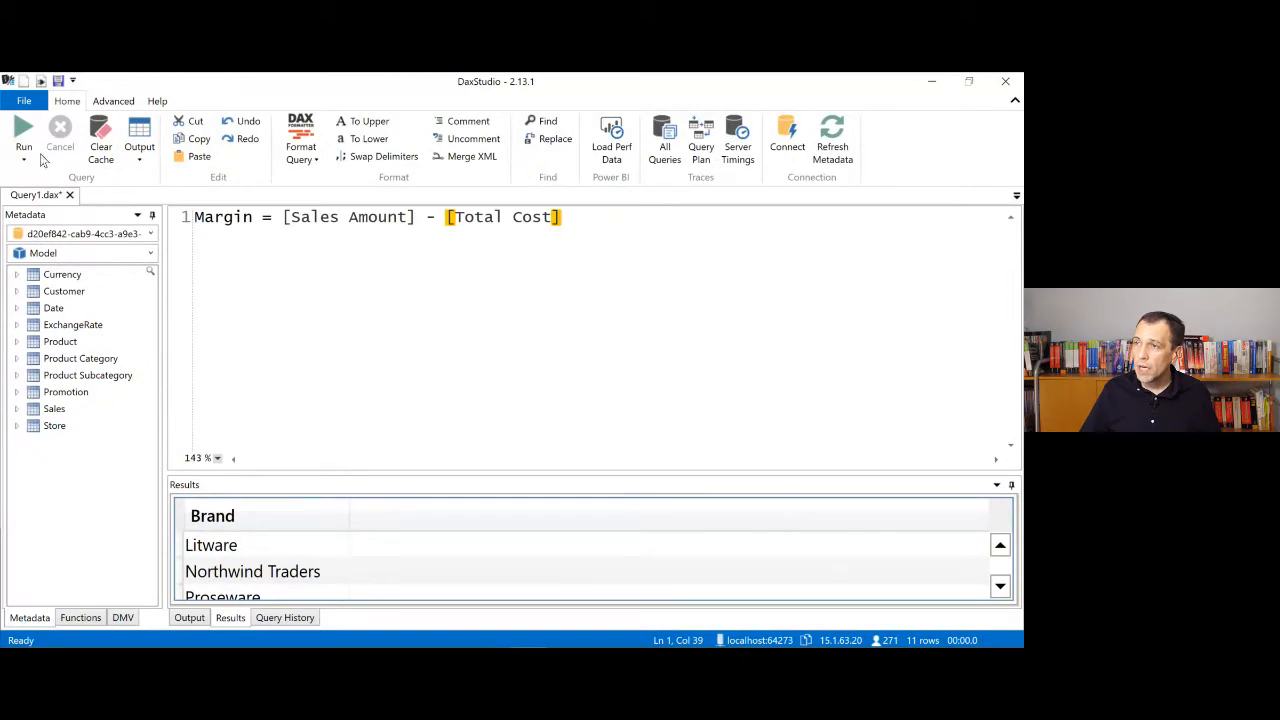
pyautogui.click(26, 128)
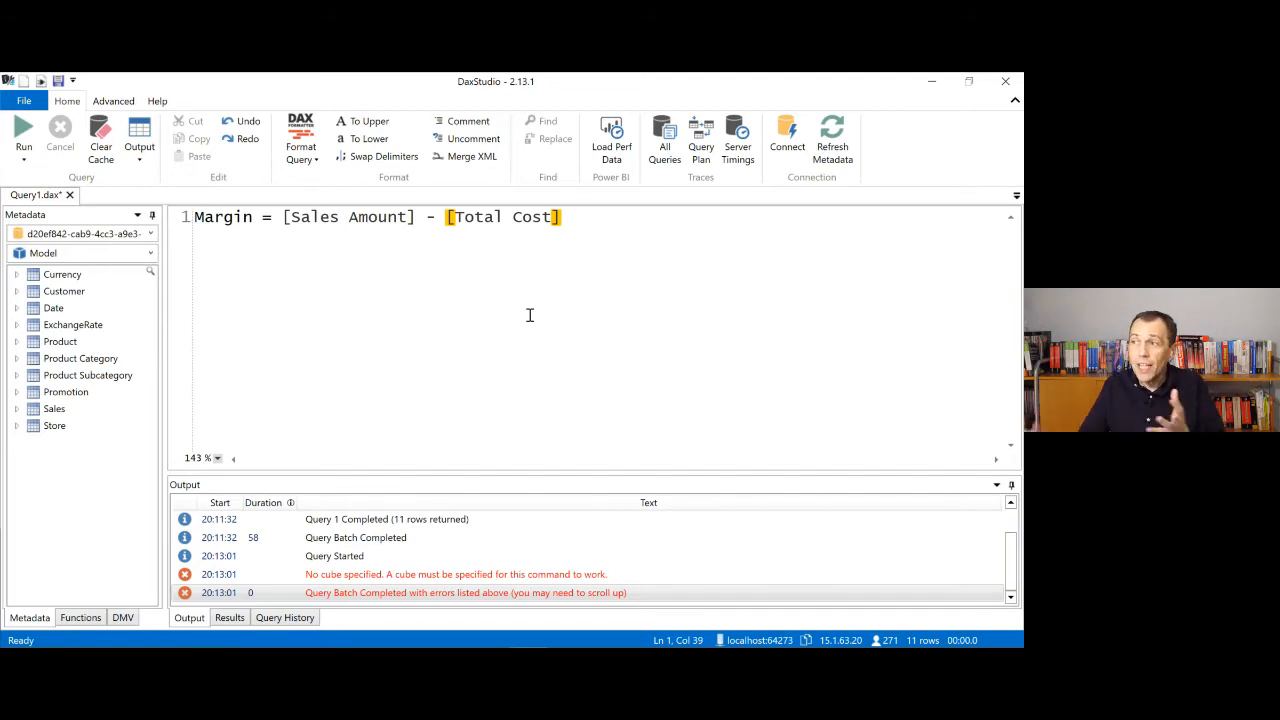
pyautogui.click(314, 123)
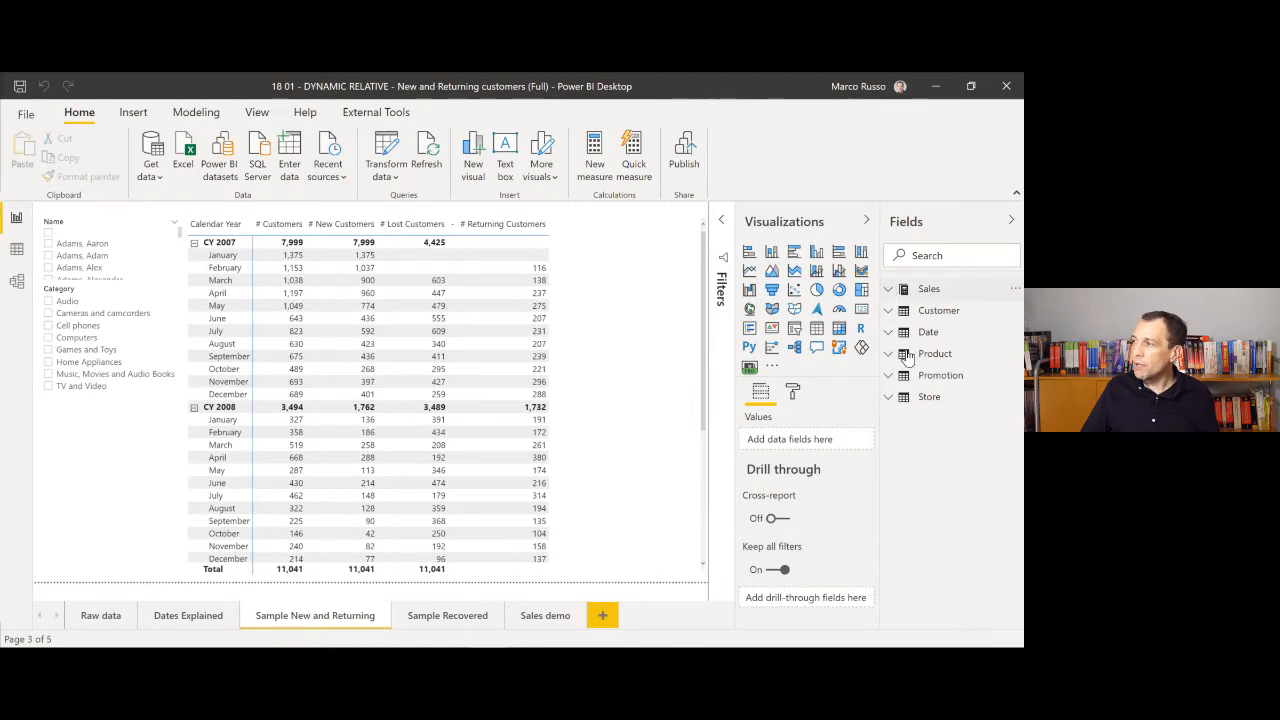
# Step: In the New and Returning customers report, widen the Fields list and open the # New Customers measure of the Sales table
pyautogui.click(900, 289)
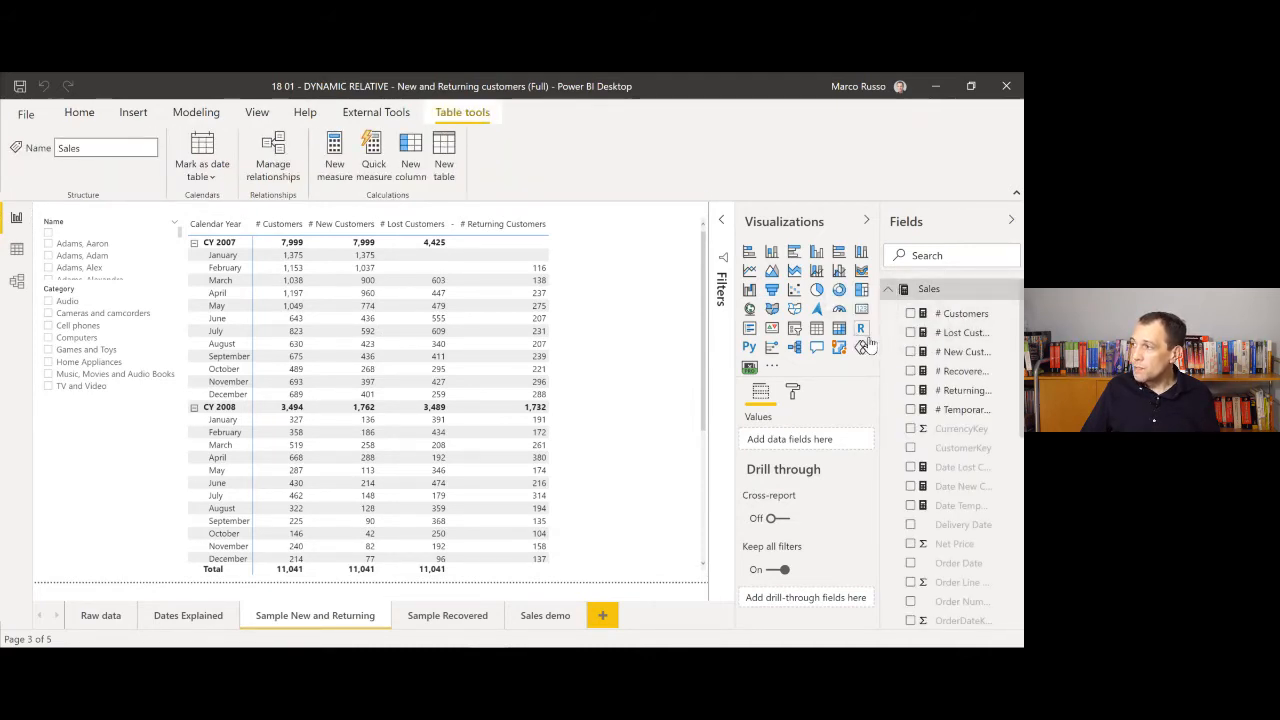
pyautogui.moveTo(880, 349); pyautogui.dragTo(828, 349)
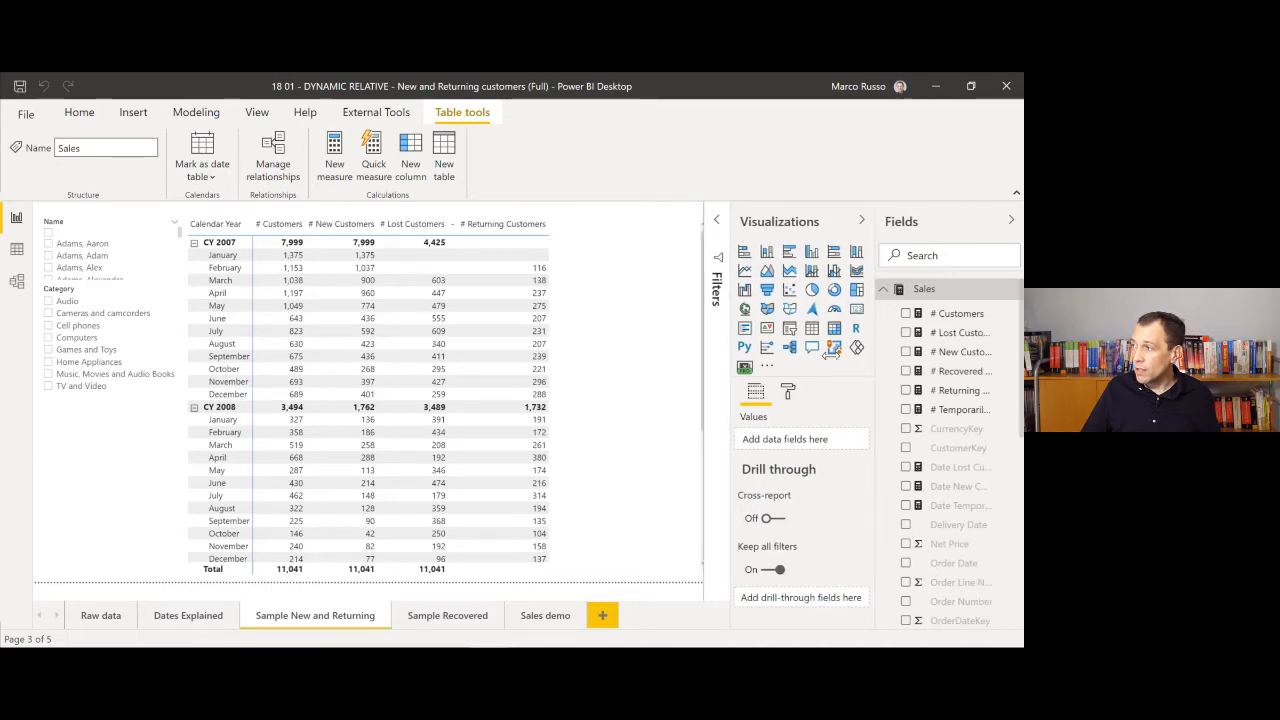
pyautogui.click(925, 352)
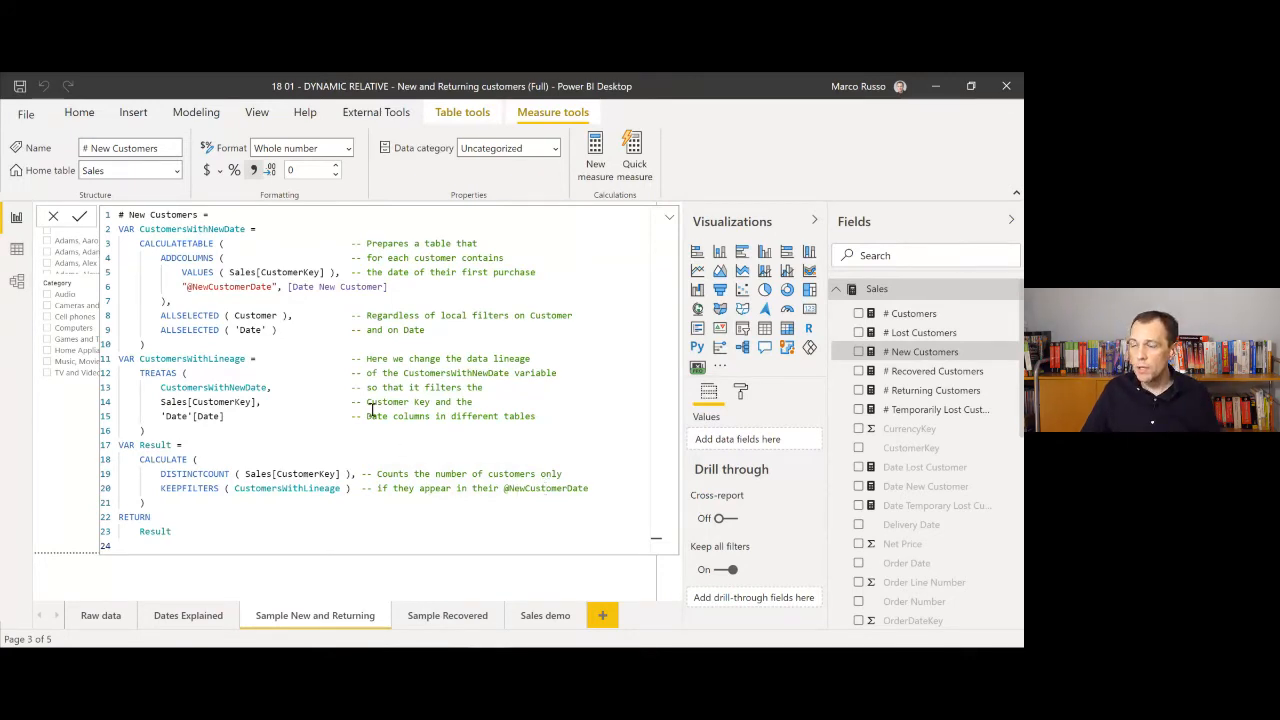
# Step: Join the first three lines of the # New Customers formula into one and delete the comment "-- Prepares a table that"
pyautogui.click(263, 216)
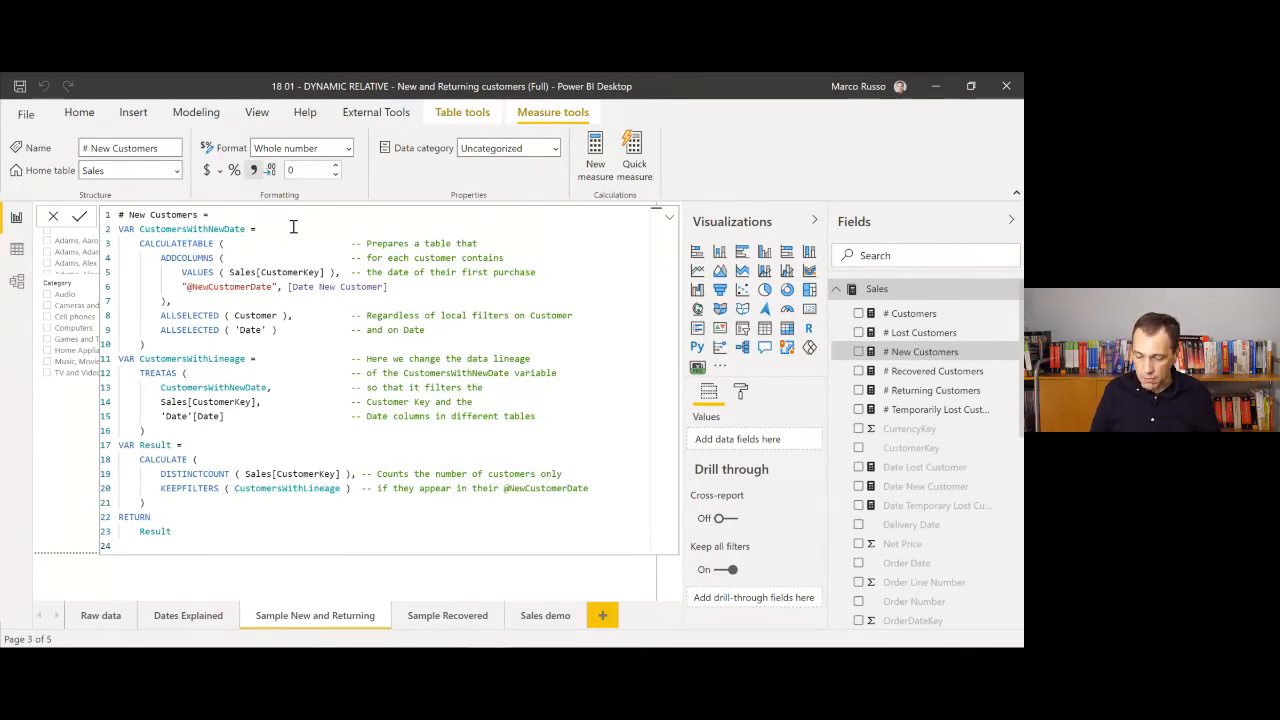
pyautogui.press('Delete')
pyautogui.press('End')
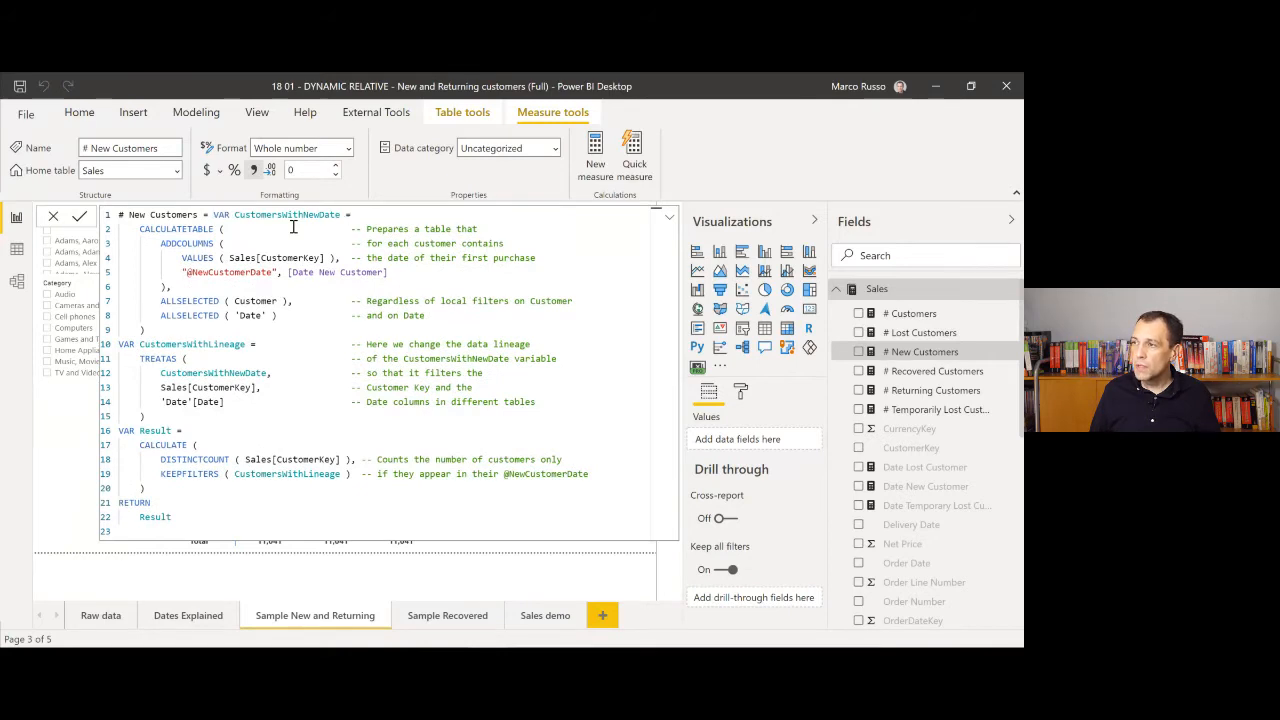
pyautogui.press('Delete')
pyautogui.hotkey('ctrl', 'shift', 'Left')
pyautogui.hotkey('ctrl', 'shift', 'Left')
pyautogui.hotkey('ctrl', 'shift', 'Left')
pyautogui.hotkey('ctrl', 'shift', 'Left')
pyautogui.hotkey('ctrl', 'shift', 'Left')
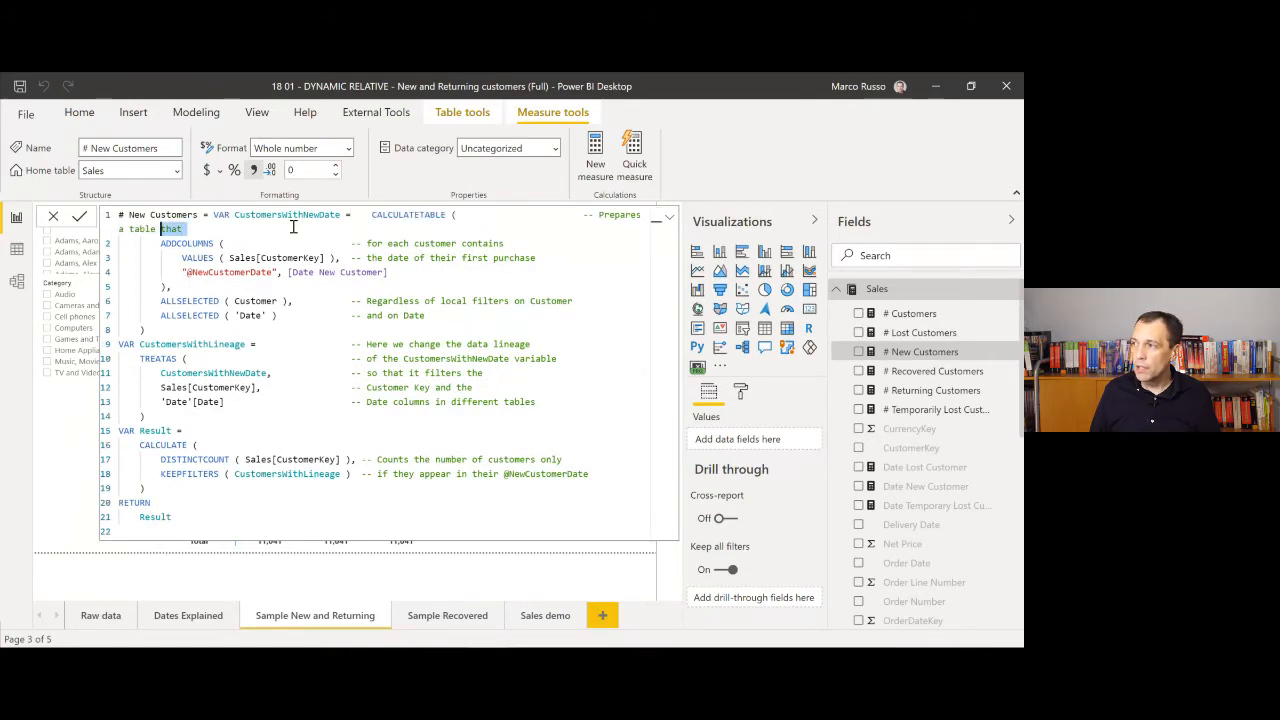
pyautogui.press('Delete')
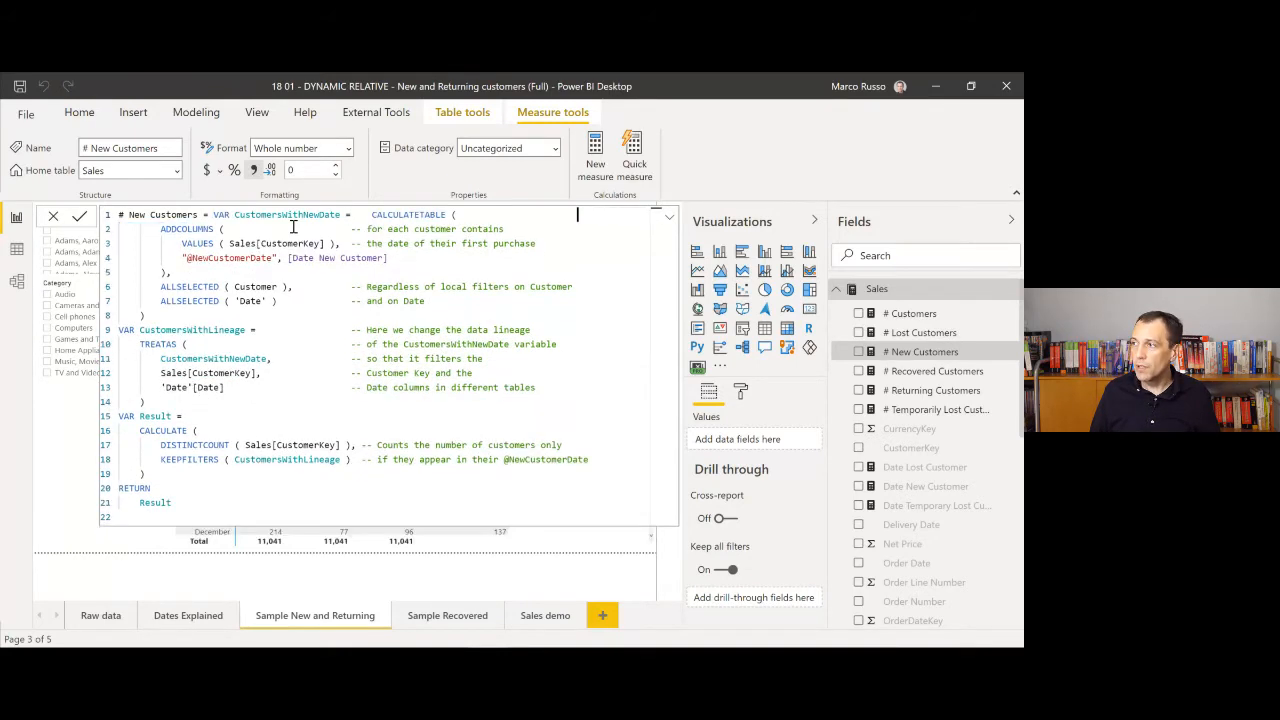
# Step: Join the closing parenthesis onto the [Date New Customer] line and VAR CustomersWithLineage onto the line of CALCULATETABLE's closing parenthesis
pyautogui.press('Down')
pyautogui.press('Down')
pyautogui.press('Down')
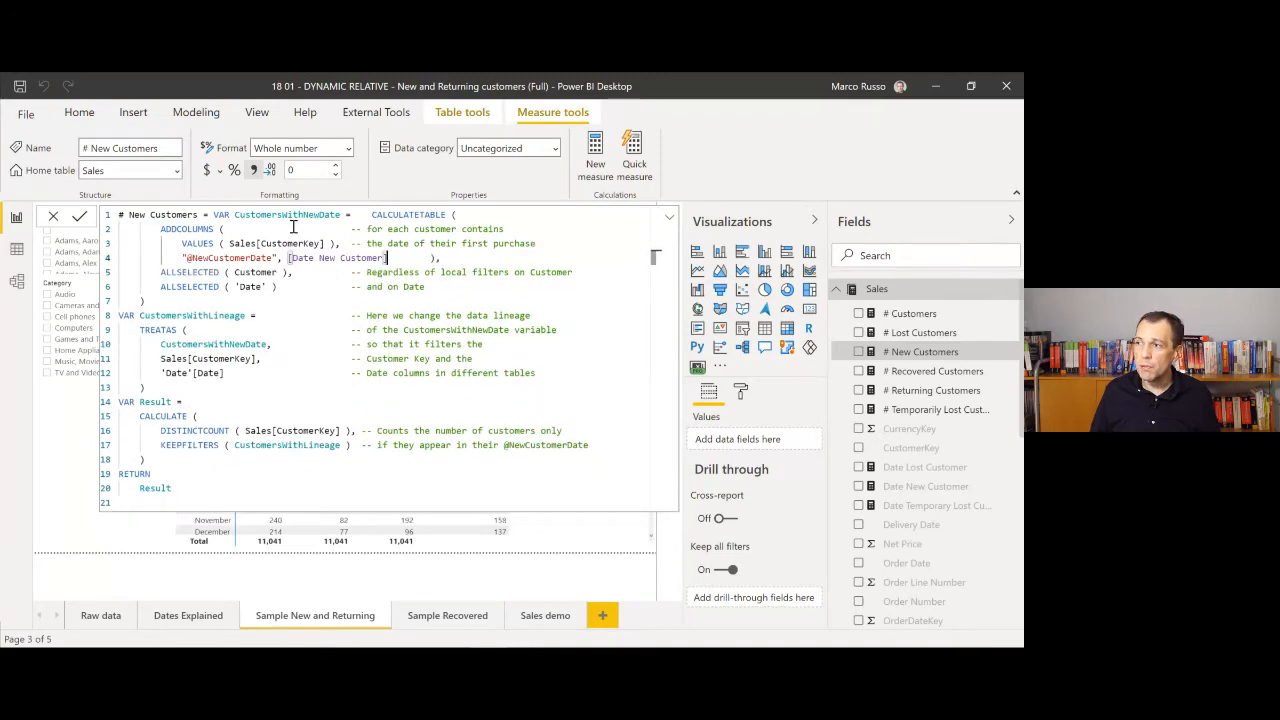
pyautogui.press('Delete')
pyautogui.press('Down')
pyautogui.press('Down')
pyautogui.press('Down')
pyautogui.press('Delete')
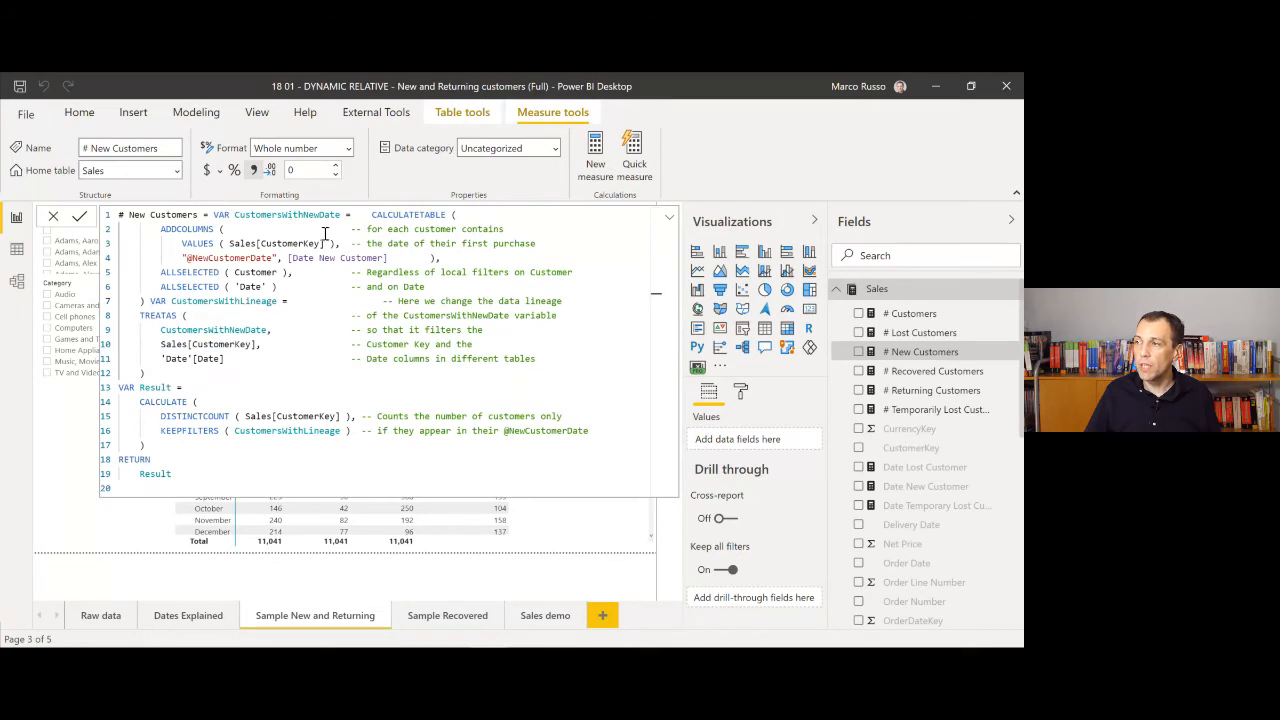
# Step: Delete the comments on lines 2, 3, 5 and 6 and most of the line 7 comment, leaving a single hyphen there
pyautogui.moveTo(336, 229); pyautogui.dragTo(512, 230)
pyautogui.press('Delete')
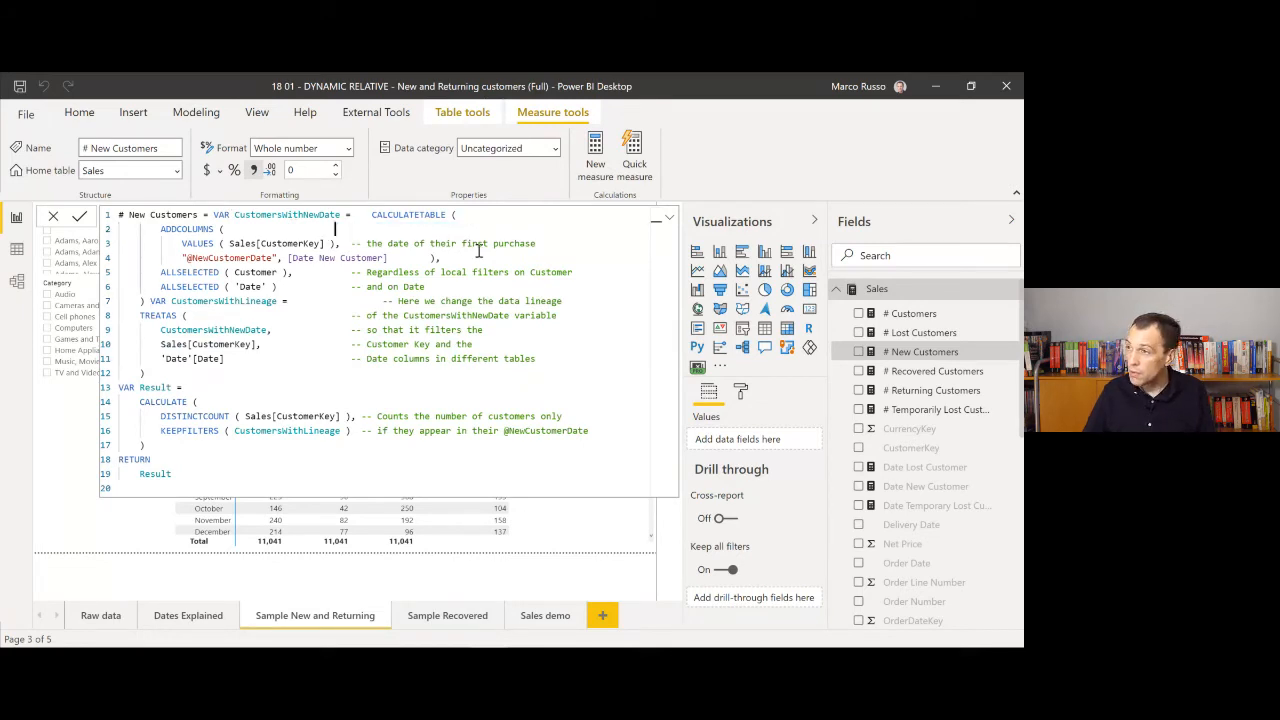
pyautogui.moveTo(352, 243); pyautogui.dragTo(583, 243)
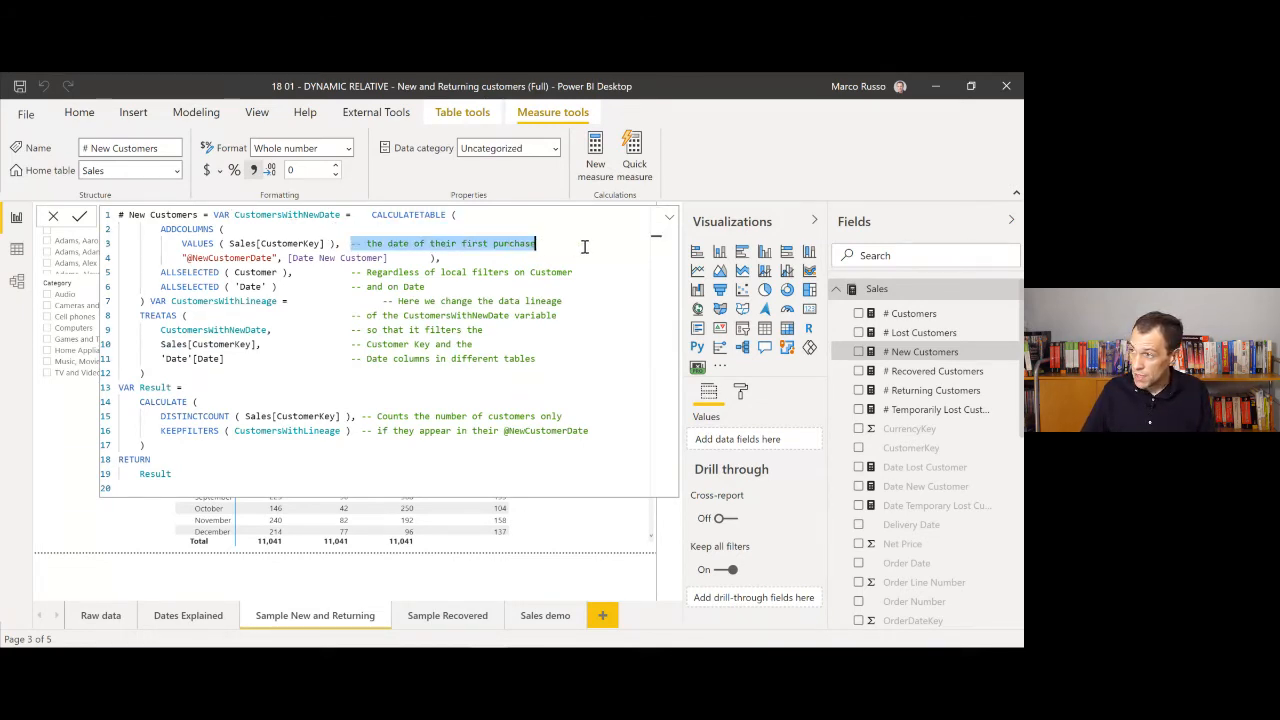
pyautogui.press('Delete')
pyautogui.moveTo(340, 272); pyautogui.dragTo(572, 272)
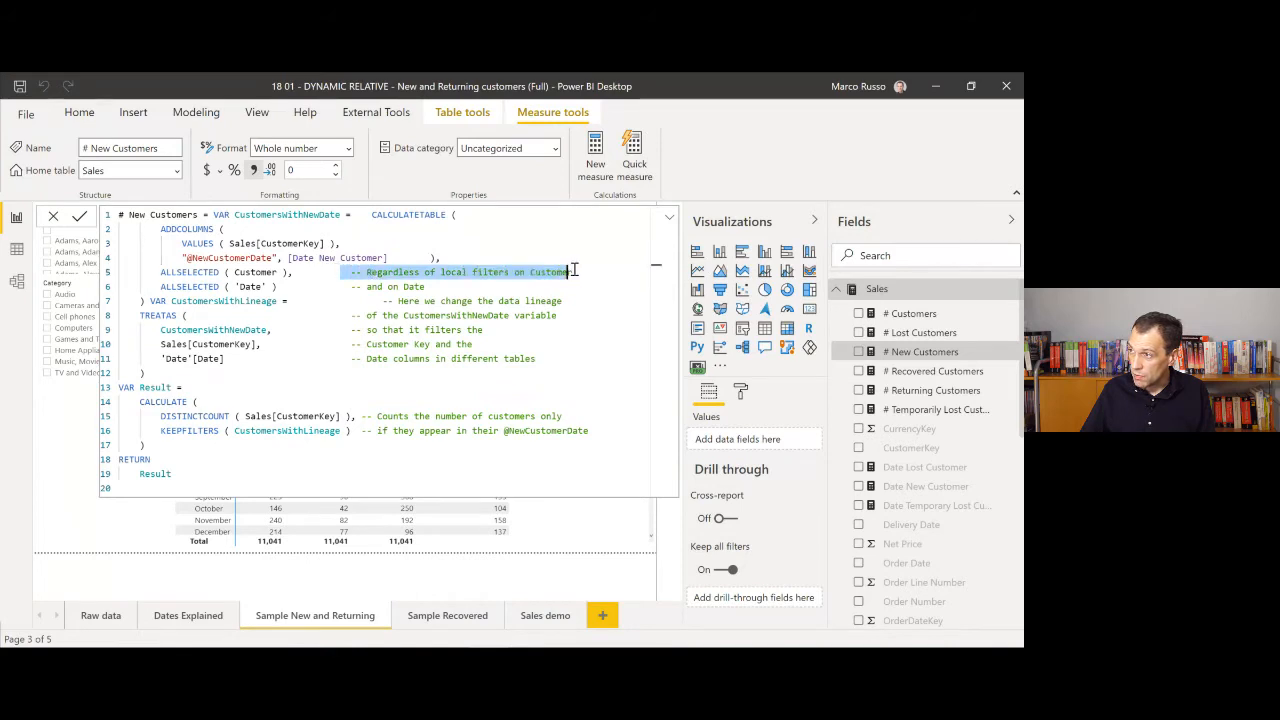
pyautogui.press('Delete')
pyautogui.moveTo(428, 287); pyautogui.dragTo(414, 300)
pyautogui.press('Delete')
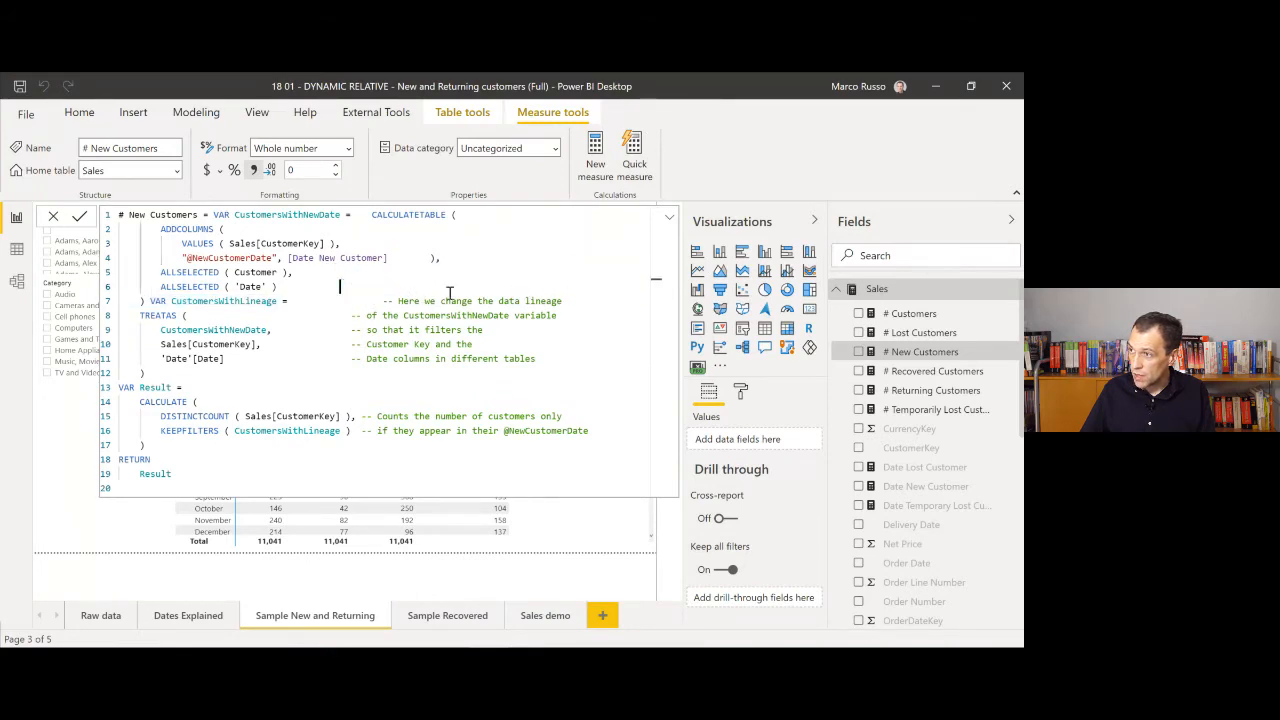
pyautogui.moveTo(563, 301); pyautogui.dragTo(388, 301)
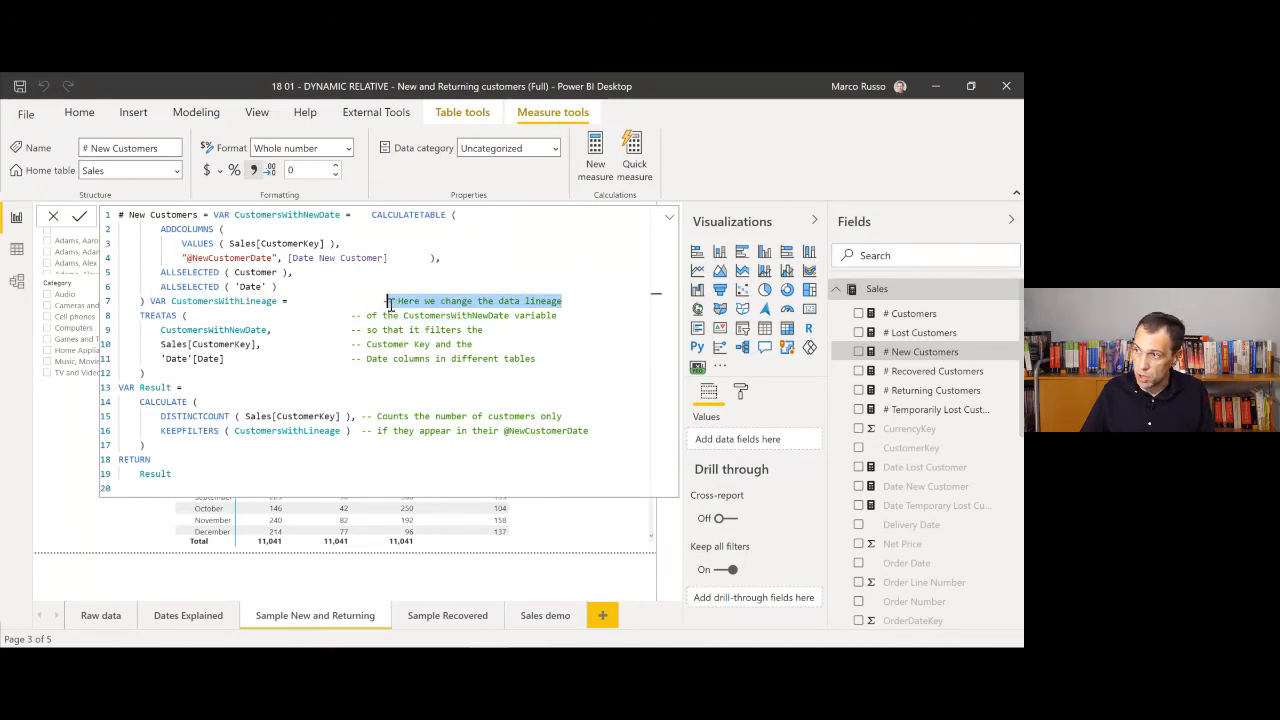
pyautogui.press('Delete')
# Step: Join the VALUES line onto the ADDCOLUMNS line and copy the whole # New Customers formula
pyautogui.click(352, 230)
pyautogui.press('Delete')
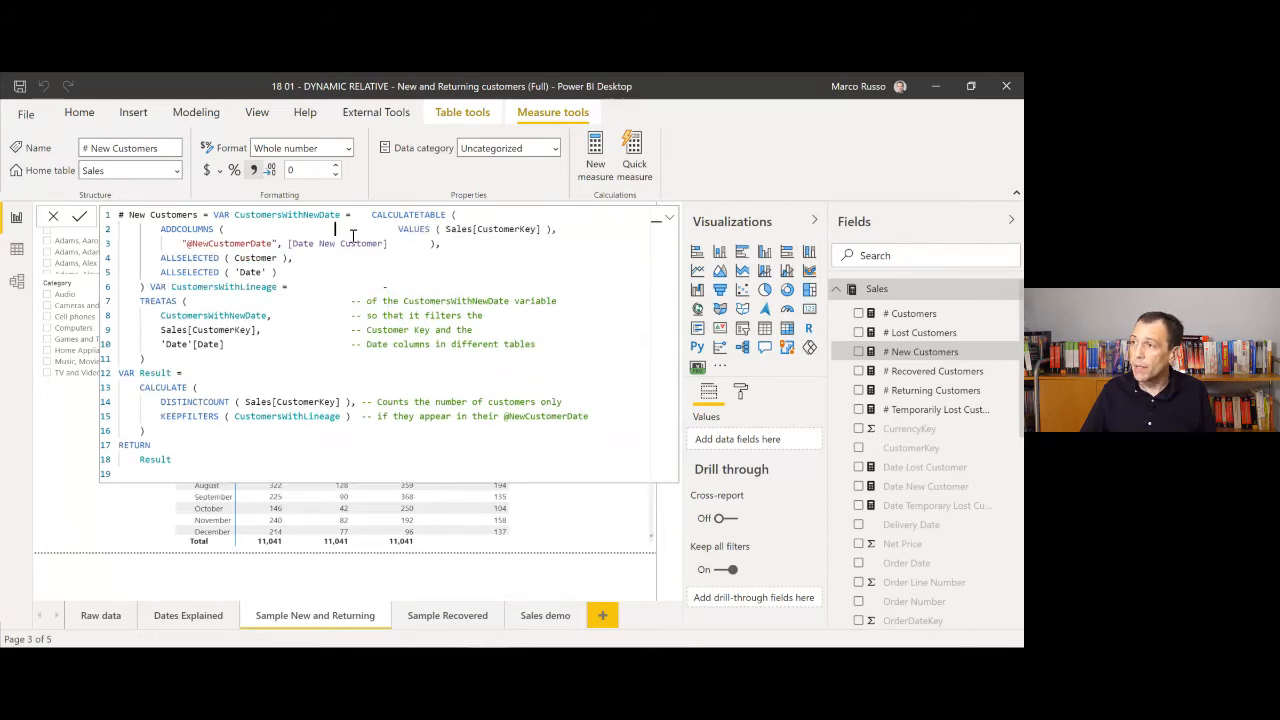
pyautogui.click(484, 470)
pyautogui.moveTo(484, 469); pyautogui.dragTo(127, 195)
pyautogui.hotkey('ctrl', 'c')
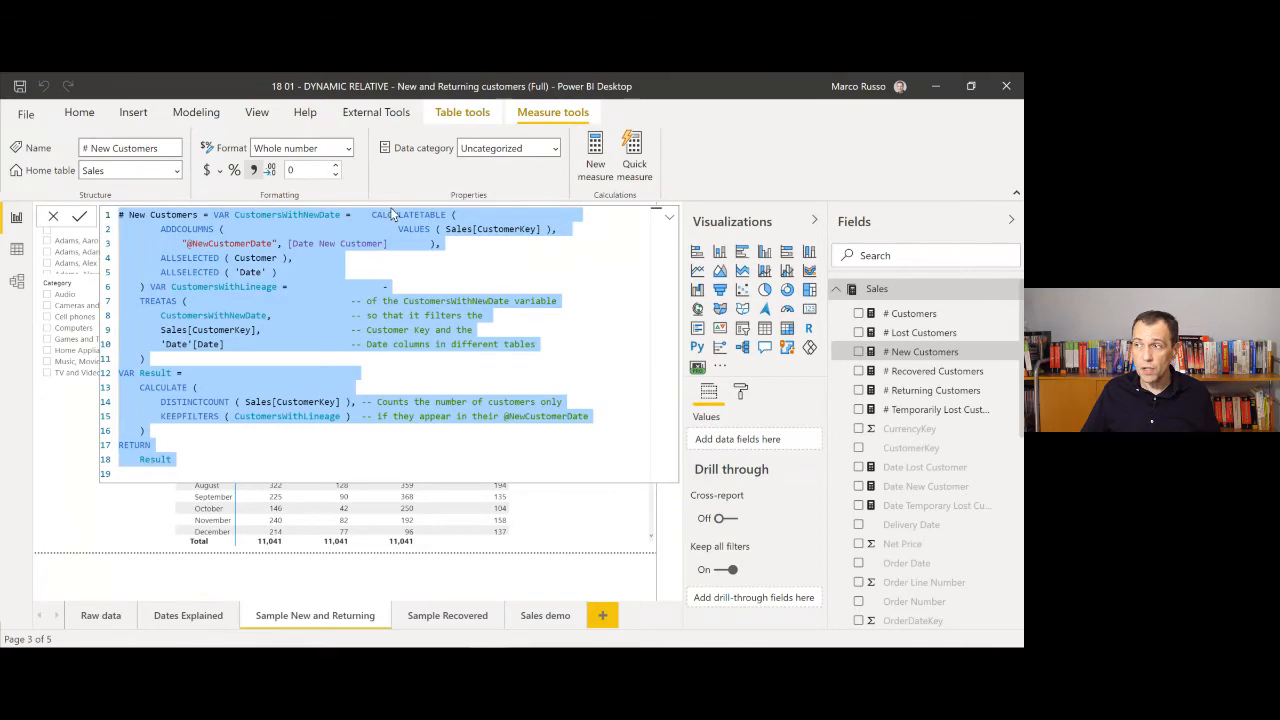
# Step: Switch to DAX Studio, replace the Margin formula with the copied # New Customers formula and format the query
pyautogui.hotkey('alt', 'Tab')
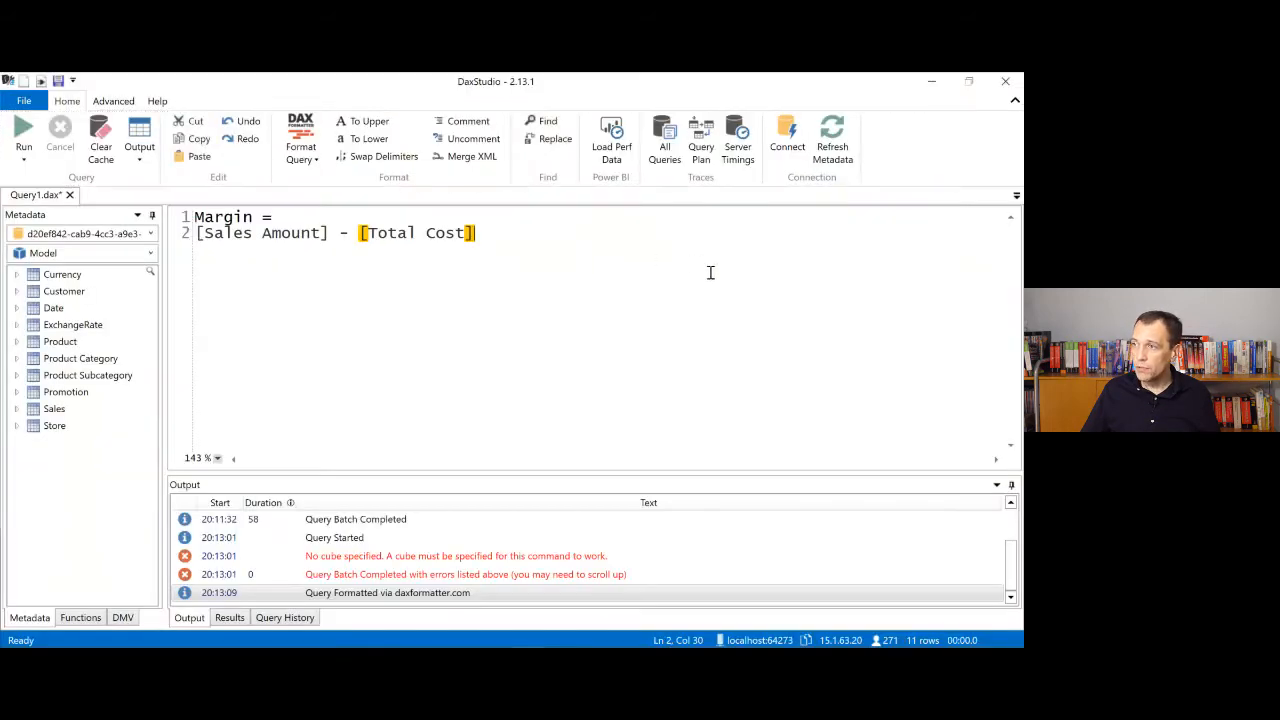
pyautogui.hotkey('ctrl', 'a')
pyautogui.hotkey('ctrl', 'v')
pyautogui.scroll(2, 649, 345)
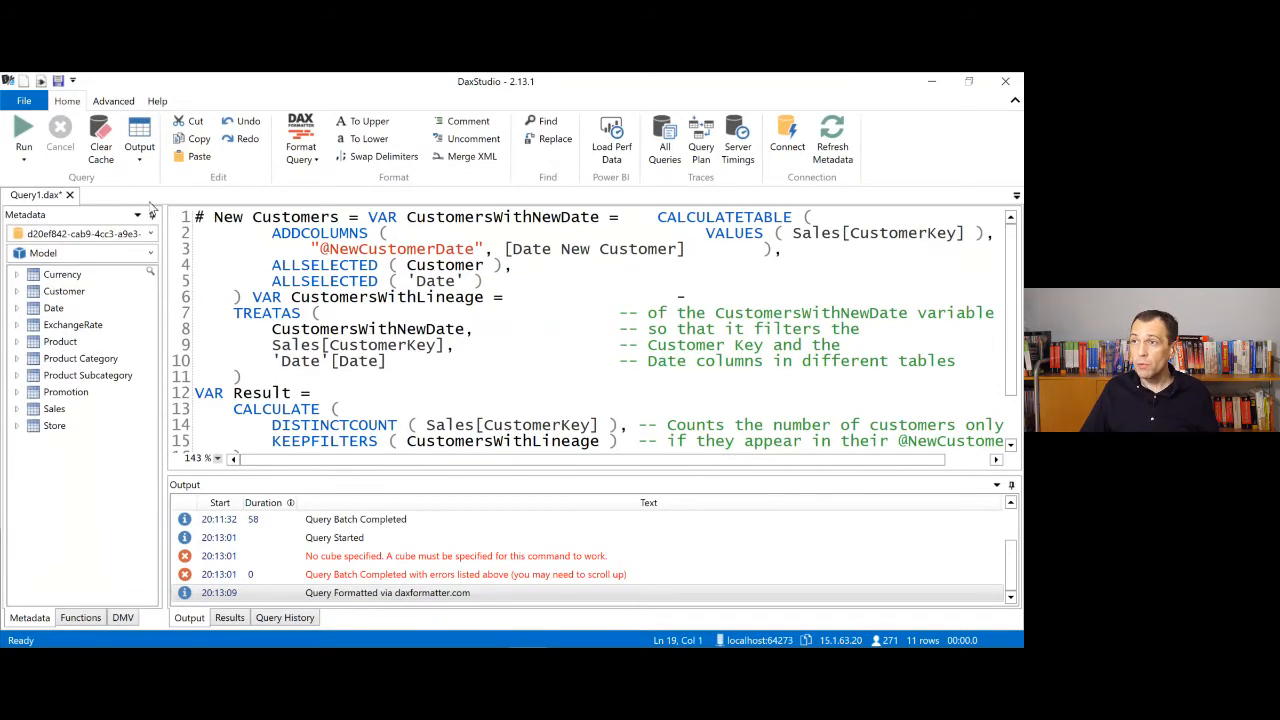
pyautogui.click(296, 133)
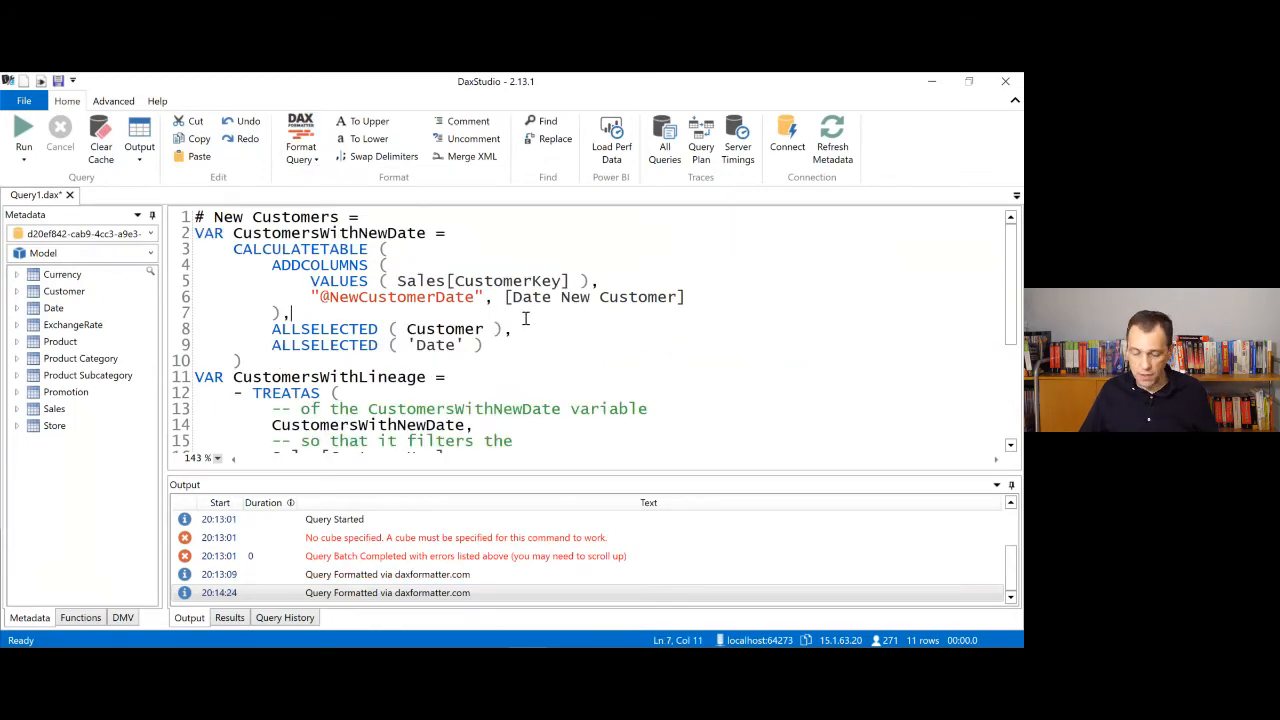
# Step: Copy the whole formatted formula and paste it over the # New Customers measure's formula in Power BI Desktop
pyautogui.hotkey('ctrl', 'a')
pyautogui.hotkey('ctrl', 'c')
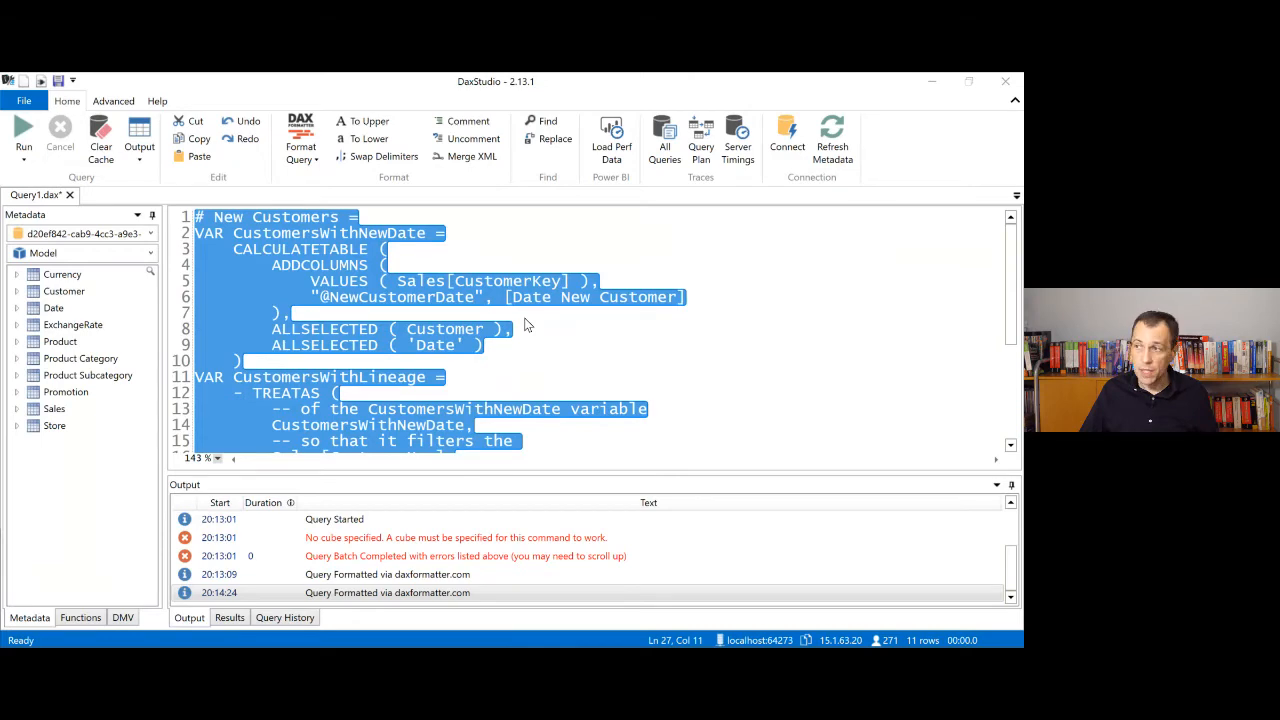
pyautogui.hotkey('alt', 'Tab')
pyautogui.hotkey('ctrl', 'v')
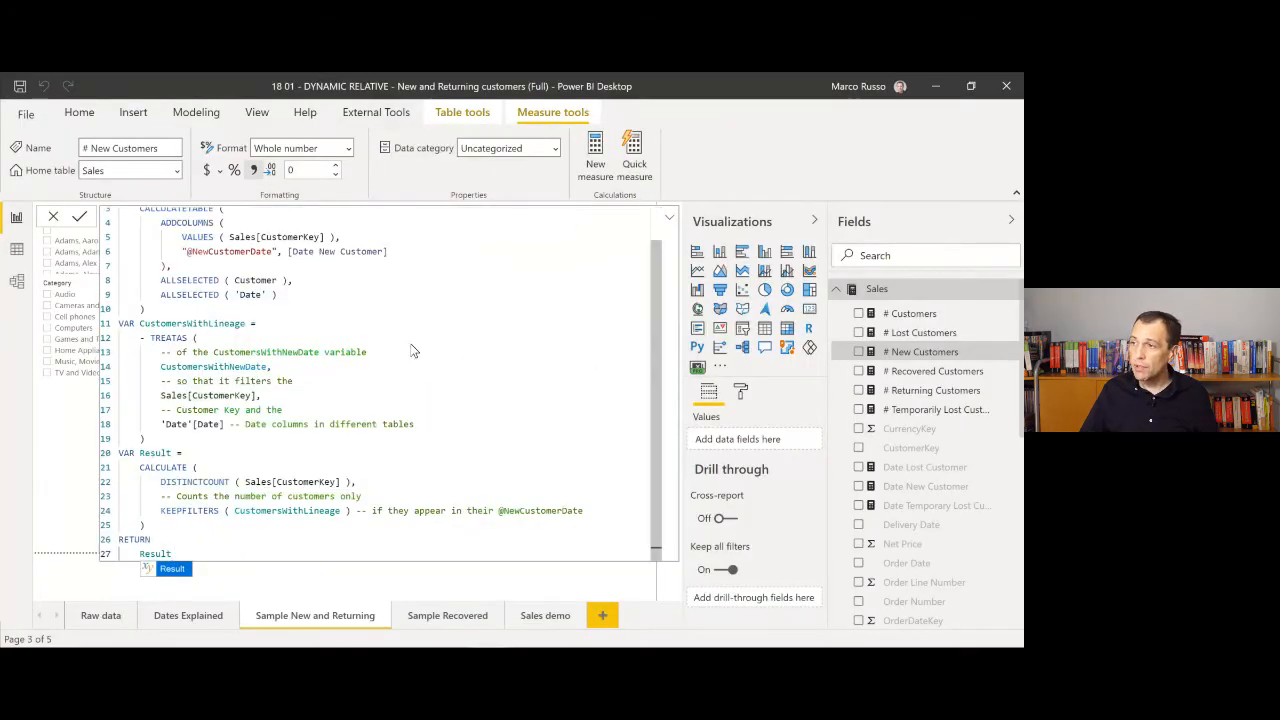
pyautogui.scroll(2, 412, 350)
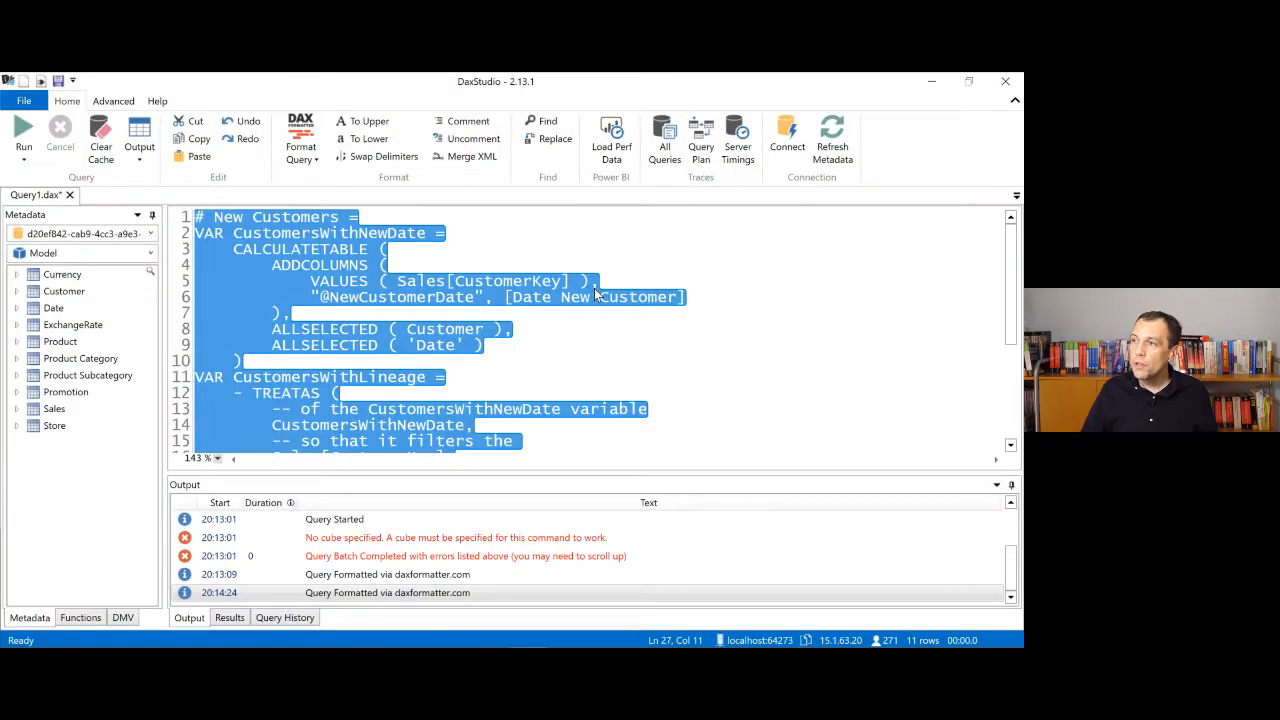
# Step: In DAX Studio, comment out the CALCULATETABLE block on lines 3 to 10 of the # New Customers formula
pyautogui.click(592, 283)
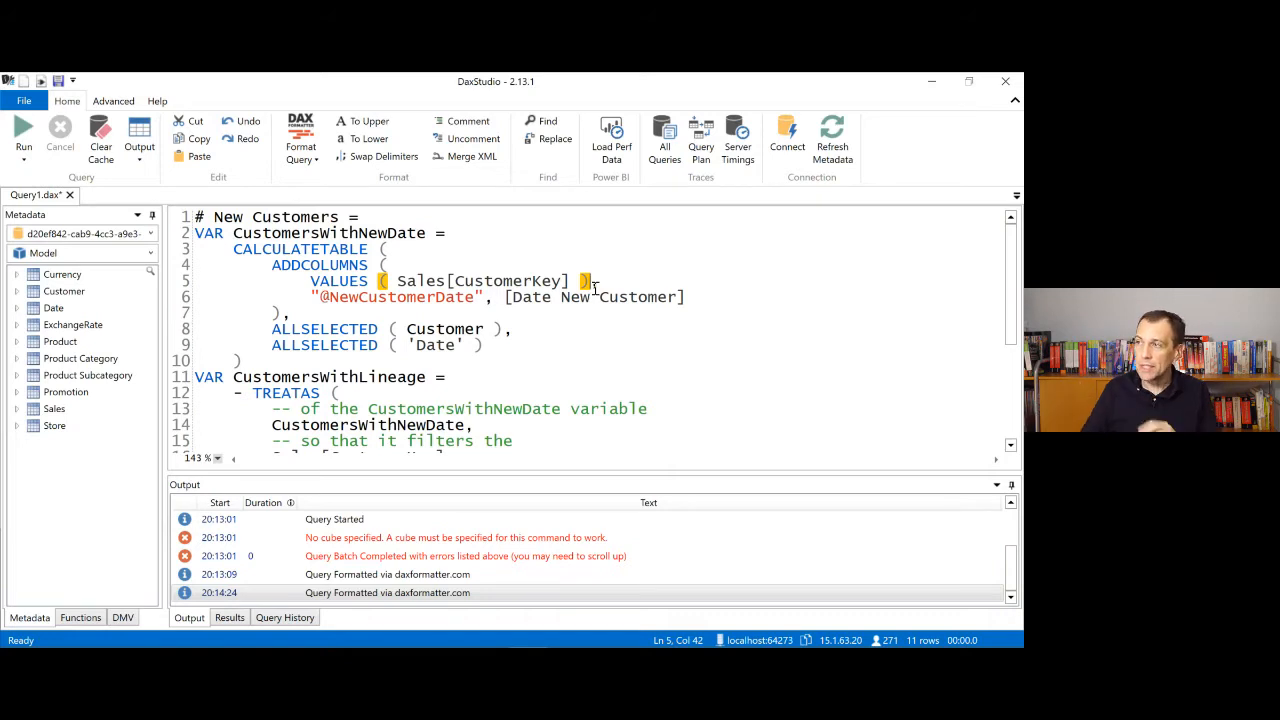
pyautogui.moveTo(384, 250); pyautogui.dragTo(418, 360)
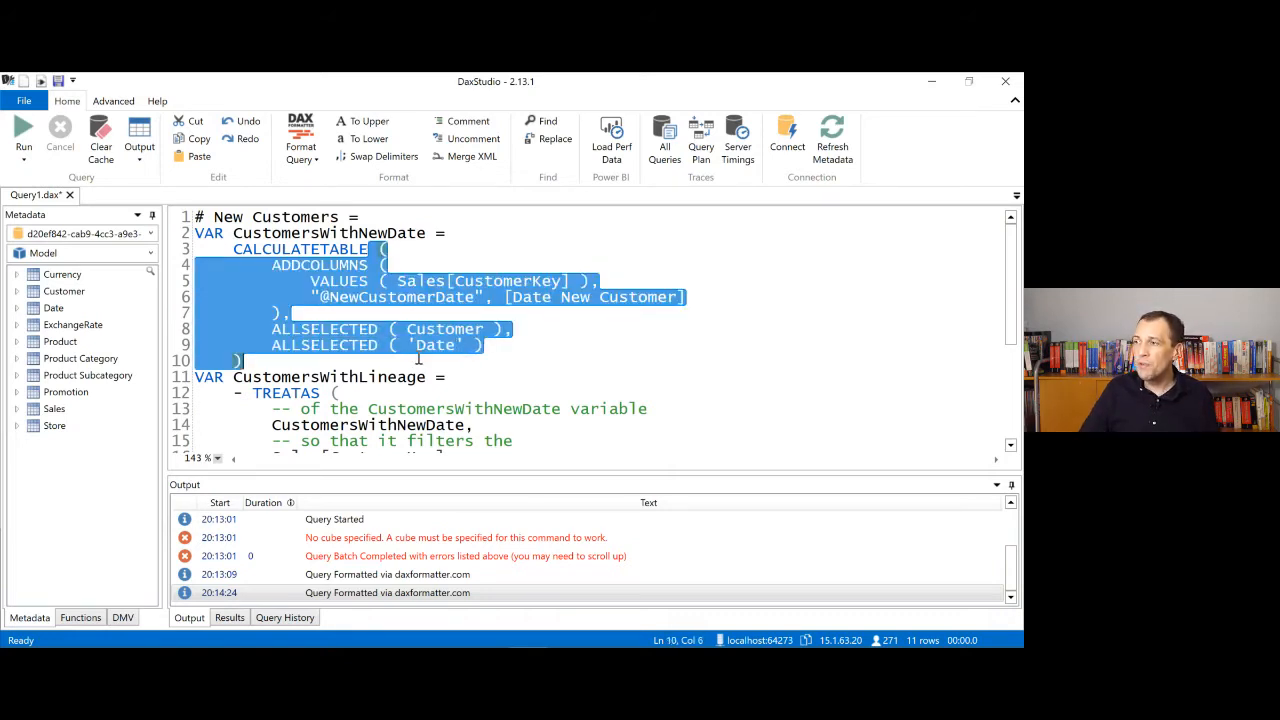
pyautogui.click(466, 121)
pyautogui.click(552, 263)
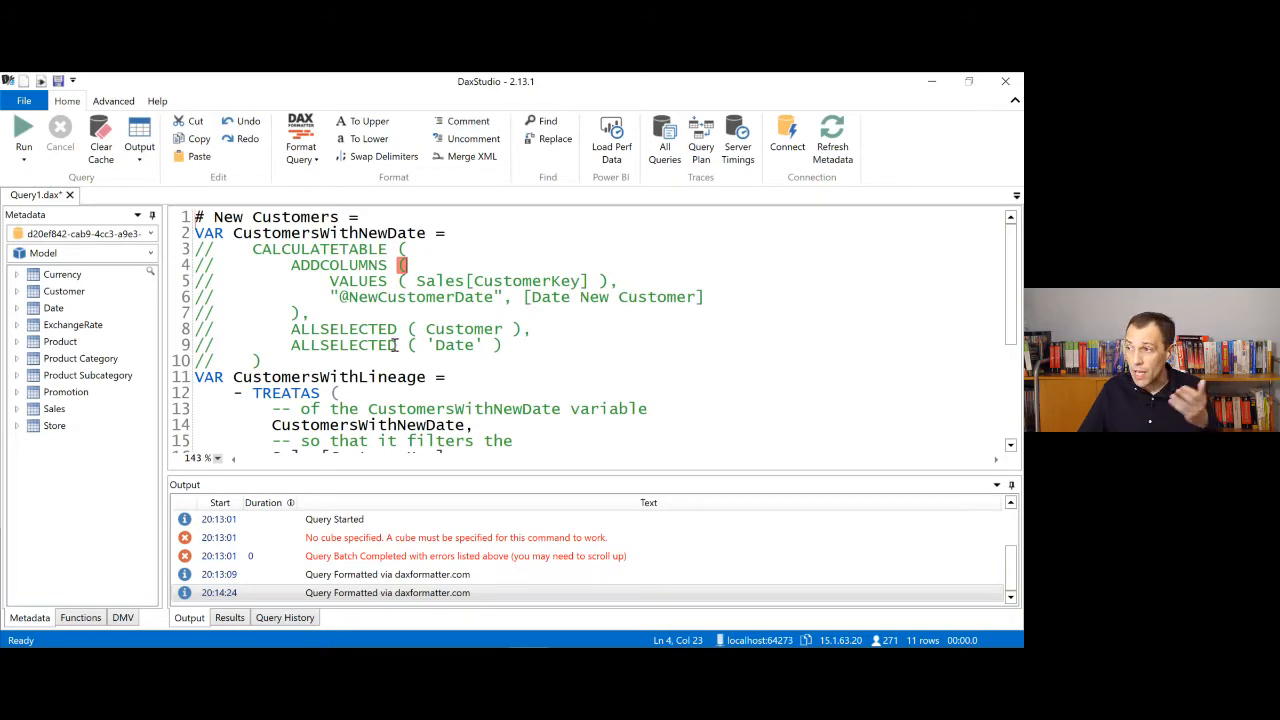
# Step: Uncomment the CALCULATETABLE block on lines 3 to 10 of the # New Customers formula
pyautogui.moveTo(263, 361); pyautogui.dragTo(245, 250)
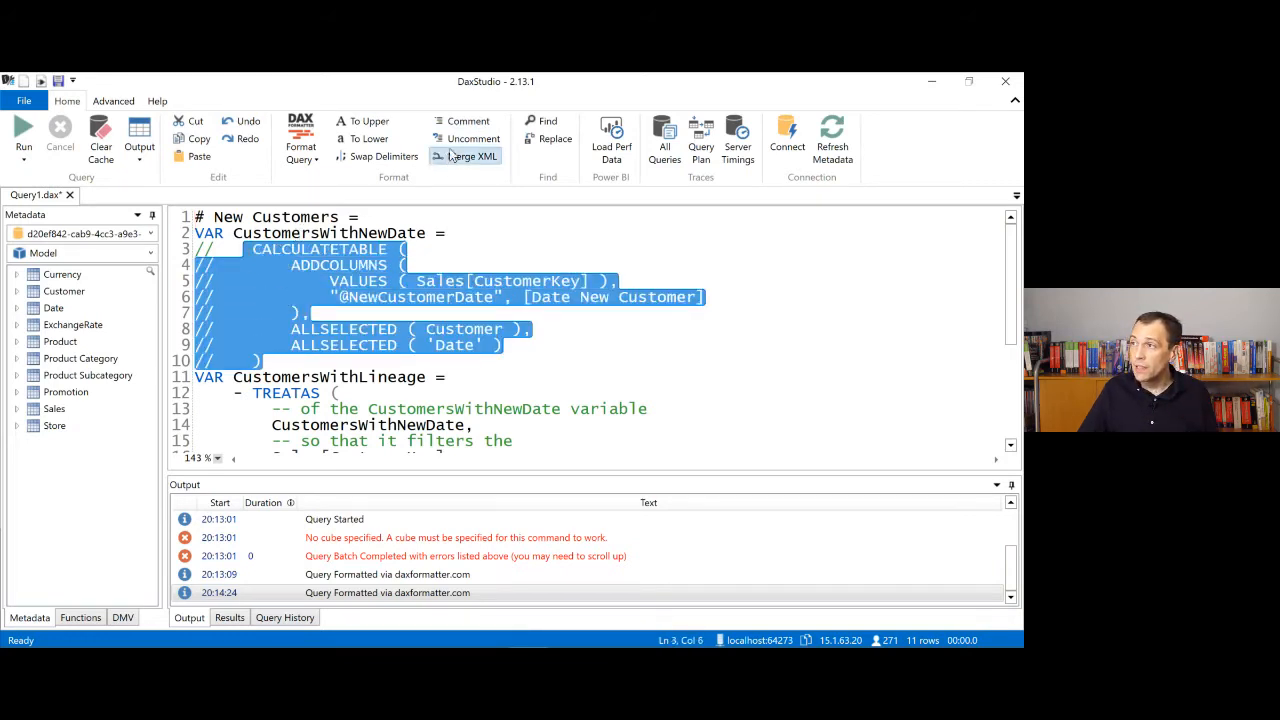
pyautogui.click(472, 139)
pyautogui.click(461, 228)
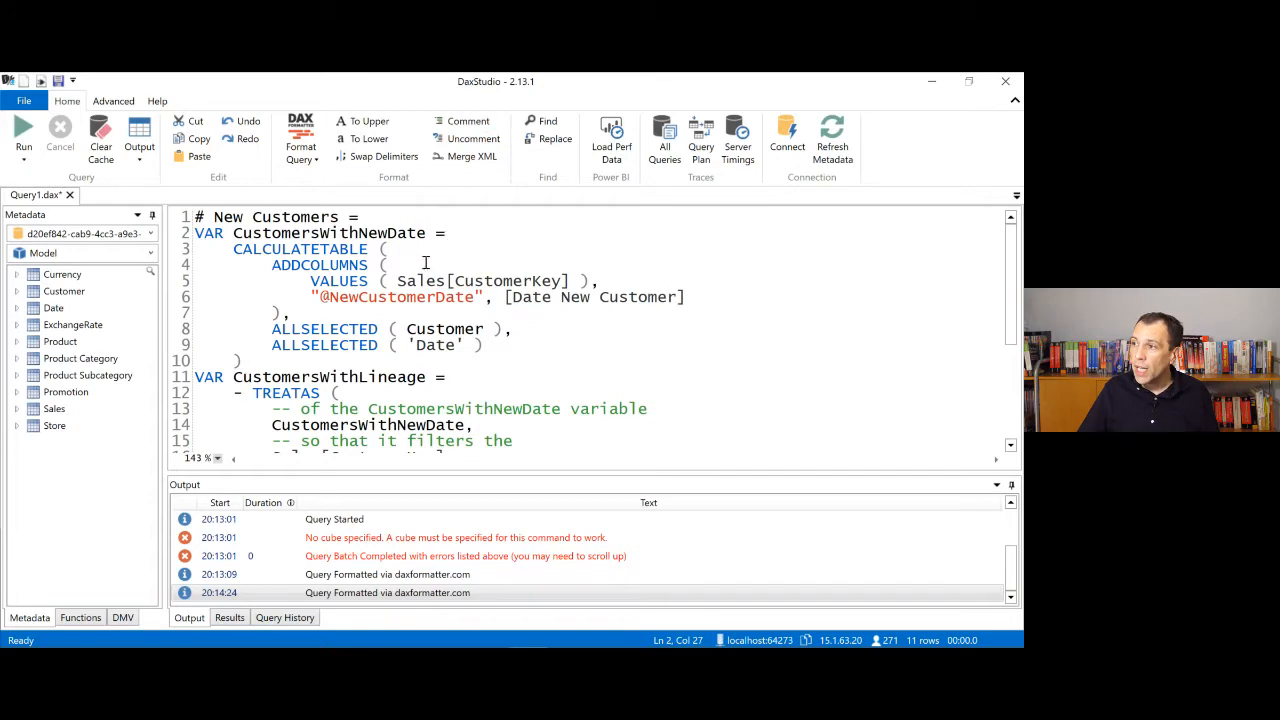
# Step: Add an empty line below the ADDCOLUMNS line and expand the Customer table in the model metadata
pyautogui.click(602, 259)
pyautogui.press('Return')
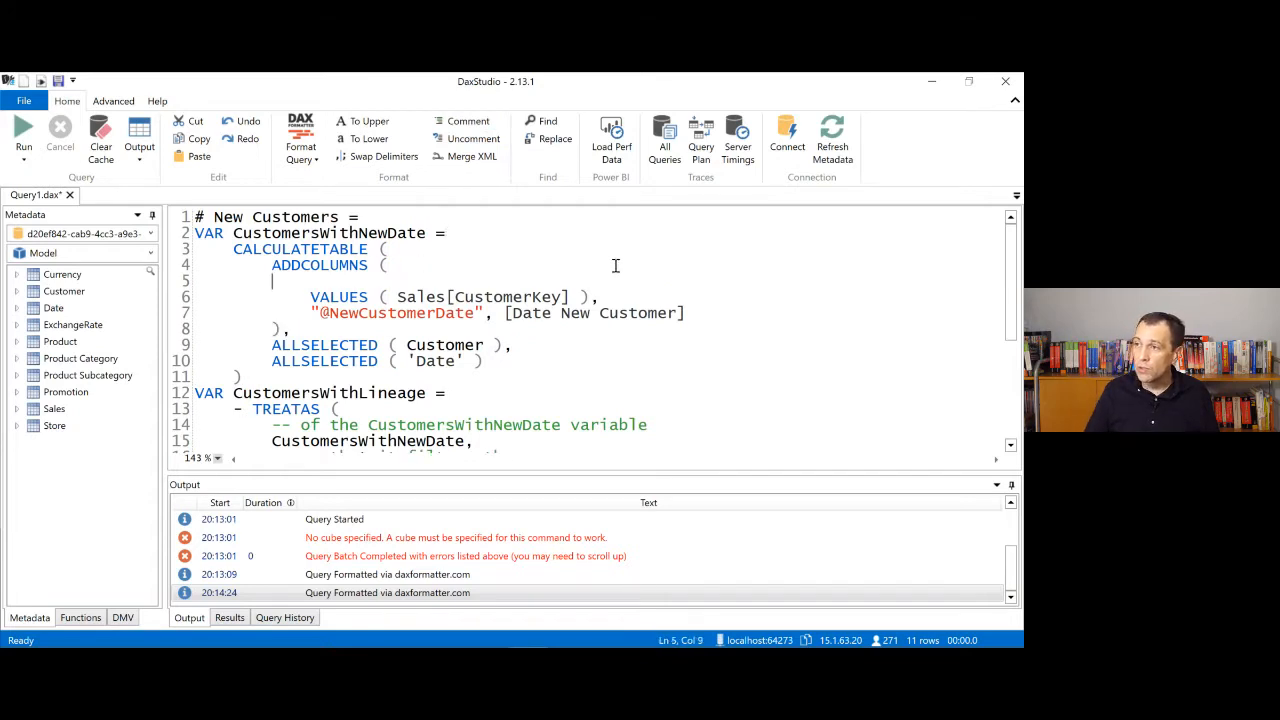
pyautogui.click(15, 292)
# Step: Try inserting the Customer table's Birth Date column into the VALUES line and onto empty line 5, removing the reference each time
pyautogui.moveTo(86, 342); pyautogui.dragTo(330, 297)
pyautogui.hotkey('ctrl', 'z')
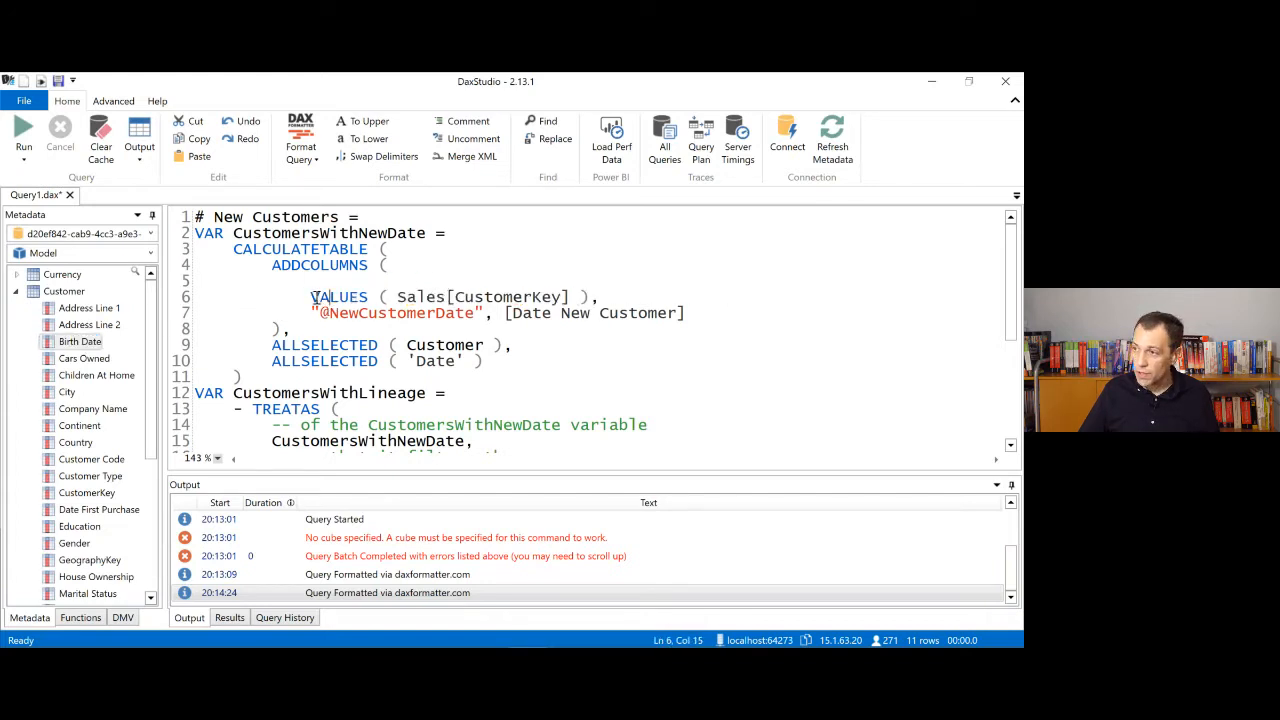
pyautogui.moveTo(86, 341); pyautogui.dragTo(275, 281)
pyautogui.moveTo(501, 280); pyautogui.dragTo(272, 281)
pyautogui.press('Delete')
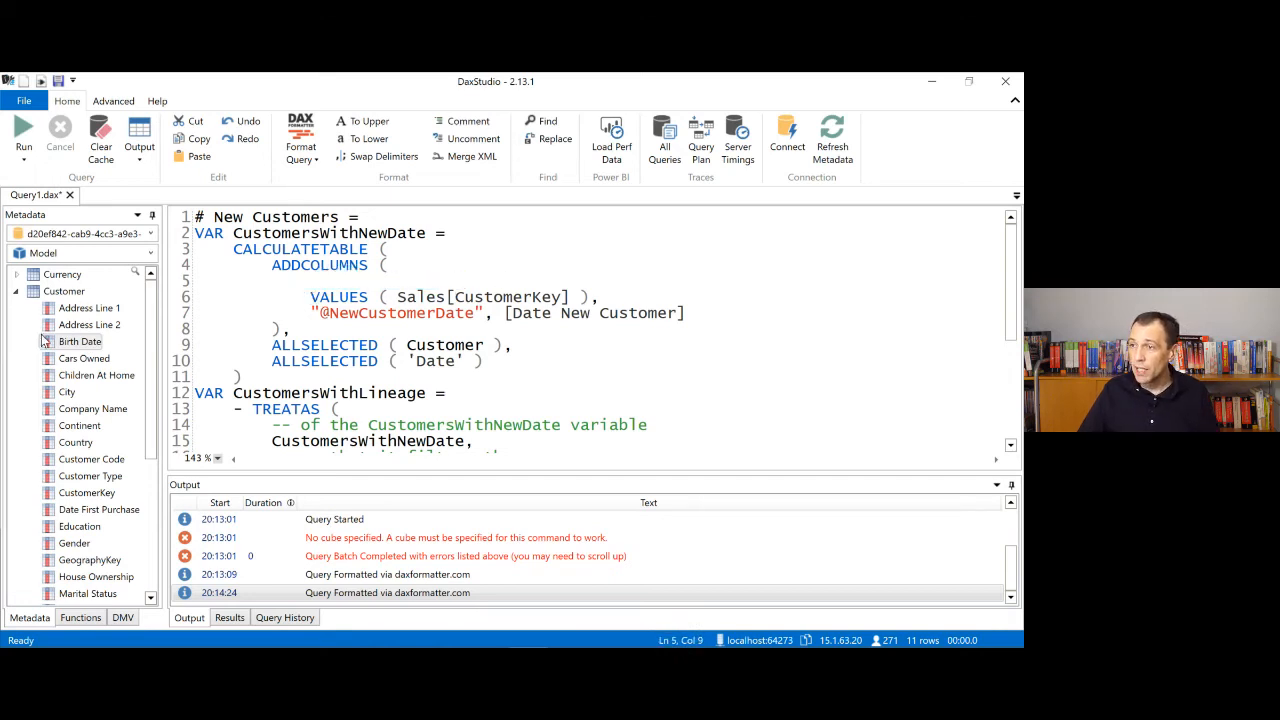
# Step: Insert the Customer[Birth Date] reference at the cursor on line 5 straight from the metadata list, and delete it again
pyautogui.doubleClick(70, 344)
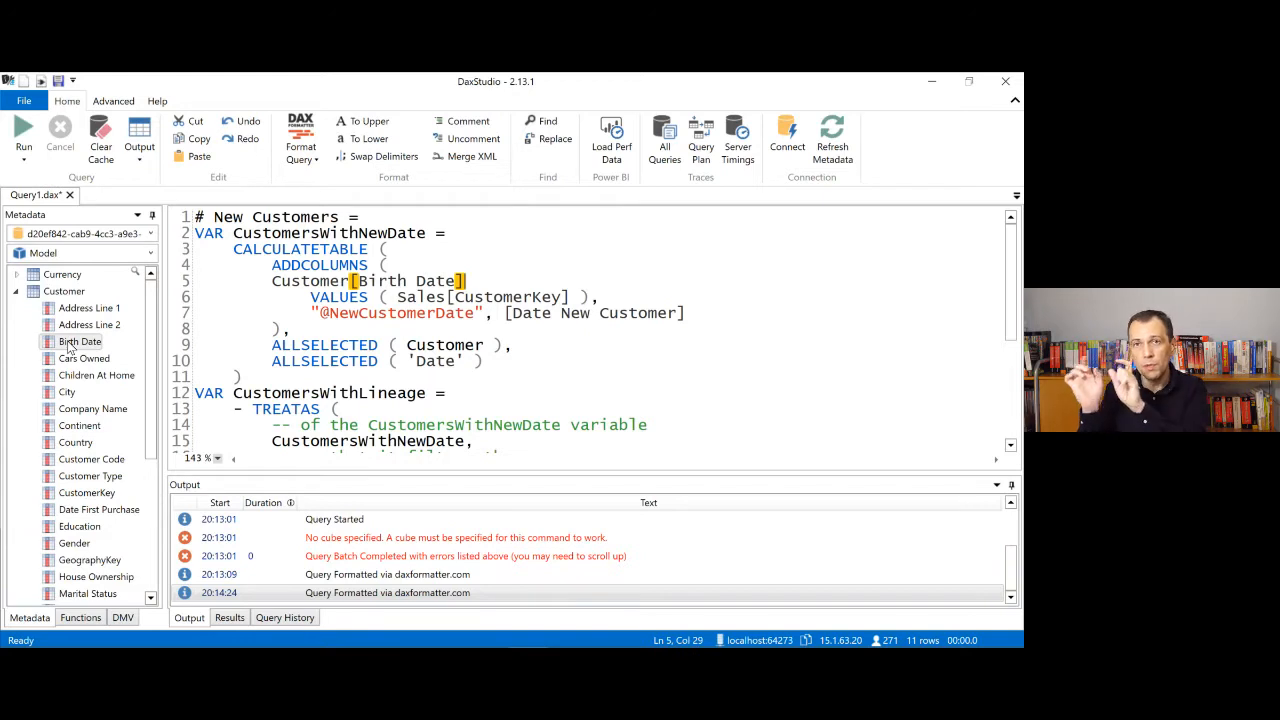
pyautogui.keyDown('shift'); pyautogui.click(277, 281); pyautogui.keyUp('shift')
pyautogui.keyDown('shift'); pyautogui.click(273, 281); pyautogui.keyUp('shift')
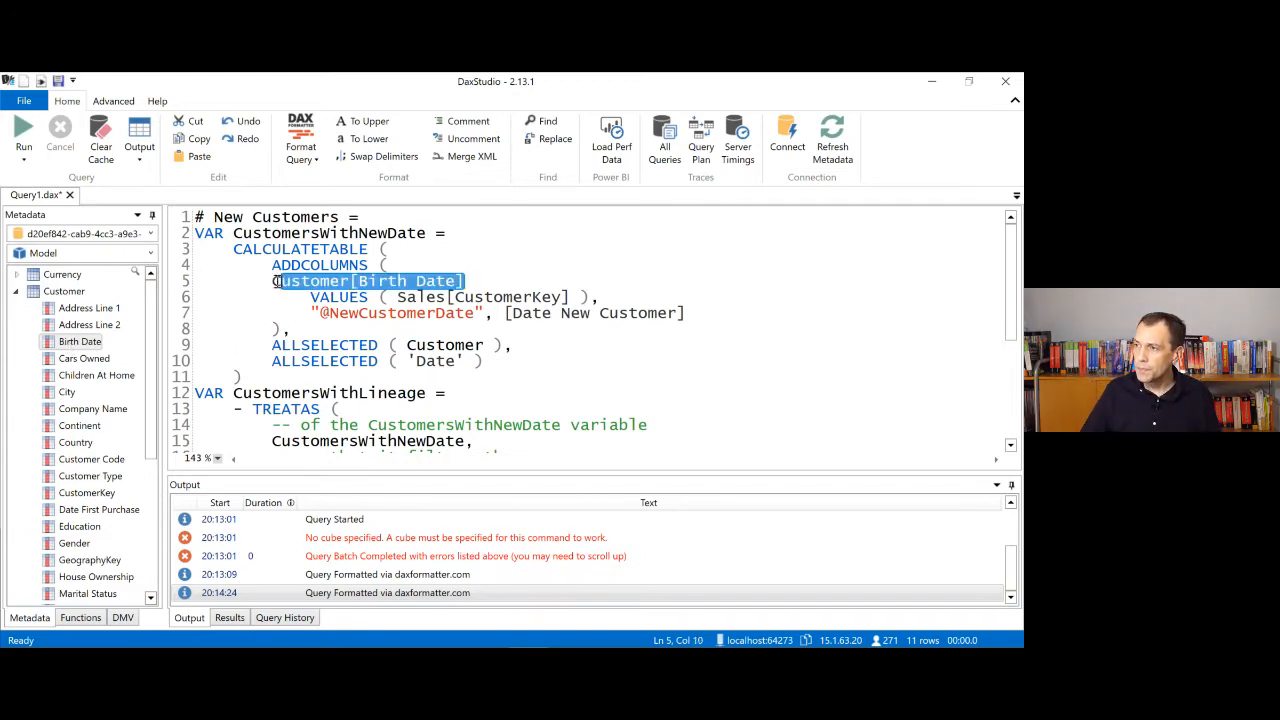
pyautogui.press('Delete')
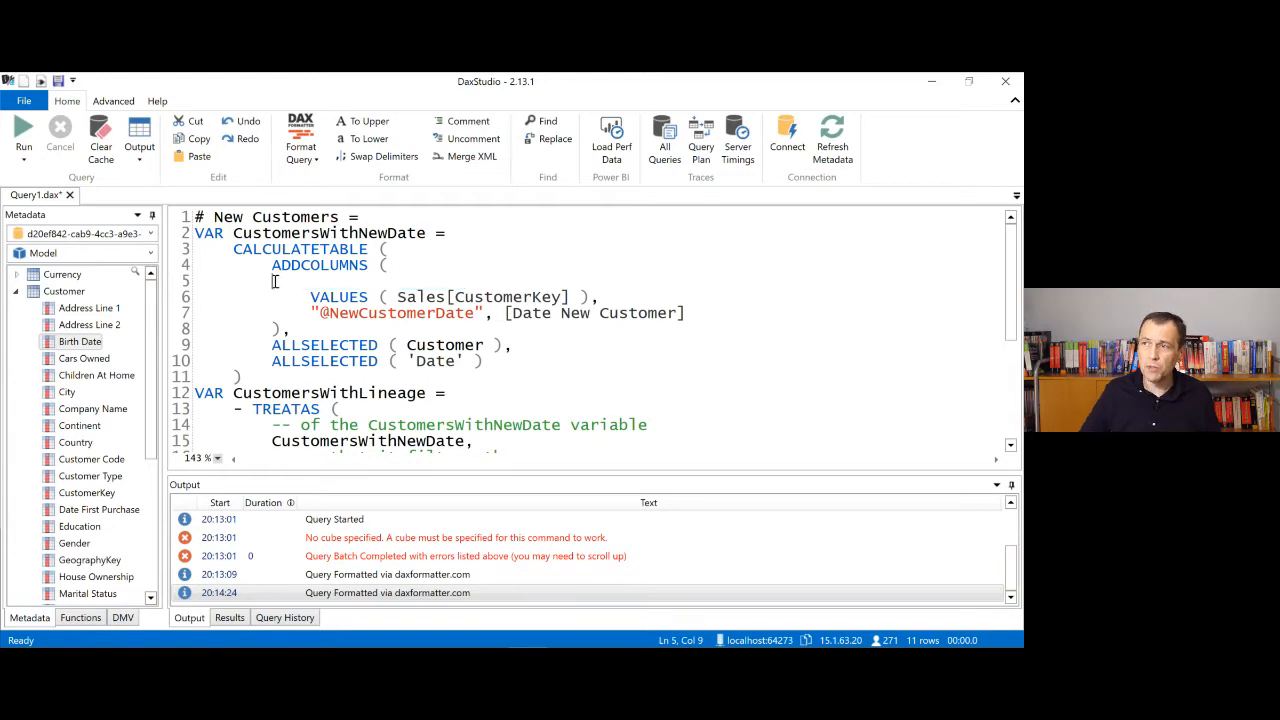
# Step: Search the model metadata for "margin" and for "price", and clear the search
pyautogui.click(130, 274)
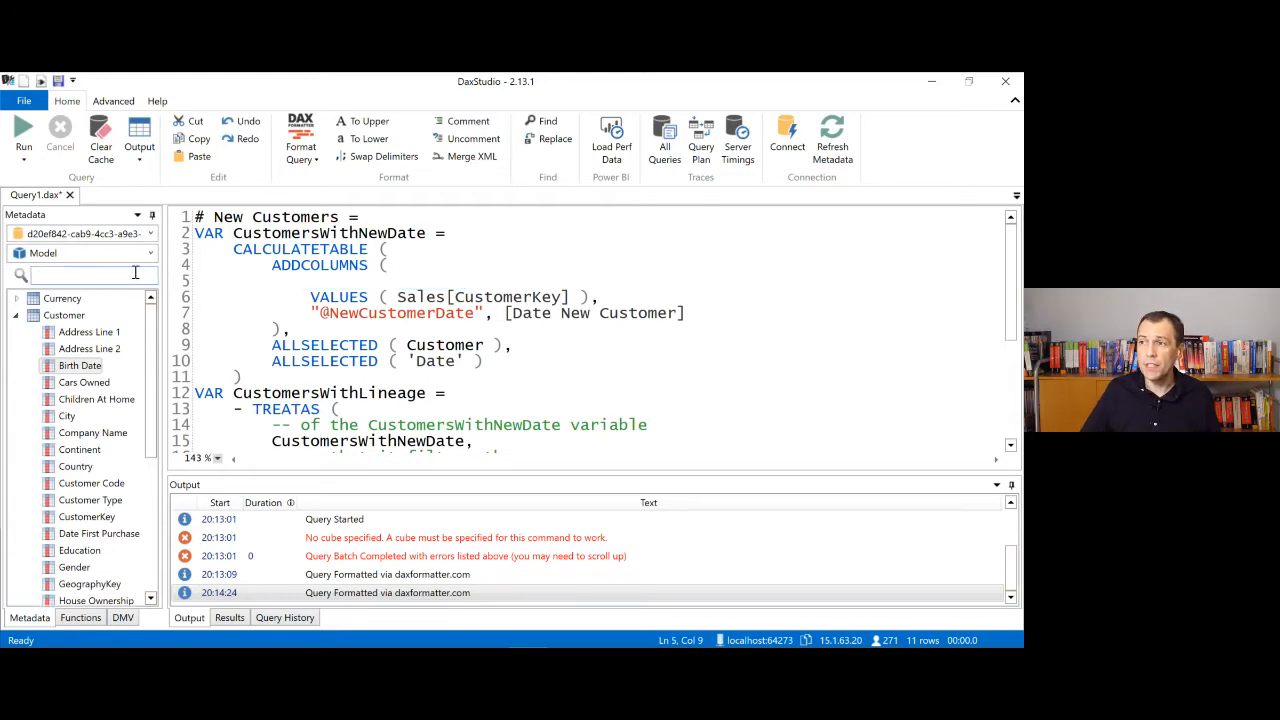
pyautogui.write('margin')
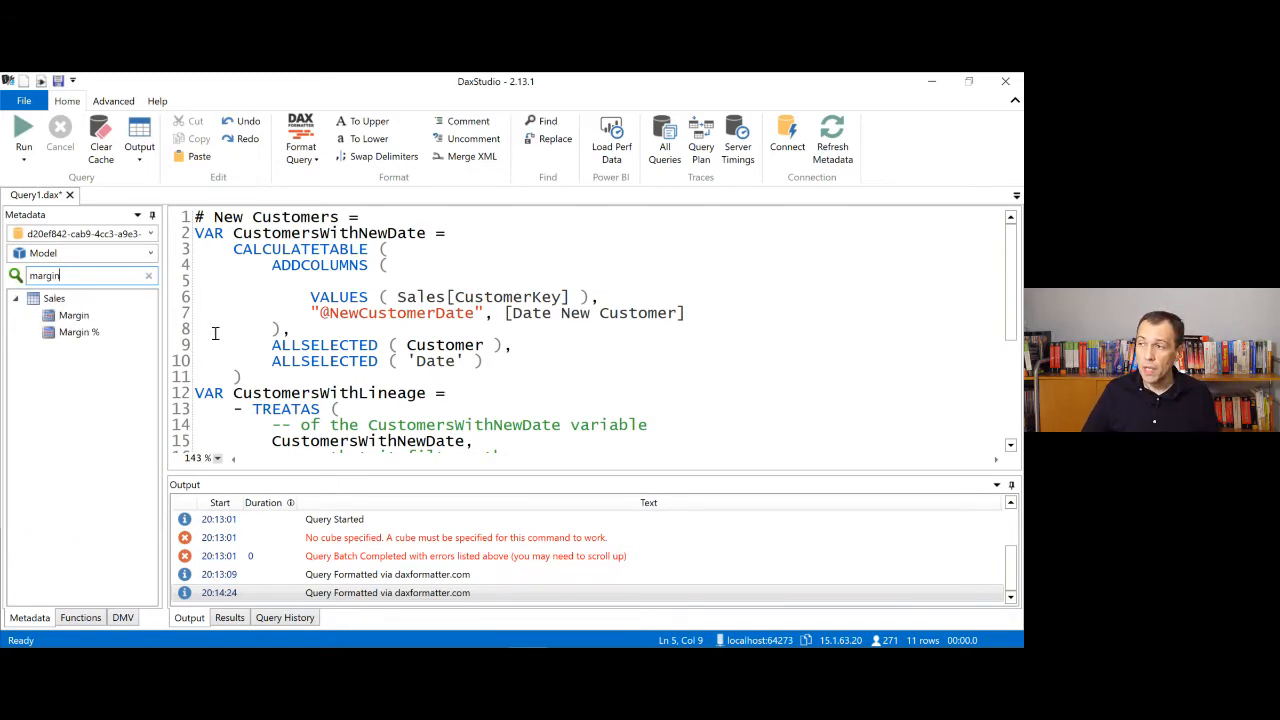
pyautogui.doubleClick(93, 284)
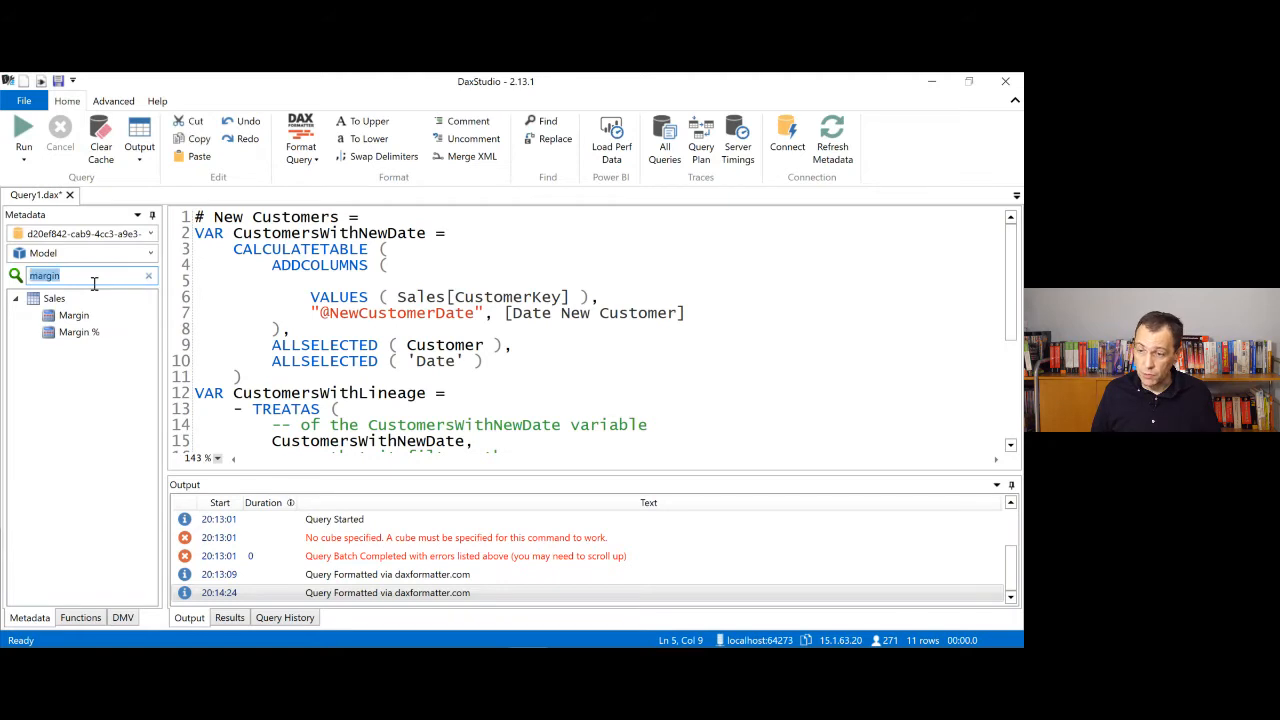
pyautogui.write('price')
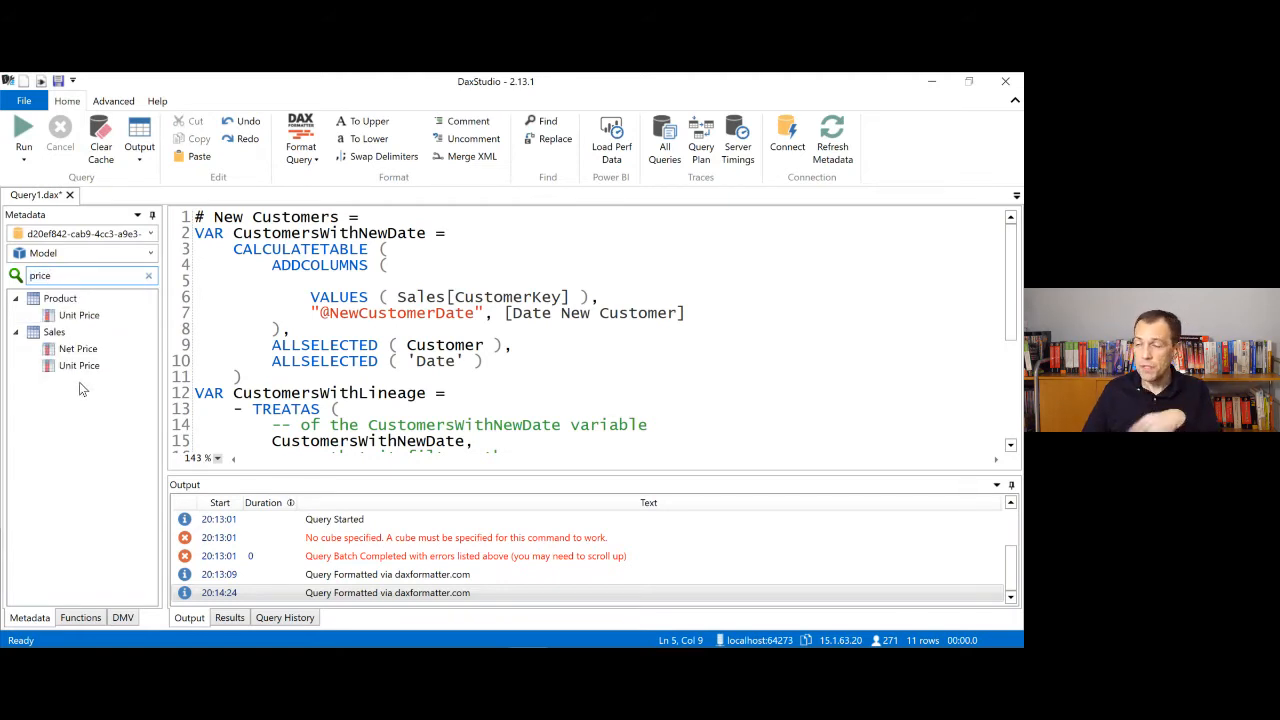
pyautogui.click(148, 276)
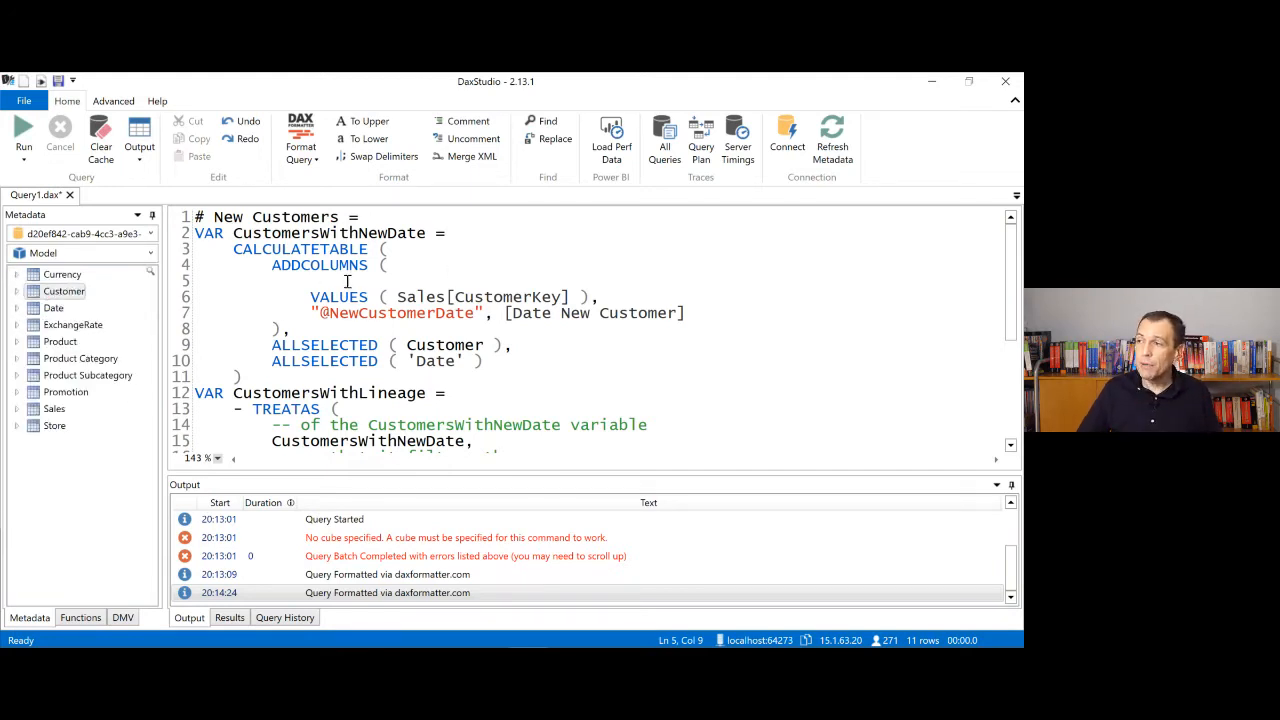
# Step: Expand the Customer table and examine the data type, distinct values and sample data of its columns, such as Children At Home
pyautogui.click(16, 291)
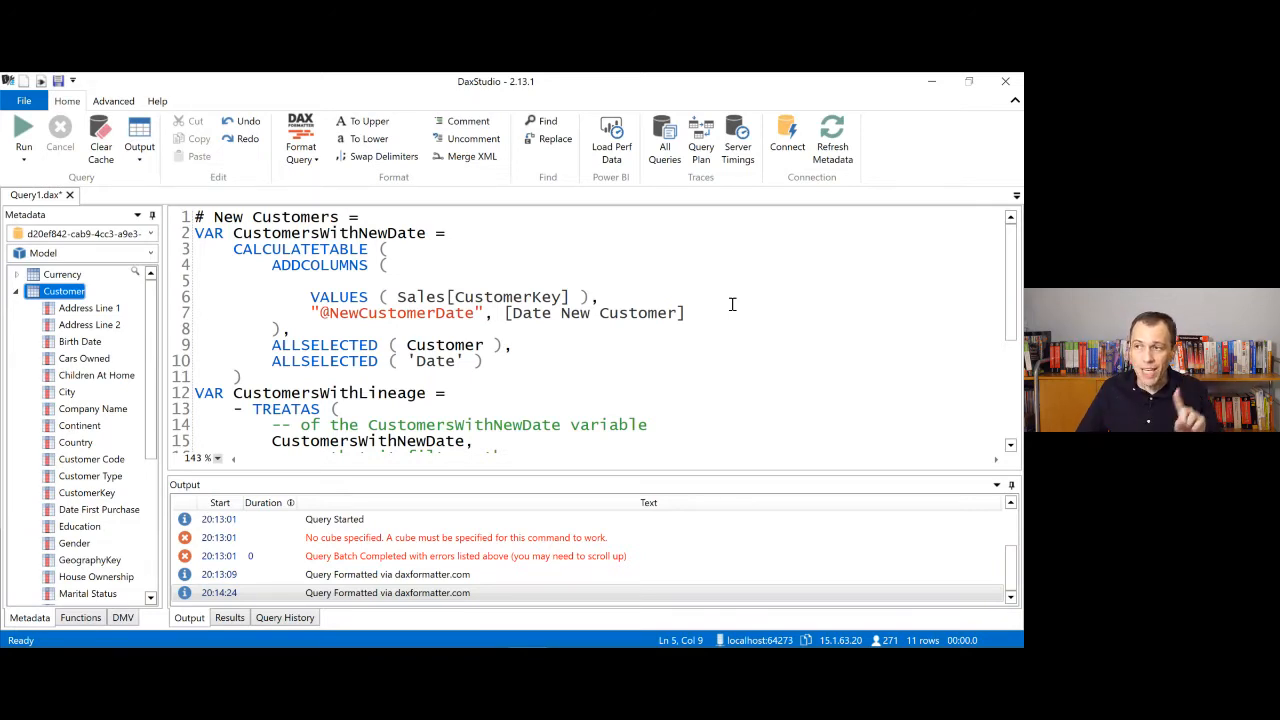
pyautogui.moveTo(70, 398)
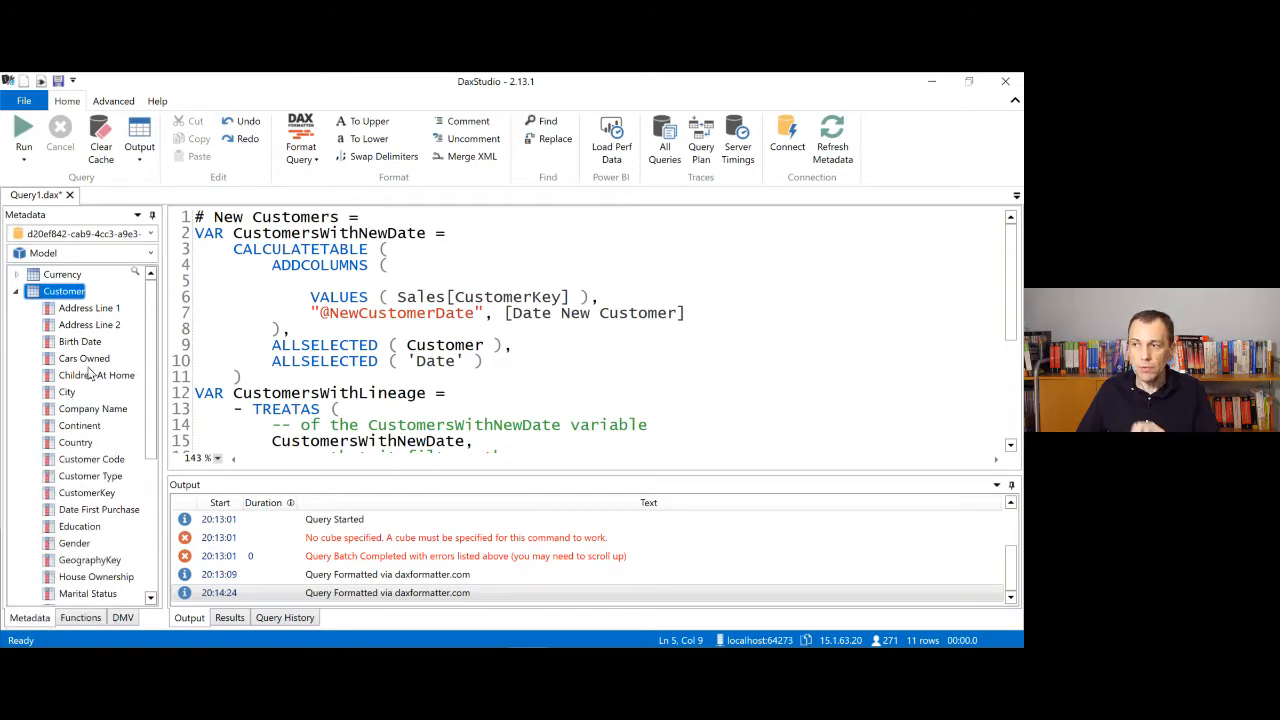
pyautogui.moveTo(102, 346)
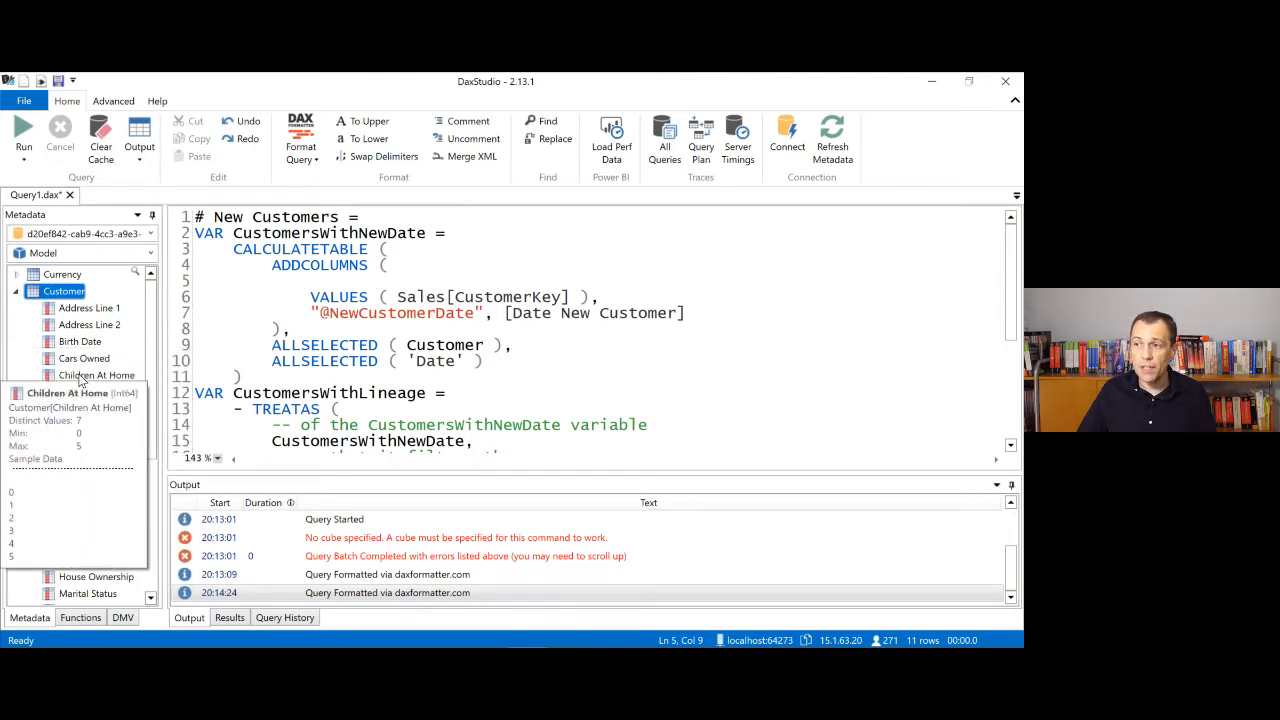
pyautogui.moveTo(107, 311)
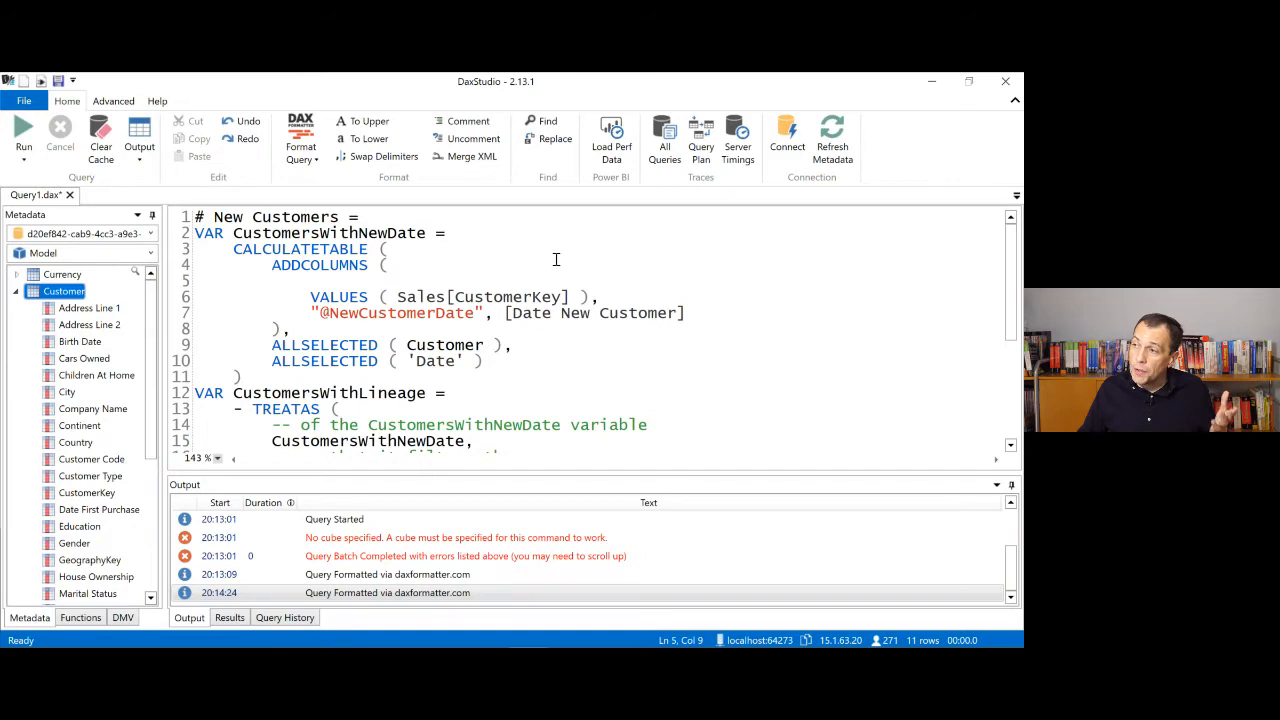
# Step: Delete the whole # New Customers formula from the query editor
pyautogui.click(514, 264)
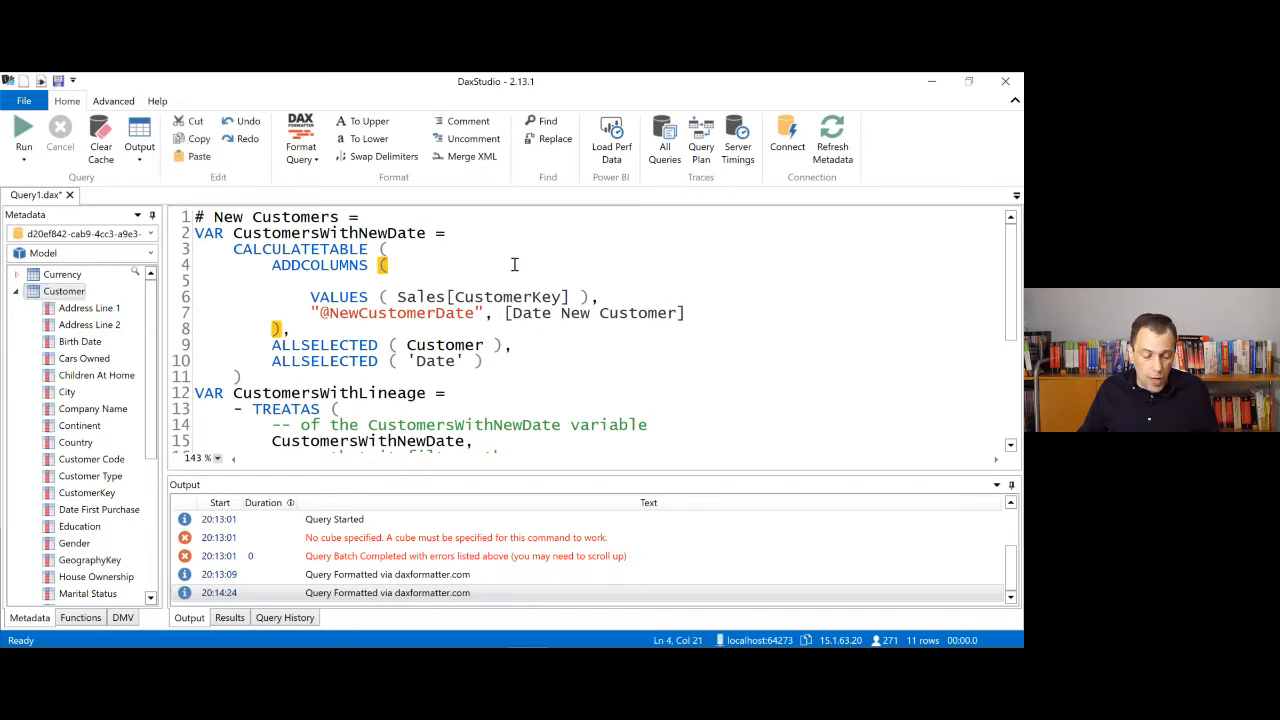
pyautogui.hotkey('ctrl', 'a')
pyautogui.press('Delete')
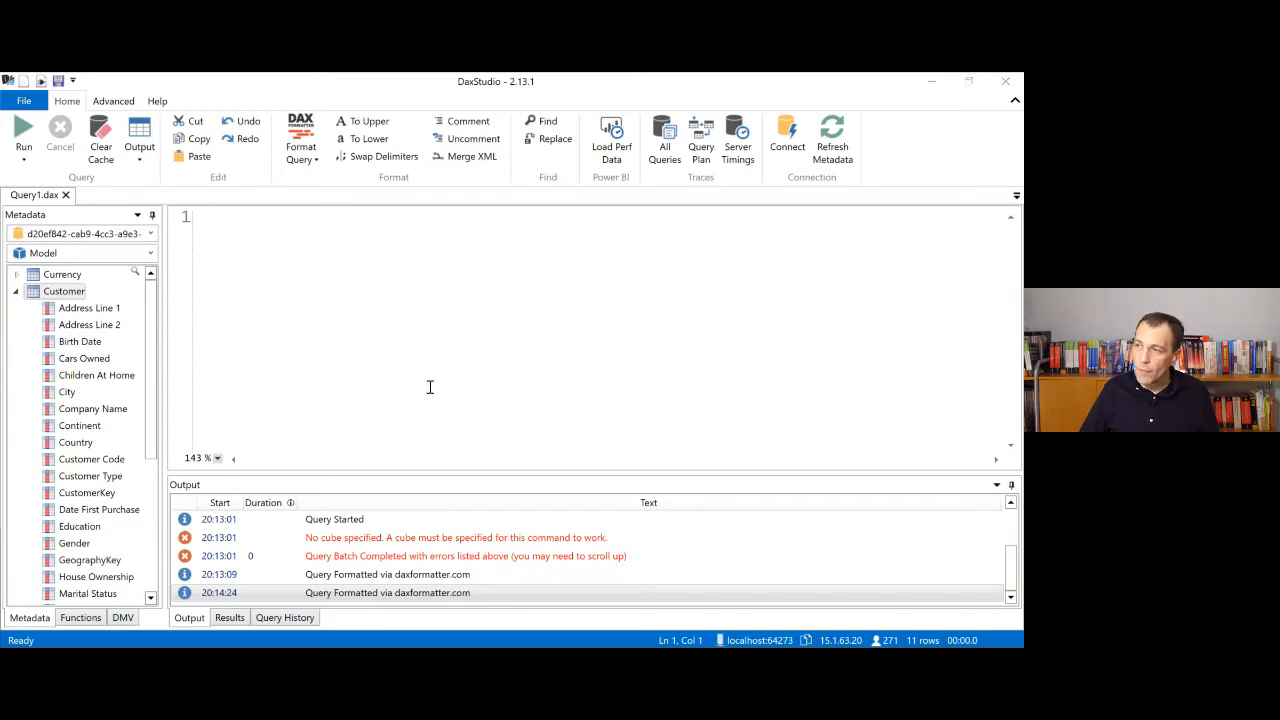
# Step: Switch to Power BI Desktop, leave the # New Customers formula and close the New and Returning customers report
pyautogui.hotkey('alt', 'Tab')
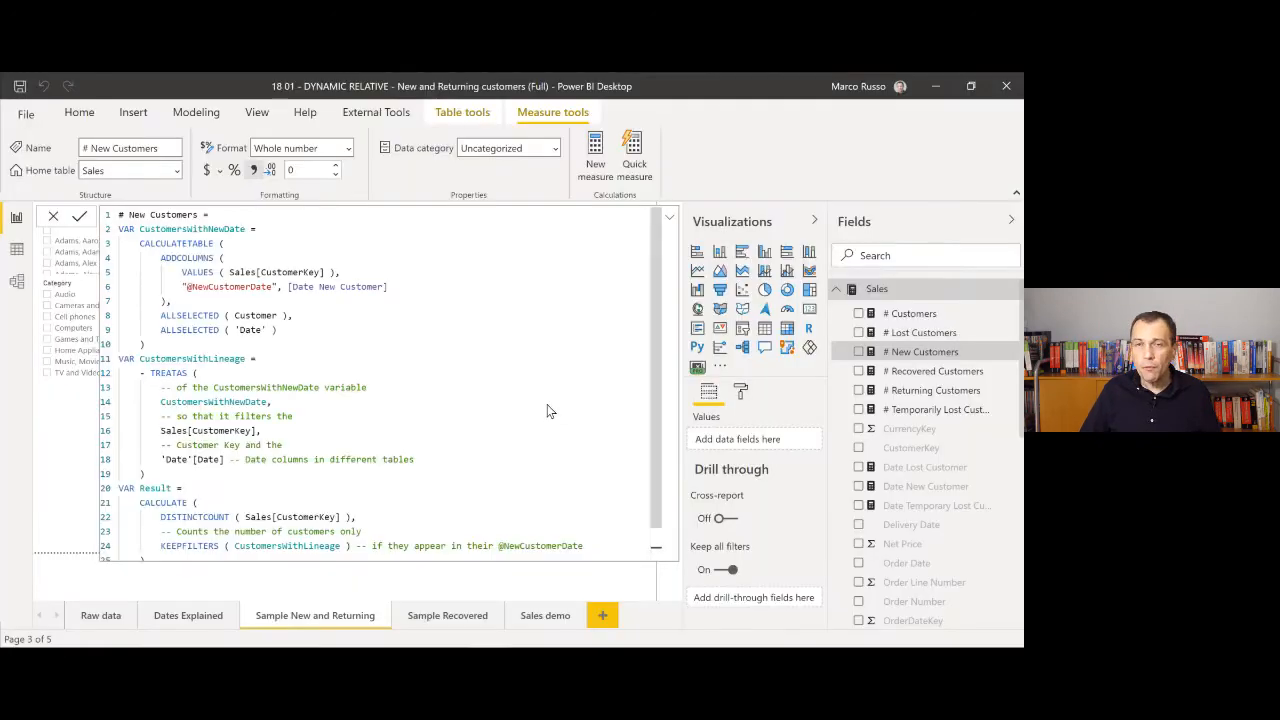
pyautogui.click(669, 218)
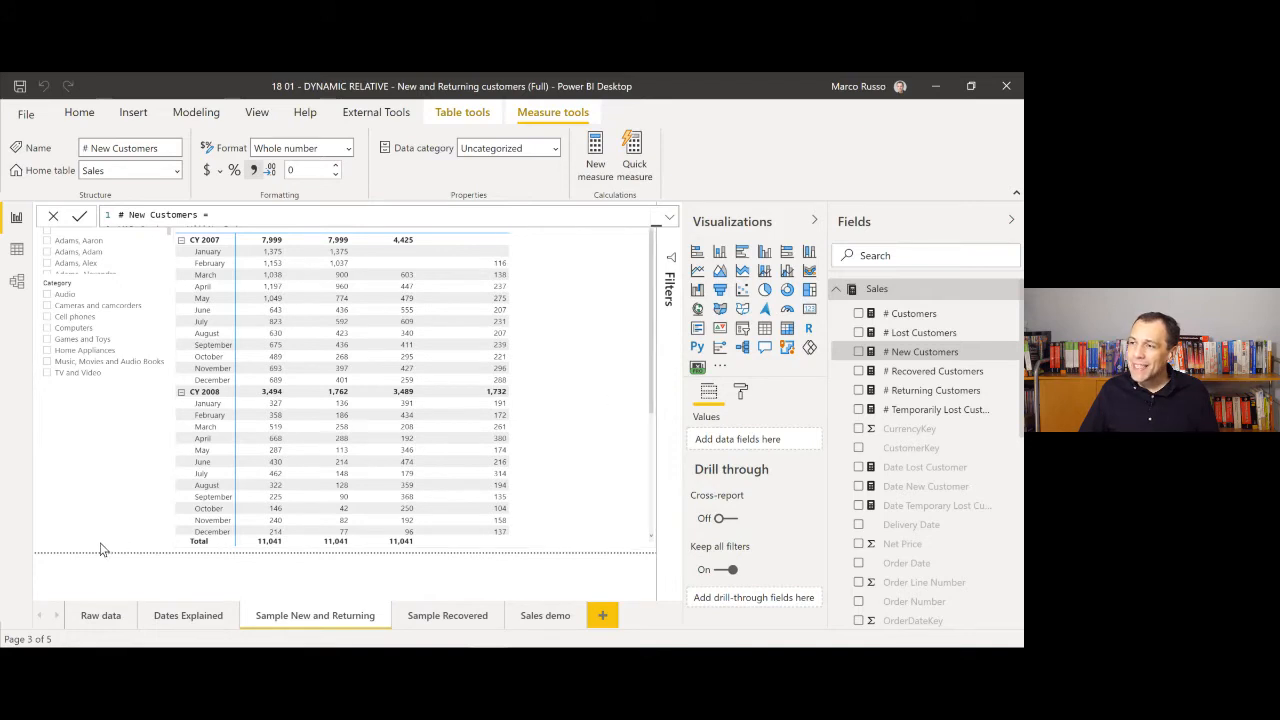
pyautogui.click(668, 217)
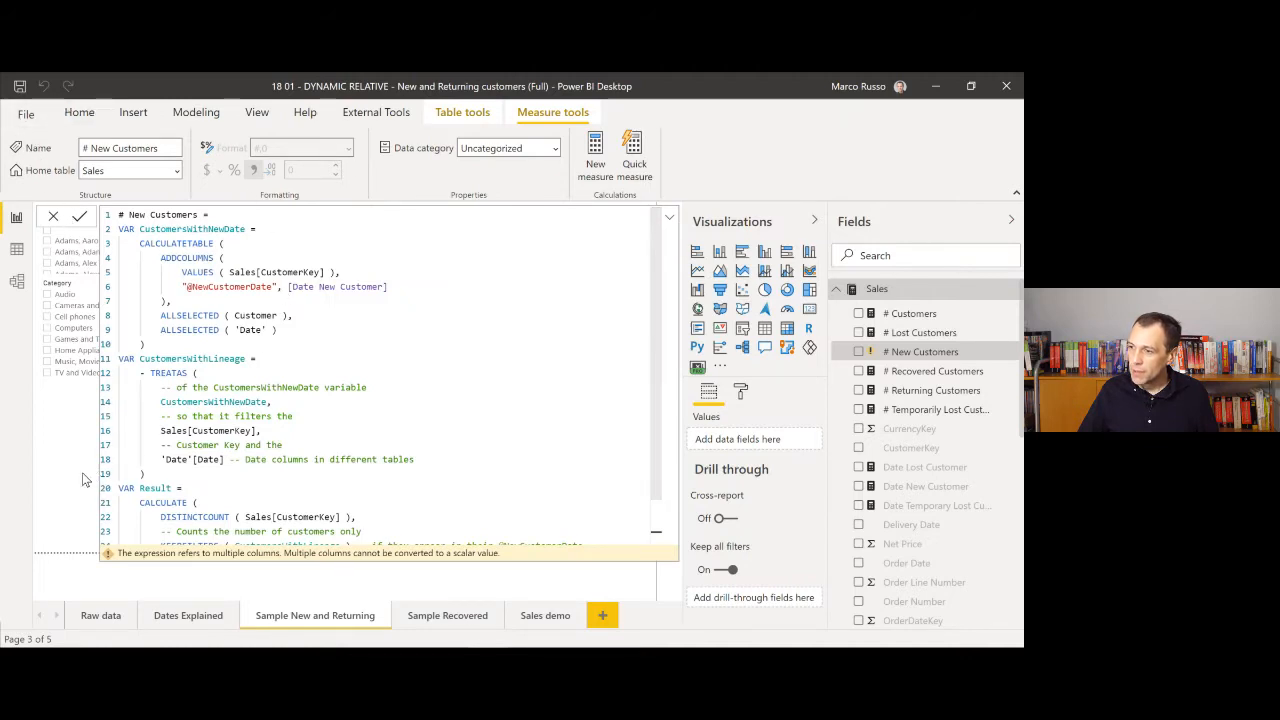
pyautogui.click(423, 303)
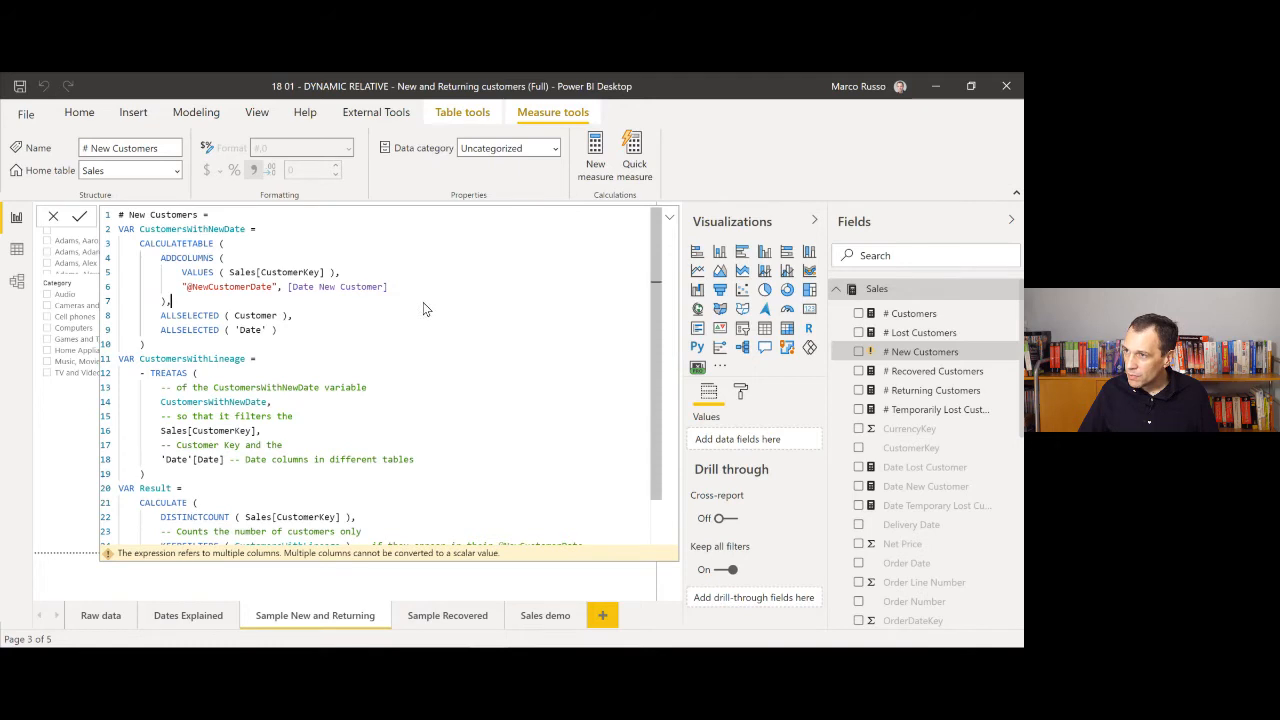
pyautogui.press('Escape')
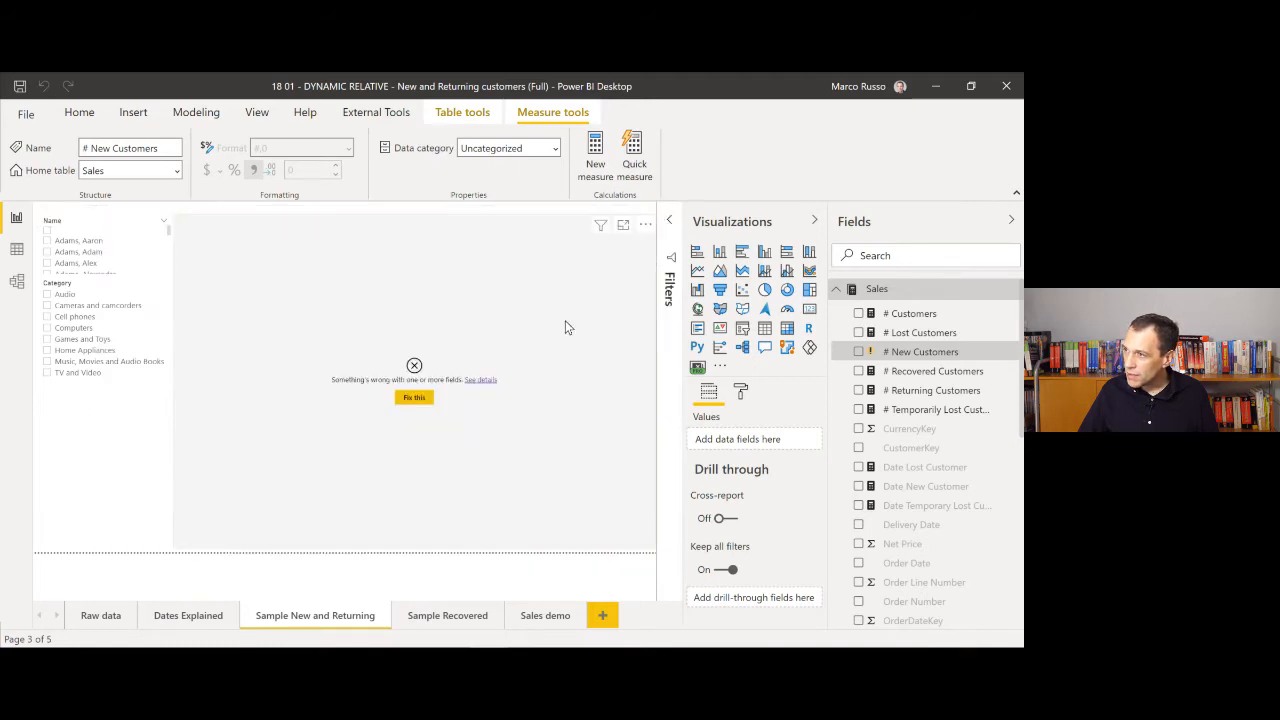
pyautogui.click(1006, 86)
pyautogui.click(604, 393)
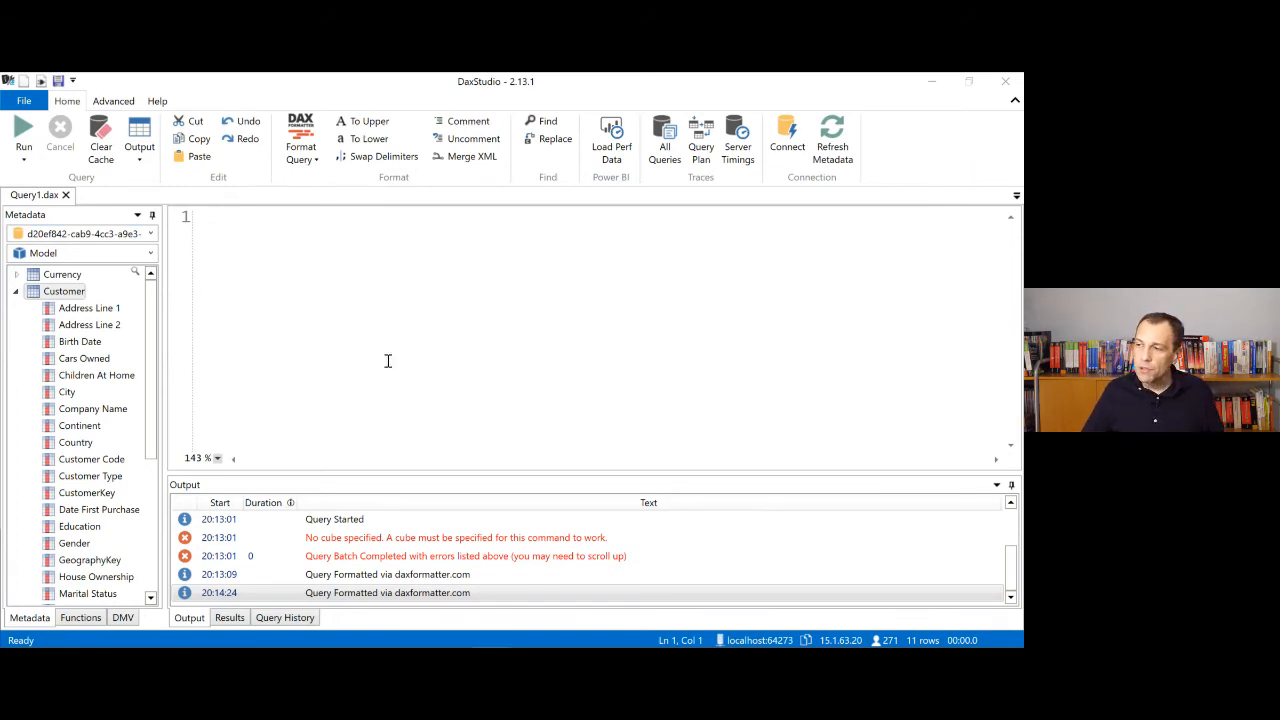
# Step: Return to the Contoso report in Power BI Desktop and collapse the Sales Amount by Country and Slicer entries in Performance analyzer
pyautogui.click(944, 83)
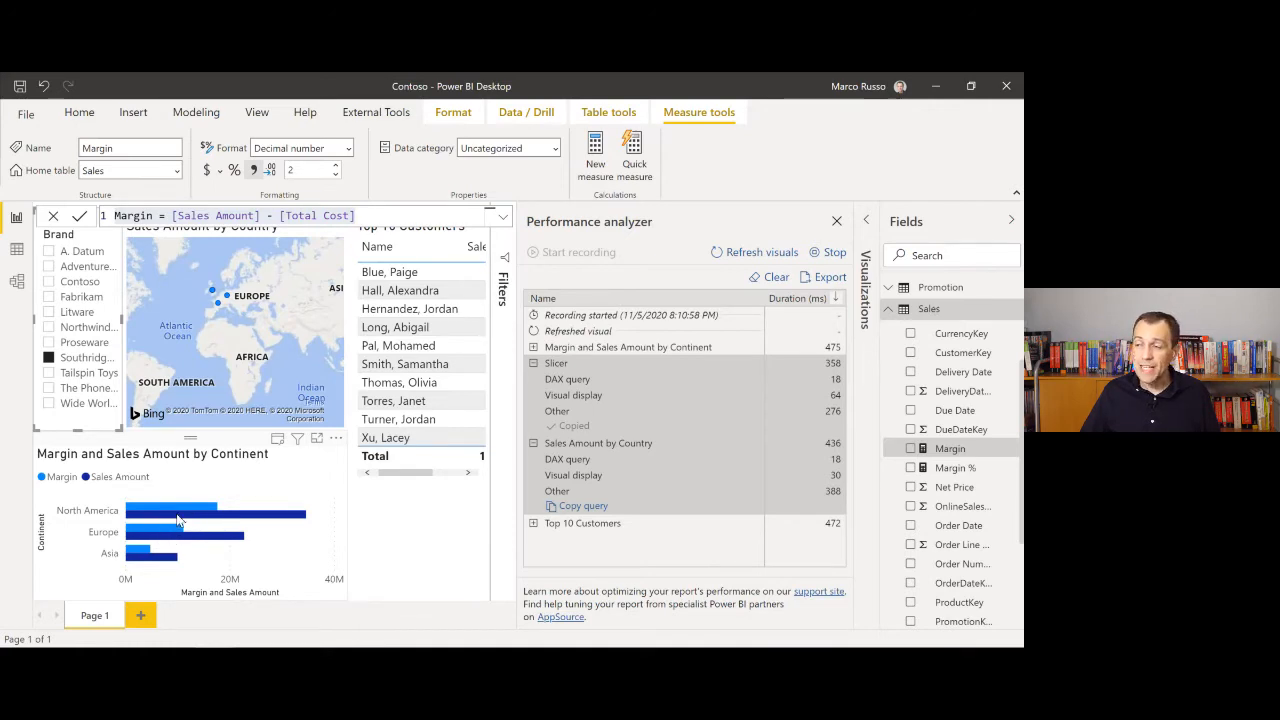
pyautogui.moveTo(208, 519)
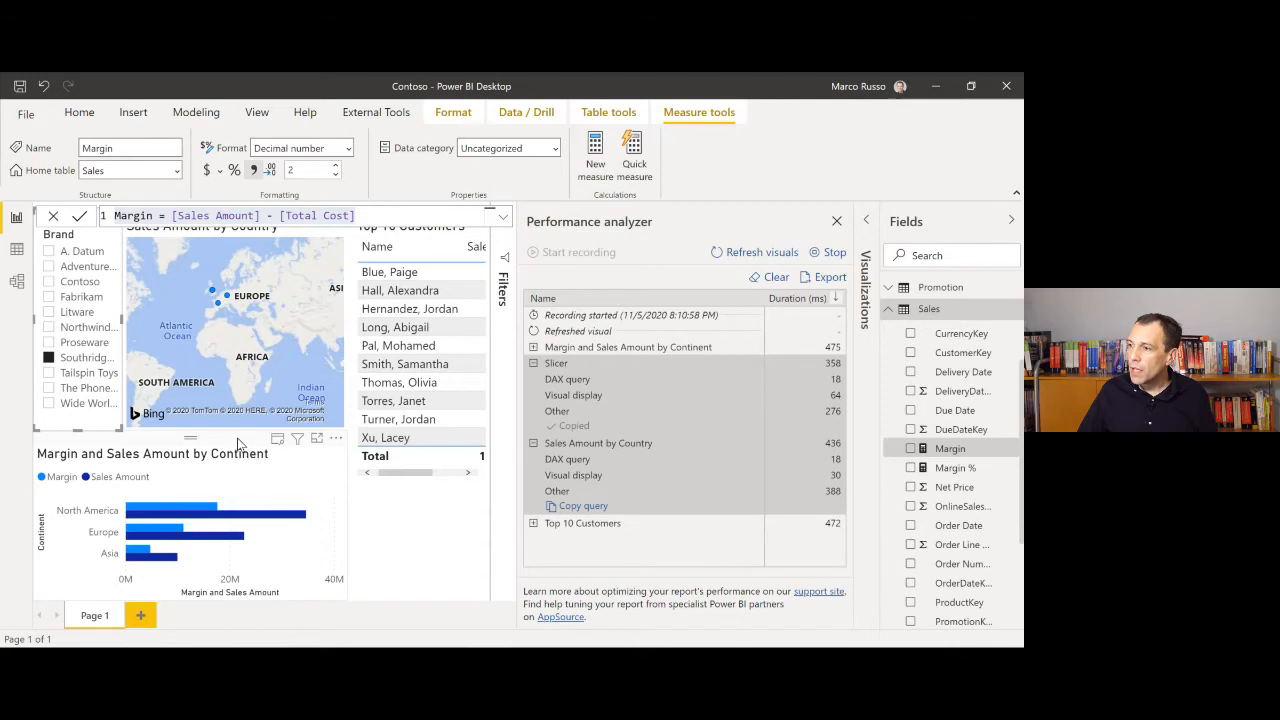
pyautogui.click(321, 520)
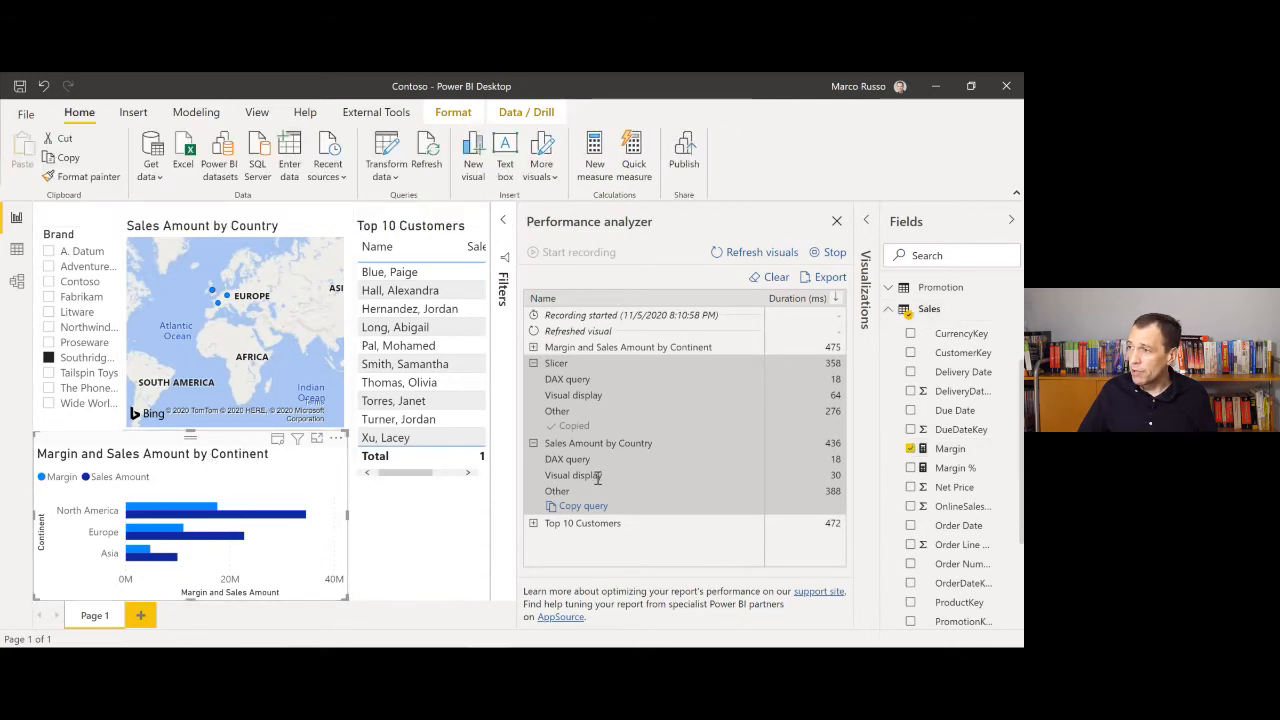
pyautogui.click(595, 447)
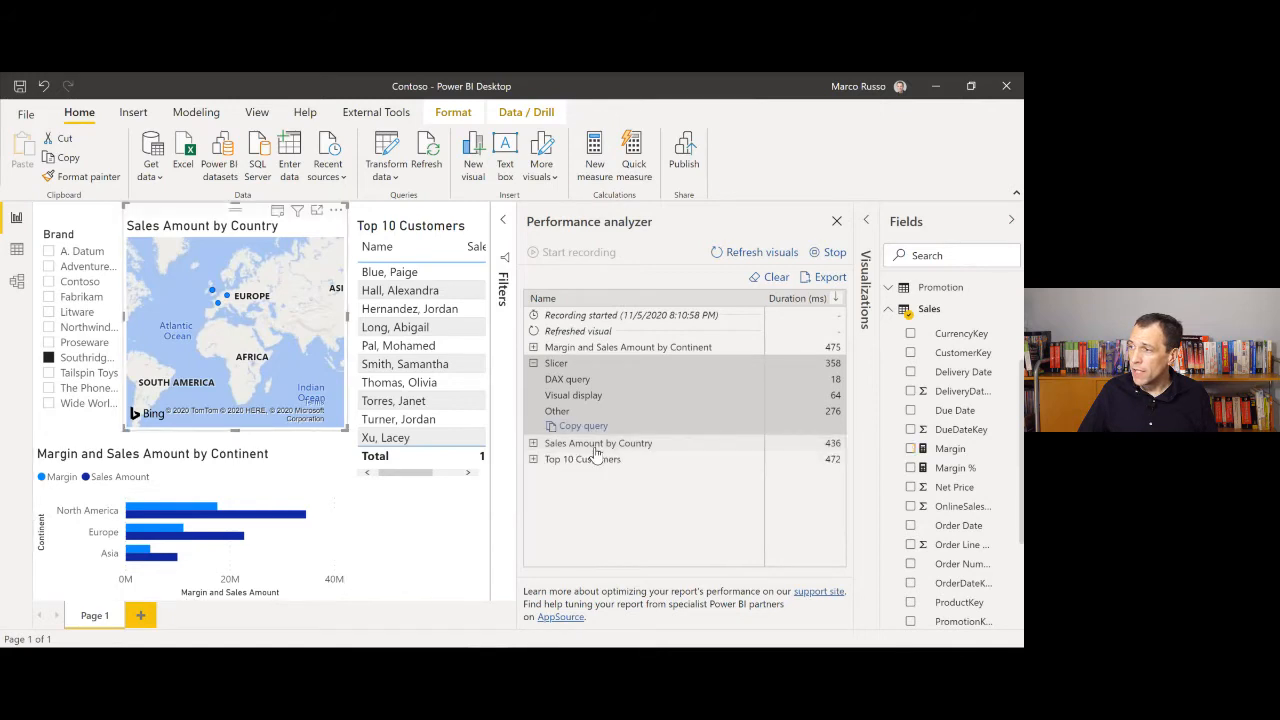
pyautogui.click(584, 367)
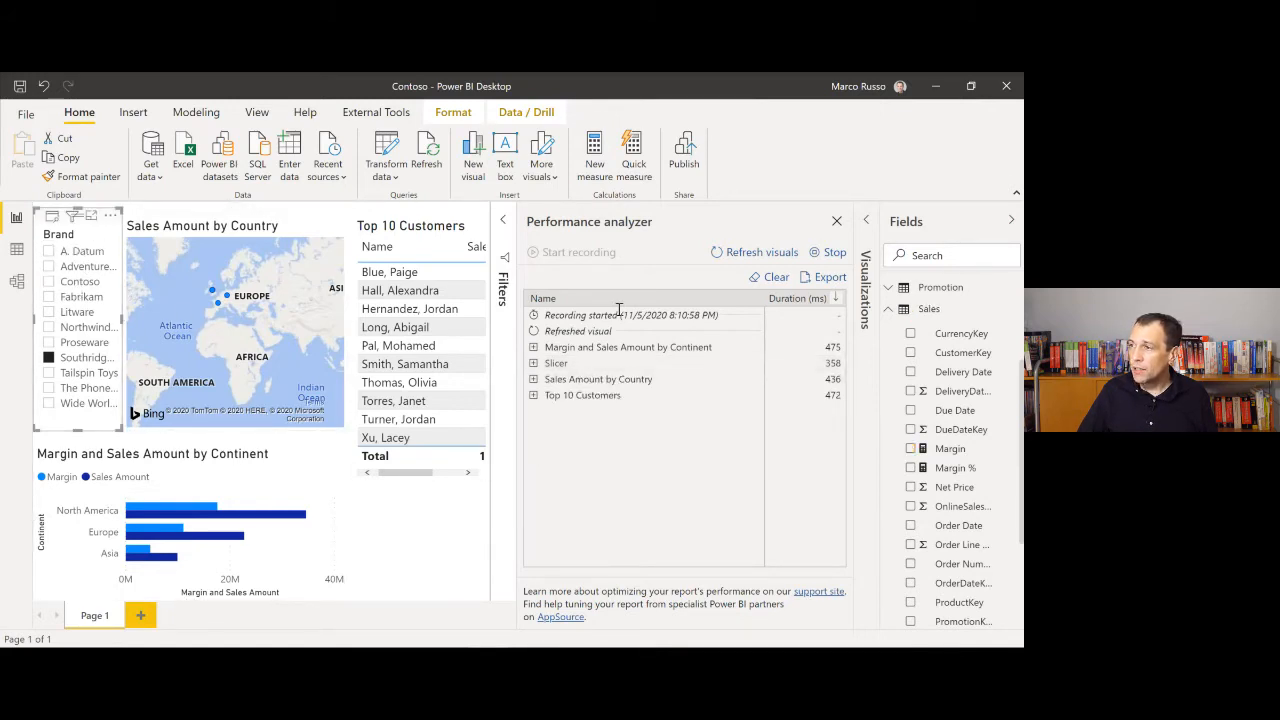
# Step: Copy the Margin and Sales Amount by Continent visual's query from Performance analyzer and paste it into the empty DAX Studio query editor
pyautogui.click(606, 395)
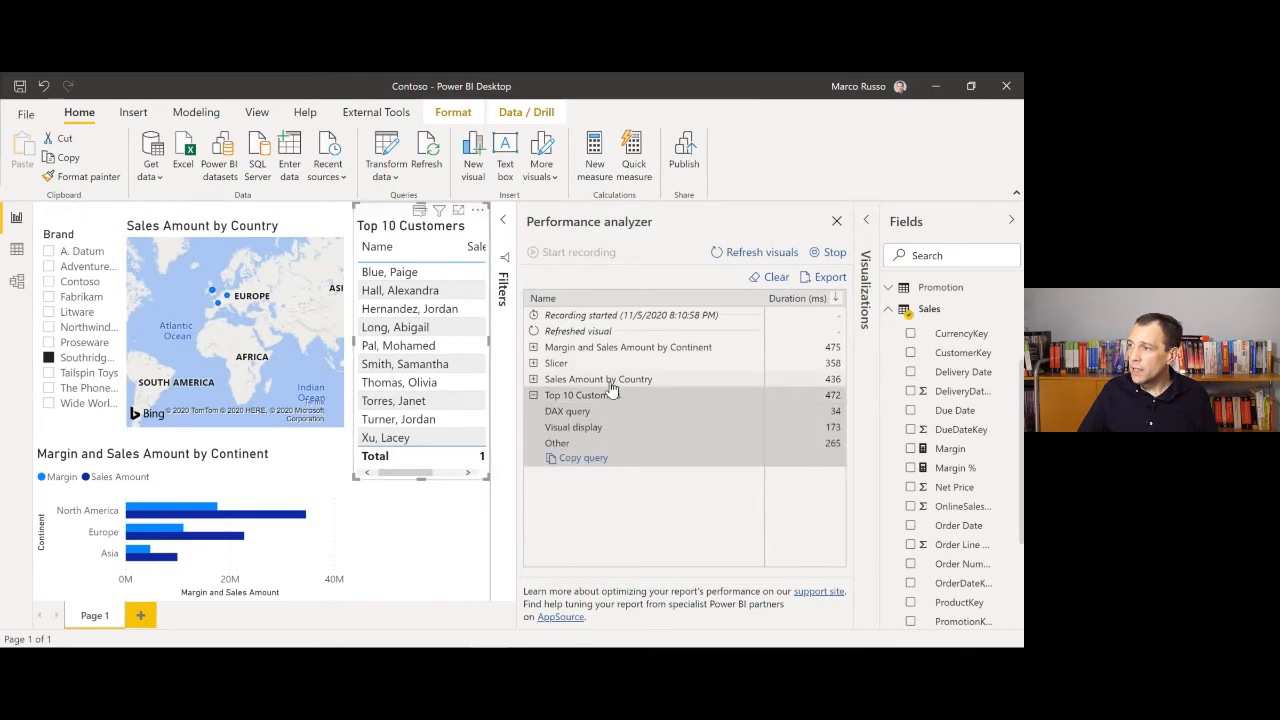
pyautogui.click(610, 382)
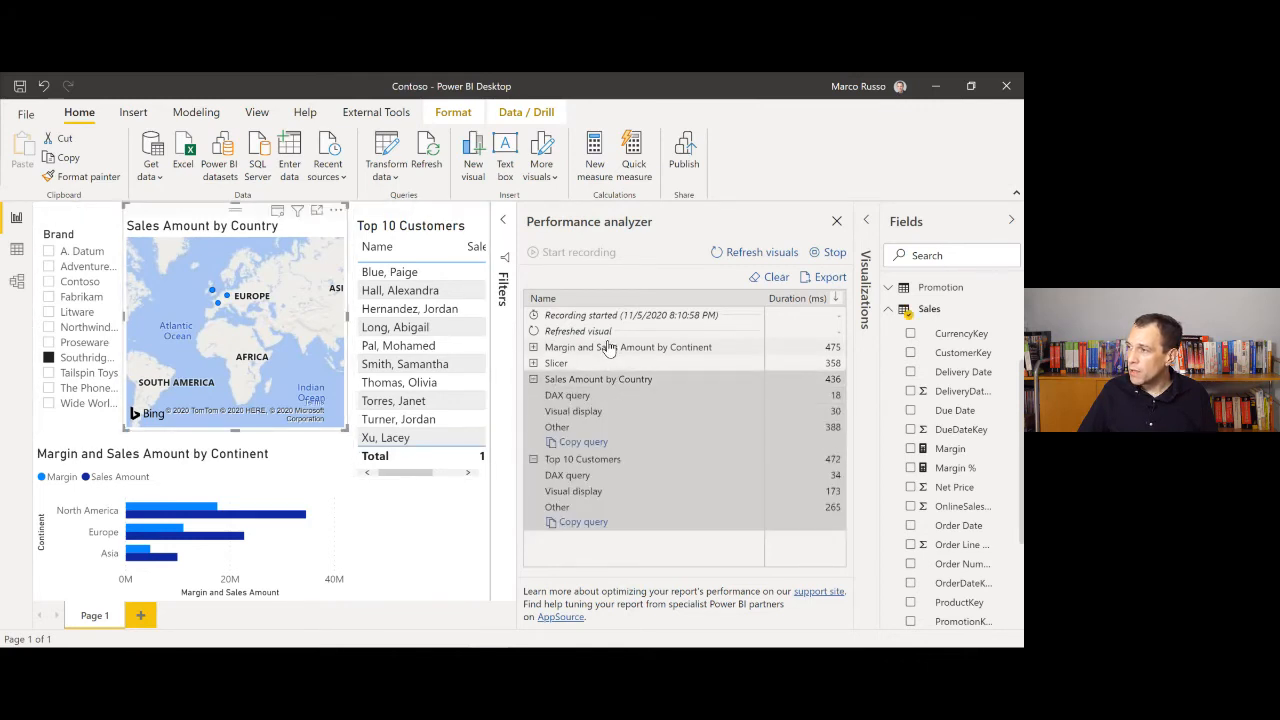
pyautogui.click(608, 347)
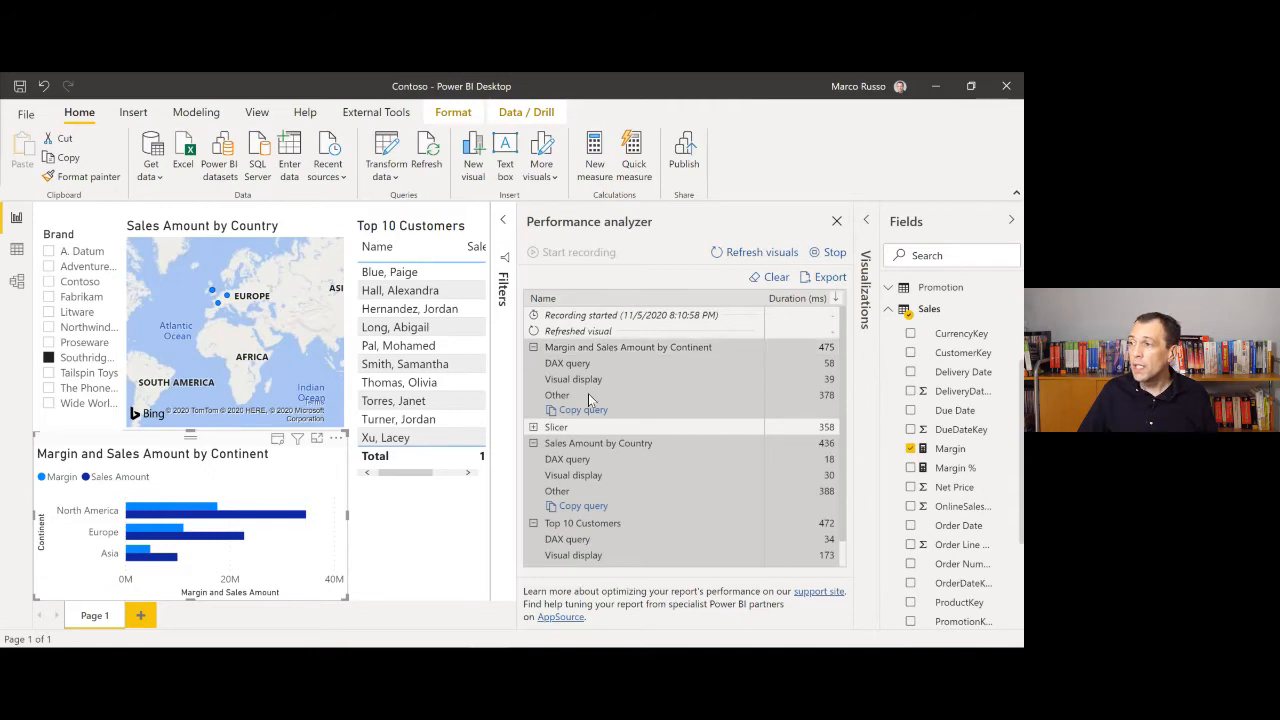
pyautogui.click(584, 413)
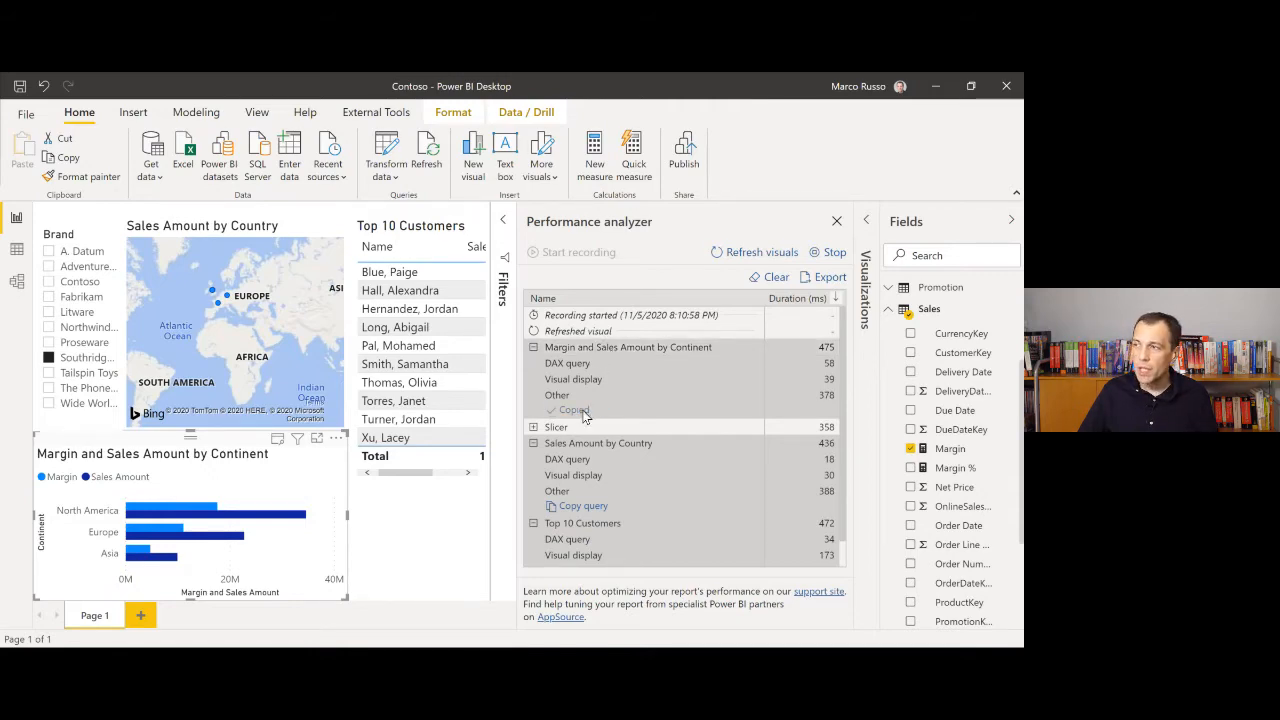
pyautogui.hotkey('alt', 'Tab')
pyautogui.hotkey('ctrl', 'v')
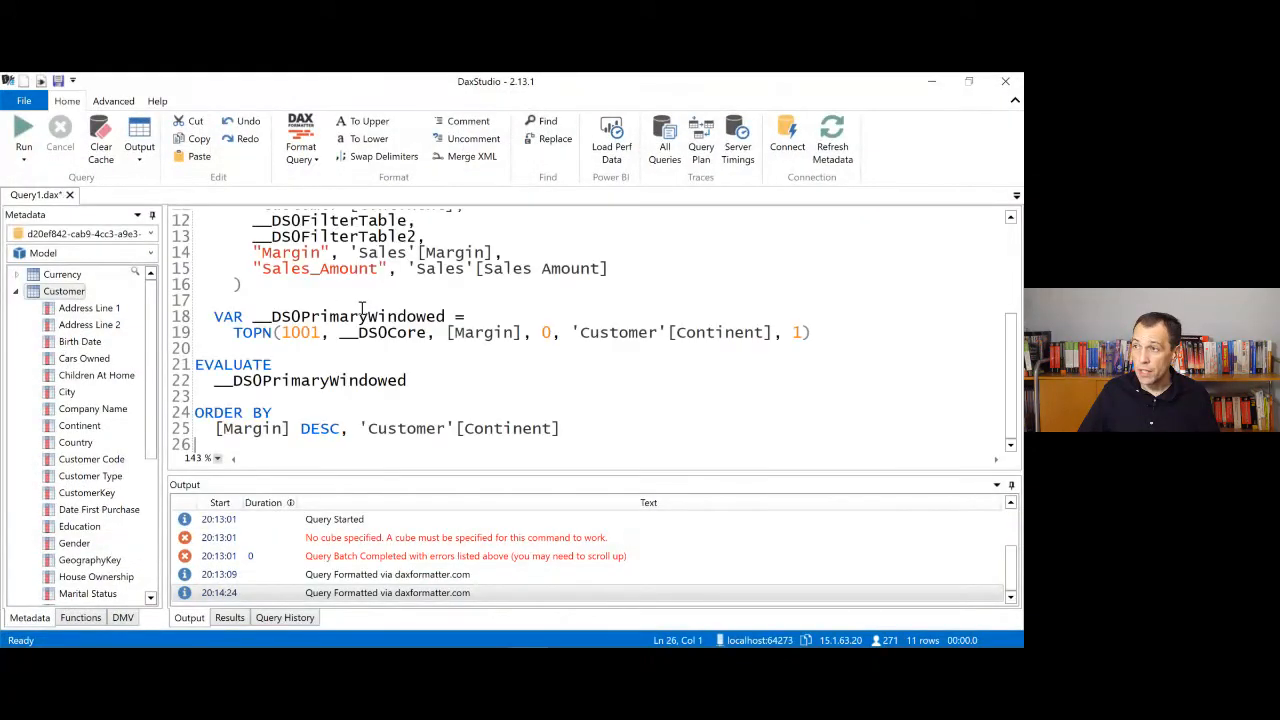
# Step: Run the pasted visual query and inspect its results alongside the query code from the filter variables down to the ORDER BY clause
pyautogui.scroll(4, 362, 308)
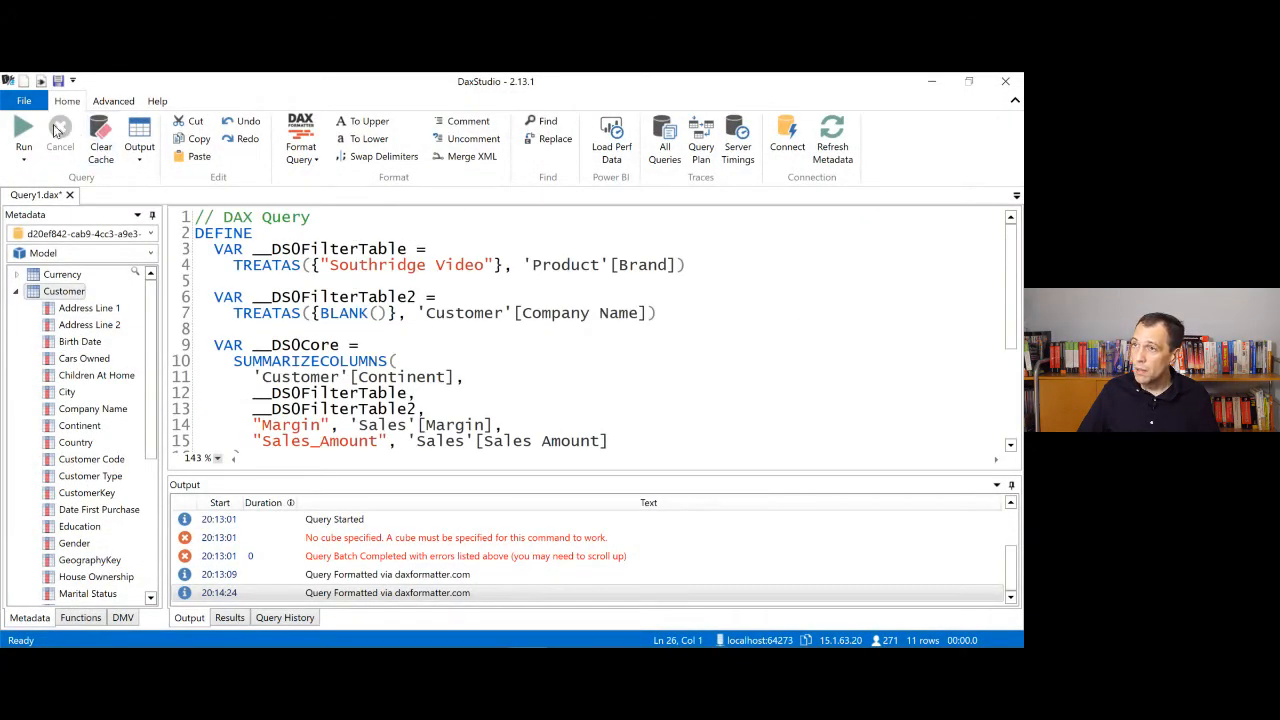
pyautogui.click(24, 134)
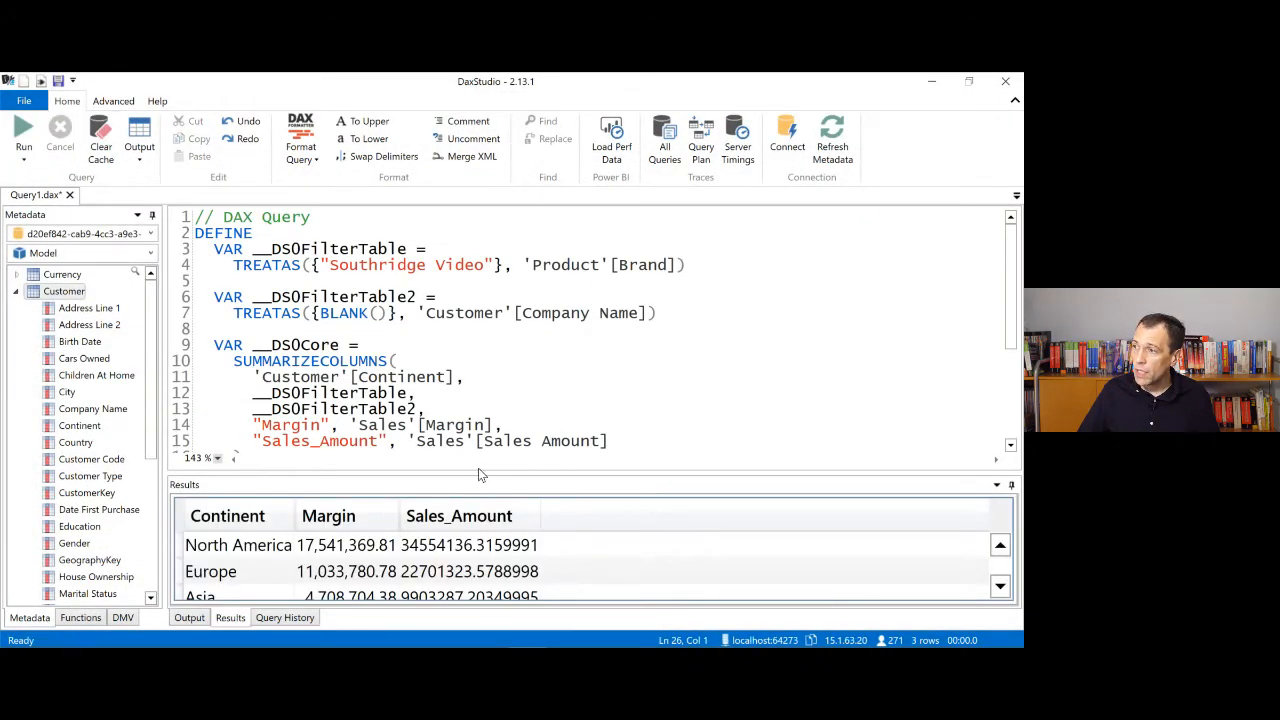
pyautogui.moveTo(479, 474); pyautogui.dragTo(483, 378)
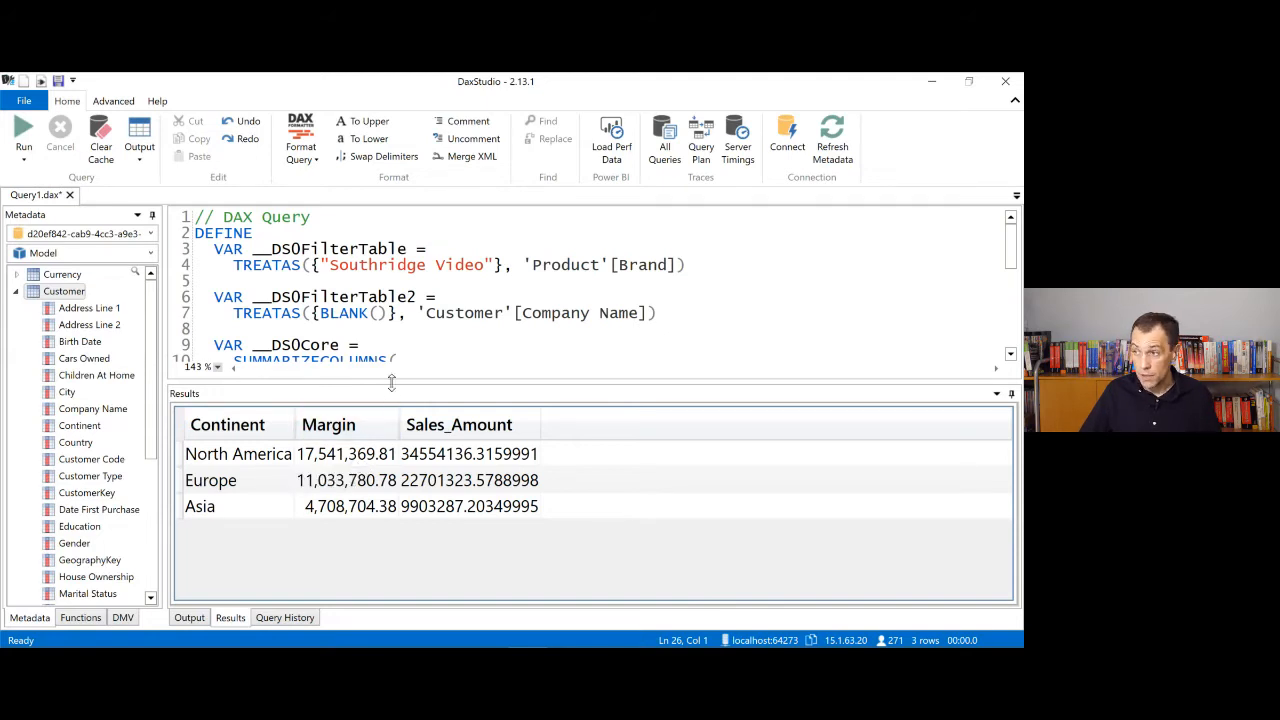
pyautogui.moveTo(392, 386); pyautogui.dragTo(397, 491)
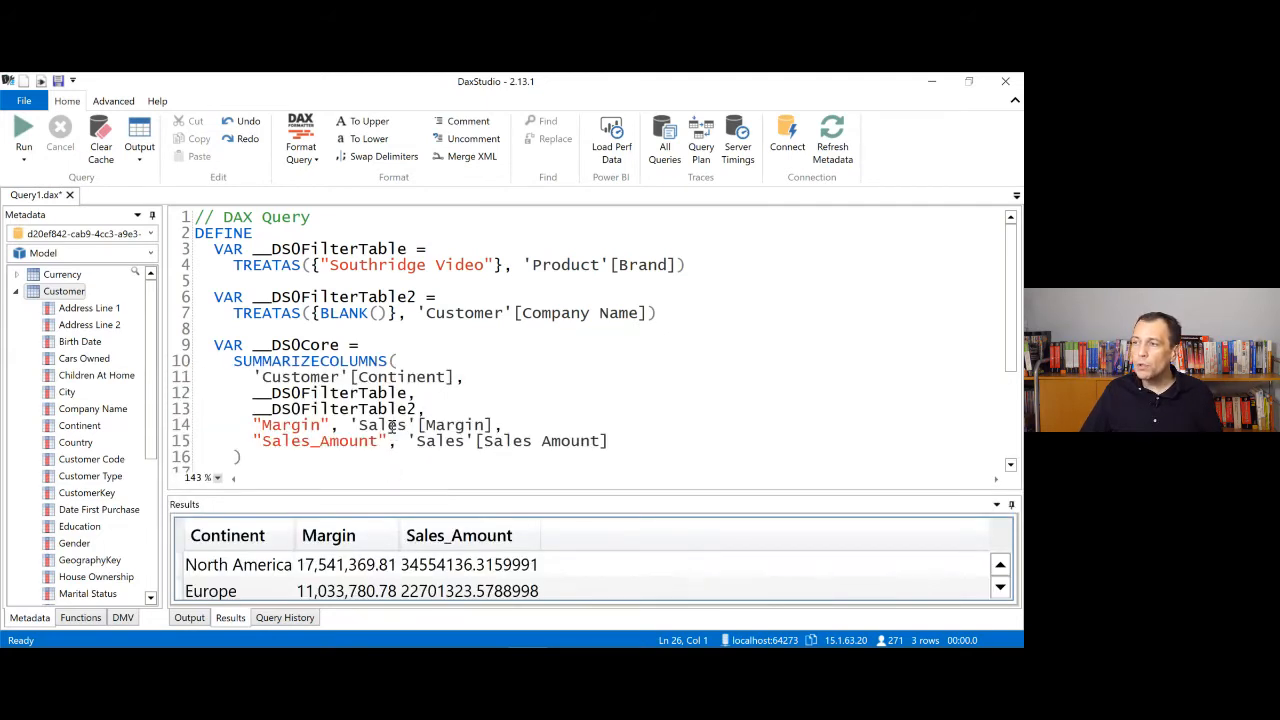
pyautogui.scroll(-2, 392, 425)
pyautogui.scroll(2, 392, 427)
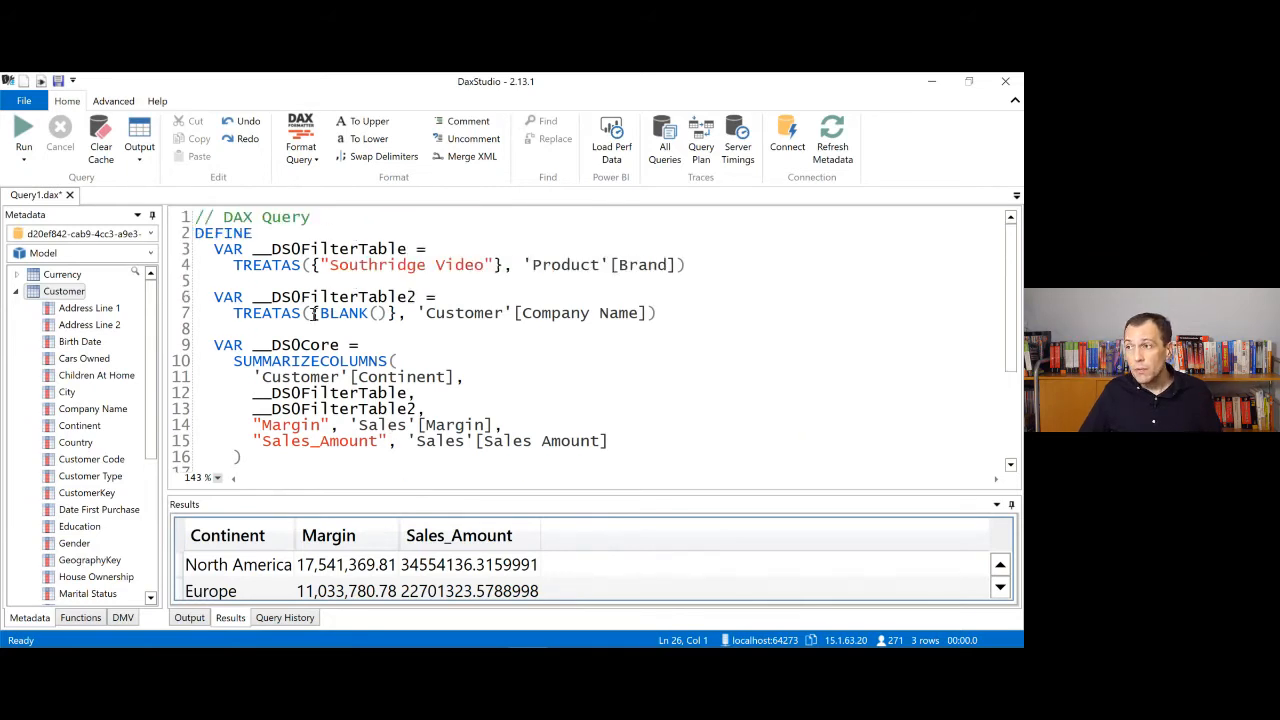
pyautogui.scroll(-3, 383, 406)
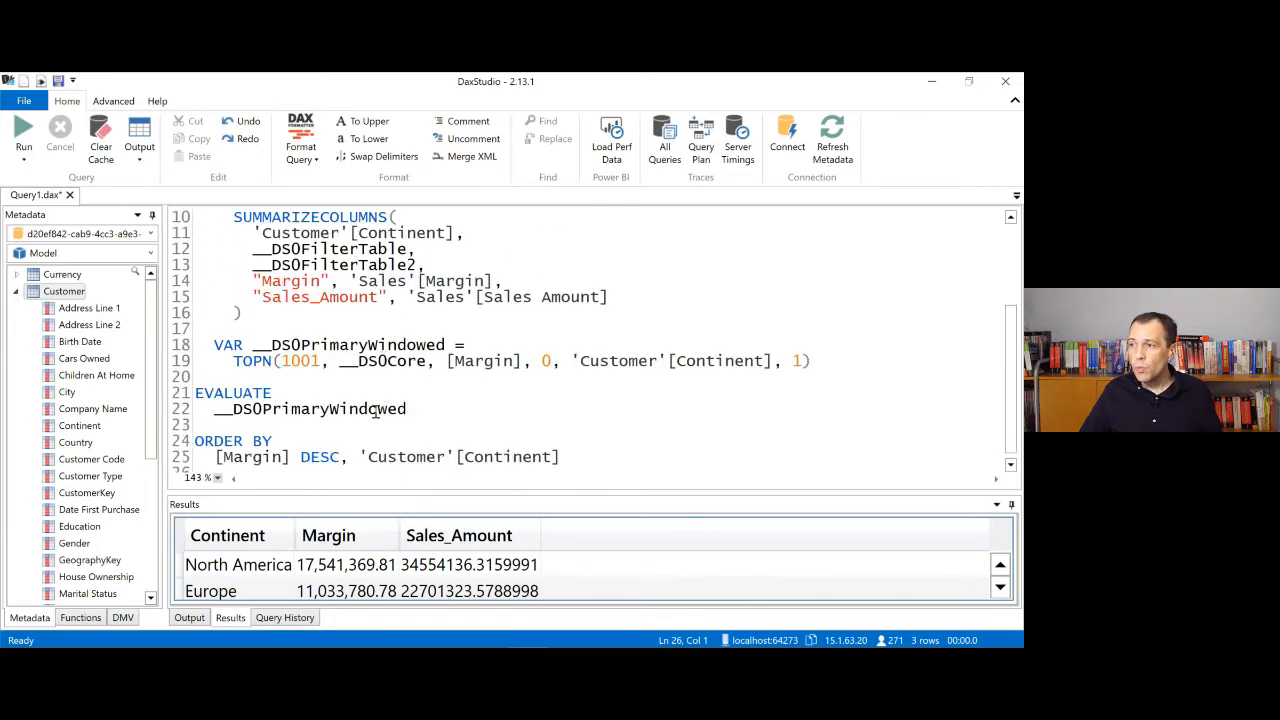
pyautogui.click(315, 380)
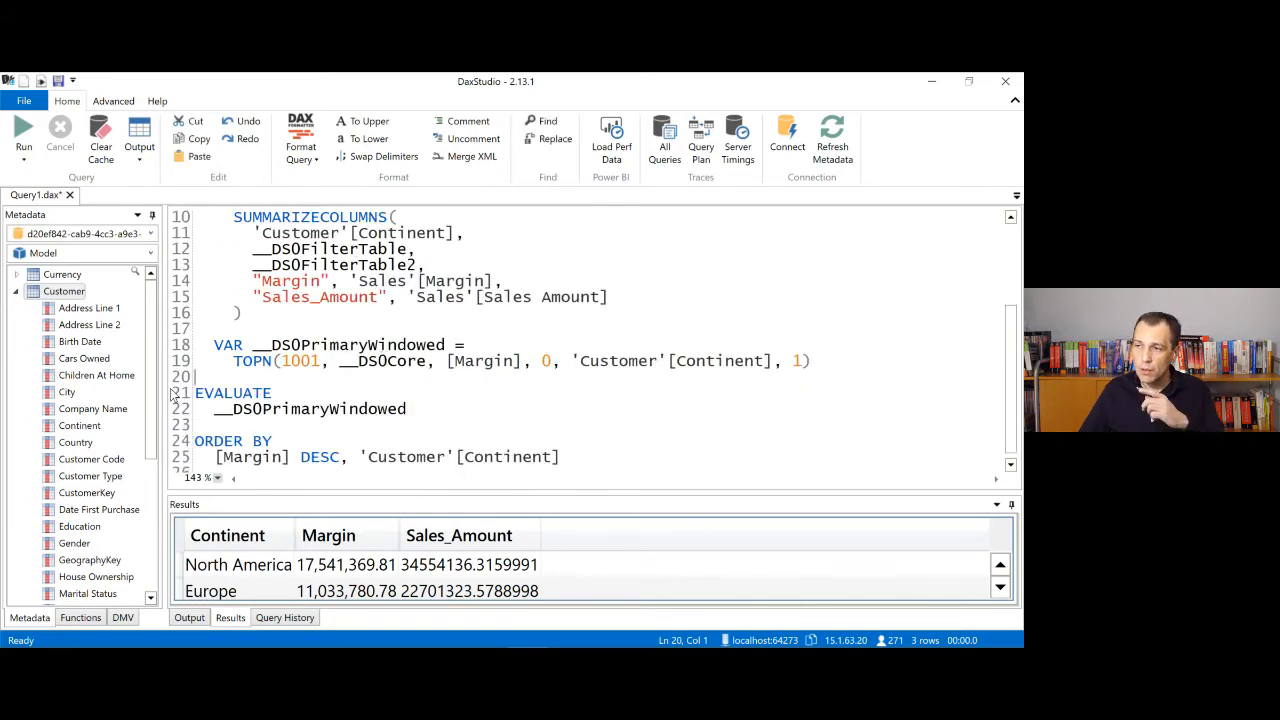
# Step: Search the model metadata for "margin", define the Sales table's Margin measure in the query, and run the query
pyautogui.click(16, 291)
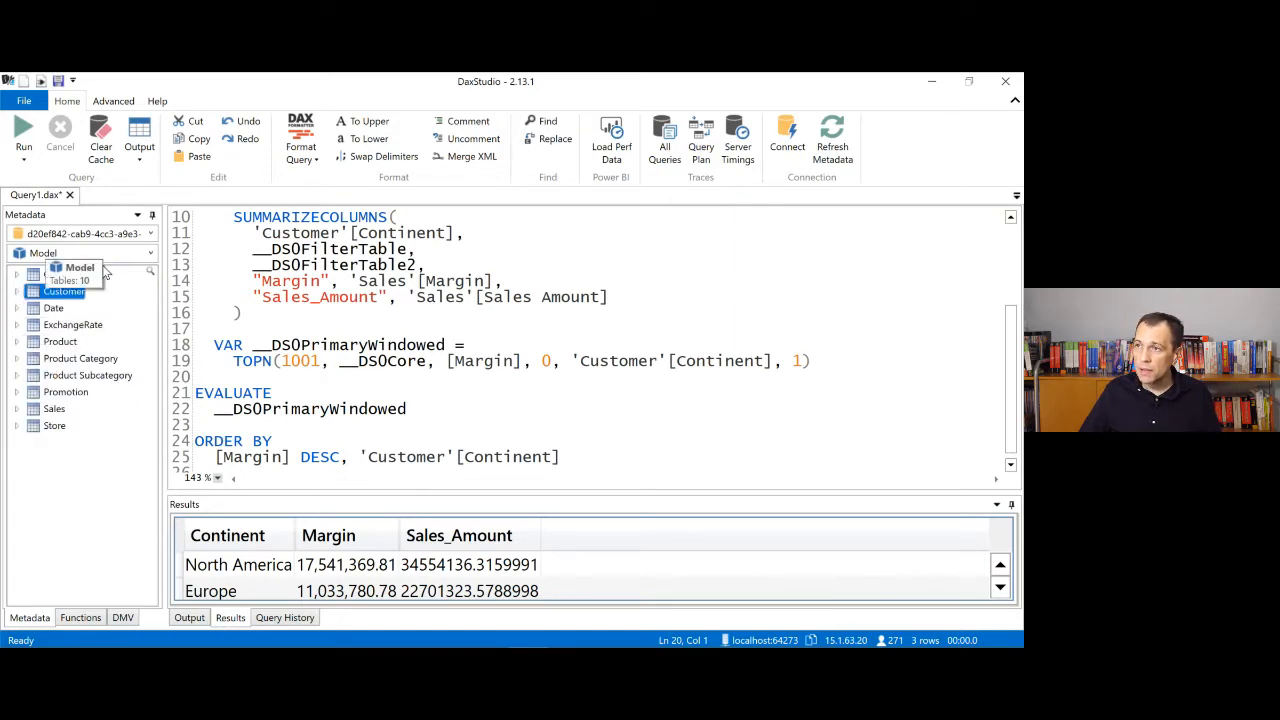
pyautogui.click(149, 272)
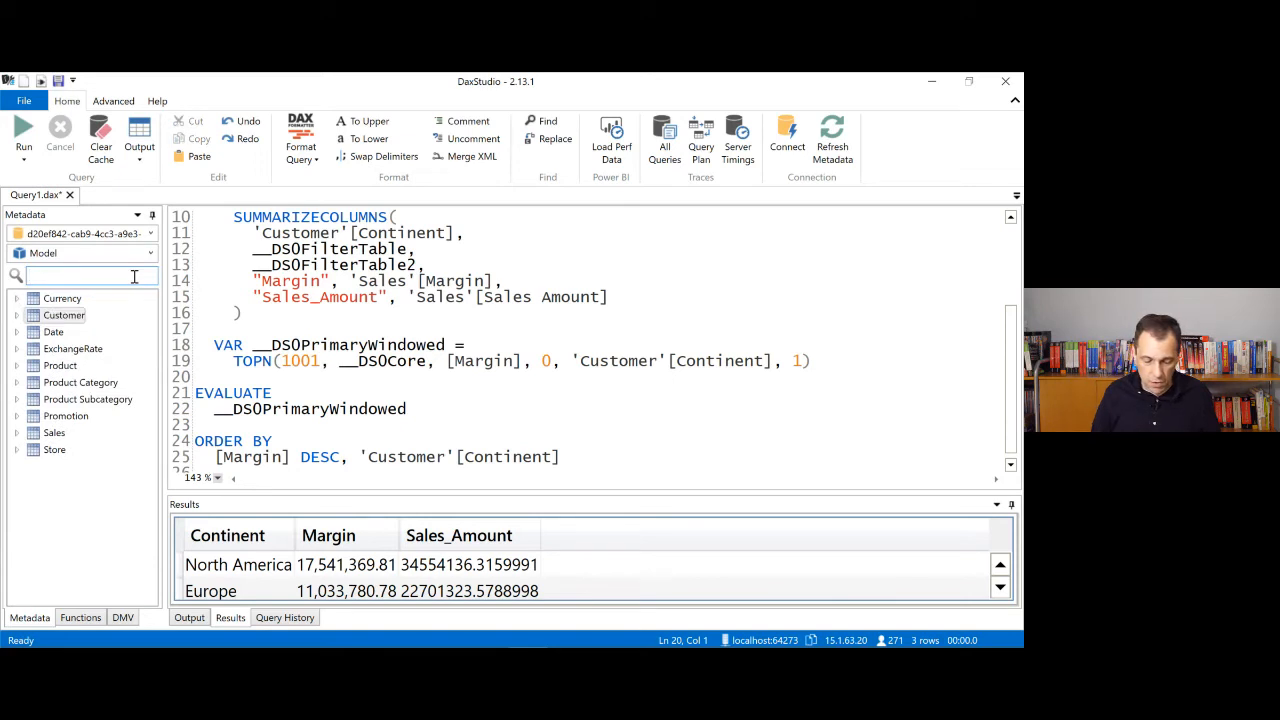
pyautogui.write('margin')
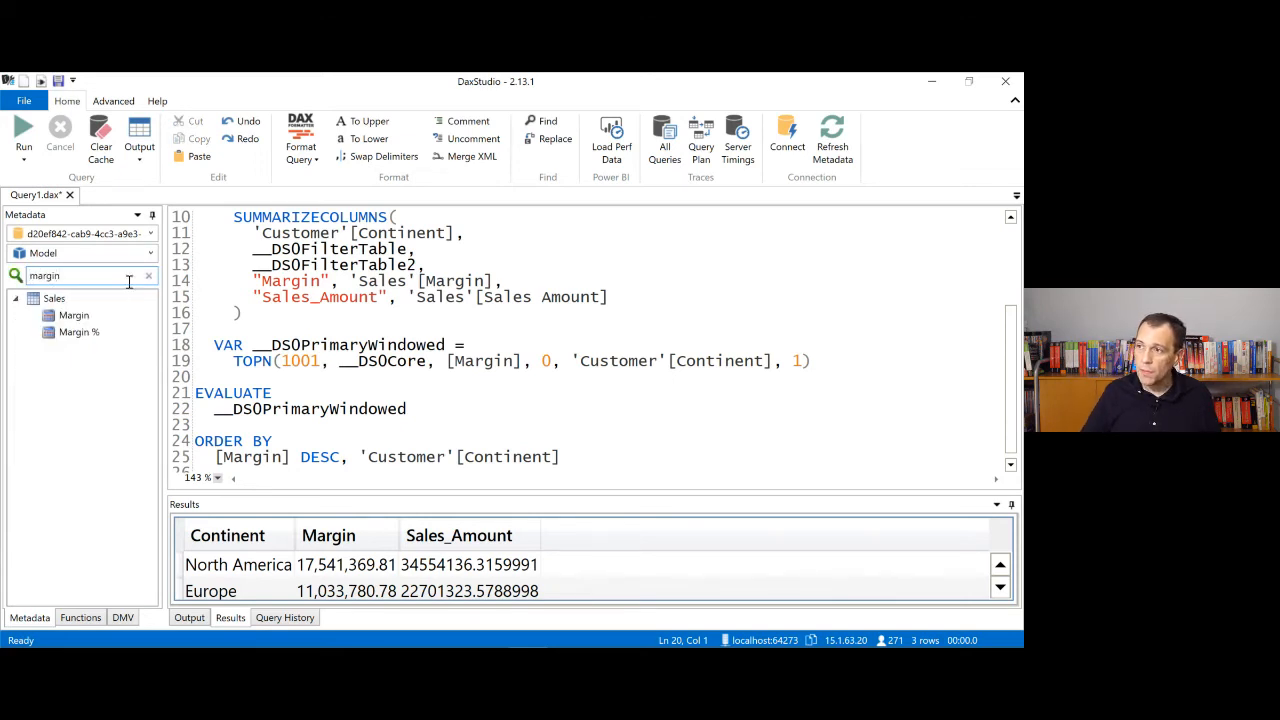
pyautogui.click(70, 292)
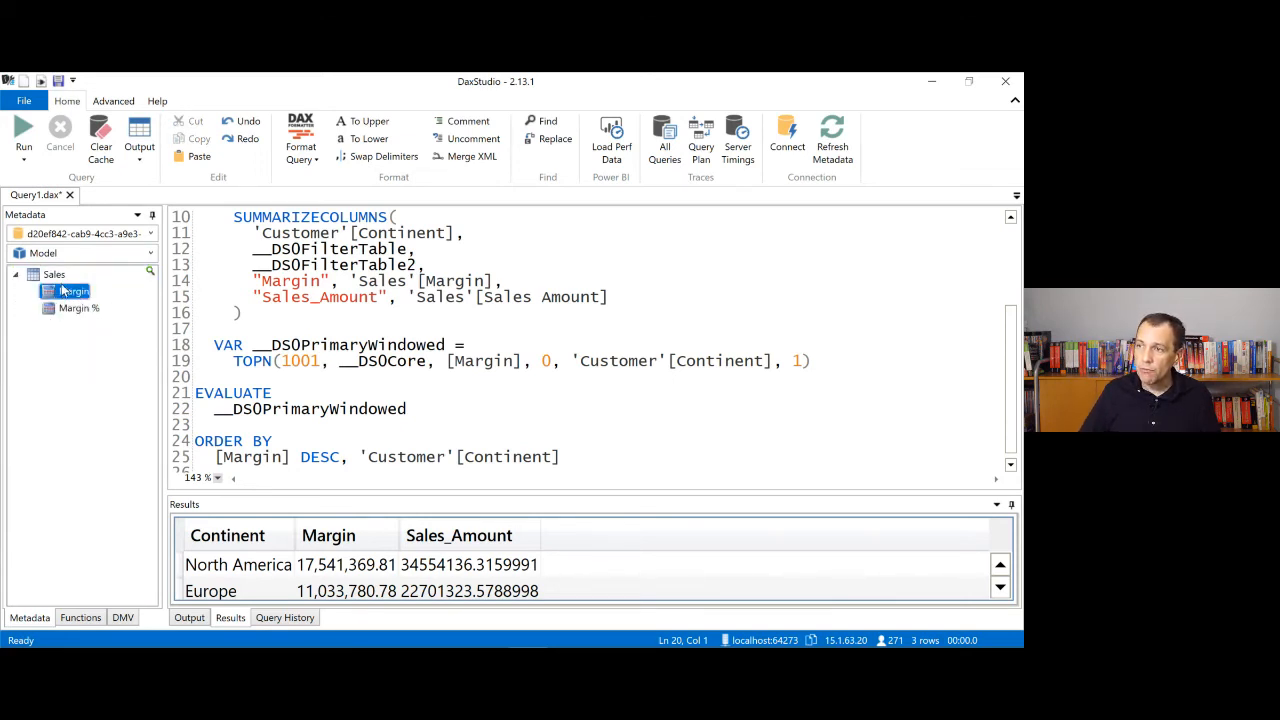
pyautogui.rightClick(62, 292)
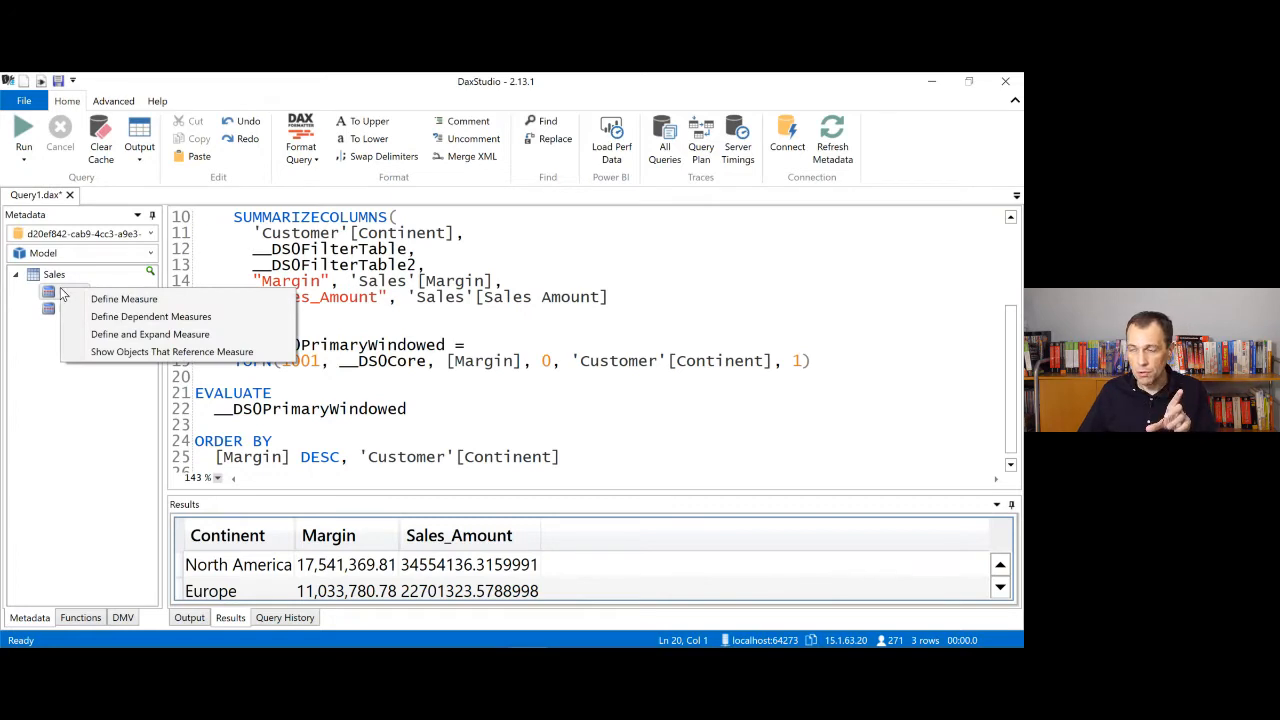
pyautogui.click(167, 300)
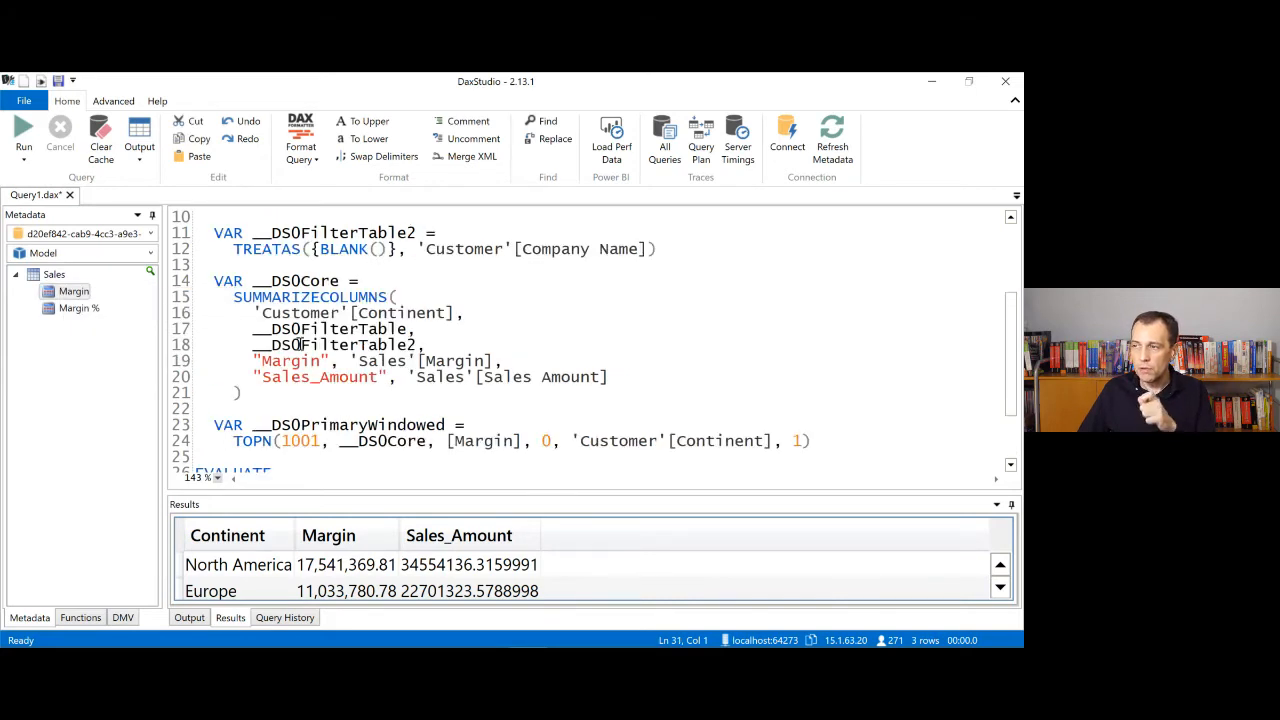
pyautogui.scroll(3, 421, 310)
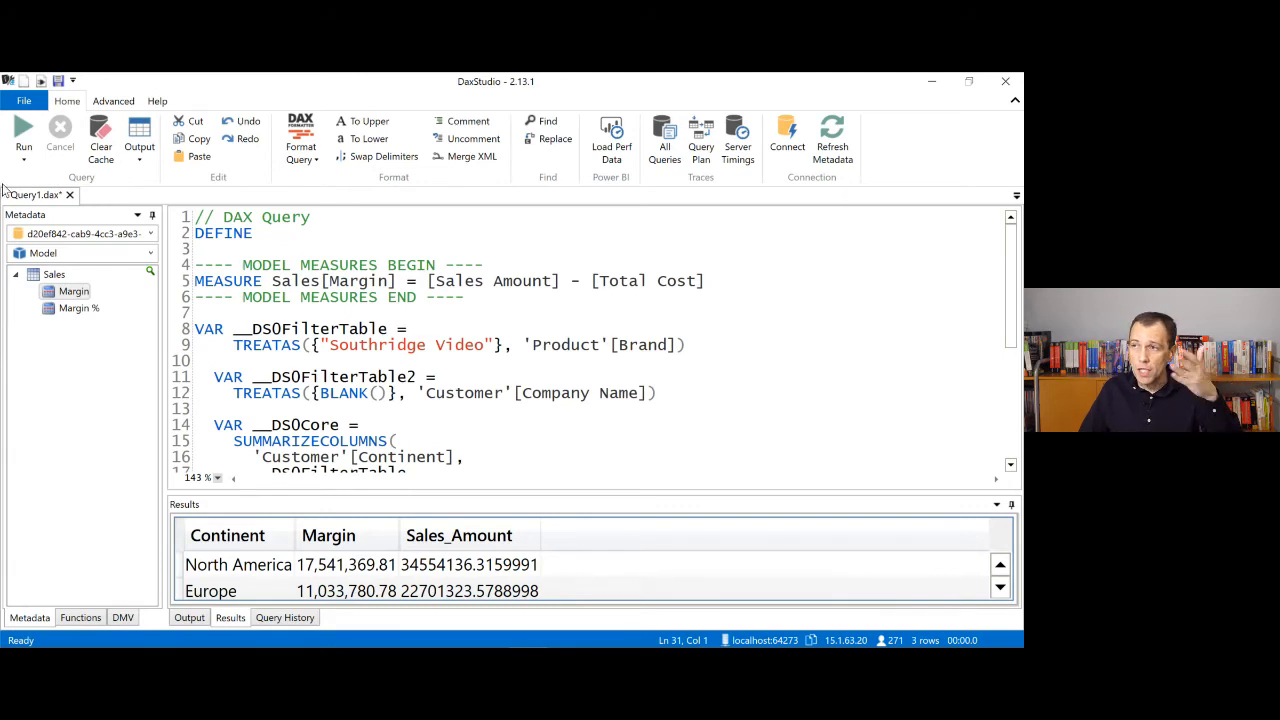
pyautogui.click(24, 148)
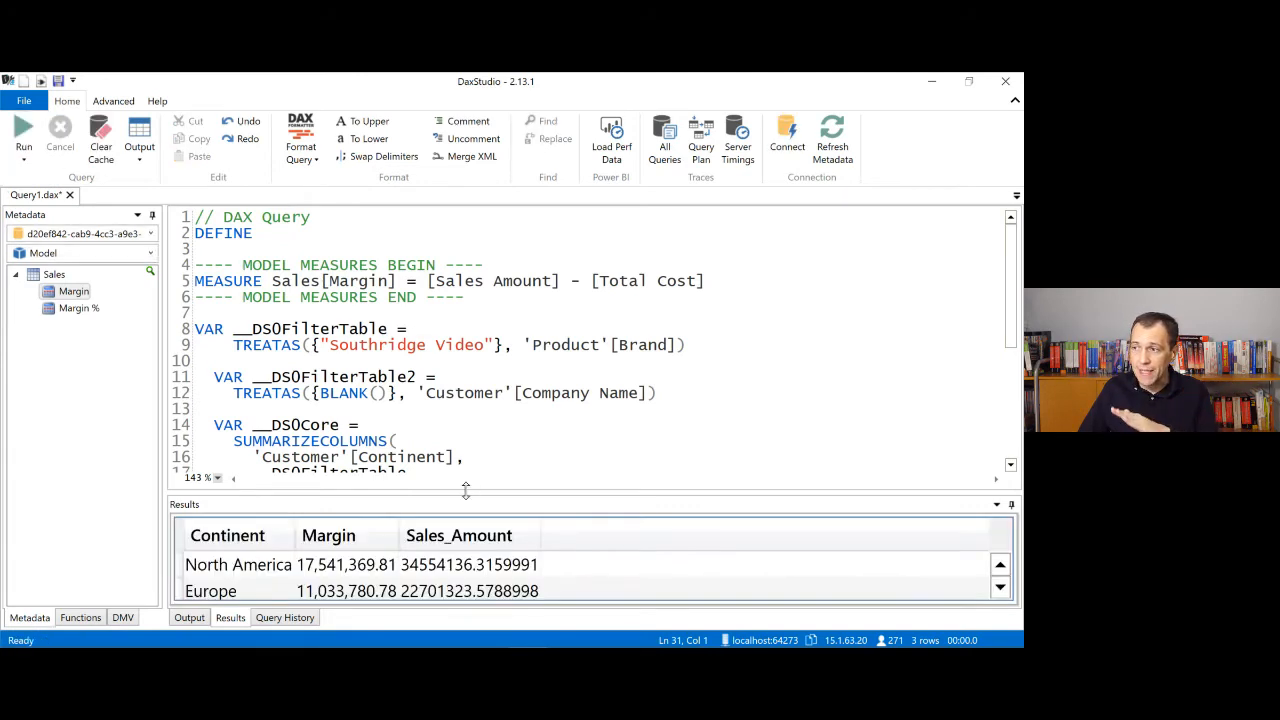
pyautogui.moveTo(462, 490); pyautogui.dragTo(458, 450)
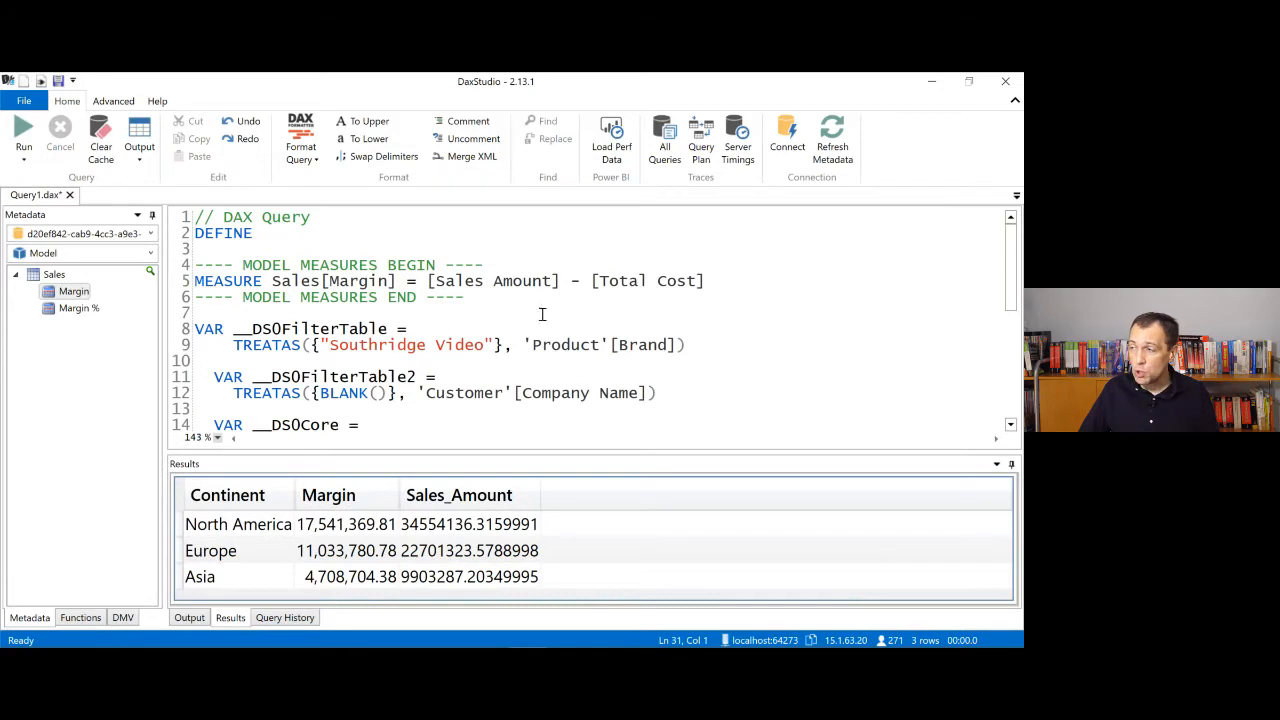
# Step: Change the query's Margin measure to 10 * ( [Sales Amount] - [Total Cost] ) and run the query
pyautogui.click(421, 283)
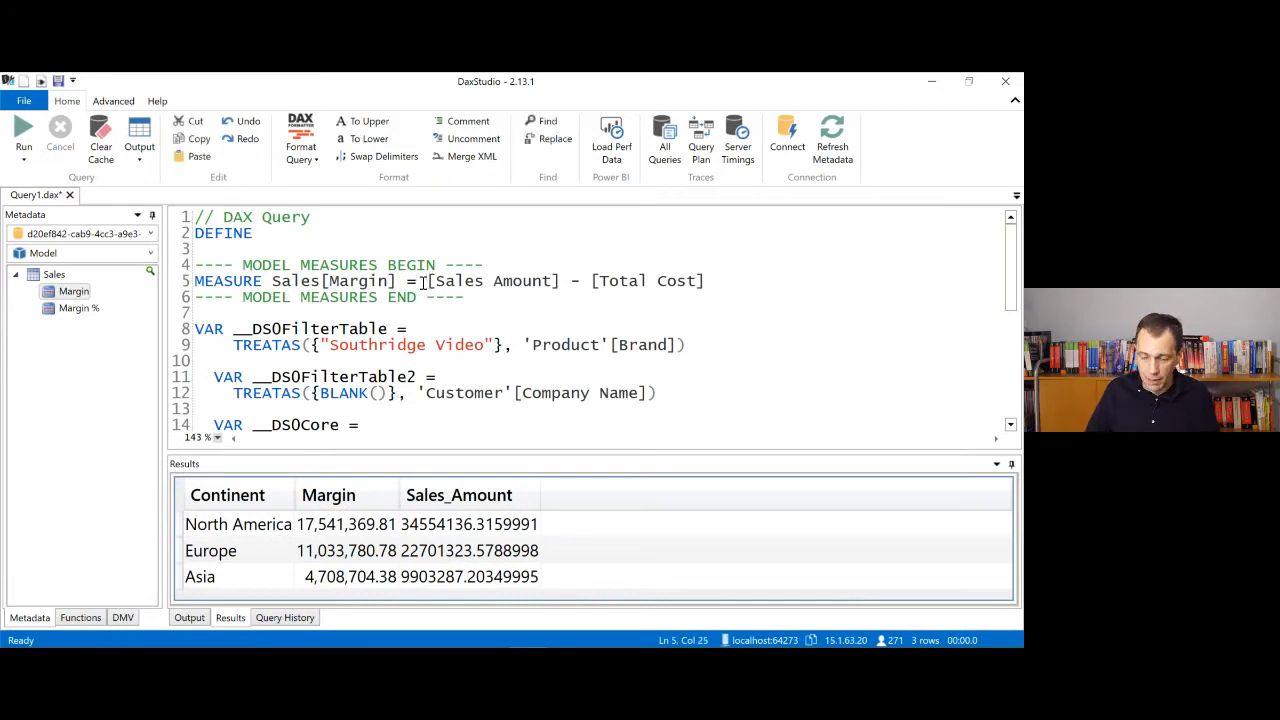
pyautogui.write('10 (')
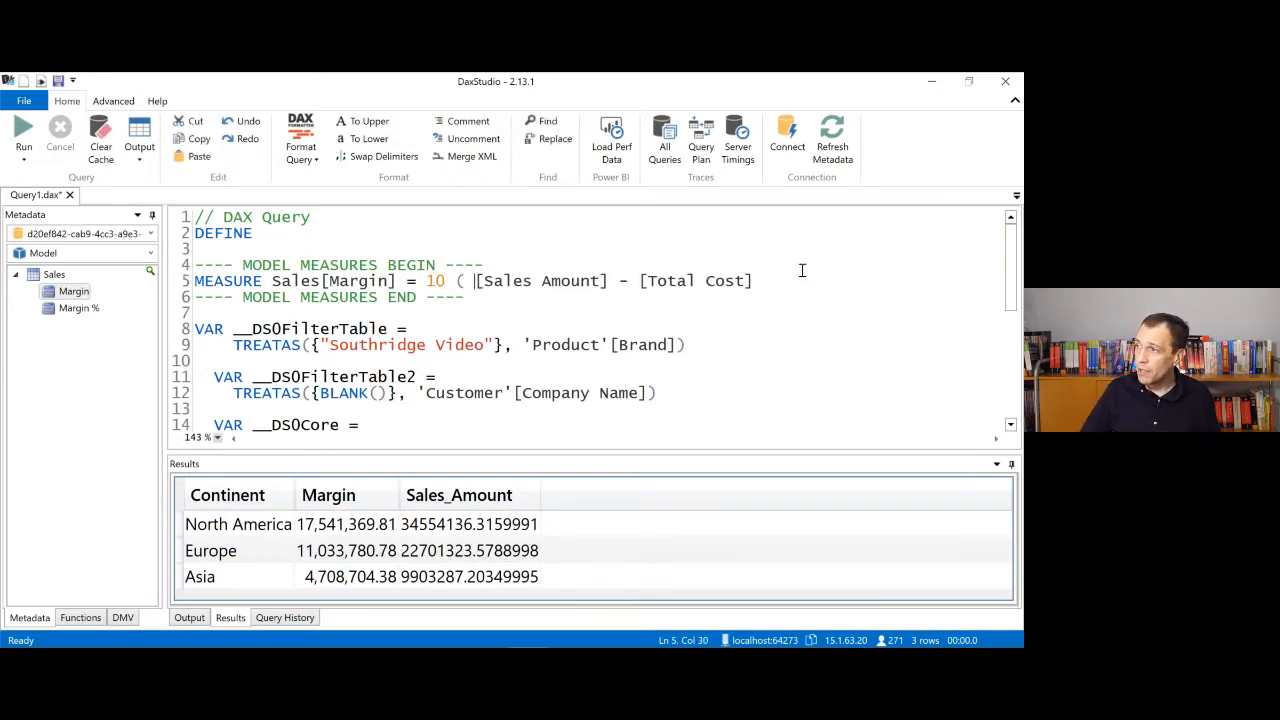
pyautogui.click(803, 277)
pyautogui.write(')')
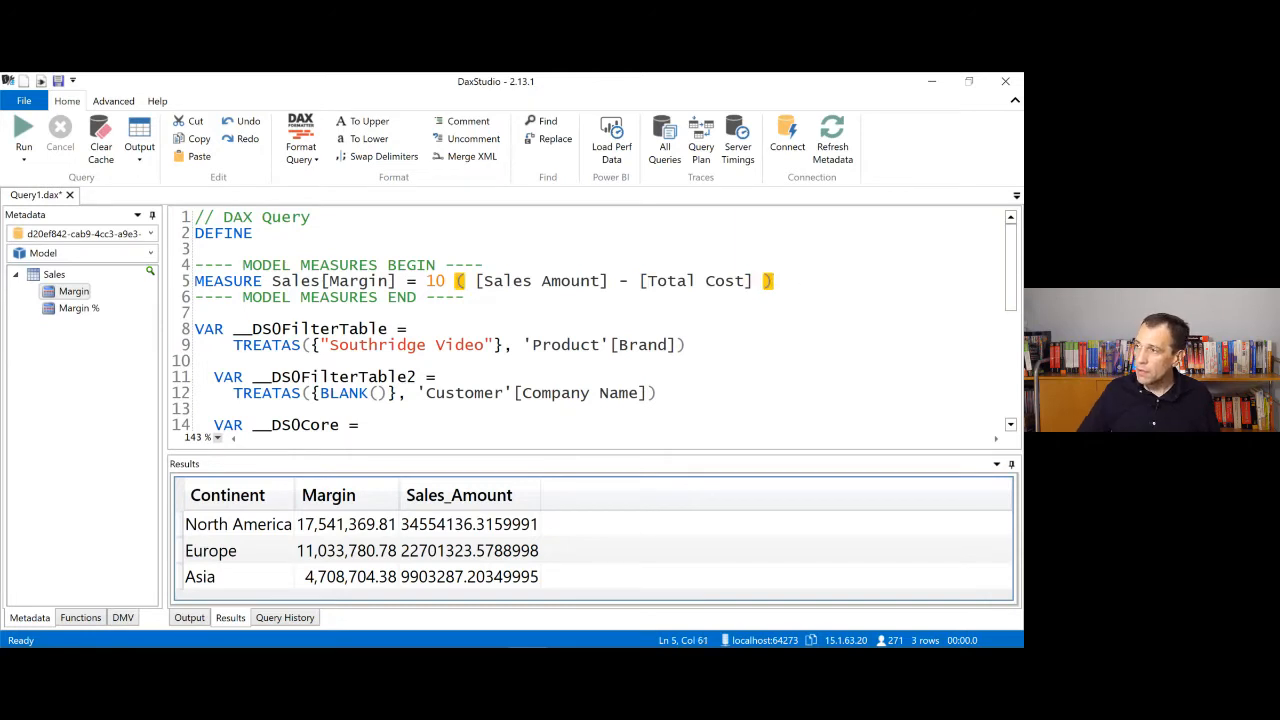
pyautogui.click(456, 282)
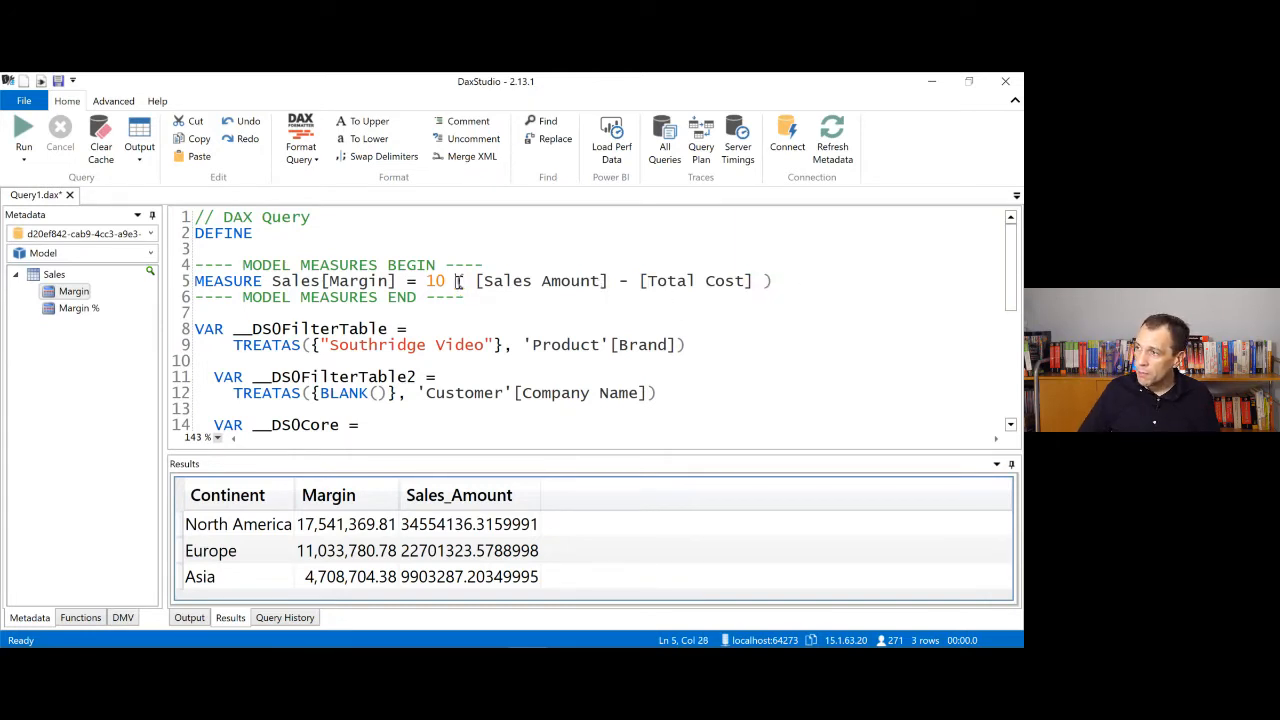
pyautogui.write('*')
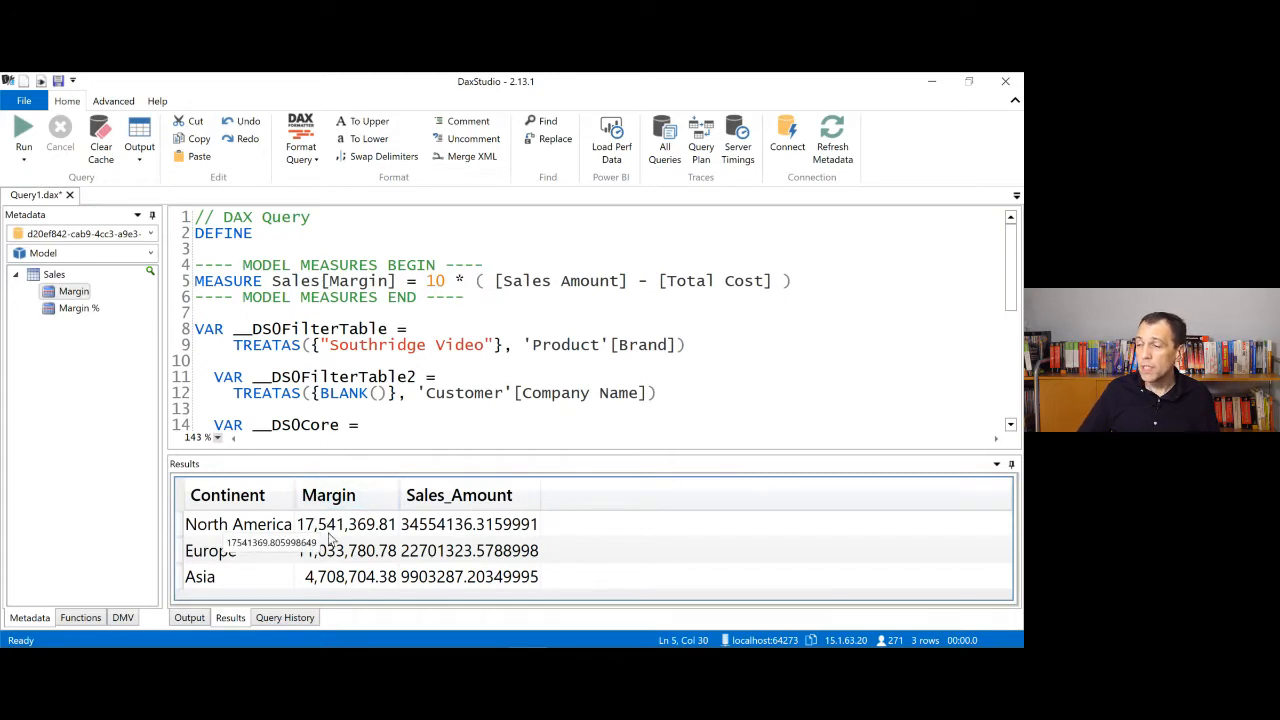
pyautogui.click(23, 128)
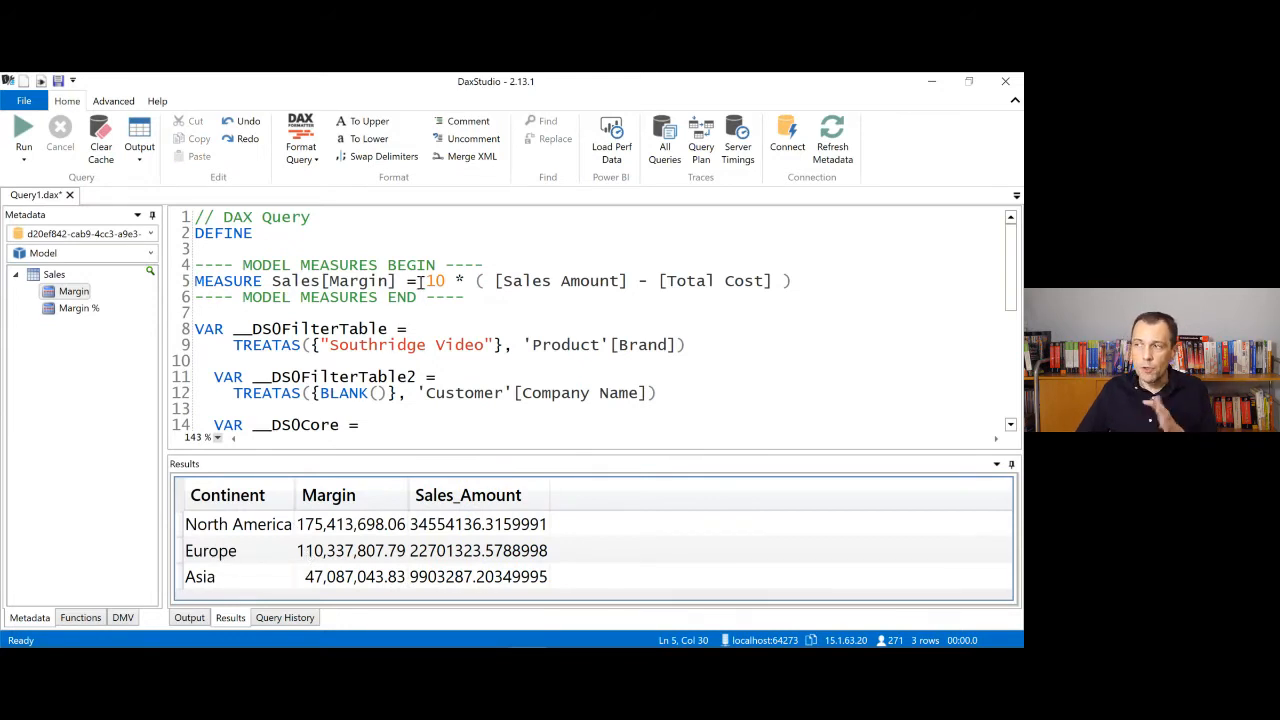
# Step: Restore the query's Margin measure to [Sales Amount] - [Total Cost] by removing the multiplication by 10 and its parentheses
pyautogui.moveTo(428, 283); pyautogui.dragTo(496, 283)
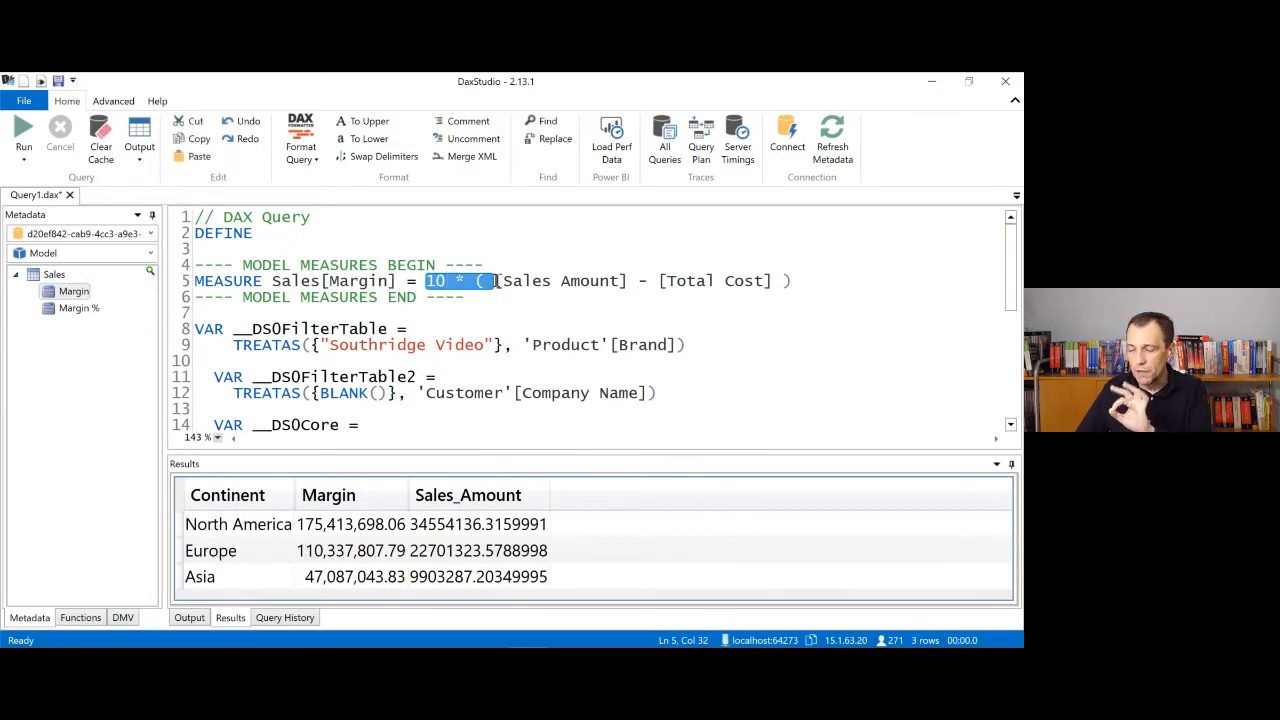
pyautogui.press('Delete')
pyautogui.click(733, 281)
pyautogui.press('BackSpace')
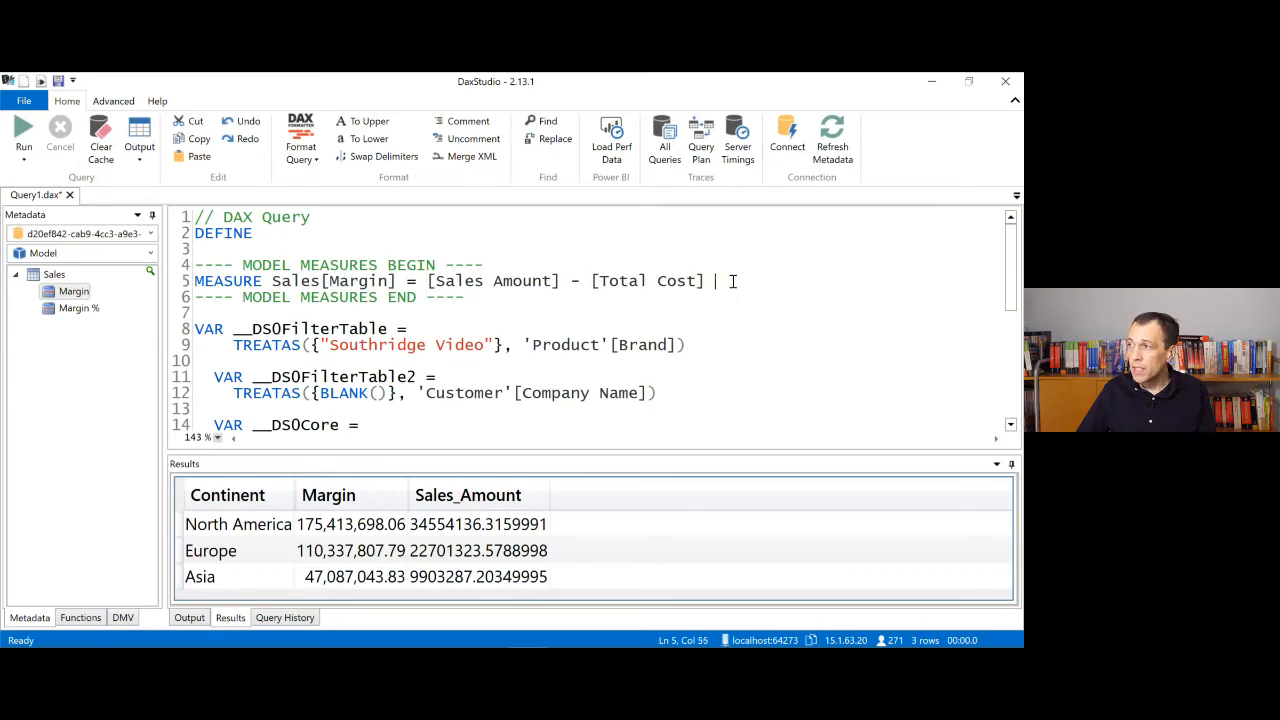
pyautogui.press('BackSpace')
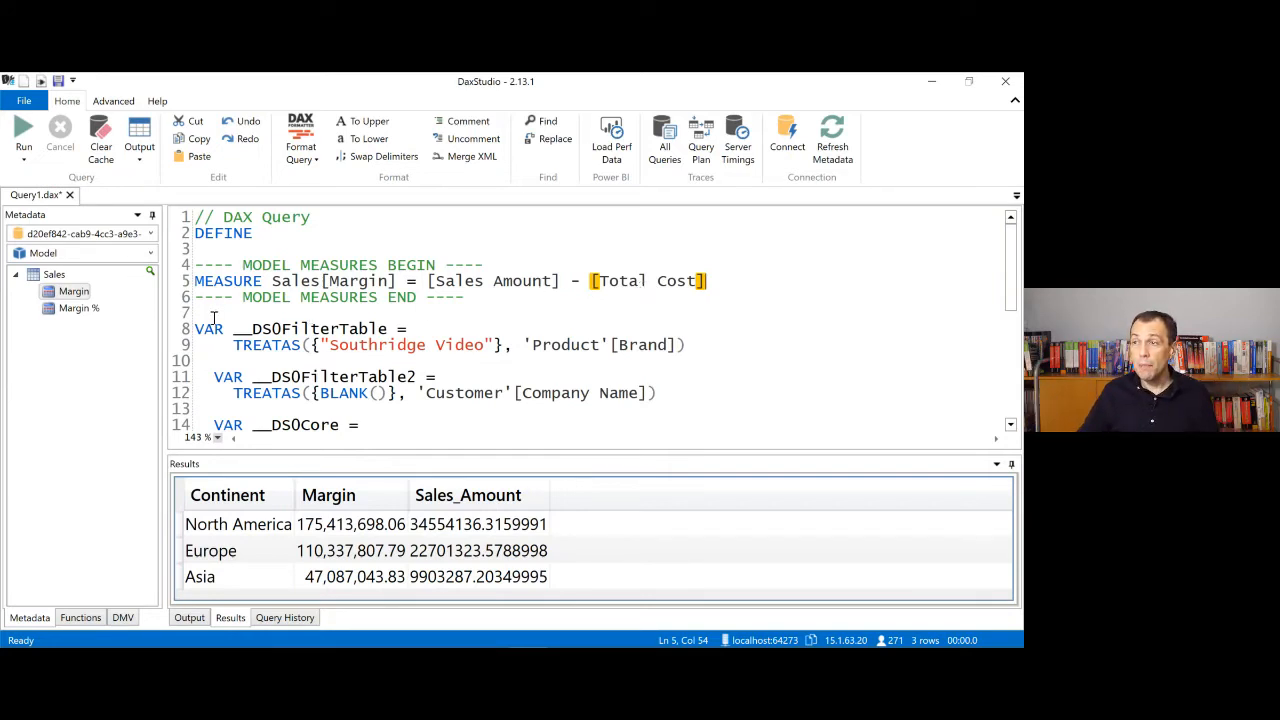
# Step: Search the model metadata for "sales" and define the Sales Amount measure in the query
pyautogui.click(150, 271)
pyautogui.write('margin')
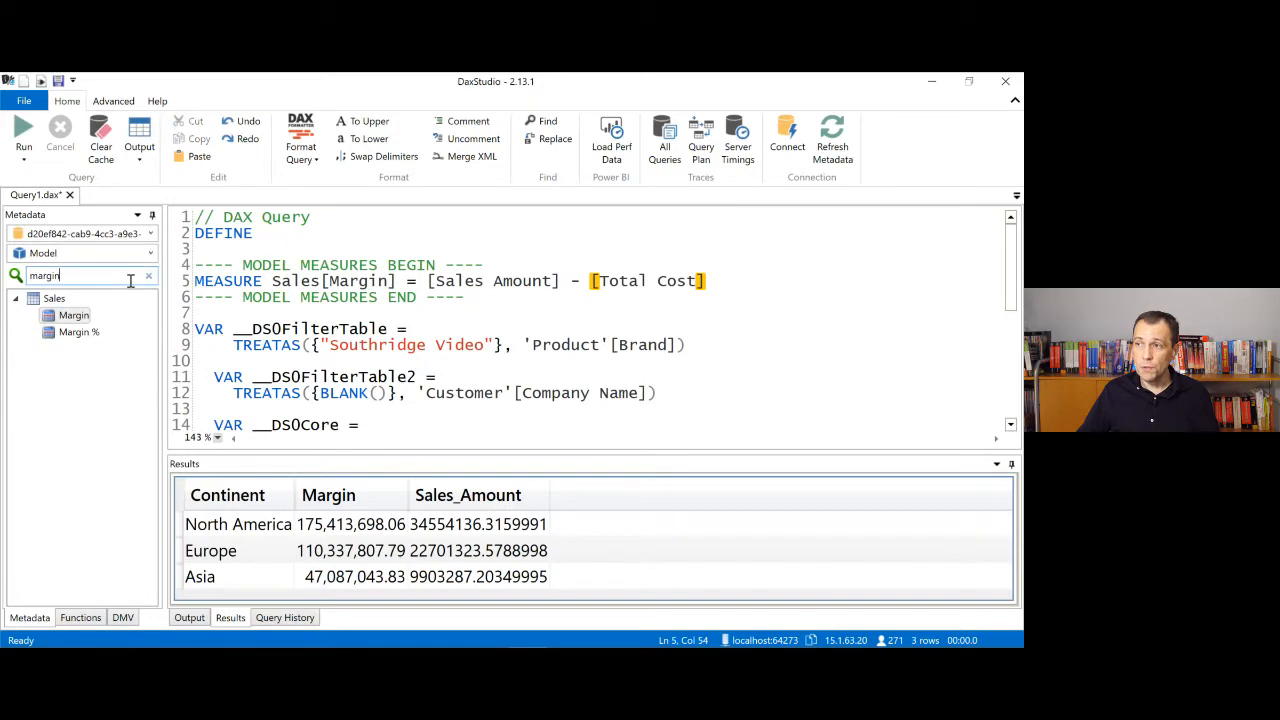
pyautogui.doubleClick(45, 275)
pyautogui.write('sales')
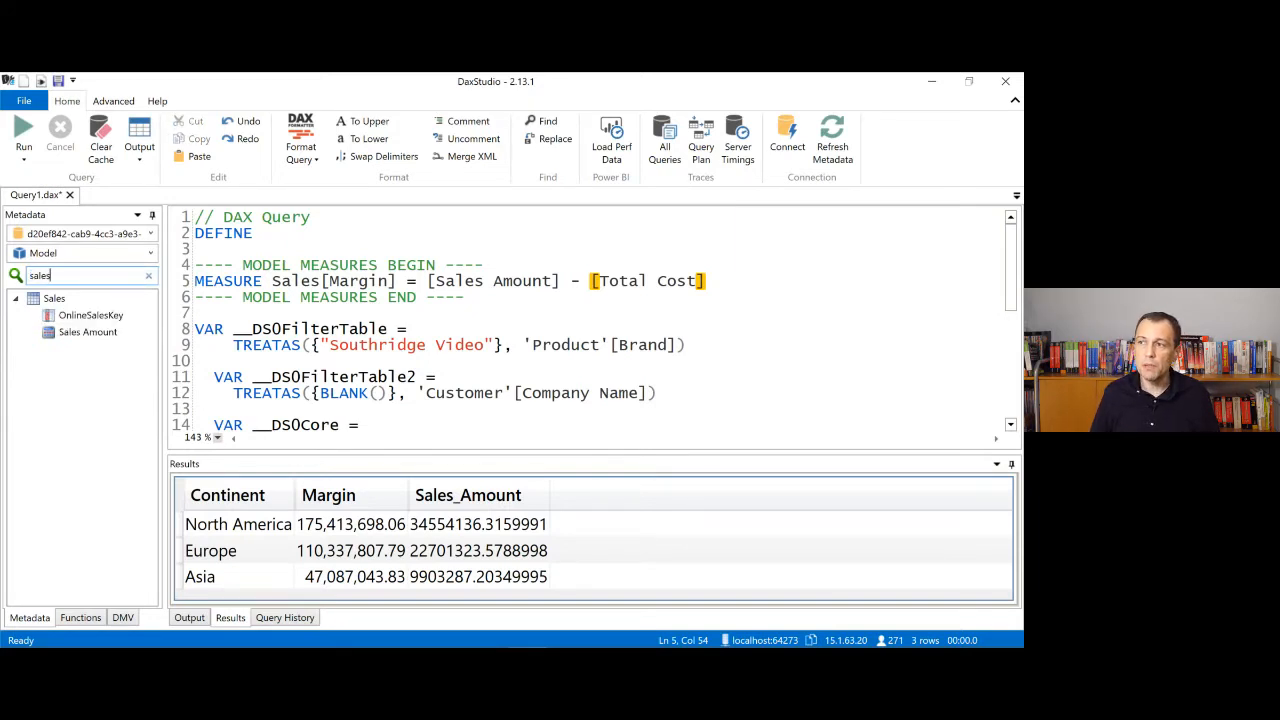
pyautogui.click(106, 334)
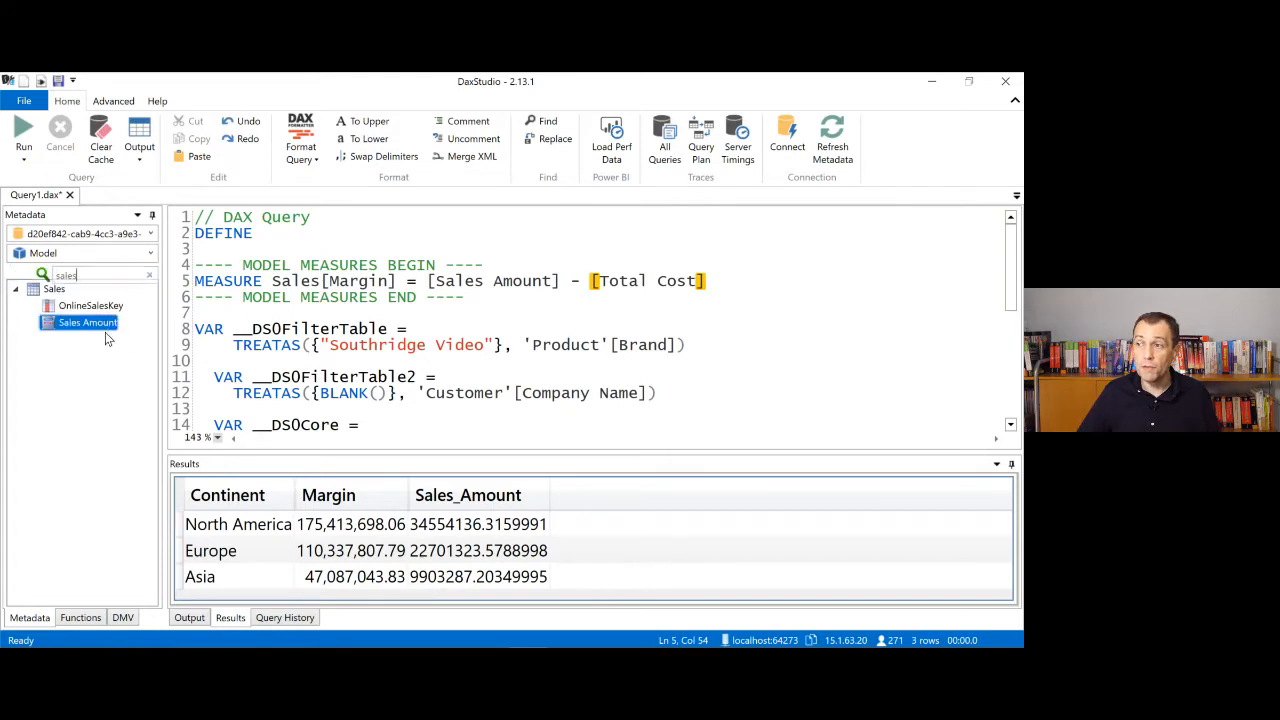
pyautogui.rightClick(97, 314)
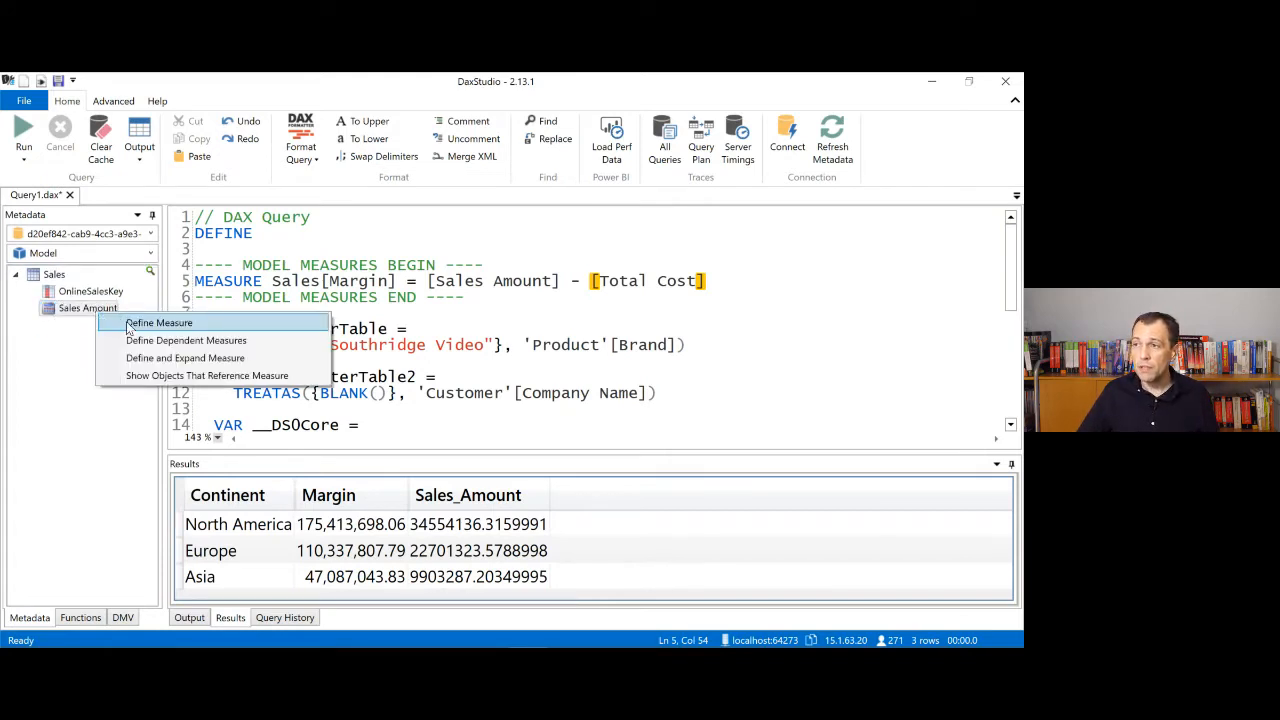
pyautogui.click(128, 324)
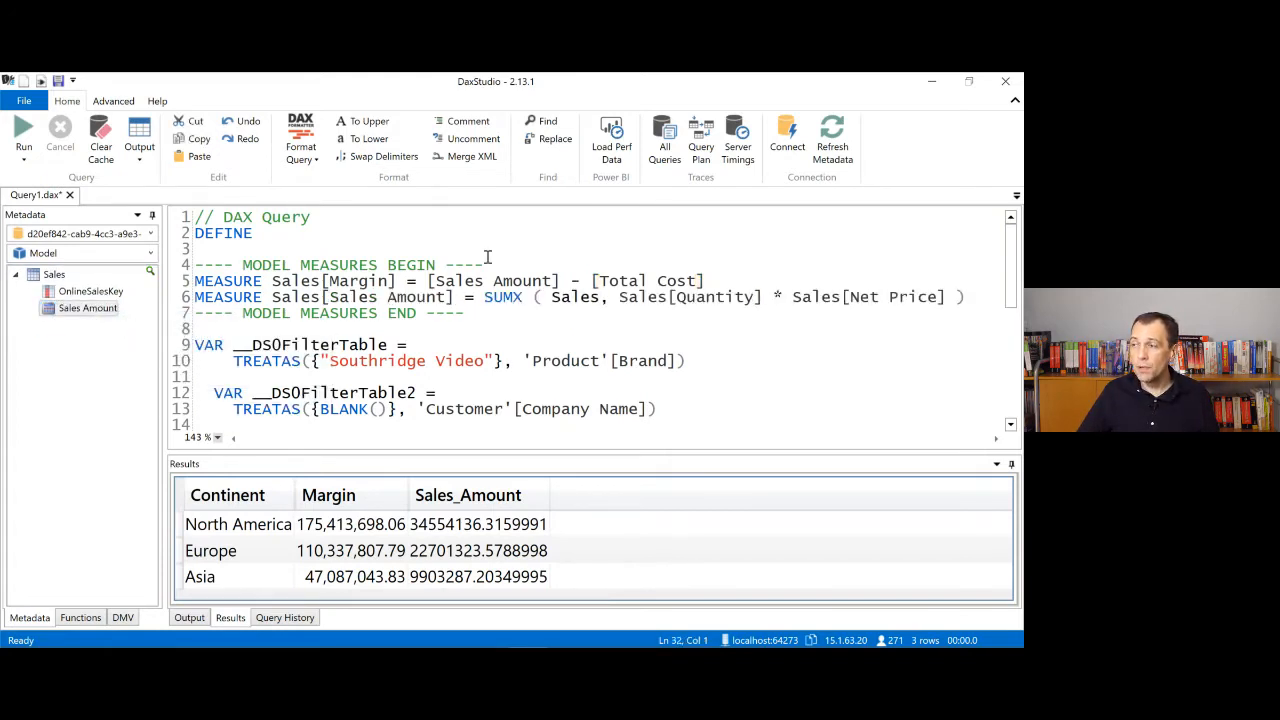
# Step: Delete the whole model measures block, including its BEGIN and END comment lines, from the query
pyautogui.moveTo(505, 312); pyautogui.dragTo(185, 267)
pyautogui.press('Delete')
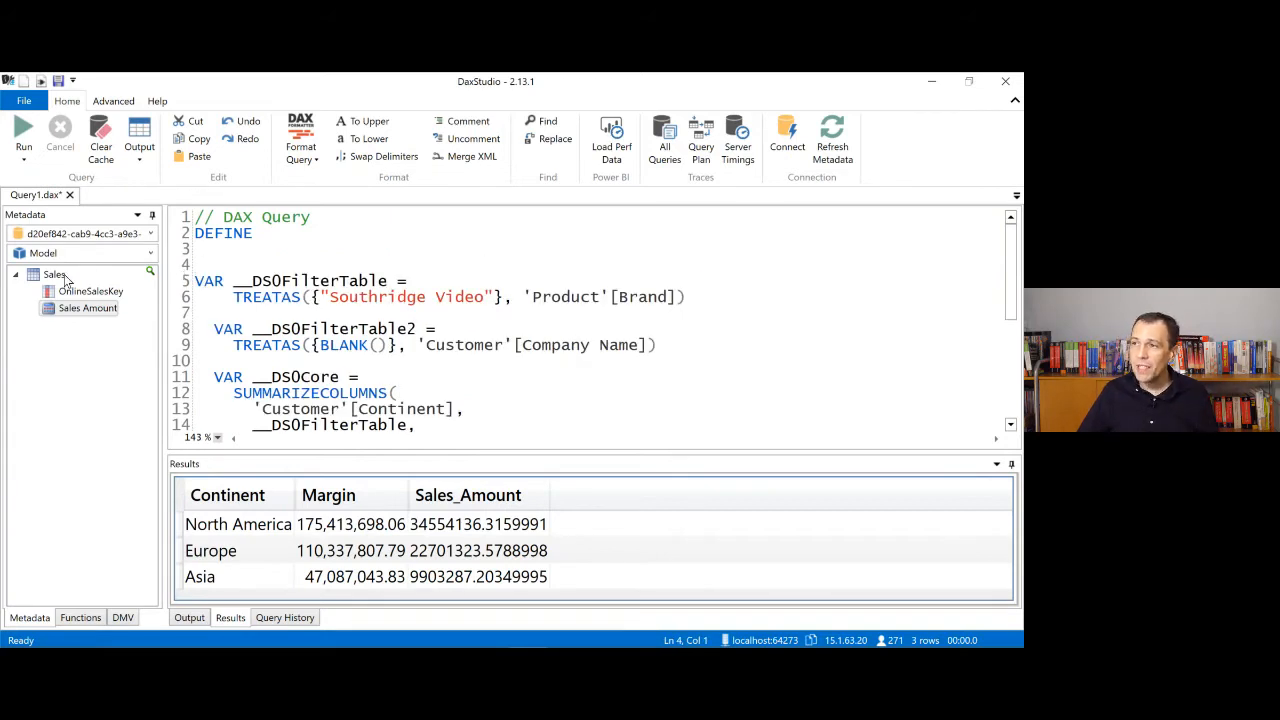
# Step: Search the model metadata for "margin" and define the Margin measure together with its dependent measures in the query
pyautogui.click(150, 271)
pyautogui.write('sales')
pyautogui.doubleClick(32, 277)
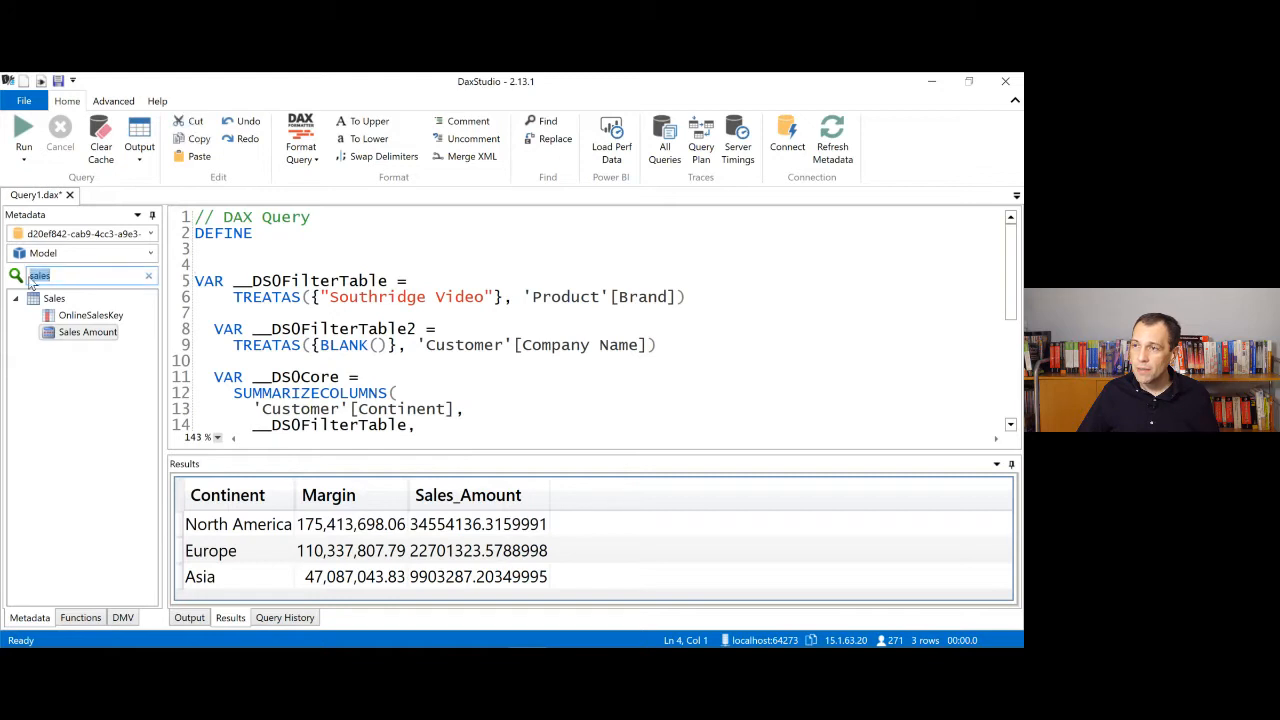
pyautogui.write('margin')
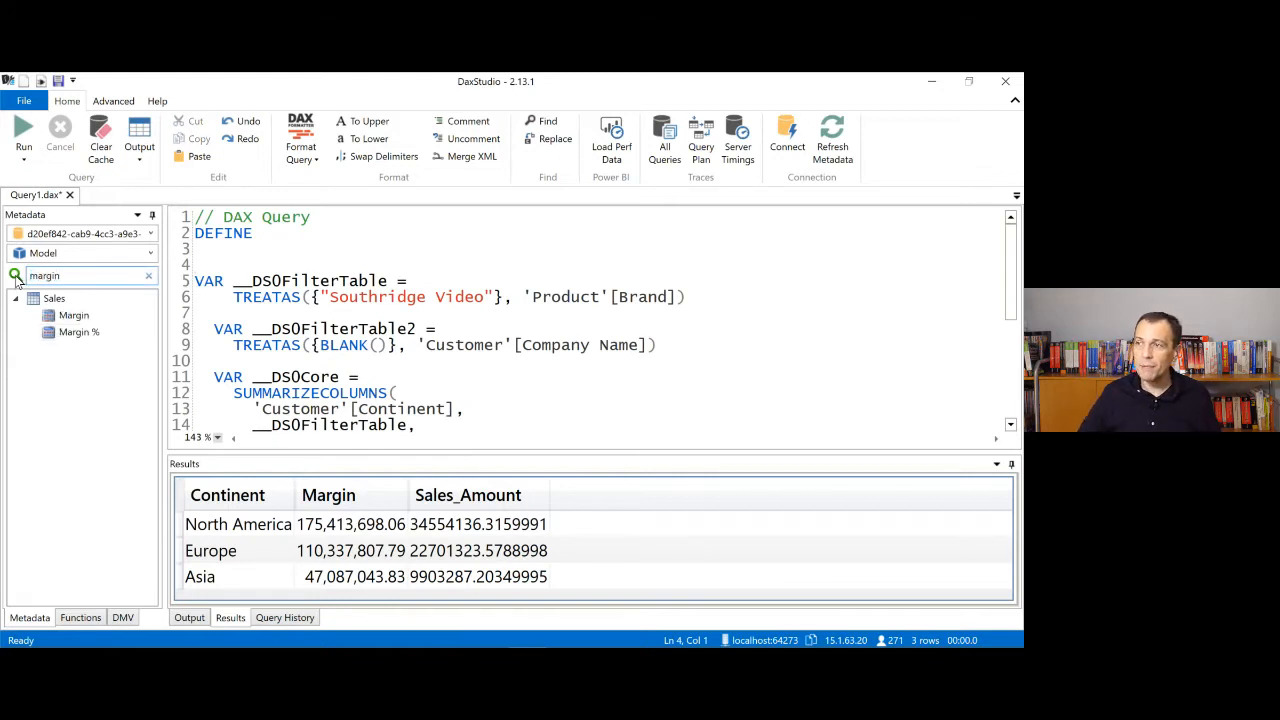
pyautogui.click(56, 315)
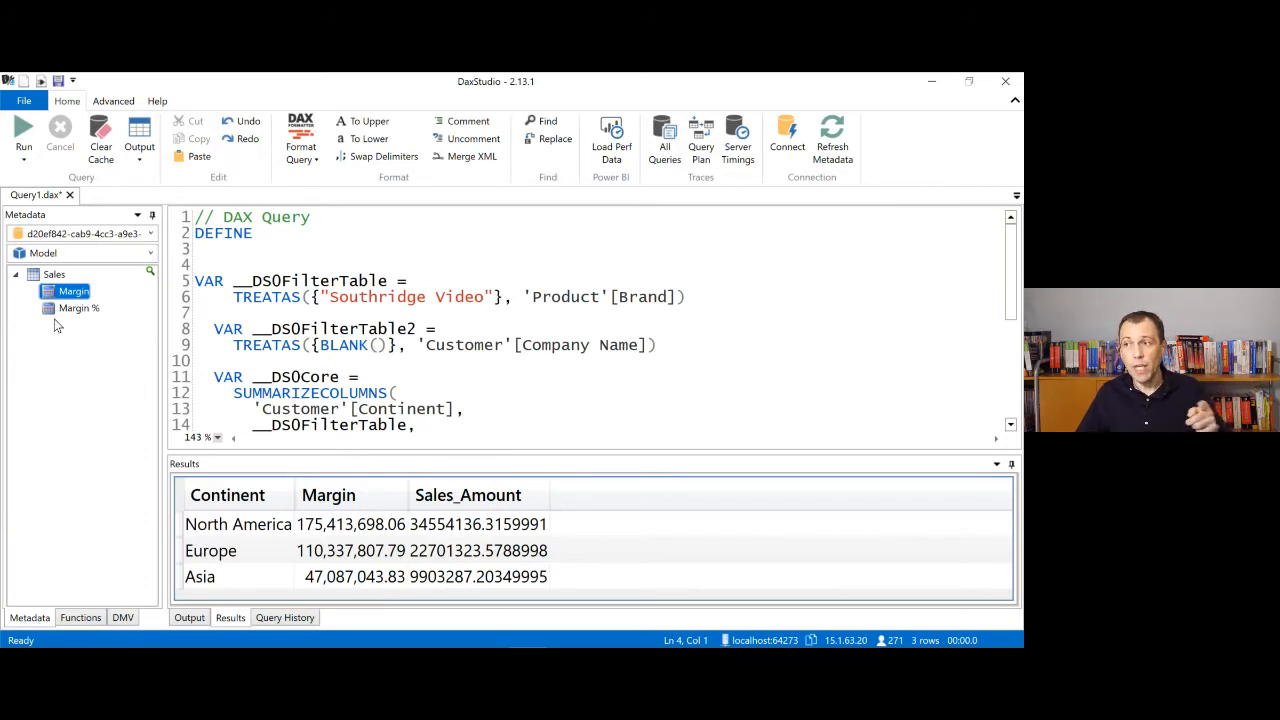
pyautogui.rightClick(74, 297)
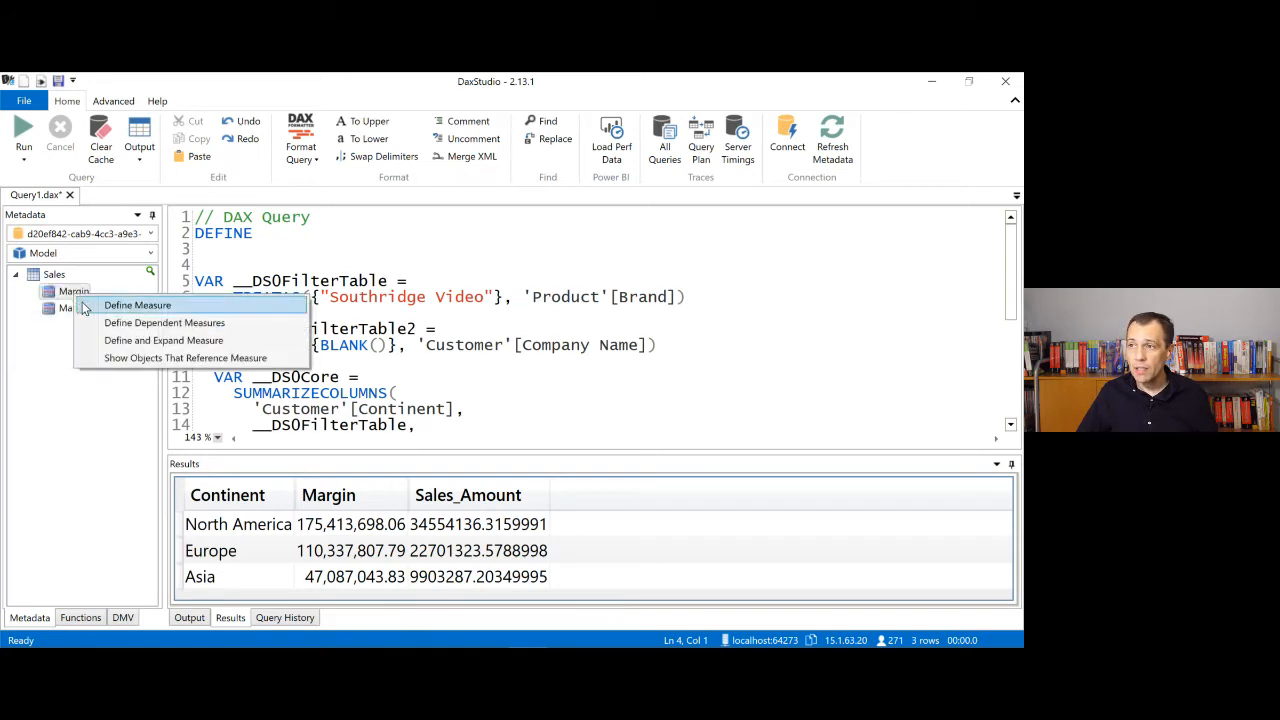
pyautogui.click(235, 324)
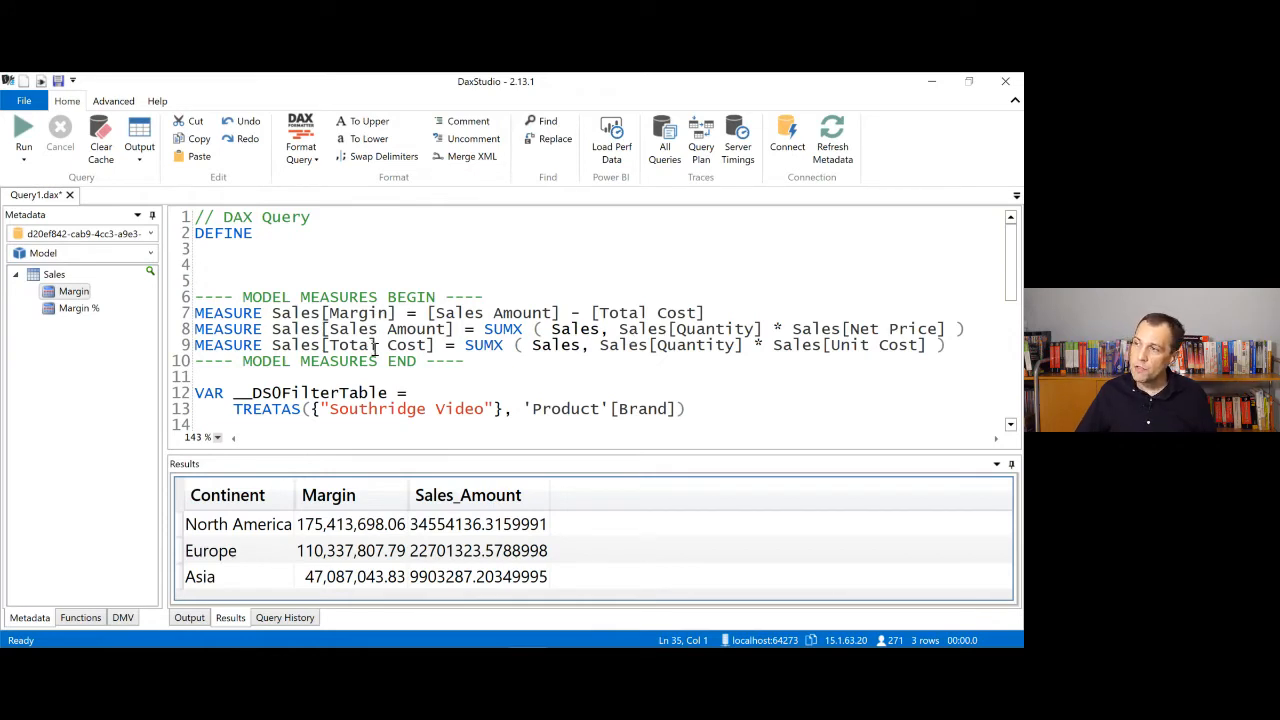
# Step: Delete the model measures block containing Margin, Sales Amount and Total Cost from the query
pyautogui.moveTo(370, 365); pyautogui.dragTo(193, 281)
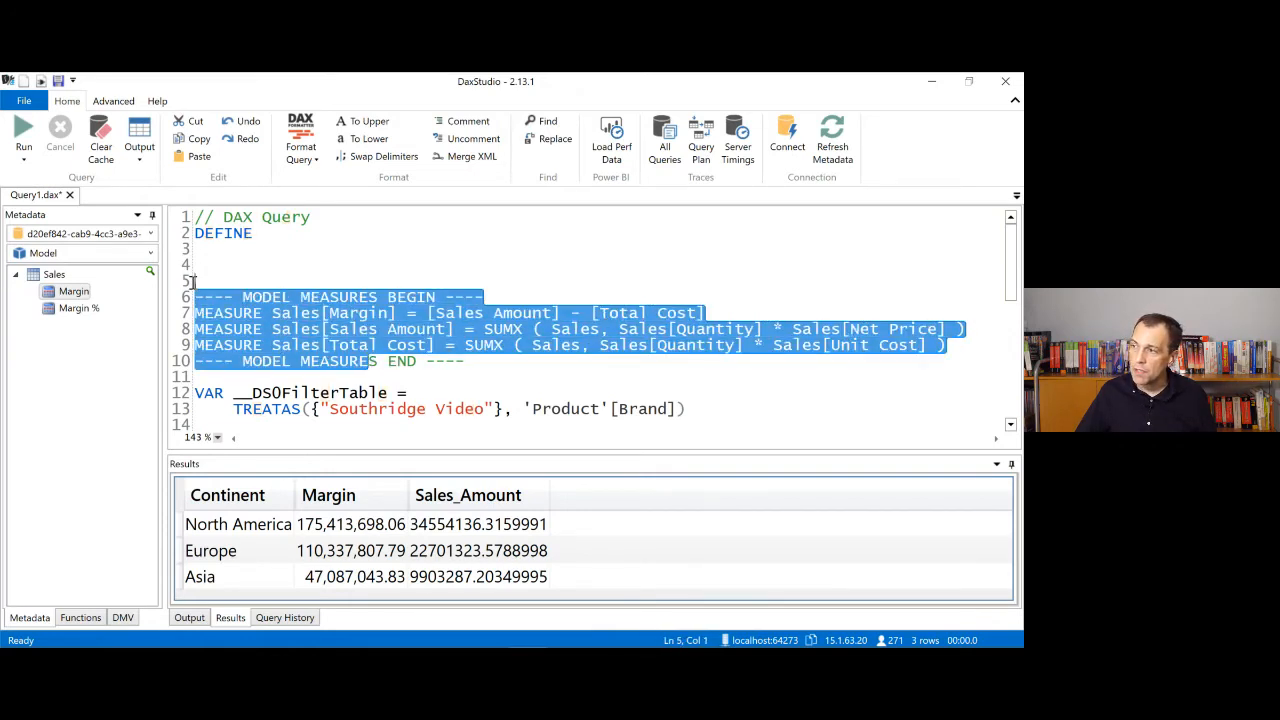
pyautogui.moveTo(535, 372); pyautogui.dragTo(160, 268)
pyautogui.press('Delete')
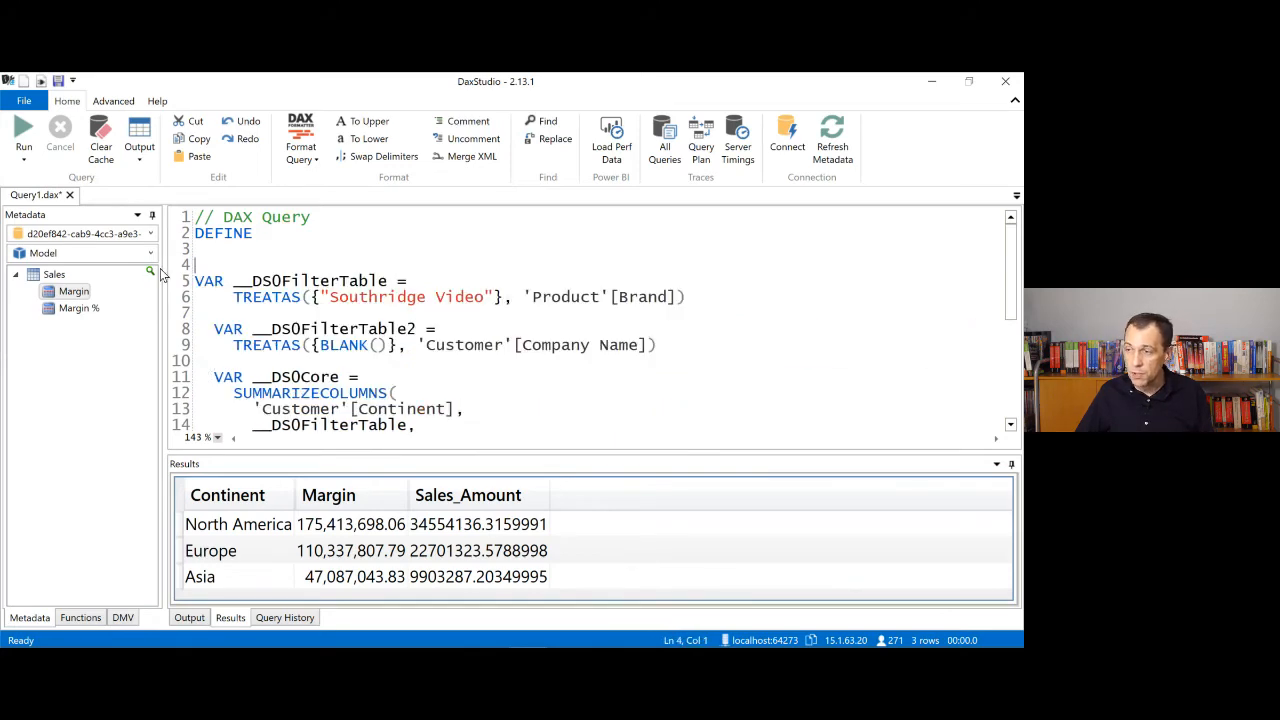
# Step: Define only the Margin % measure in the query, without its dependent measures
pyautogui.click(94, 307)
pyautogui.rightClick(94, 307)
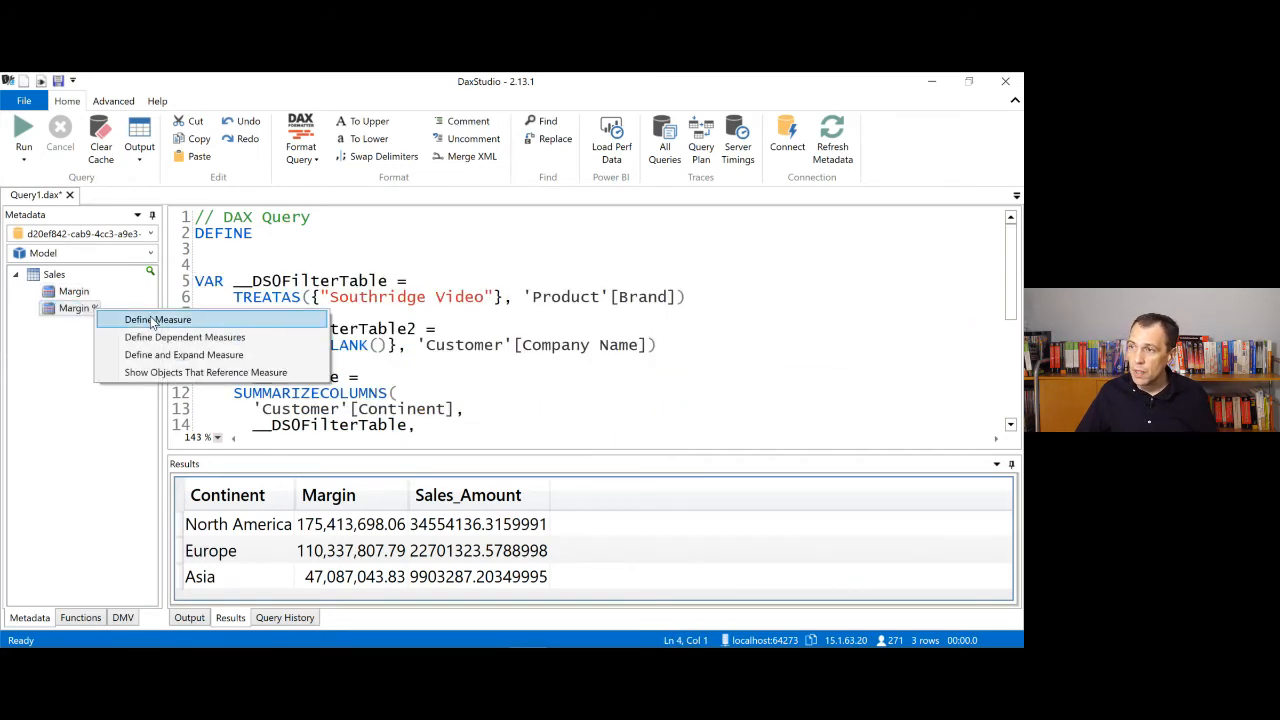
pyautogui.click(155, 318)
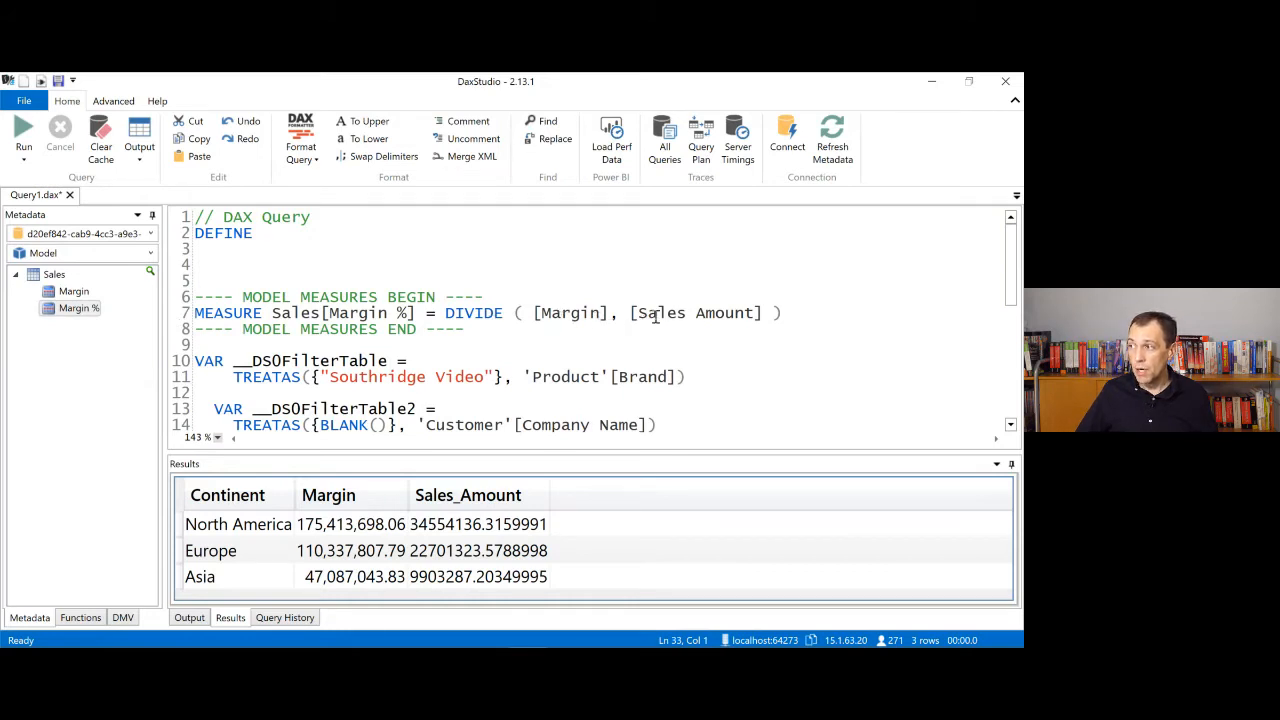
# Step: Replace the single-measure Margin % block in the query with Margin % and all its dependent measures
pyautogui.moveTo(794, 334); pyautogui.dragTo(429, 288)
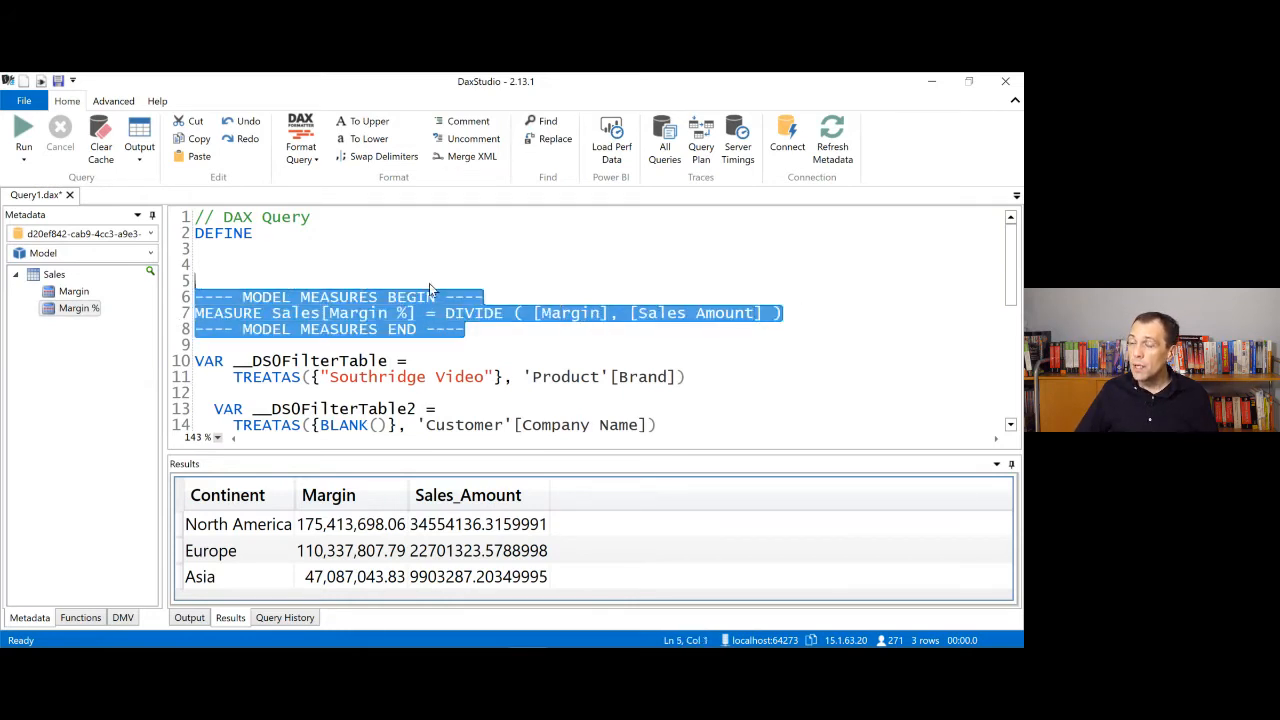
pyautogui.press('Delete')
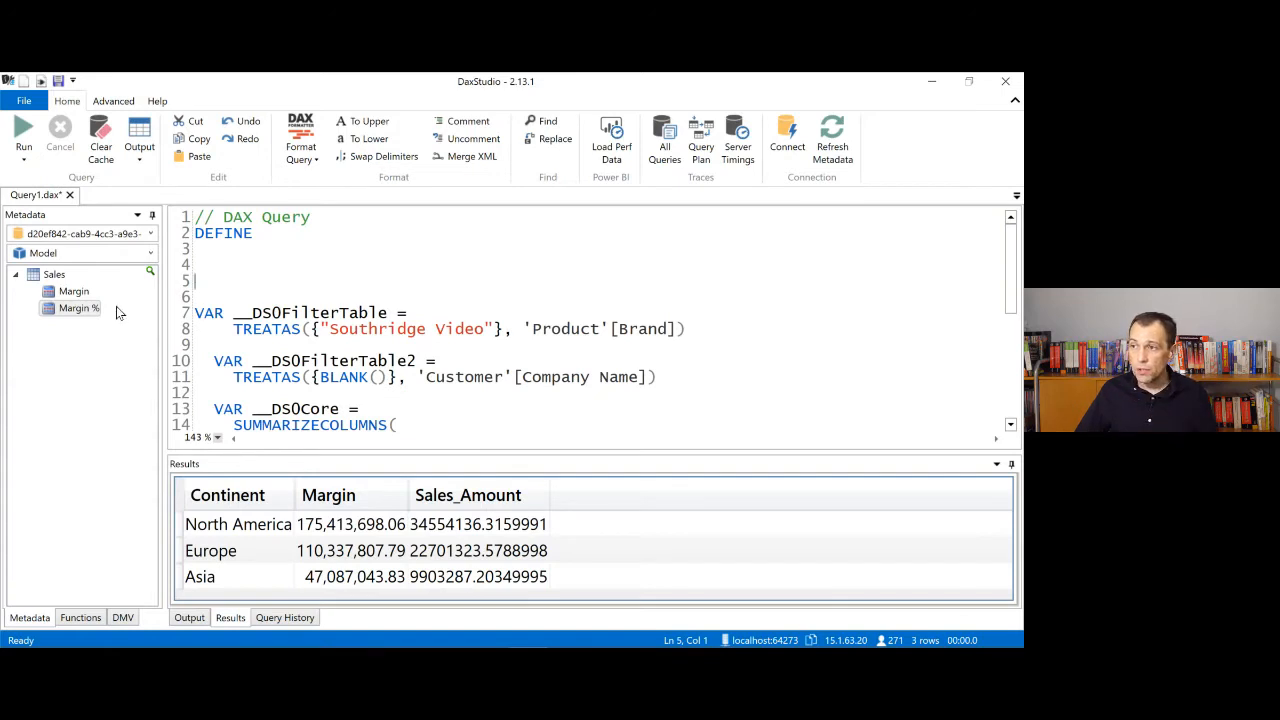
pyautogui.rightClick(83, 313)
pyautogui.click(140, 335)
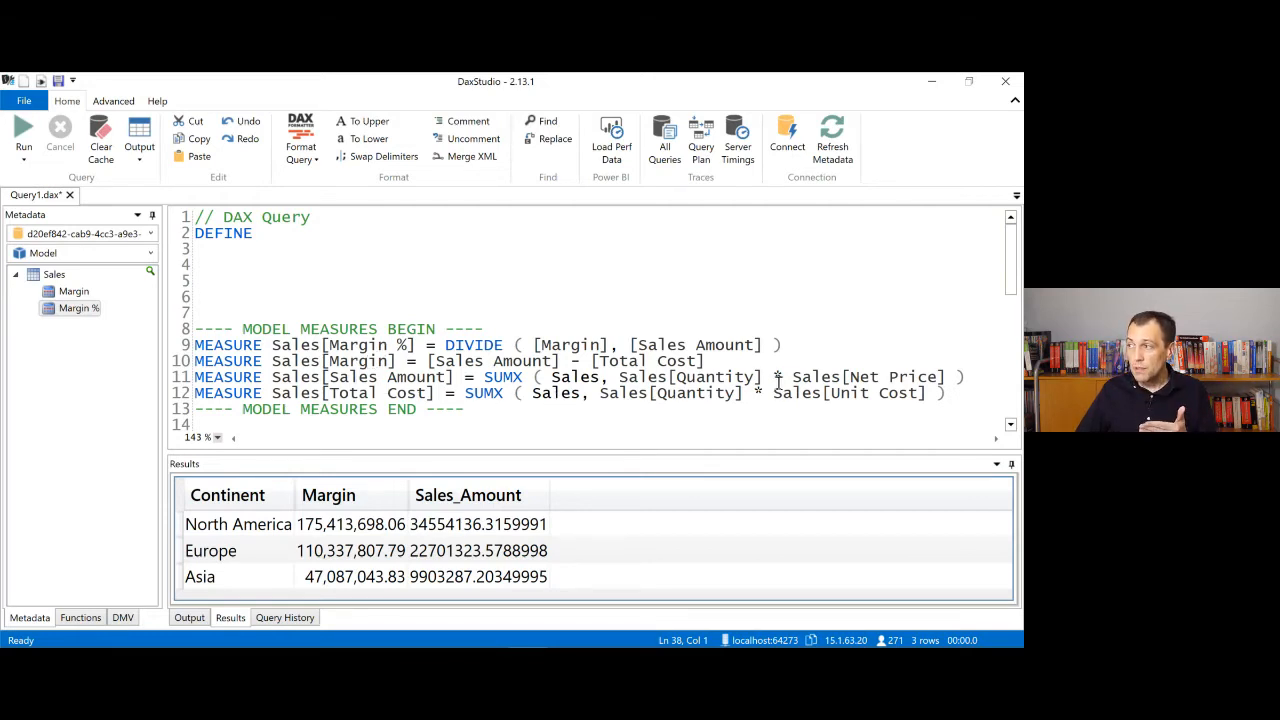
# Step: Change the query's Sales Amount measure to multiply Sales[Quantity] by Sales[Unit Price] and run the query
pyautogui.doubleClick(860, 377)
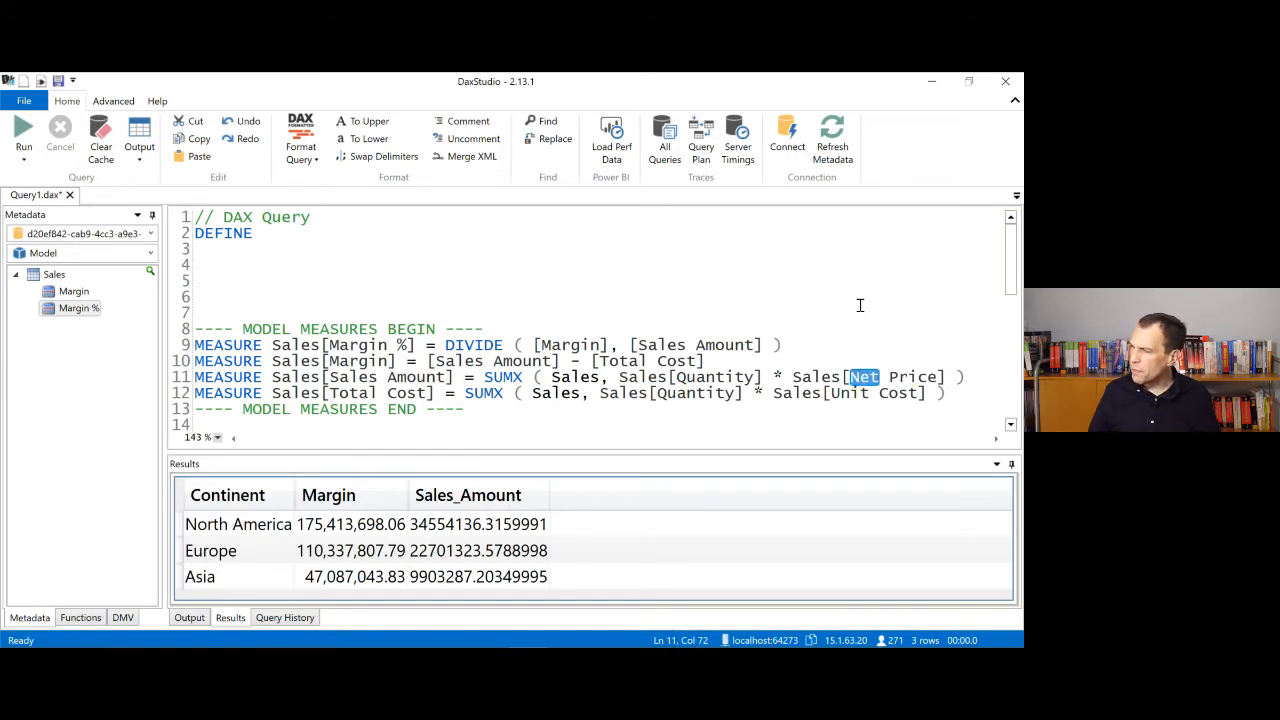
pyautogui.press('Down')
pyautogui.hotkey('ctrl', 'shift', 'Left')
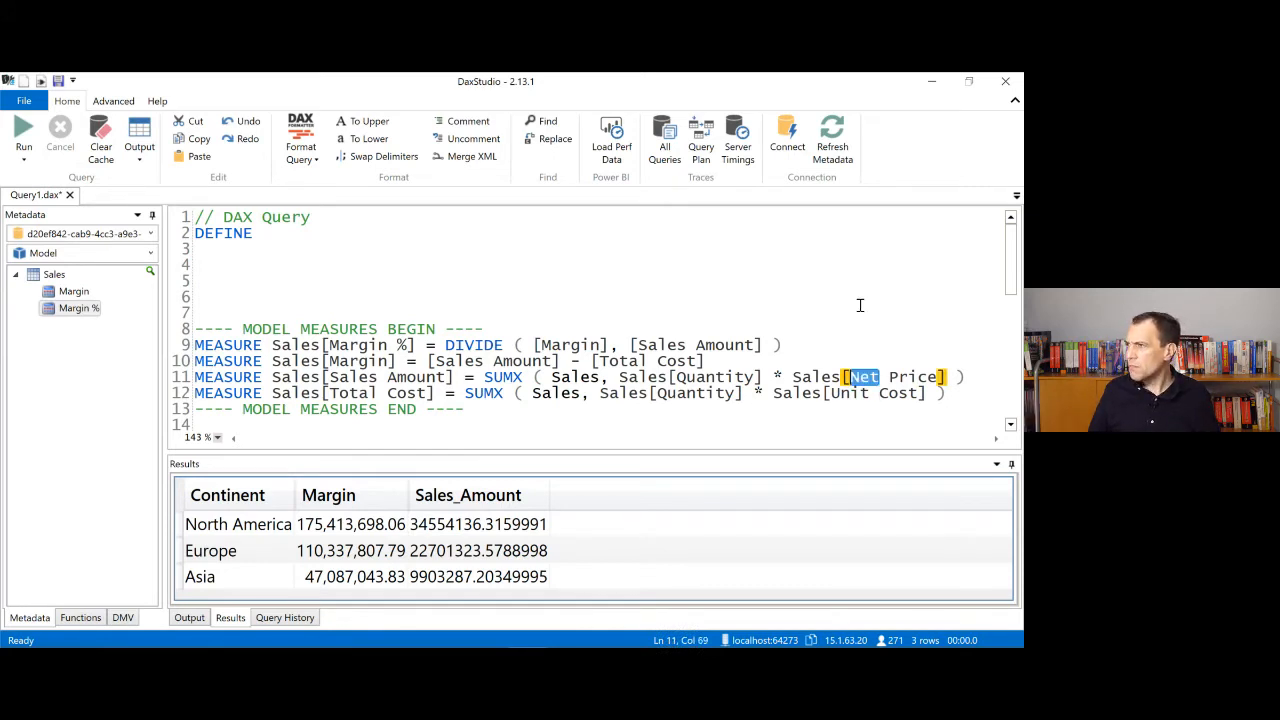
pyautogui.write('Unit')
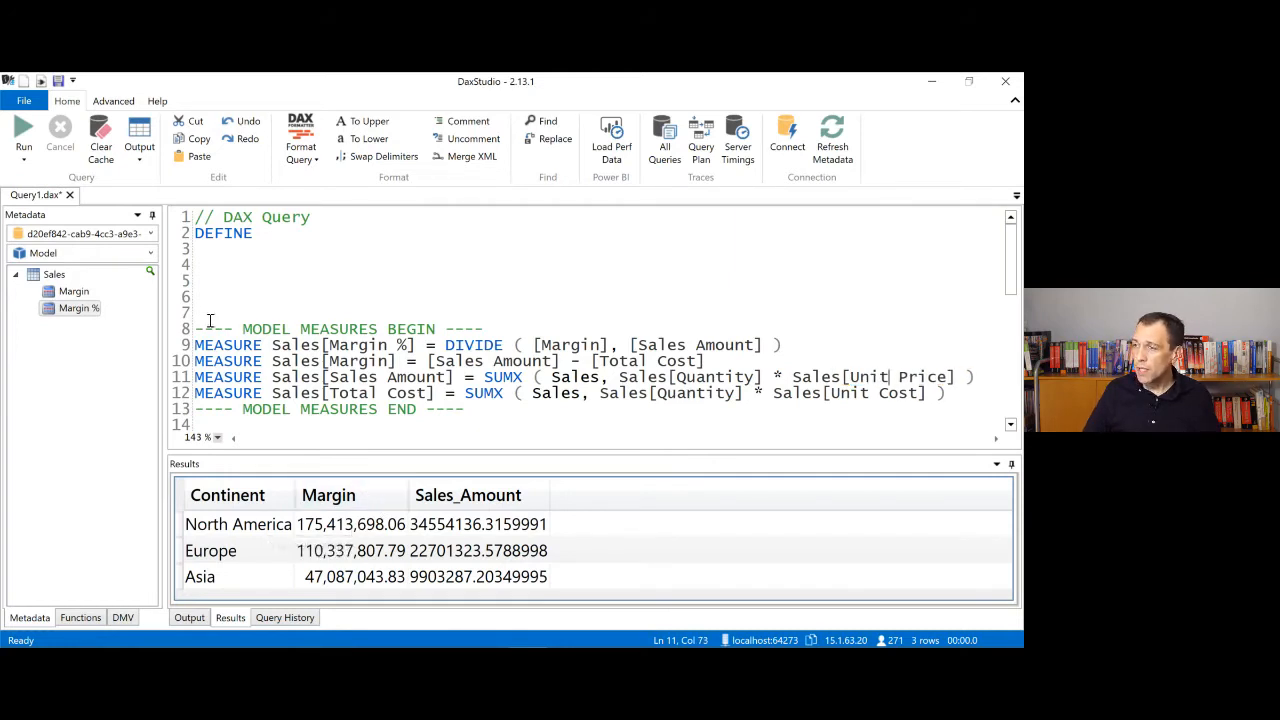
pyautogui.click(25, 130)
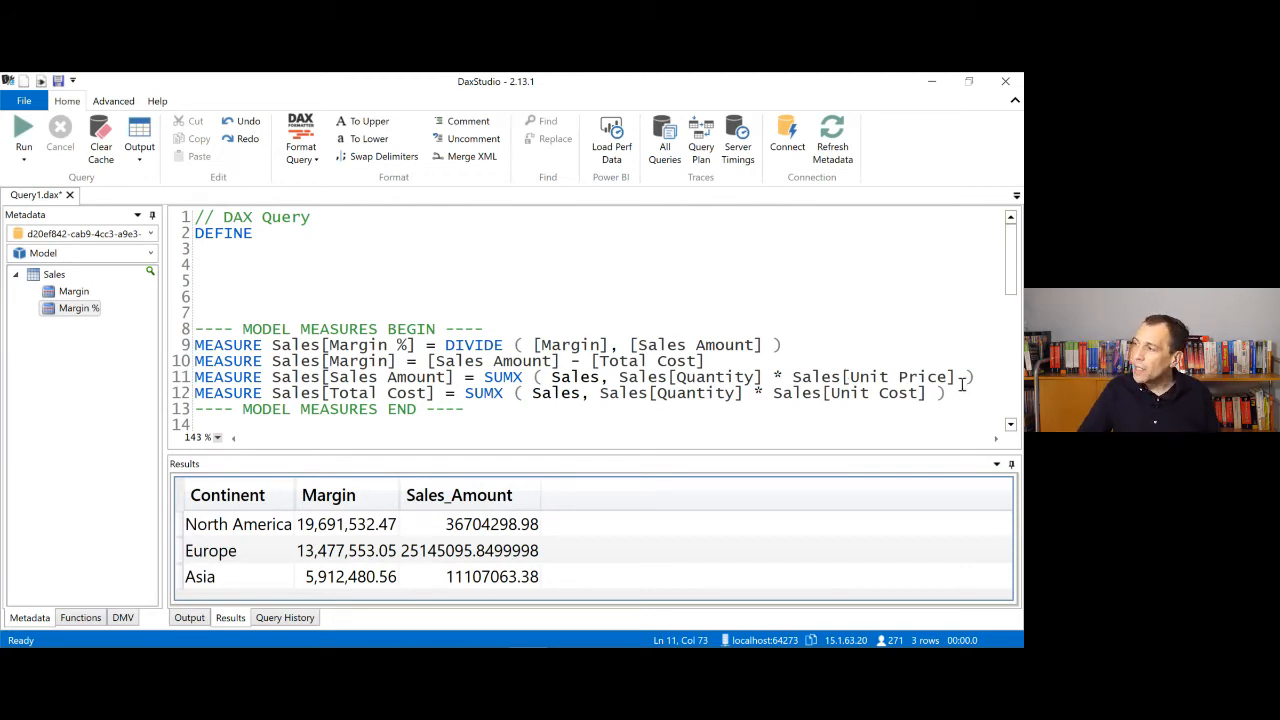
pyautogui.moveTo(972, 377); pyautogui.dragTo(487, 381)
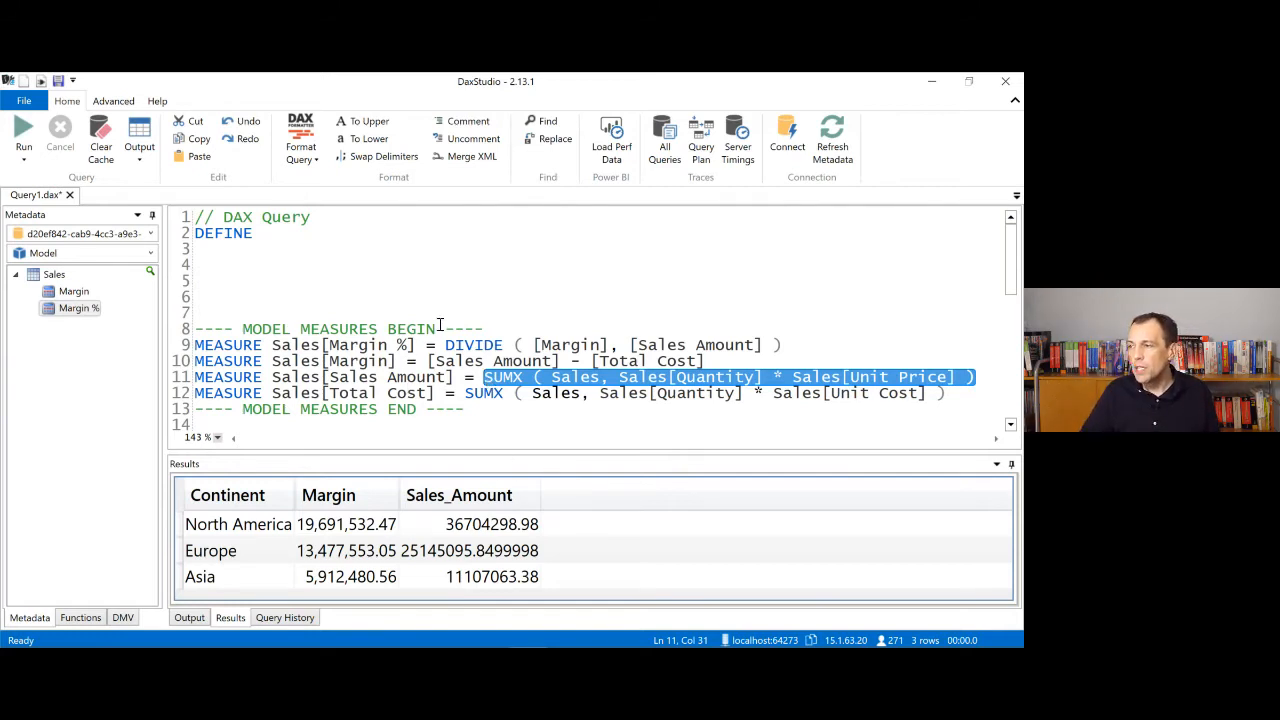
pyautogui.click(409, 290)
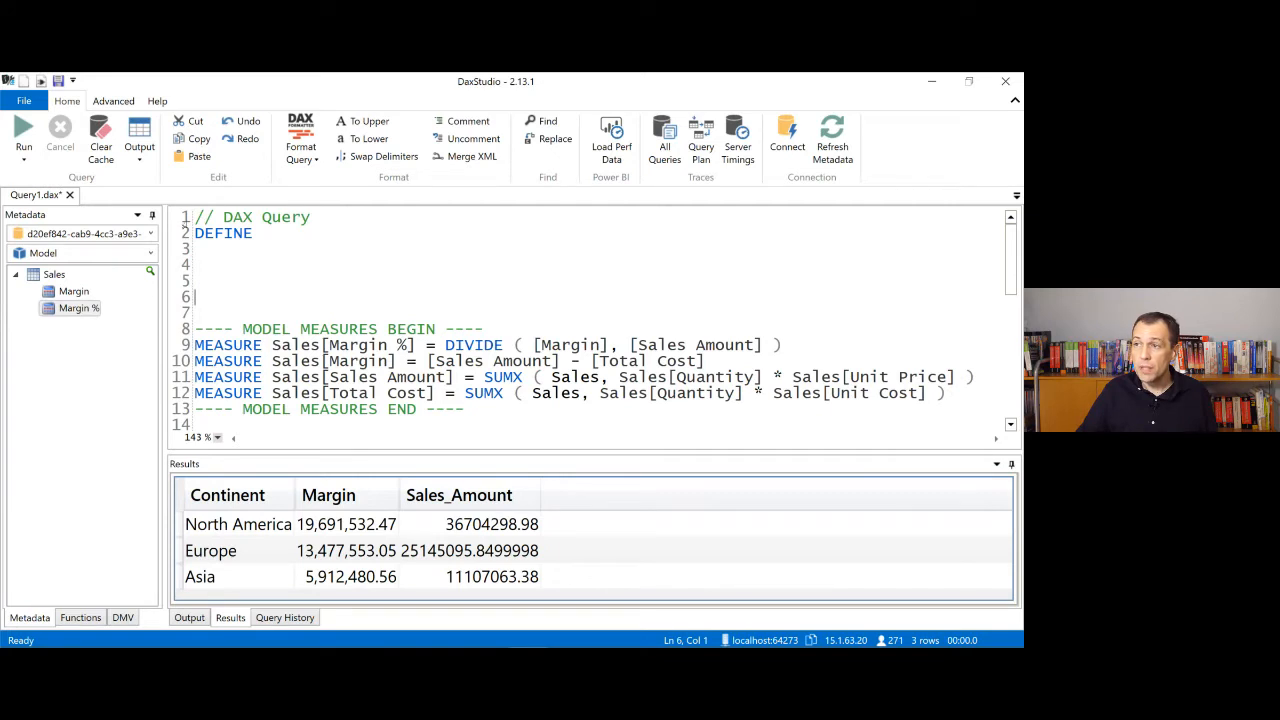
# Step: Clear the metadata search and examine the statistics and sample data of the Customer table's Gender and Phone columns
pyautogui.click(150, 272)
pyautogui.write('margin')
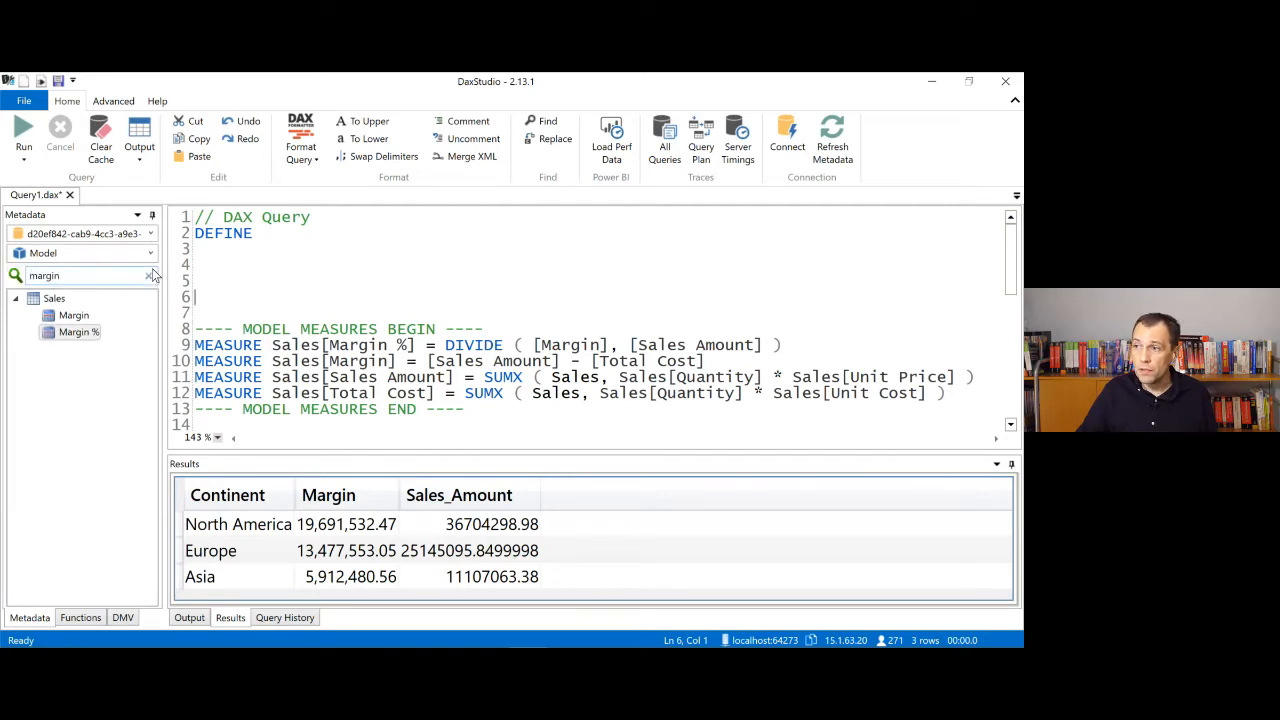
pyautogui.click(150, 278)
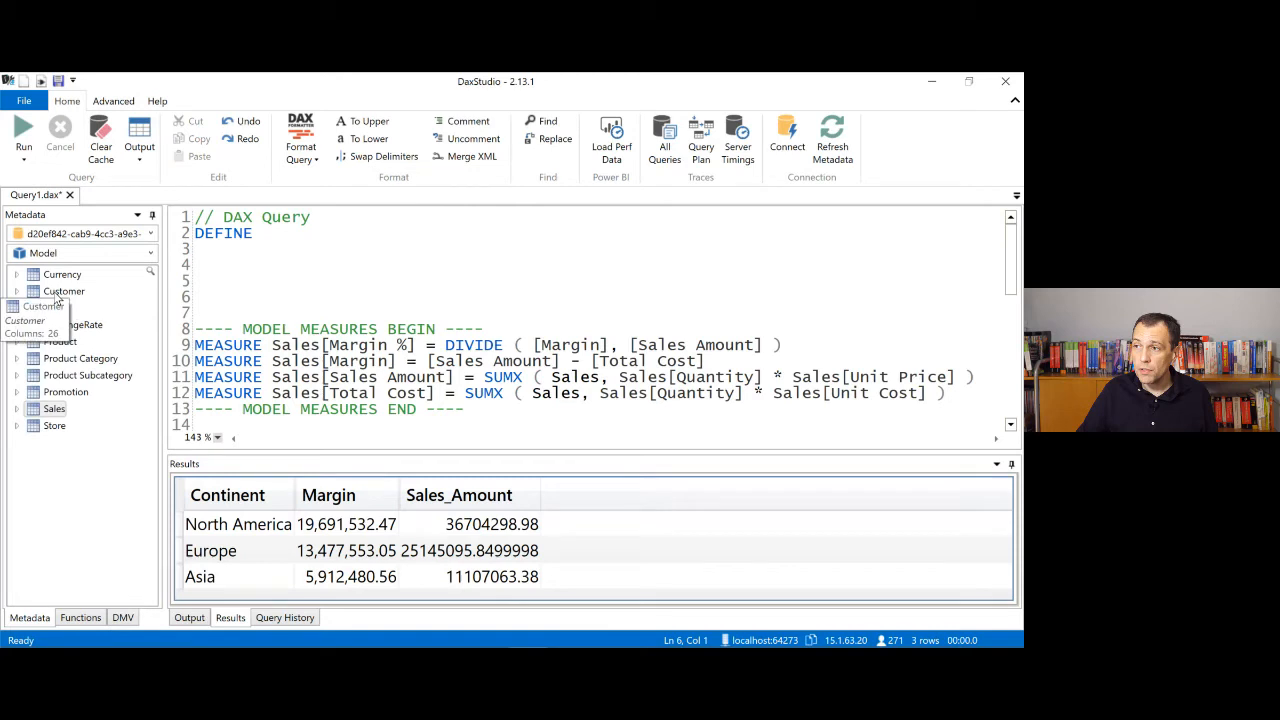
pyautogui.click(17, 292)
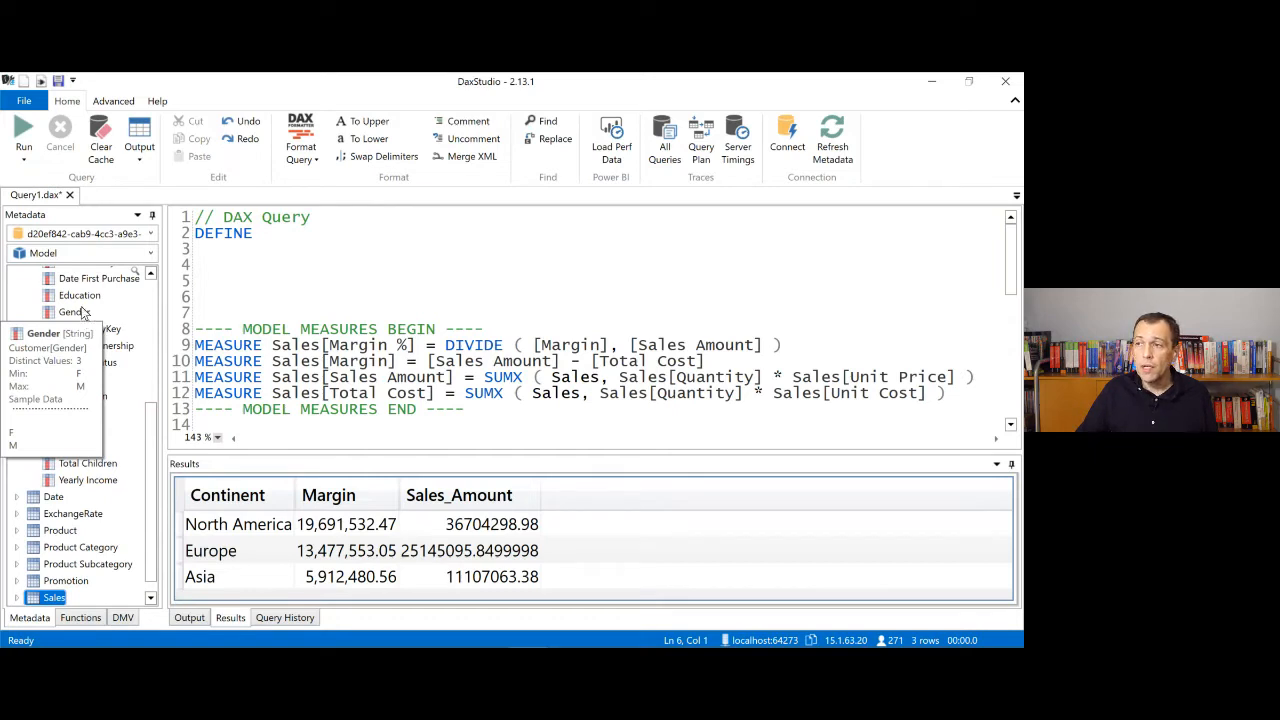
pyautogui.moveTo(86, 303)
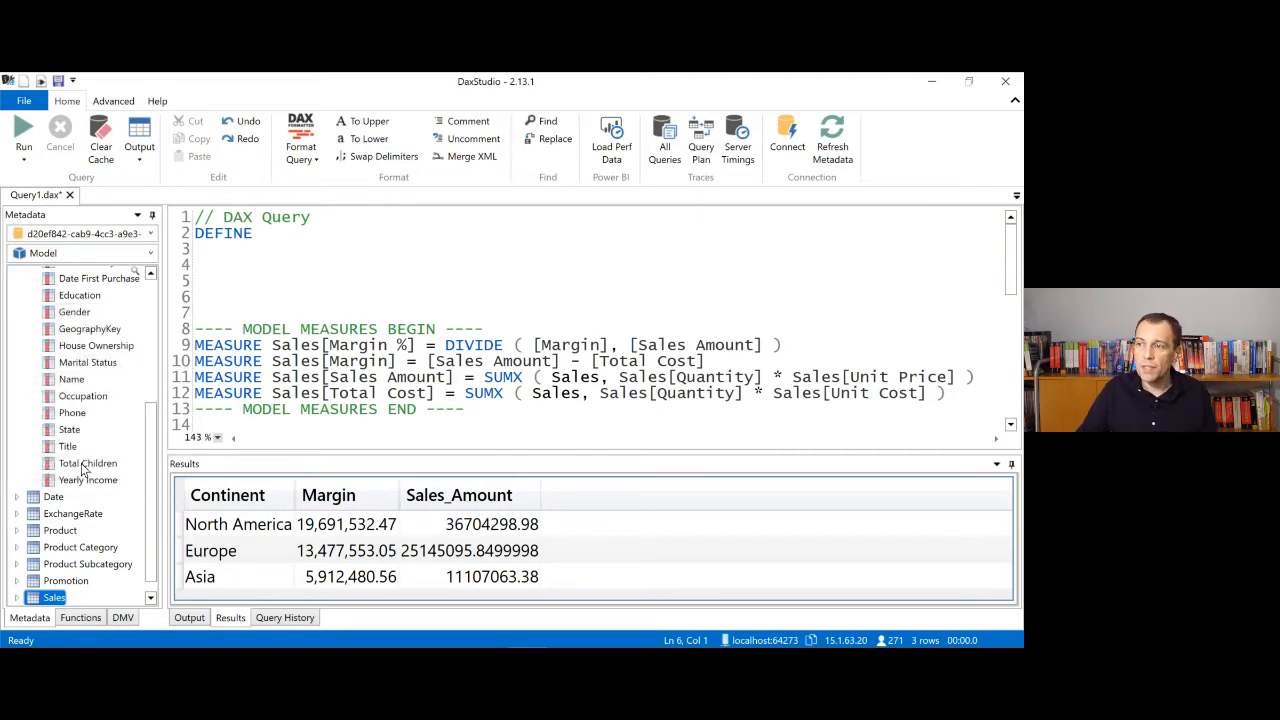
pyautogui.moveTo(80, 421)
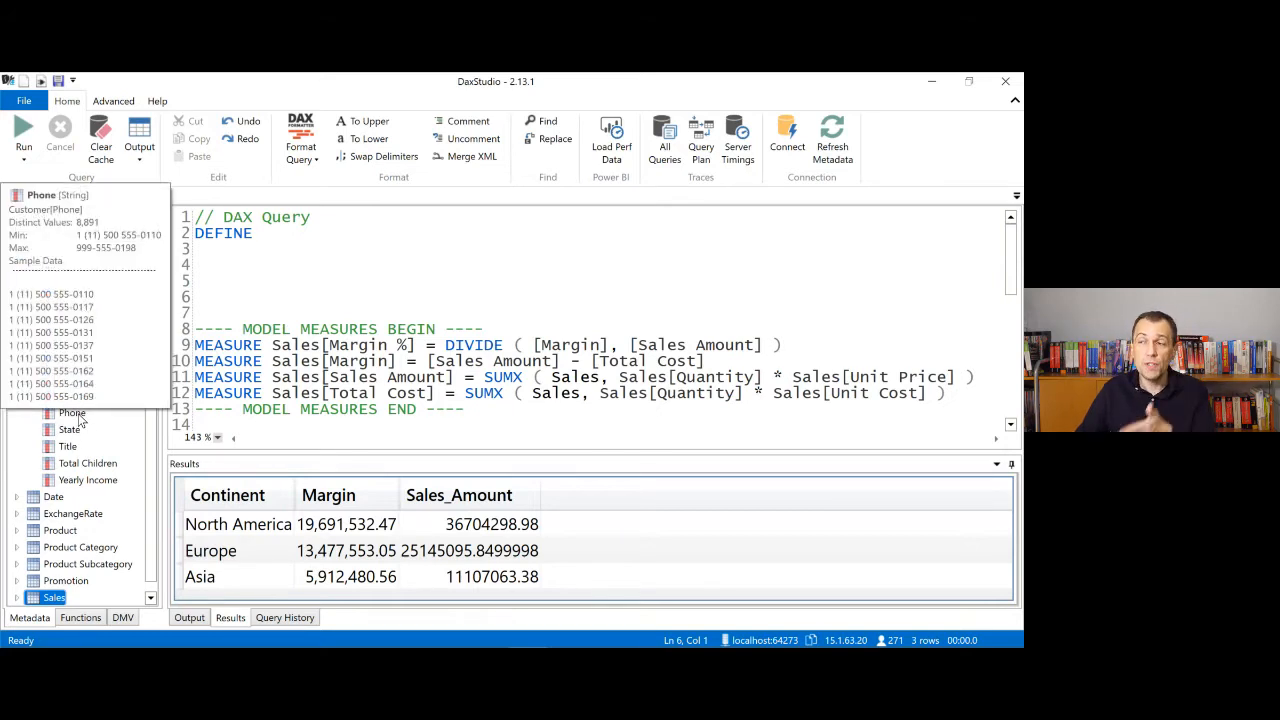
# Step: Delete all the text of the current query, leaving the editor empty
pyautogui.click(424, 311)
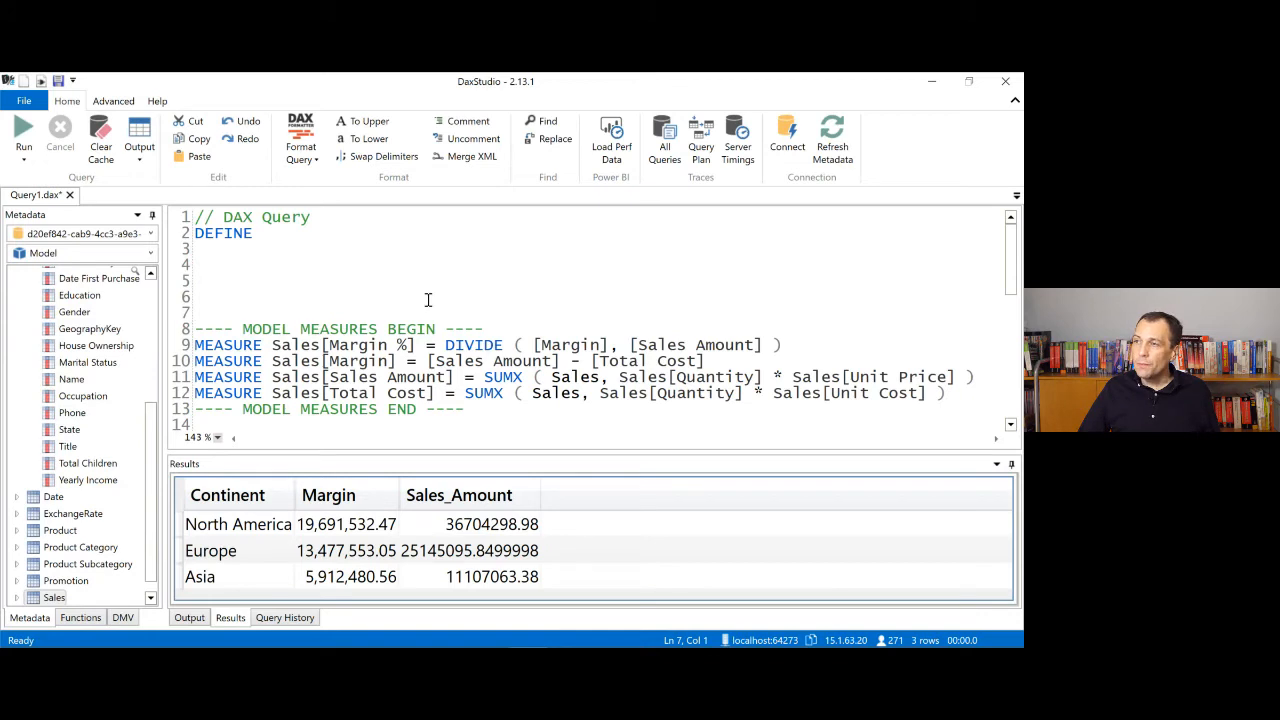
pyautogui.hotkey('ctrl', 'a')
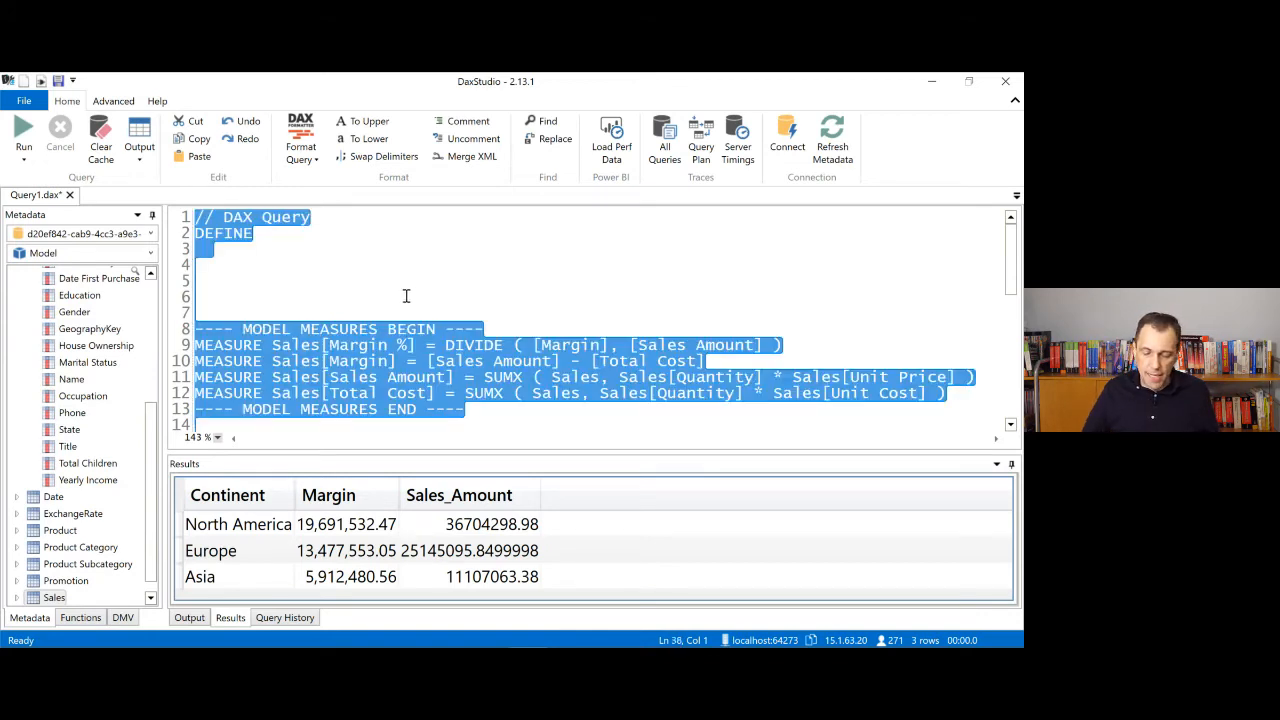
pyautogui.press('Delete')
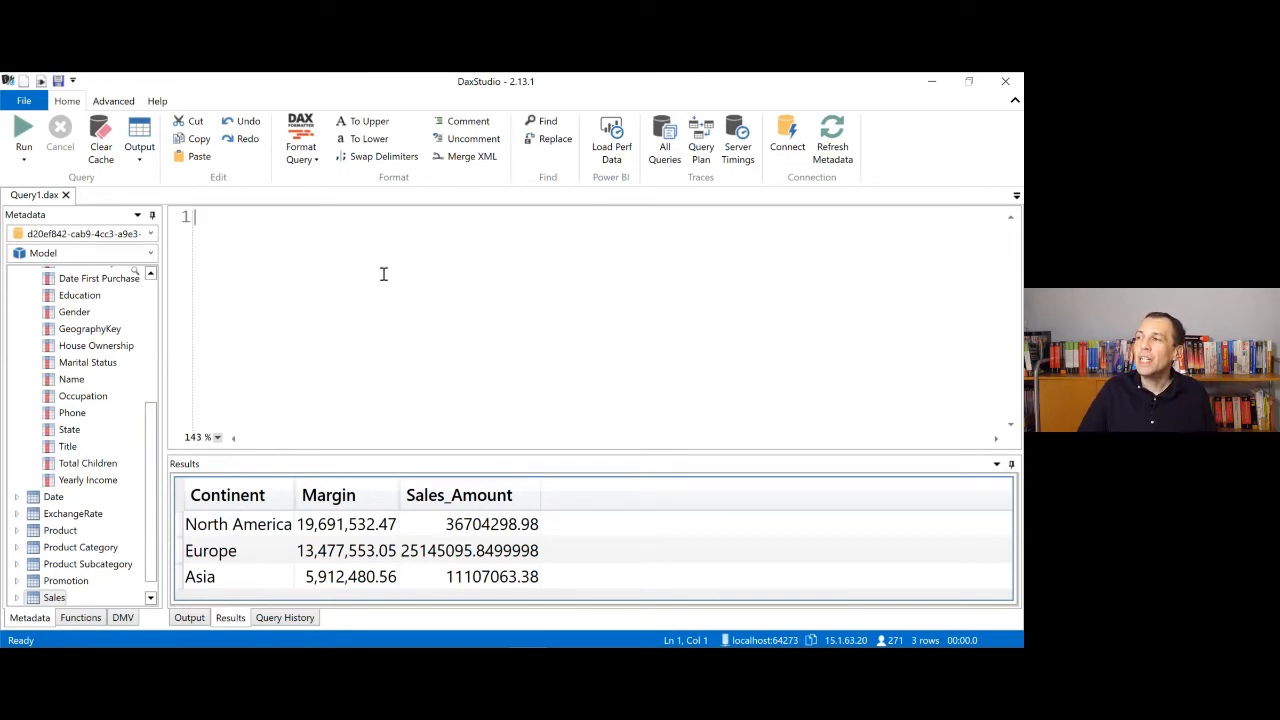
# Step: Enable the preview features Show Query Builder Button, Show Key Bindings and Show Benchmark Button in the options, and open the Query Builder
pyautogui.click(113, 101)
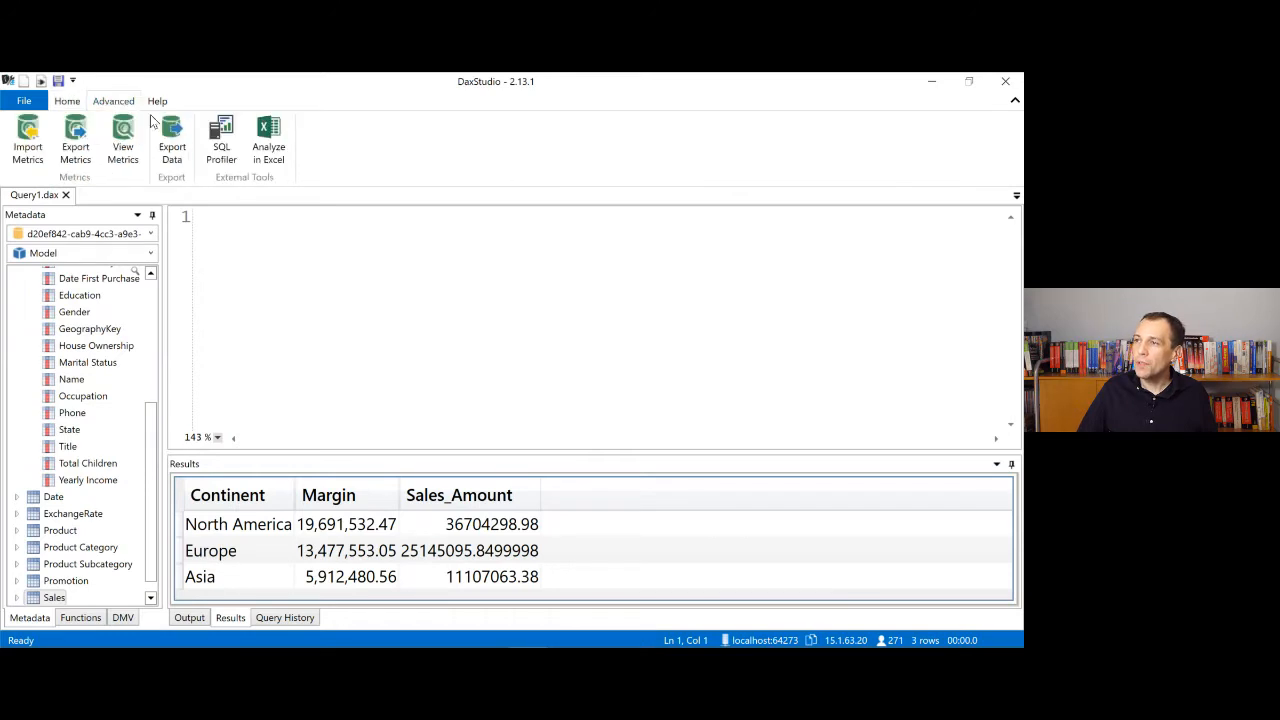
pyautogui.click(67, 101)
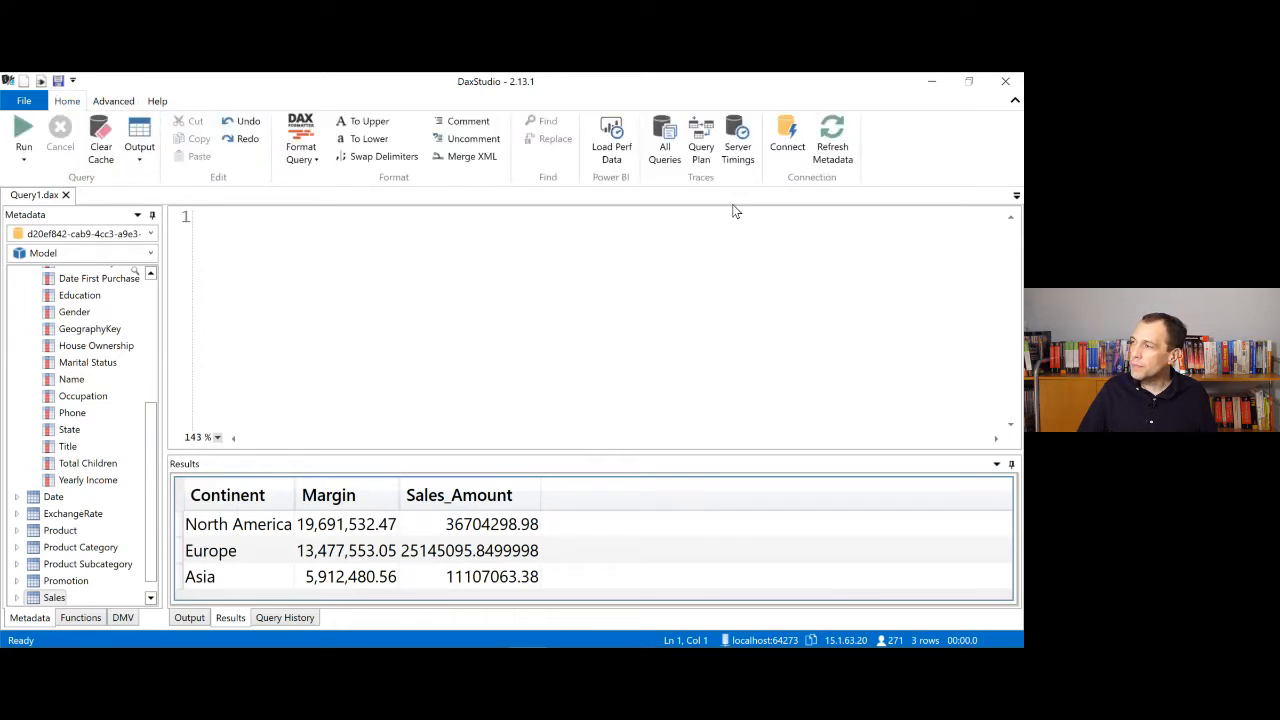
pyautogui.click(25, 102)
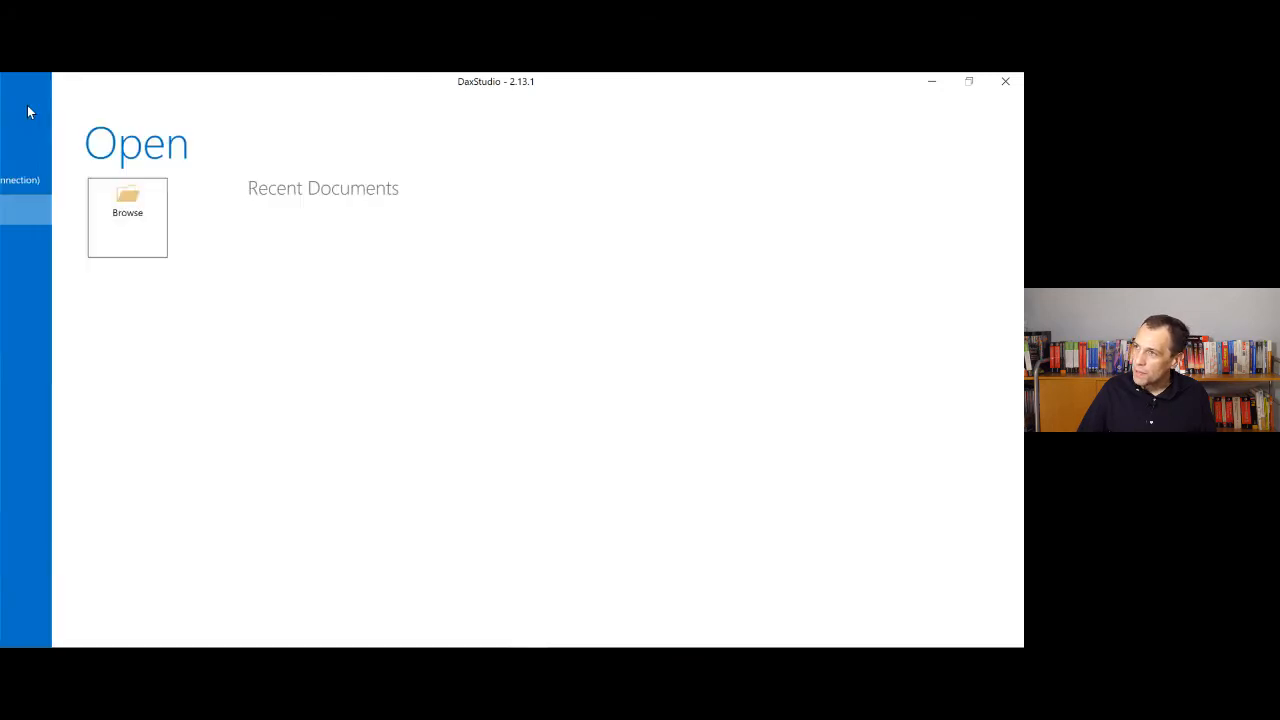
pyautogui.click(82, 302)
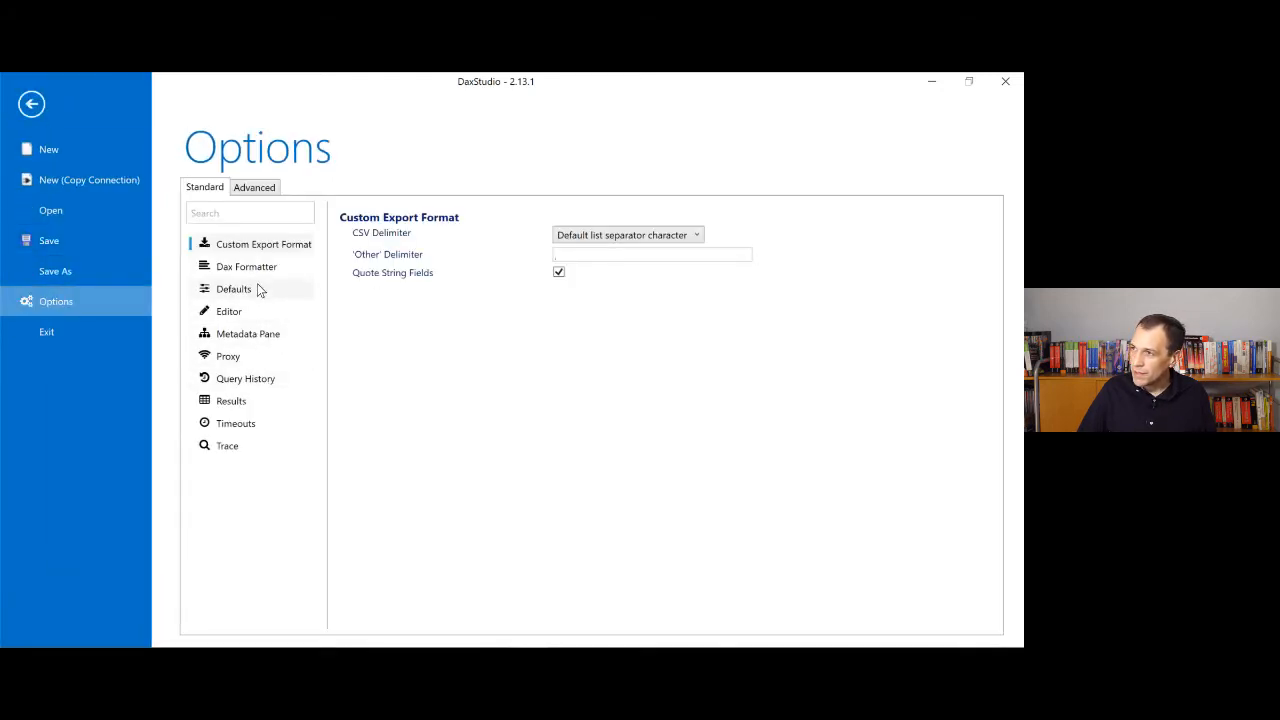
pyautogui.click(248, 191)
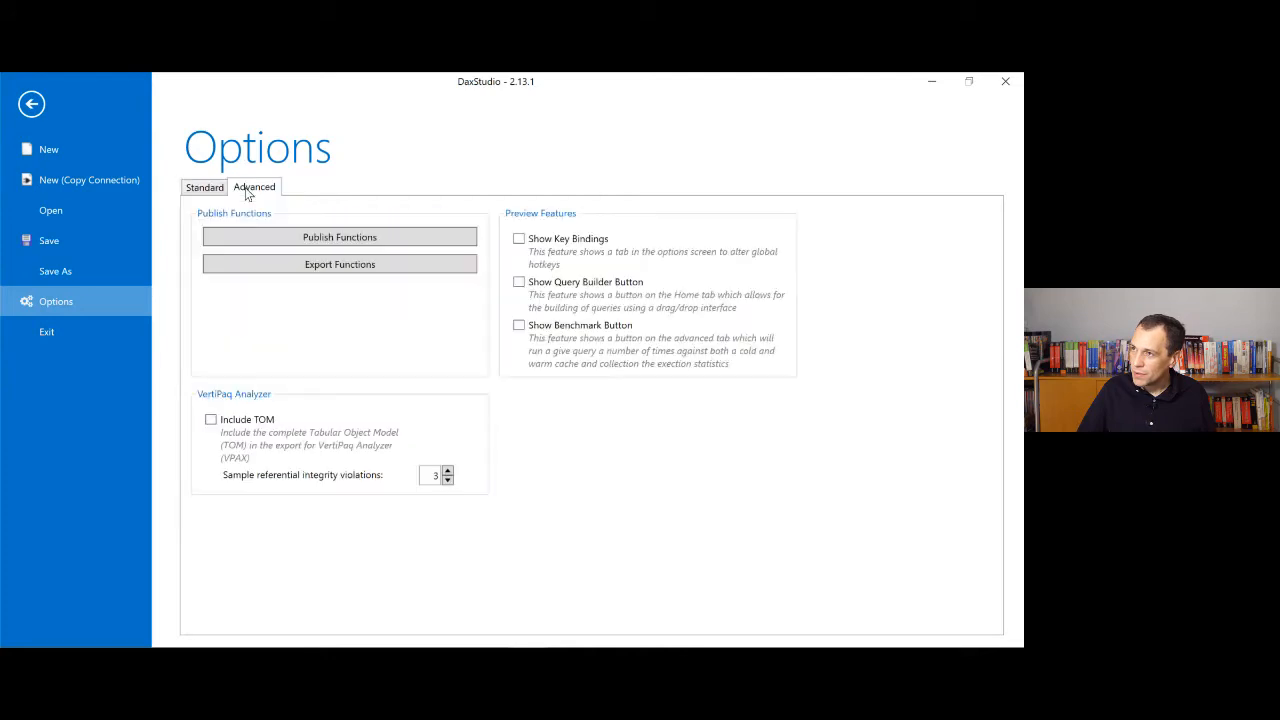
pyautogui.click(636, 284)
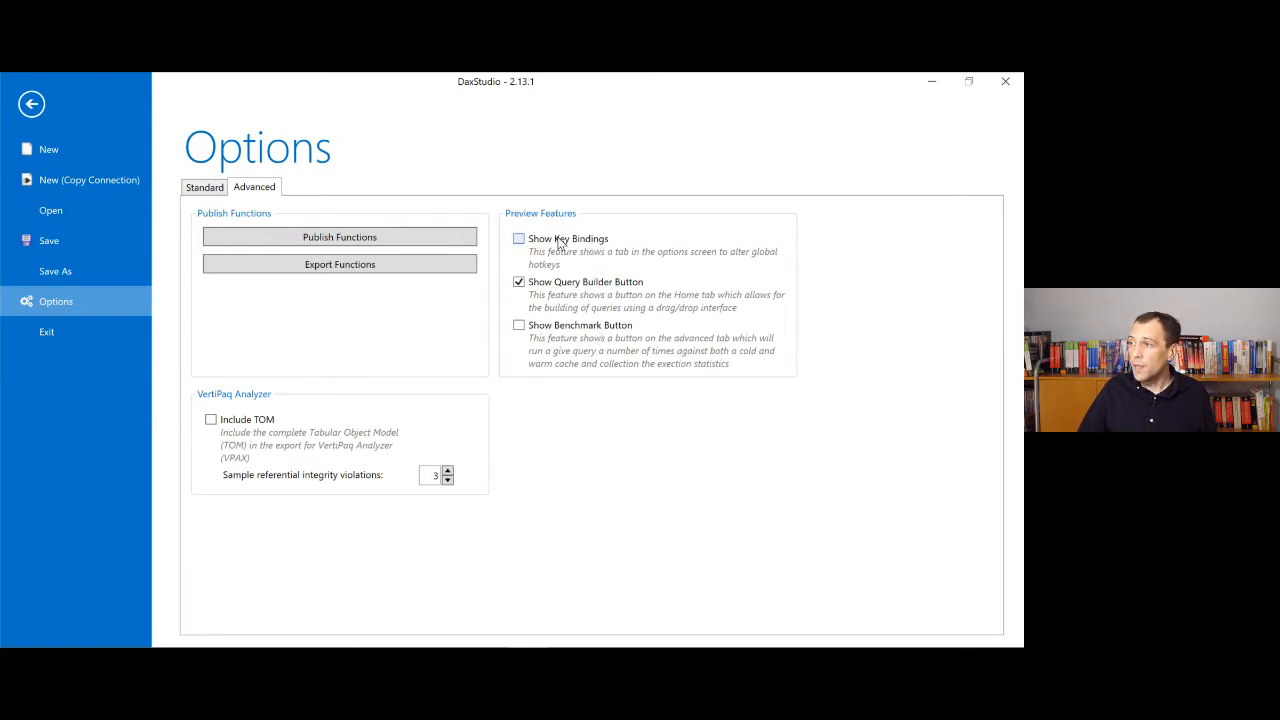
pyautogui.click(560, 243)
pyautogui.click(601, 326)
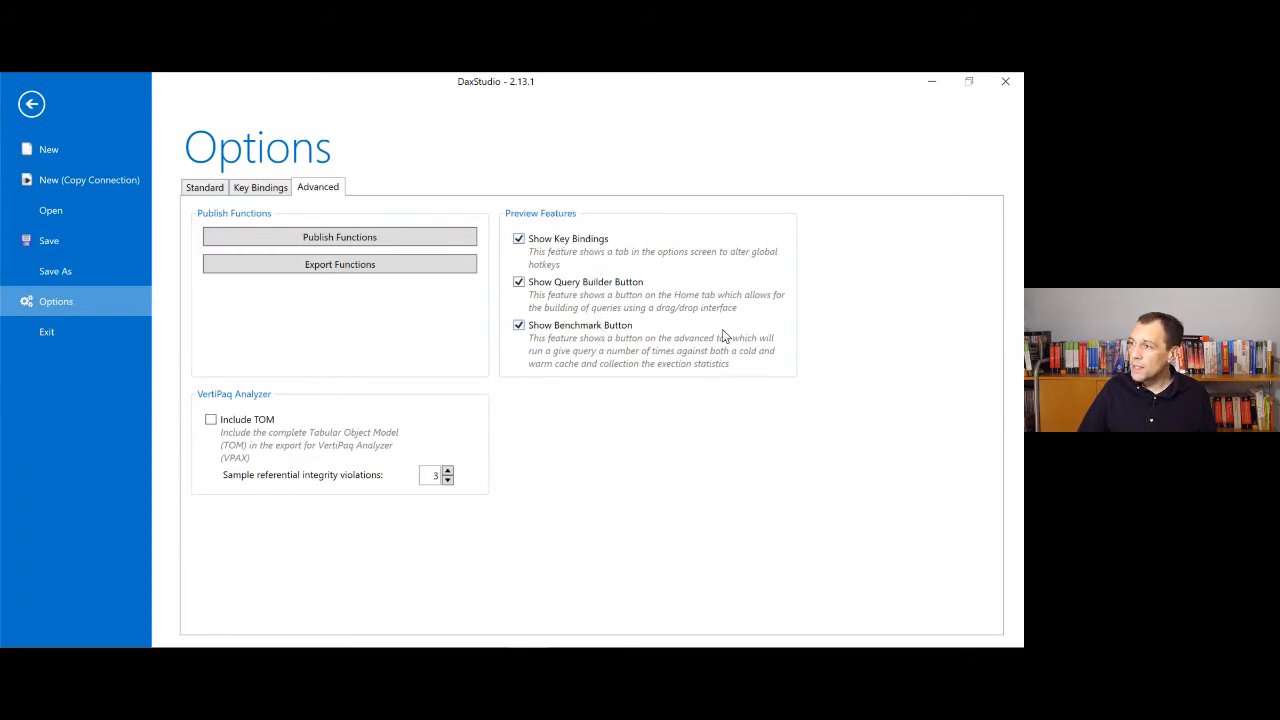
pyautogui.click(31, 105)
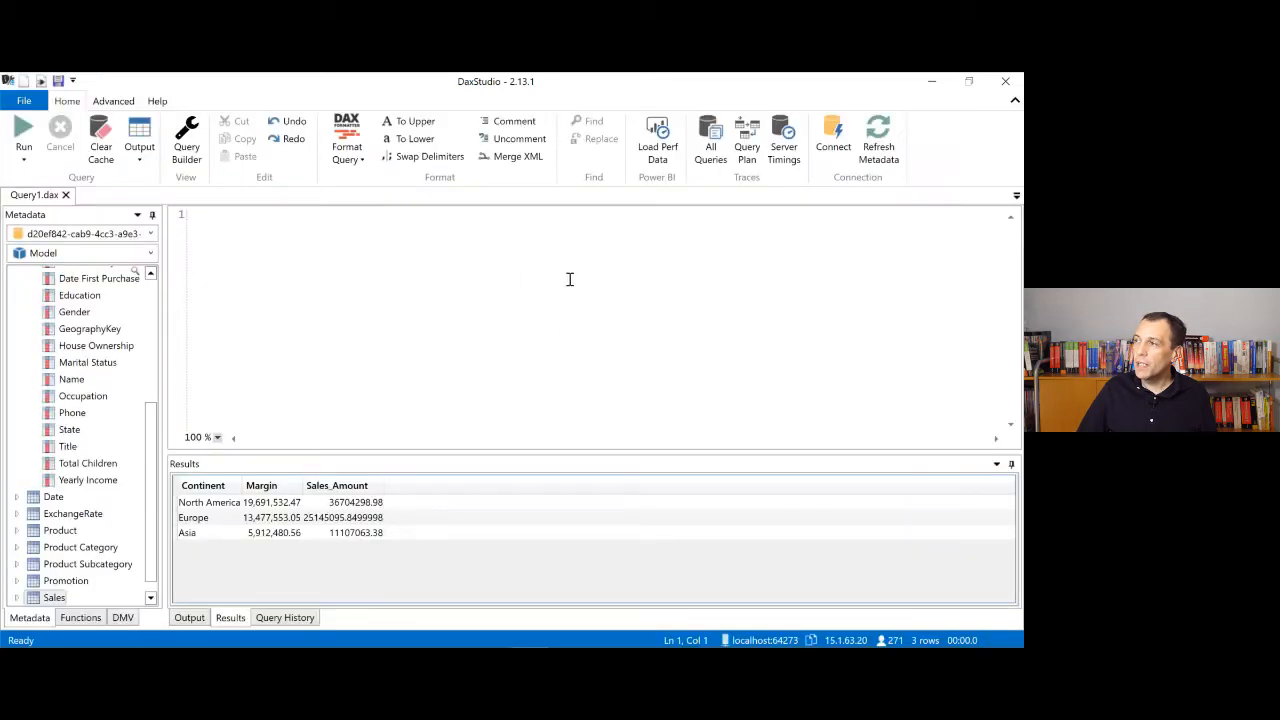
pyautogui.click(188, 138)
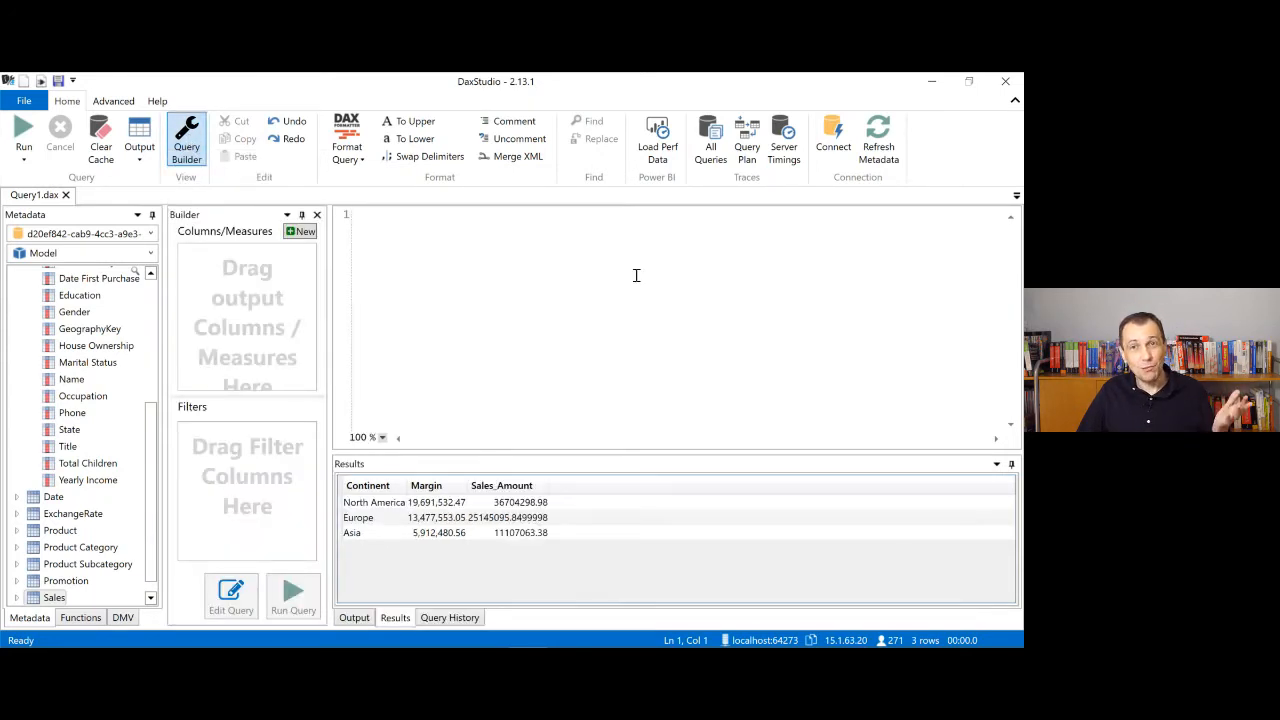
# Step: Add the Customer table's Continent, the Date table's Calendar Year and the Sales Amount measure to the Query Builder output
pyautogui.moveTo(147, 425); pyautogui.dragTo(152, 290)
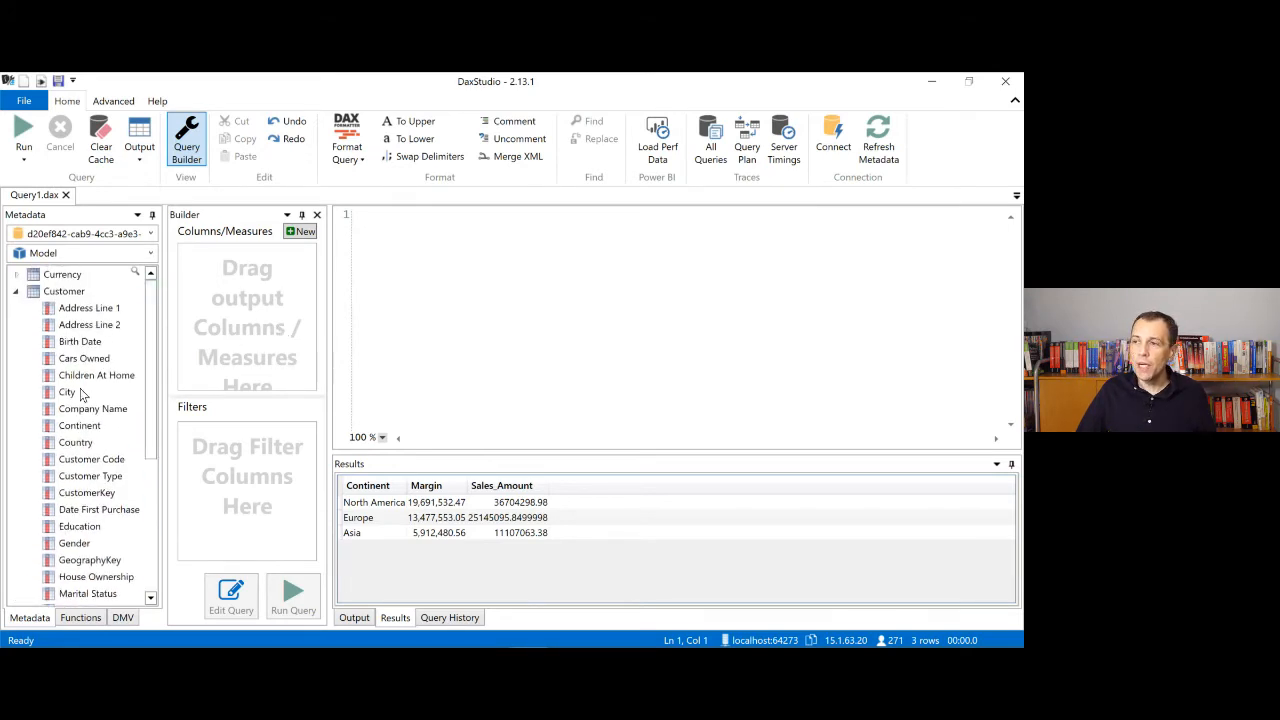
pyautogui.moveTo(86, 430); pyautogui.dragTo(210, 318)
pyautogui.click(17, 292)
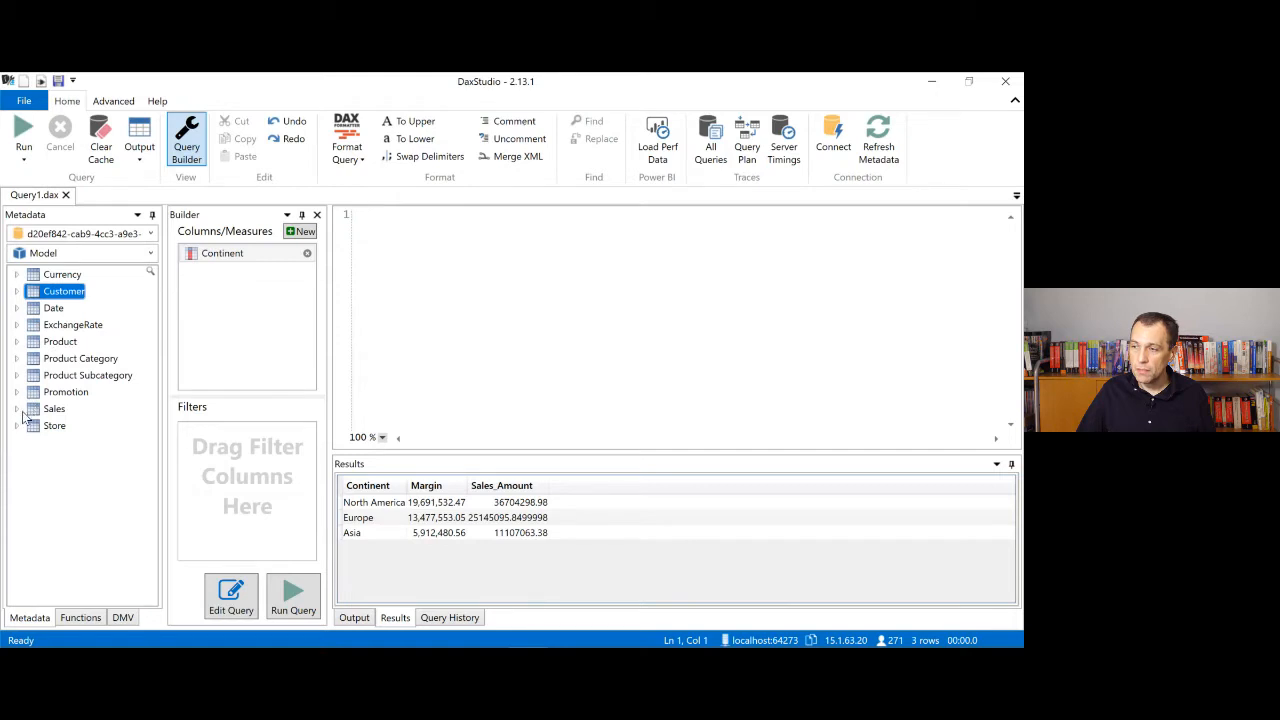
pyautogui.click(16, 308)
pyautogui.click(98, 342)
pyautogui.moveTo(98, 342); pyautogui.dragTo(252, 272)
pyautogui.click(18, 310)
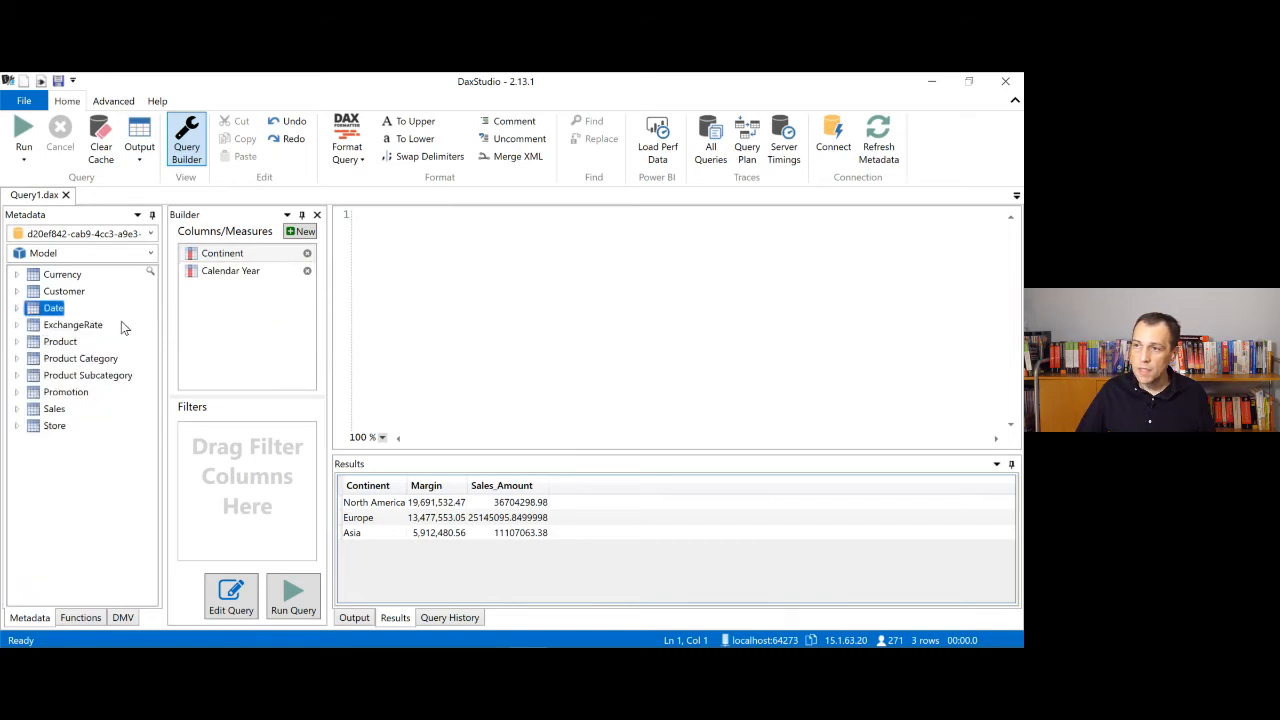
pyautogui.click(18, 410)
pyautogui.scroll(-5, 82, 490)
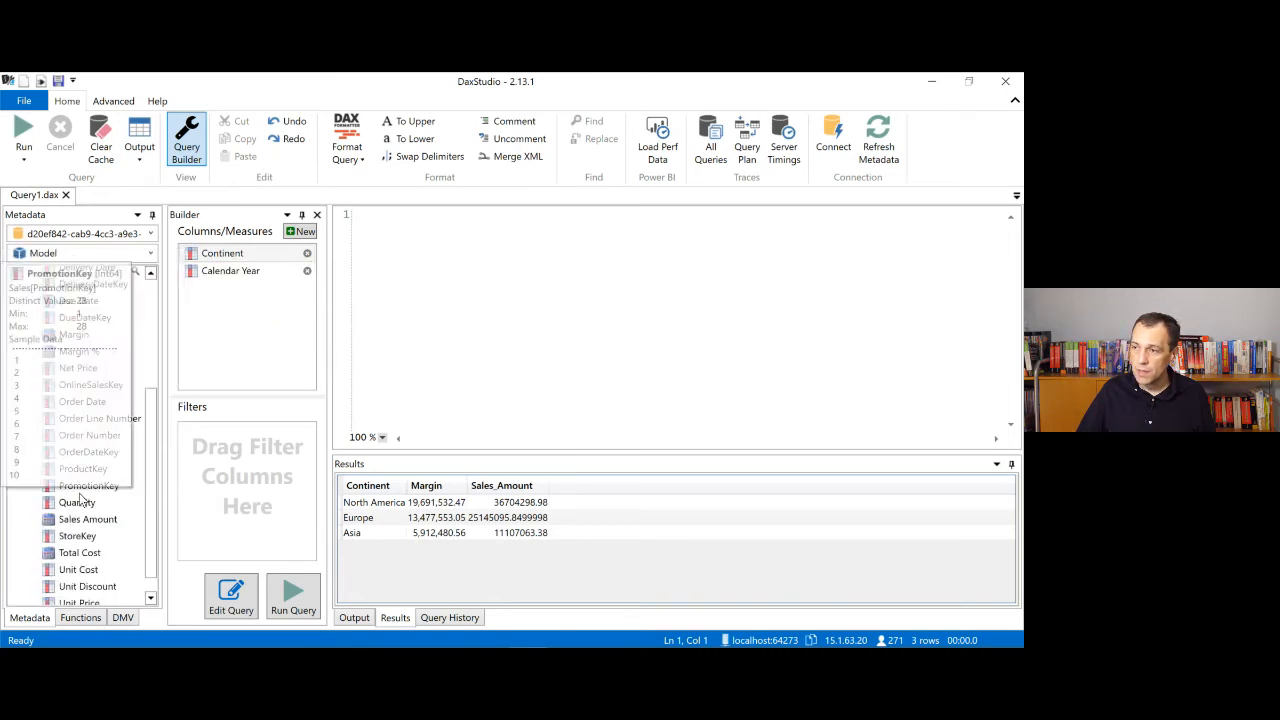
pyautogui.moveTo(84, 519); pyautogui.dragTo(260, 300)
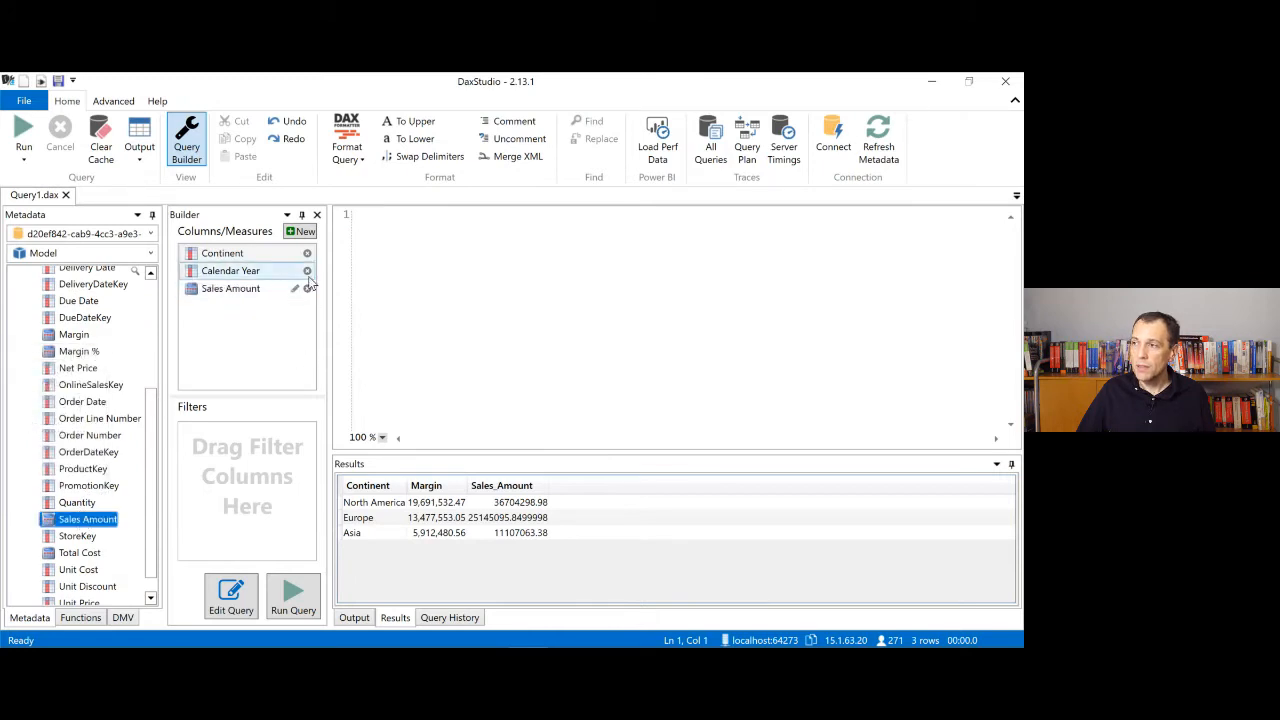
# Step: Run the built query and generate its DAX code in the editor, enlarging the results and code text
pyautogui.click(294, 598)
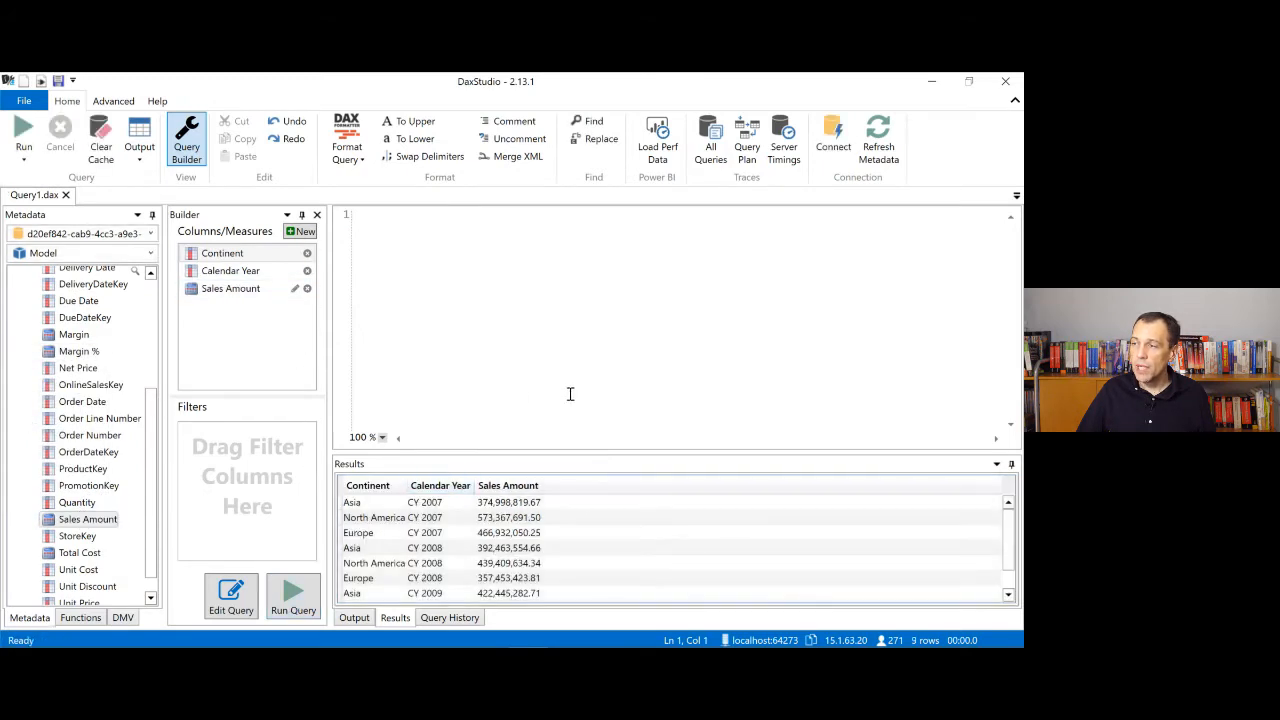
pyautogui.keyDown('ctrl'); pyautogui.scroll(1, 580, 540); pyautogui.keyUp('ctrl')
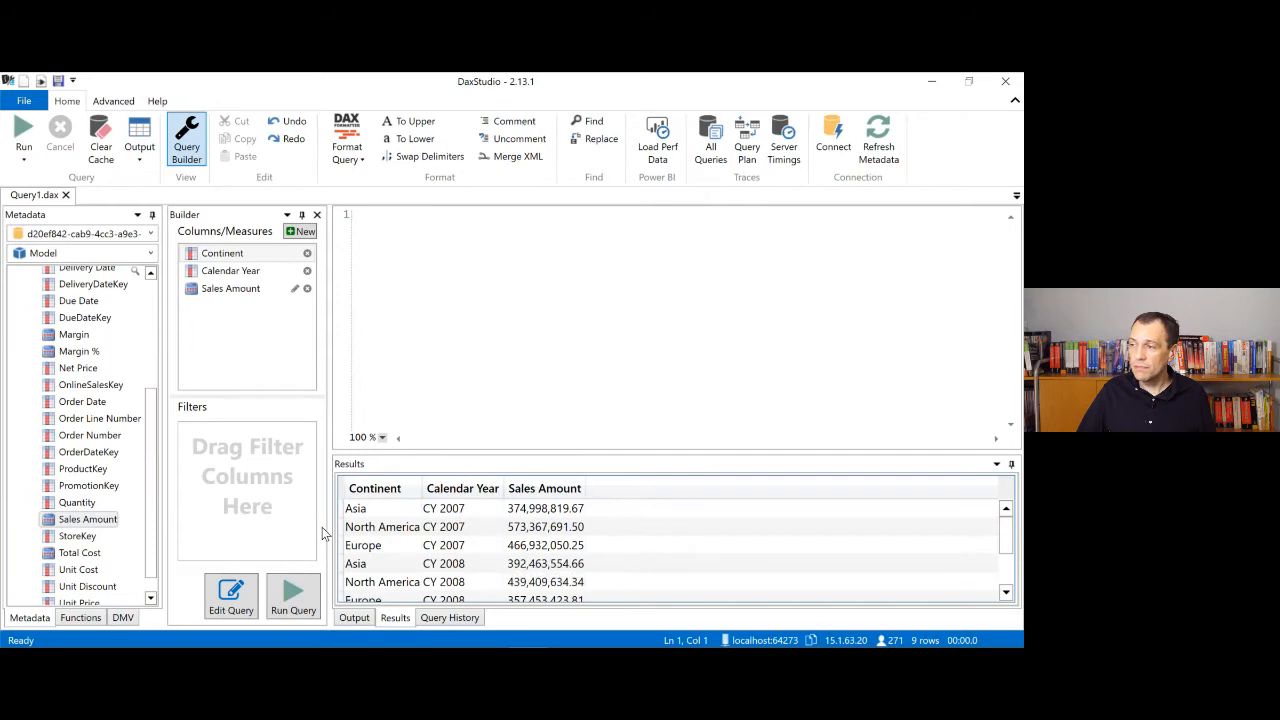
pyautogui.click(238, 590)
pyautogui.keyDown('ctrl'); pyautogui.scroll(5, 590, 326); pyautogui.keyUp('ctrl')
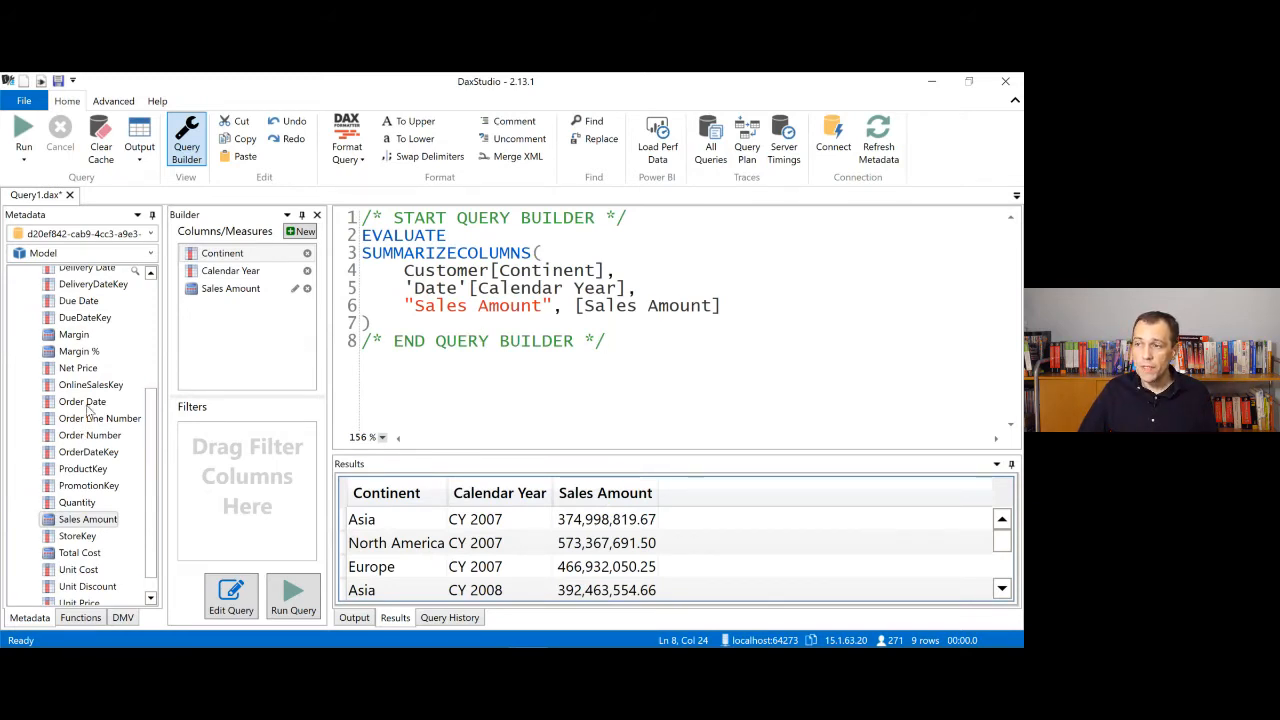
# Step: Add a builder filter on the Product table's Brand column that starts with Contoso and run the query
pyautogui.scroll(2, 125, 385)
pyautogui.scroll(1, 125, 385)
pyautogui.scroll(1, 60, 320)
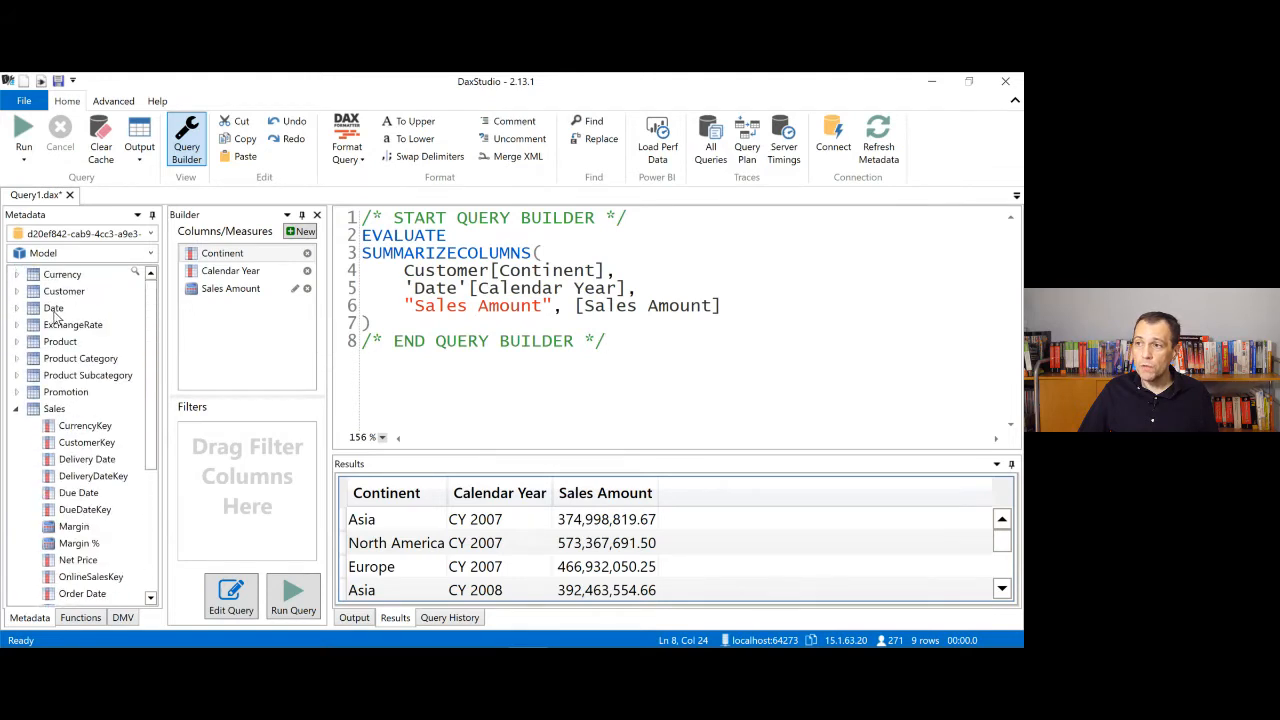
pyautogui.click(16, 341)
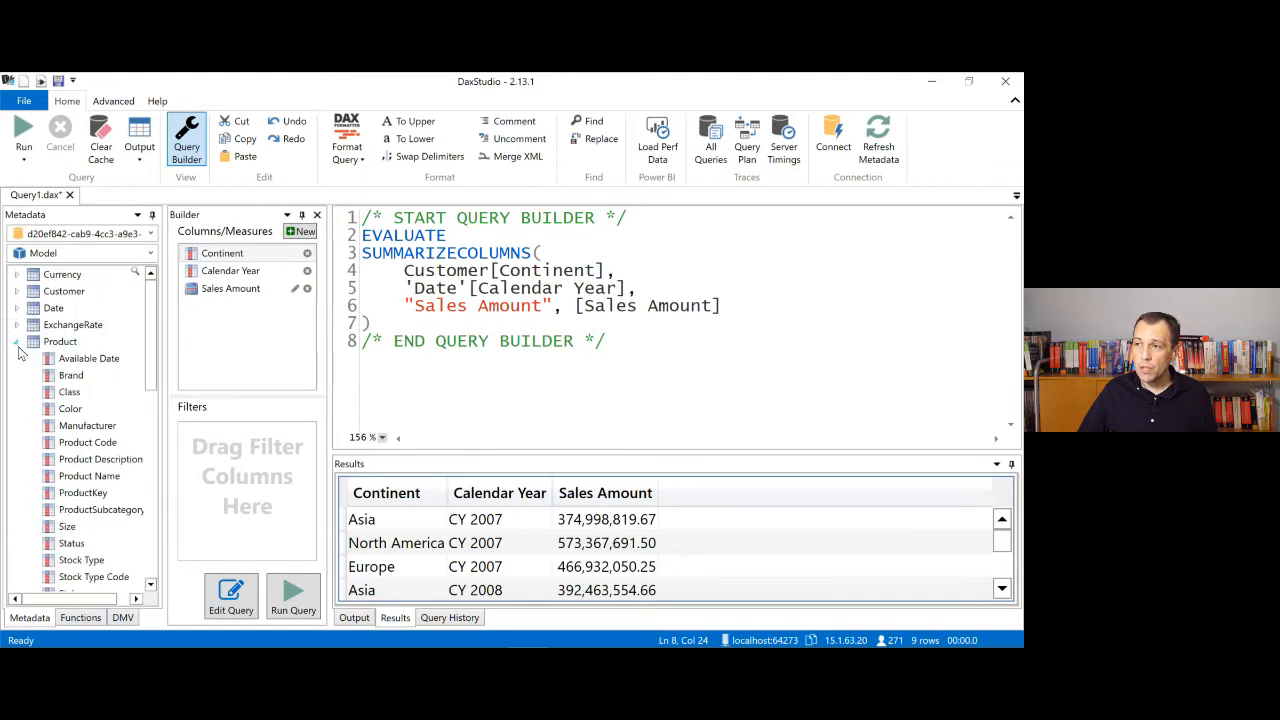
pyautogui.click(70, 393)
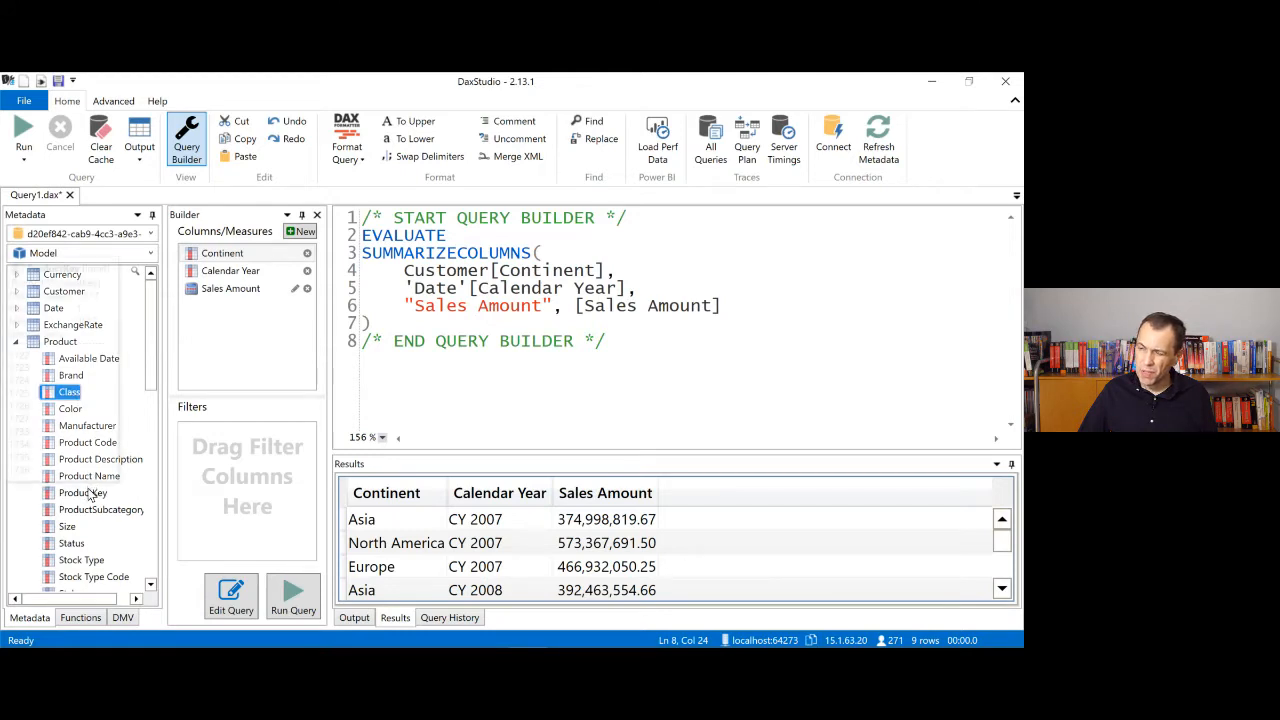
pyautogui.scroll(-1, 90, 500)
pyautogui.scroll(-1, 88, 512)
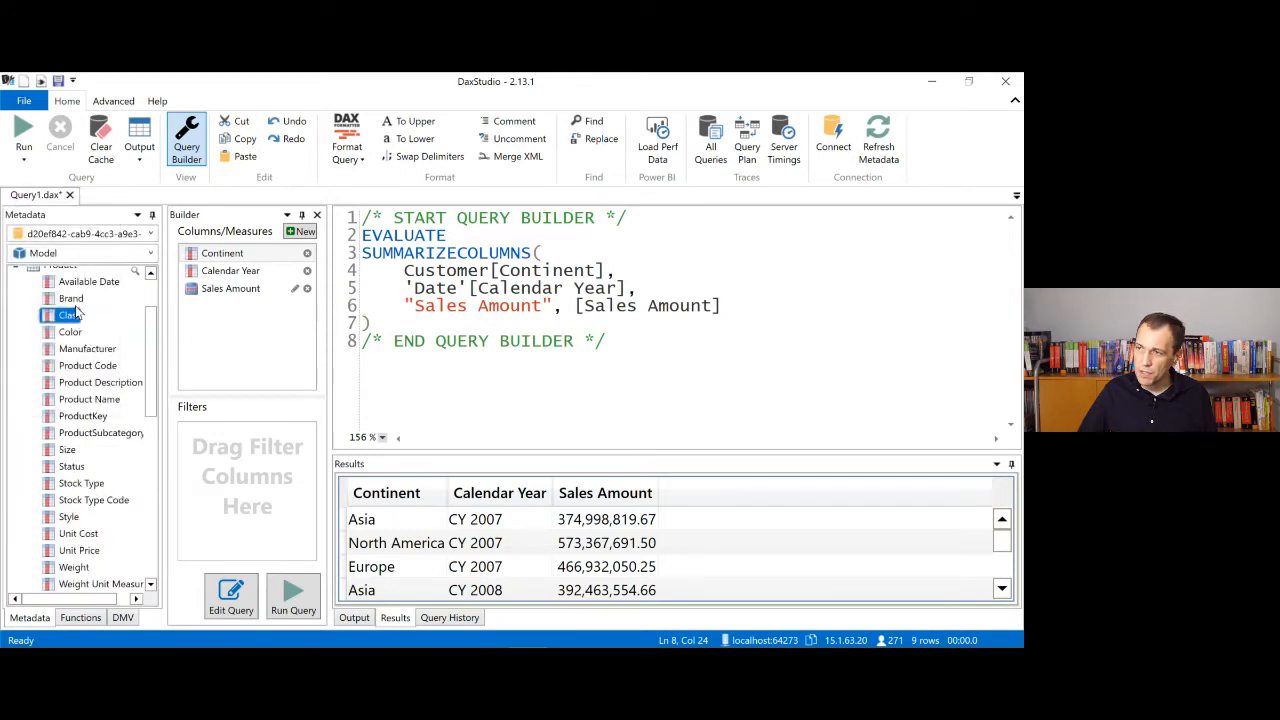
pyautogui.moveTo(71, 298); pyautogui.dragTo(250, 470)
pyautogui.click(237, 450)
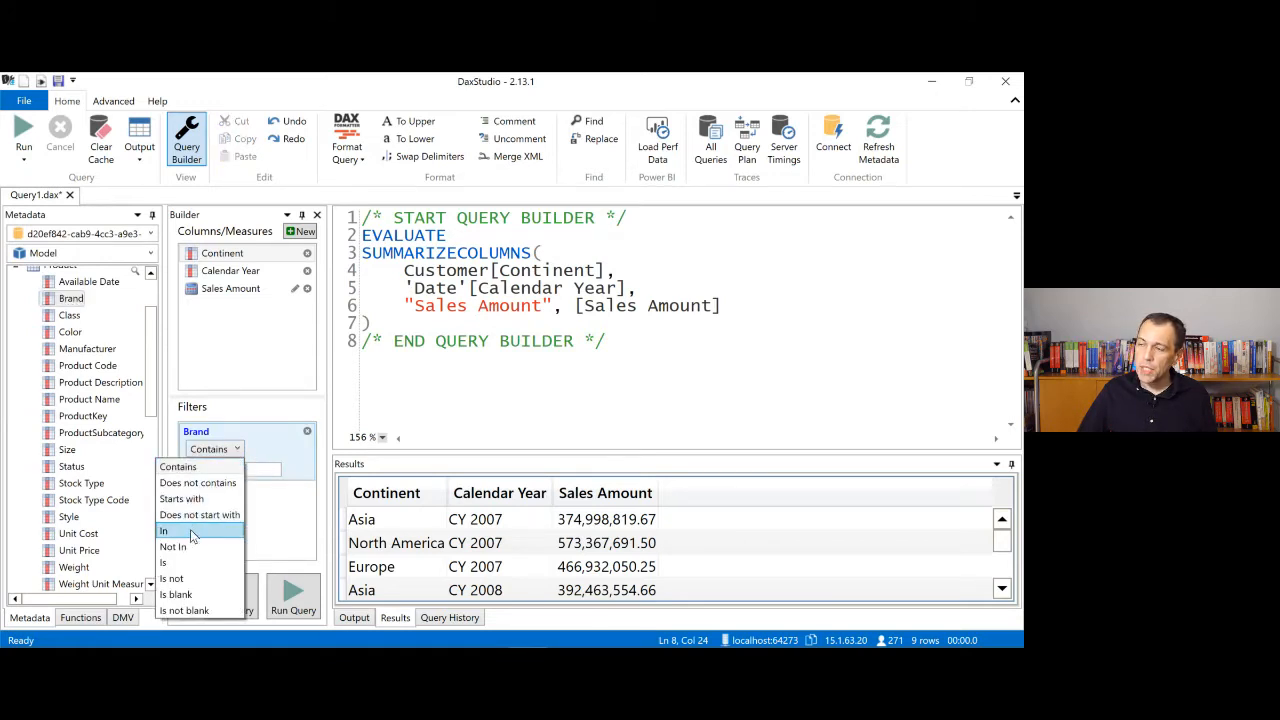
pyautogui.click(198, 498)
pyautogui.click(237, 469)
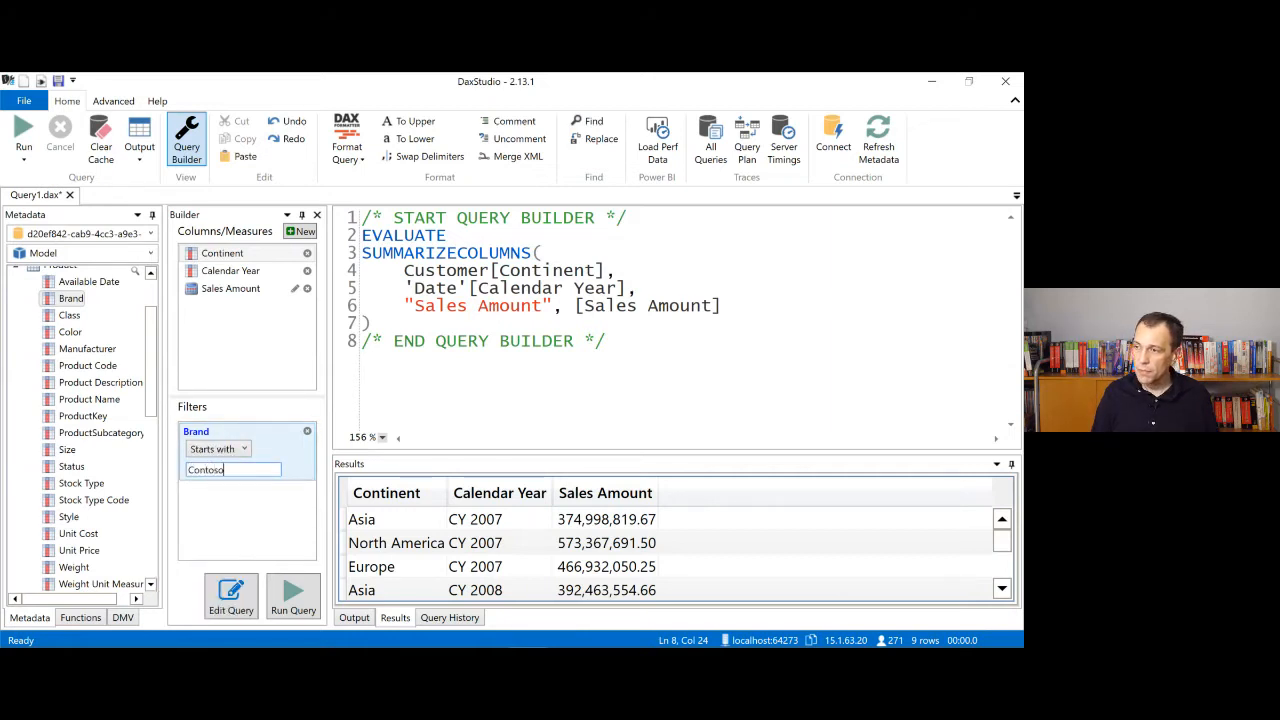
pyautogui.click(289, 596)
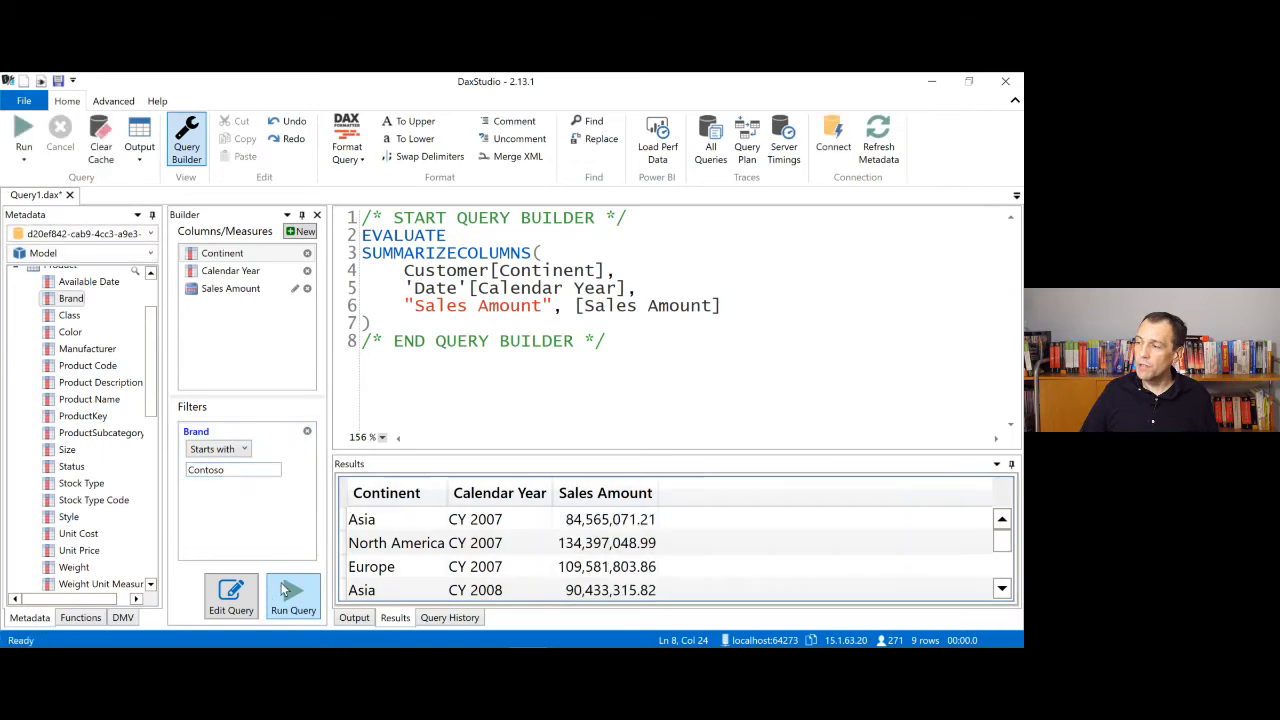
# Step: Replace the editor's contents with the code generated for the filtered query and examine its Brand filter condition
pyautogui.click(231, 598)
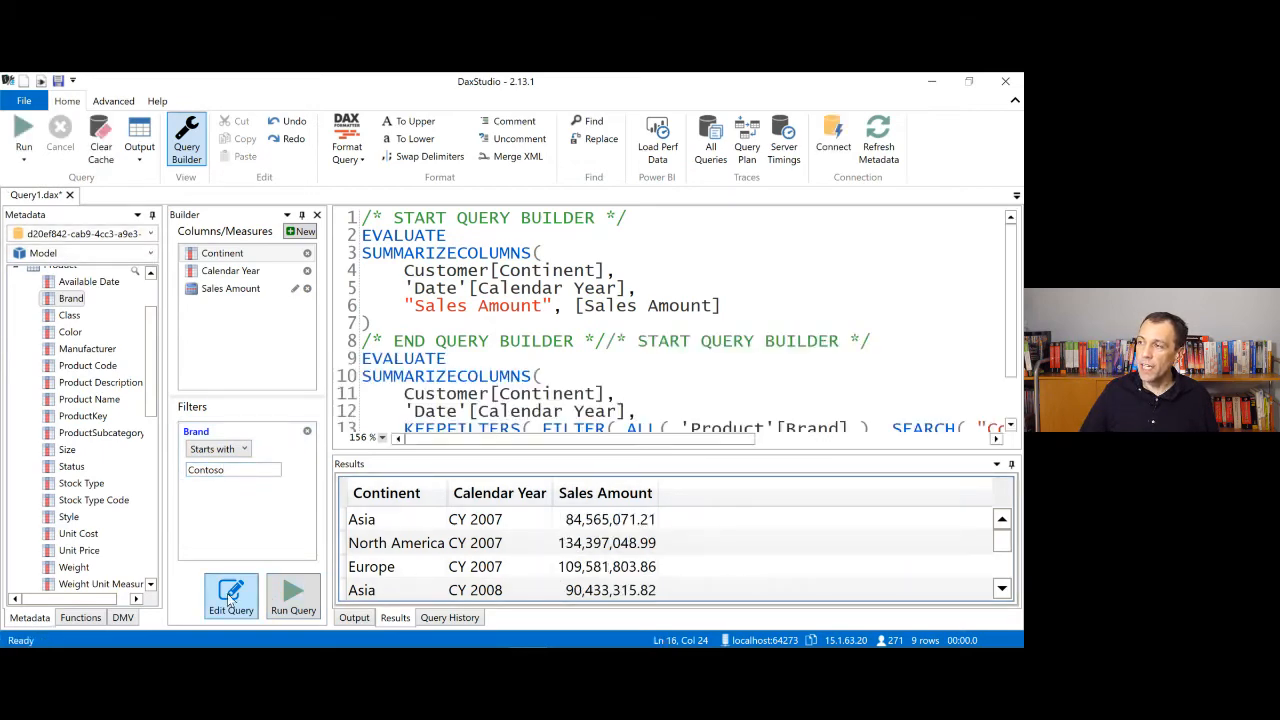
pyautogui.scroll(-1, 527, 362)
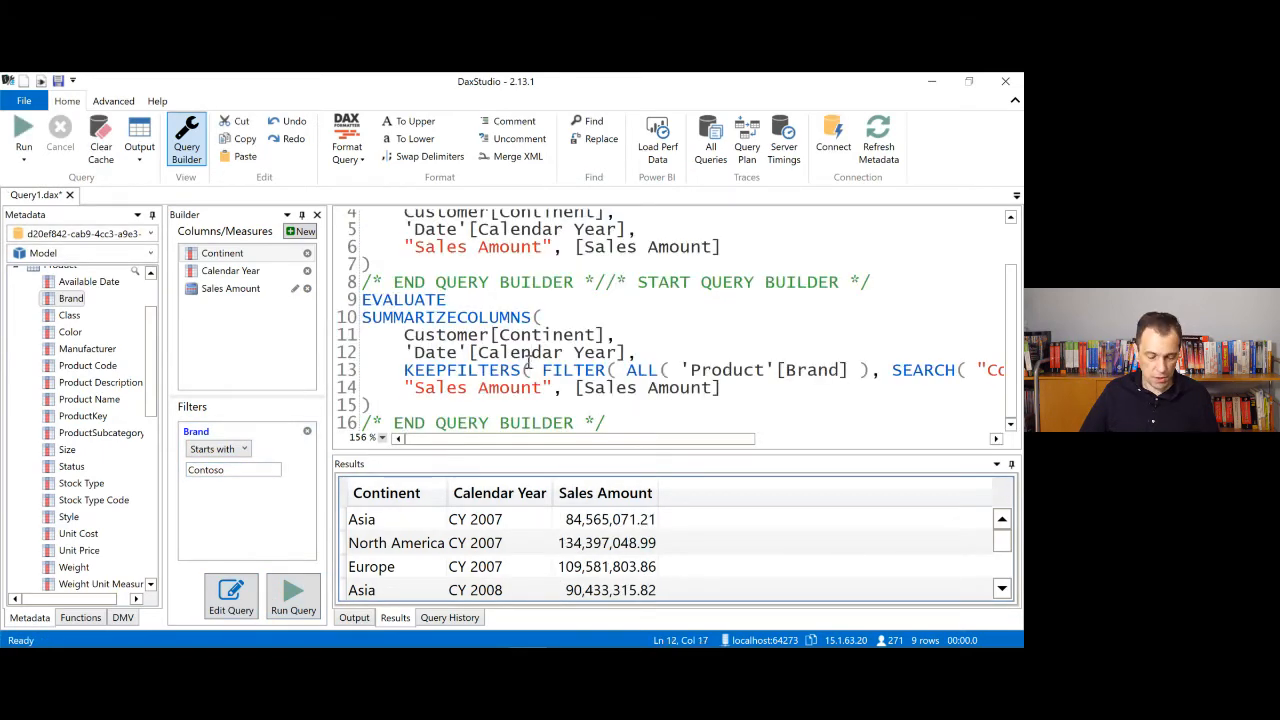
pyautogui.hotkey('ctrl', 'a')
pyautogui.press('Delete')
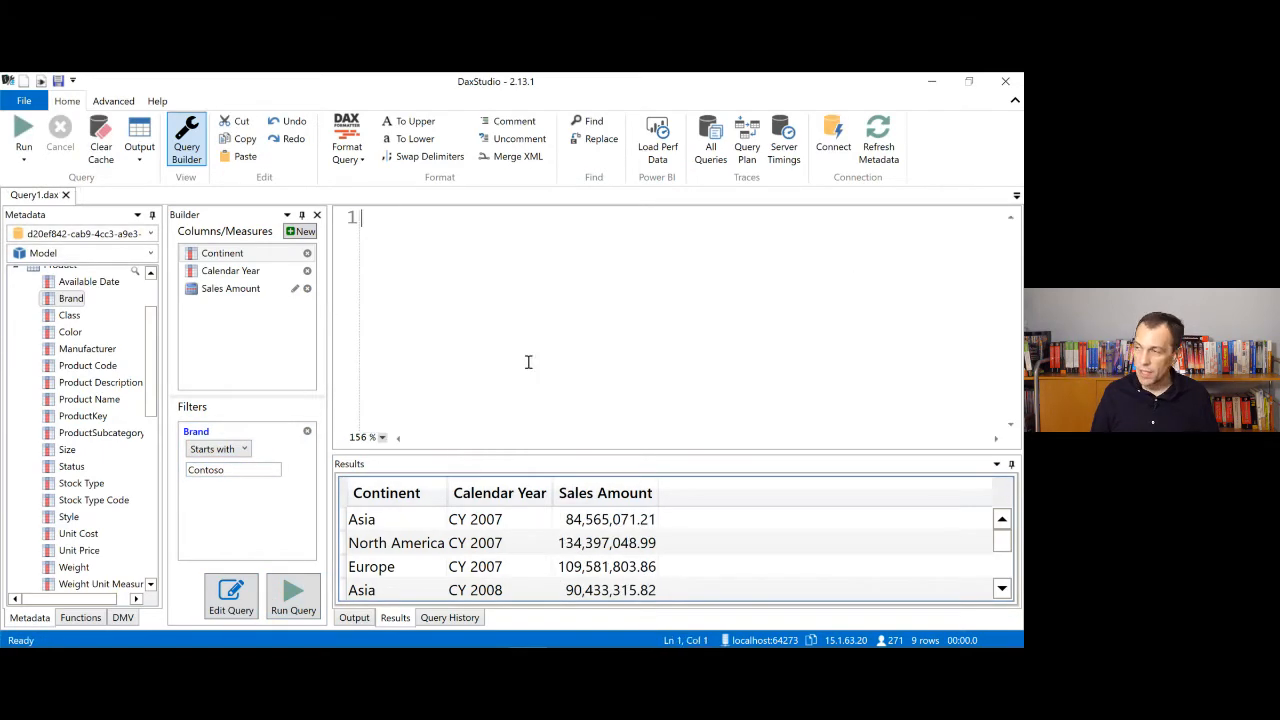
pyautogui.click(253, 610)
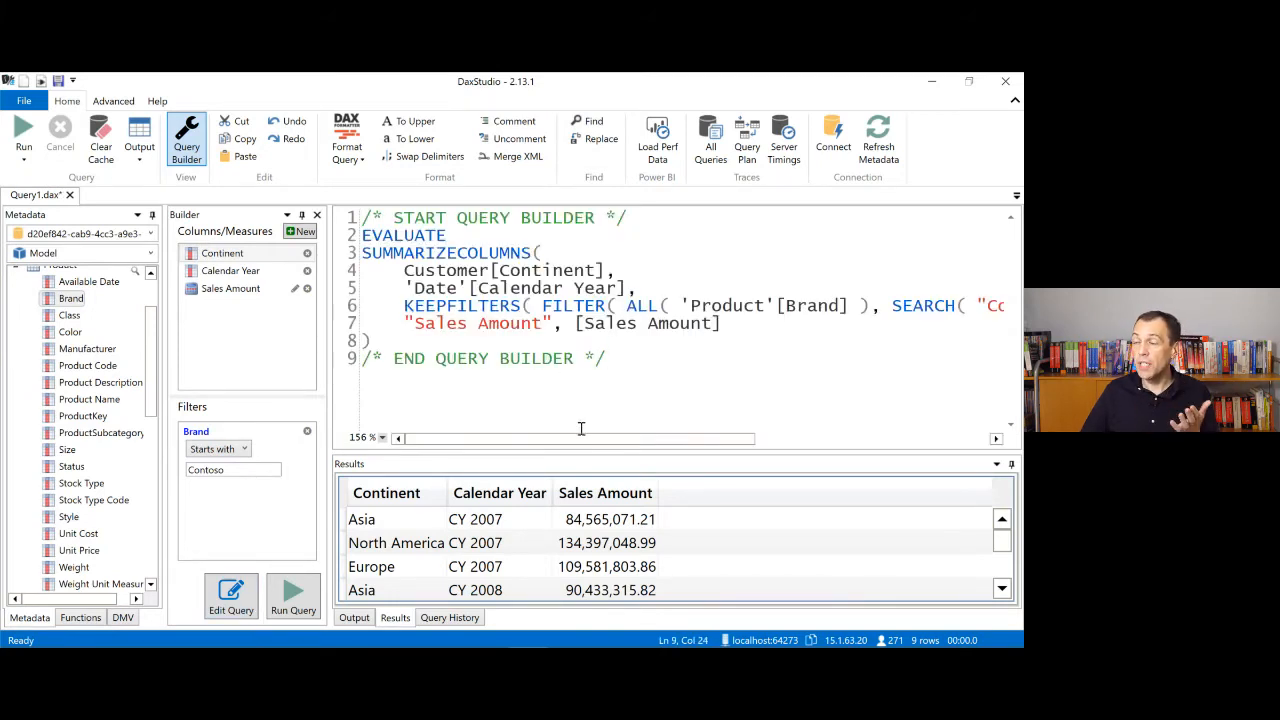
pyautogui.moveTo(580, 439); pyautogui.dragTo(795, 403)
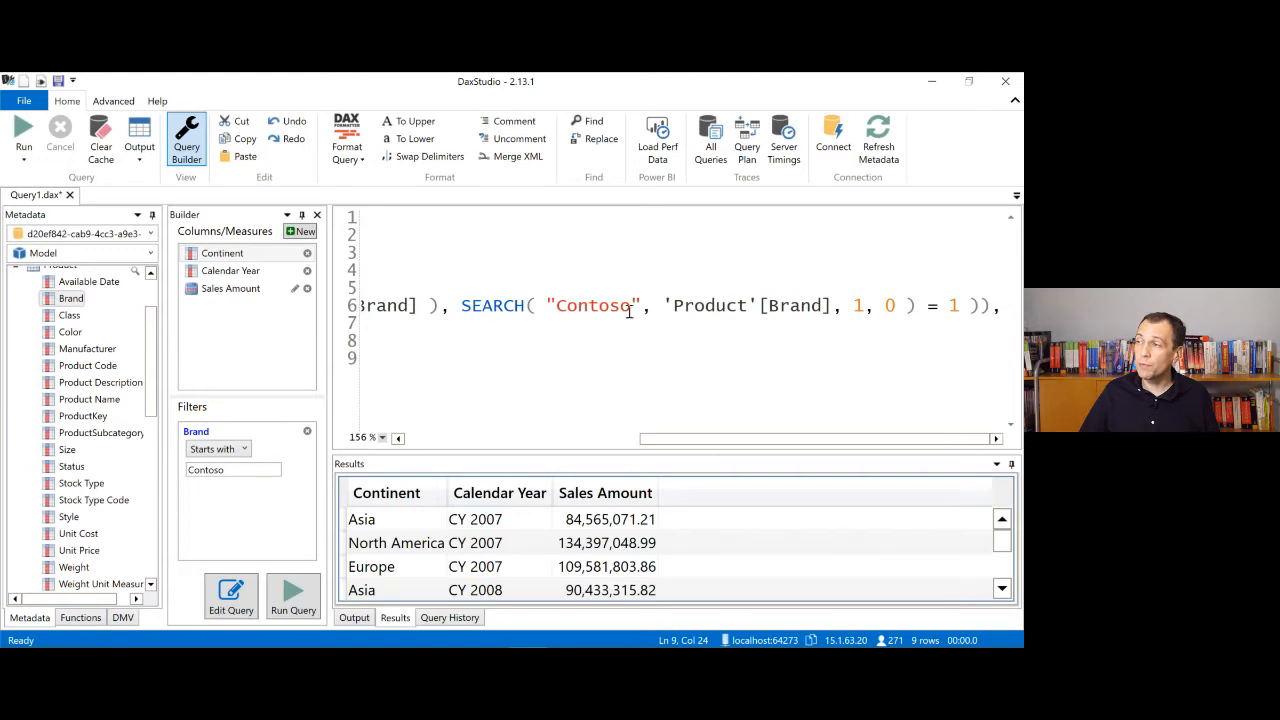
pyautogui.moveTo(727, 445); pyautogui.dragTo(491, 445)
# Step: Change the Brand filter's operator to Is and regenerate the query code in an emptied editor
pyautogui.click(228, 449)
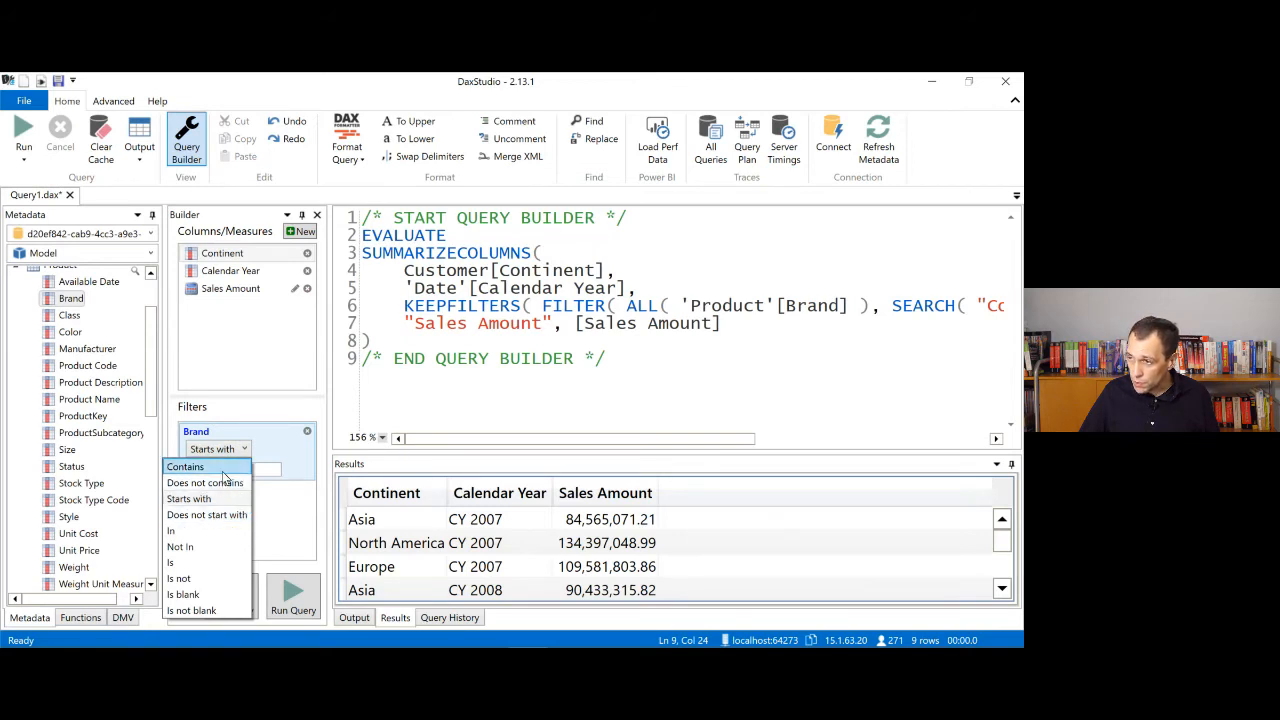
pyautogui.click(226, 562)
pyautogui.click(547, 343)
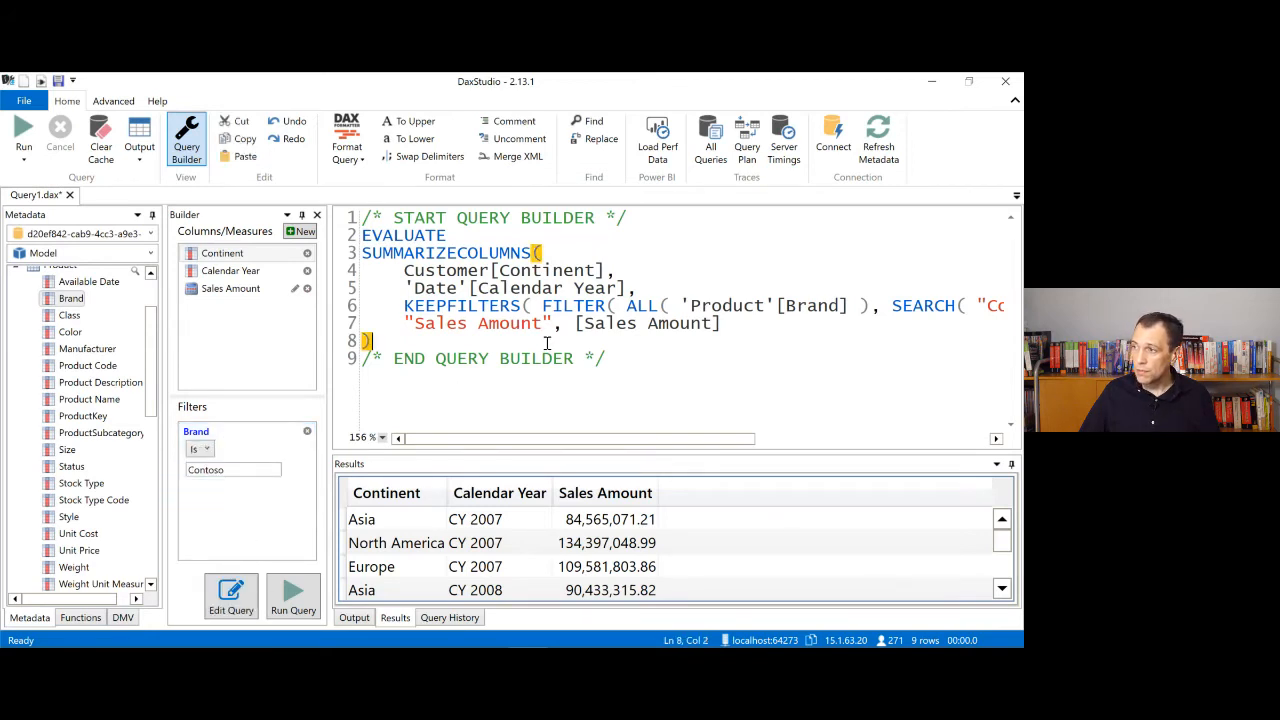
pyautogui.hotkey('ctrl', 'a')
pyautogui.press('Delete')
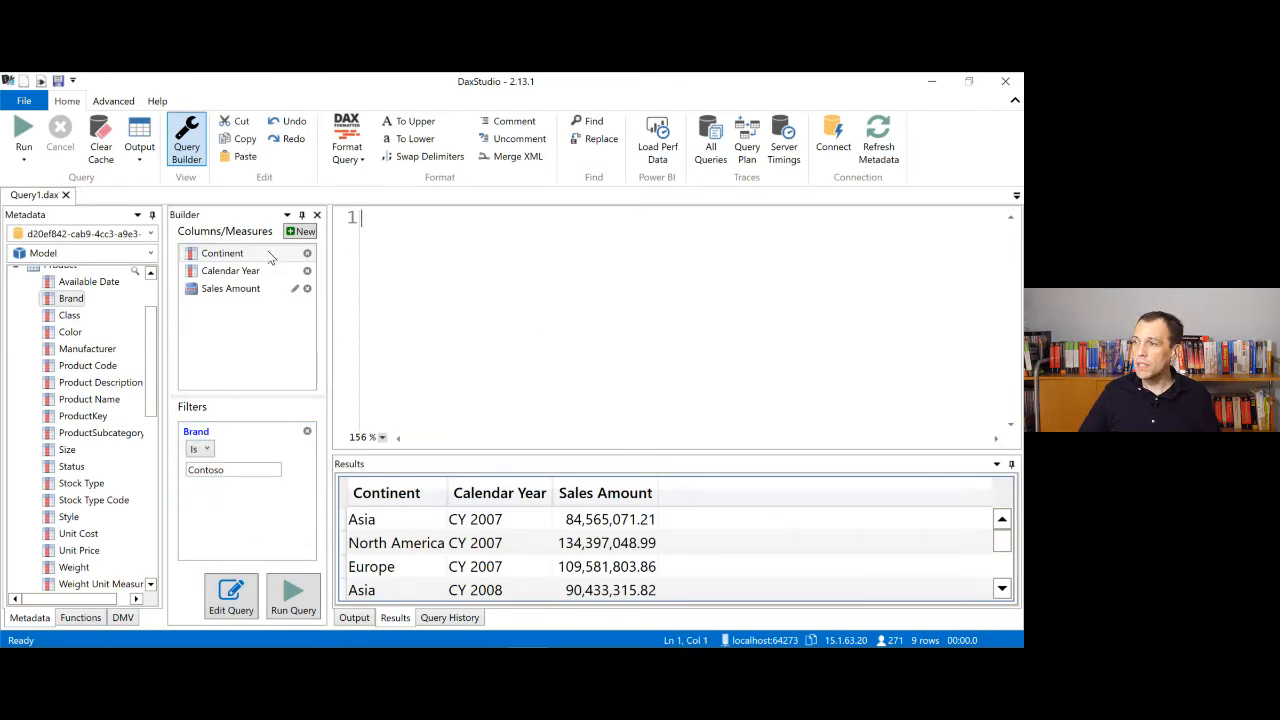
pyautogui.click(246, 600)
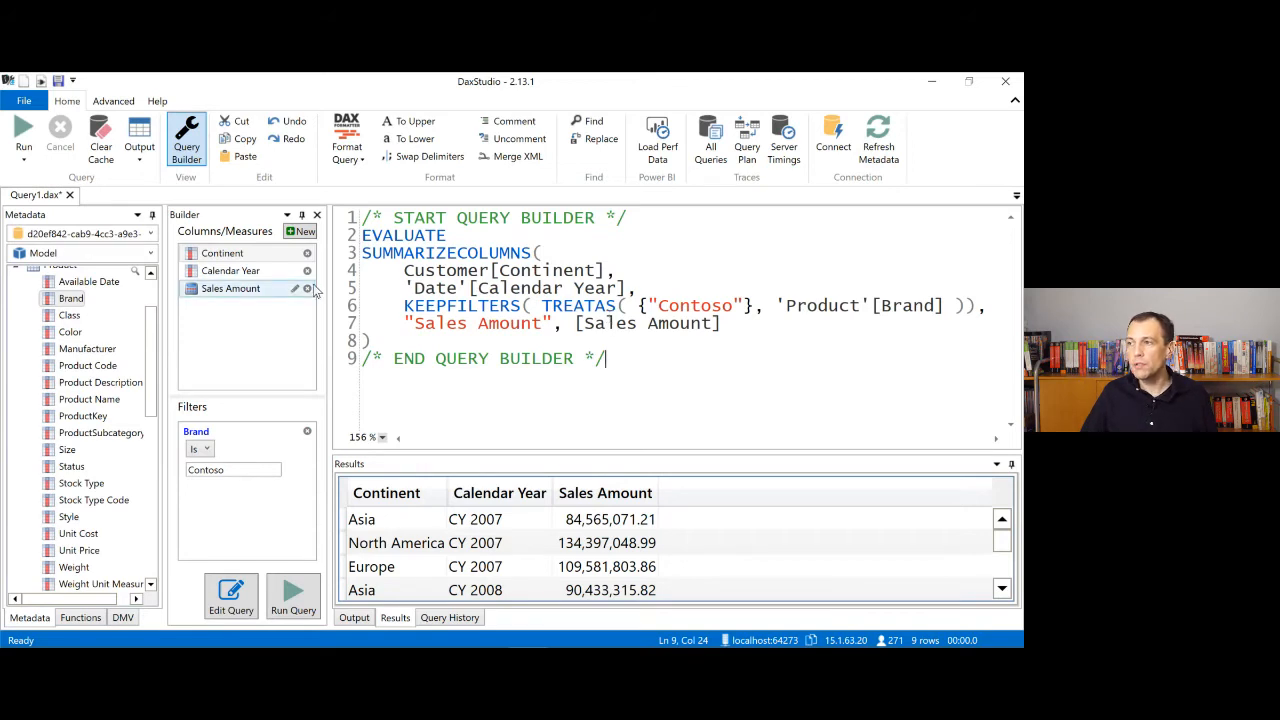
# Step: Override the builder's Sales Amount measure by appending * 2 to its SUMX expression
pyautogui.click(295, 289)
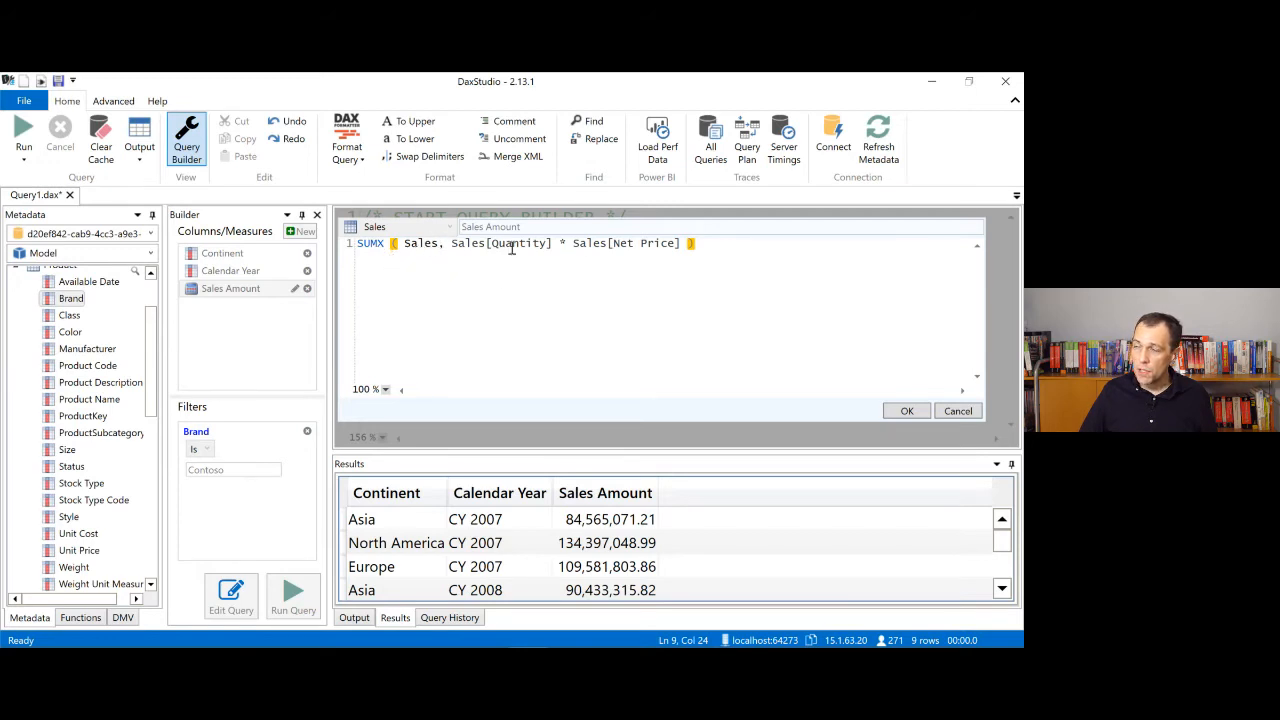
pyautogui.click(711, 243)
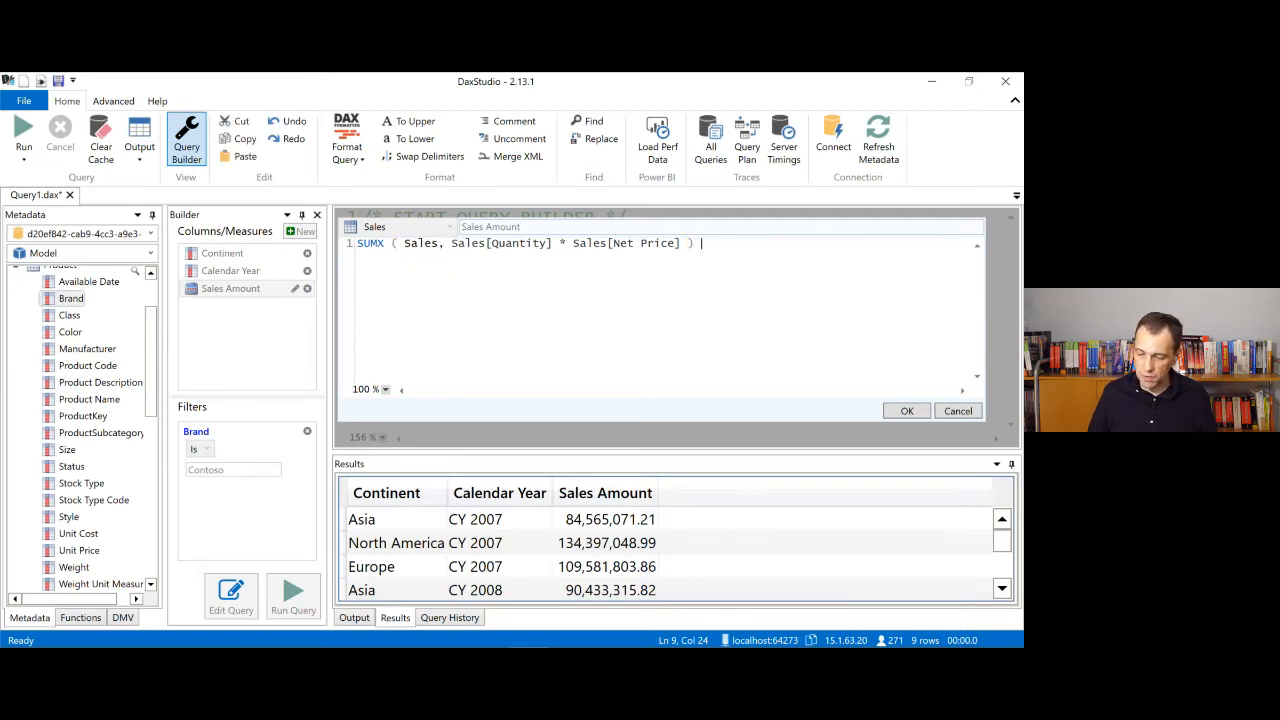
pyautogui.write('* 2')
pyautogui.click(904, 411)
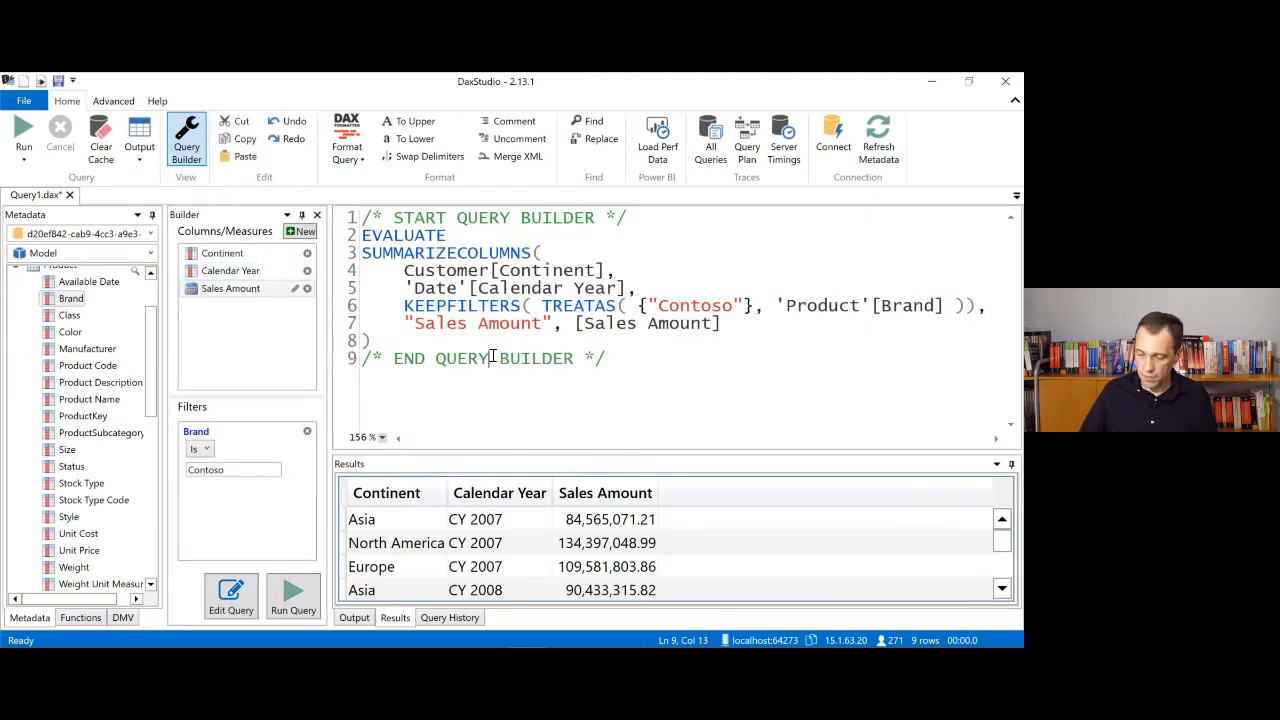
# Step: Replace the editor's contents with the code generated for the modified measure and format the query
pyautogui.hotkey('ctrl', 'a')
pyautogui.press('Delete')
pyautogui.click(240, 594)
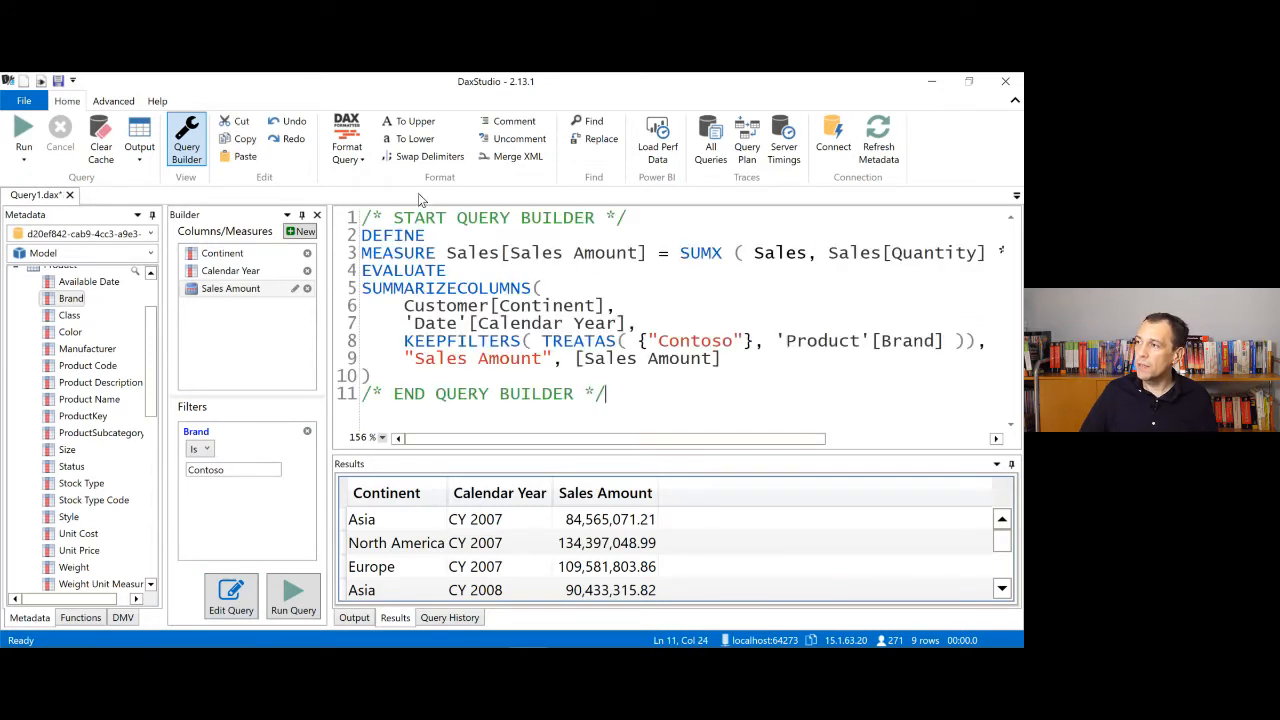
pyautogui.click(348, 130)
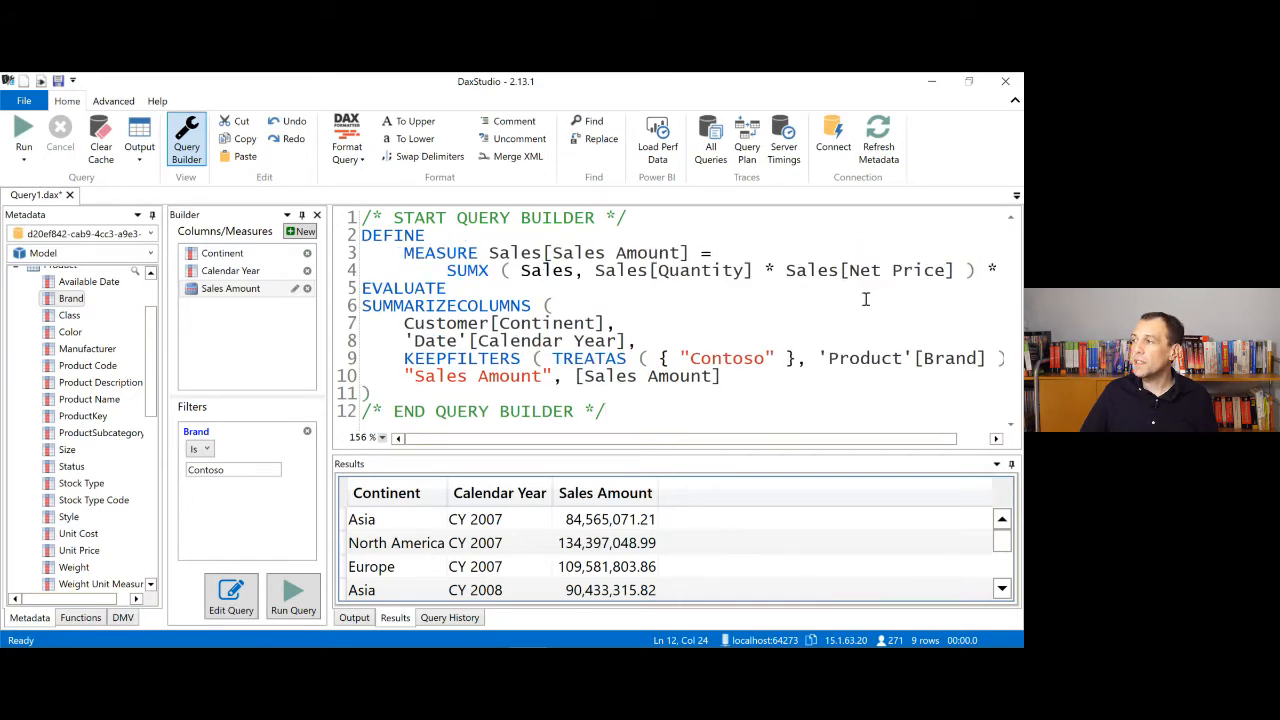
pyautogui.moveTo(924, 440); pyautogui.dragTo(844, 433)
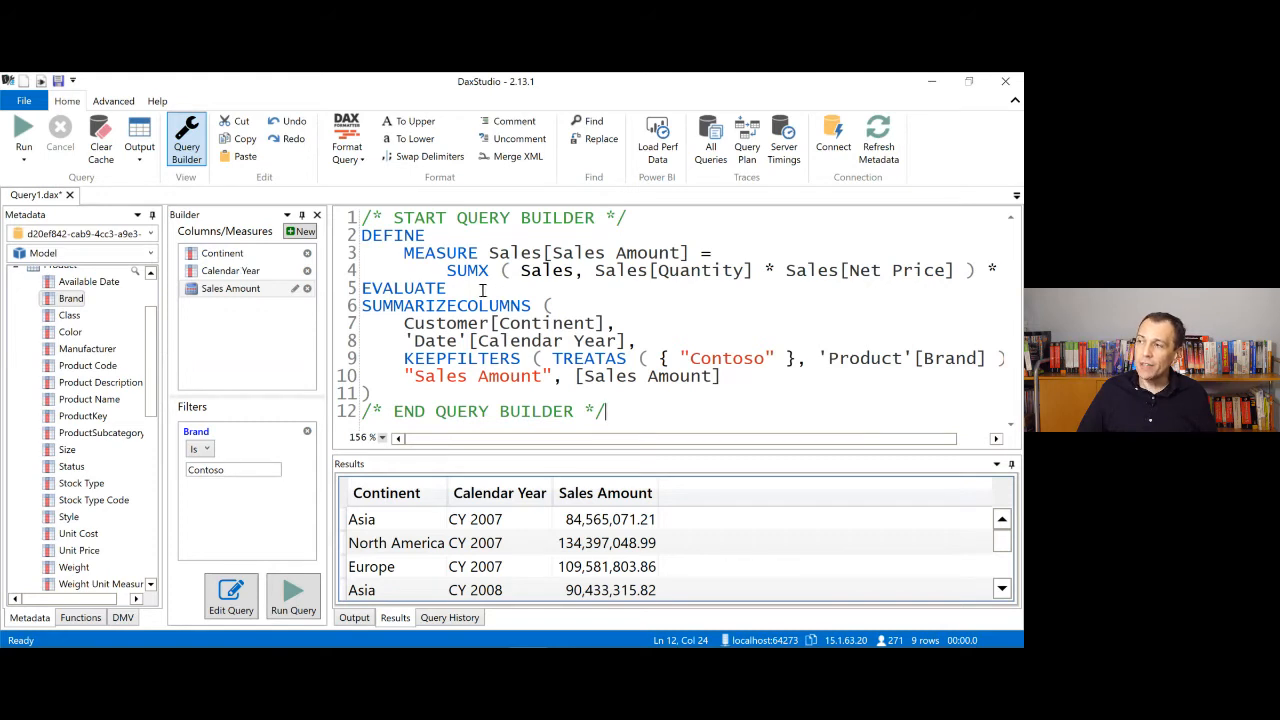
# Step: Copy the query's SUMMARIZECOLUMNS expression and use it to define a new calculated table in Power BI Desktop
pyautogui.moveTo(366, 300); pyautogui.dragTo(390, 400)
pyautogui.hotkey('ctrl', 'c')
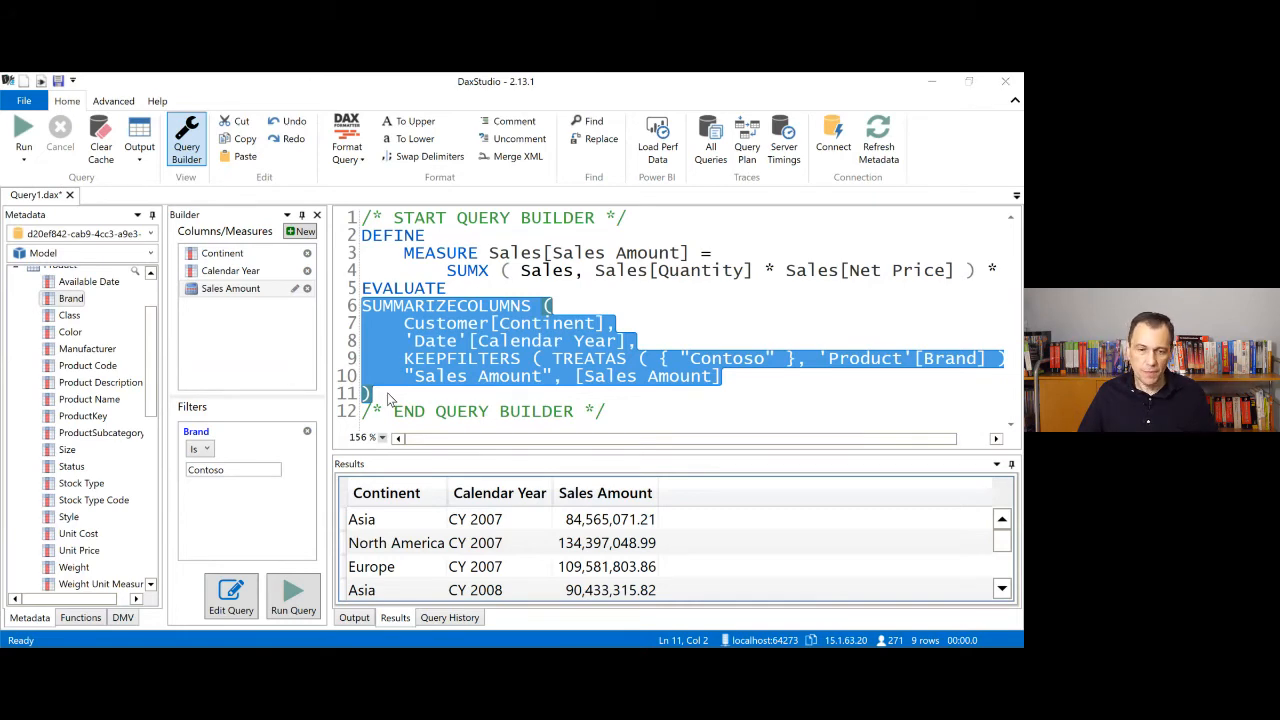
pyautogui.hotkey('alt', 'Tab')
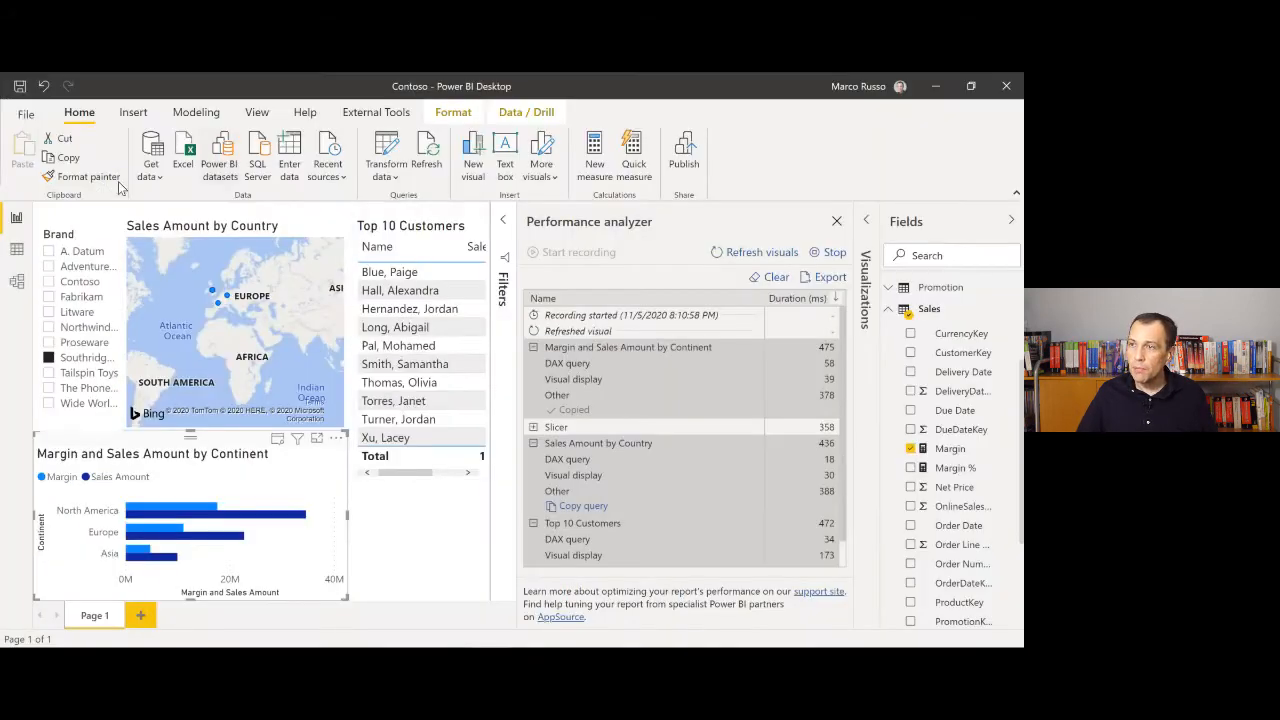
pyautogui.click(31, 249)
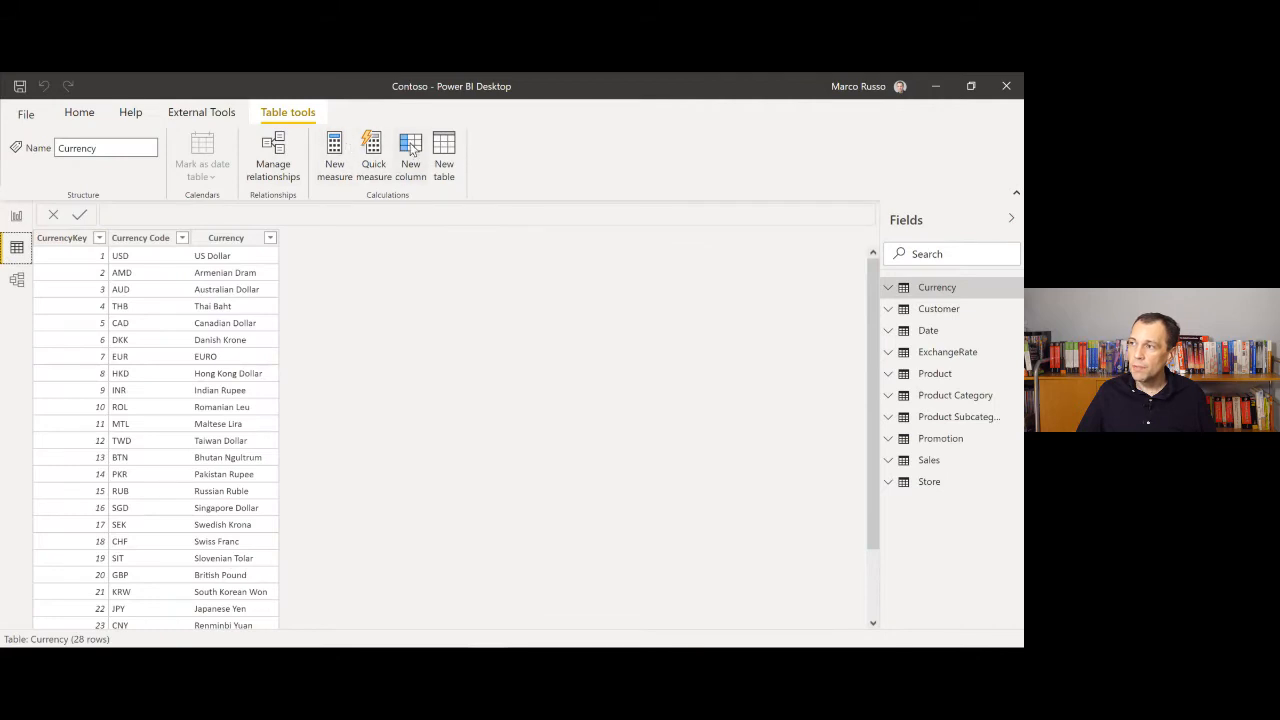
pyautogui.click(218, 215)
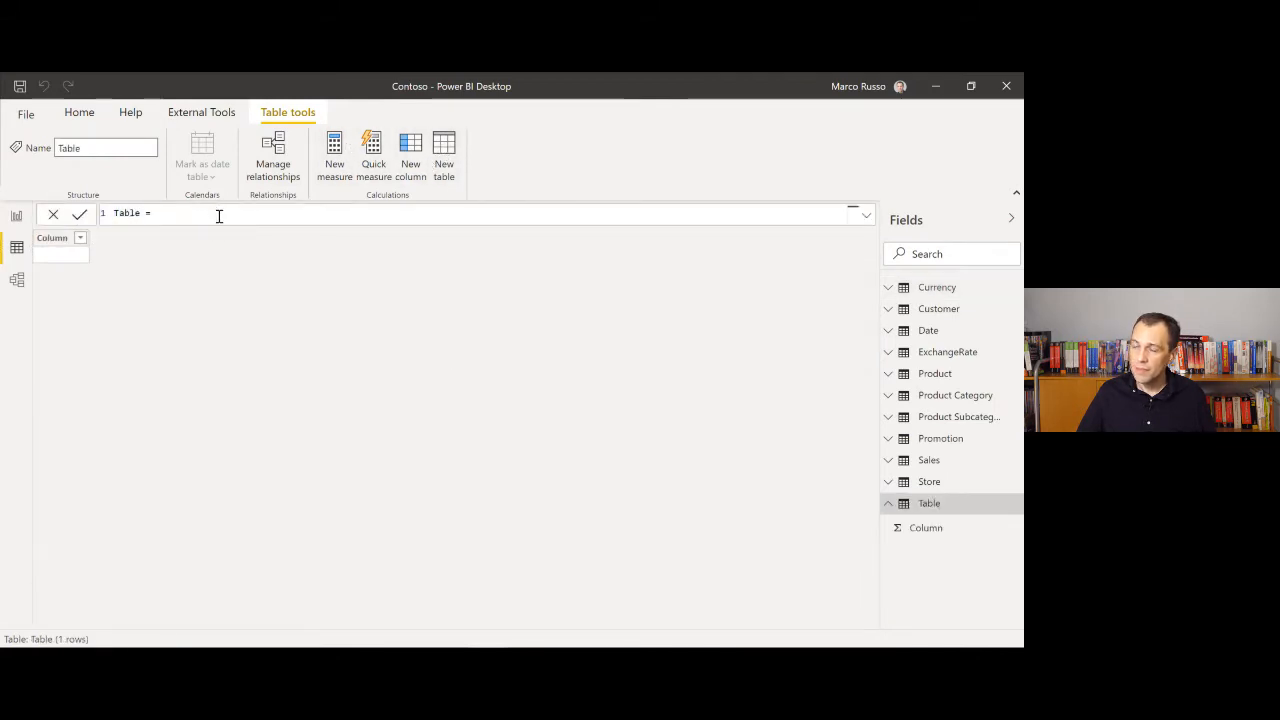
pyautogui.press('Return')
pyautogui.hotkey('ctrl', 'v')
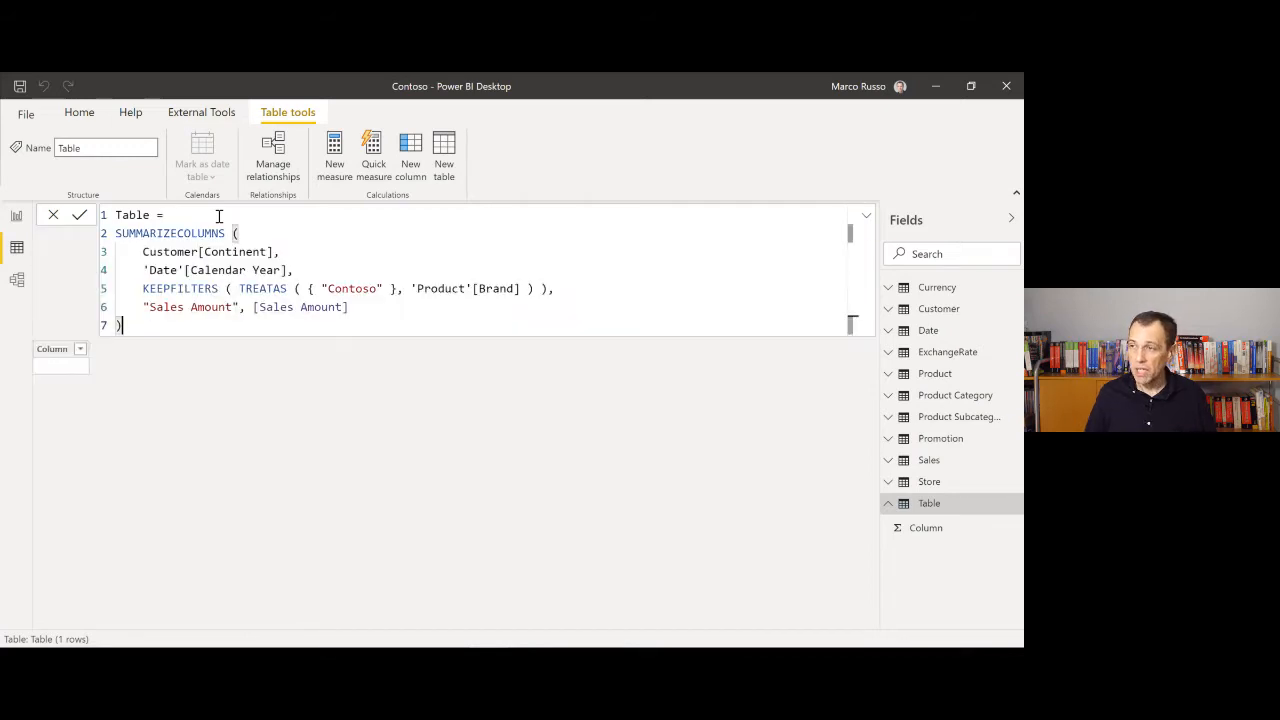
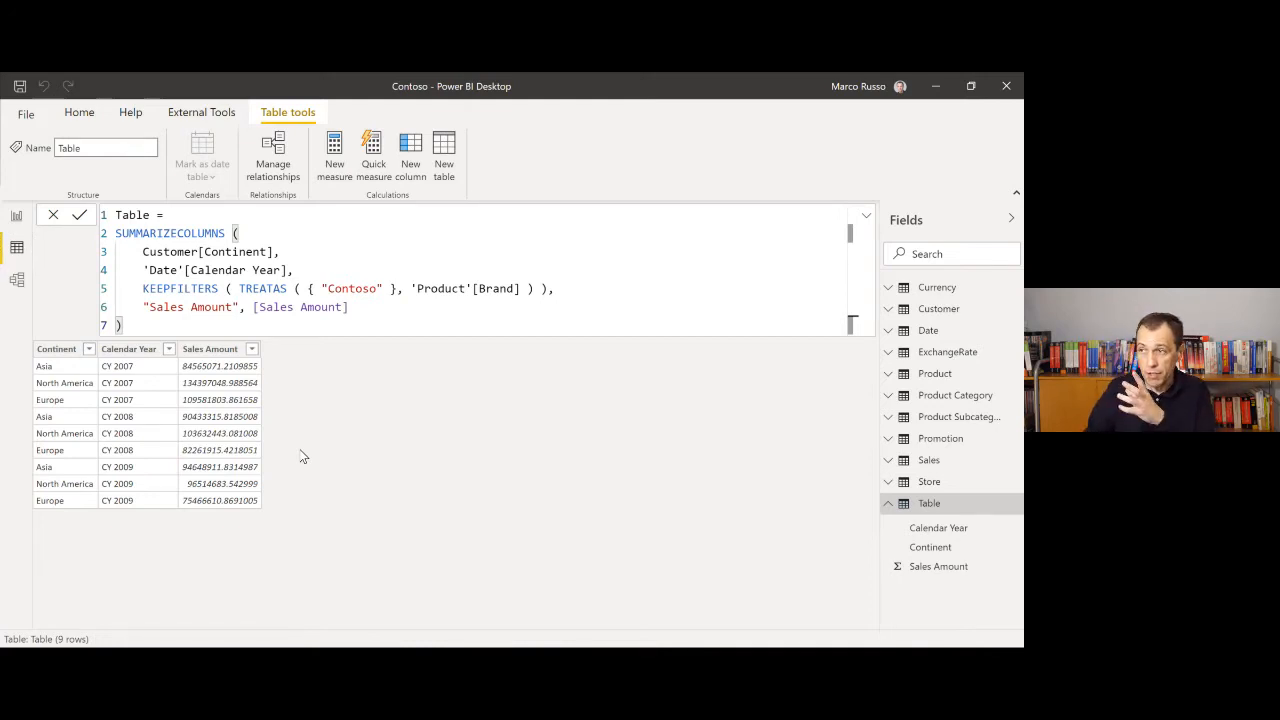
# Step: Switch back to DAX Studio, close the Query Builder and clear all code from the editor
pyautogui.hotkey('alt', 'Tab')
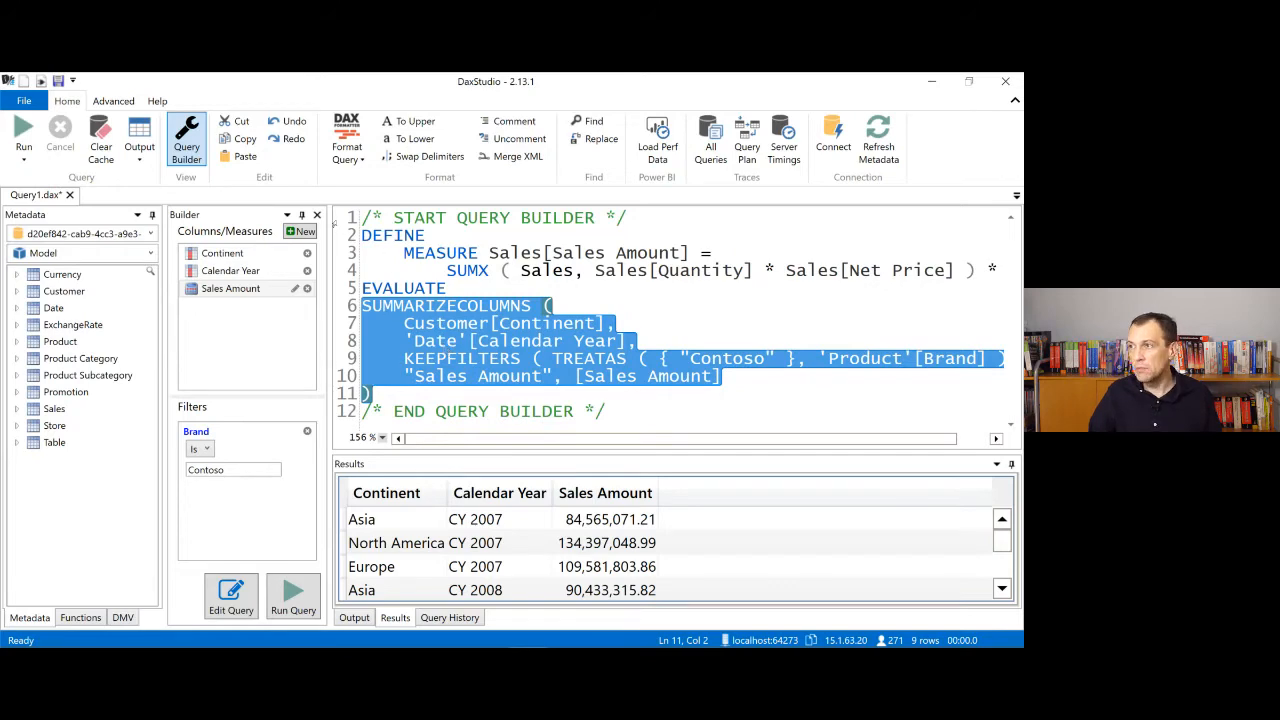
pyautogui.click(317, 217)
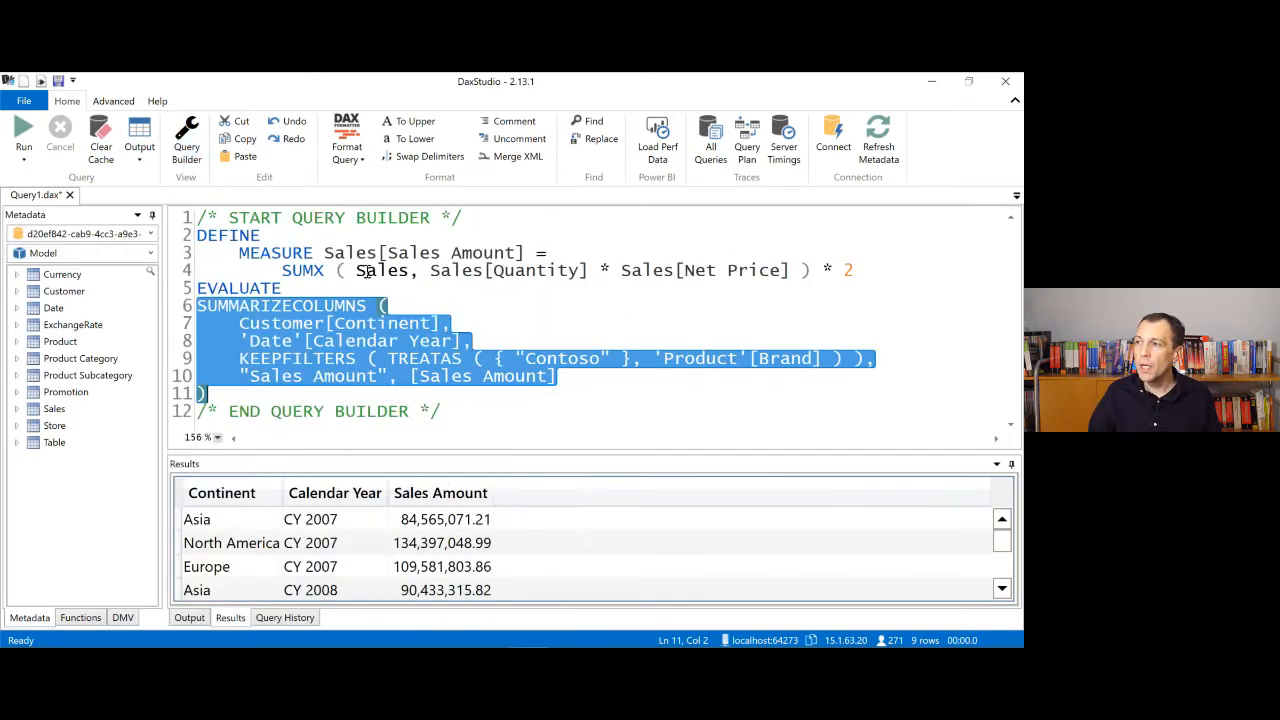
pyautogui.click(433, 270)
pyautogui.hotkey('ctrl', 'a')
pyautogui.press('Delete')
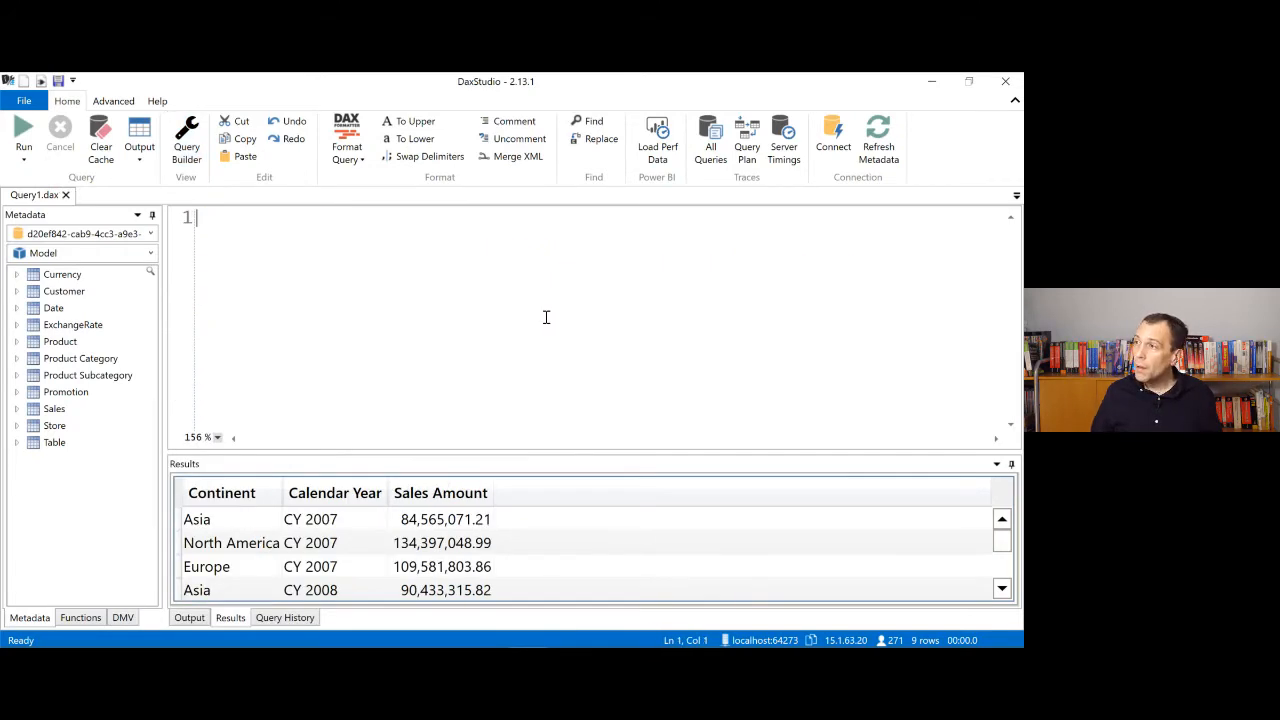
# Step: Load the model's VertiPaq Analyzer metrics and enlarge the metrics area to read the table sizes
pyautogui.click(113, 101)
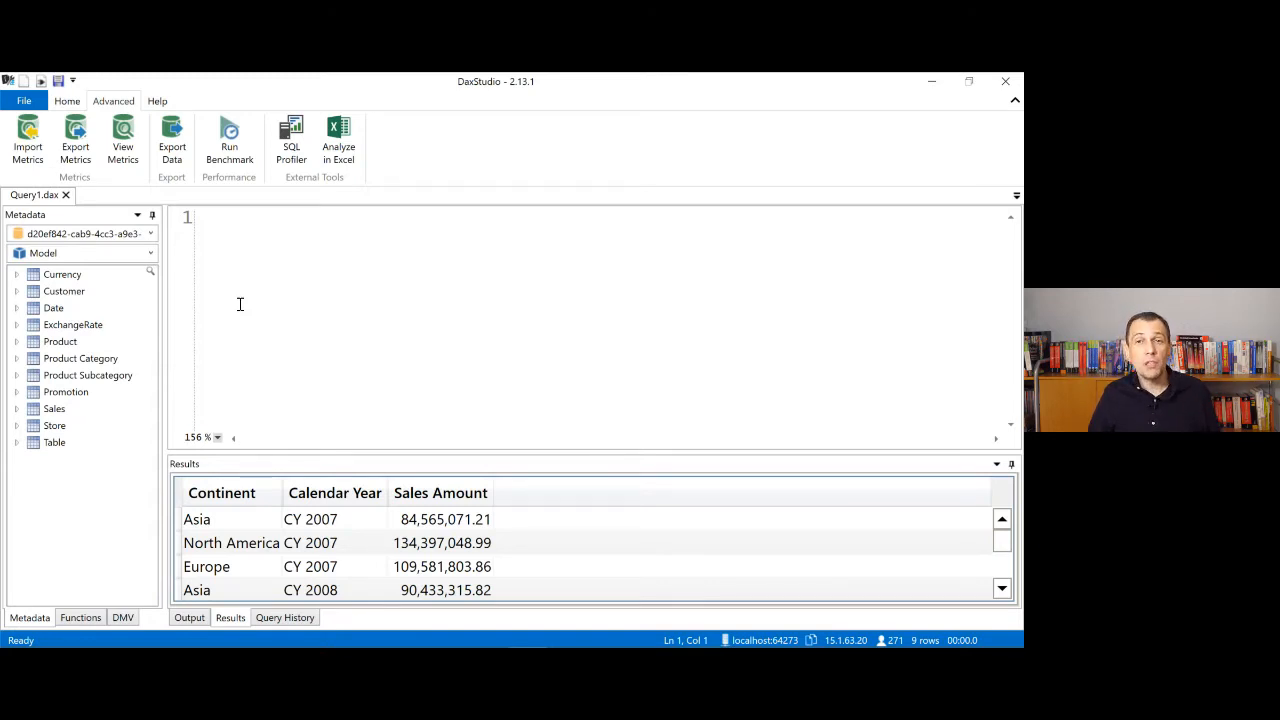
pyautogui.click(123, 140)
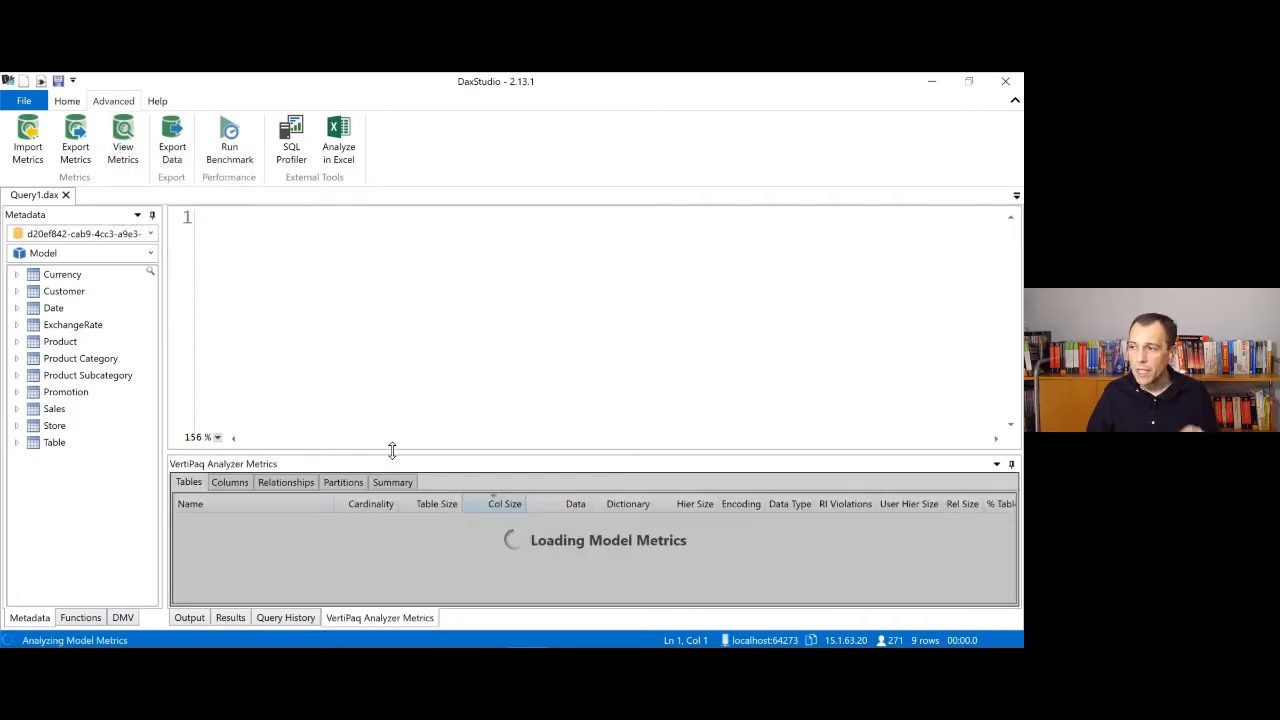
pyautogui.moveTo(392, 451); pyautogui.dragTo(374, 282)
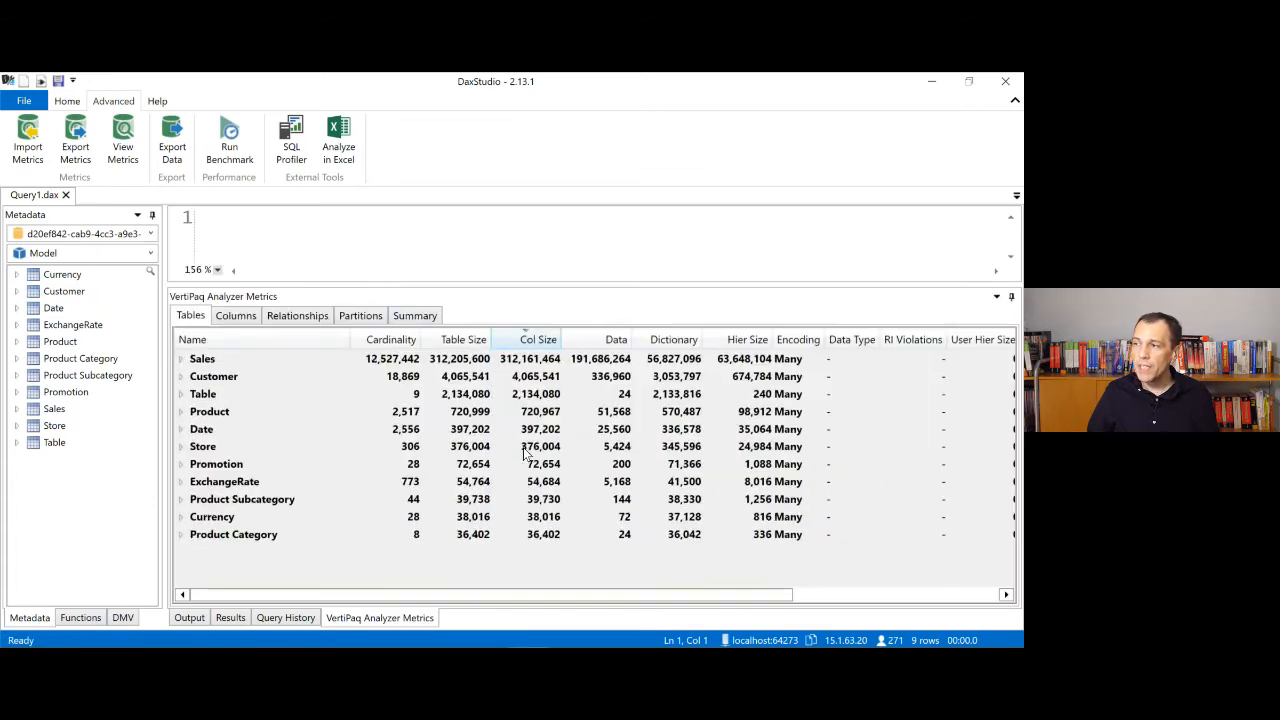
pyautogui.scroll(1, 523, 448)
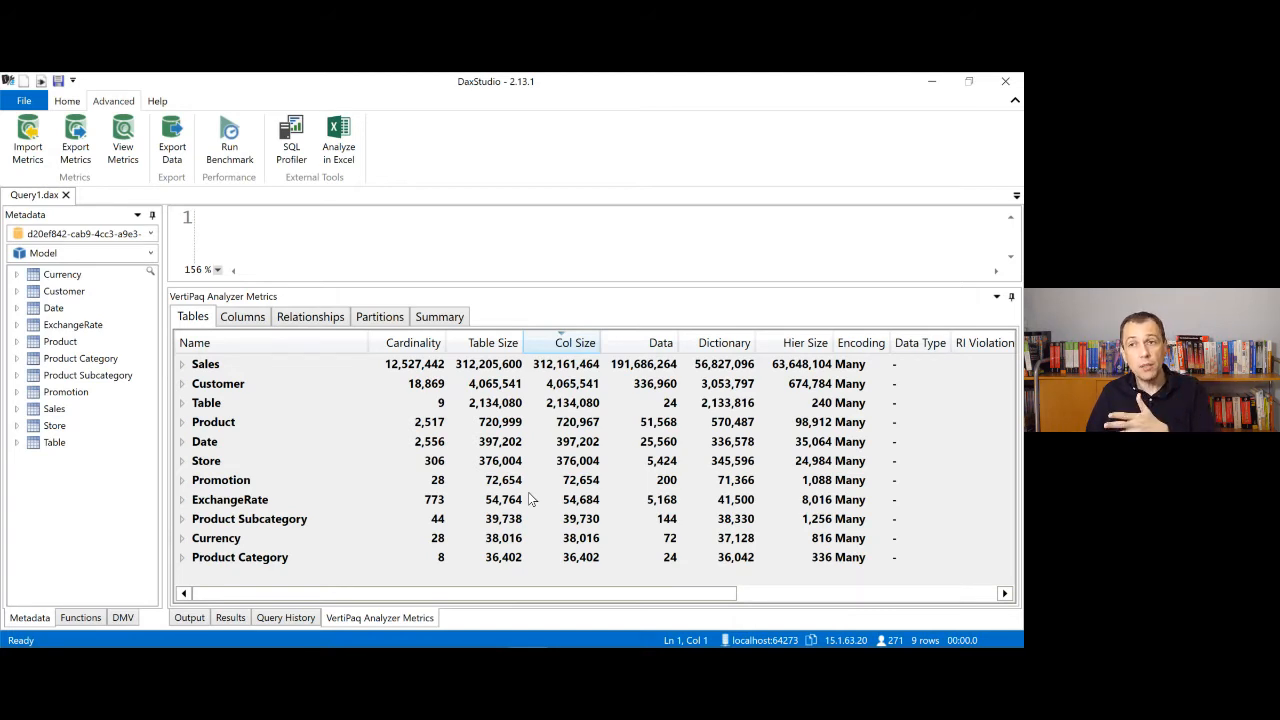
# Step: Check the model's total size in the metrics summary and expand the Sales table to examine its column sizes
pyautogui.click(448, 318)
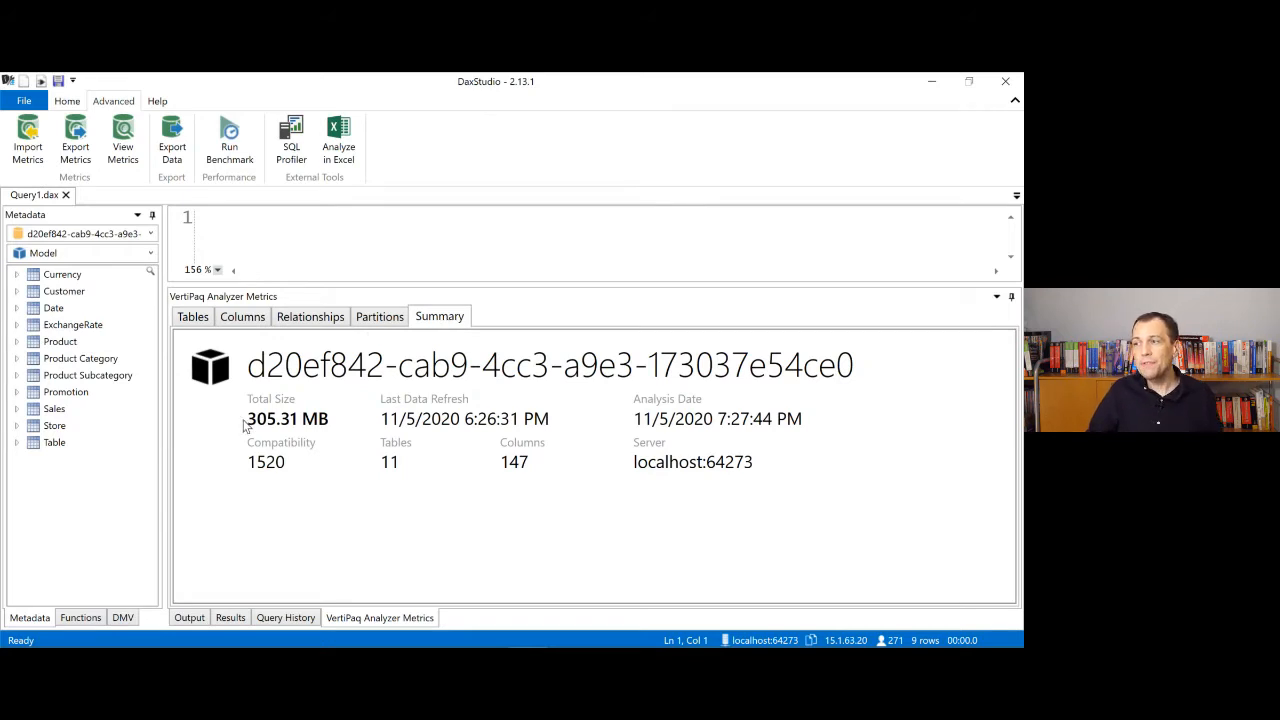
pyautogui.moveTo(335, 424)
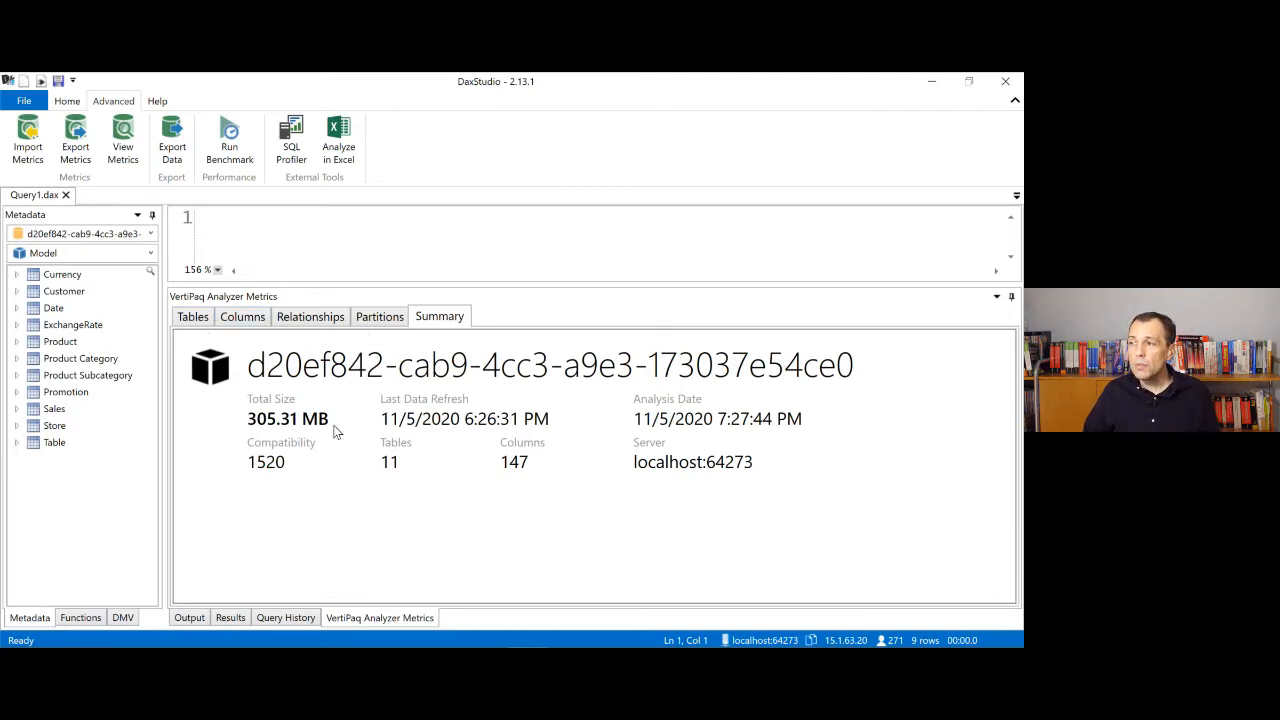
pyautogui.click(202, 315)
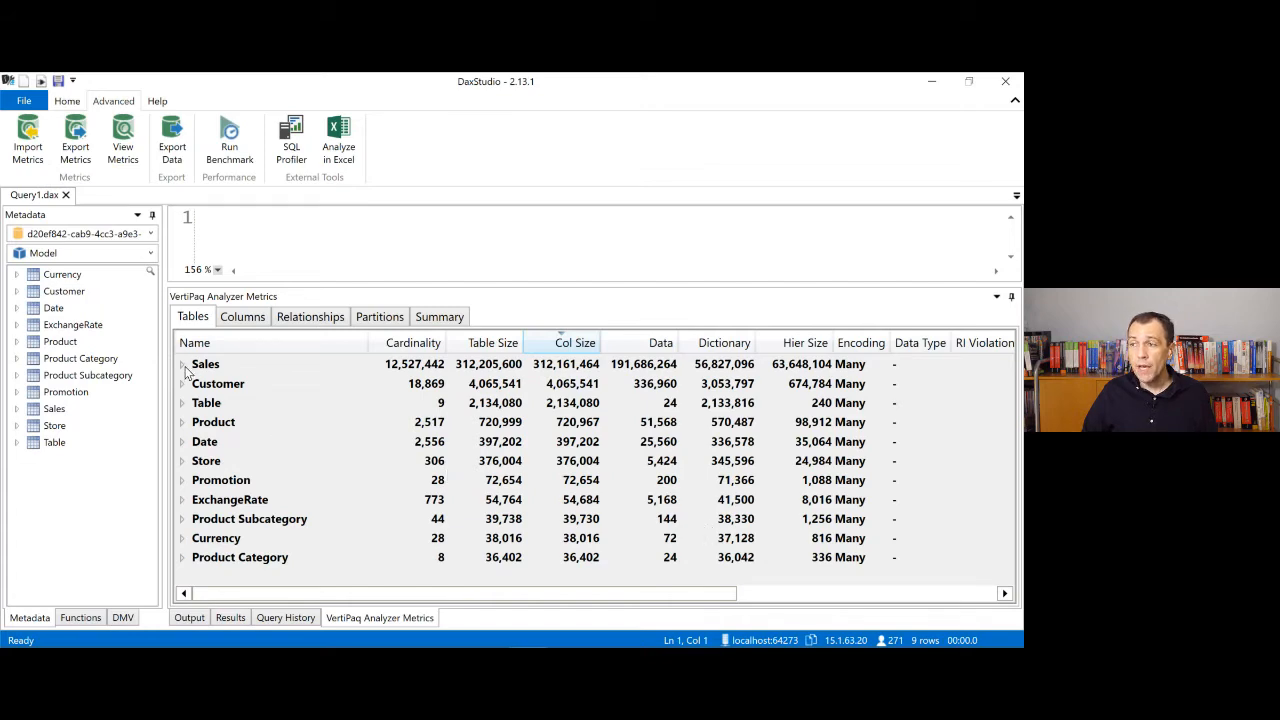
pyautogui.click(184, 365)
pyautogui.click(184, 366)
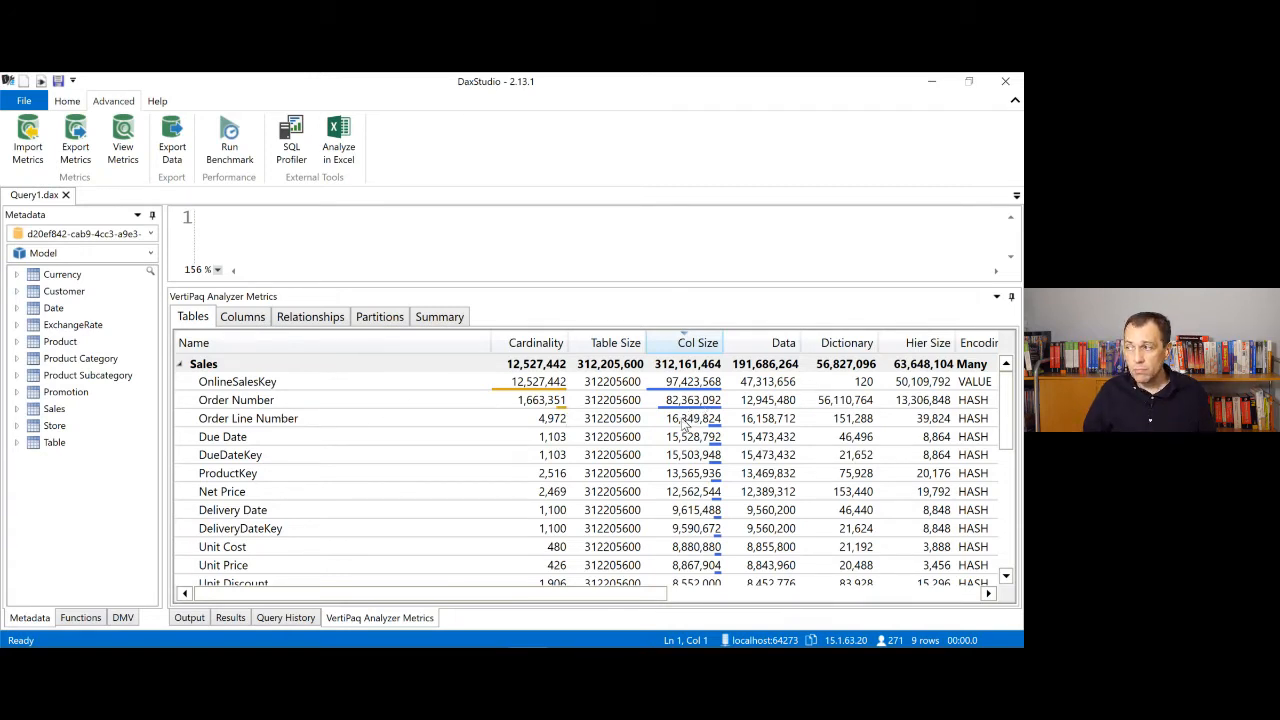
# Step: Highlight the OnlineSalesKey, Order Number and Order Line Number rows in the Sales table's metrics
pyautogui.click(264, 407)
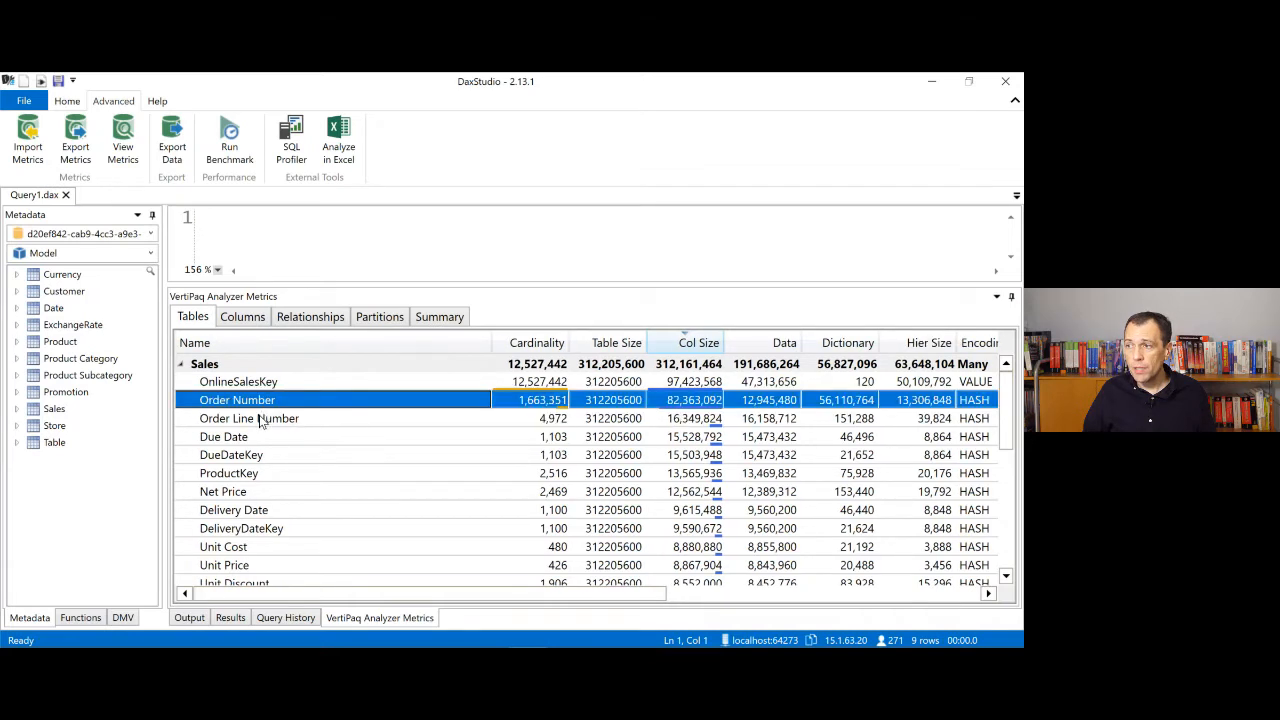
pyautogui.keyDown('ctrl'); pyautogui.click(260, 419); pyautogui.keyUp('ctrl')
pyautogui.click(275, 387)
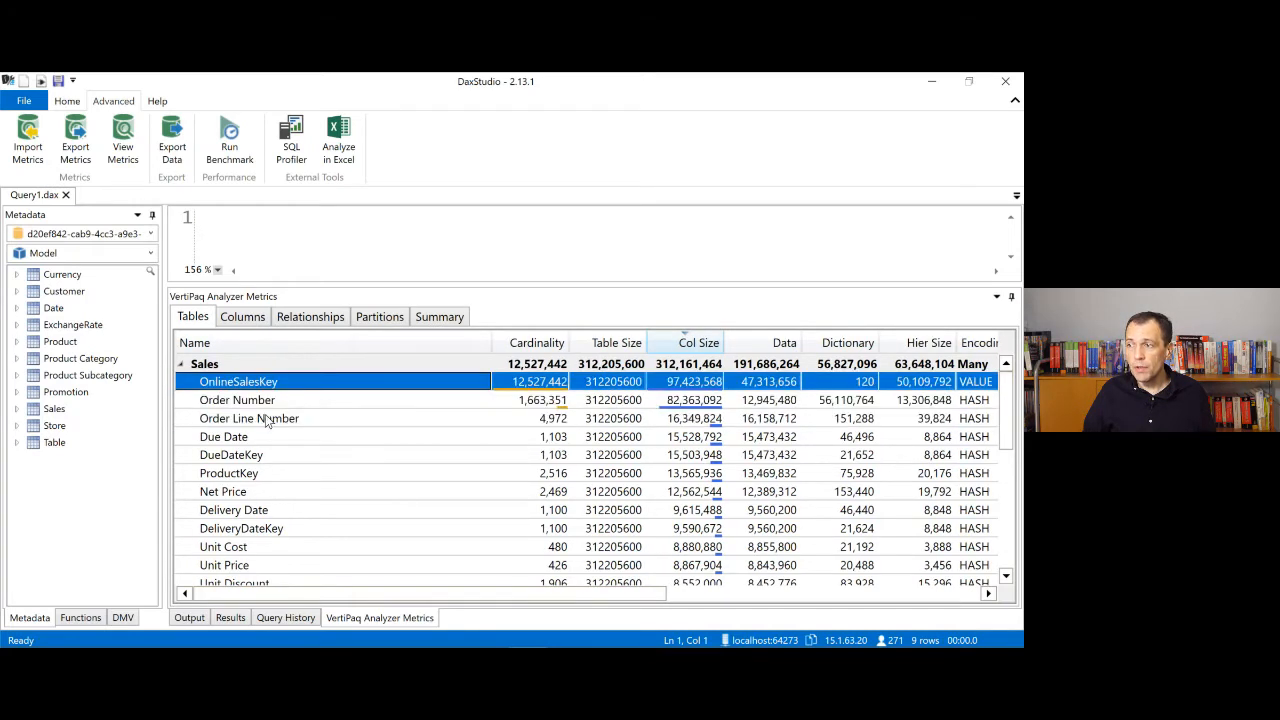
pyautogui.keyDown('shift'); pyautogui.click(267, 425); pyautogui.keyUp('shift')
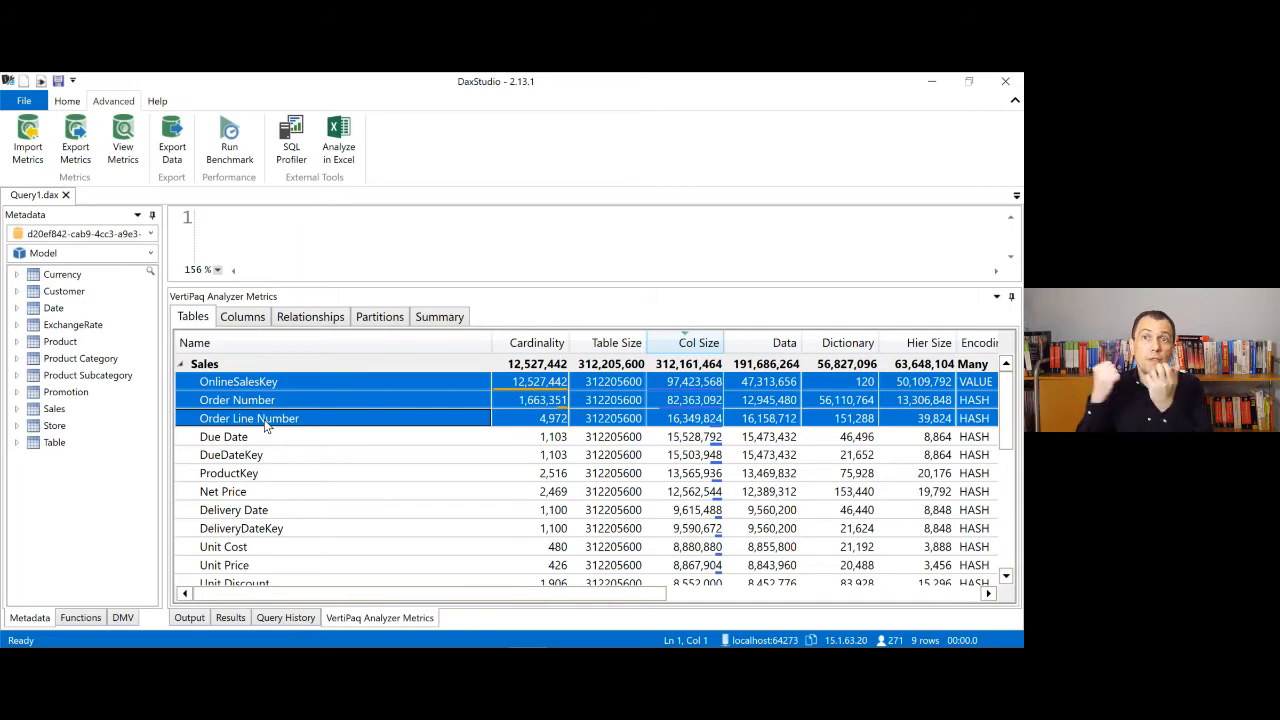
# Step: Switch to Power BI Desktop and delete the OnlineSalesKey column from the Sales table
pyautogui.hotkey('alt', 'Tab')
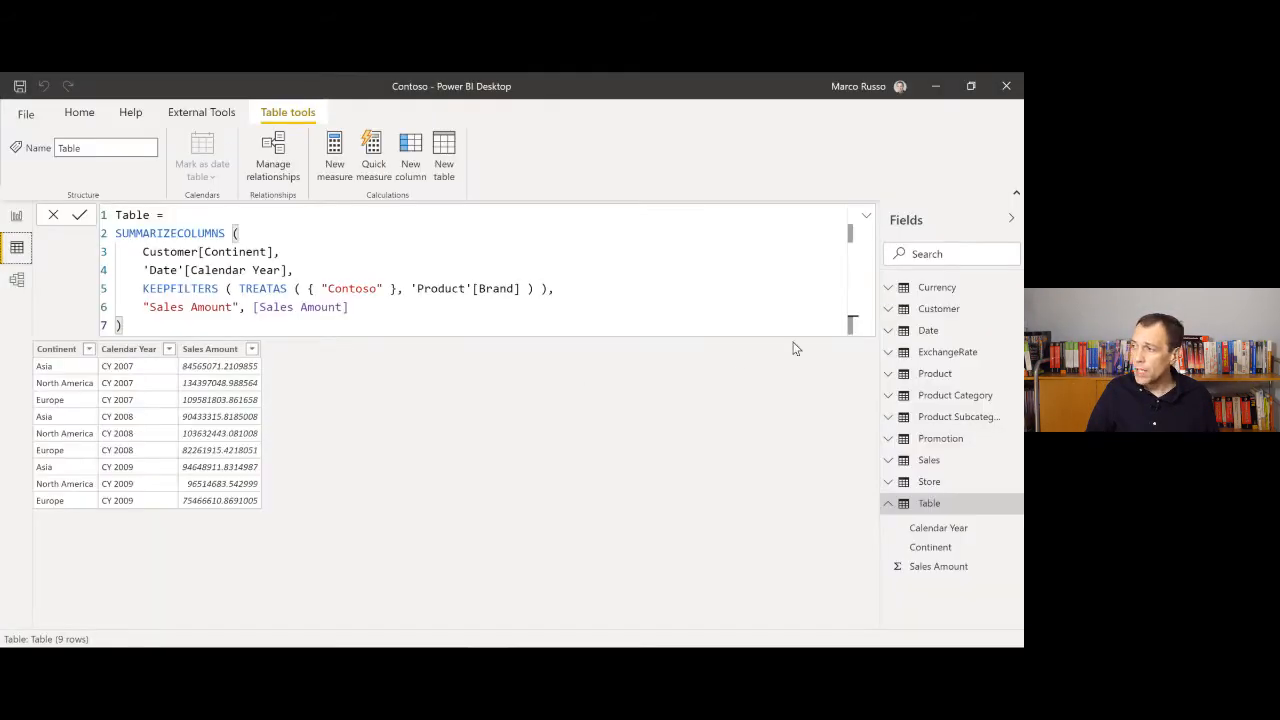
pyautogui.click(903, 460)
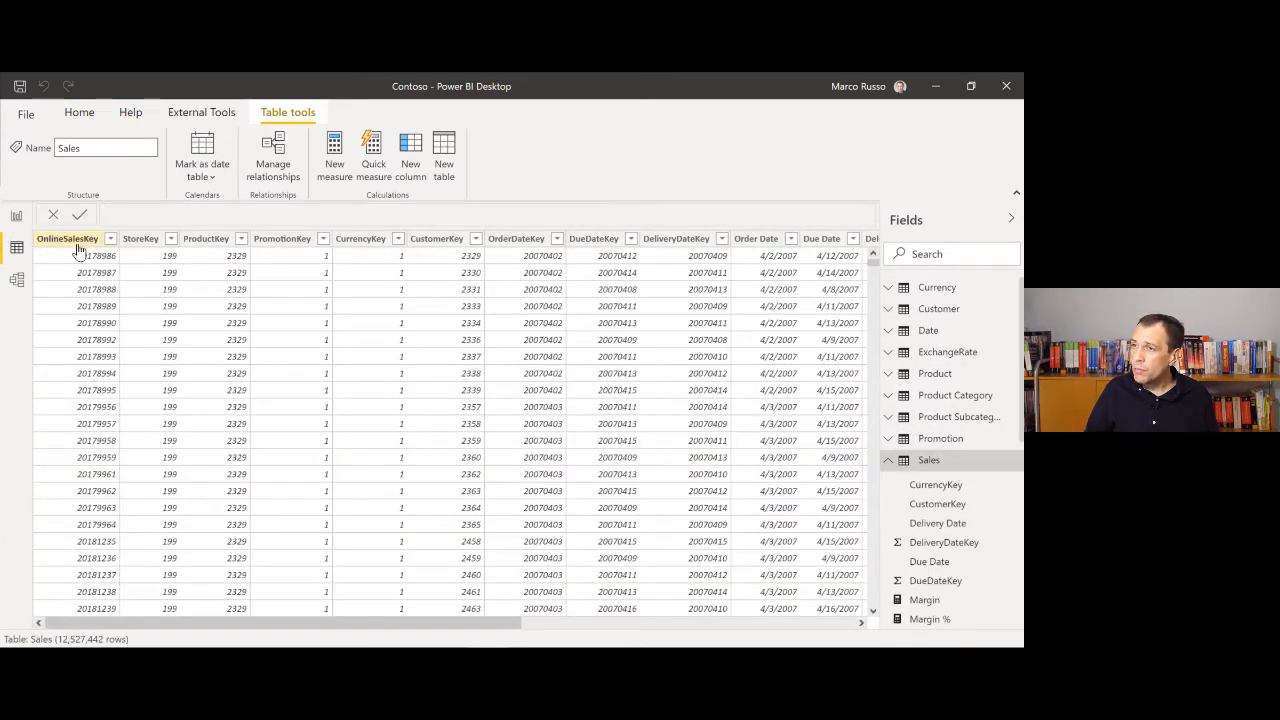
pyautogui.rightClick(79, 246)
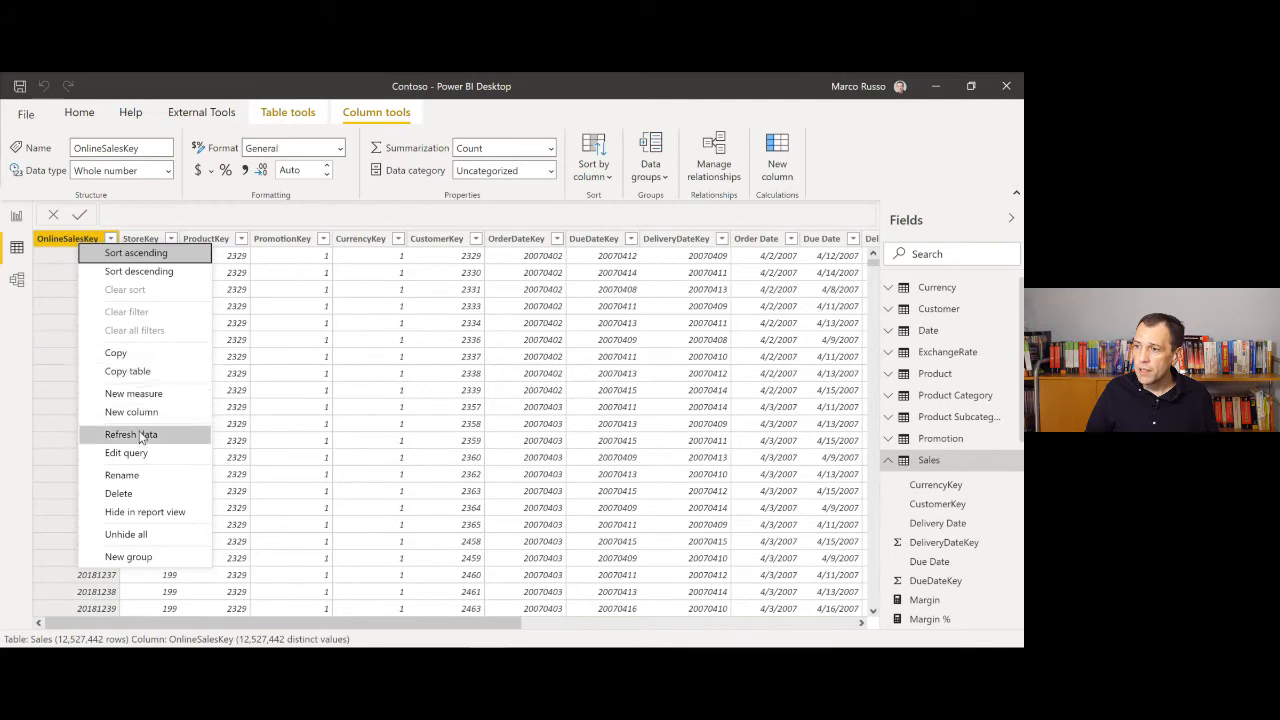
pyautogui.click(133, 494)
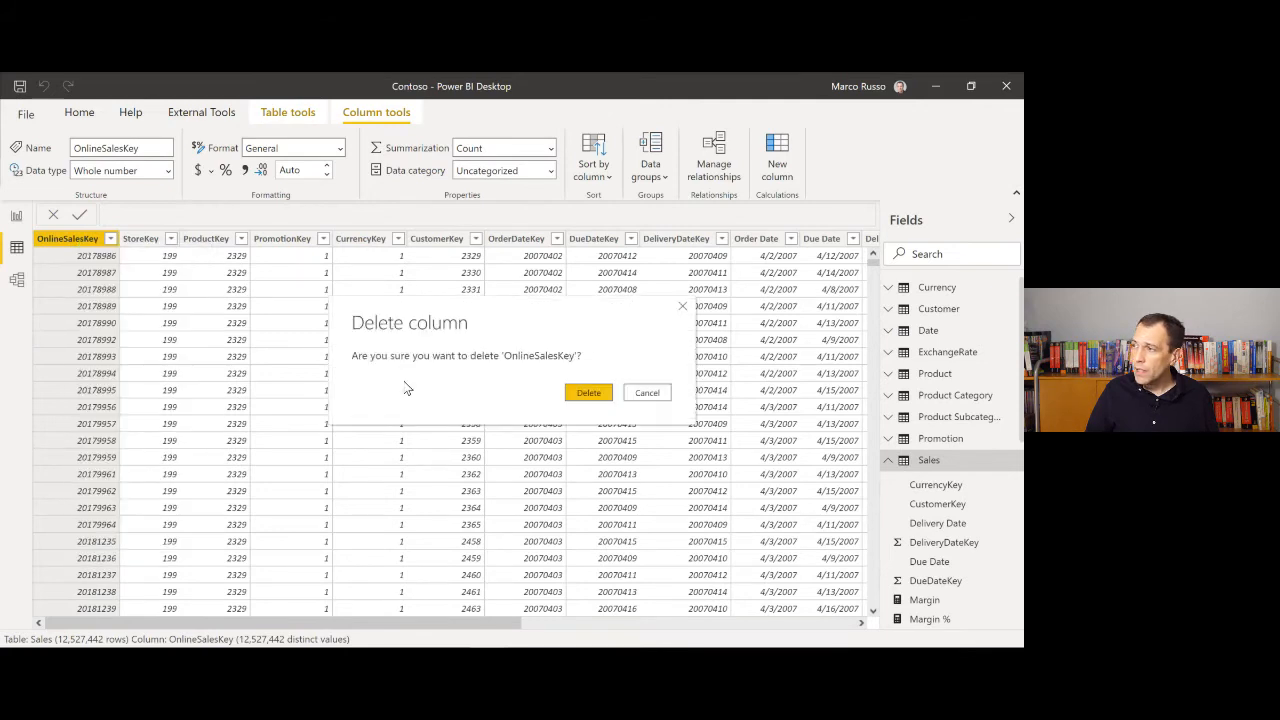
# Step: Delete the OnlineSalesKey and Order Line Number columns from the Sales table
pyautogui.click(590, 395)
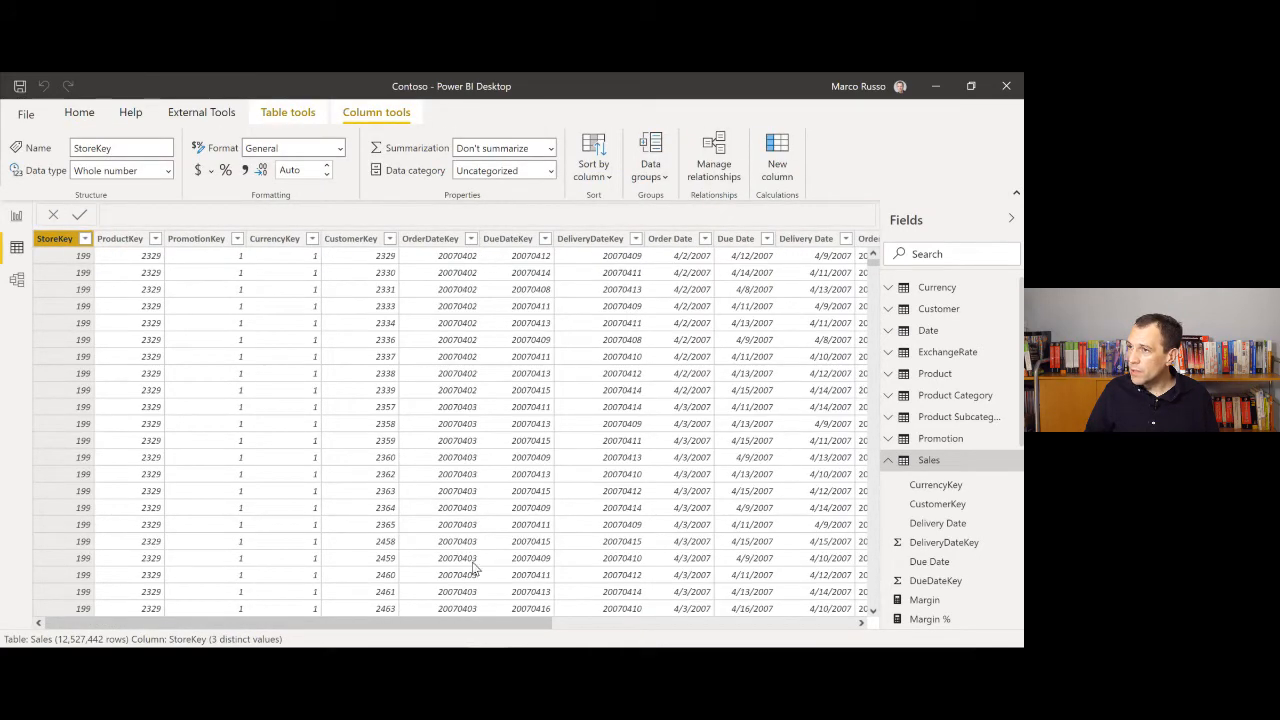
pyautogui.moveTo(472, 627); pyautogui.dragTo(585, 627)
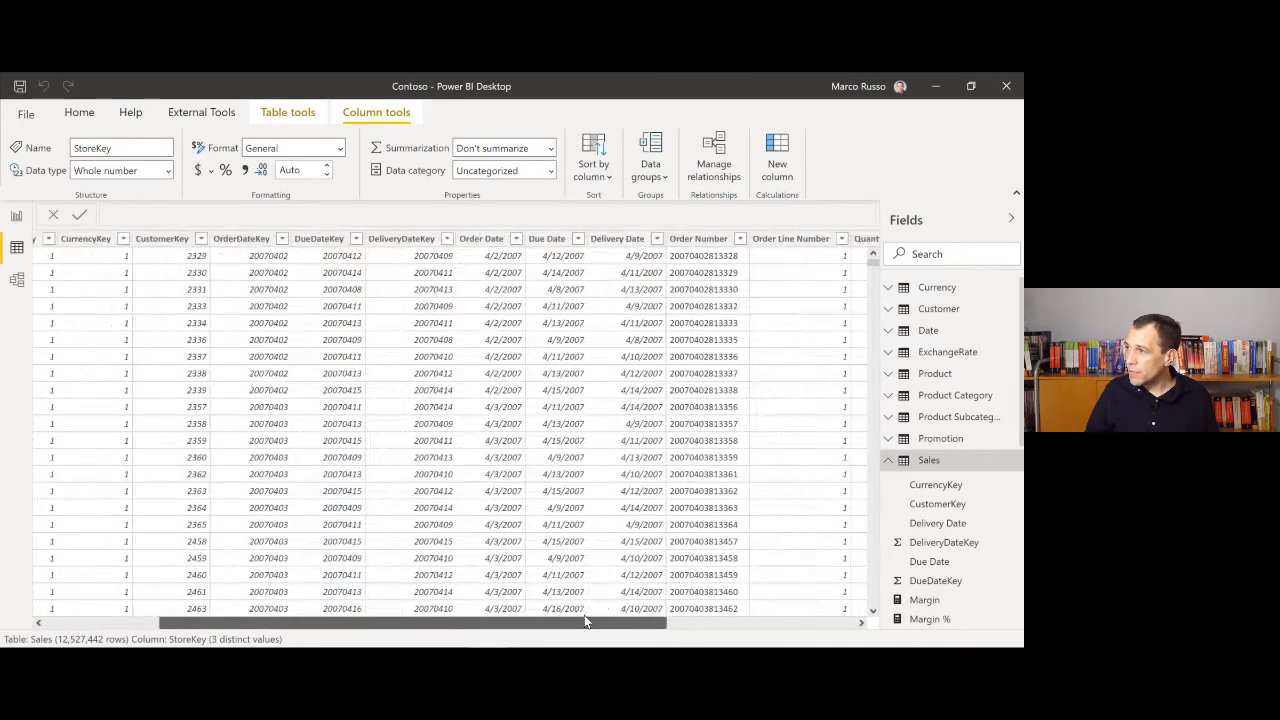
pyautogui.click(703, 245)
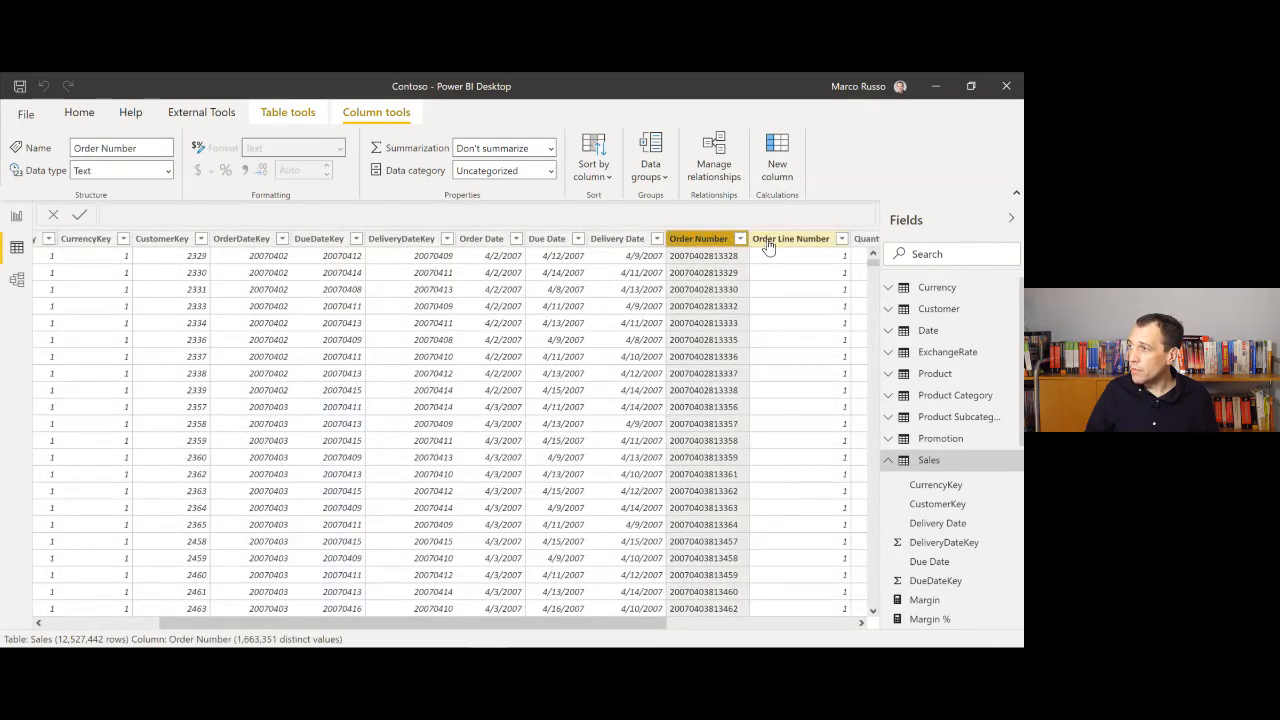
pyautogui.click(768, 247)
pyautogui.rightClick(768, 247)
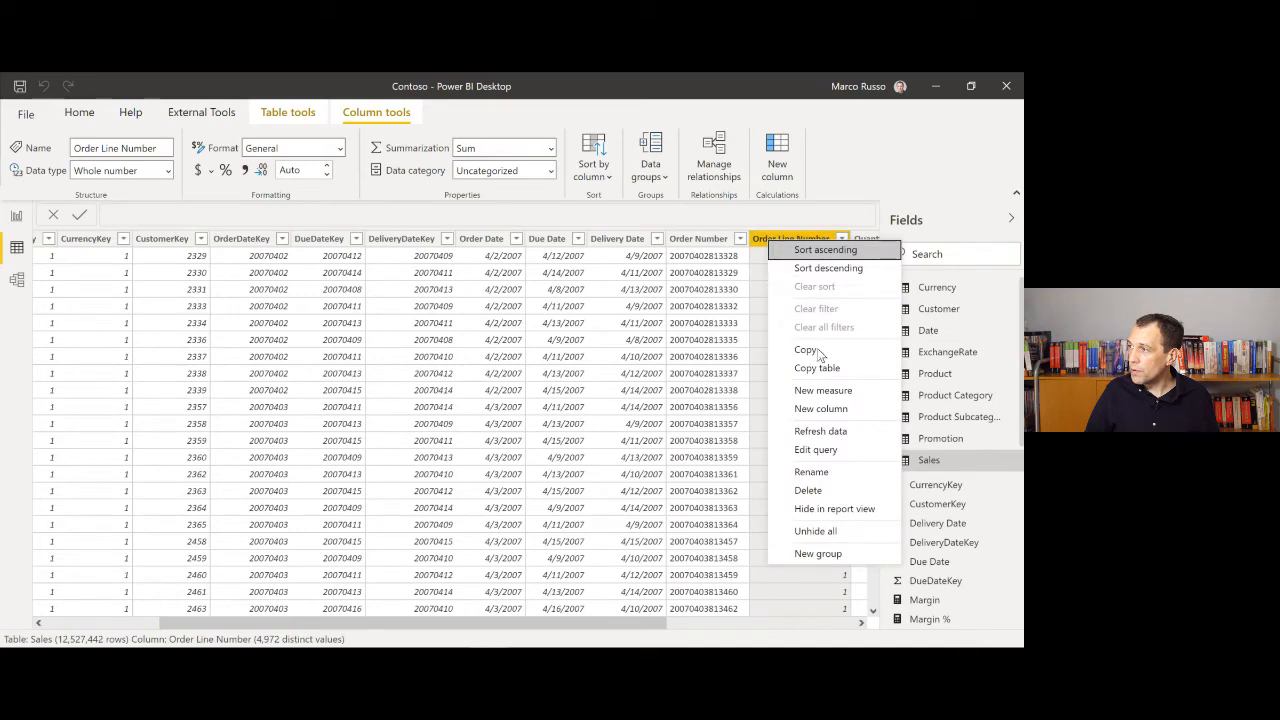
pyautogui.click(812, 491)
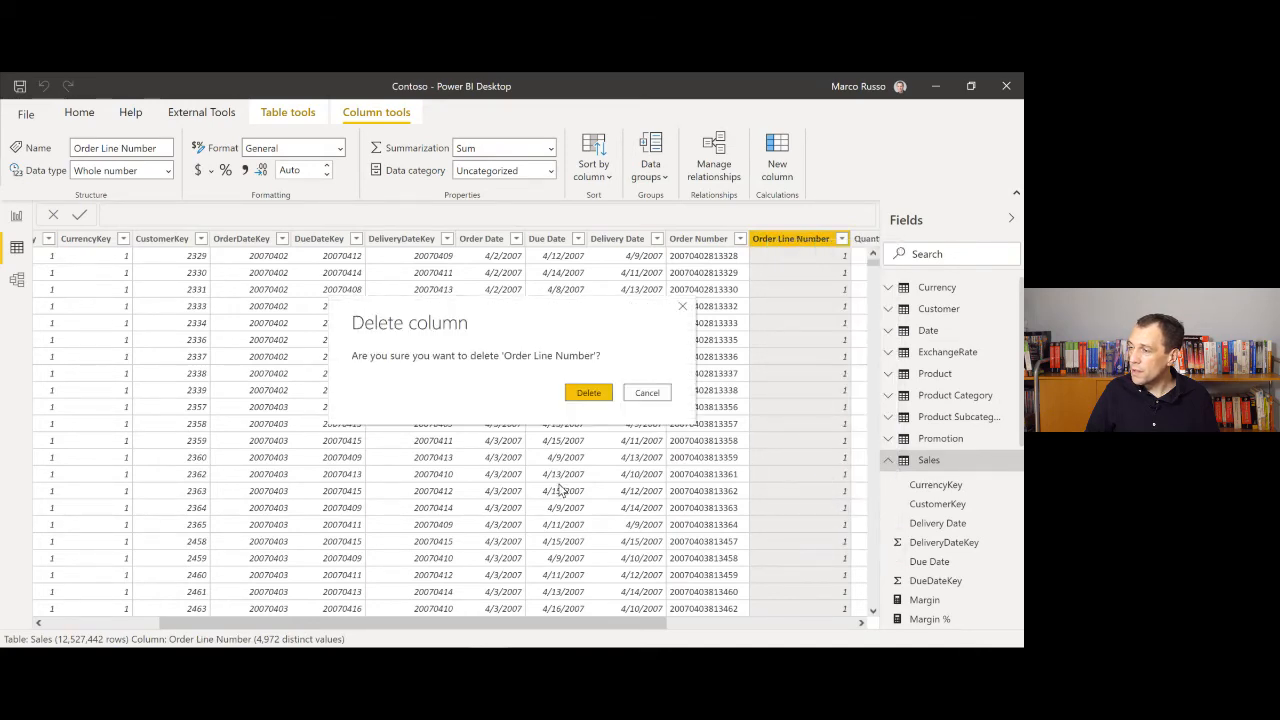
pyautogui.click(588, 392)
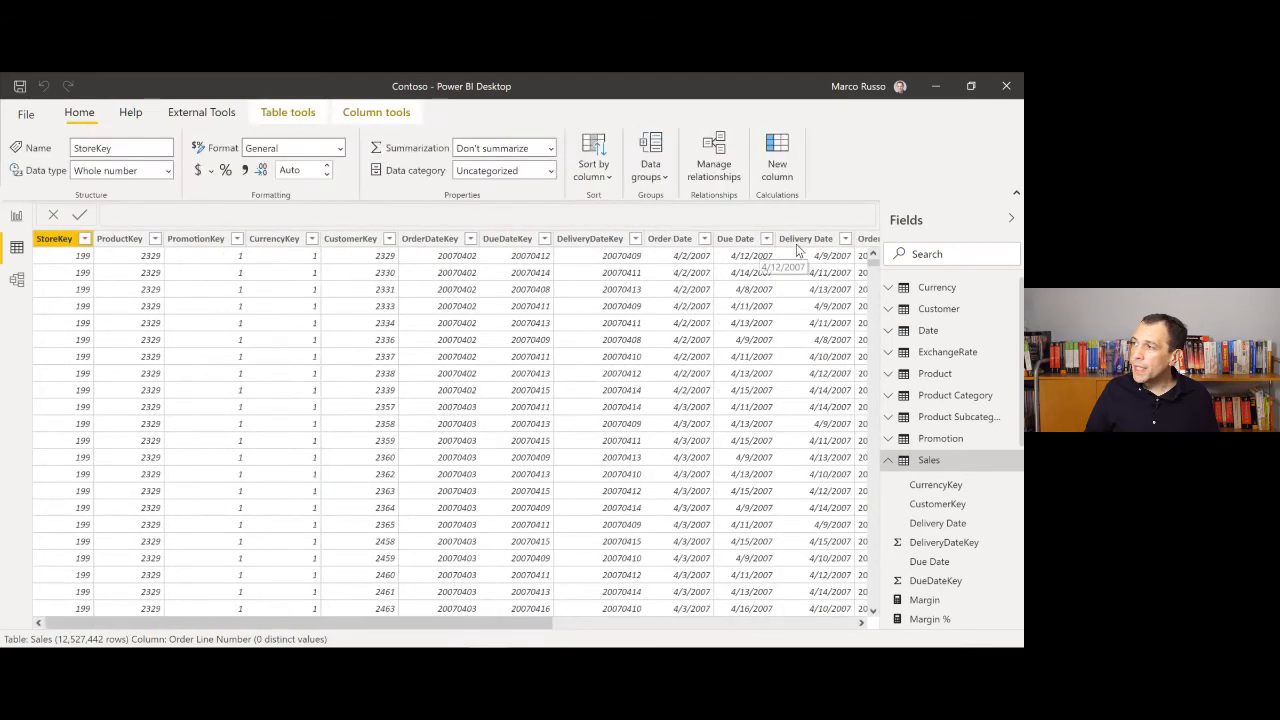
# Step: Delete the Order Number column from the Sales table
pyautogui.click(779, 623)
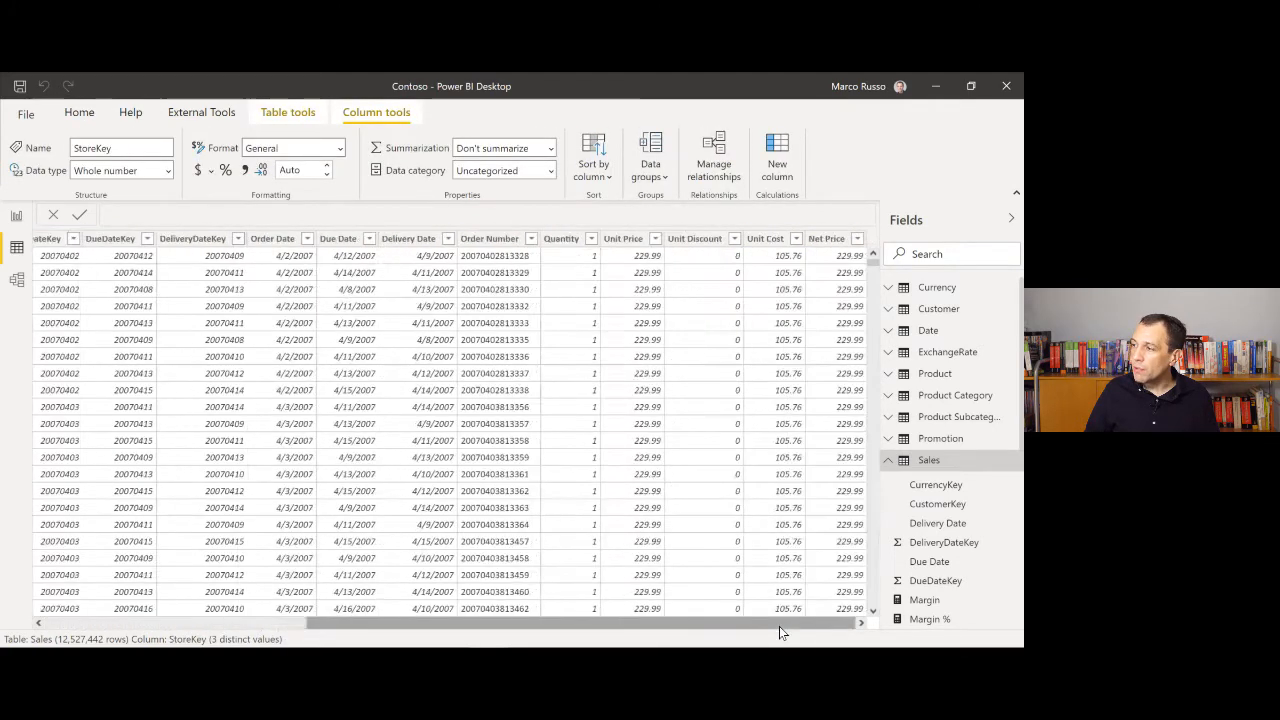
pyautogui.click(489, 240)
pyautogui.rightClick(489, 246)
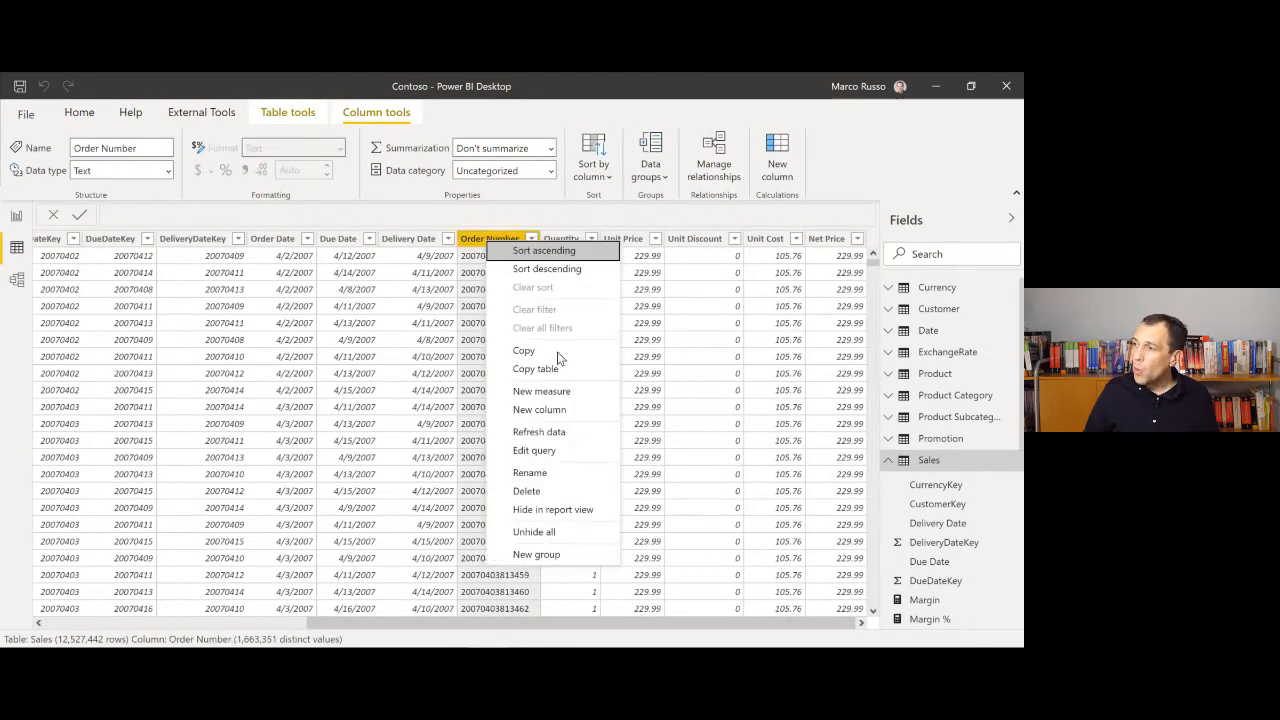
pyautogui.click(578, 485)
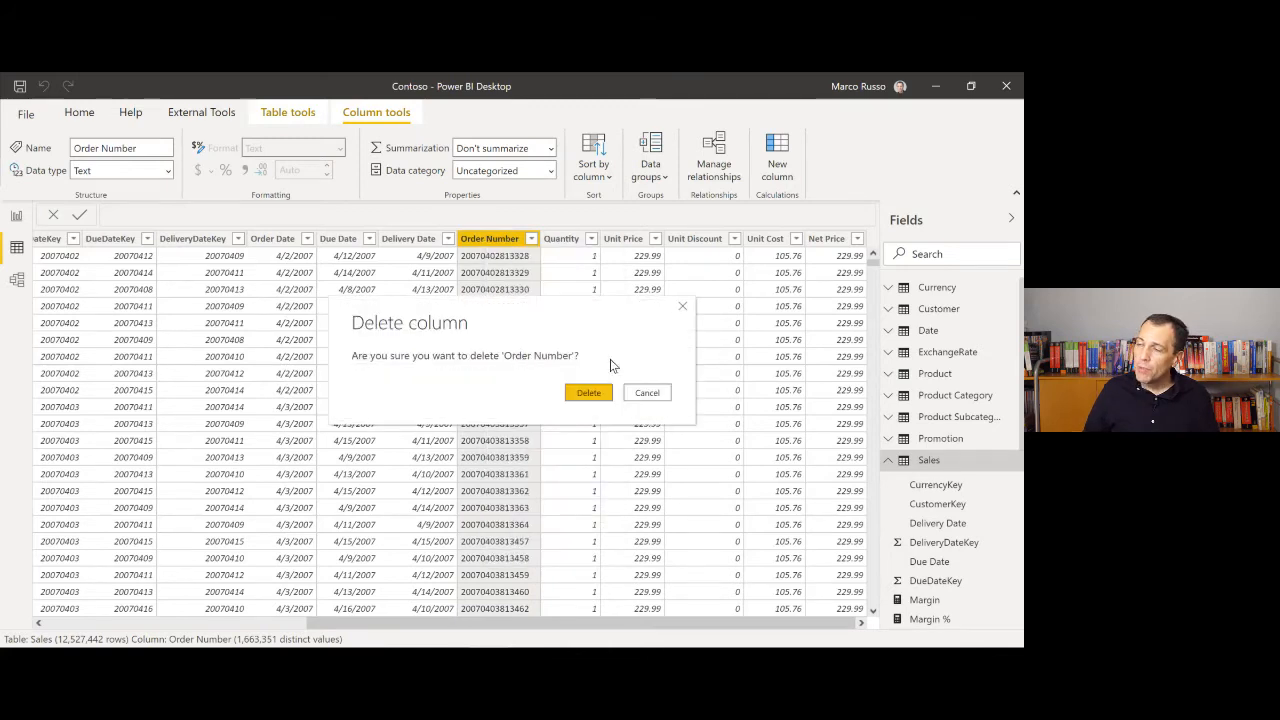
pyautogui.click(591, 394)
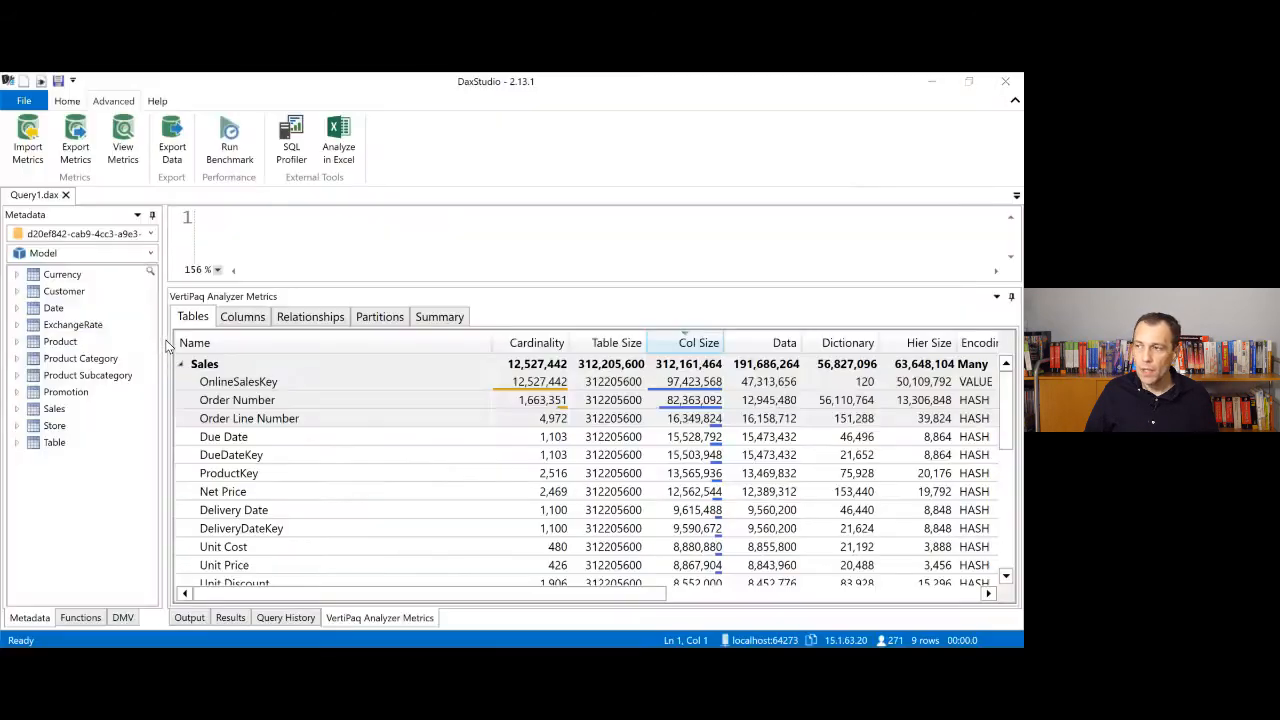
# Step: Switch to DAX Studio and compare the old metrics of the three deleted columns with the Sales columns listed in the metadata
pyautogui.moveTo(238, 381); pyautogui.dragTo(249, 418)
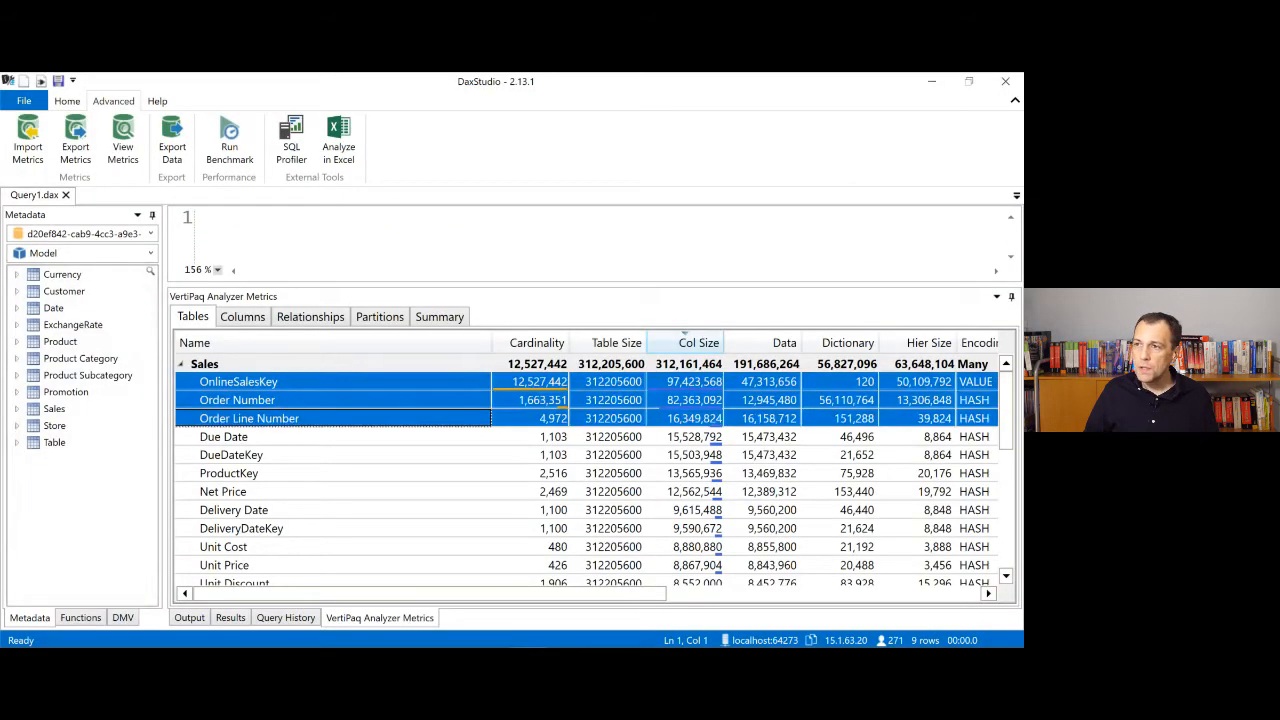
pyautogui.click(17, 409)
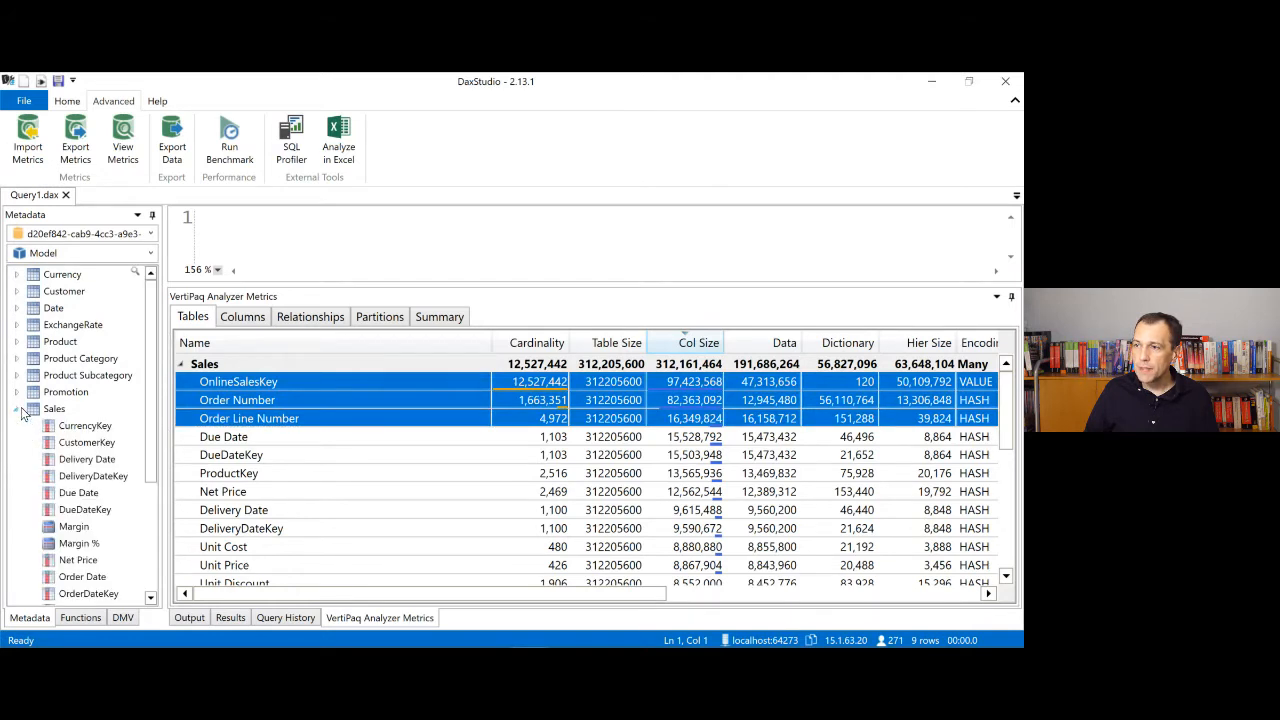
pyautogui.scroll(-2, 113, 410)
pyautogui.scroll(-3, 110, 405)
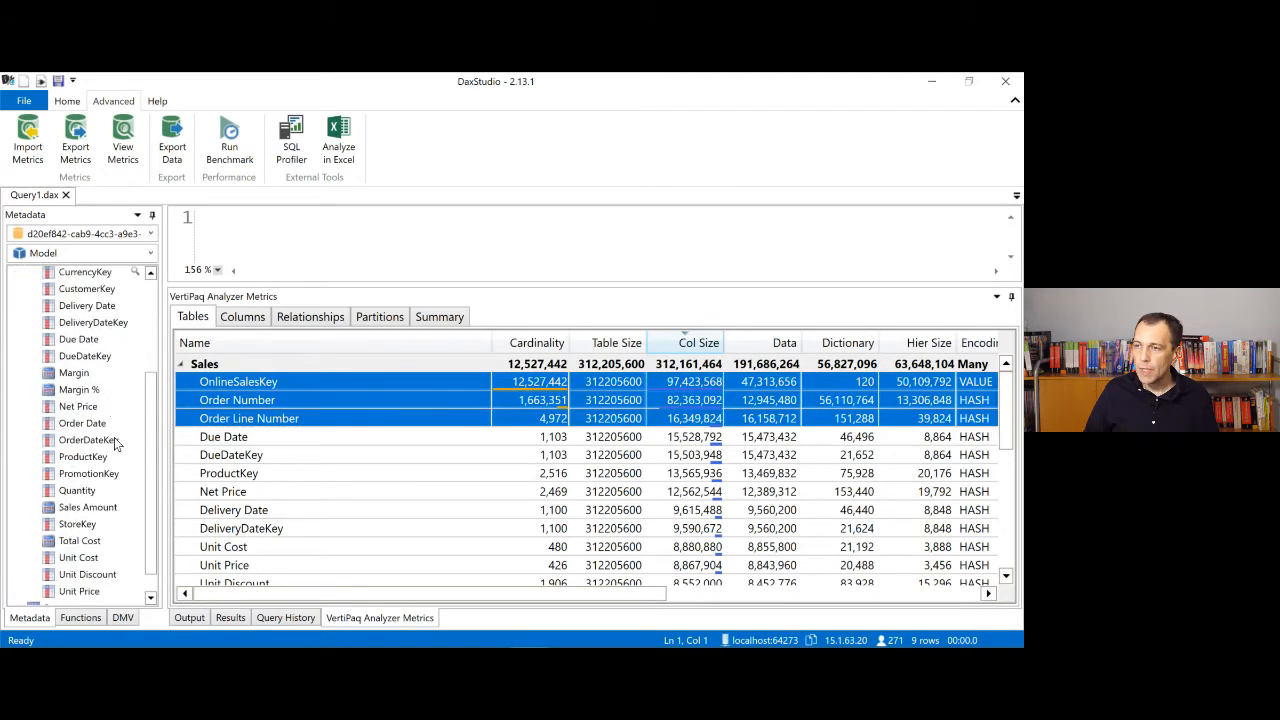
pyautogui.moveTo(93, 458)
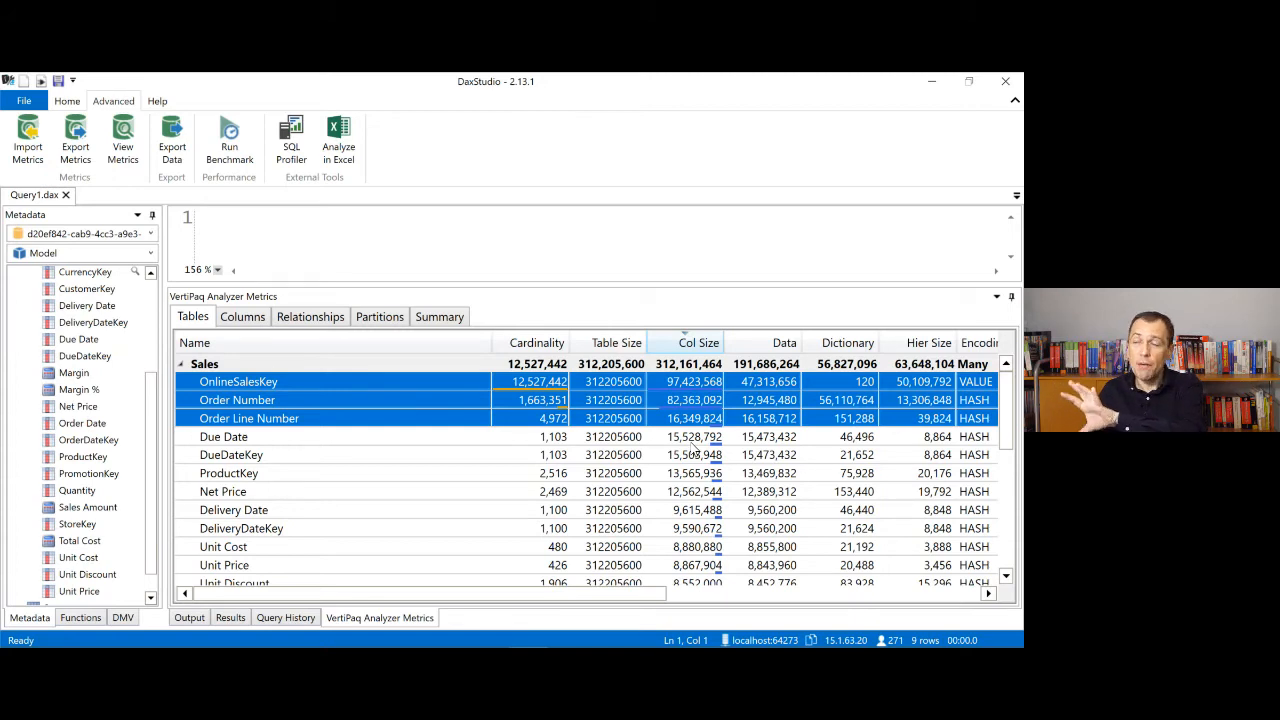
# Step: Recalculate the VertiPaq Analyzer metrics and review the model summary and the Sales table's column sizes
pyautogui.click(125, 150)
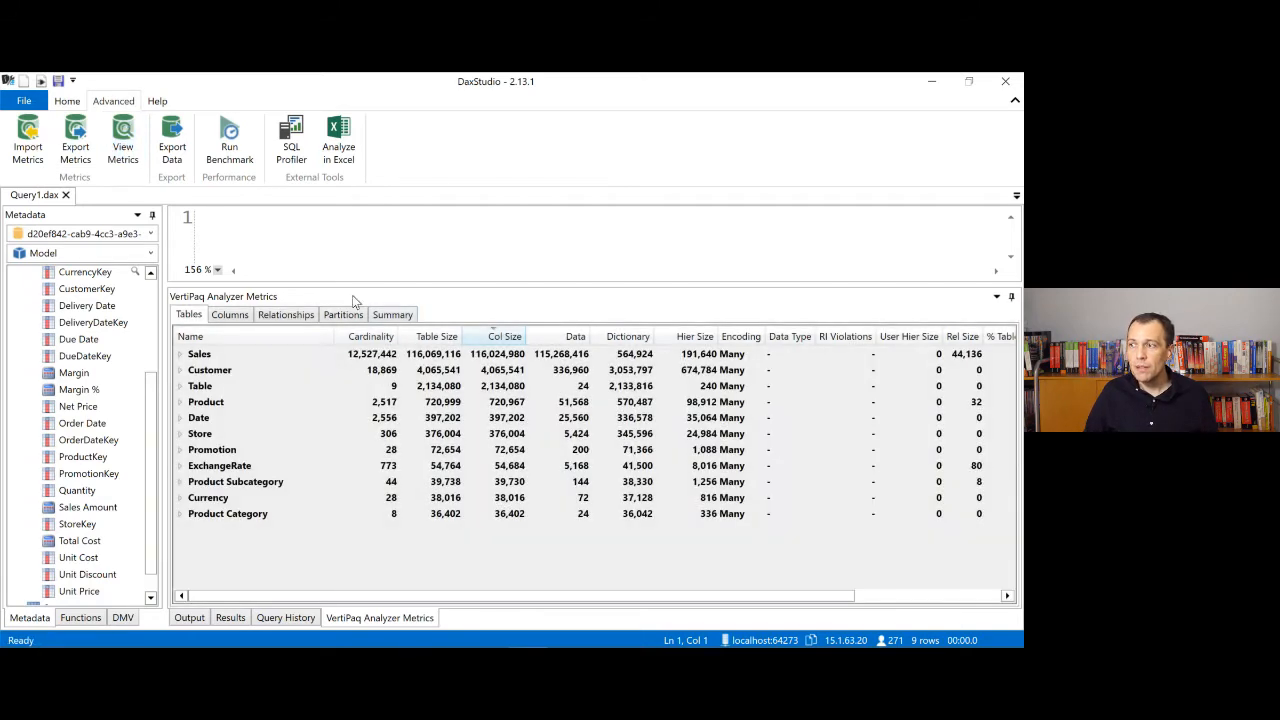
pyautogui.click(404, 315)
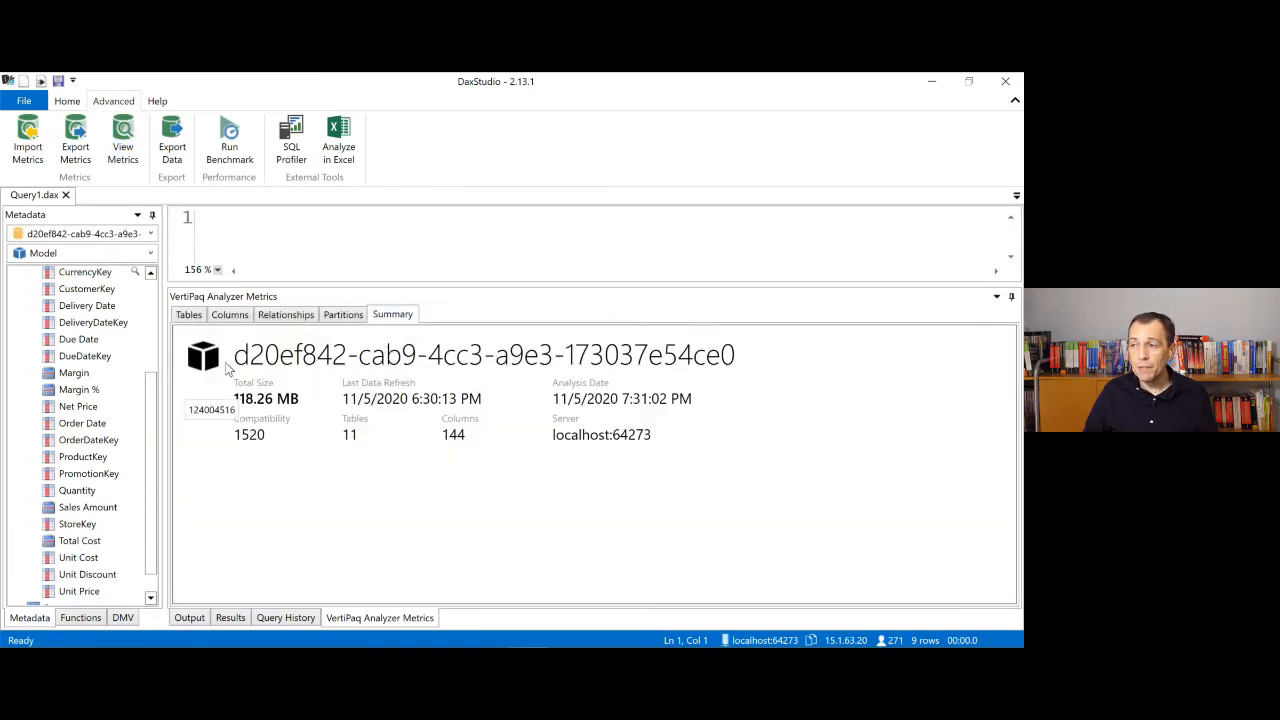
pyautogui.click(196, 315)
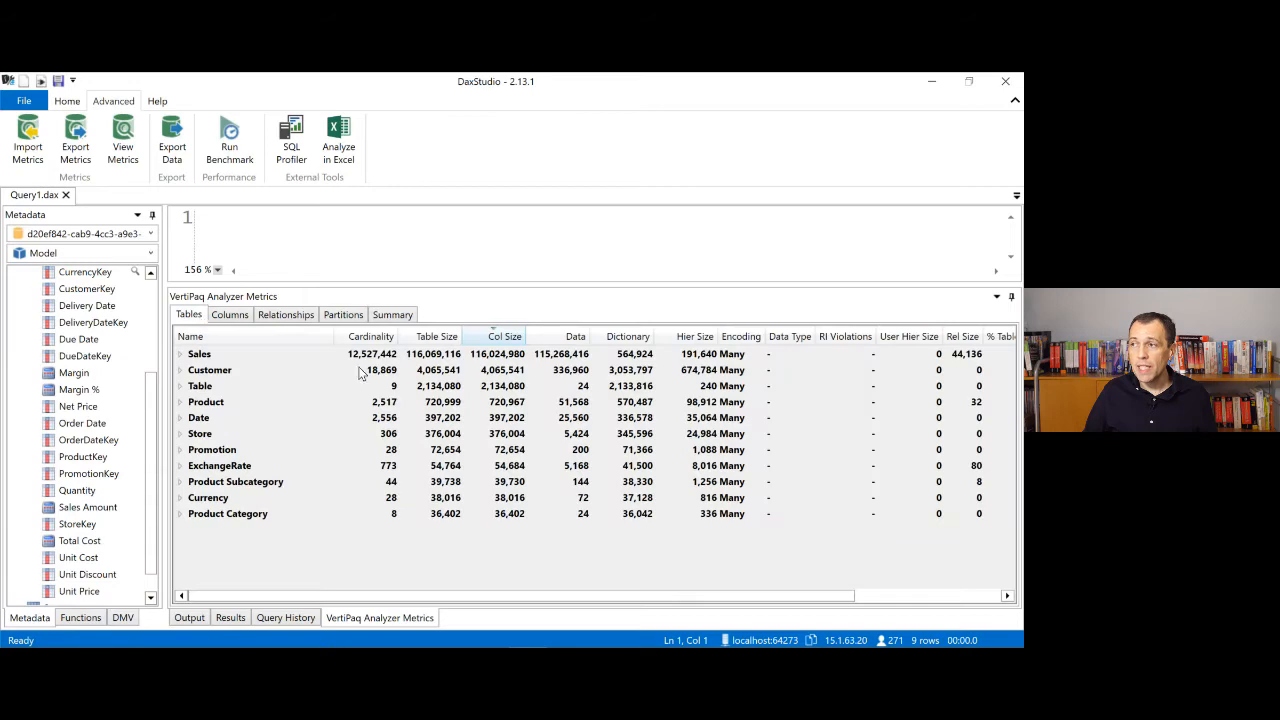
pyautogui.doubleClick(200, 355)
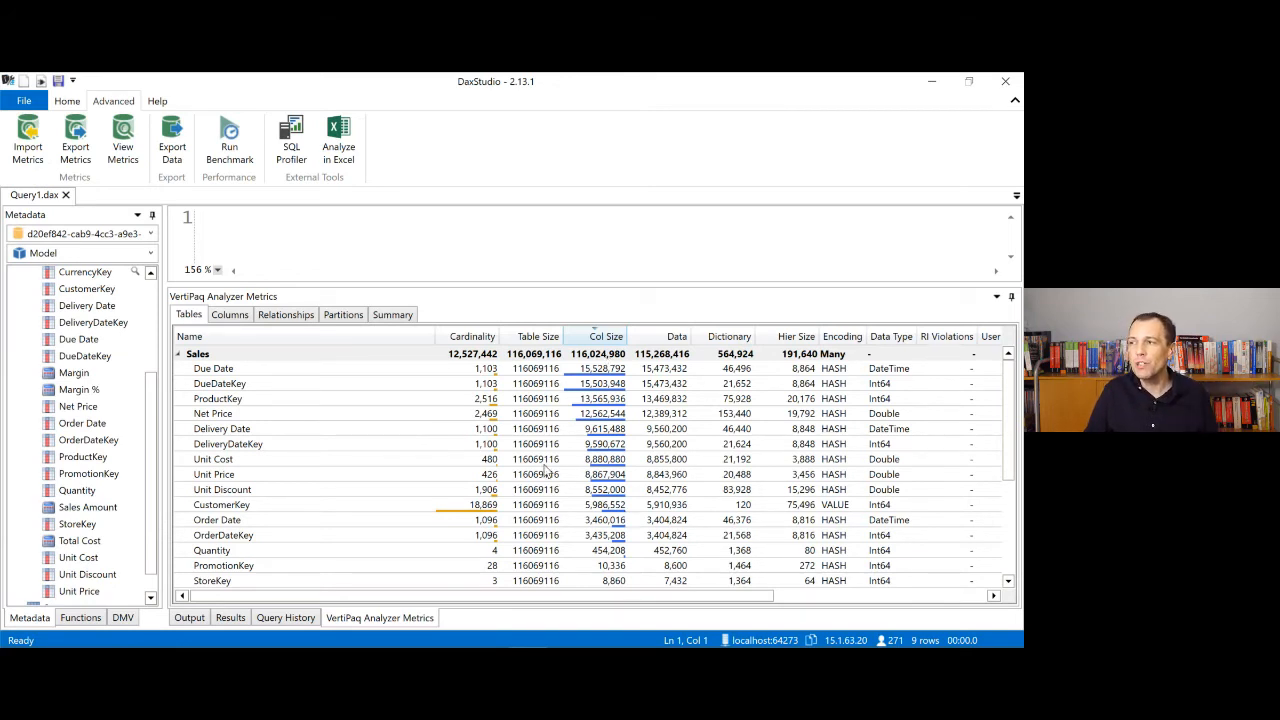
pyautogui.click(180, 355)
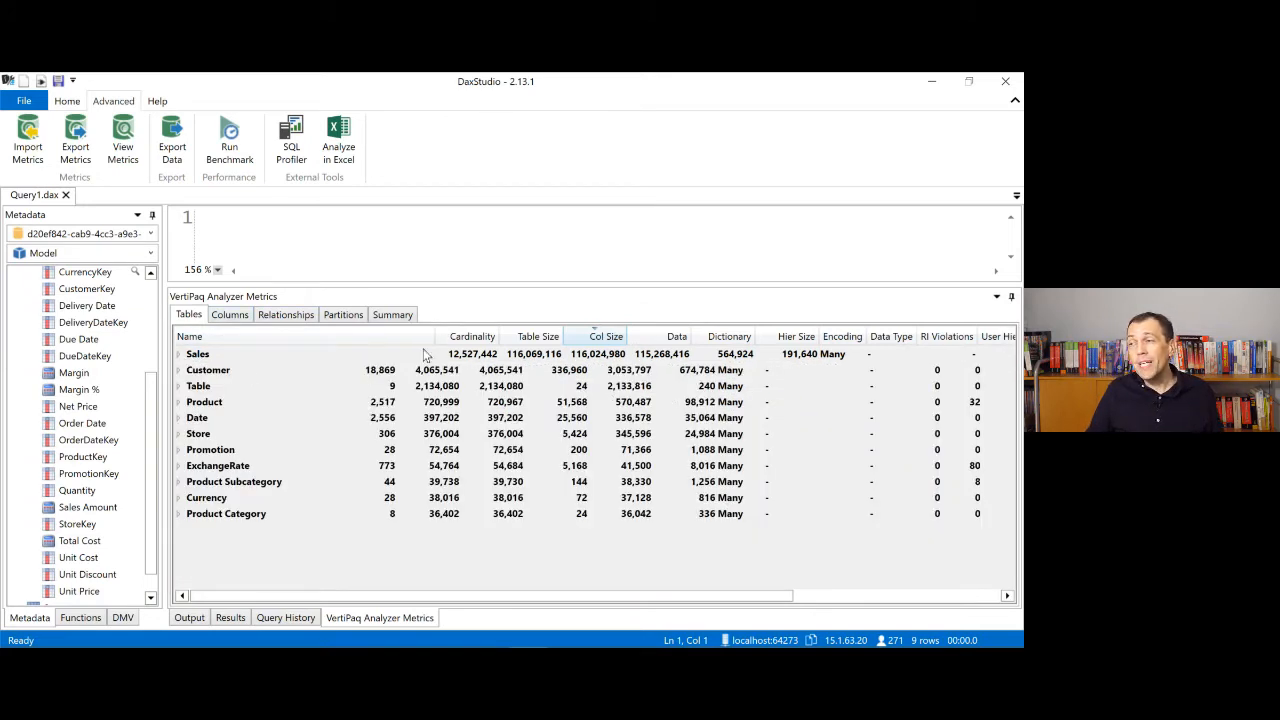
# Step: Examine the metrics by column, the Sales table's relationships and the Customer table's partition
pyautogui.click(232, 316)
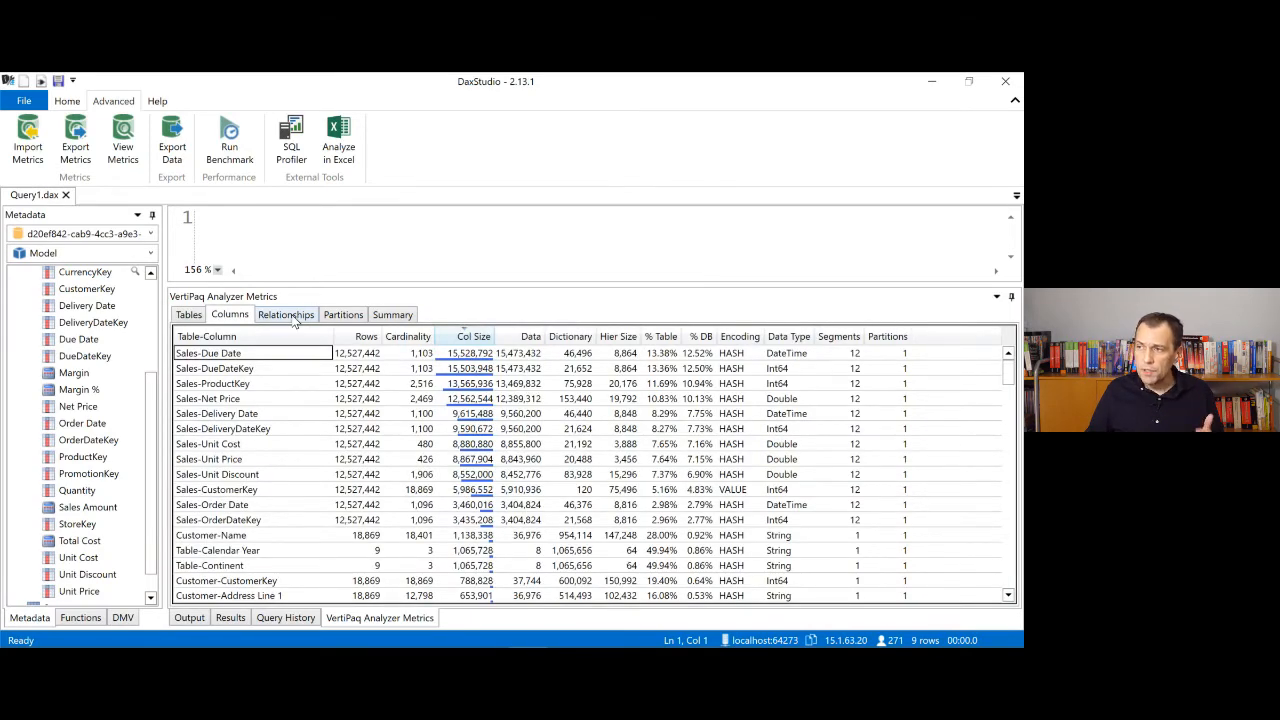
pyautogui.click(292, 316)
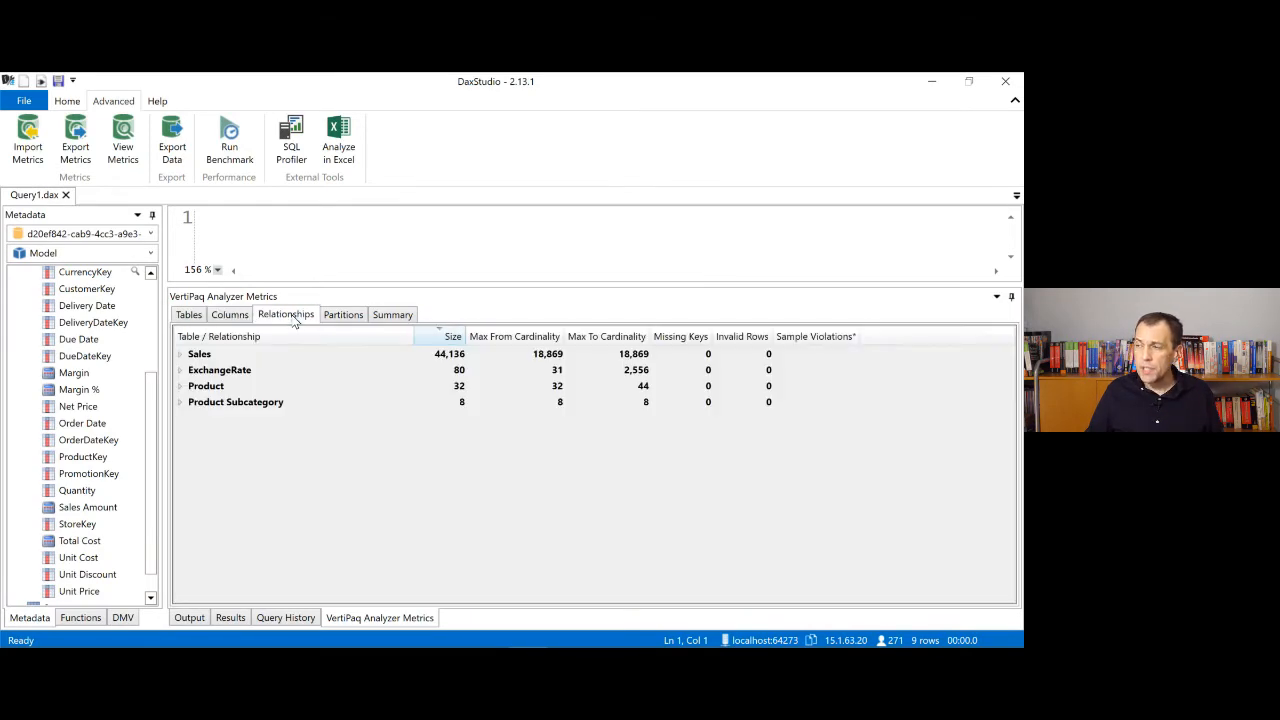
pyautogui.click(180, 355)
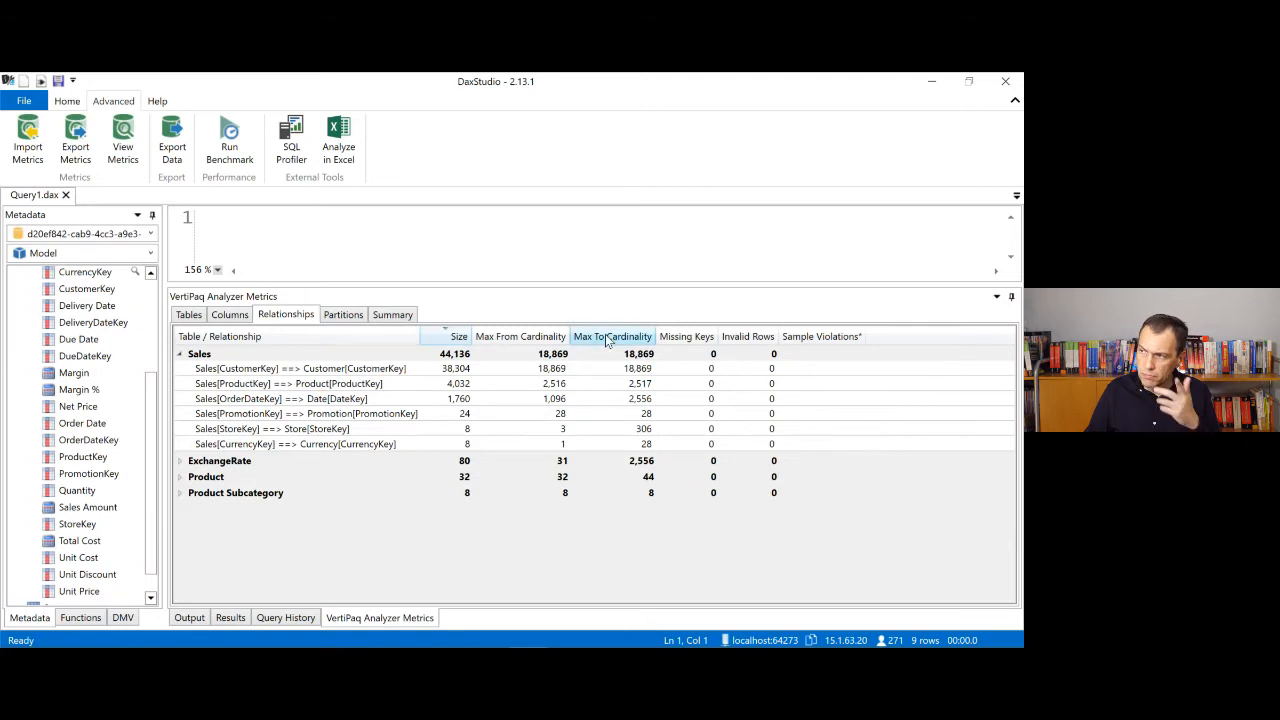
pyautogui.click(359, 319)
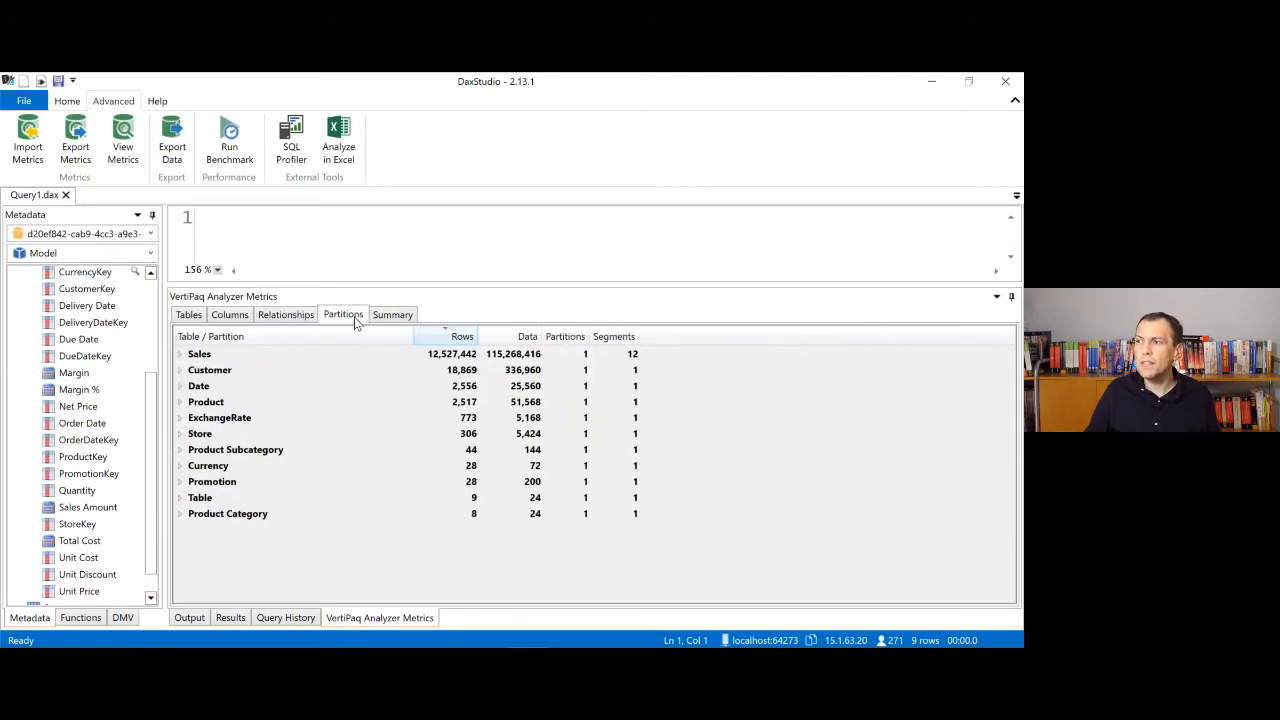
pyautogui.click(183, 371)
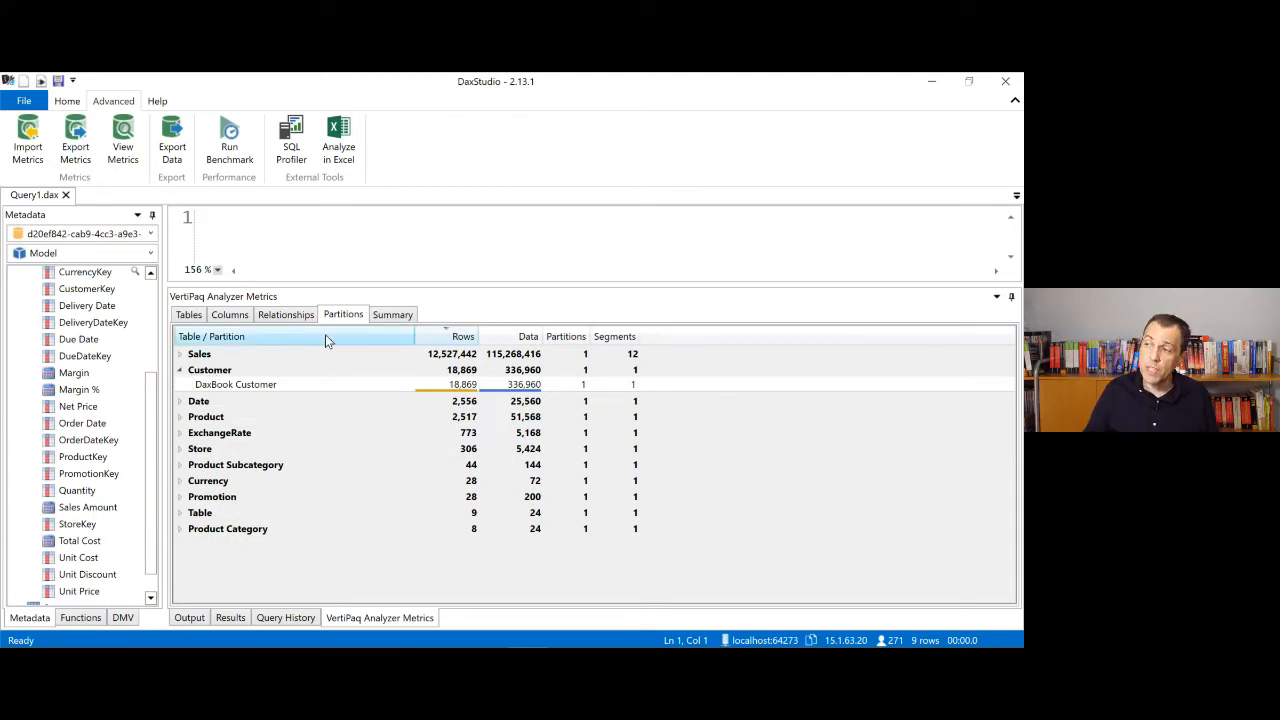
pyautogui.click(199, 318)
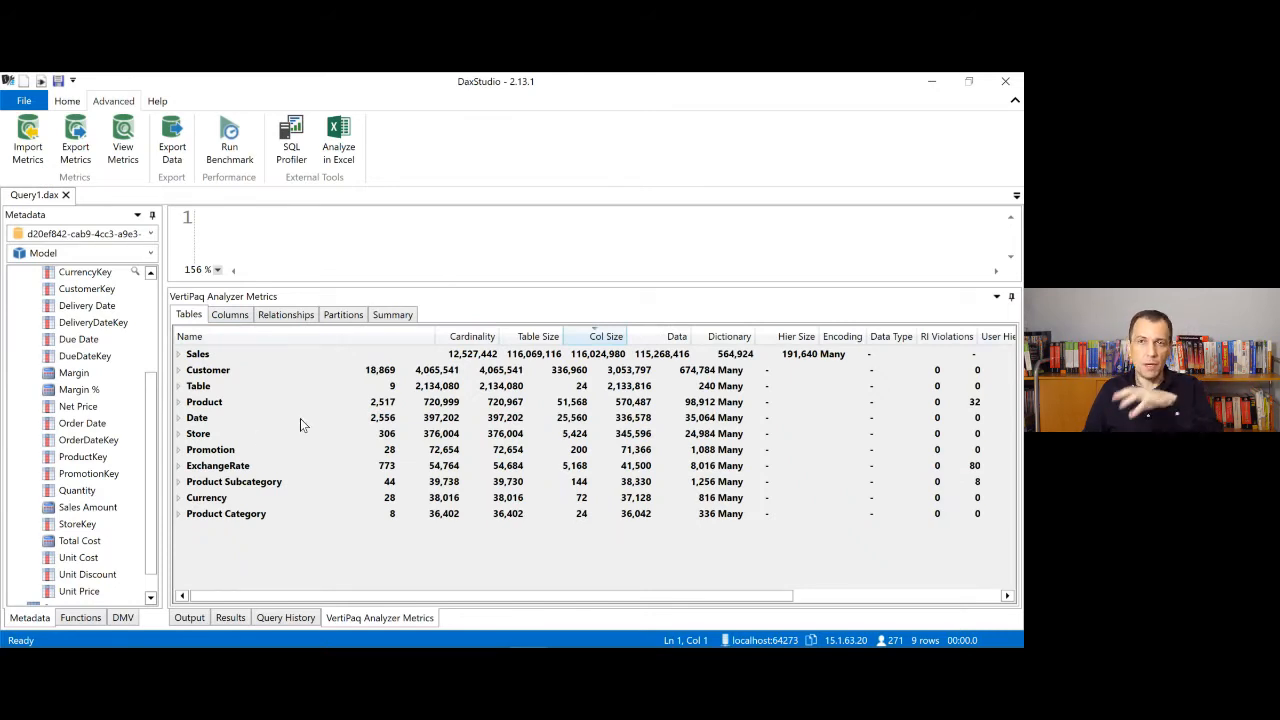
# Step: Export the model metrics to the file c:\demo\contoso.vpax
pyautogui.click(76, 140)
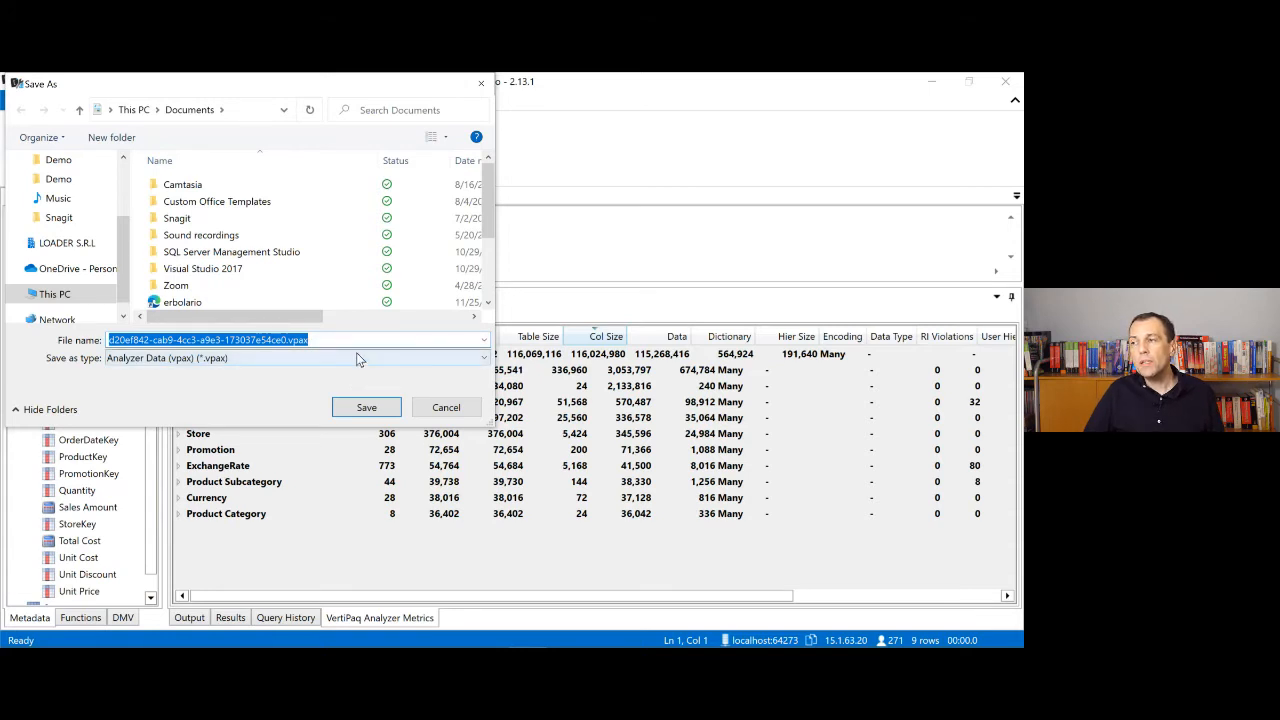
pyautogui.write('c')
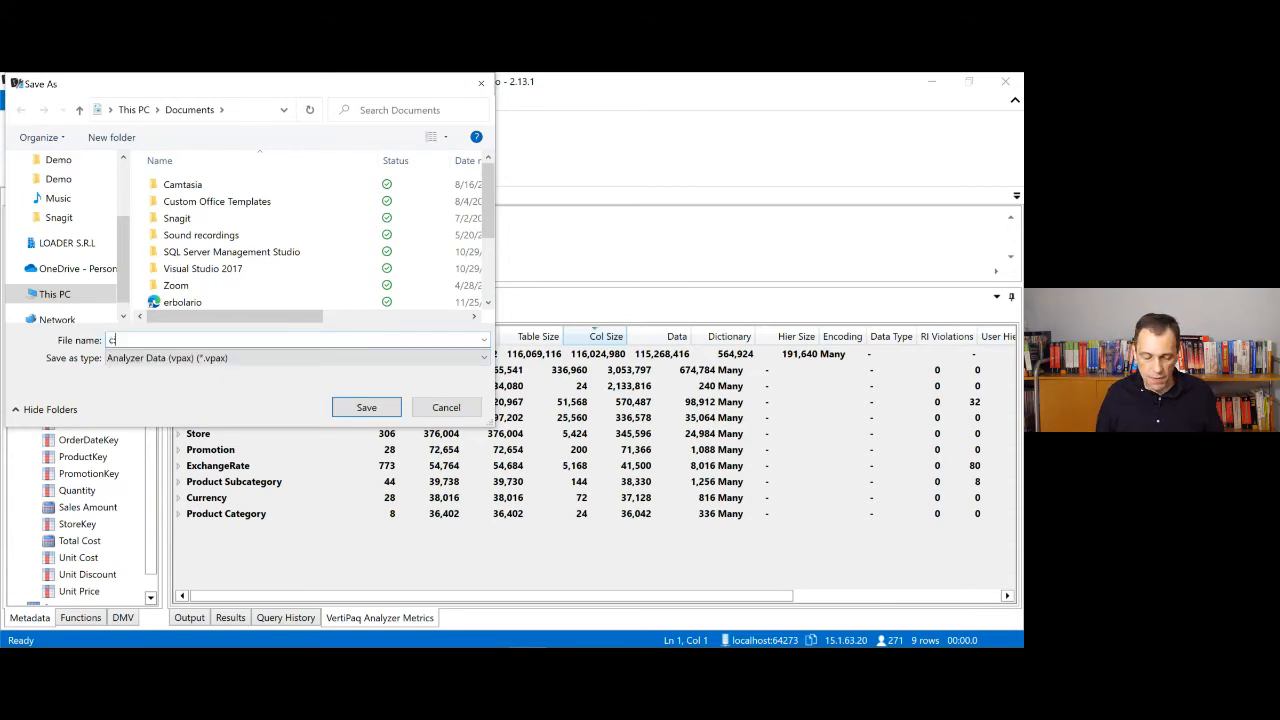
pyautogui.write(':\\demo\\conto')
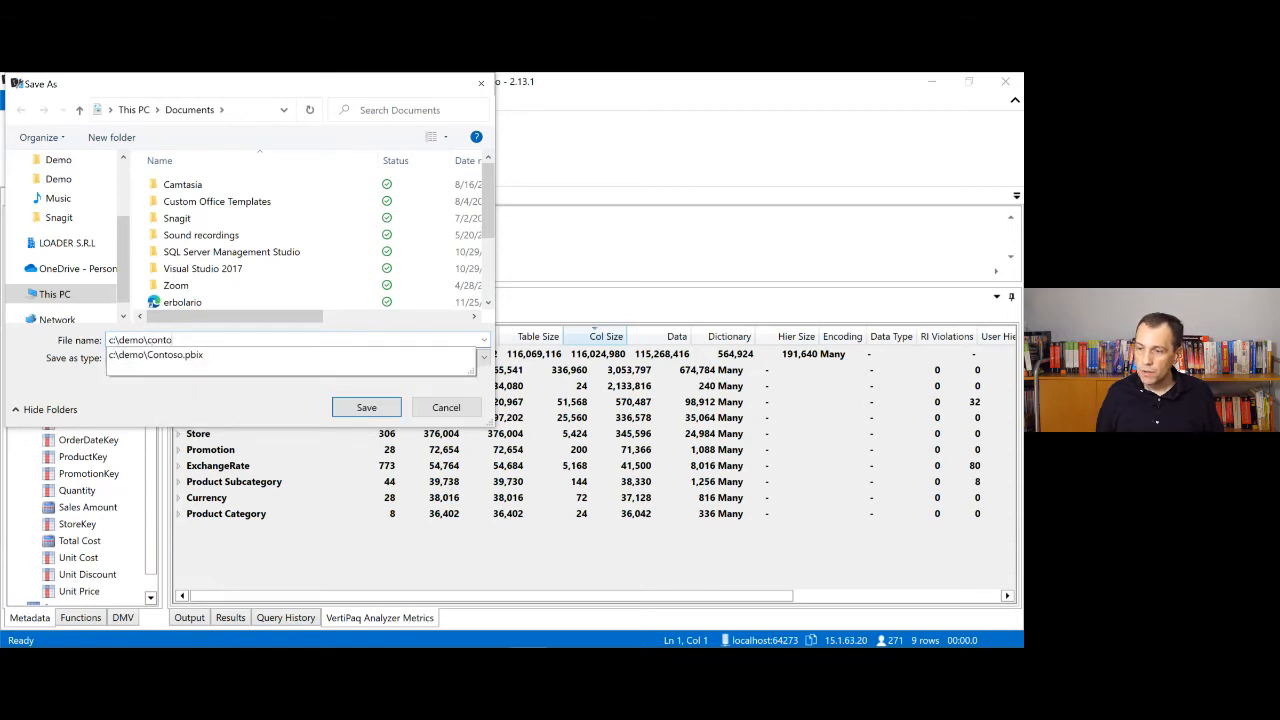
pyautogui.write('so.vpax')
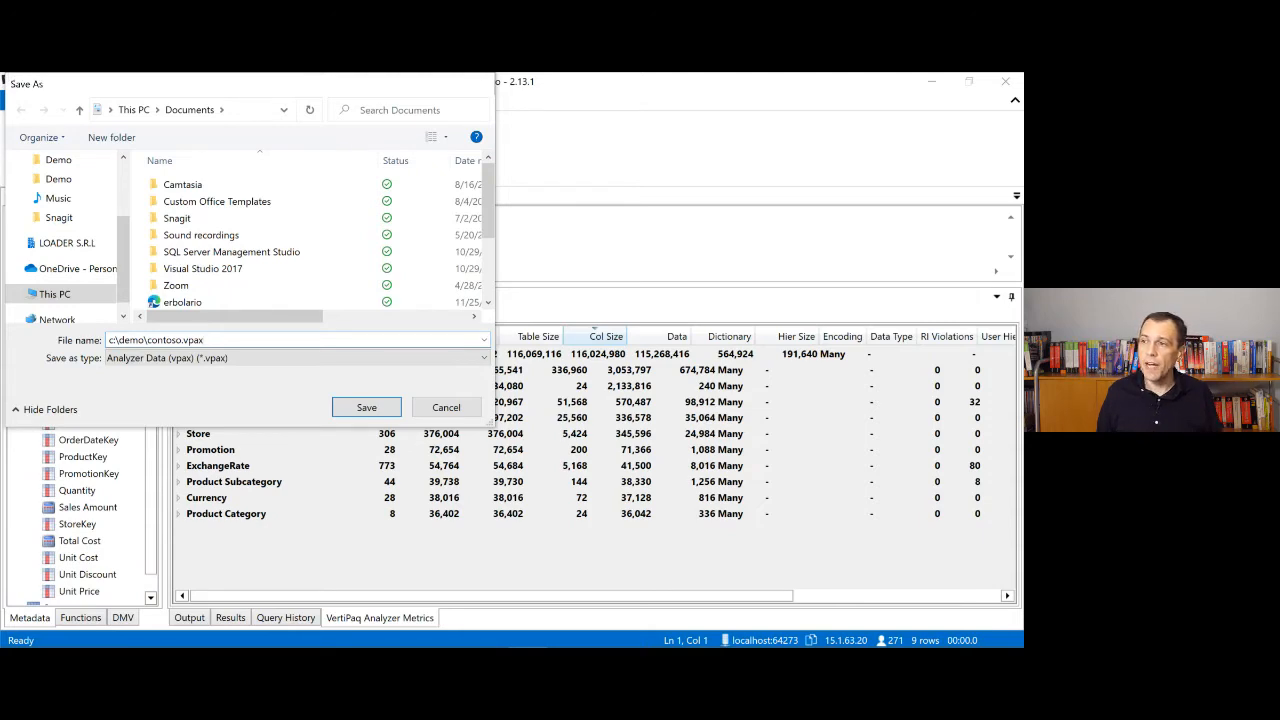
pyautogui.press('Return')
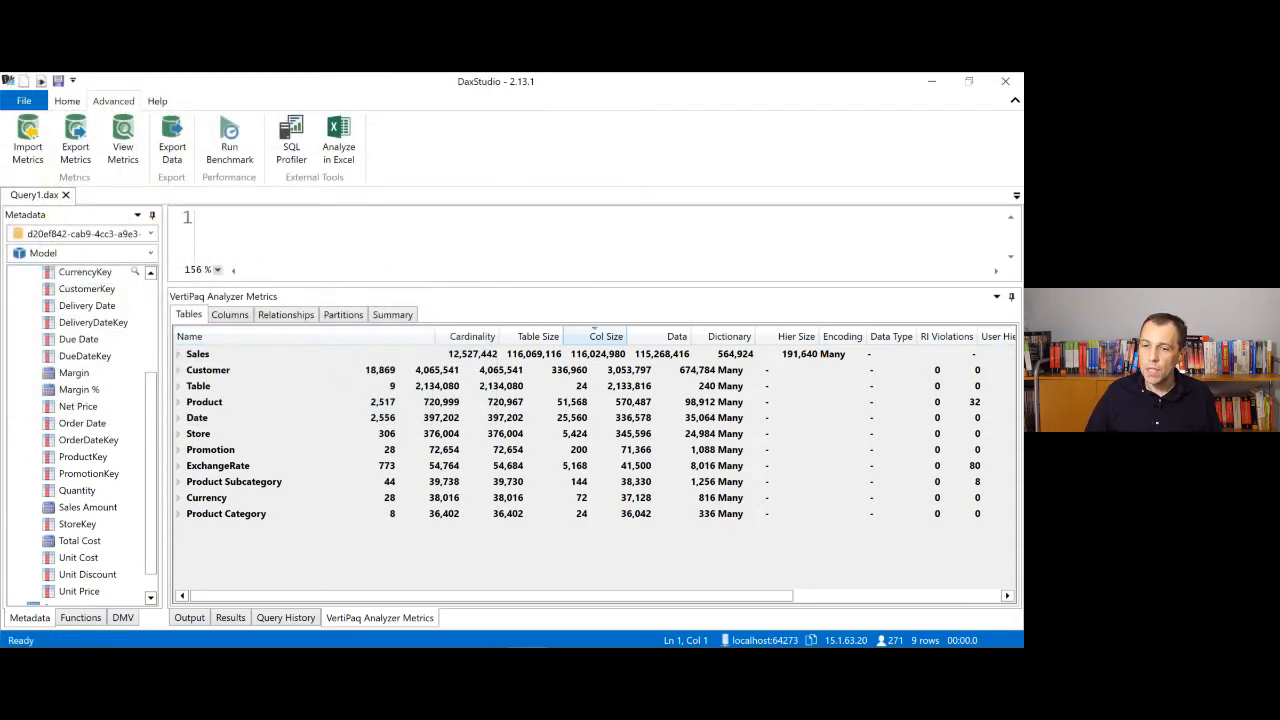
# Step: Check the exported contoso.vpax file and its size in the Demo folder
pyautogui.moveTo(0, 76); pyautogui.dragTo(381, 206)
pyautogui.click(297, 346)
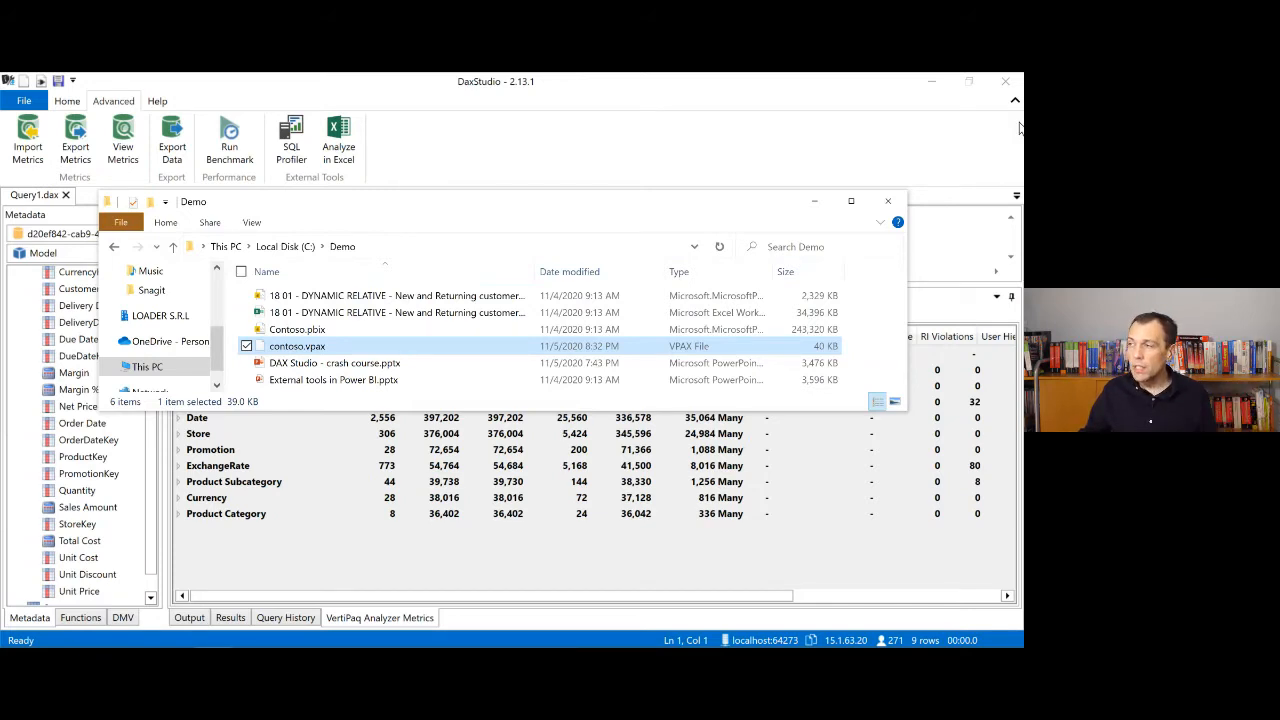
pyautogui.click(891, 200)
# Step: Start a second DAX Studio window without connecting to a data source and import the metrics from contoso.vpax
pyautogui.click(18, 145)
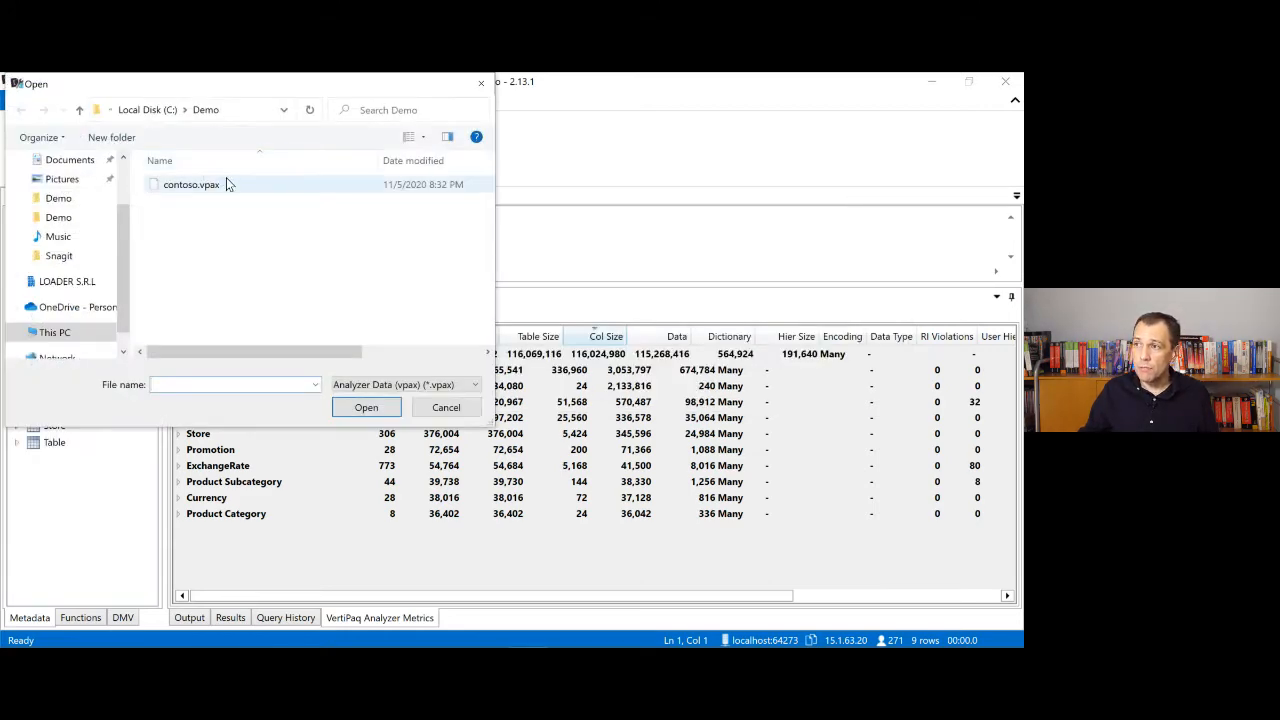
pyautogui.click(490, 85)
pyautogui.moveTo(70, 645)
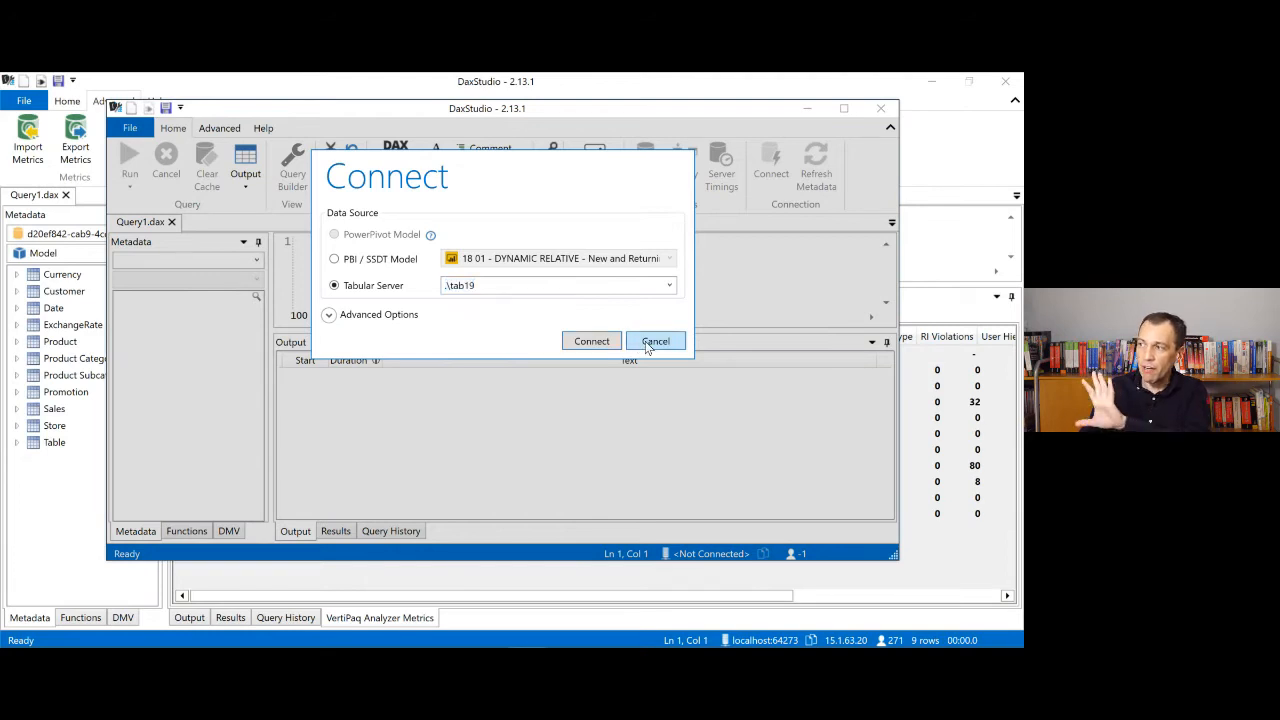
pyautogui.click(645, 343)
pyautogui.click(215, 130)
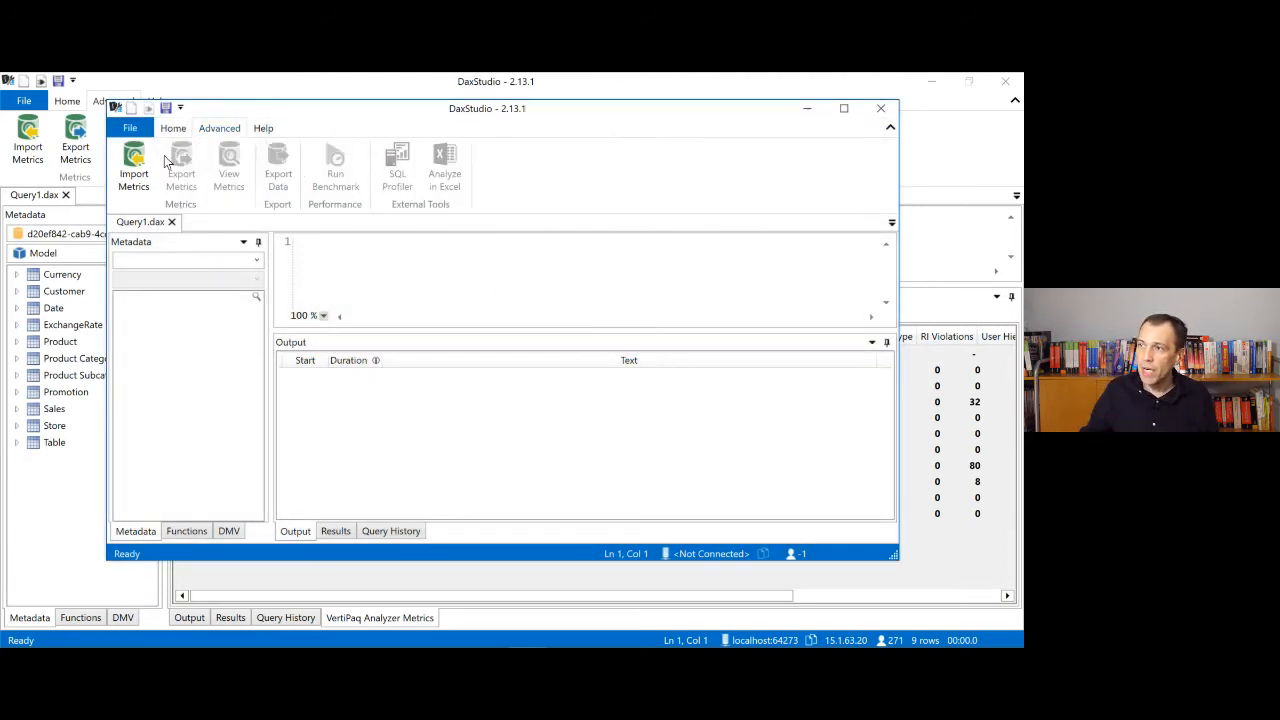
pyautogui.click(133, 160)
pyautogui.doubleClick(300, 213)
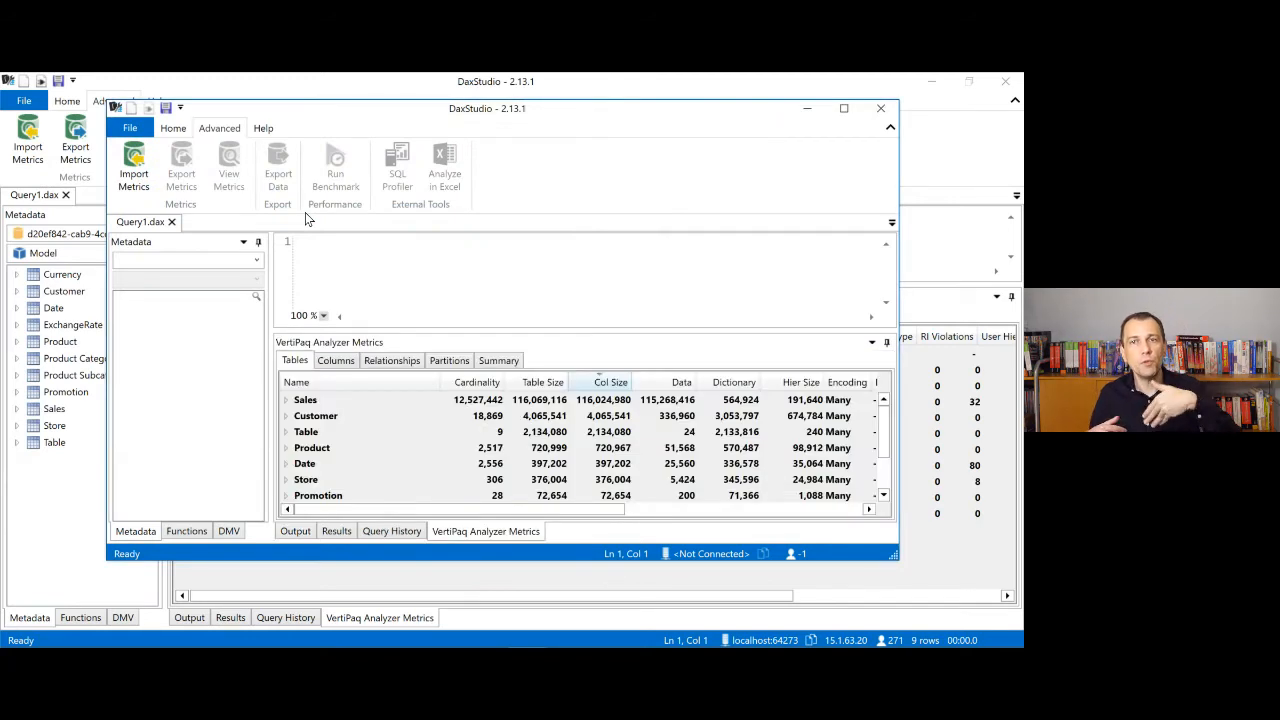
# Step: Inspect the Customer table's column metrics in the imported model and close the second DAX Studio window
pyautogui.doubleClick(621, 419)
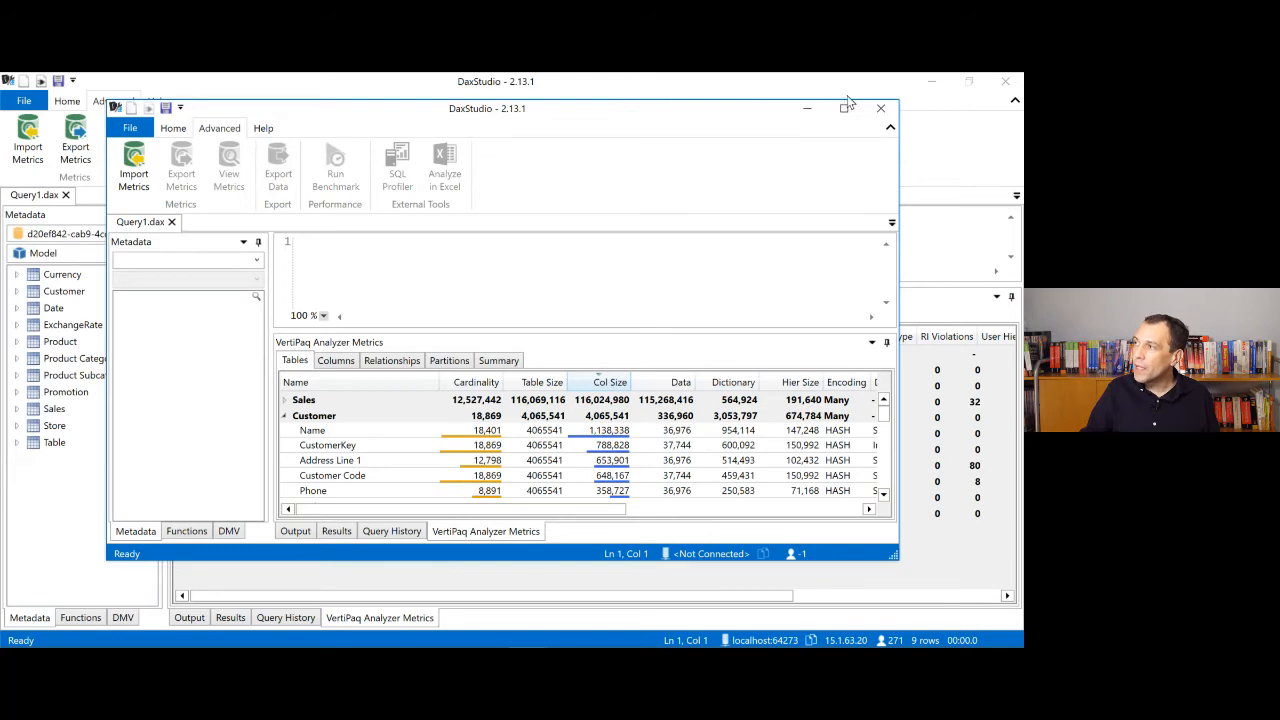
pyautogui.click(881, 110)
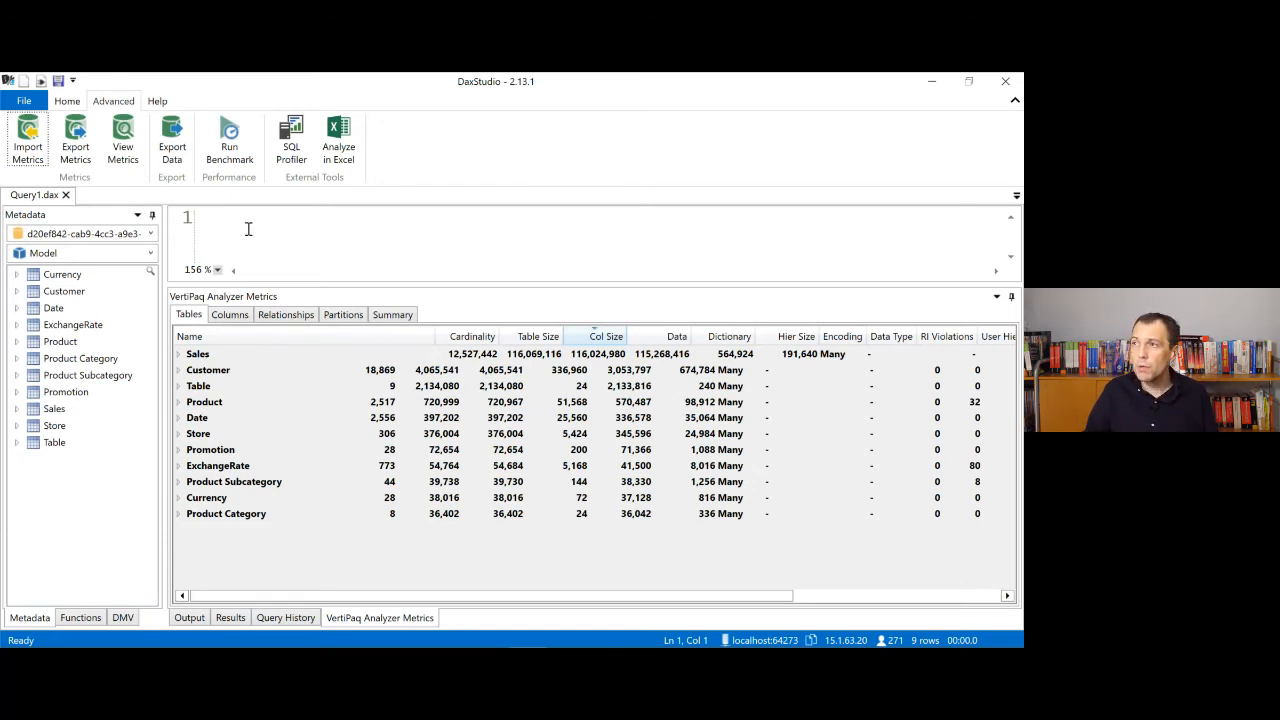
# Step: View the output types offered by the Export Data Wizard and cancel it
pyautogui.click(170, 133)
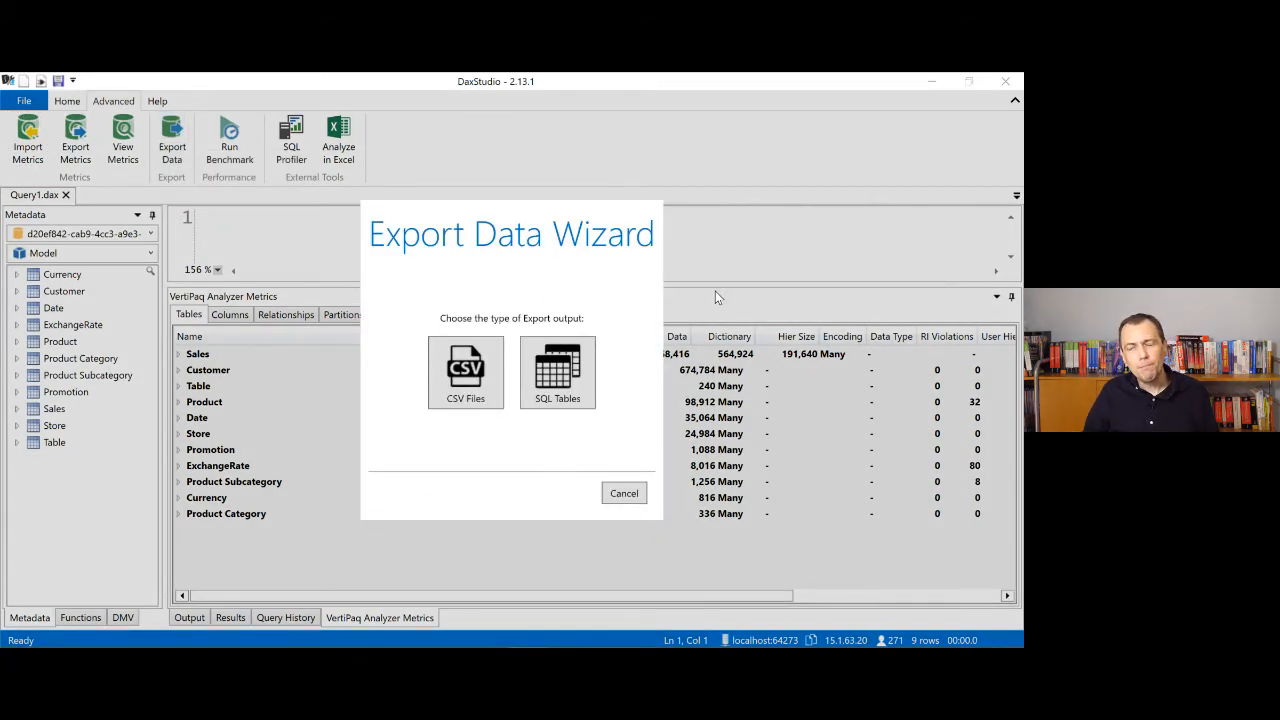
pyautogui.click(634, 500)
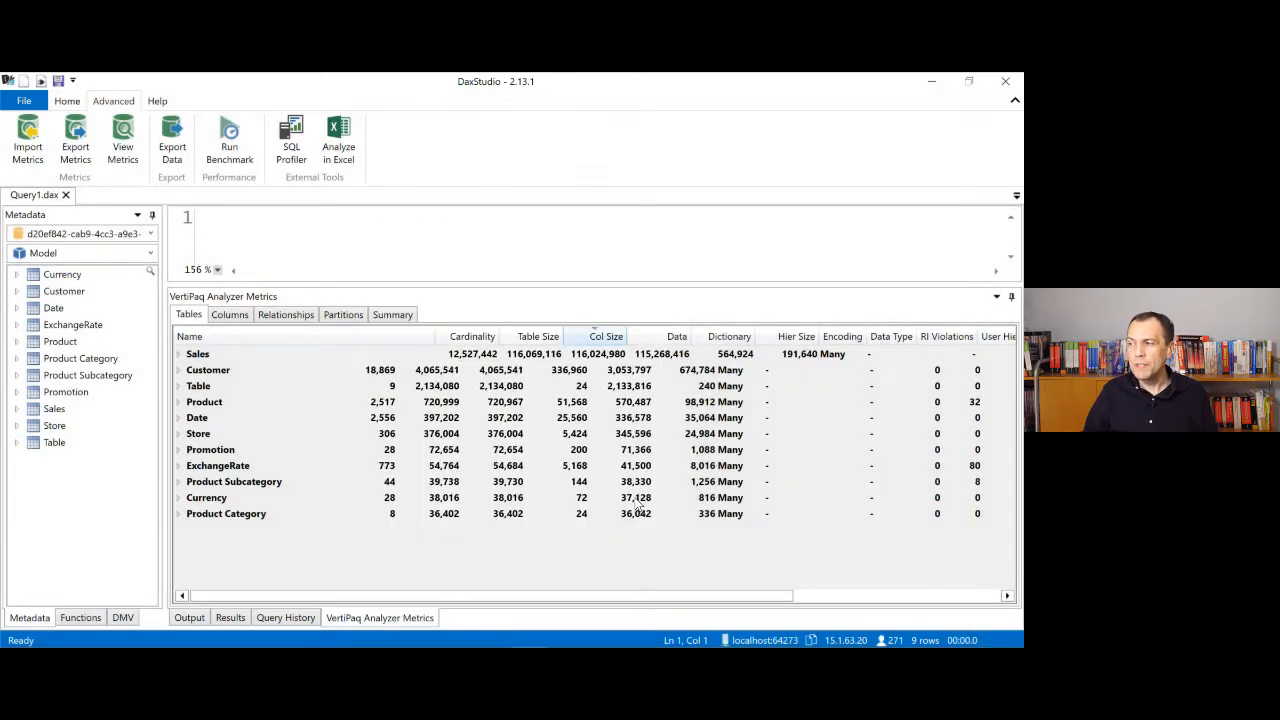
# Step: Show the results of the earlier query and sort them by Continent in descending order
pyautogui.click(231, 617)
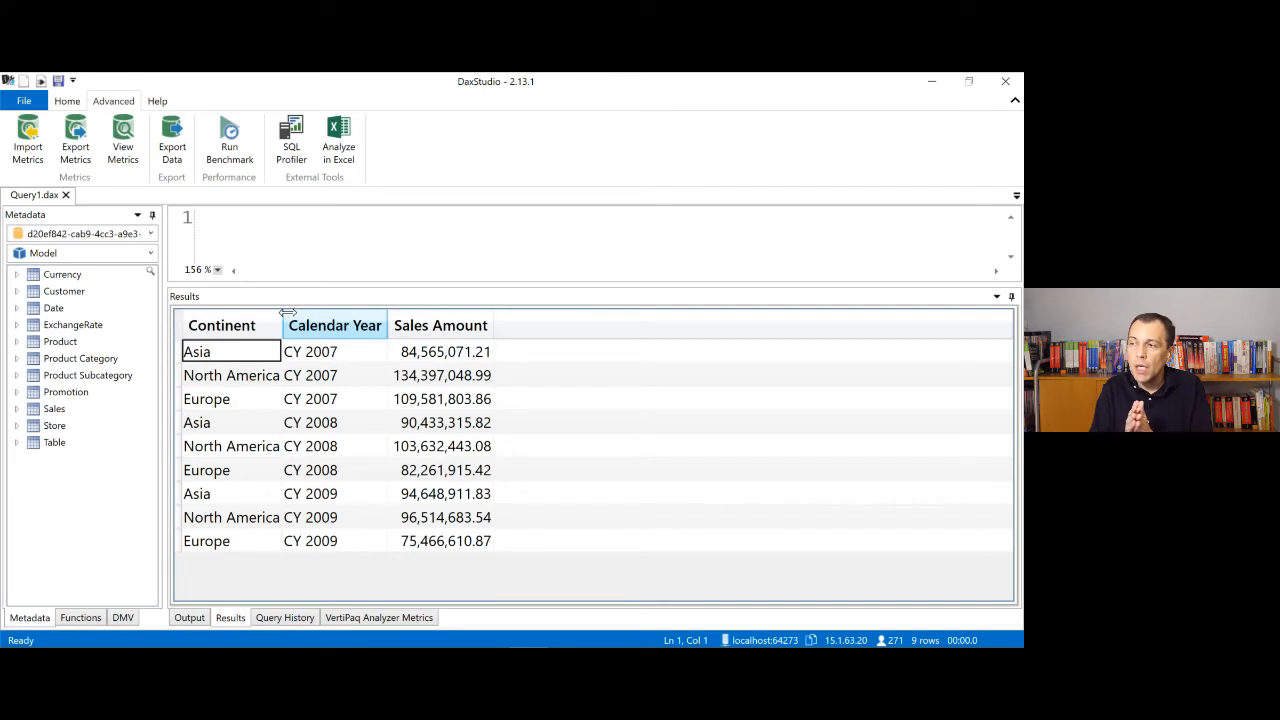
pyautogui.click(350, 243)
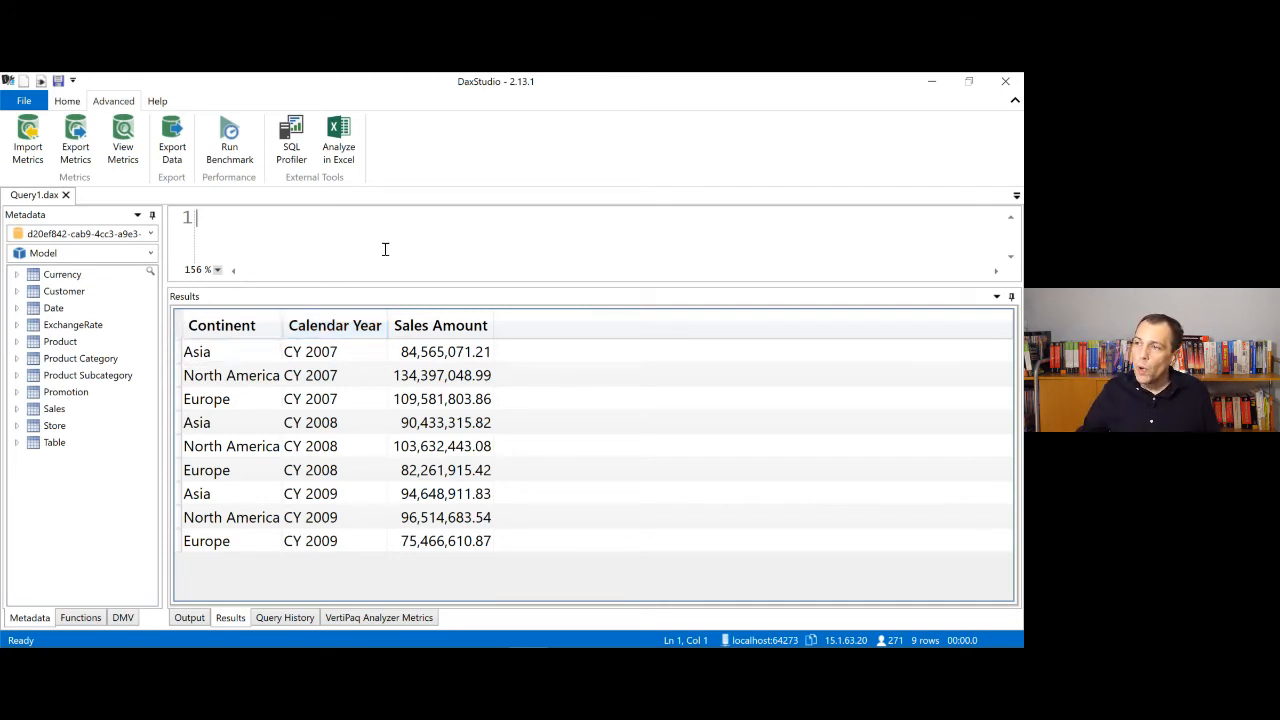
pyautogui.click(226, 360)
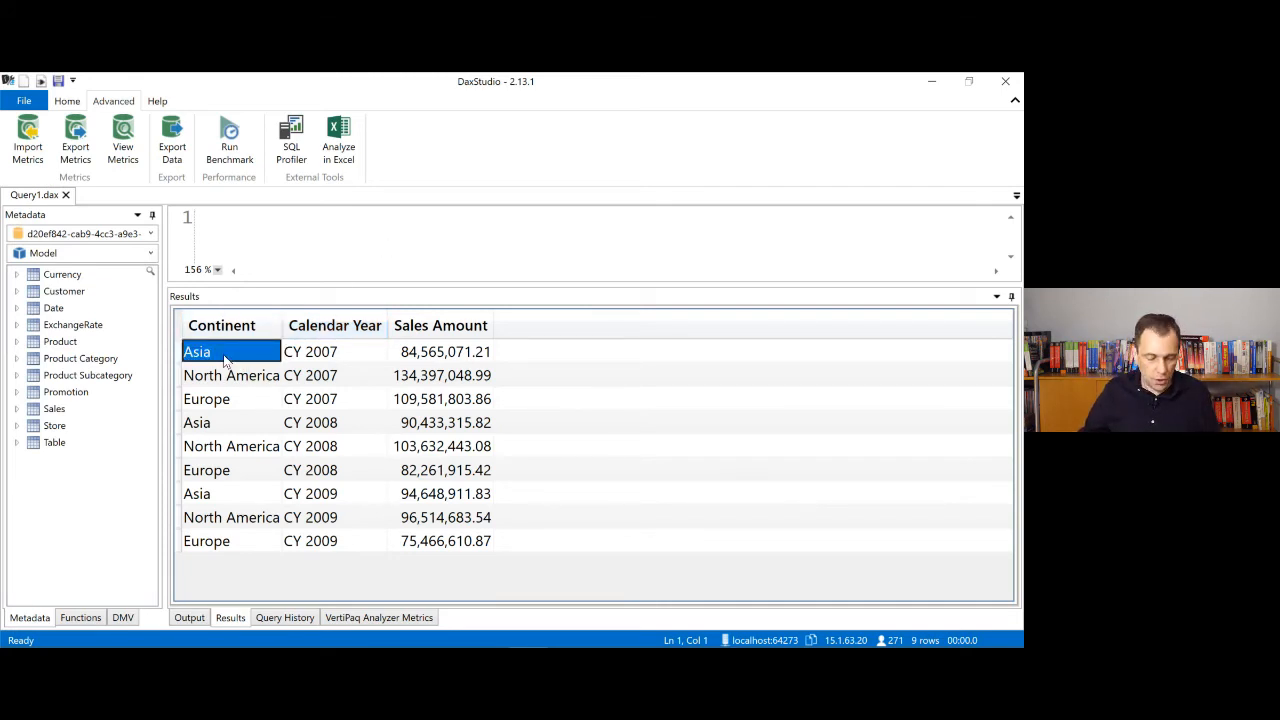
pyautogui.rightClick(315, 383)
pyautogui.click(198, 349)
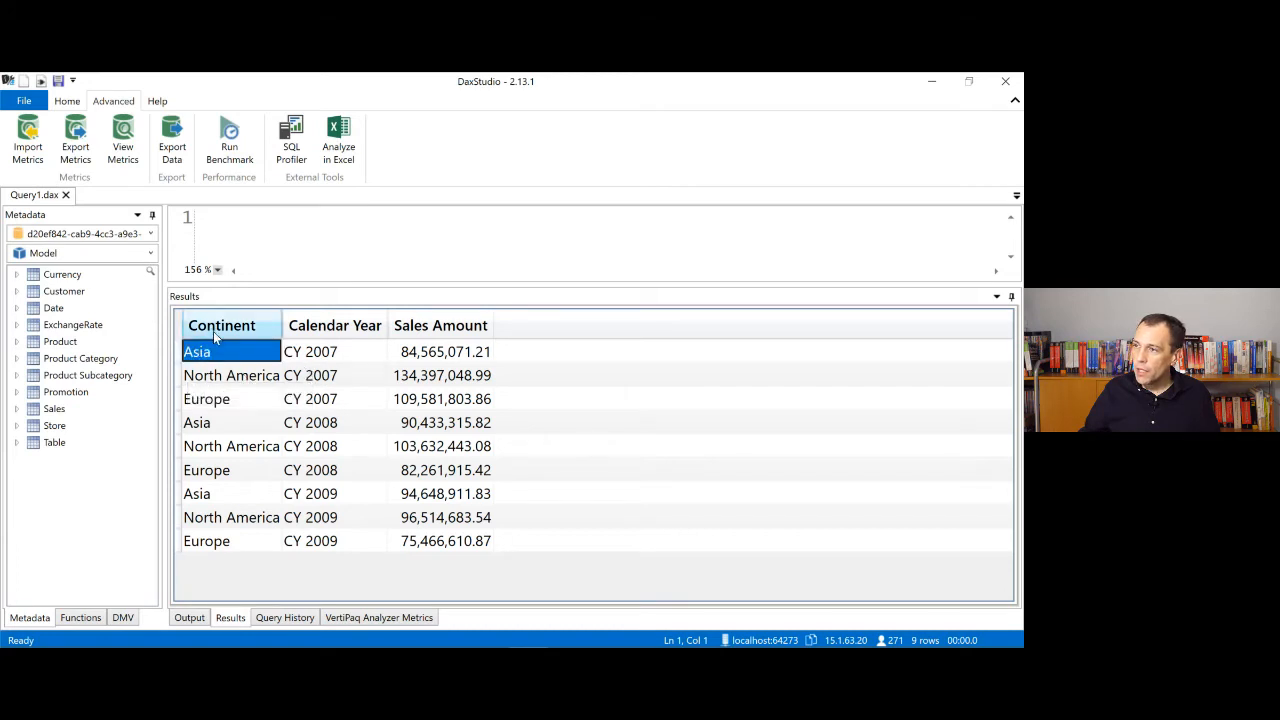
pyautogui.click(214, 329)
pyautogui.rightClick(215, 328)
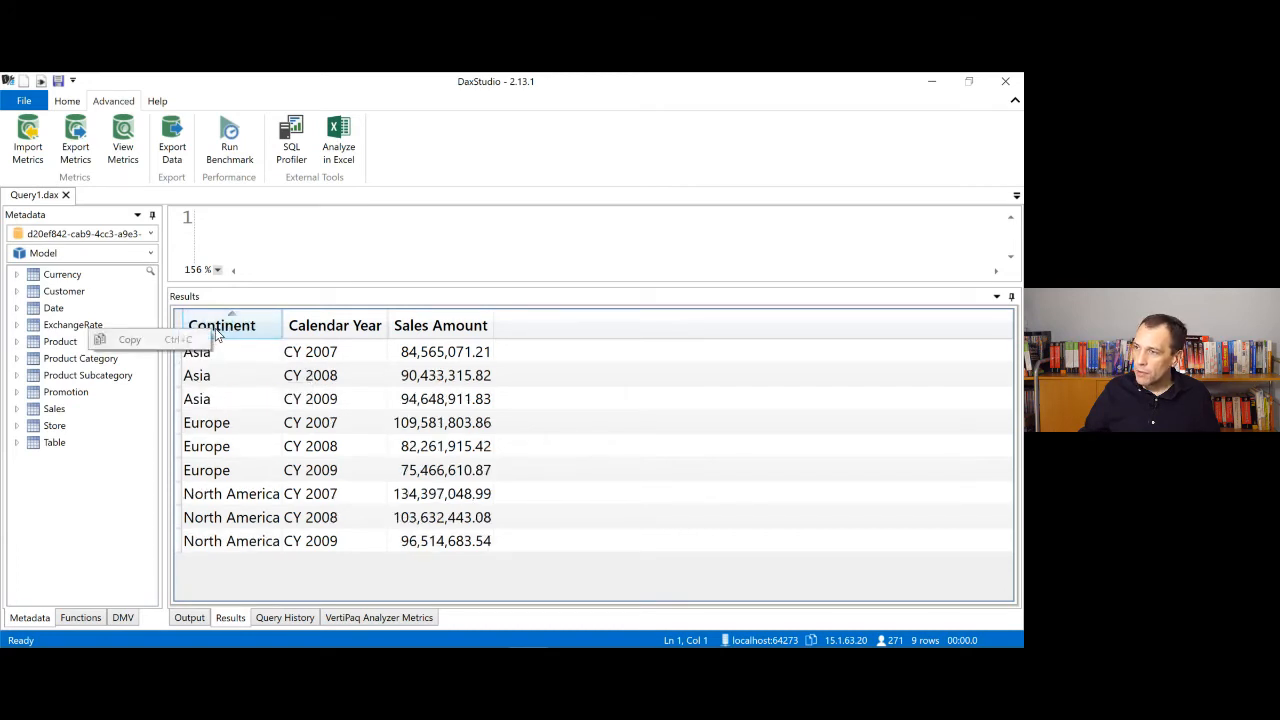
pyautogui.click(399, 355)
pyautogui.click(221, 325)
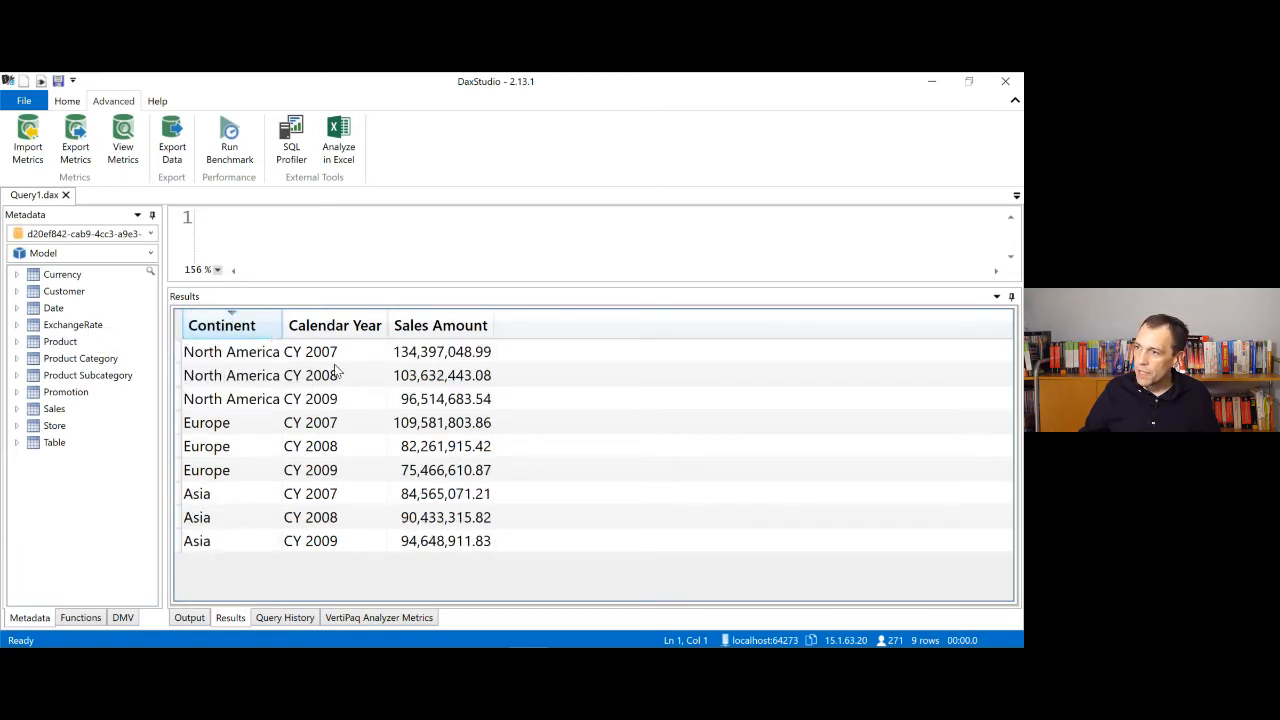
# Step: Copy all the result rows with their Continent, Calendar Year and Sales Amount values
pyautogui.keyDown('shift'); pyautogui.click(432, 541); pyautogui.keyUp('shift')
pyautogui.moveTo(230, 366); pyautogui.dragTo(448, 540)
pyautogui.rightClick(340, 420)
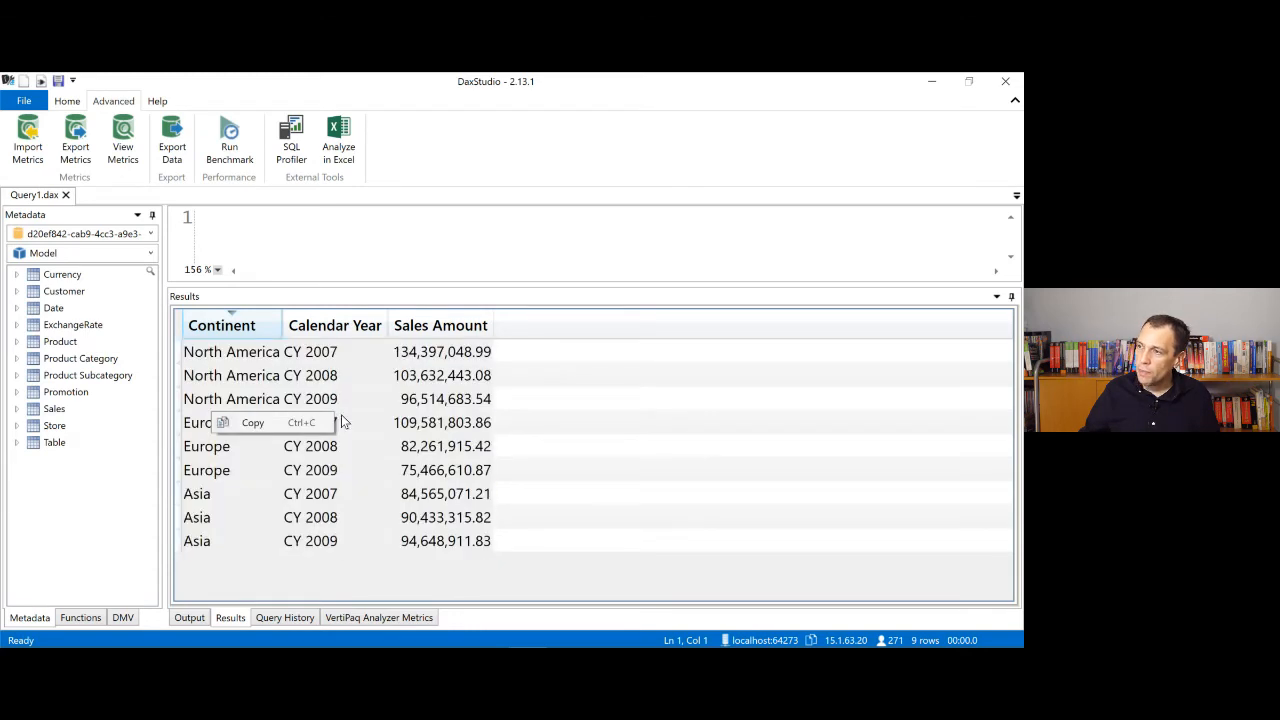
pyautogui.click(251, 425)
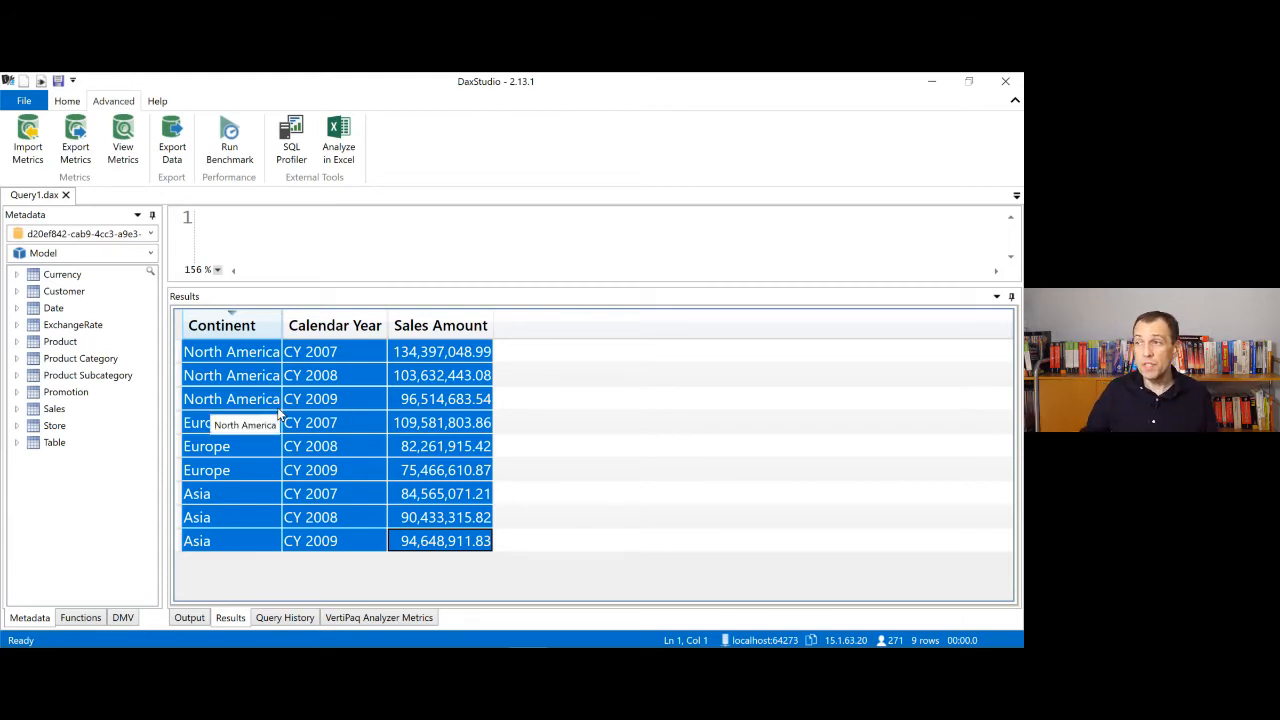
# Step: Review the available query output targets, then write the query EVALUATE 'product' and run it to the grid
pyautogui.click(76, 102)
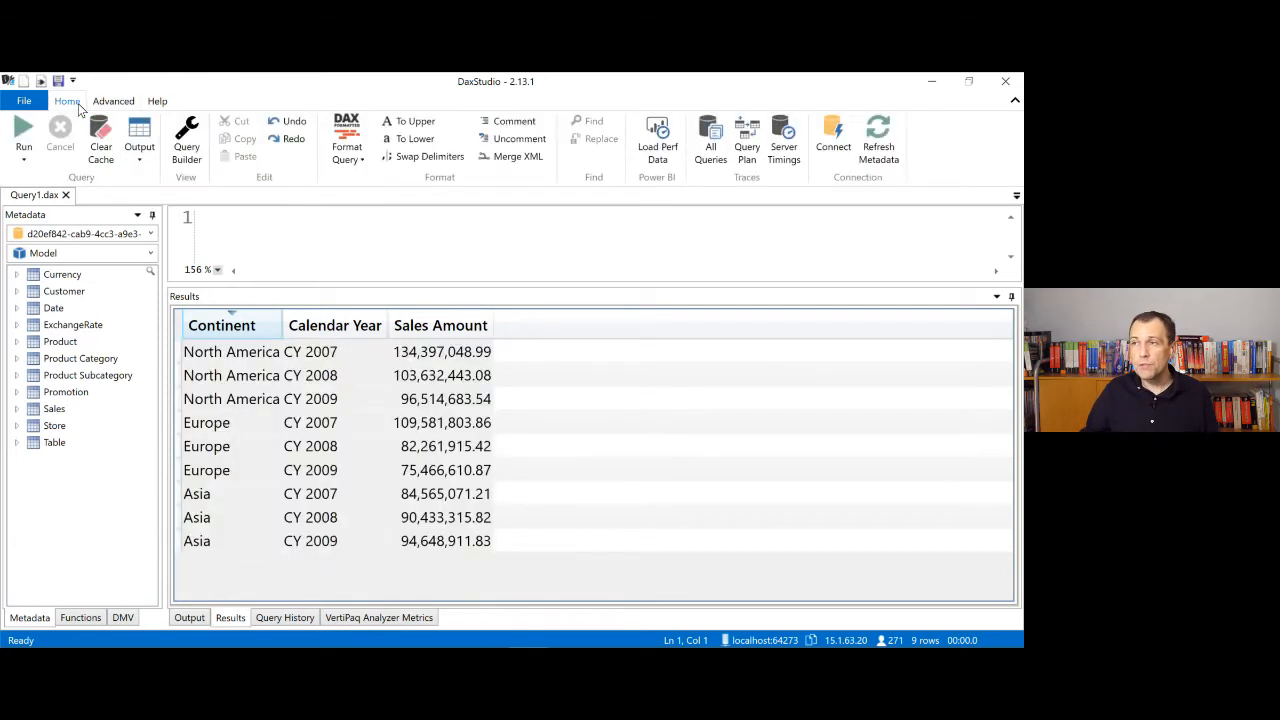
pyautogui.click(139, 155)
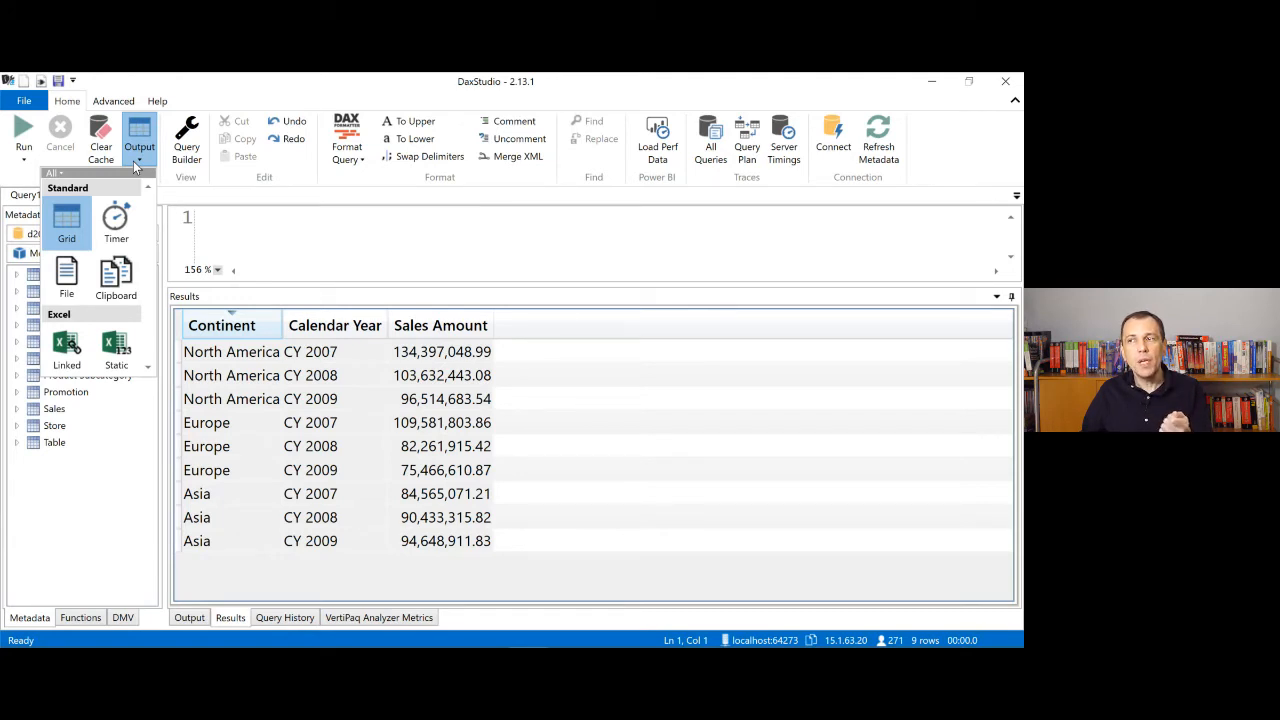
pyautogui.click(257, 217)
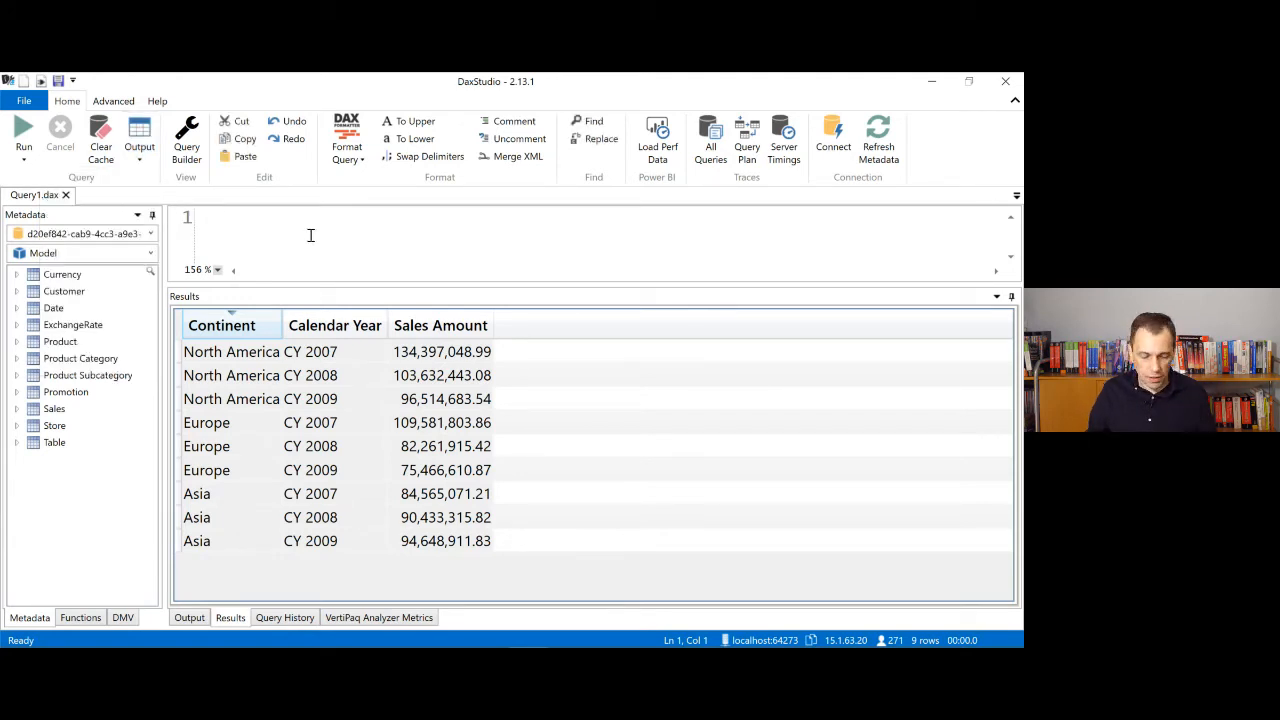
pyautogui.write("EVALUATE 'p")
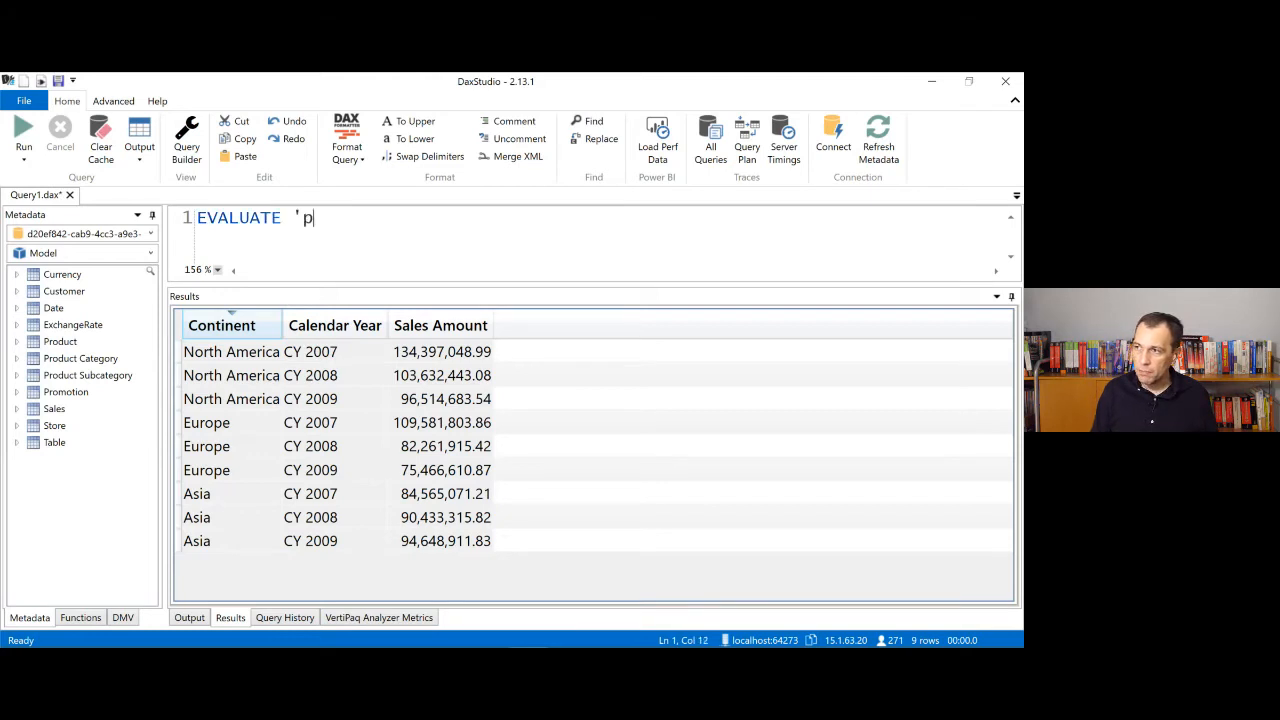
pyautogui.write("roduct'")
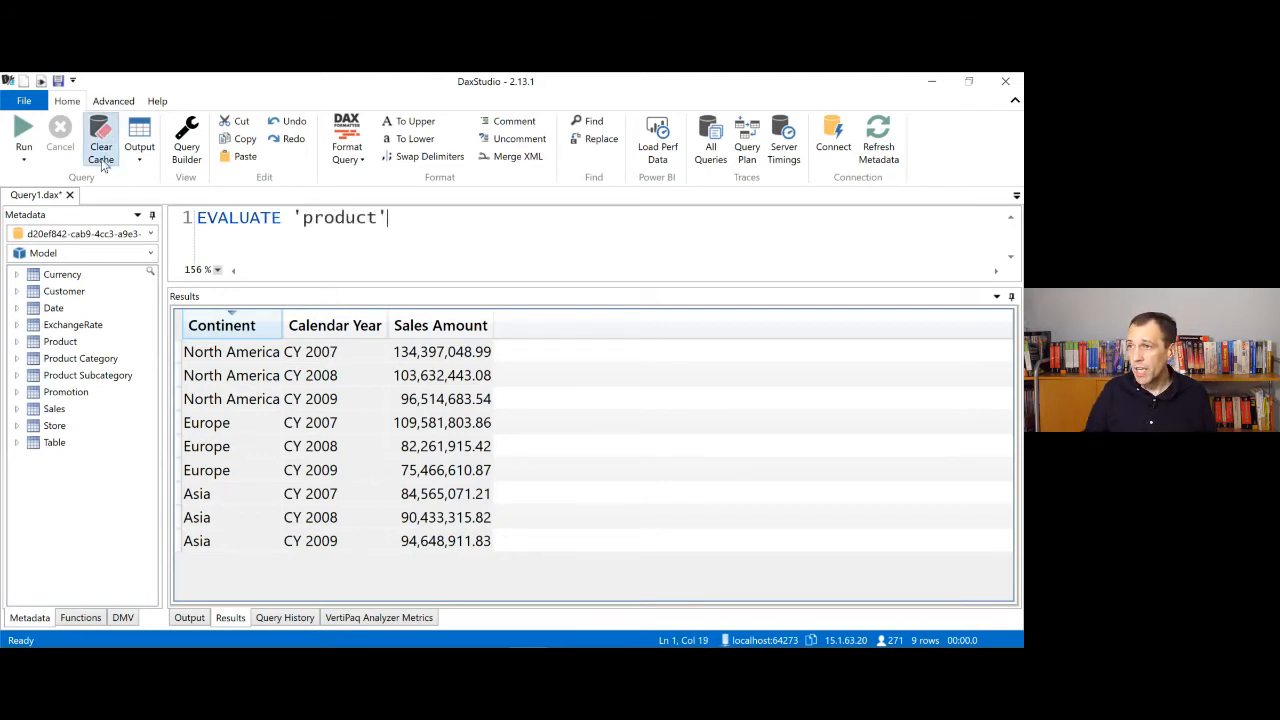
pyautogui.click(22, 132)
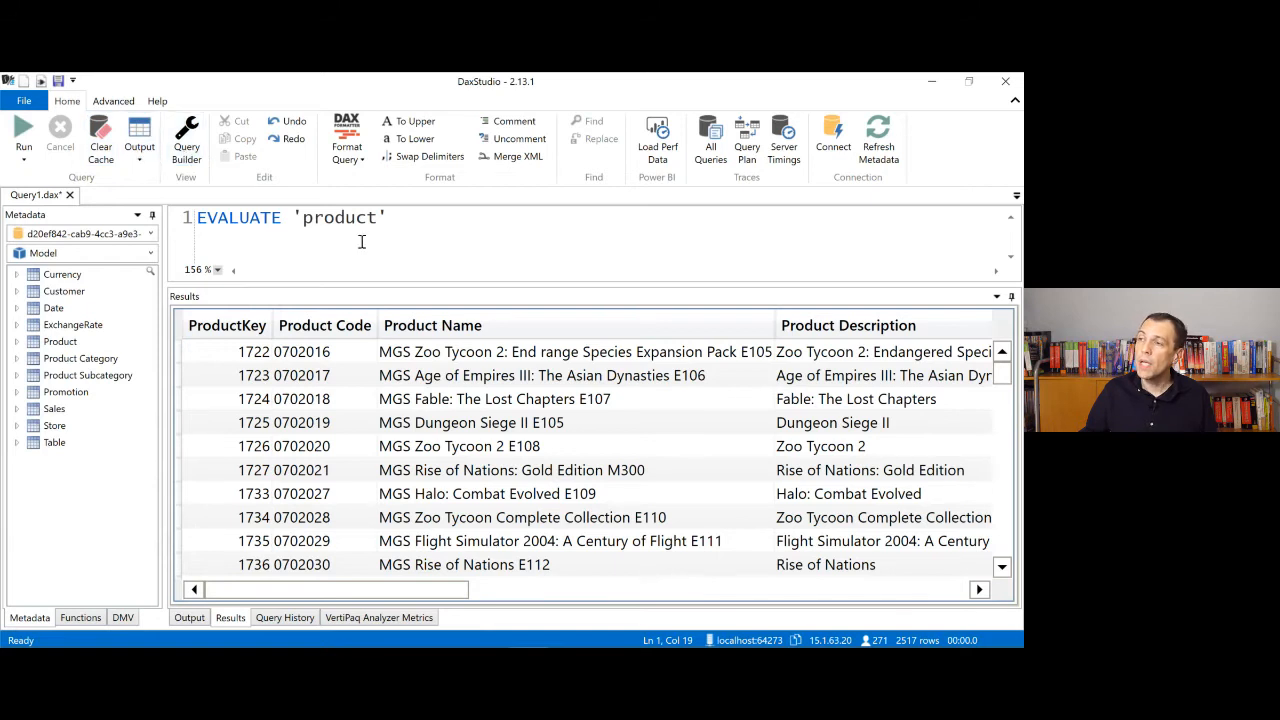
# Step: Set the query output to a static Excel file and run the query, saving it as products in the Demo folder
pyautogui.click(140, 152)
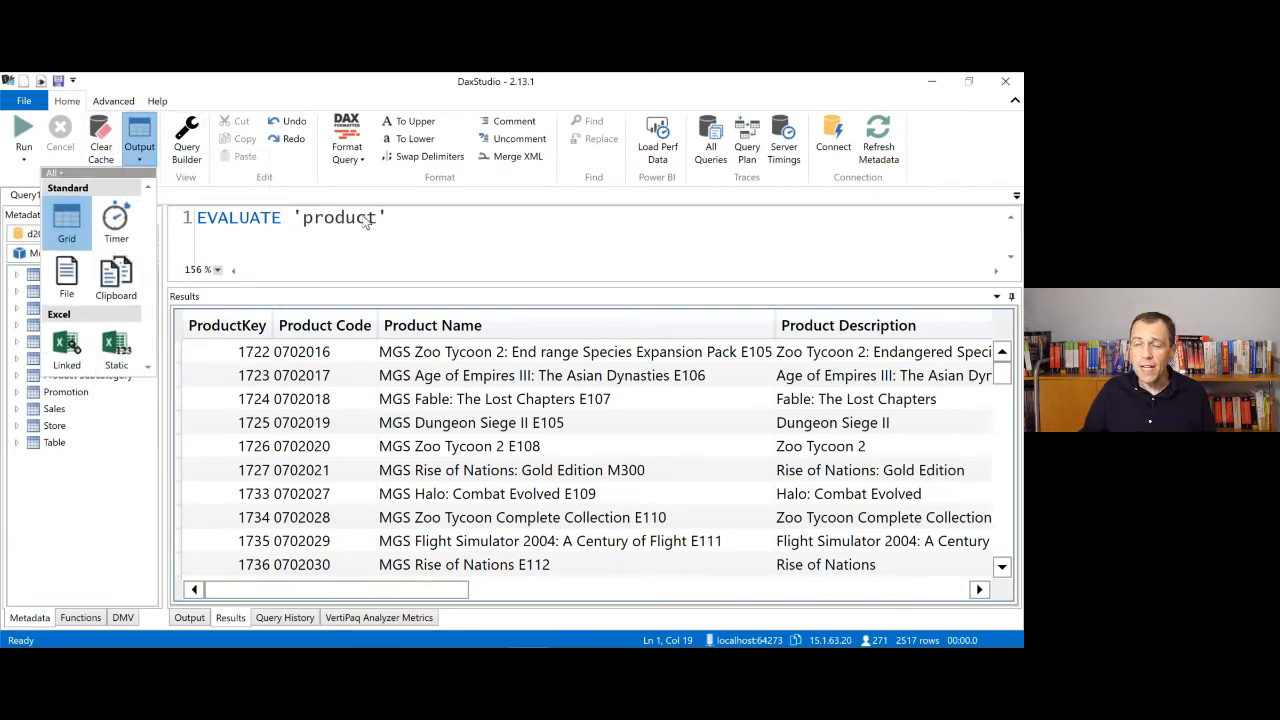
pyautogui.click(117, 348)
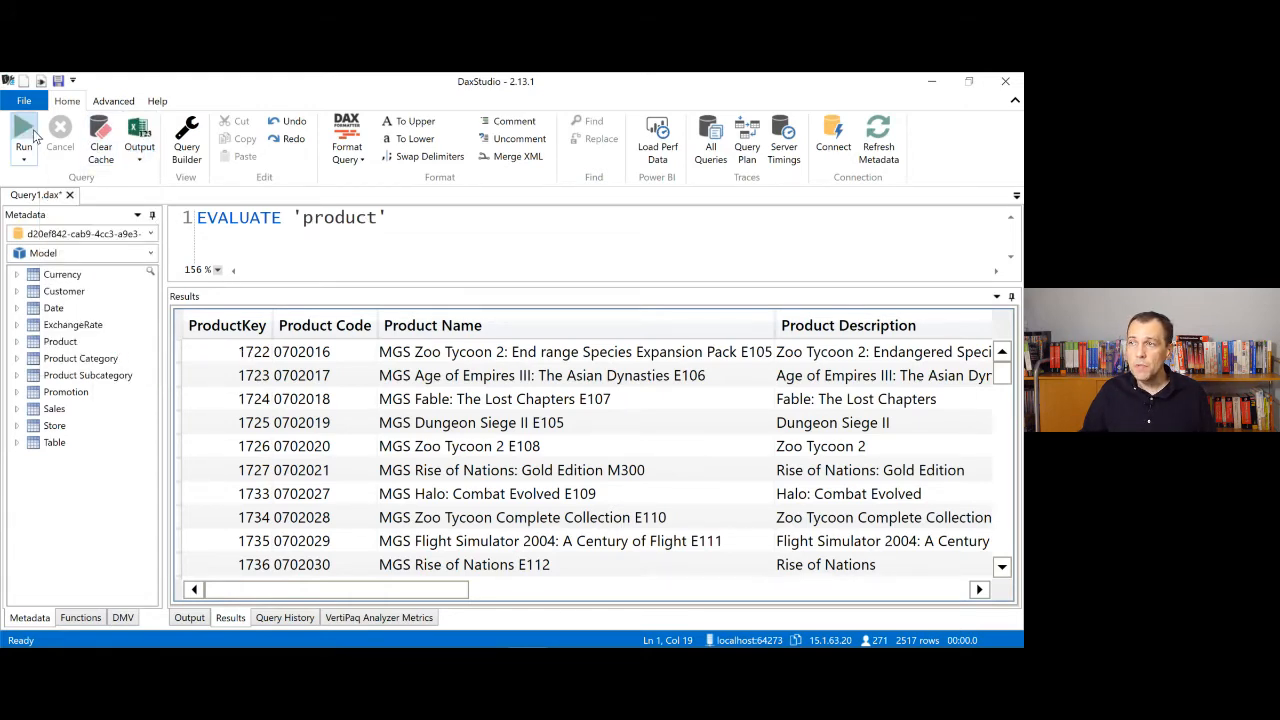
pyautogui.click(30, 131)
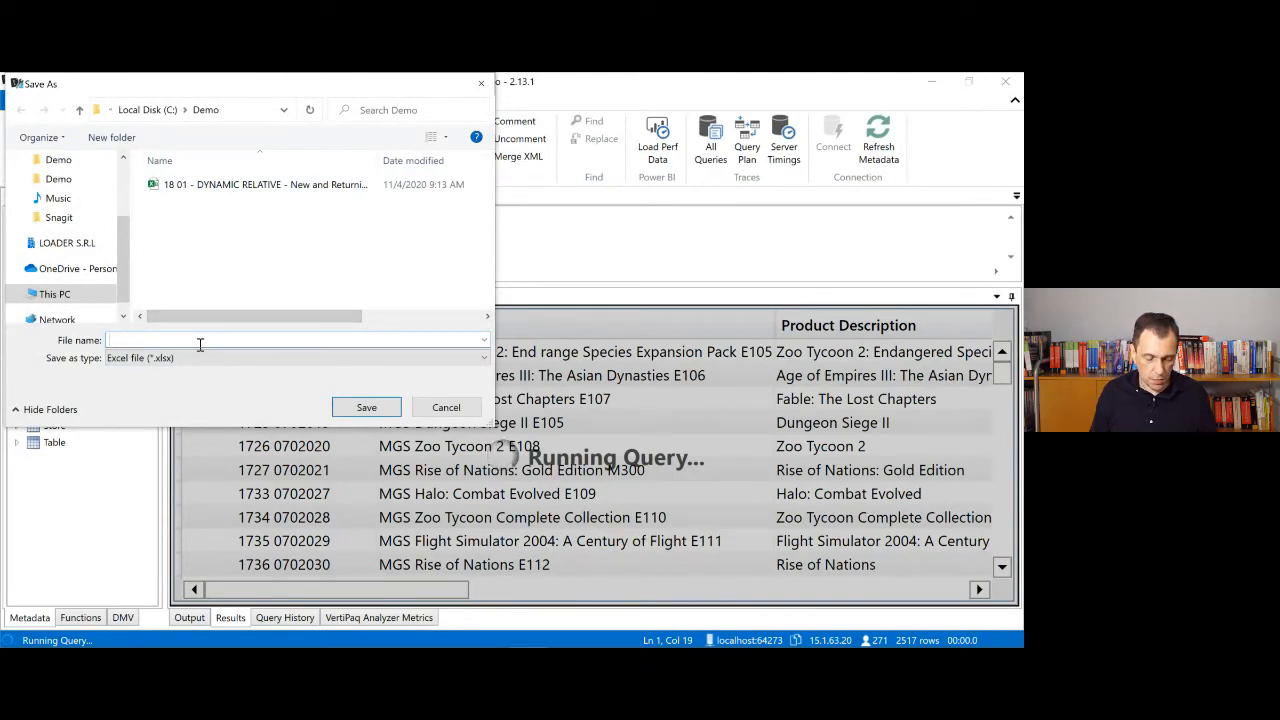
pyautogui.write('prodcuts')
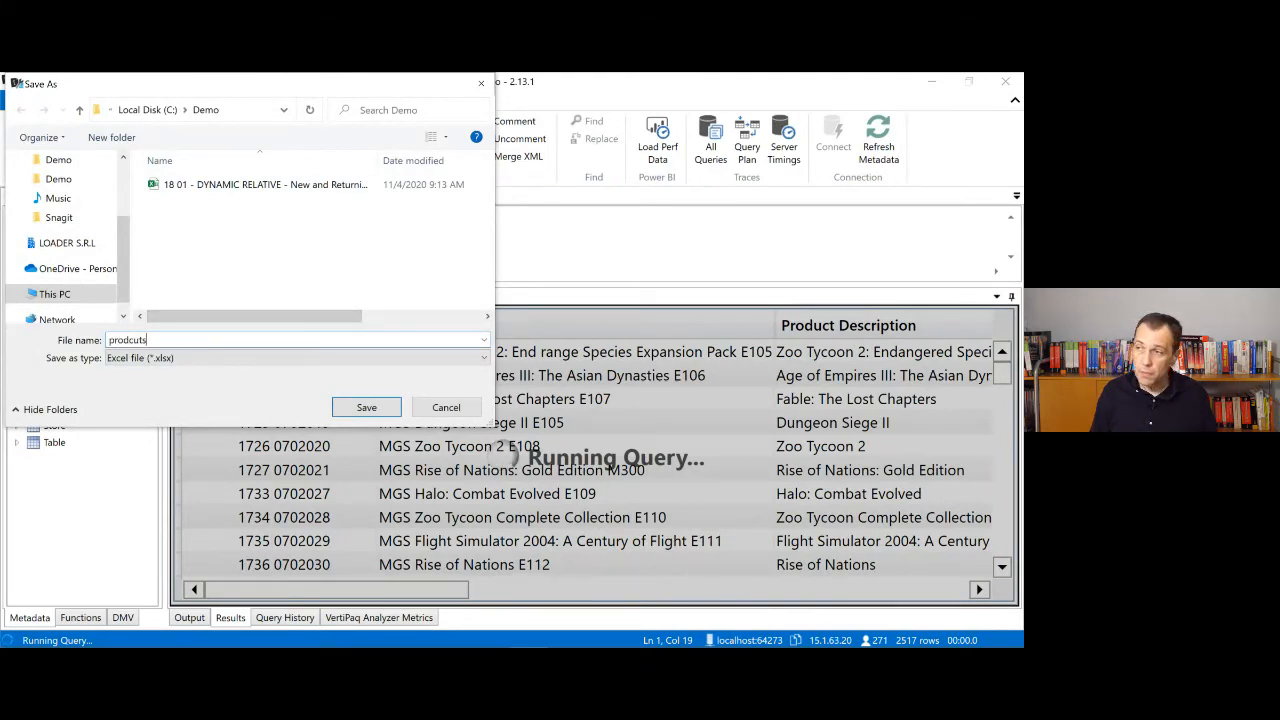
pyautogui.press('BackSpace')
pyautogui.press('BackSpace')
pyautogui.press('BackSpace')
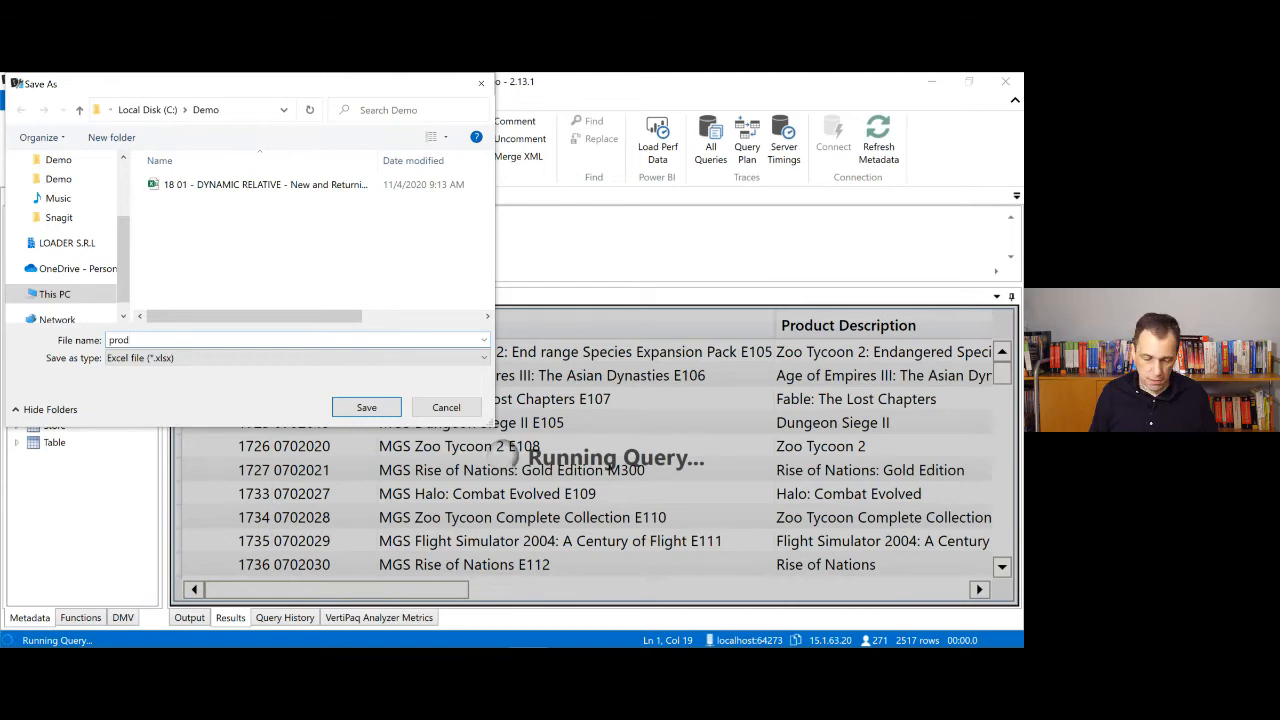
pyautogui.write('ucts')
pyautogui.press('Return')
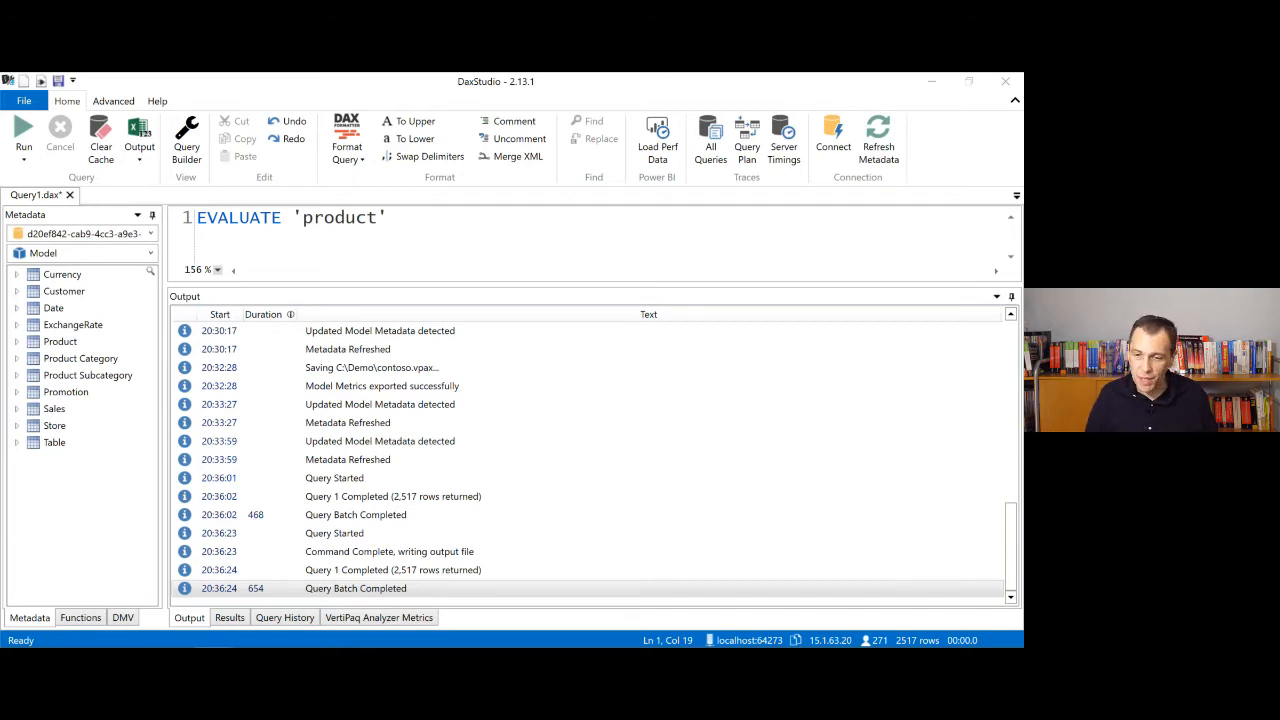
# Step: Open products.xlsx from the Demo folder in Excel, browse the exported product rows and return to DAX Studio
pyautogui.moveTo(0, 290); pyautogui.dragTo(581, 184)
pyautogui.scroll(-1, 514, 294)
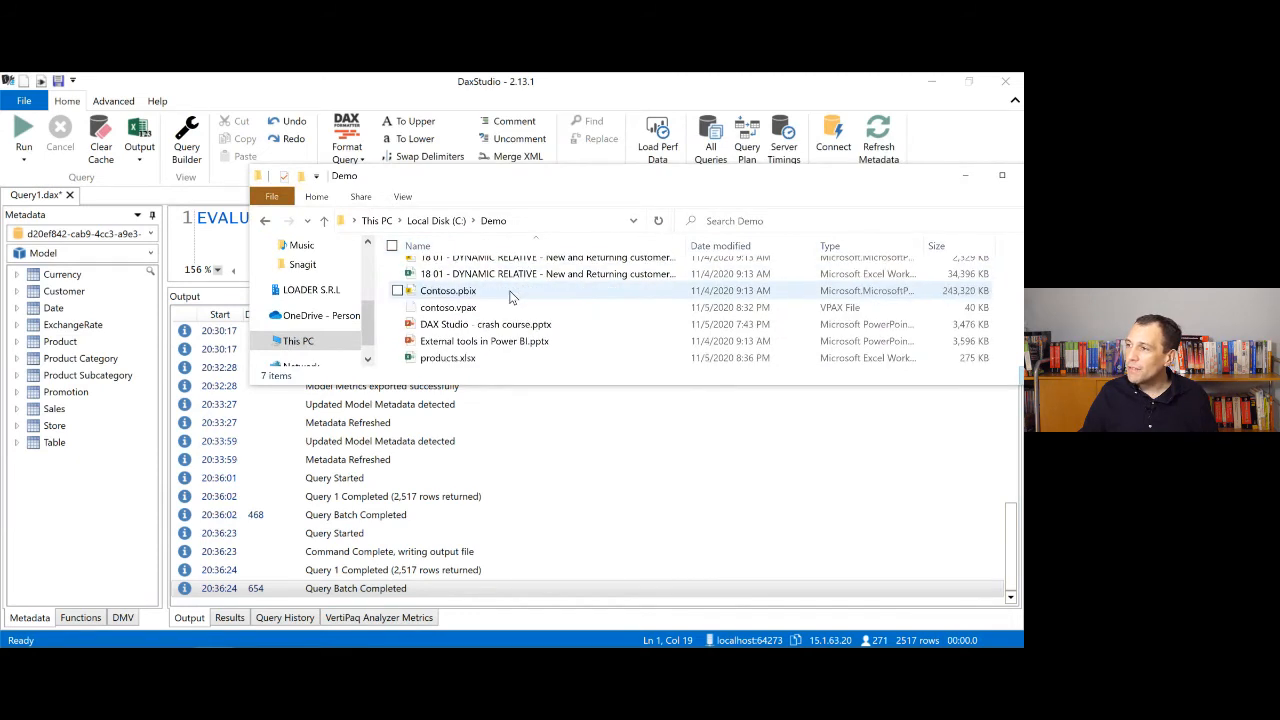
pyautogui.doubleClick(455, 360)
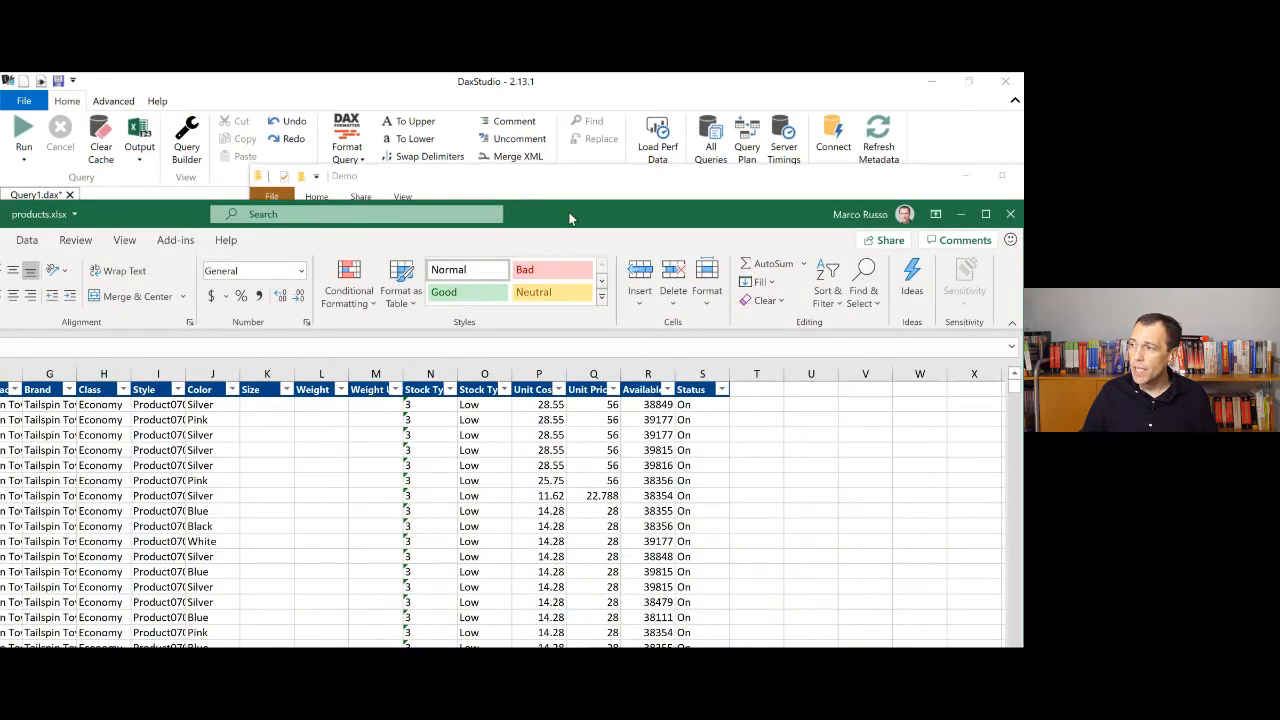
pyautogui.doubleClick(570, 218)
pyautogui.scroll(-11, 322, 428)
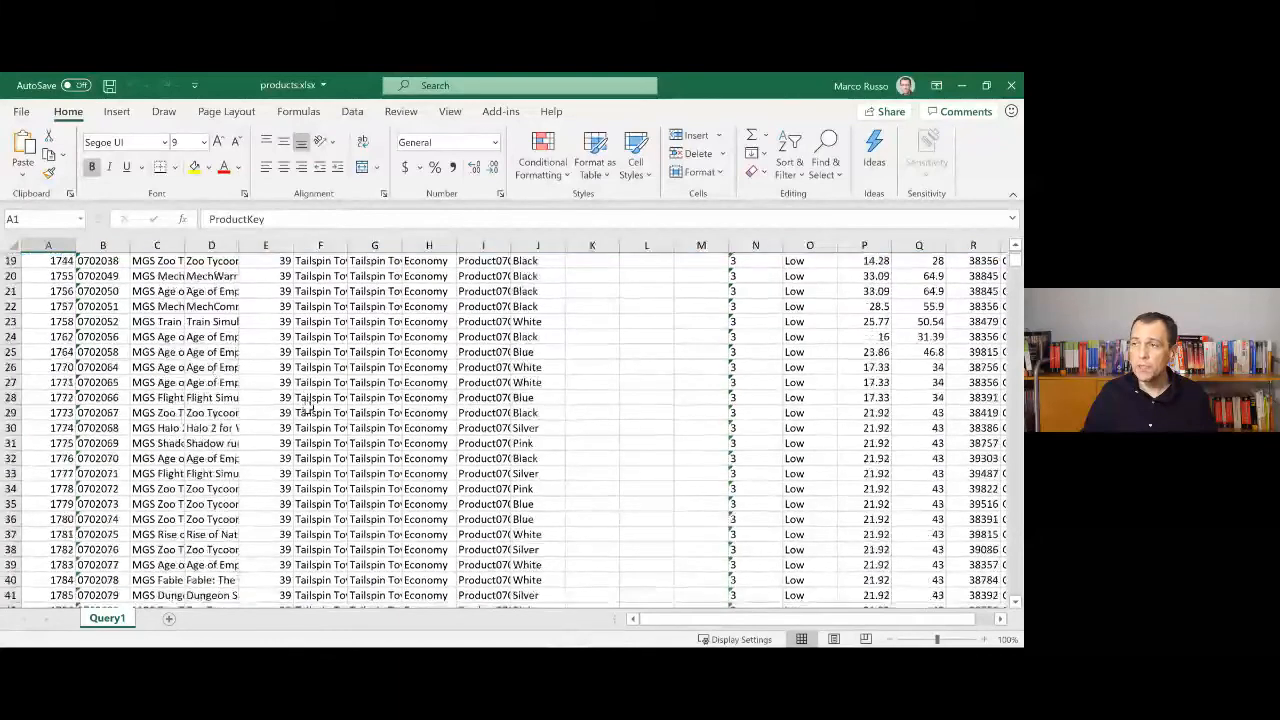
pyautogui.scroll(3, 322, 428)
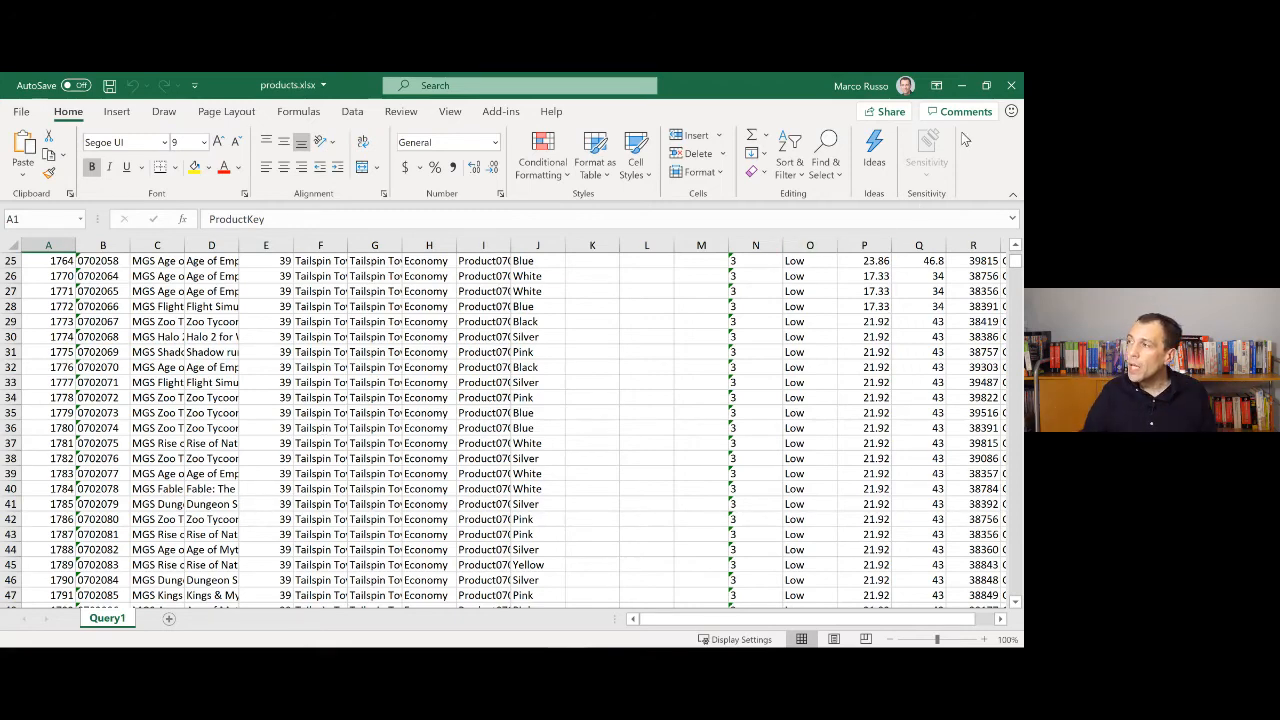
pyautogui.click(961, 90)
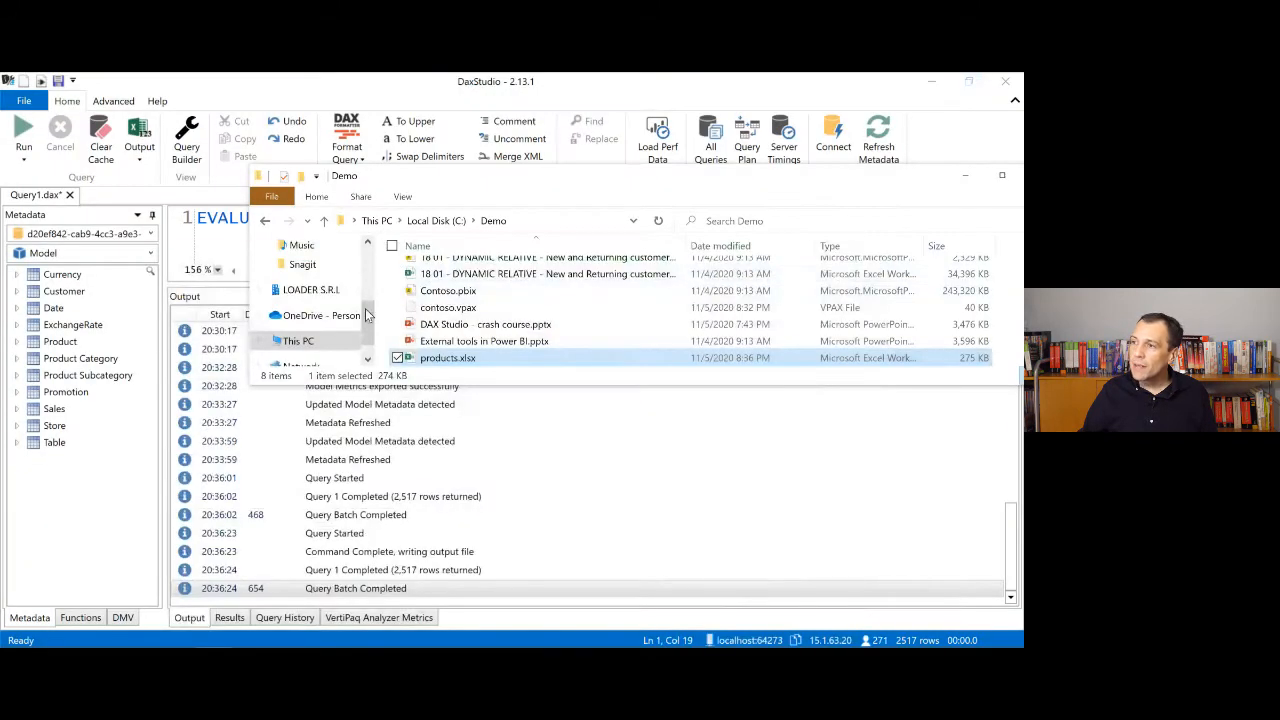
pyautogui.click(359, 83)
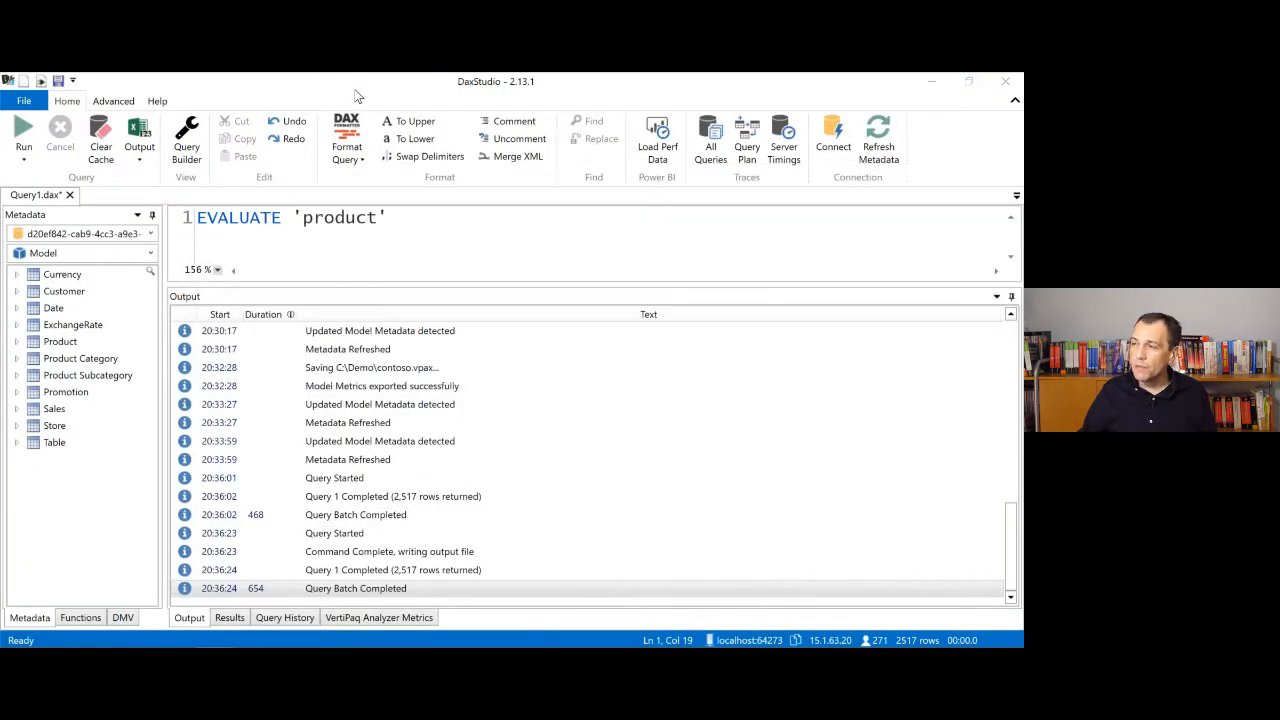
# Step: Switch the query output to linked Excel and run the product query again
pyautogui.click(139, 145)
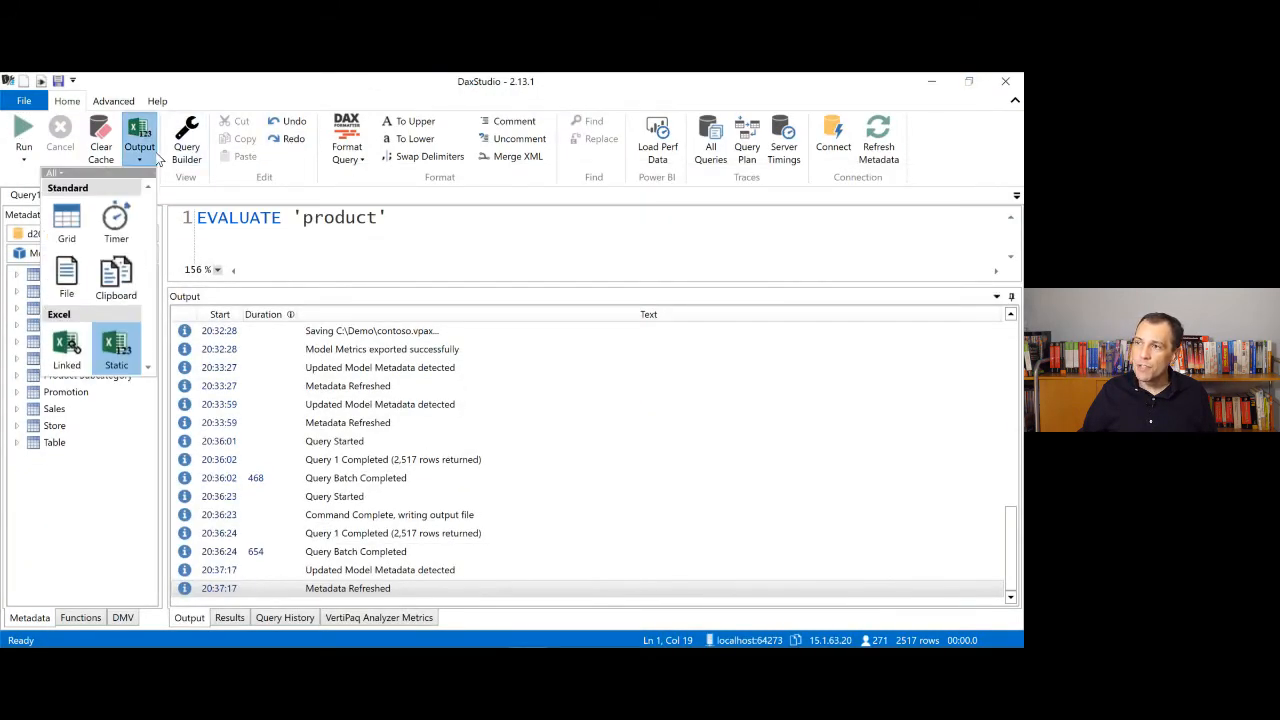
pyautogui.click(64, 345)
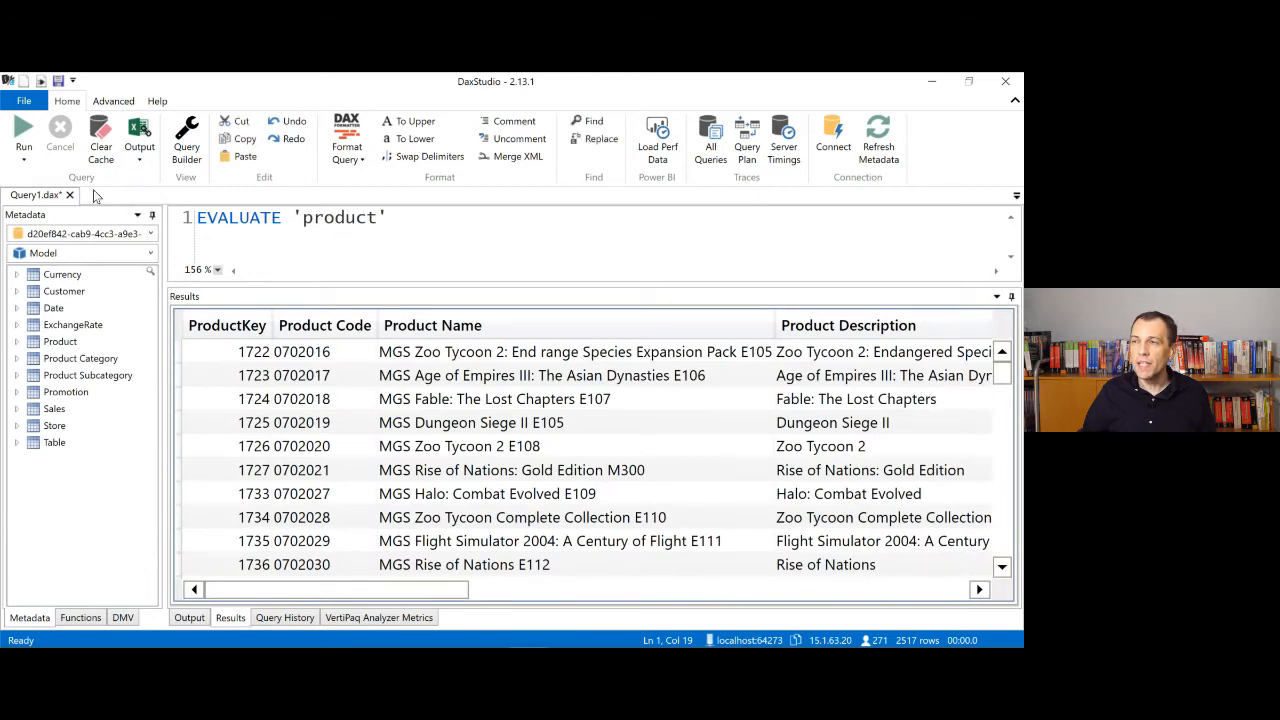
pyautogui.click(24, 158)
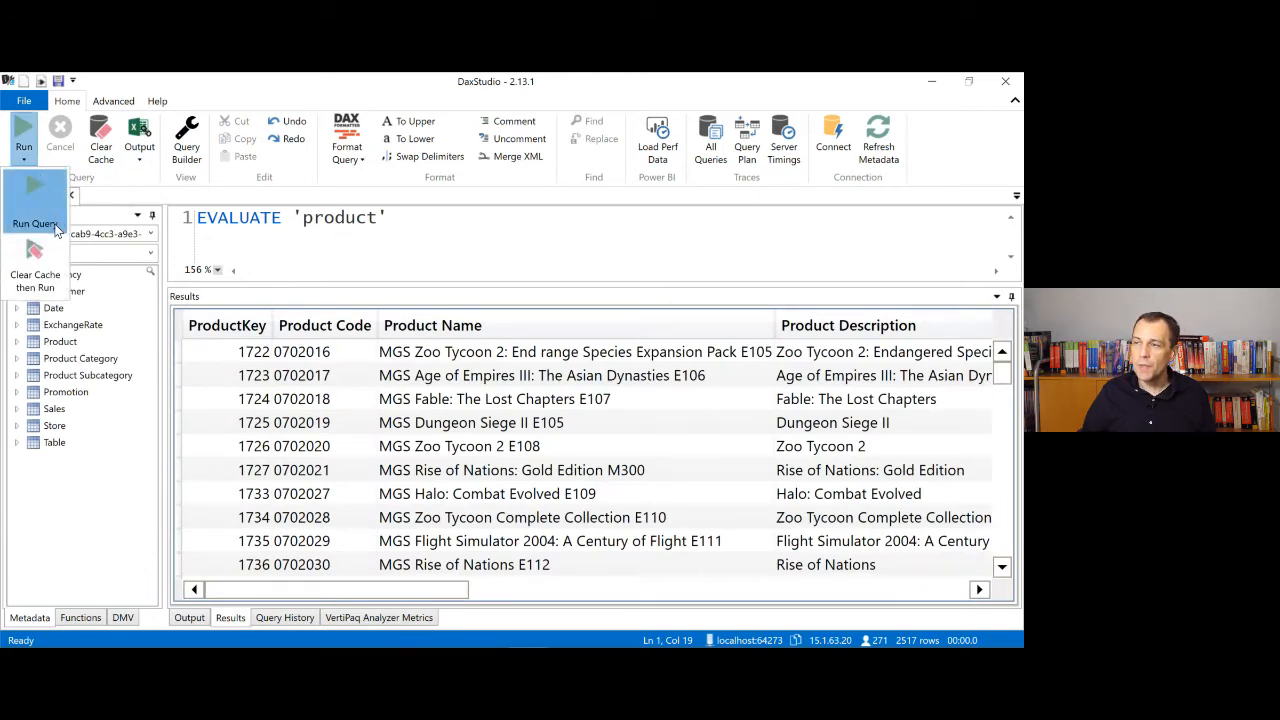
pyautogui.click(55, 207)
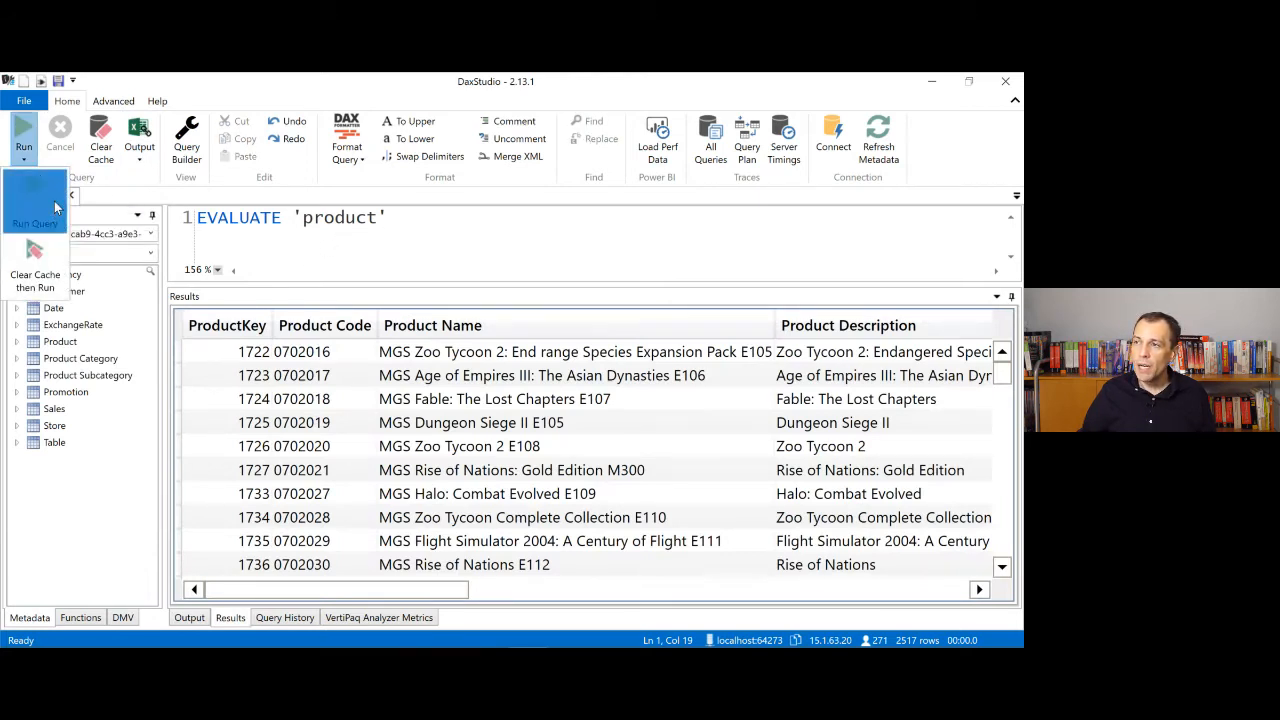
pyautogui.click(370, 219)
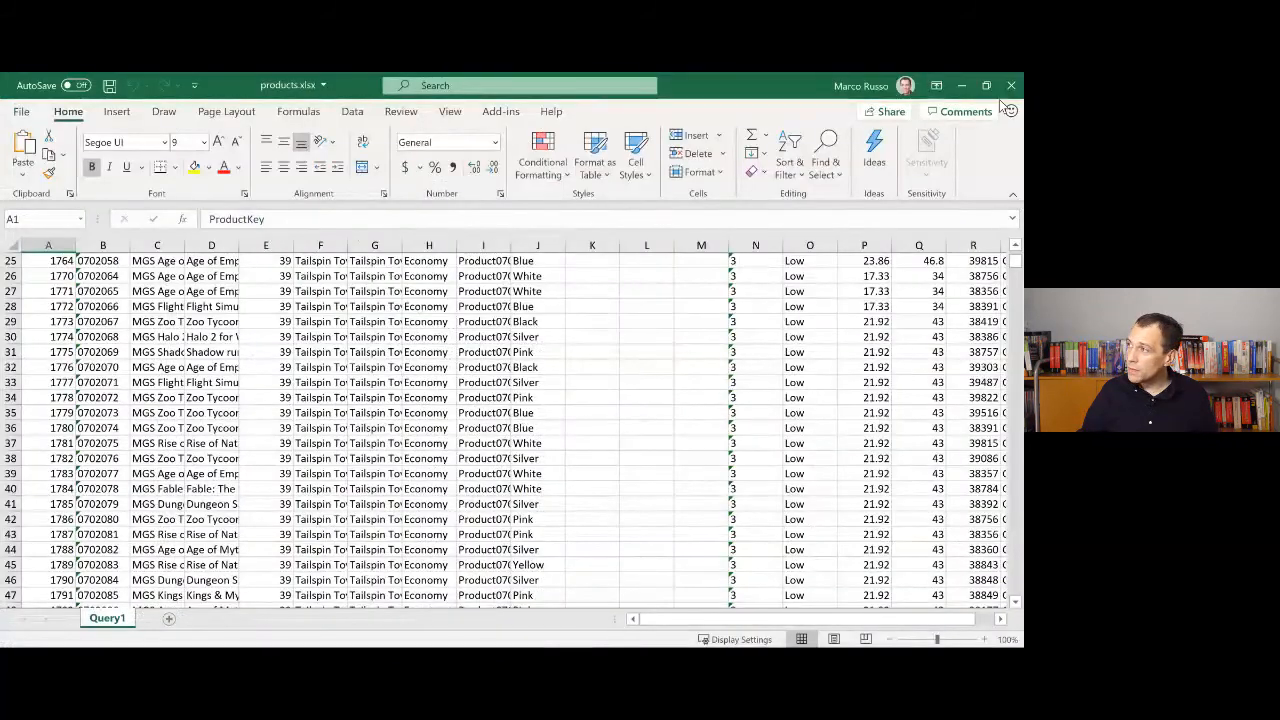
# Step: Close products.xlsx in Excel, change the DAX Studio query to EVALUATE 'Currency' and run it to linked Excel
pyautogui.click(1006, 95)
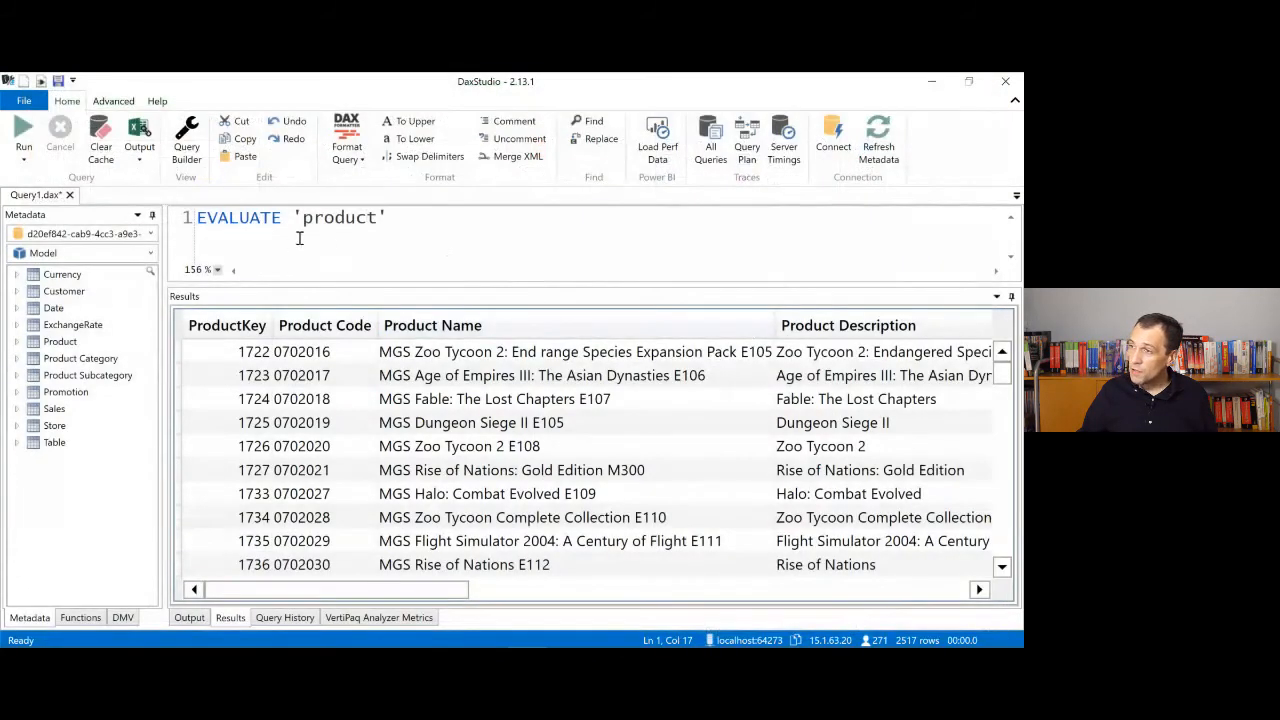
pyautogui.moveTo(460, 220); pyautogui.dragTo(288, 225)
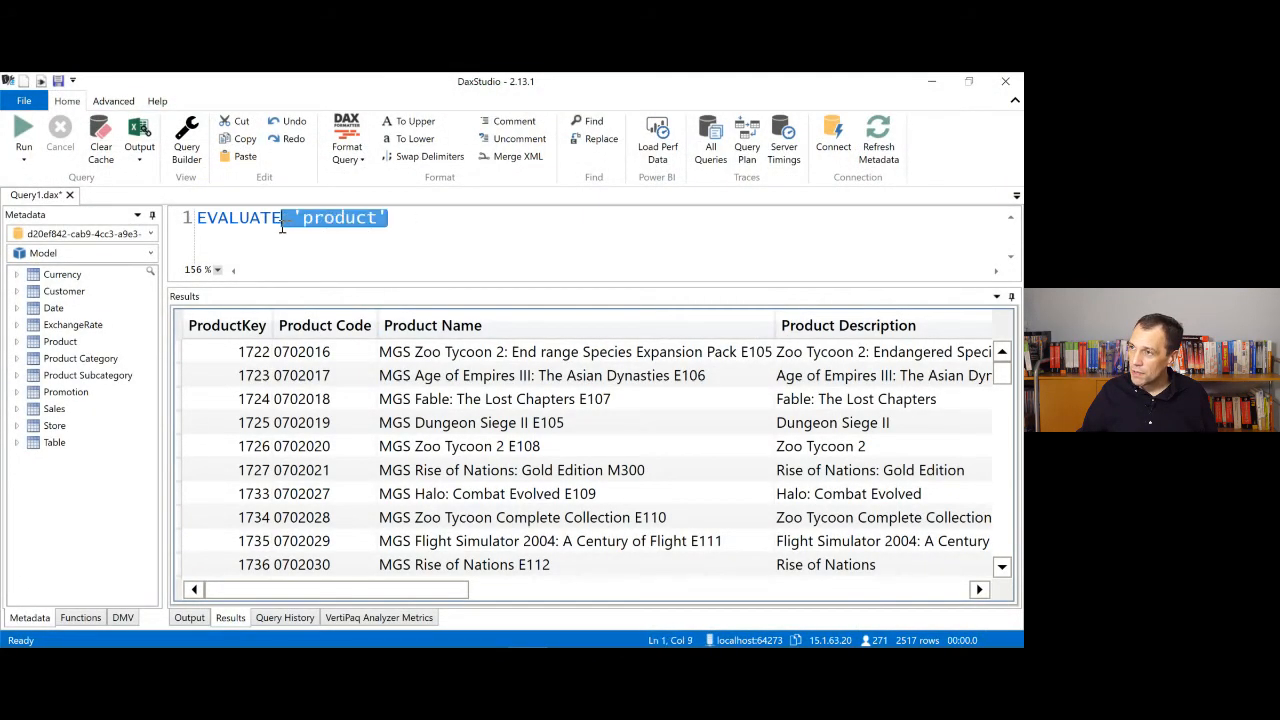
pyautogui.write("'Cu")
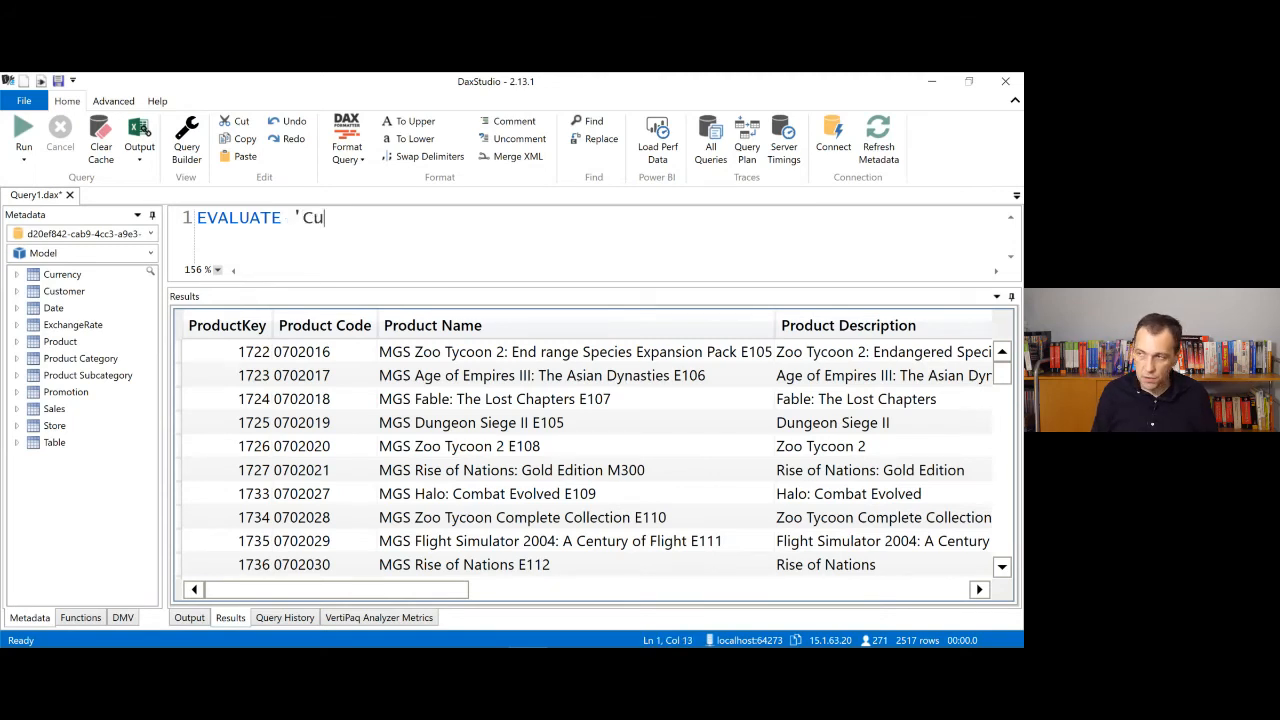
pyautogui.write('rrency')
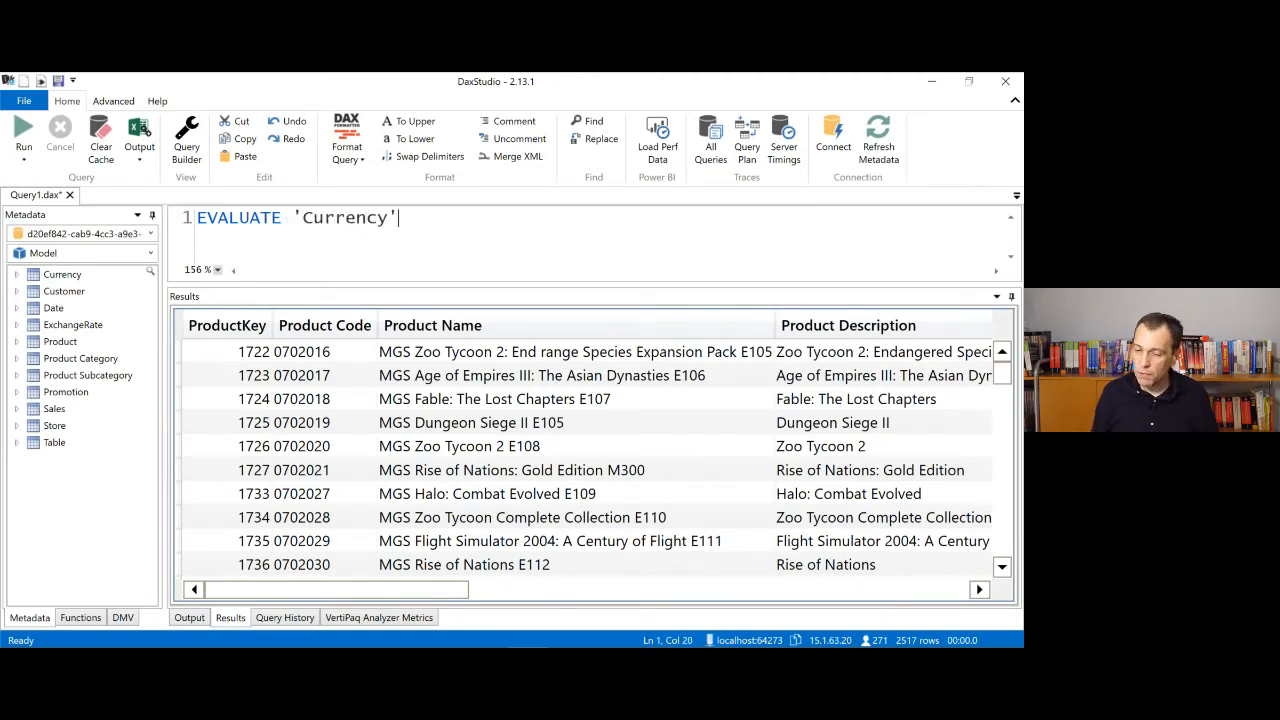
pyautogui.click(24, 135)
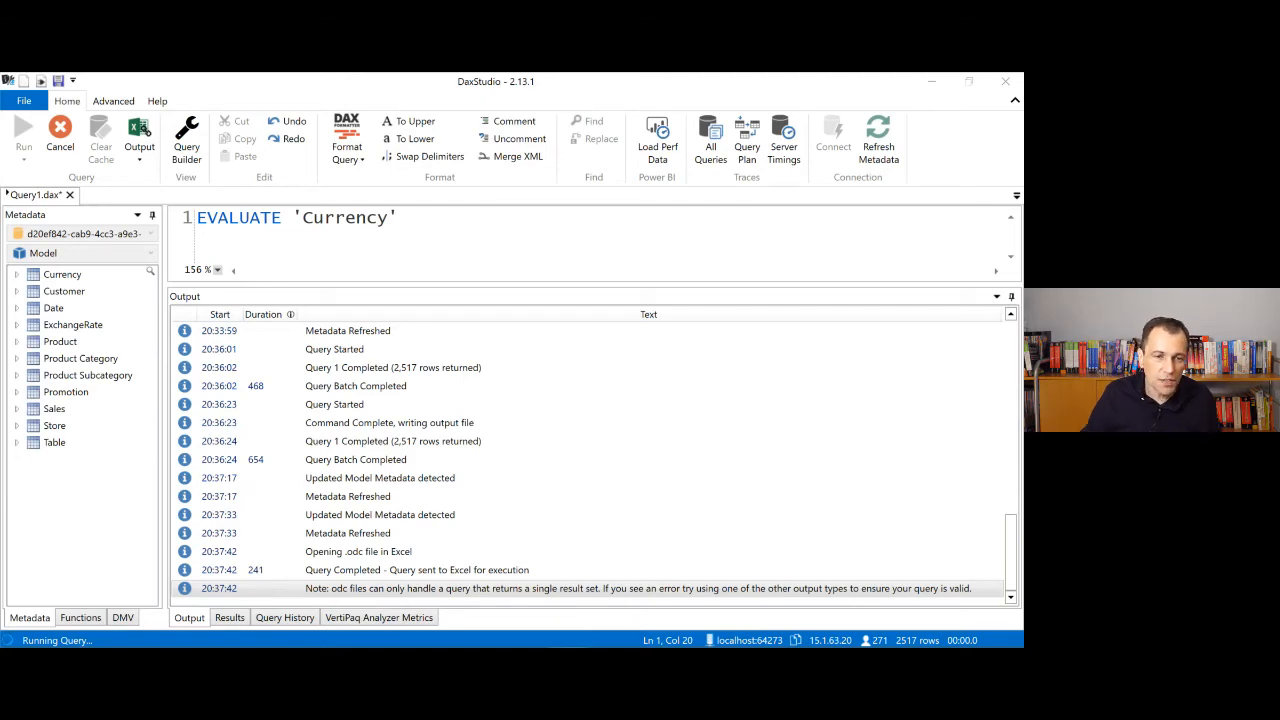
pyautogui.moveTo(863, 150); pyautogui.dragTo(536, 220)
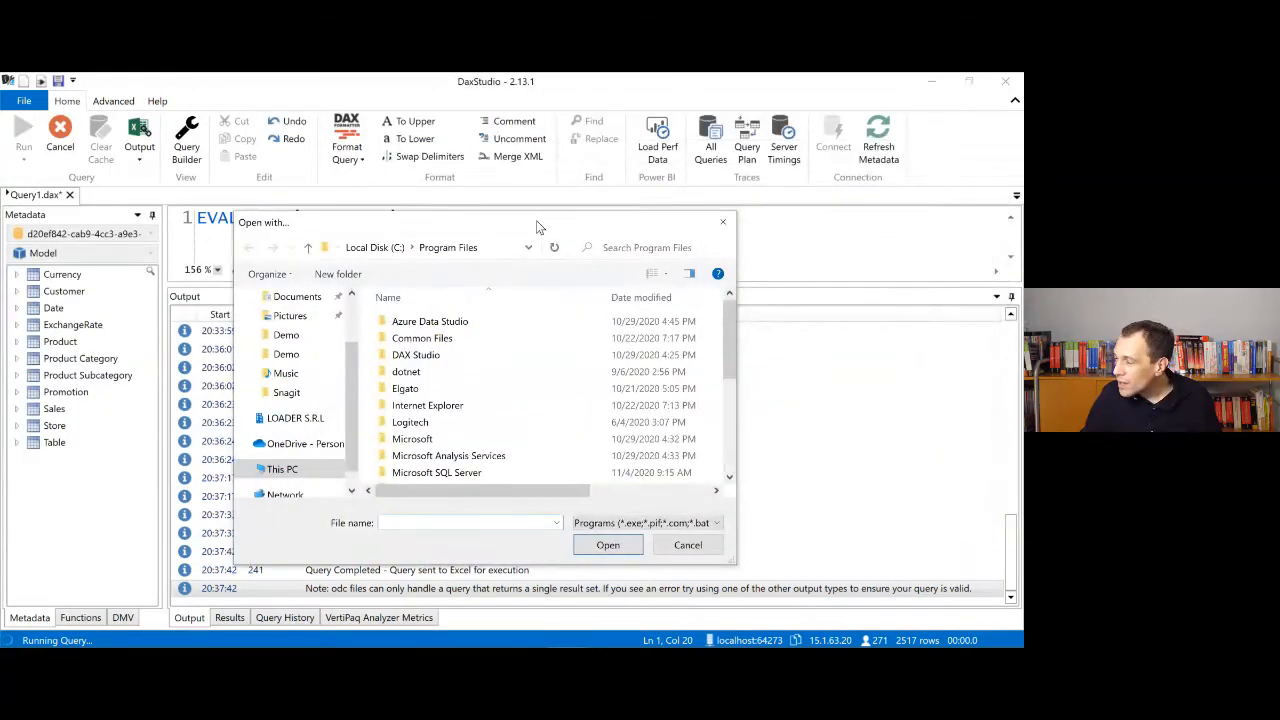
pyautogui.click(489, 246)
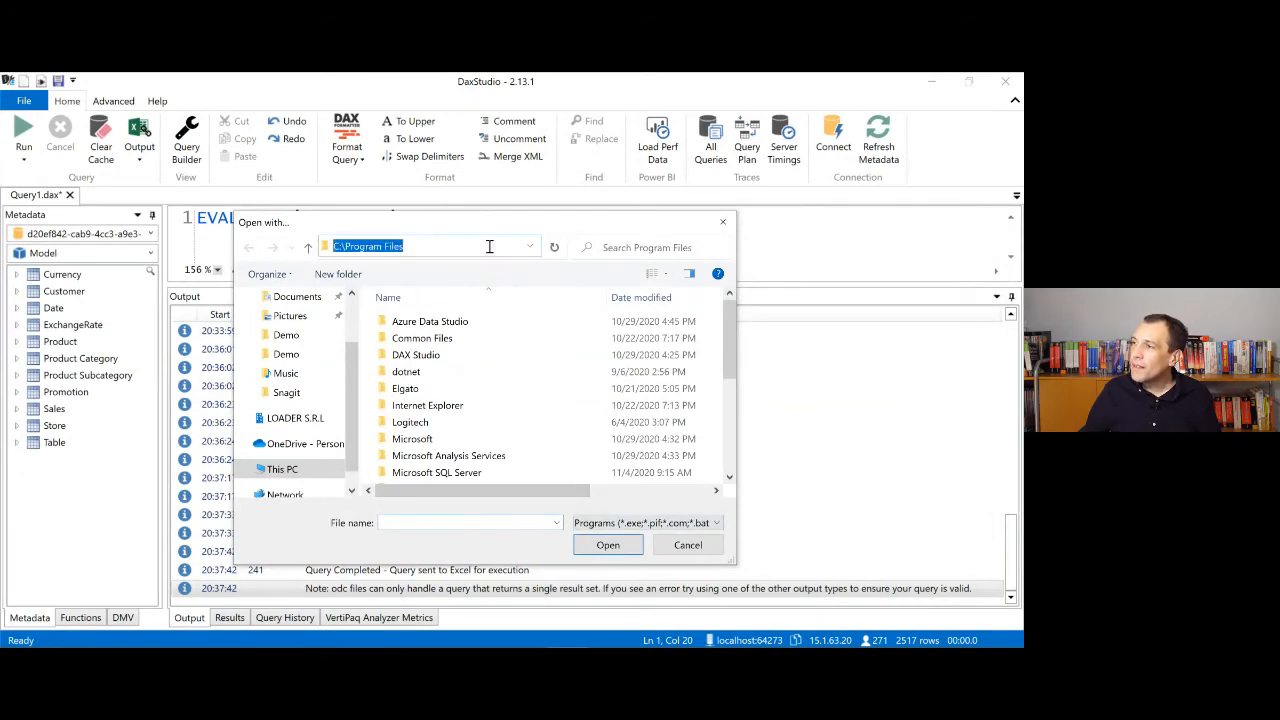
pyautogui.write('c:\\demo')
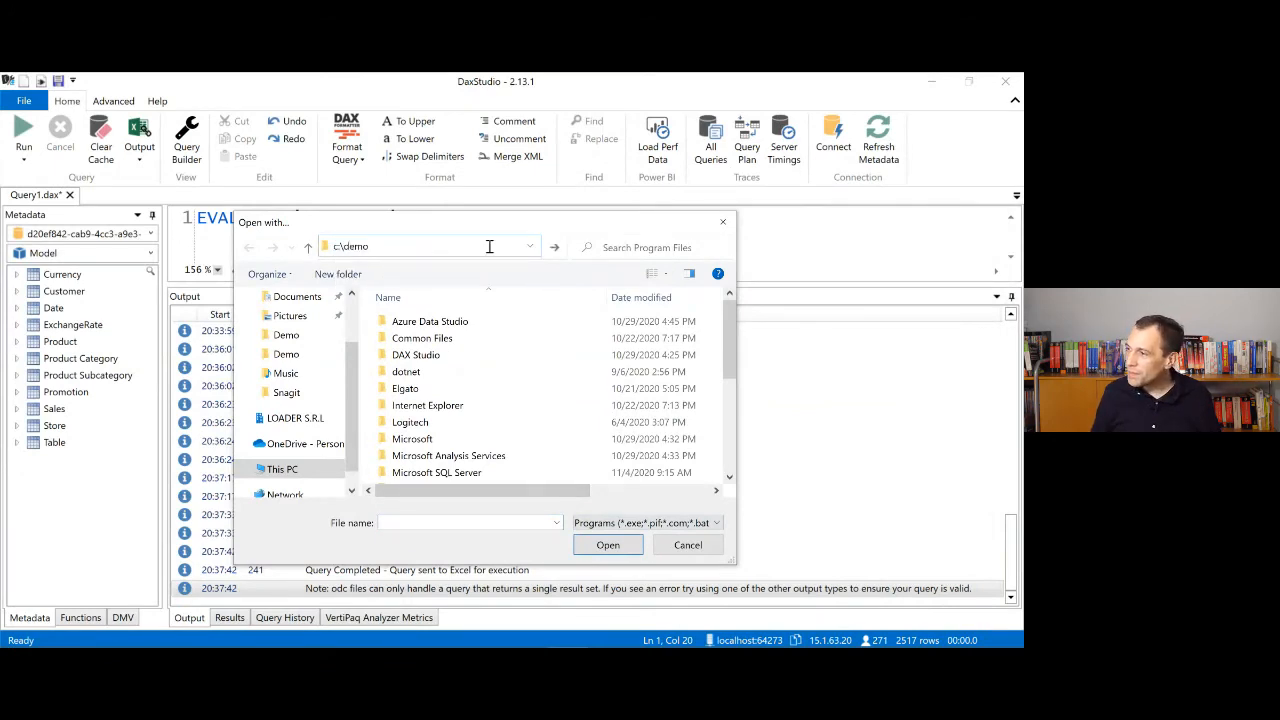
pyautogui.press('Escape')
pyautogui.press('Escape')
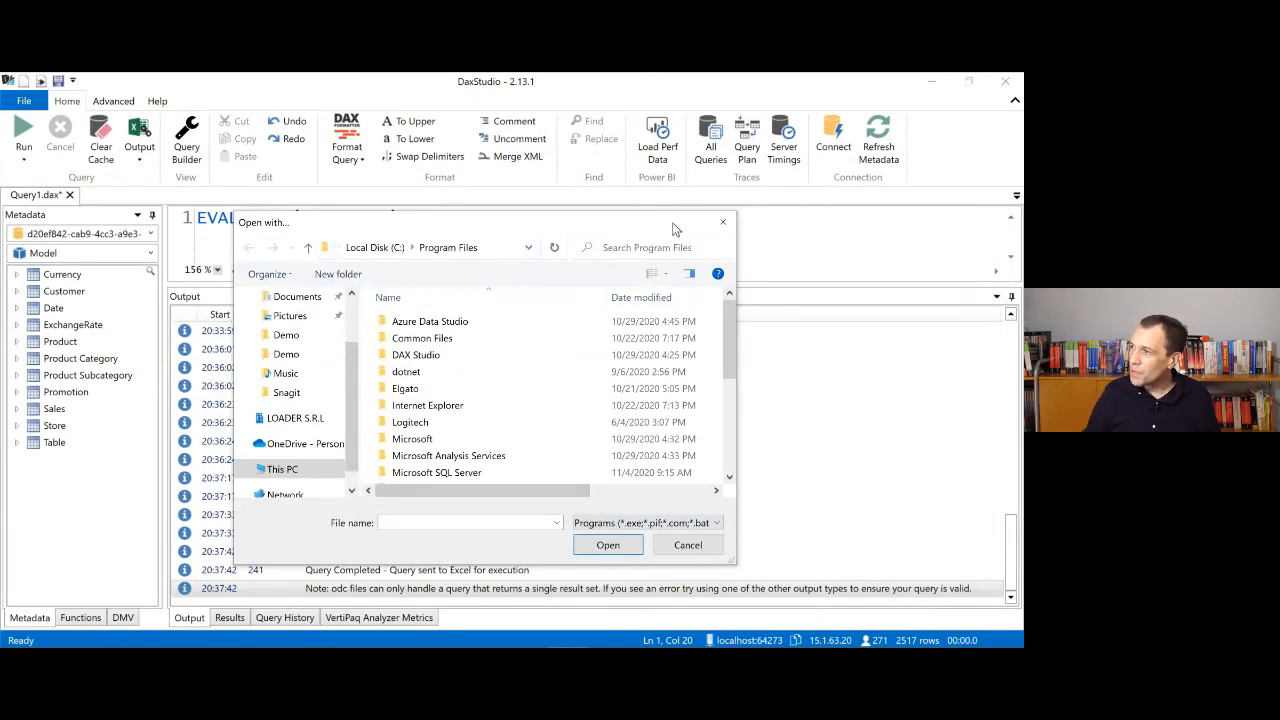
pyautogui.click(721, 223)
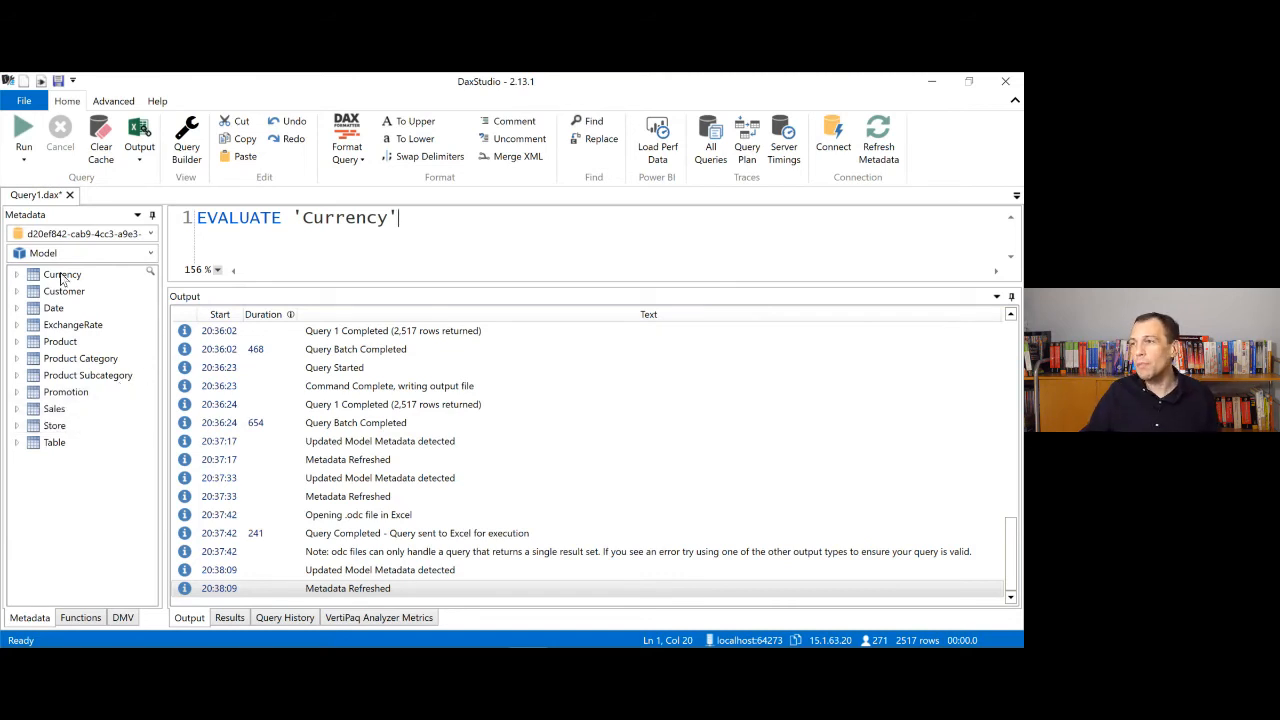
pyautogui.click(130, 143)
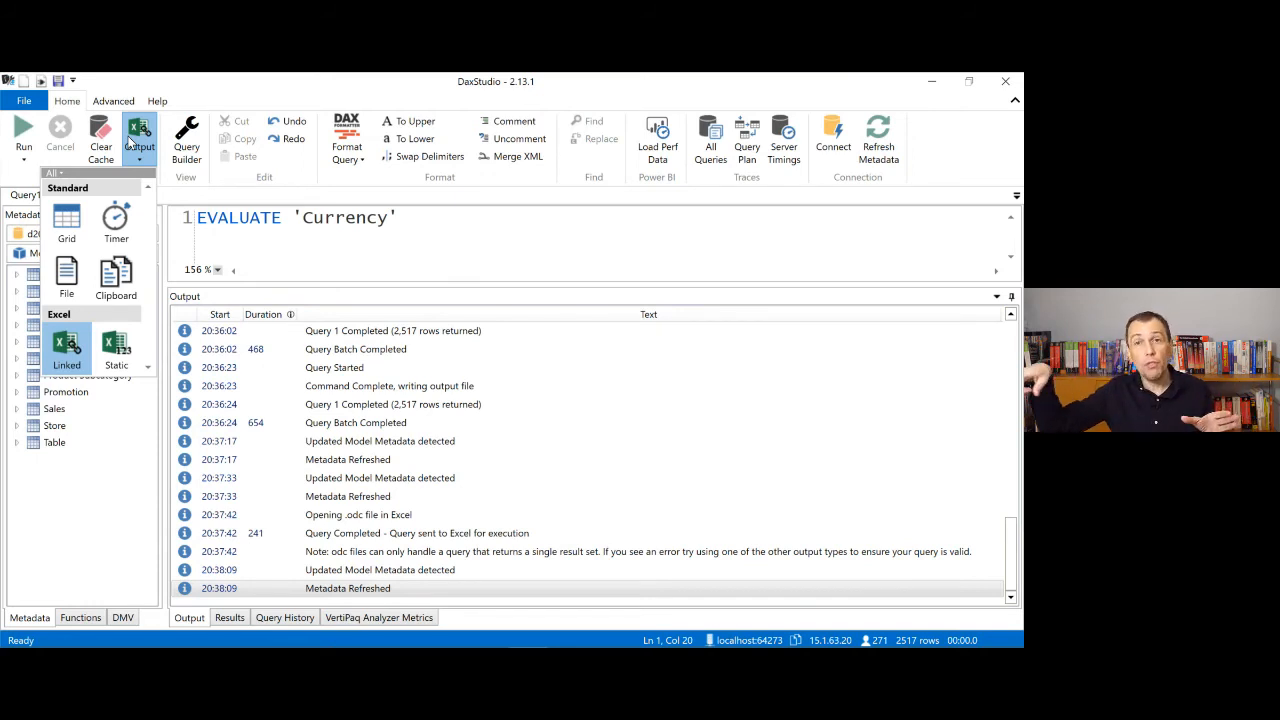
pyautogui.click(380, 243)
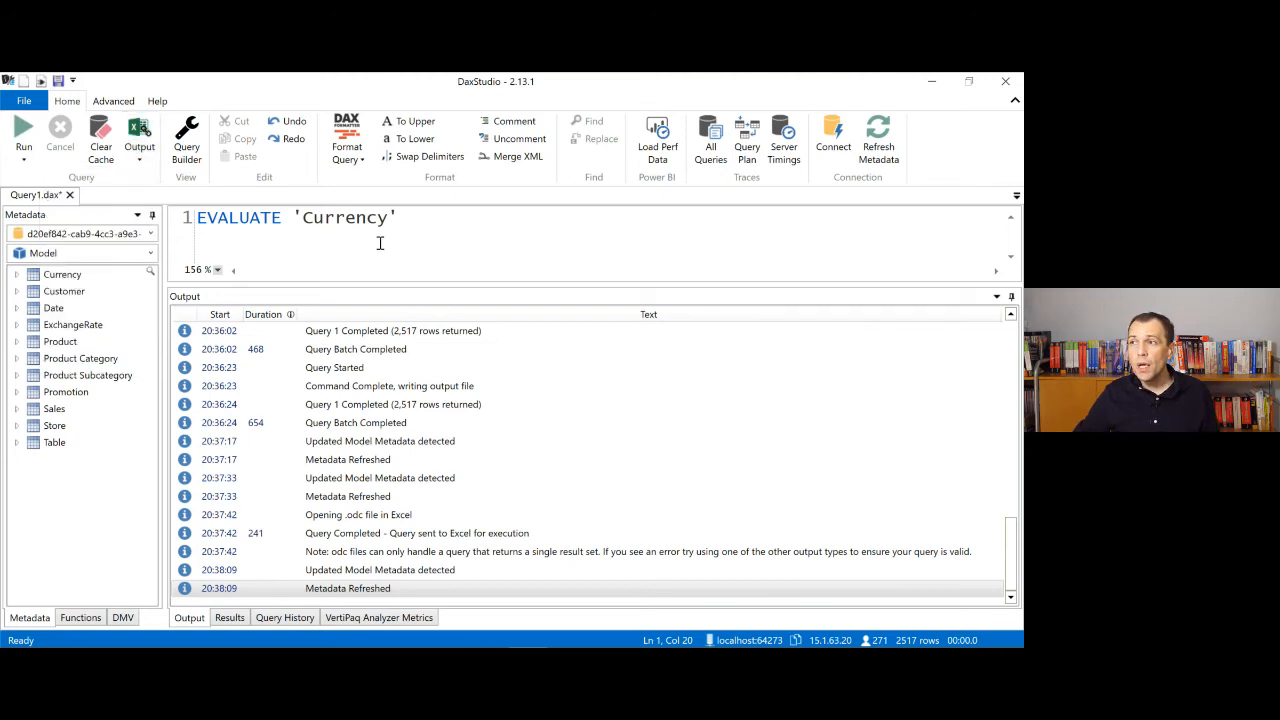
# Step: Start a model data export to CSV files with C:\Demo as the output path, keeping the culture default list separator
pyautogui.click(113, 101)
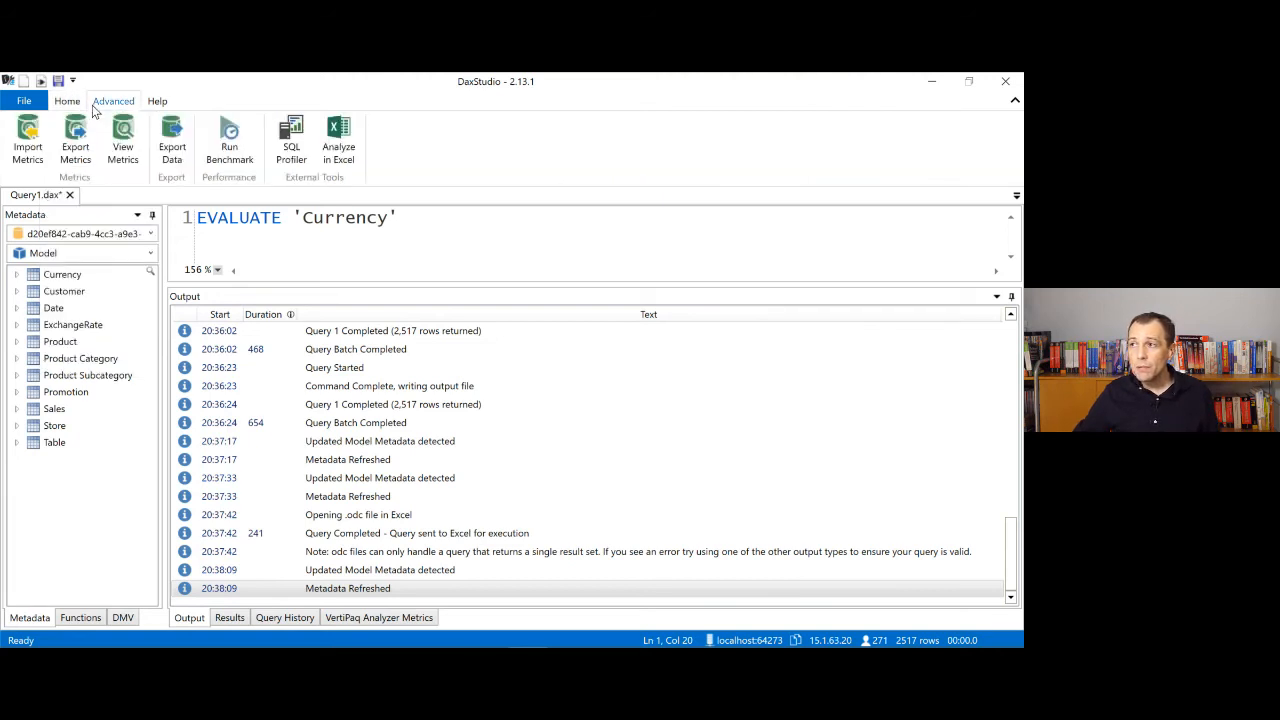
pyautogui.click(177, 150)
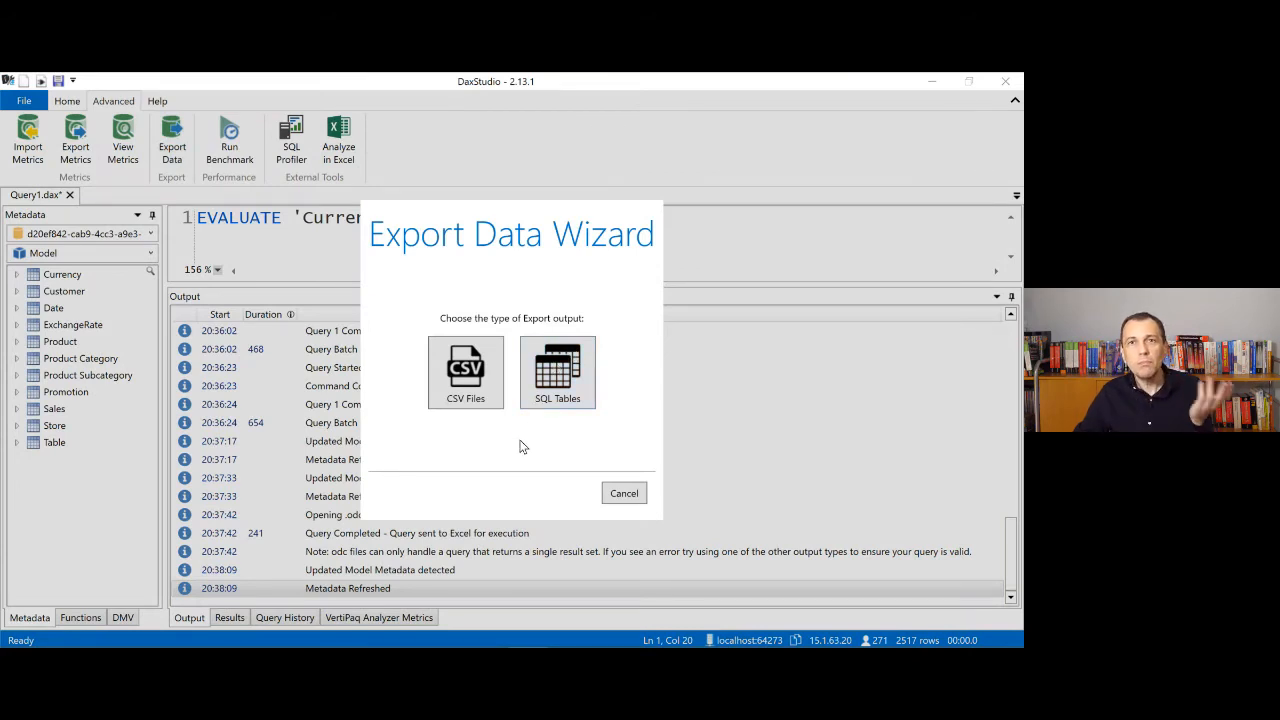
pyautogui.click(483, 400)
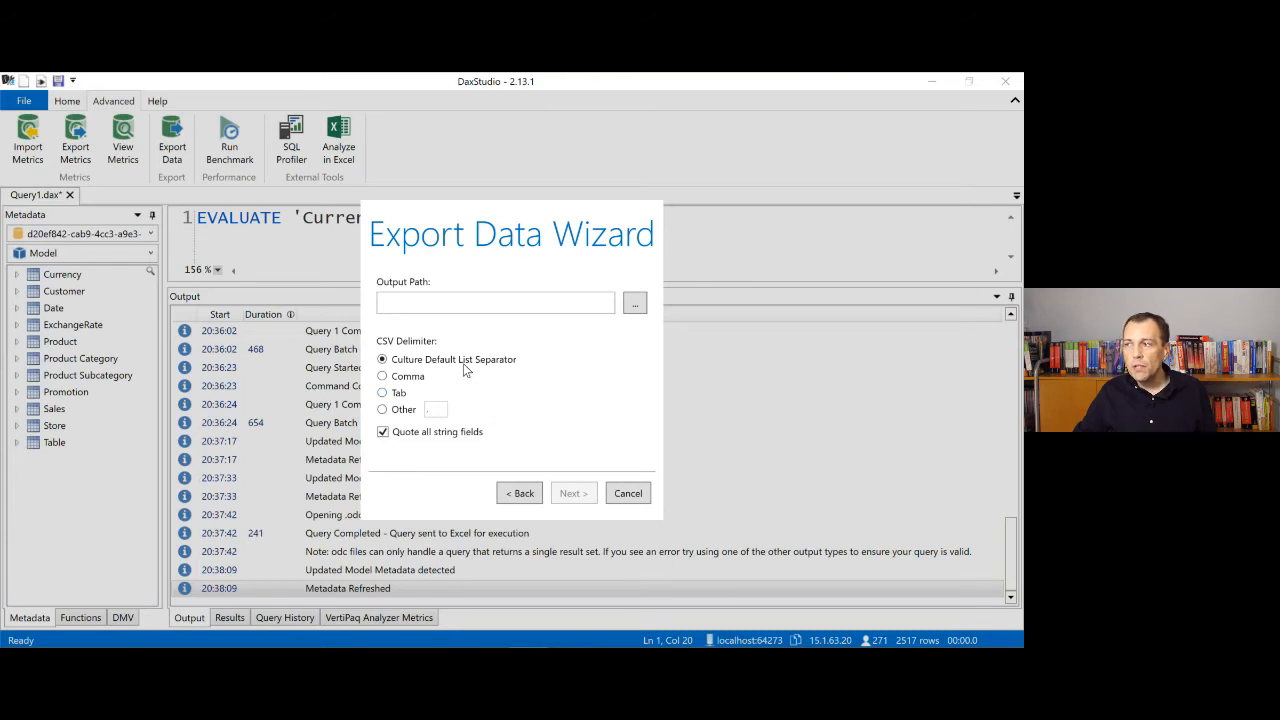
pyautogui.click(446, 308)
pyautogui.write('C')
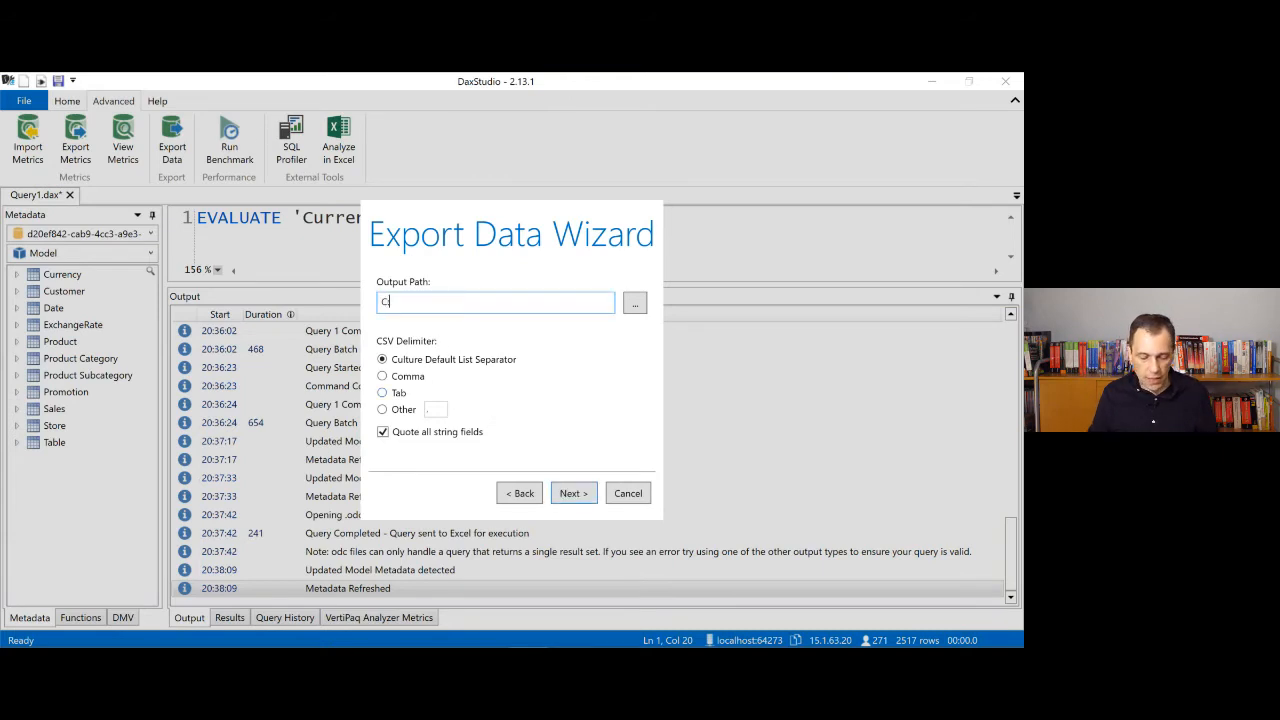
pyautogui.write(':\\Demo')
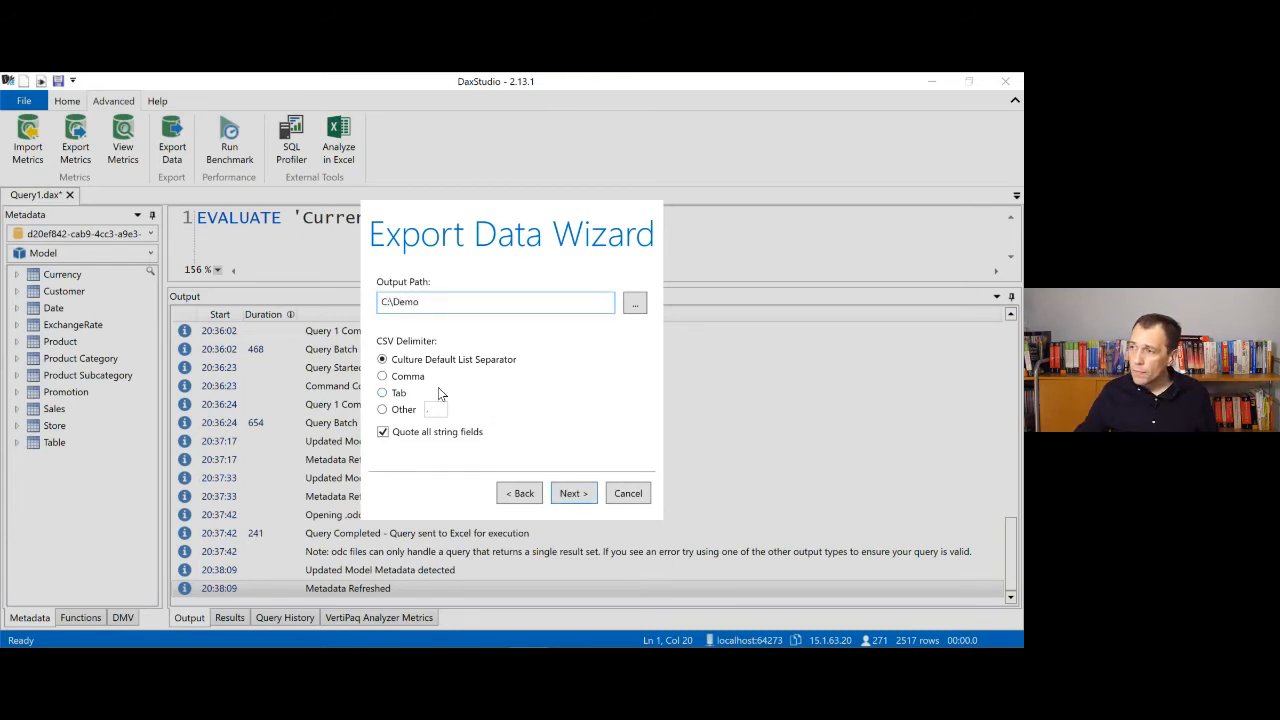
pyautogui.click(572, 493)
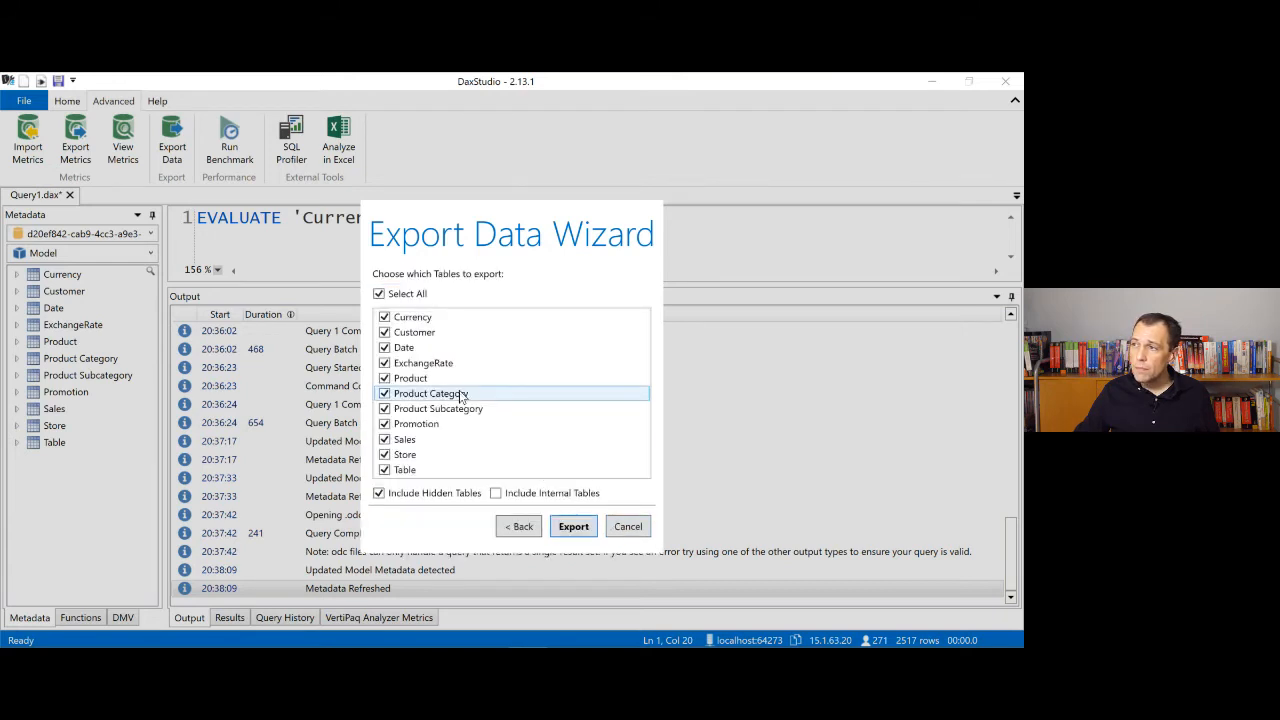
# Step: Restrict the export to the Currency, Product and Date tables, run it and close the wizard
pyautogui.click(378, 293)
pyautogui.click(384, 318)
pyautogui.click(386, 378)
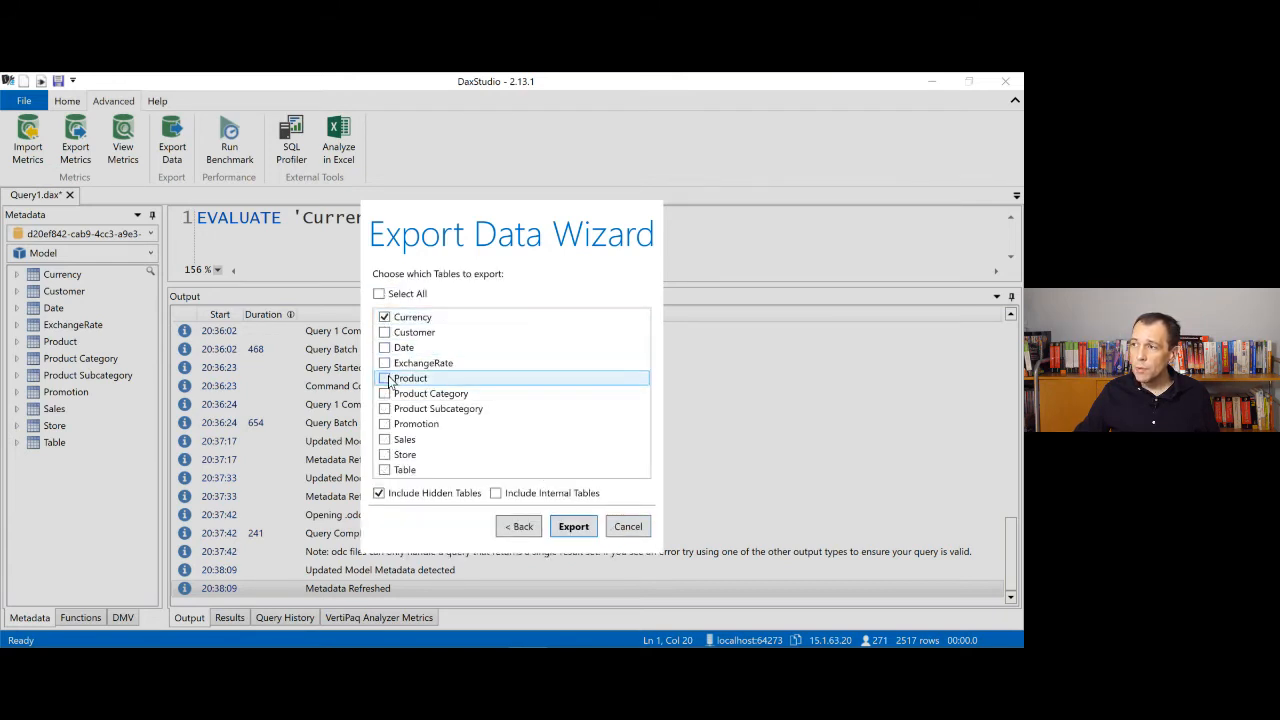
pyautogui.click(385, 347)
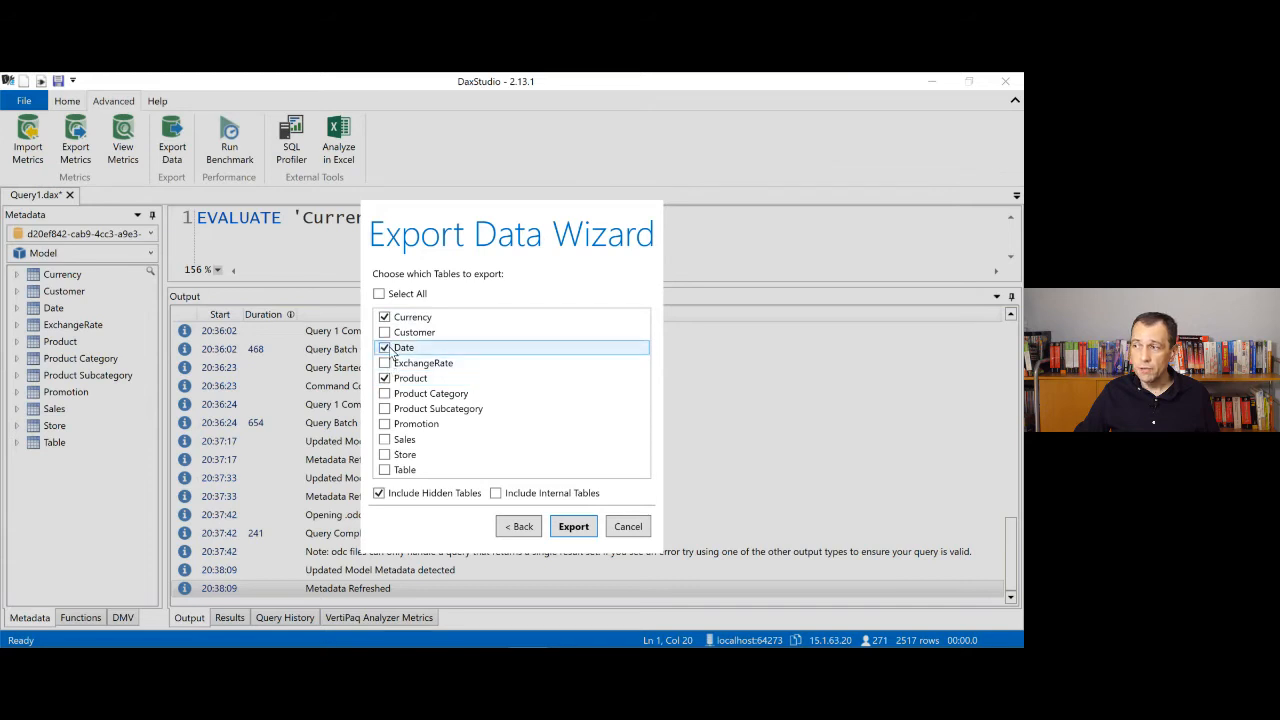
pyautogui.click(583, 529)
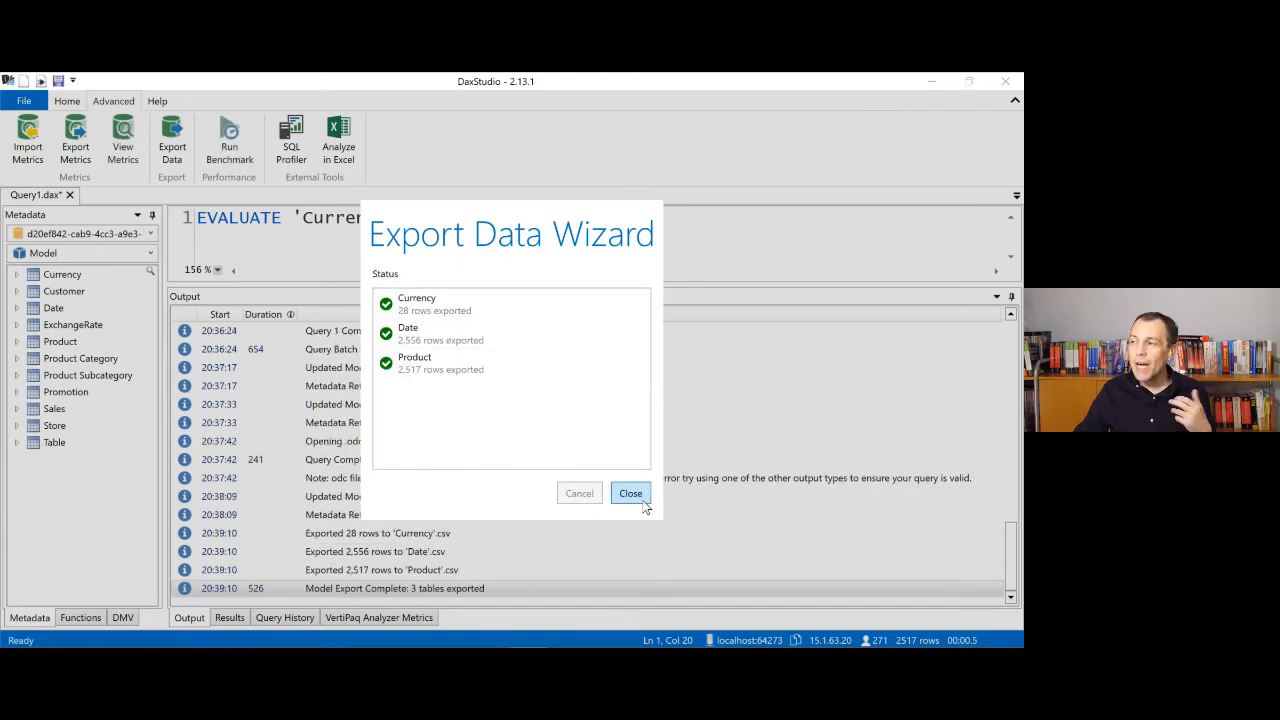
pyautogui.click(643, 503)
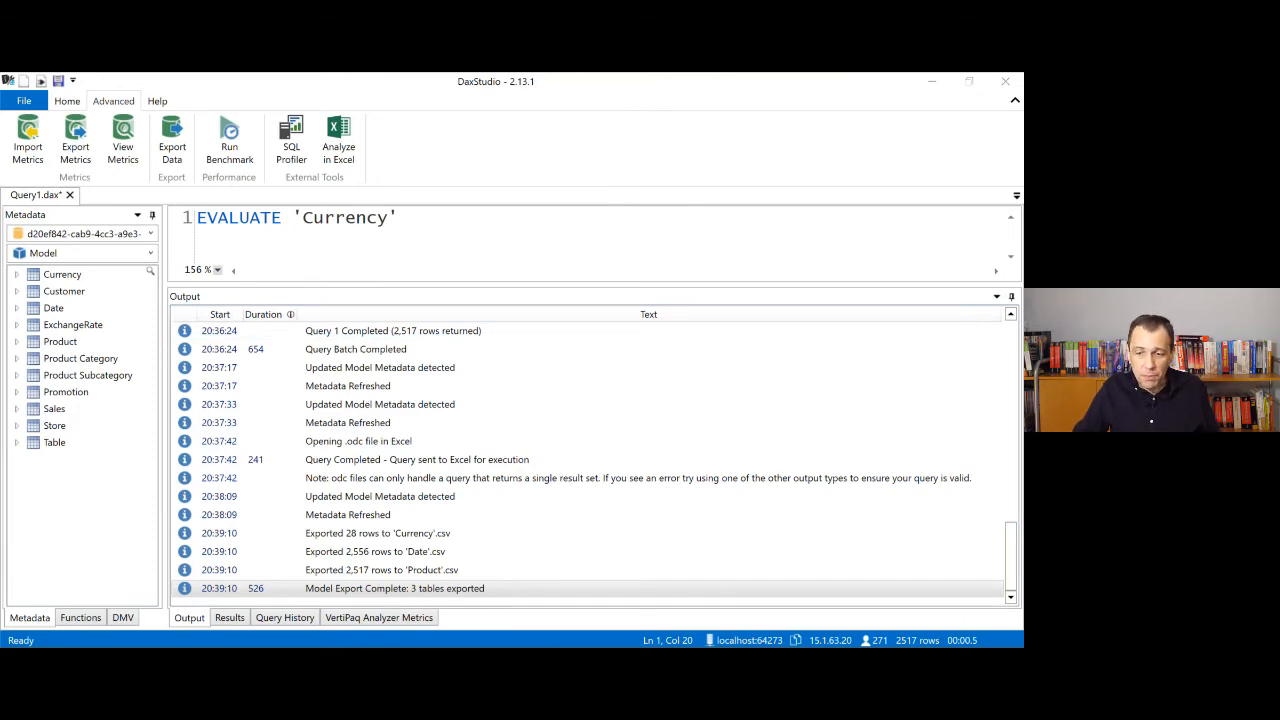
# Step: Check the exported CSV files in the Demo folder, view Currency.csv in Excel and return to DAX Studio
pyautogui.hotkey('alt', 'Tab')
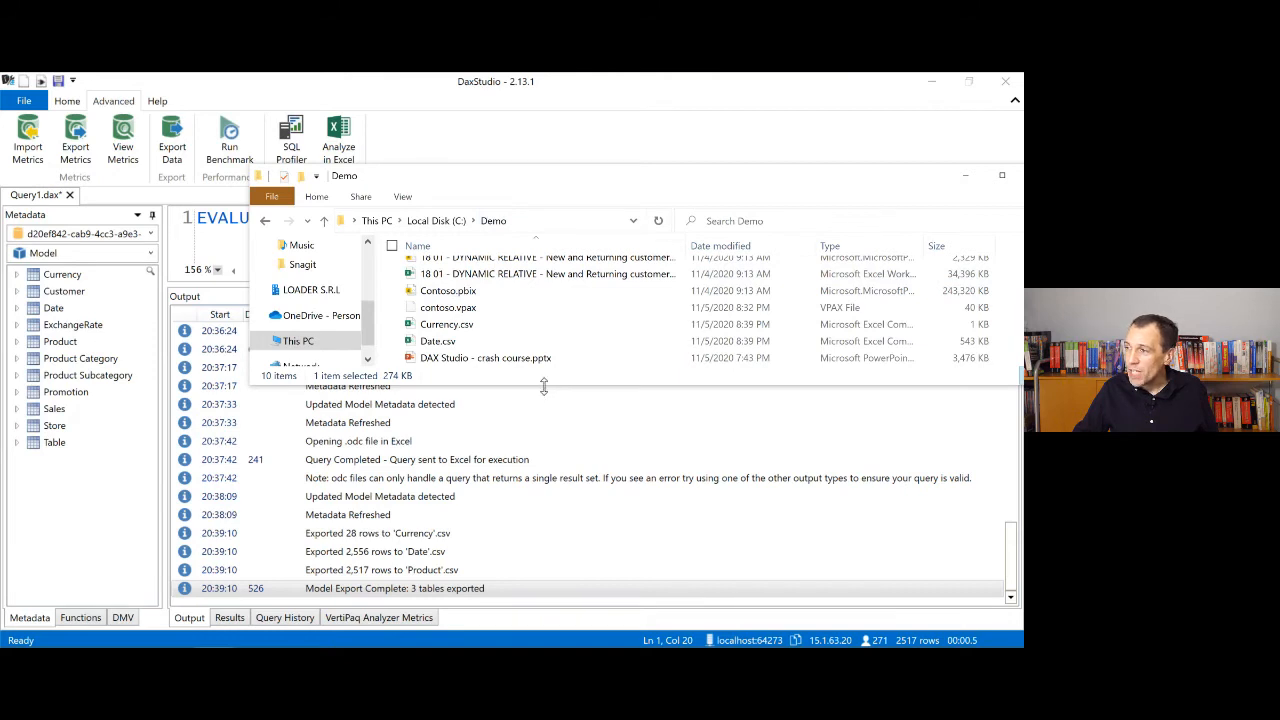
pyautogui.moveTo(543, 387); pyautogui.dragTo(563, 560)
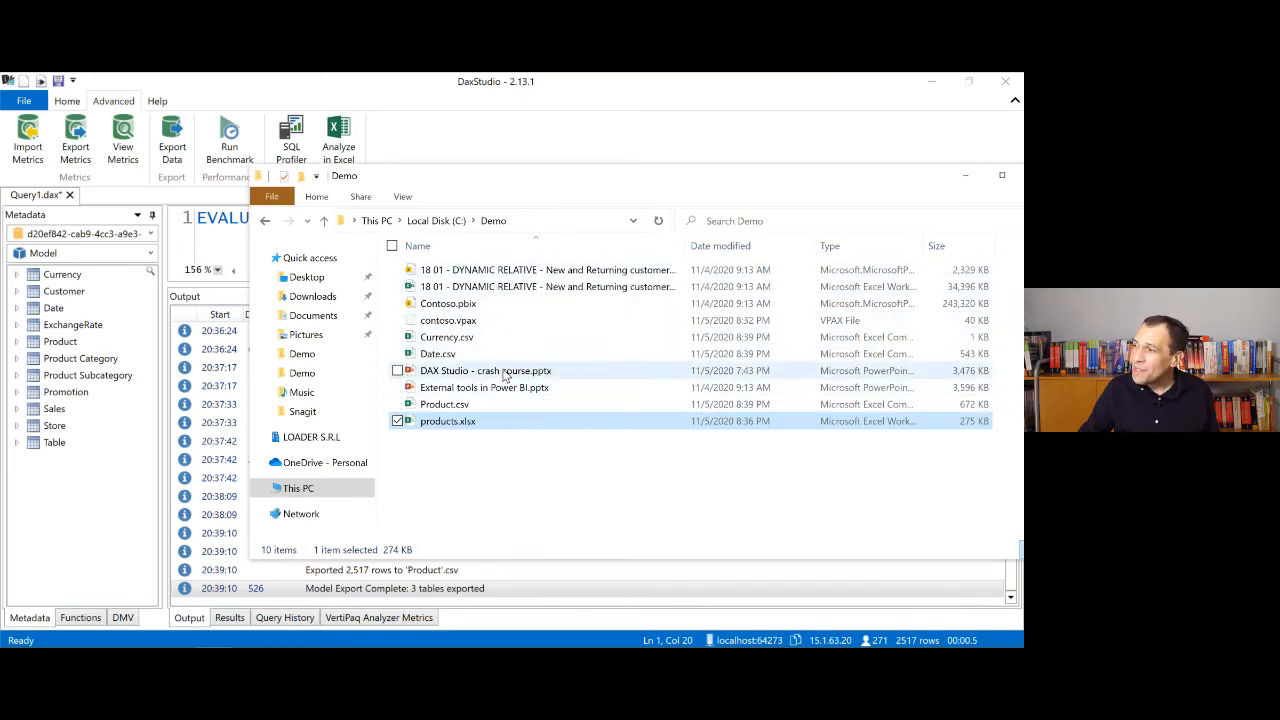
pyautogui.click(445, 339)
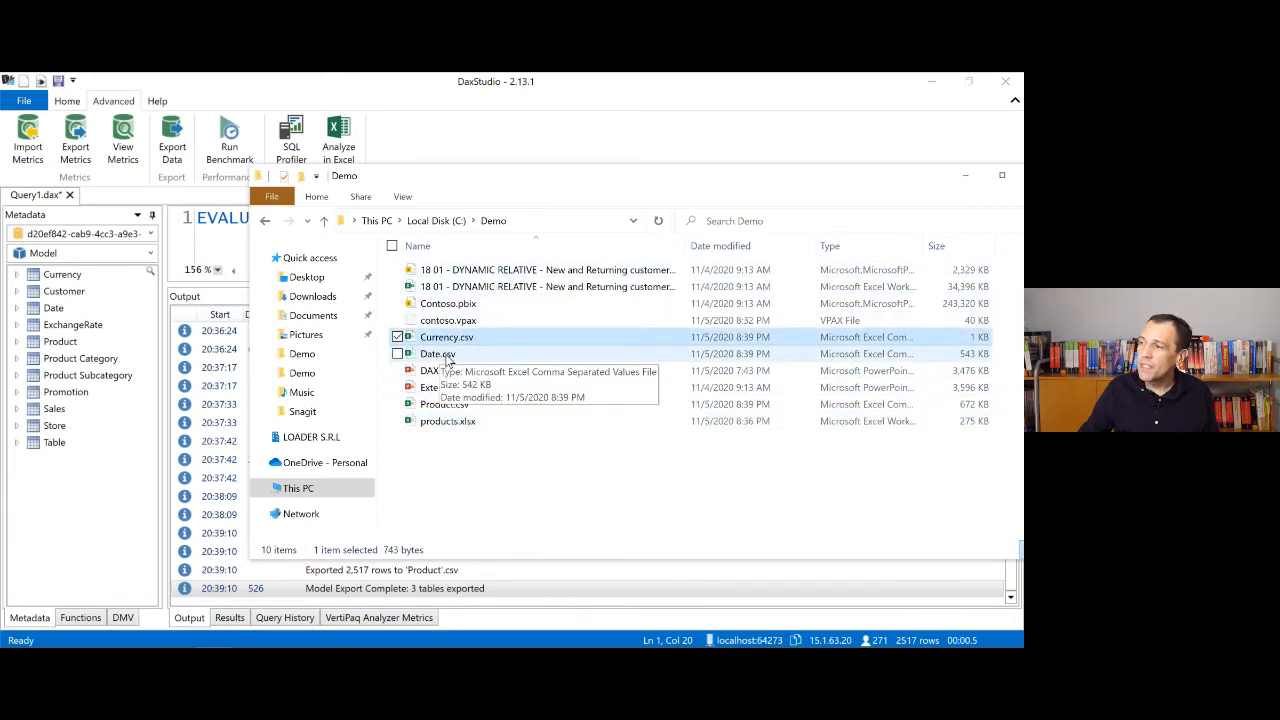
pyautogui.click(445, 404)
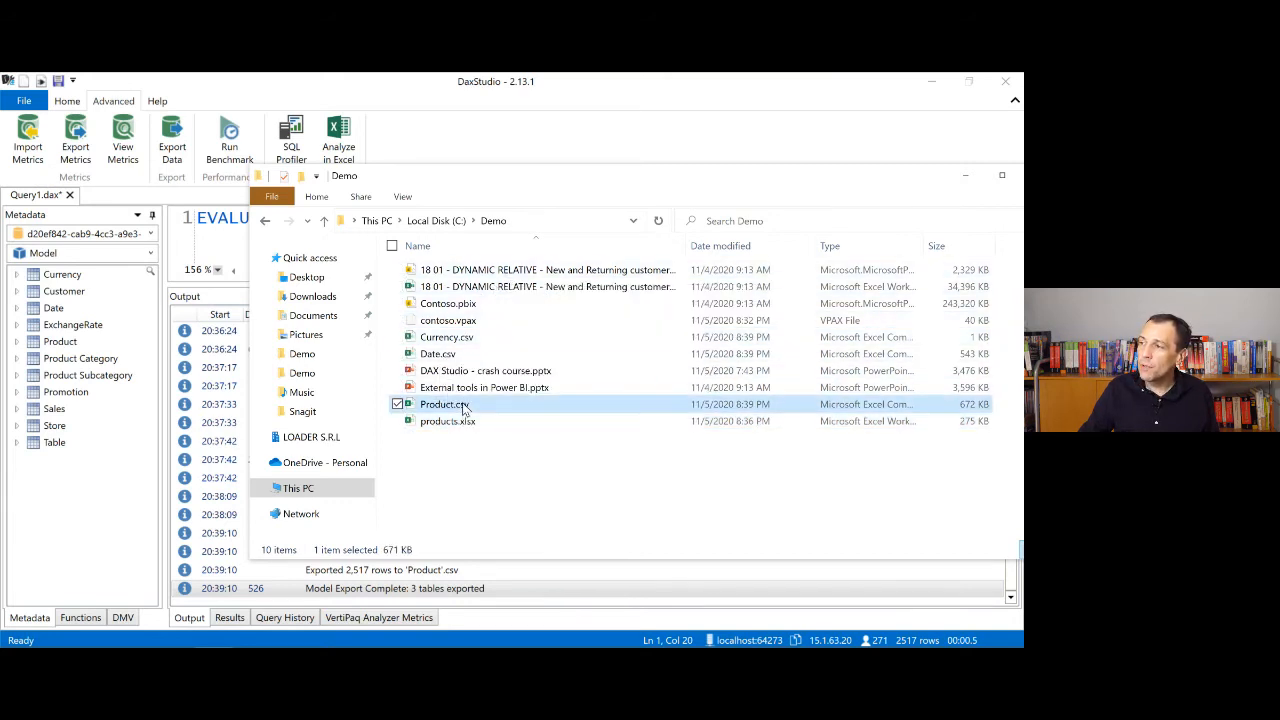
pyautogui.doubleClick(474, 341)
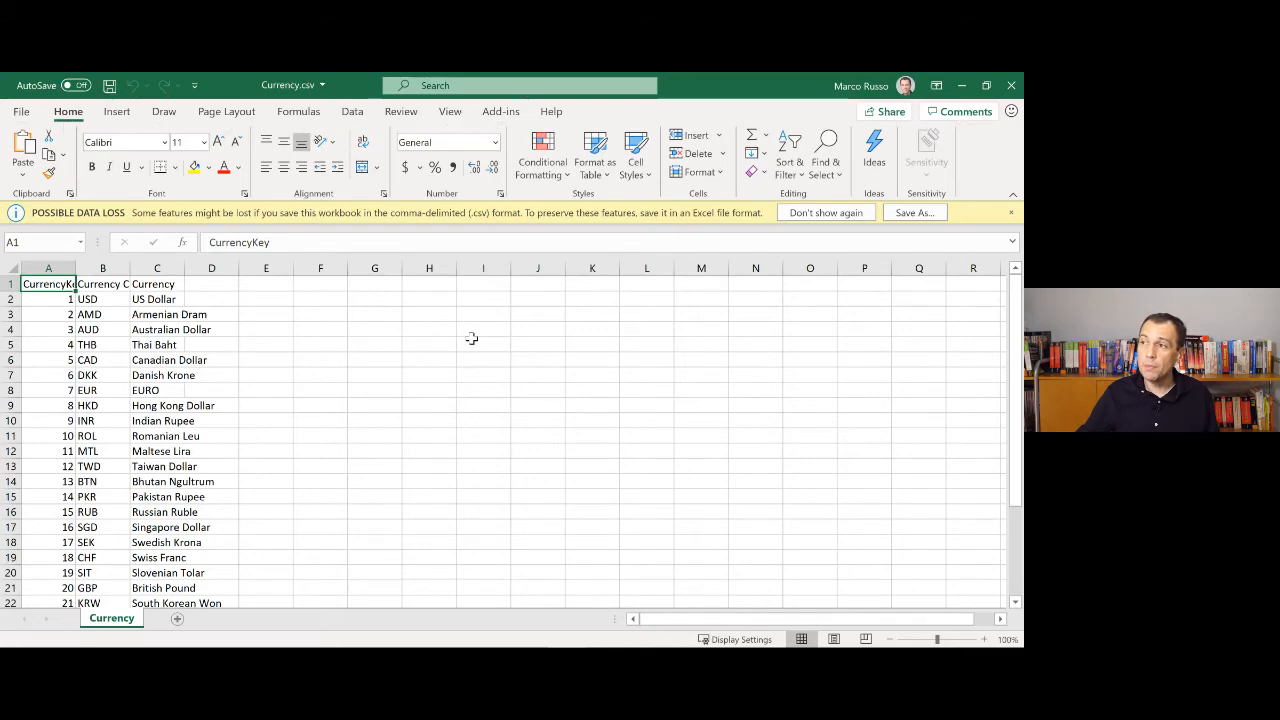
pyautogui.click(1012, 88)
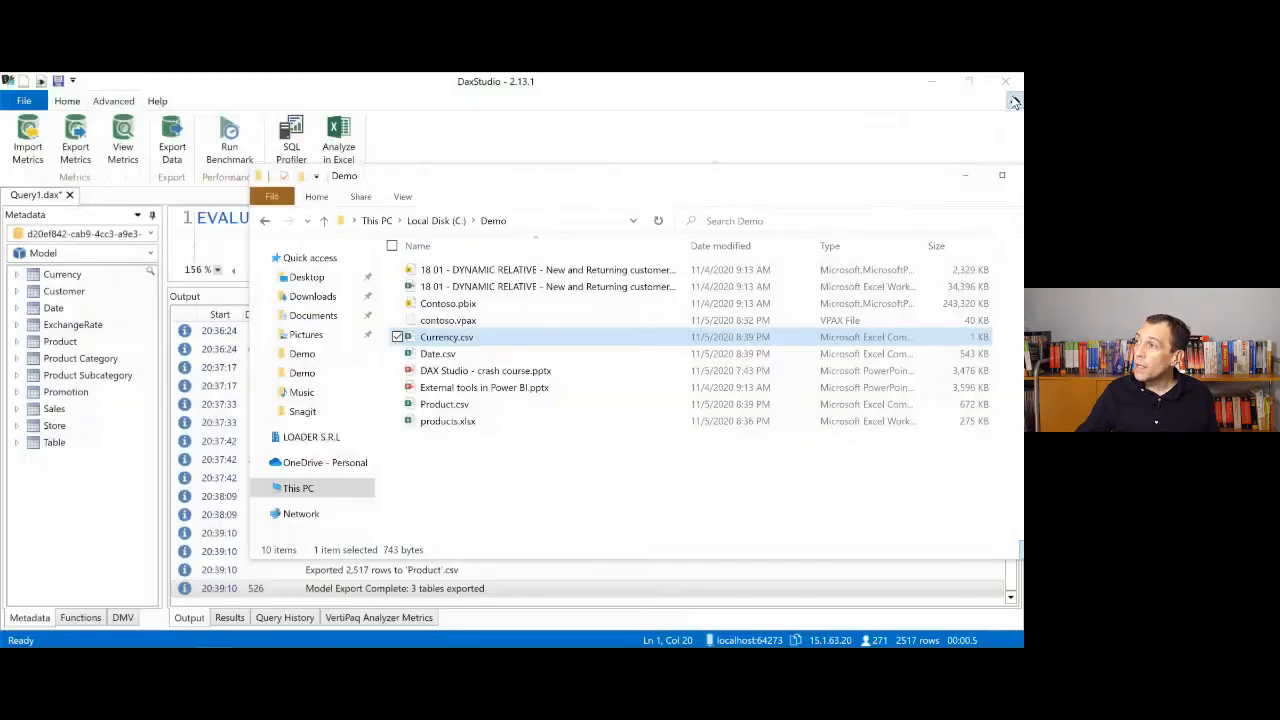
pyautogui.click(430, 78)
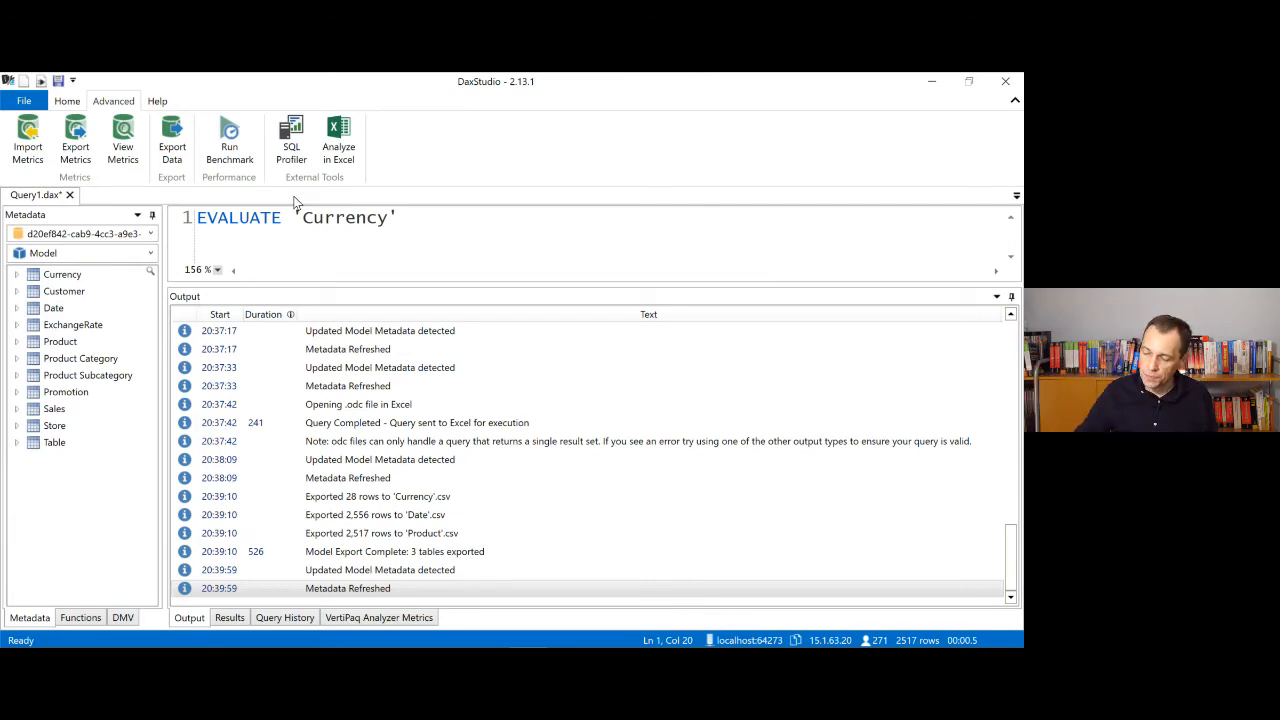
# Step: Switch to the Contoso report page in Power BI Desktop, clear the Performance analyzer results and close its pane
pyautogui.click(67, 102)
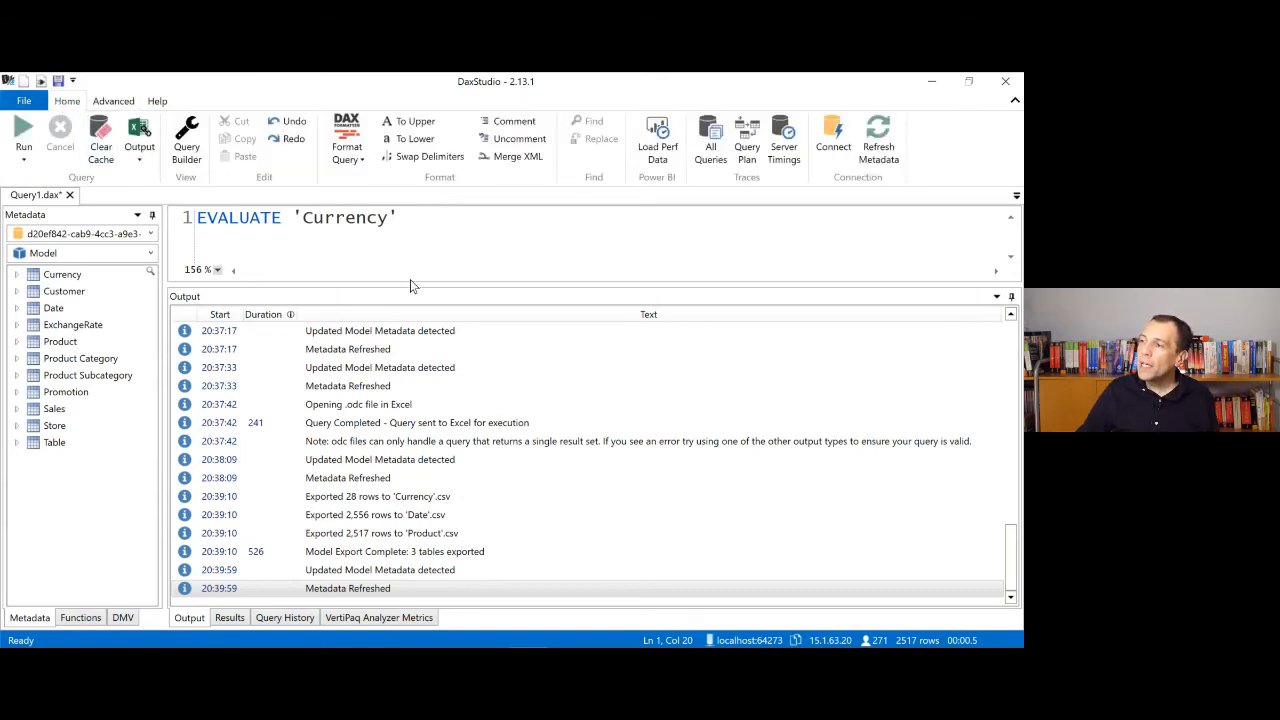
pyautogui.moveTo(409, 646)
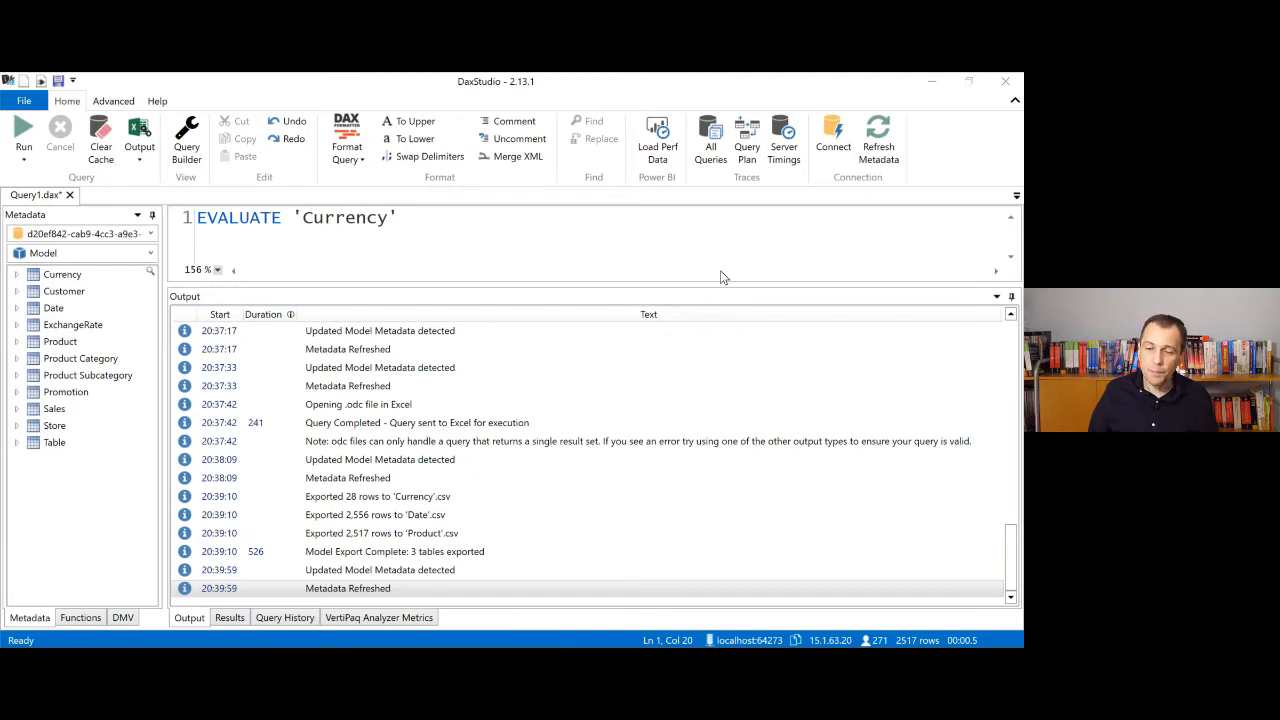
pyautogui.hotkey('alt', 'Tab')
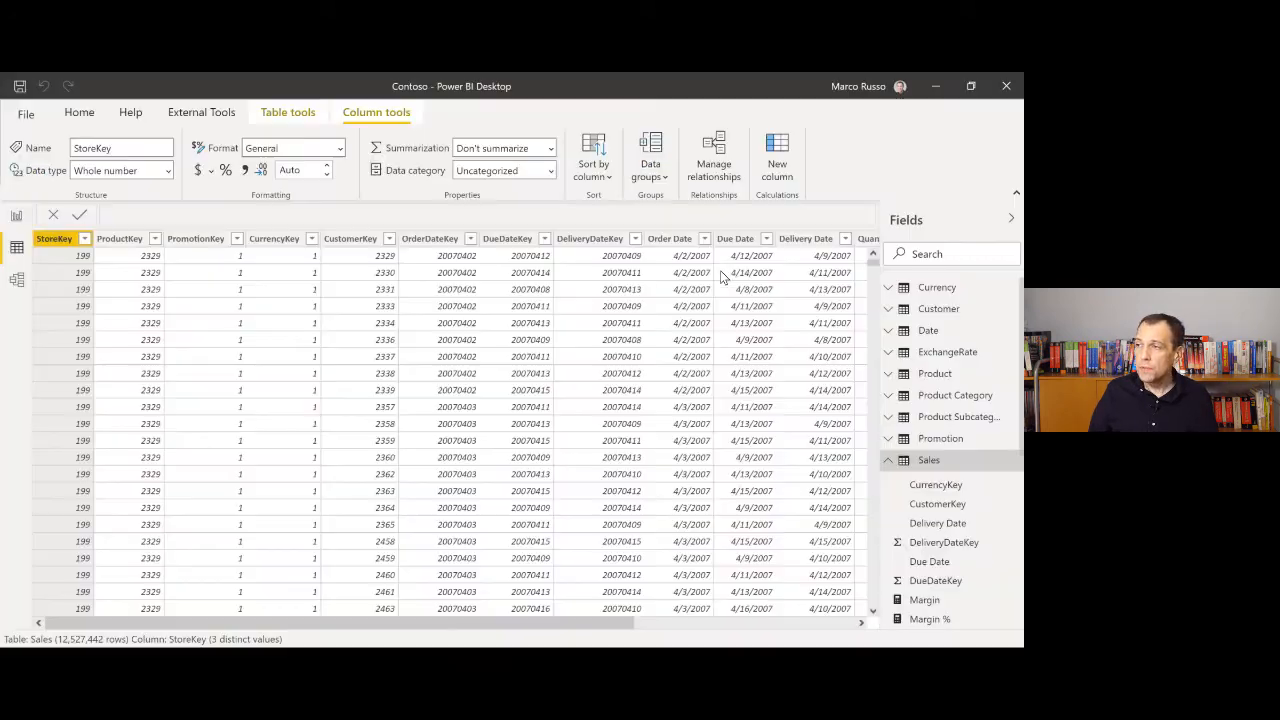
pyautogui.click(17, 216)
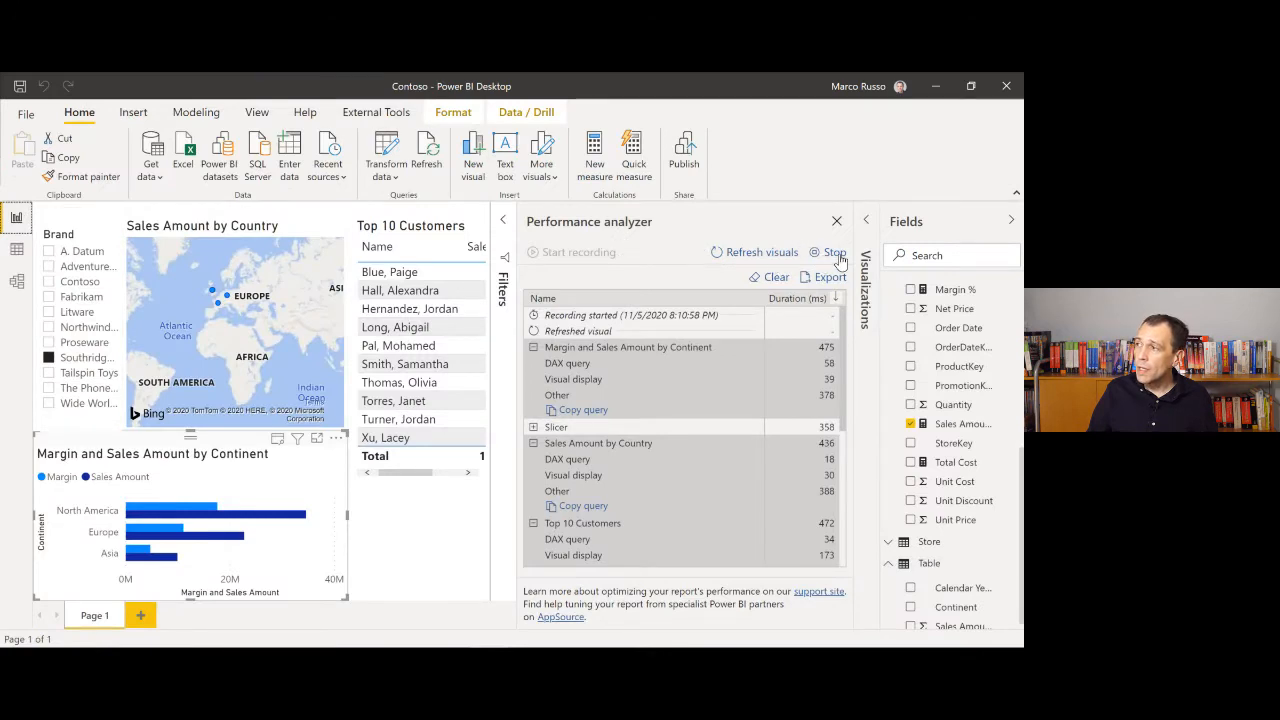
pyautogui.click(770, 277)
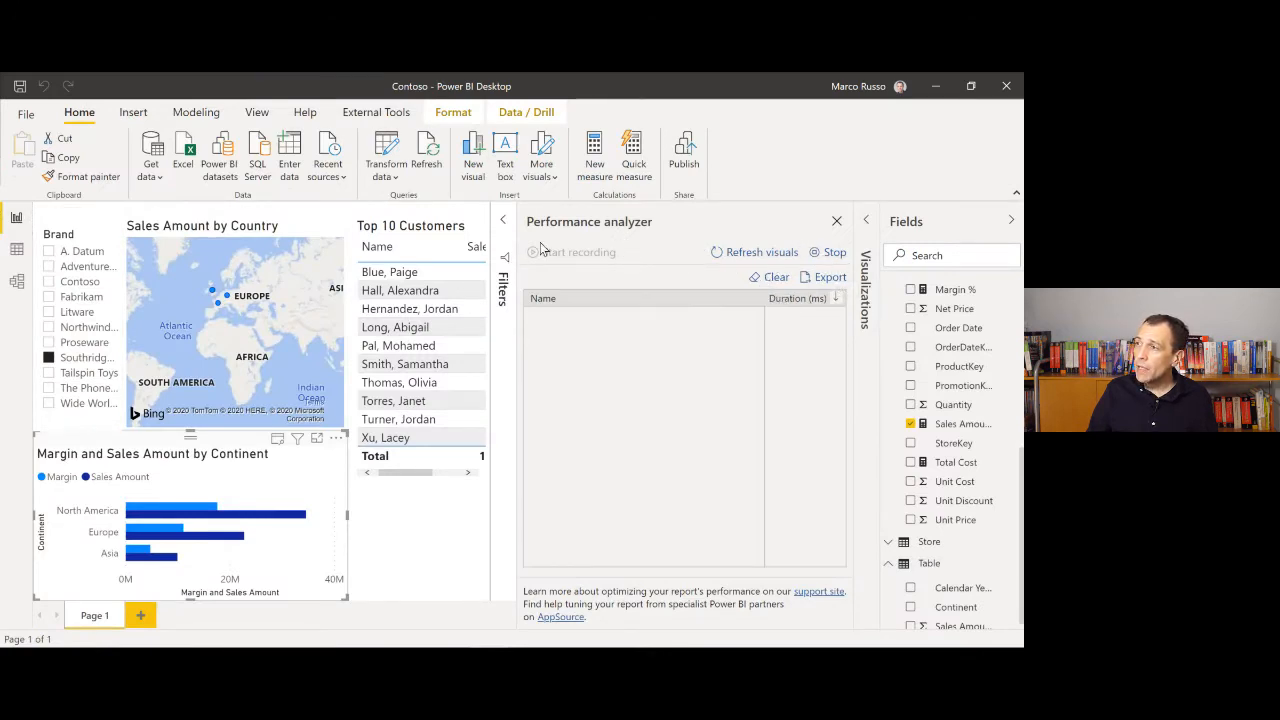
pyautogui.click(836, 222)
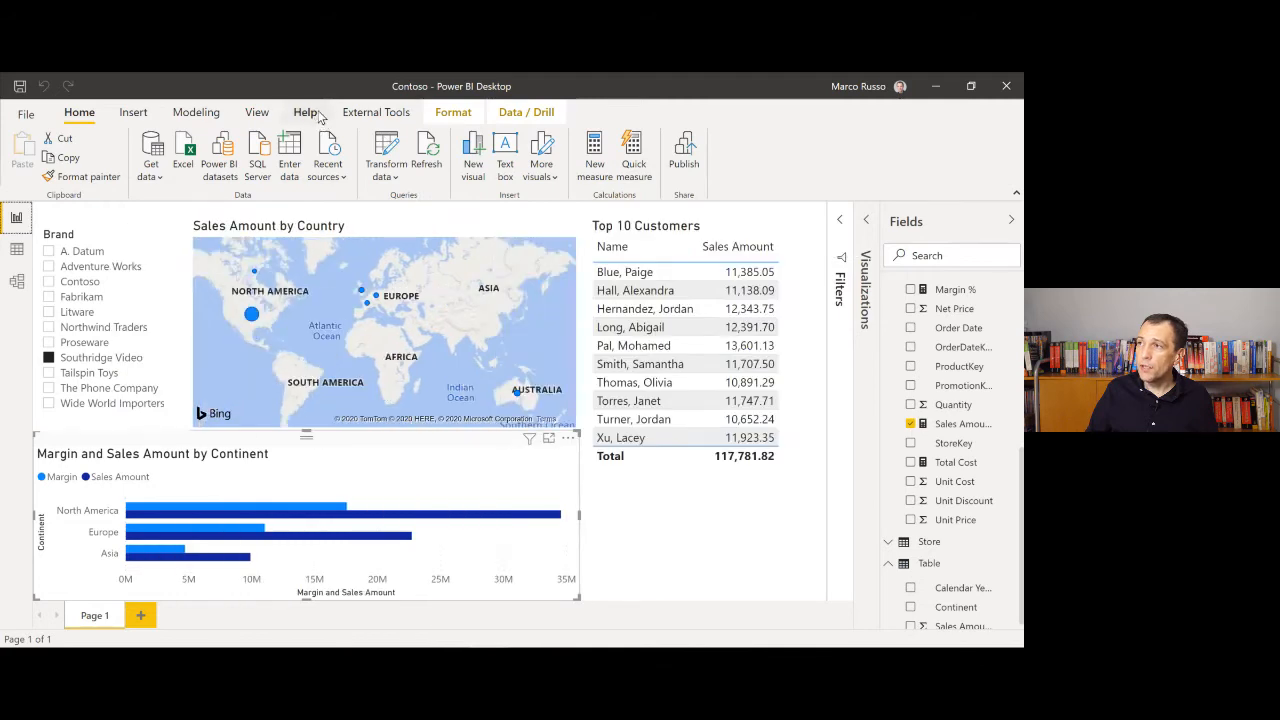
# Step: Start a Performance analyzer recording and filter the Brand slicer to A. Datum, followed by Contoso
pyautogui.click(258, 113)
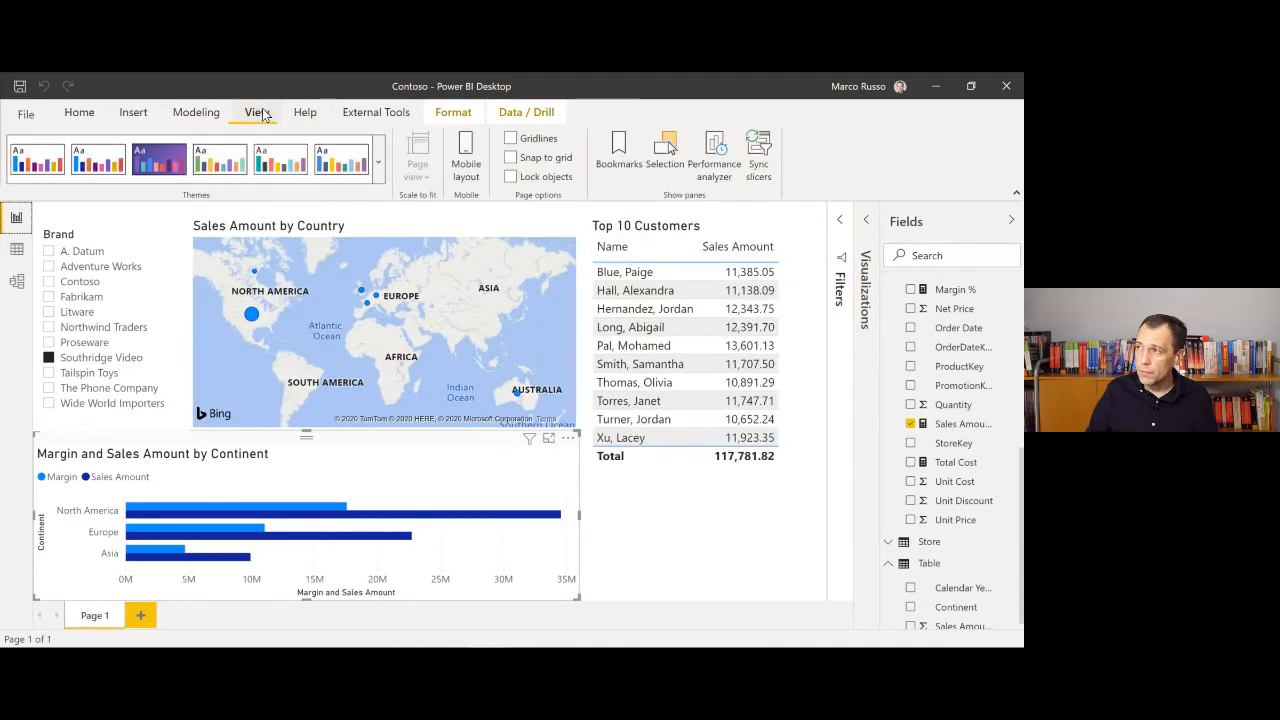
pyautogui.click(722, 152)
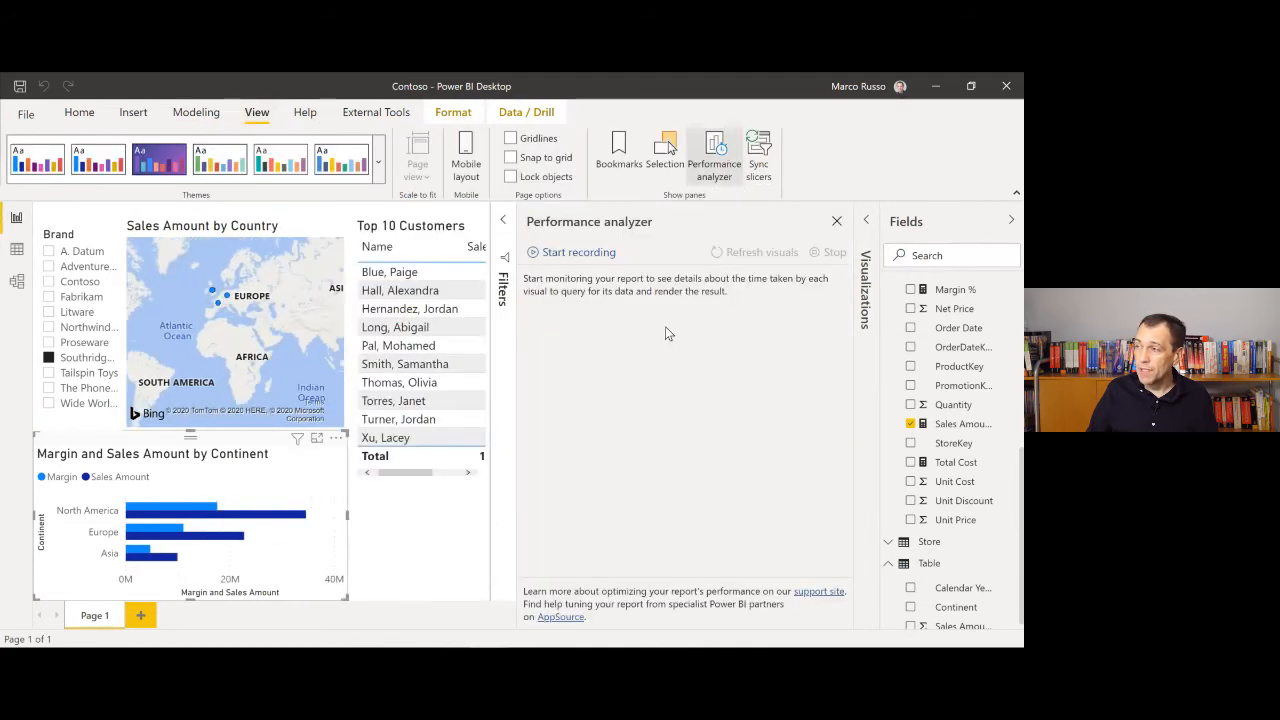
pyautogui.click(590, 256)
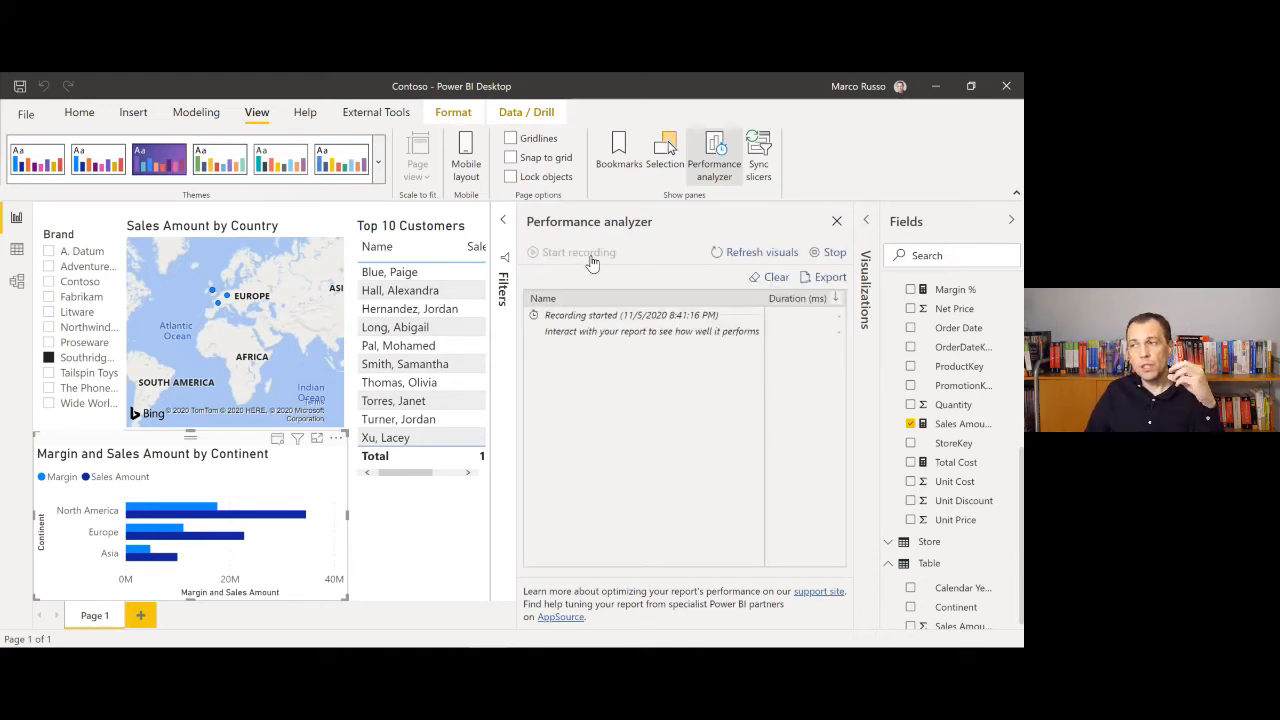
pyautogui.click(48, 253)
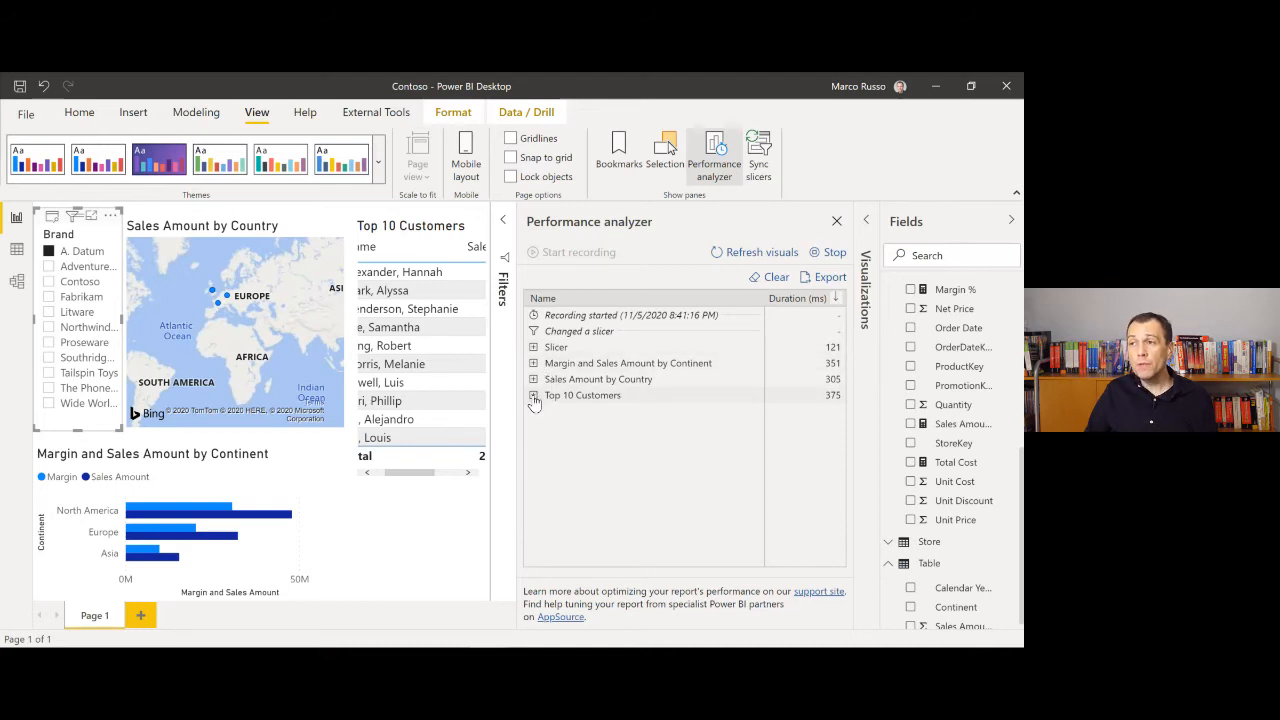
pyautogui.click(48, 282)
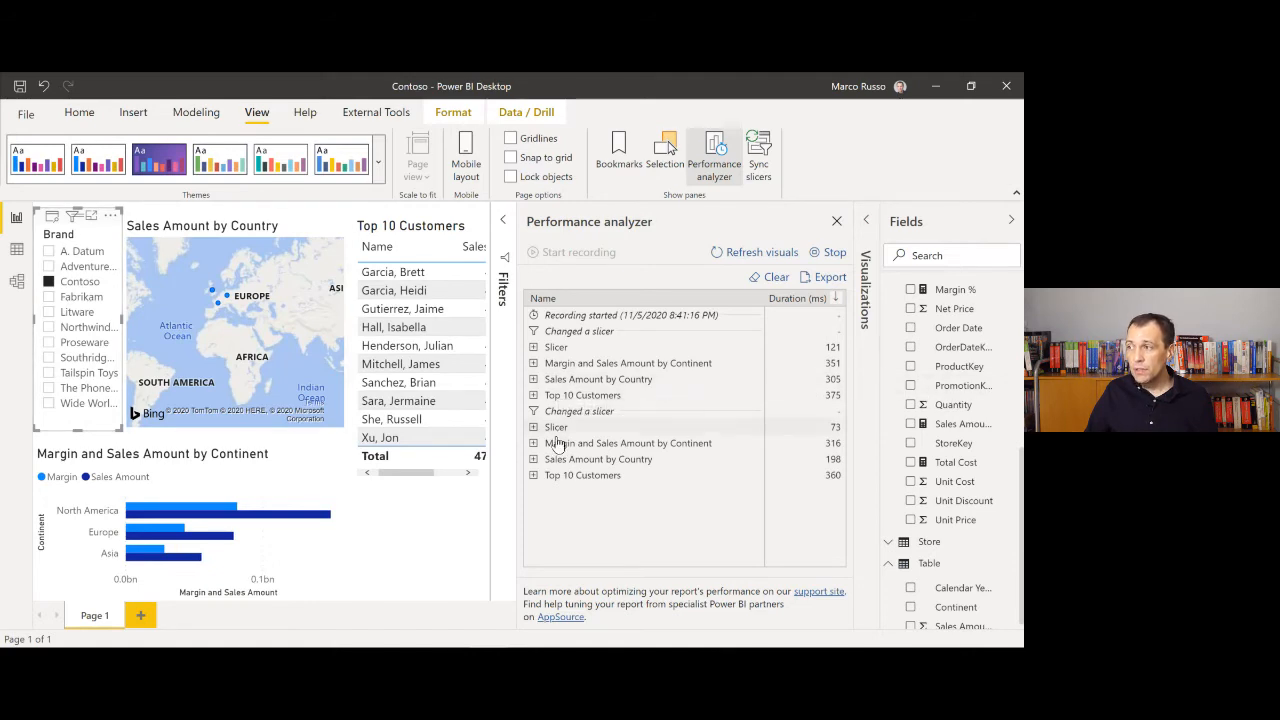
# Step: Examine the recorded duration breakdowns of the first Slicer and Margin and Sales Amount by Continent entries
pyautogui.click(535, 348)
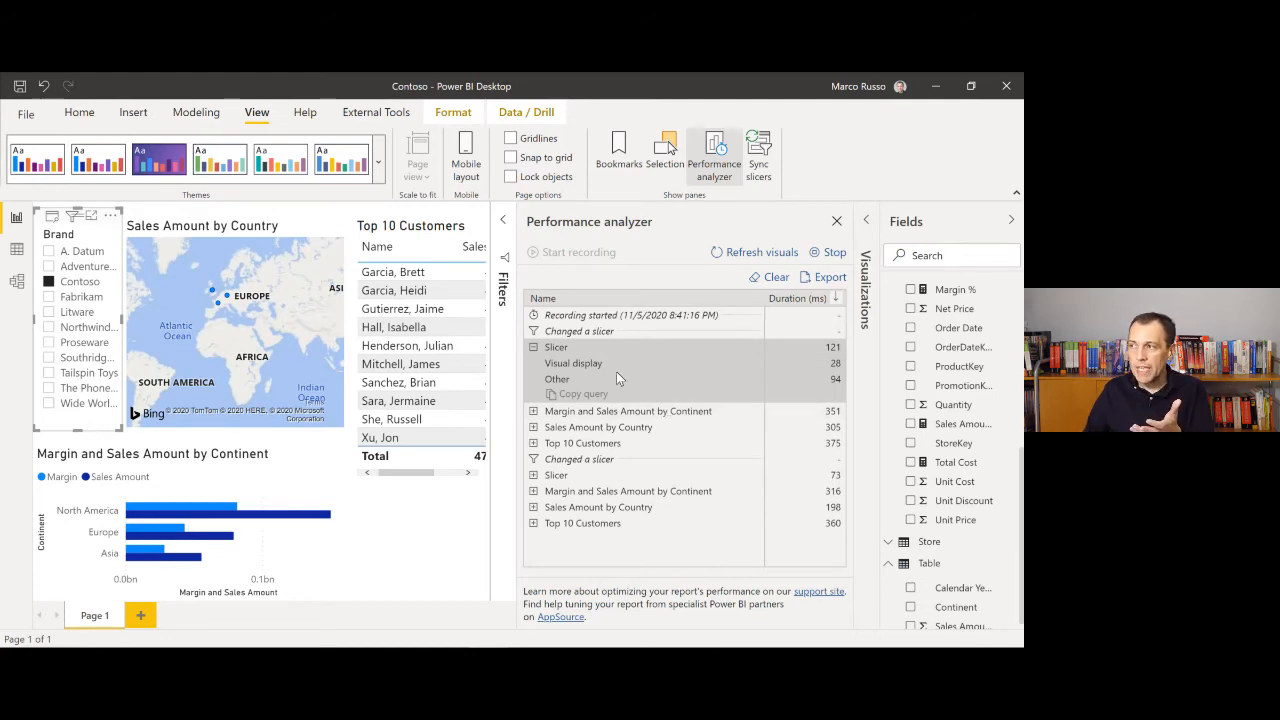
pyautogui.click(533, 411)
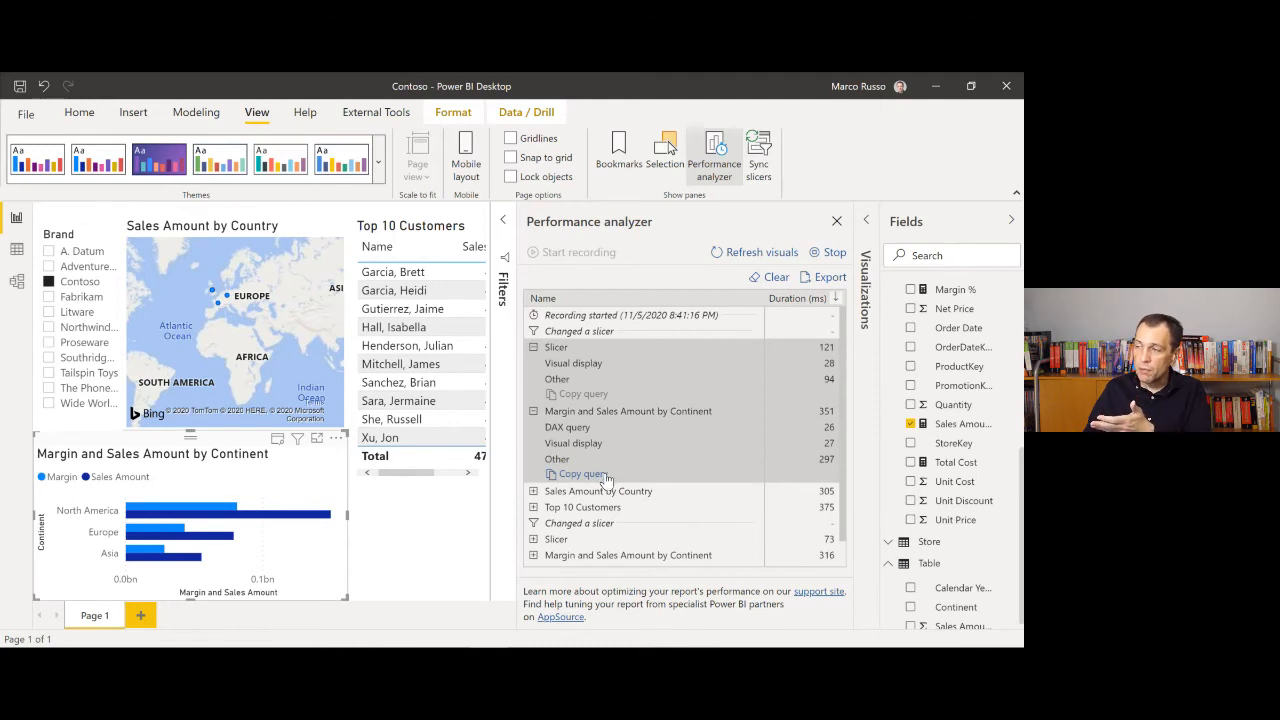
pyautogui.click(62, 284)
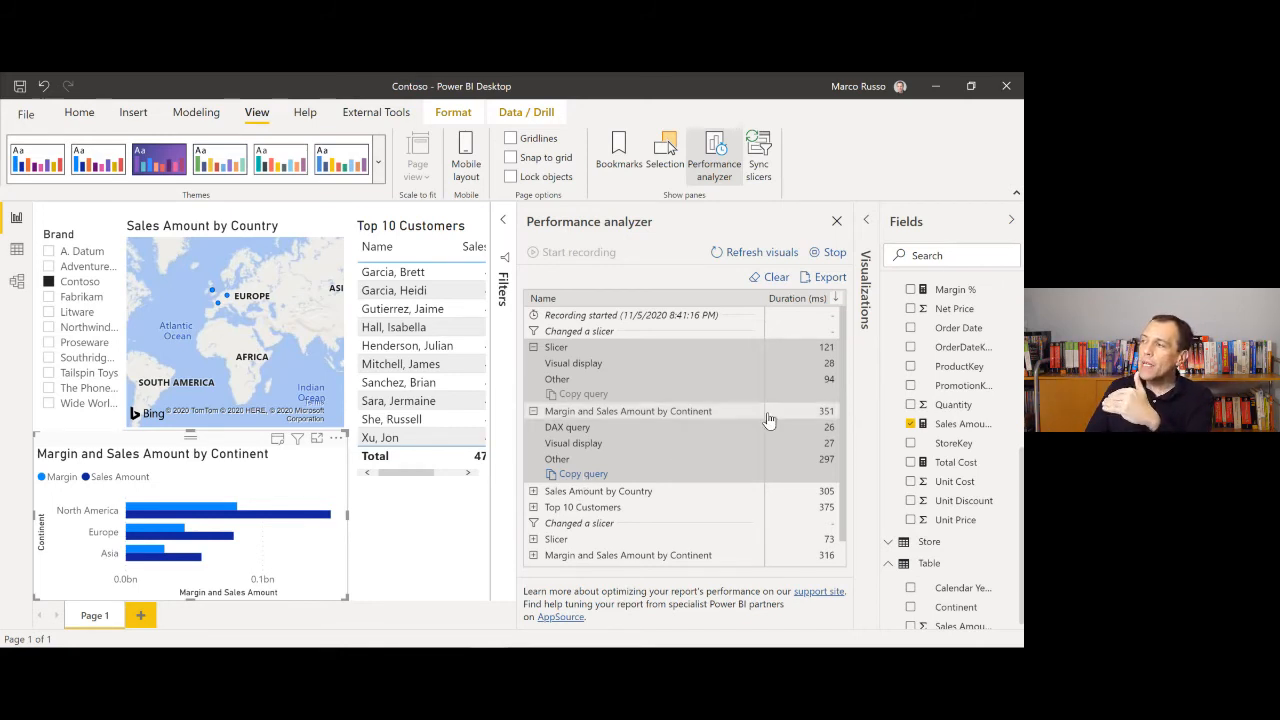
# Step: Sort the Performance analyzer results by DAX query and collapse the expanded Margin and Sales Amount by Continent and Slicer entries
pyautogui.click(838, 300)
pyautogui.moveTo(851, 357)
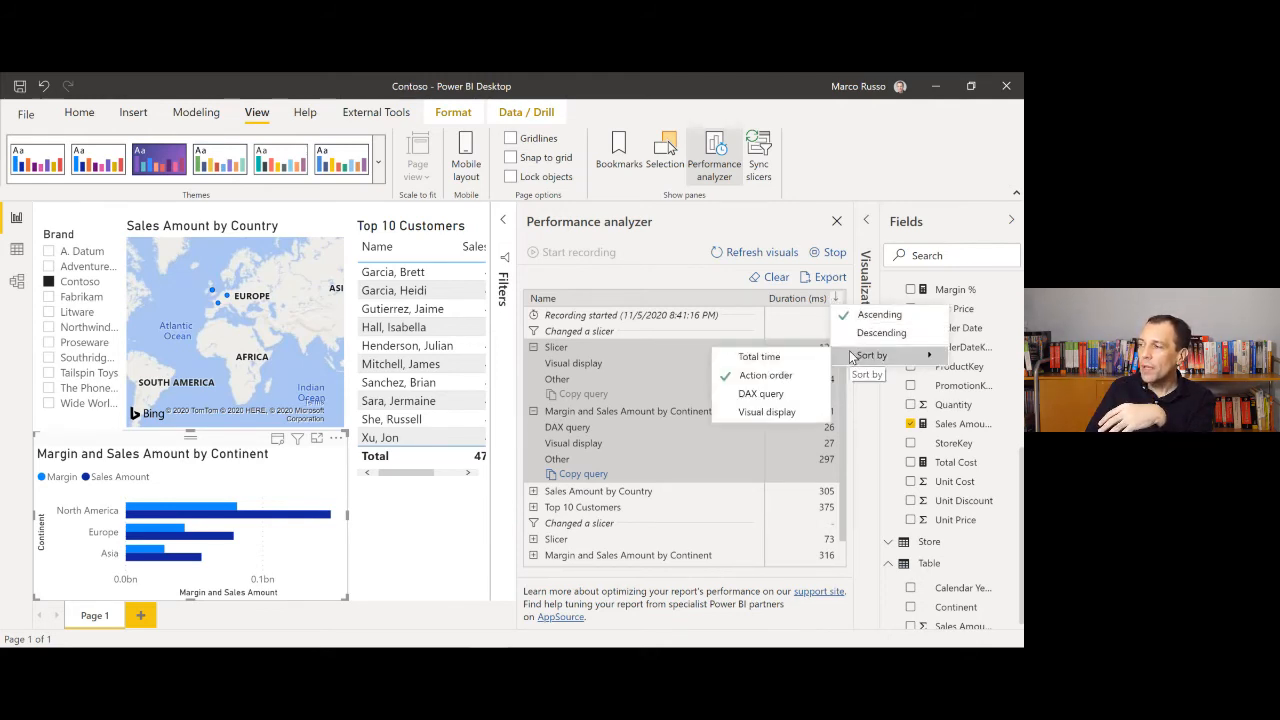
pyautogui.click(770, 394)
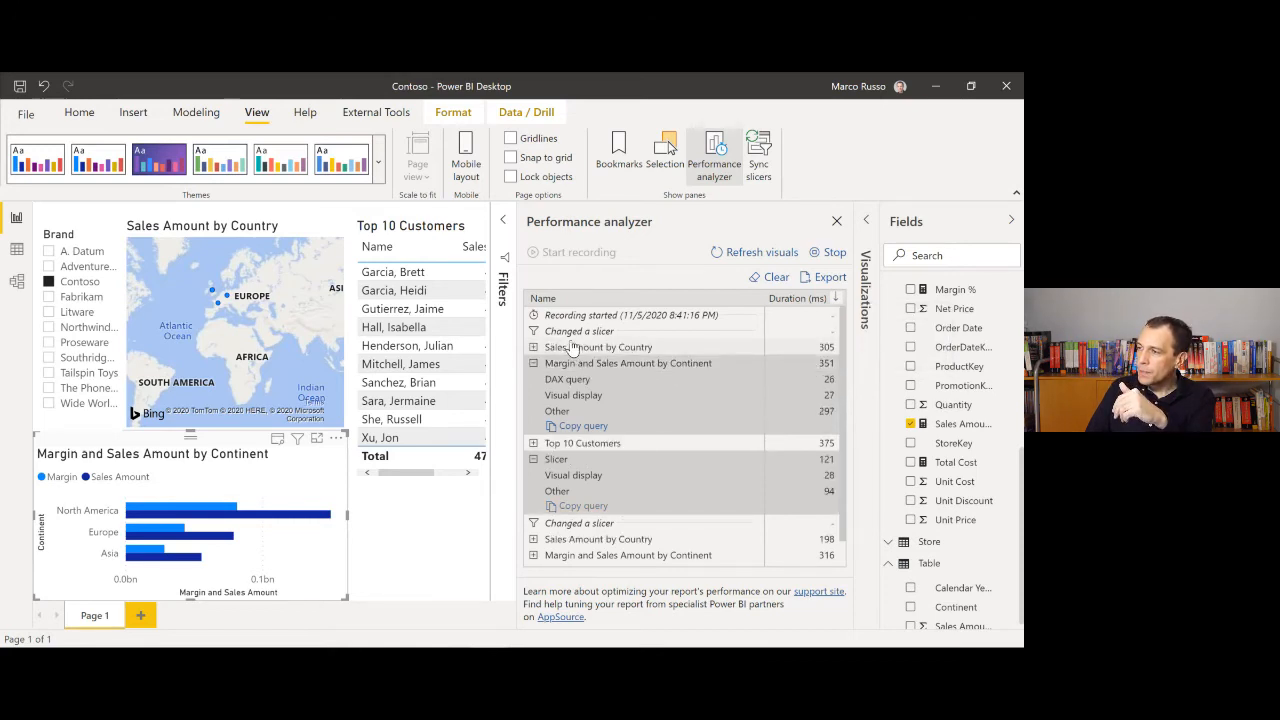
pyautogui.scroll(-1, 617, 496)
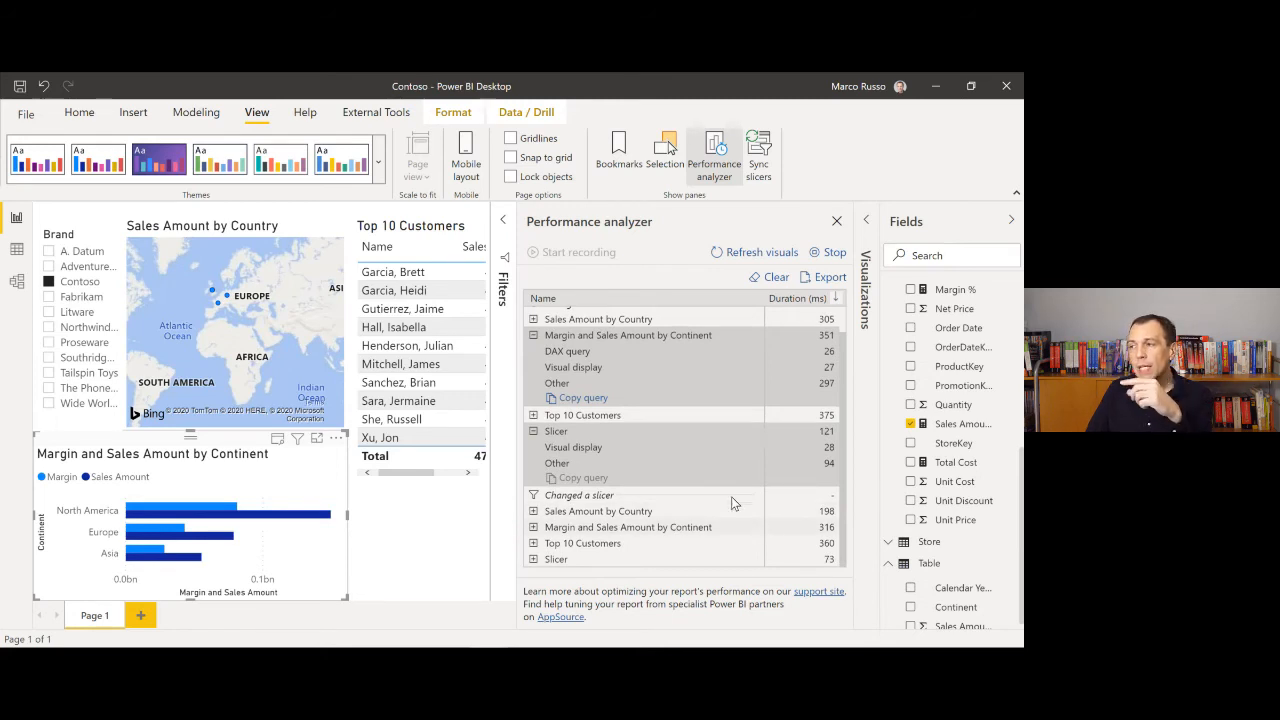
pyautogui.click(534, 336)
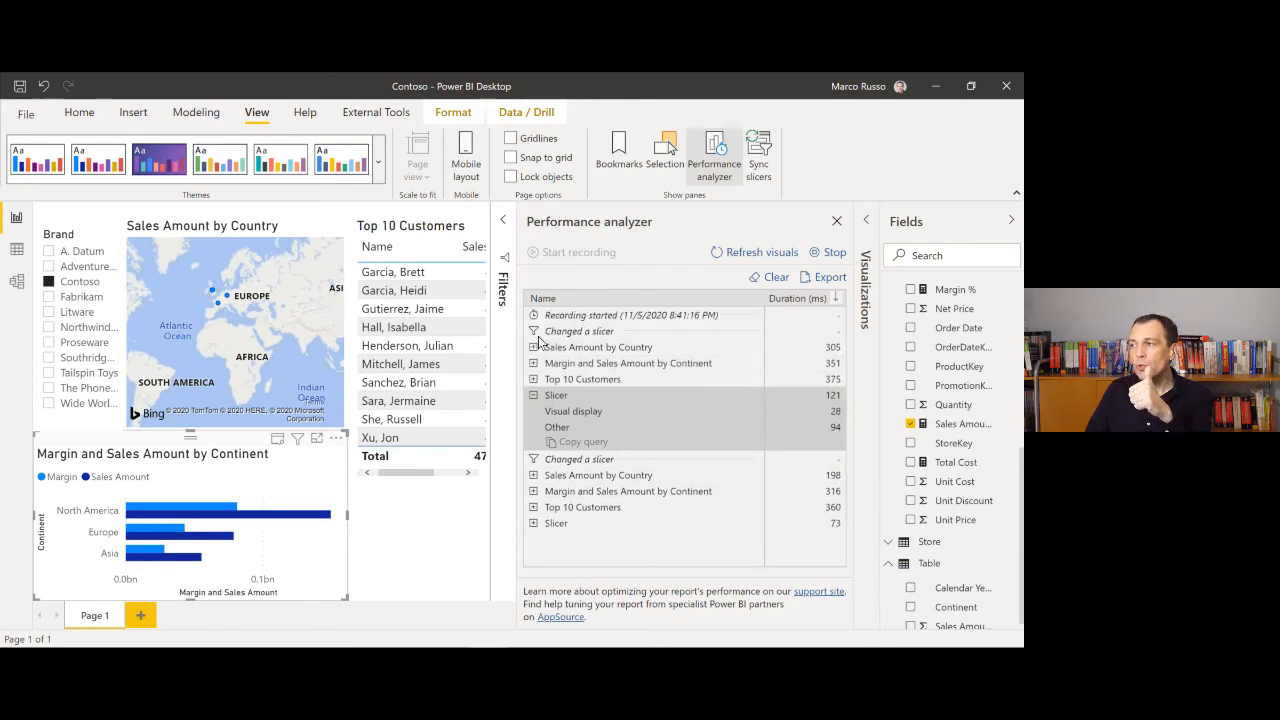
pyautogui.click(535, 396)
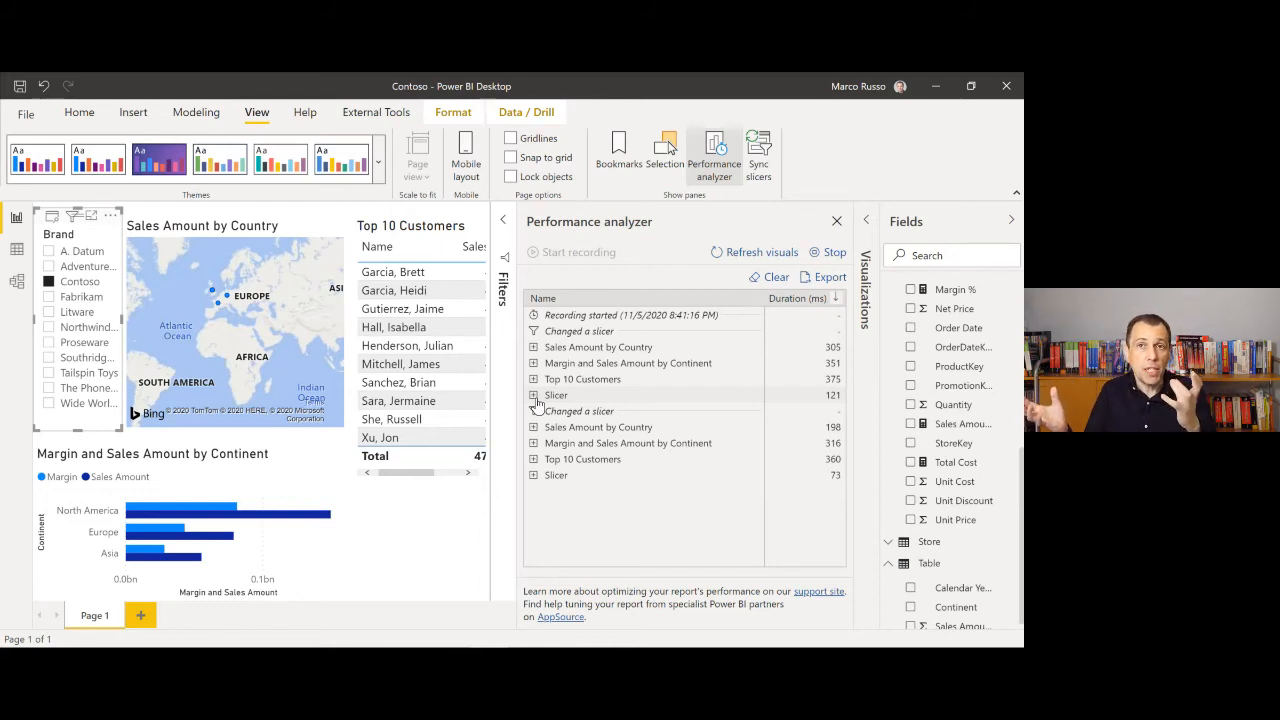
# Step: Export the Performance analyzer results to C:\Demo as PowerBIPerformanceData.json, replacing the existing file
pyautogui.click(830, 278)
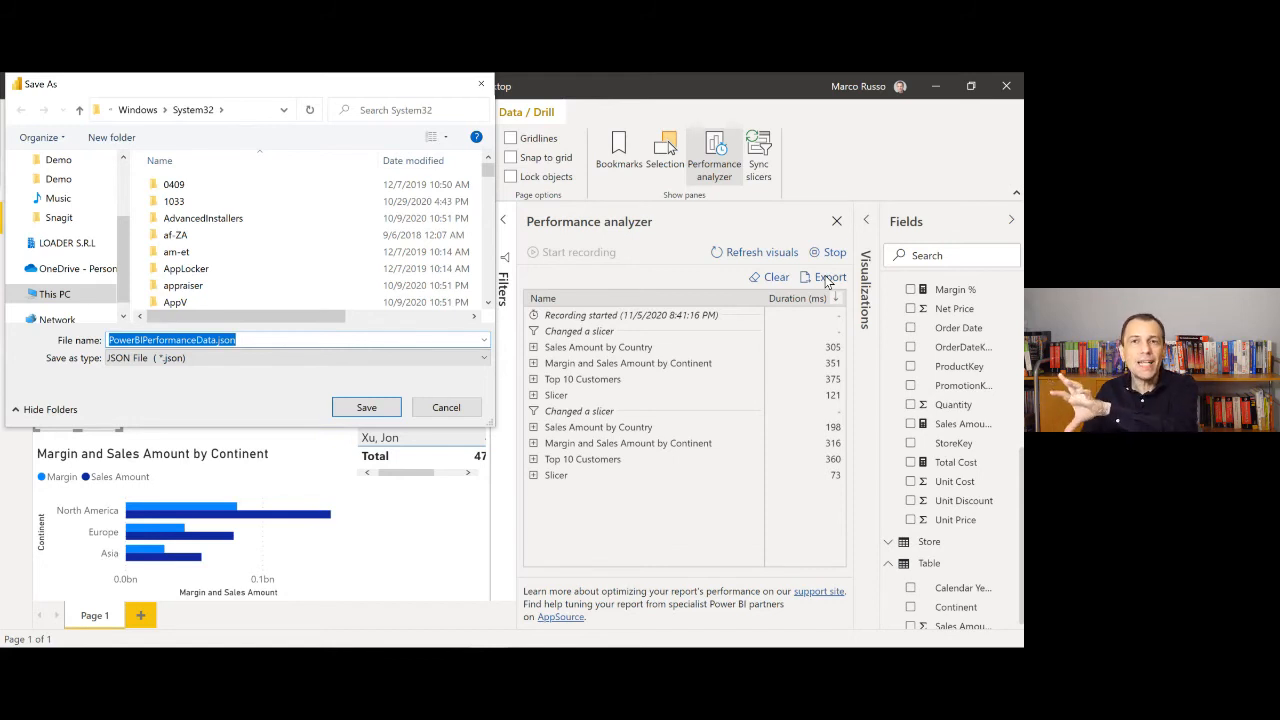
pyautogui.click(259, 112)
pyautogui.write('c:\\demo')
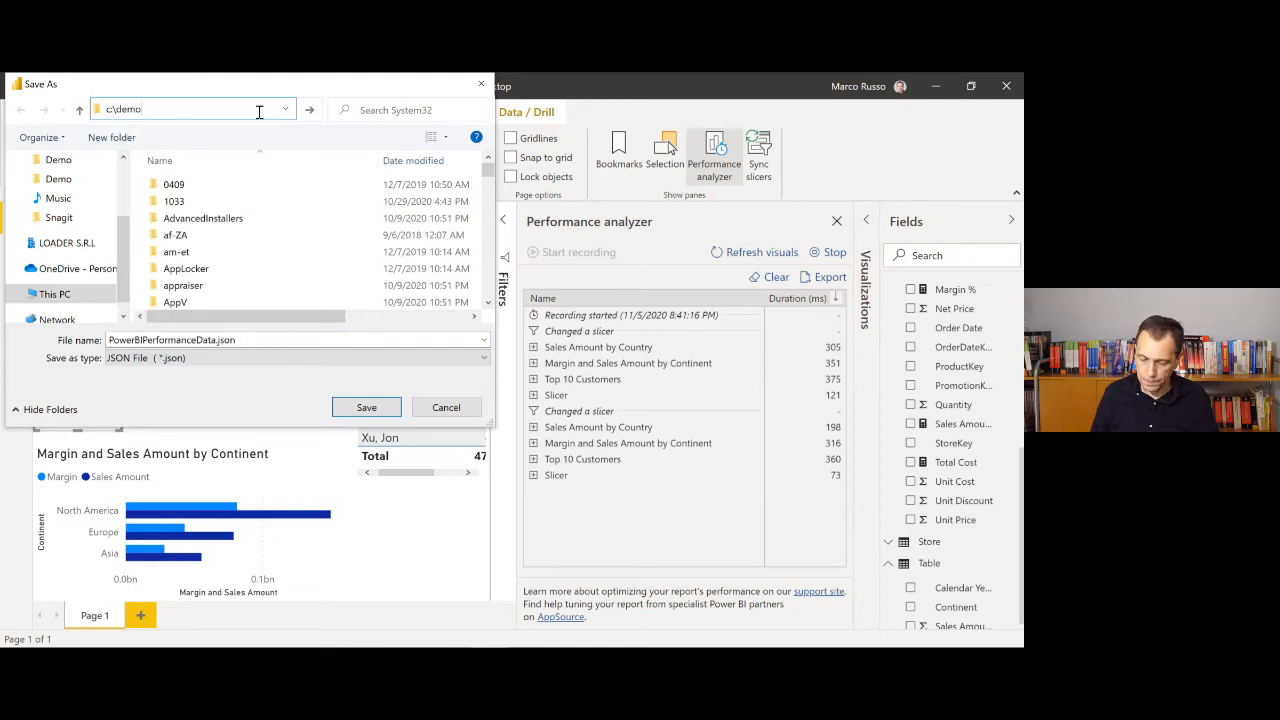
pyautogui.press('Return')
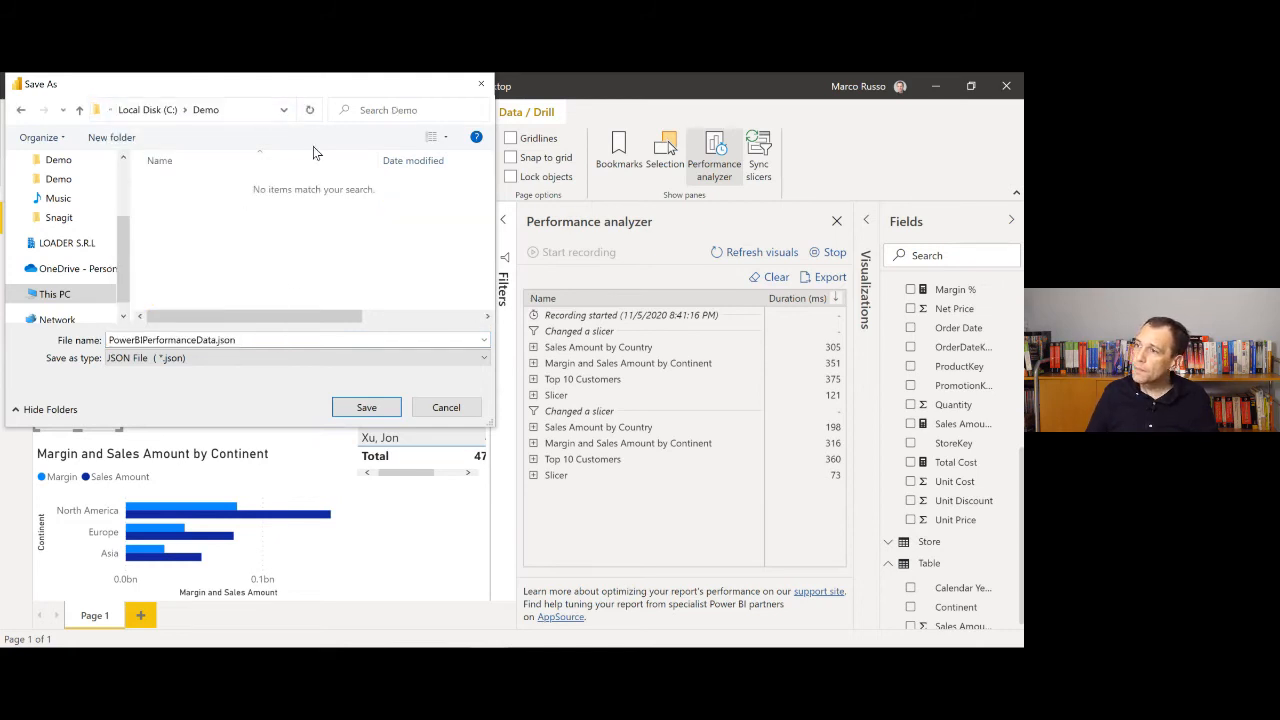
pyautogui.click(155, 340)
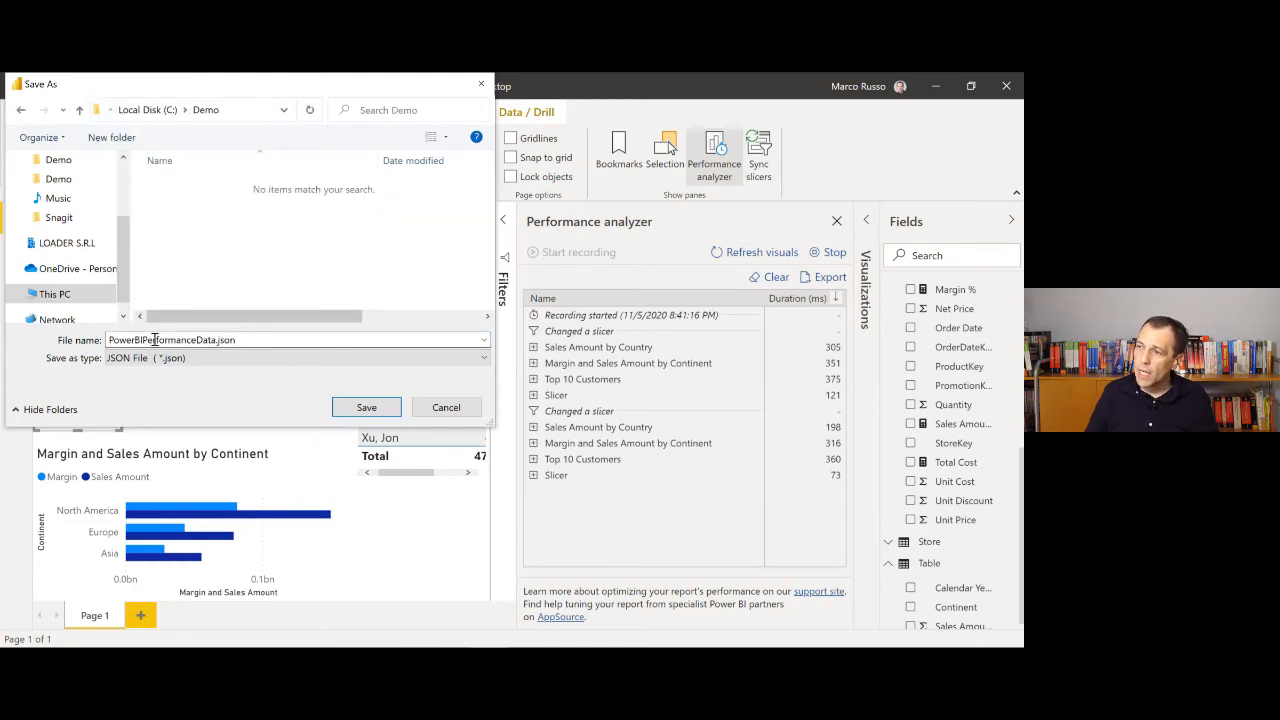
pyautogui.click(348, 406)
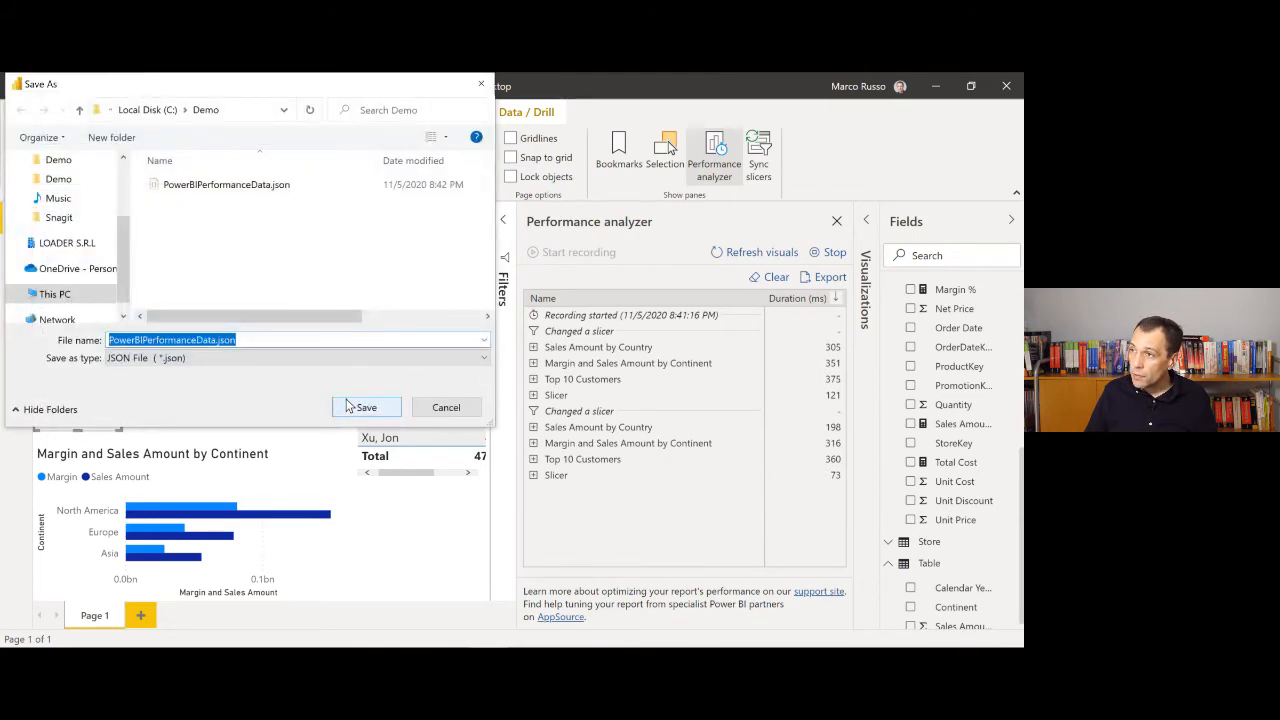
pyautogui.click(348, 406)
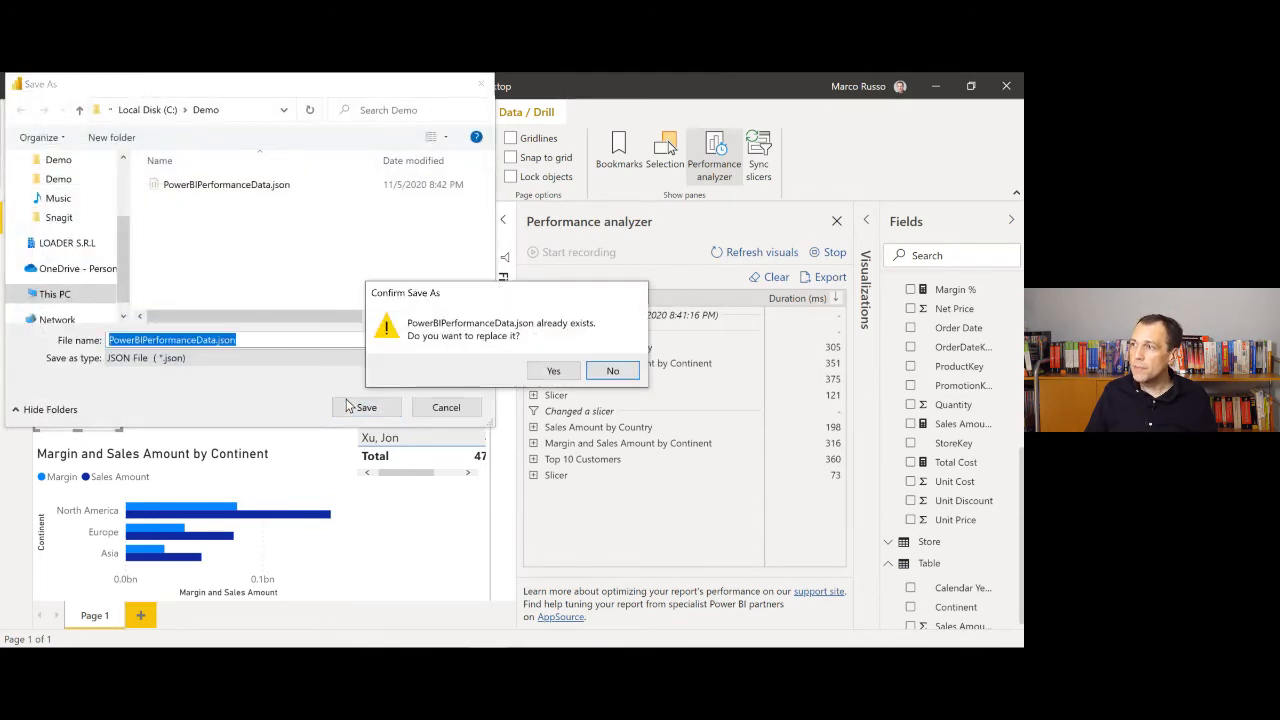
pyautogui.click(553, 371)
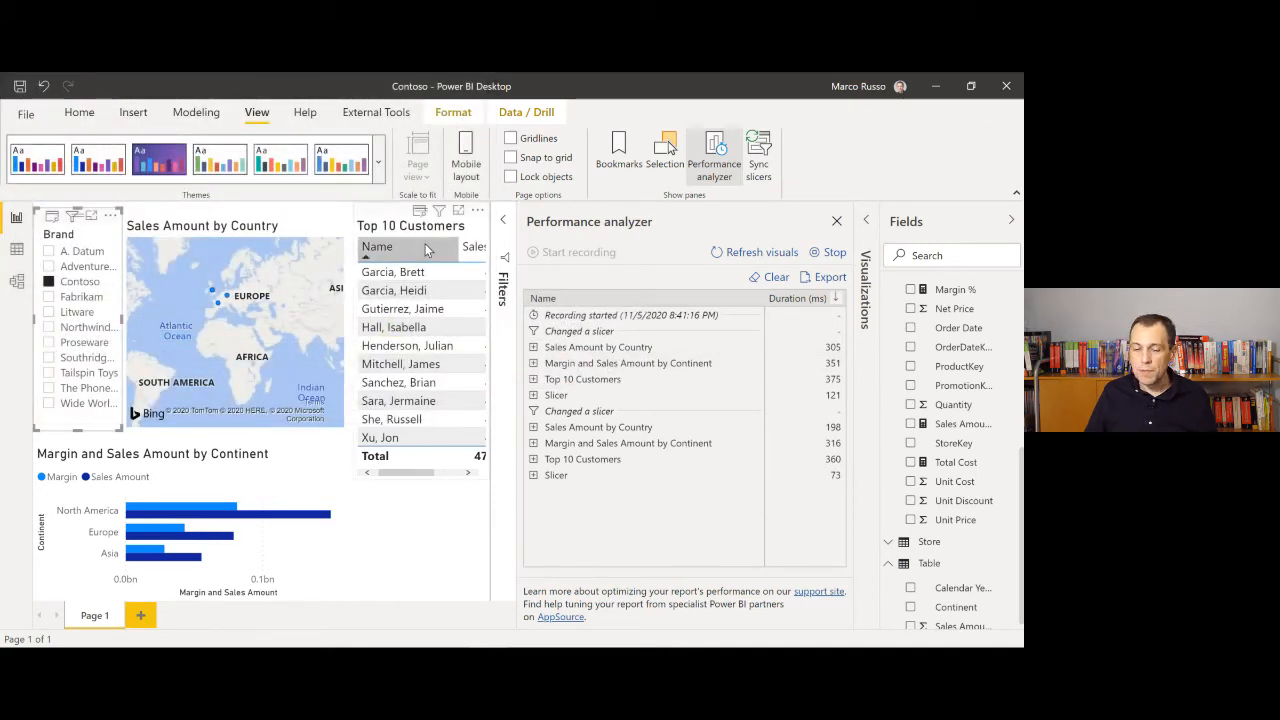
# Step: Open PowerBIPerformanceData.json from the Demo folder in Visual Studio Code, look through its contents and close the editor
pyautogui.hotkey('alt', 'Tab')
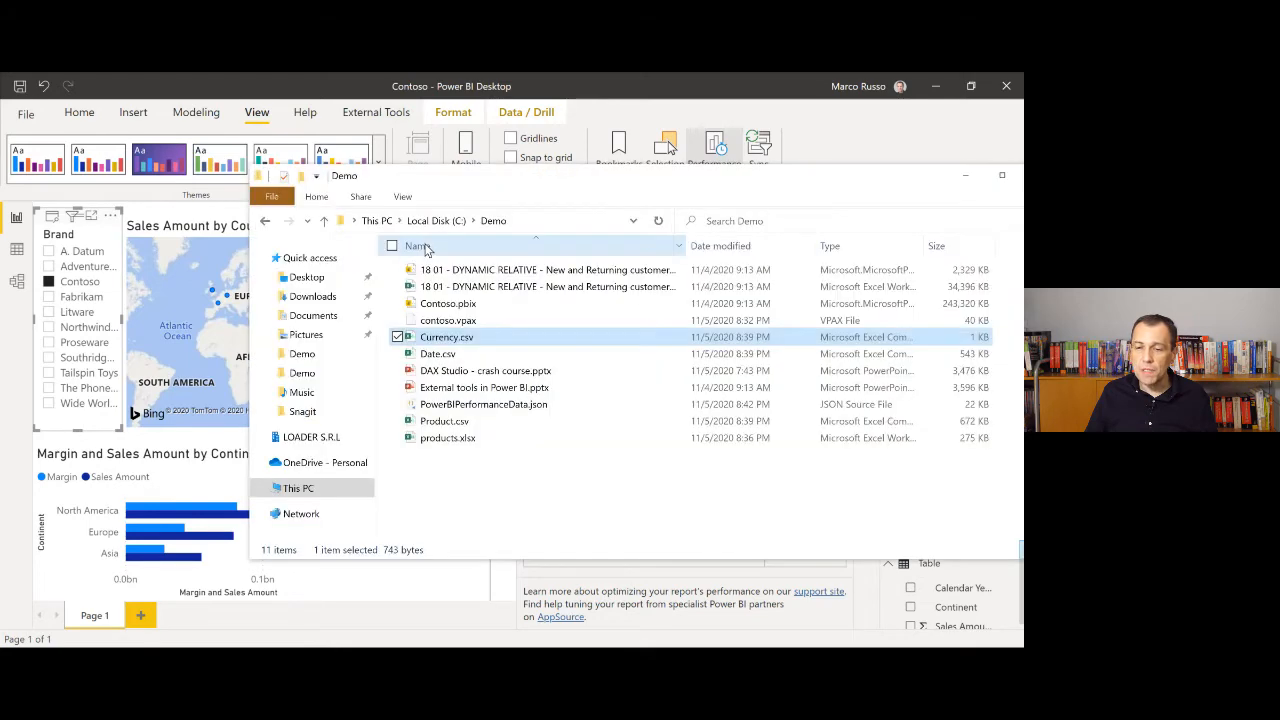
pyautogui.click(475, 405)
pyautogui.rightClick(478, 405)
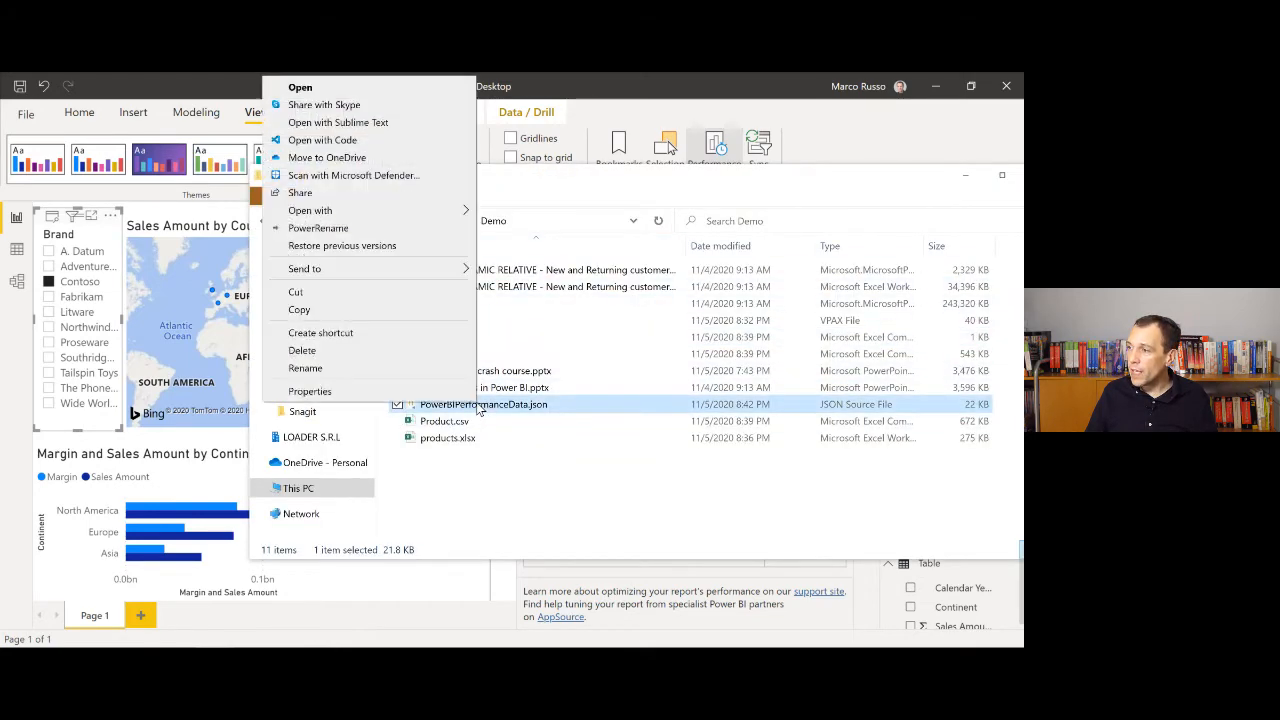
pyautogui.click(337, 146)
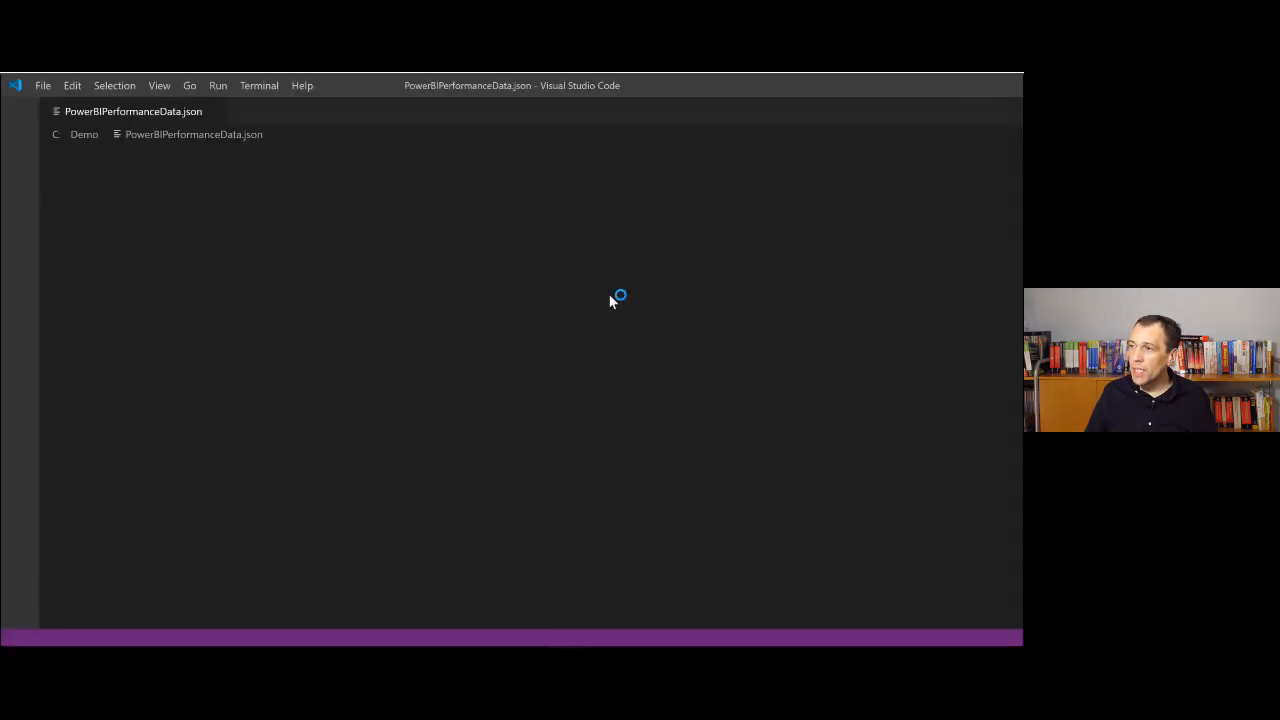
pyautogui.scroll(-10, 343, 373)
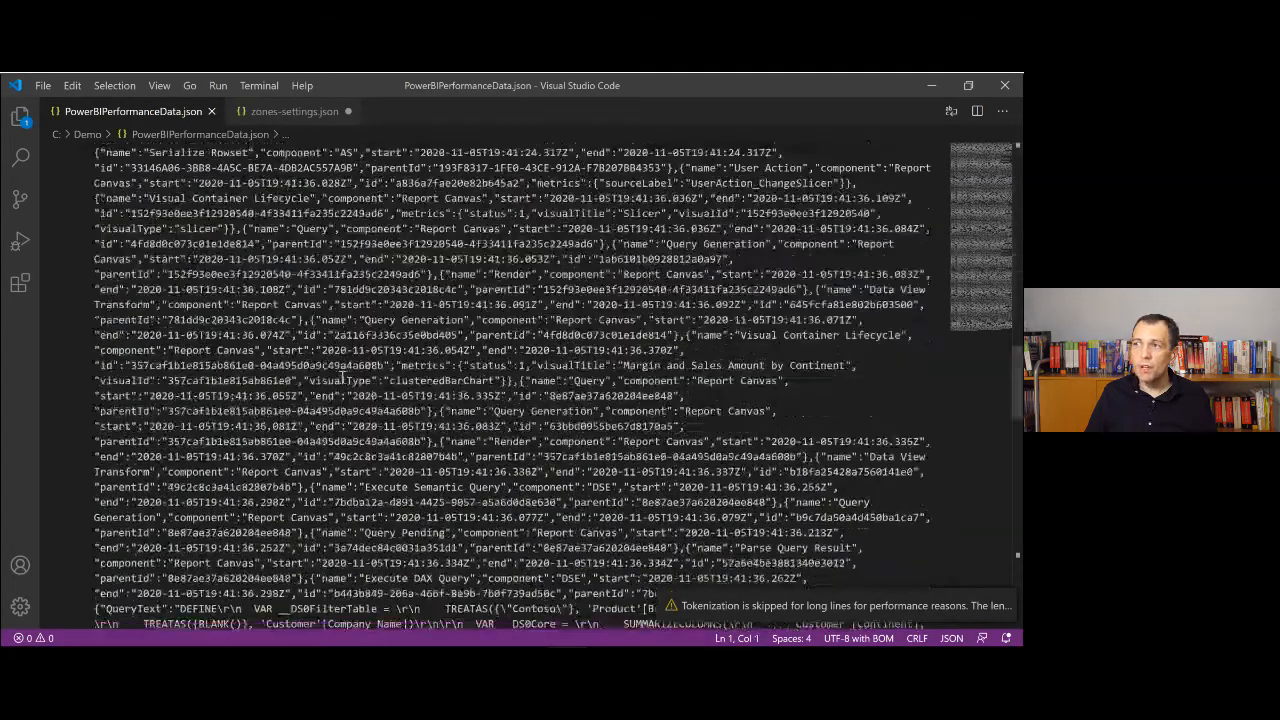
pyautogui.scroll(-6, 343, 378)
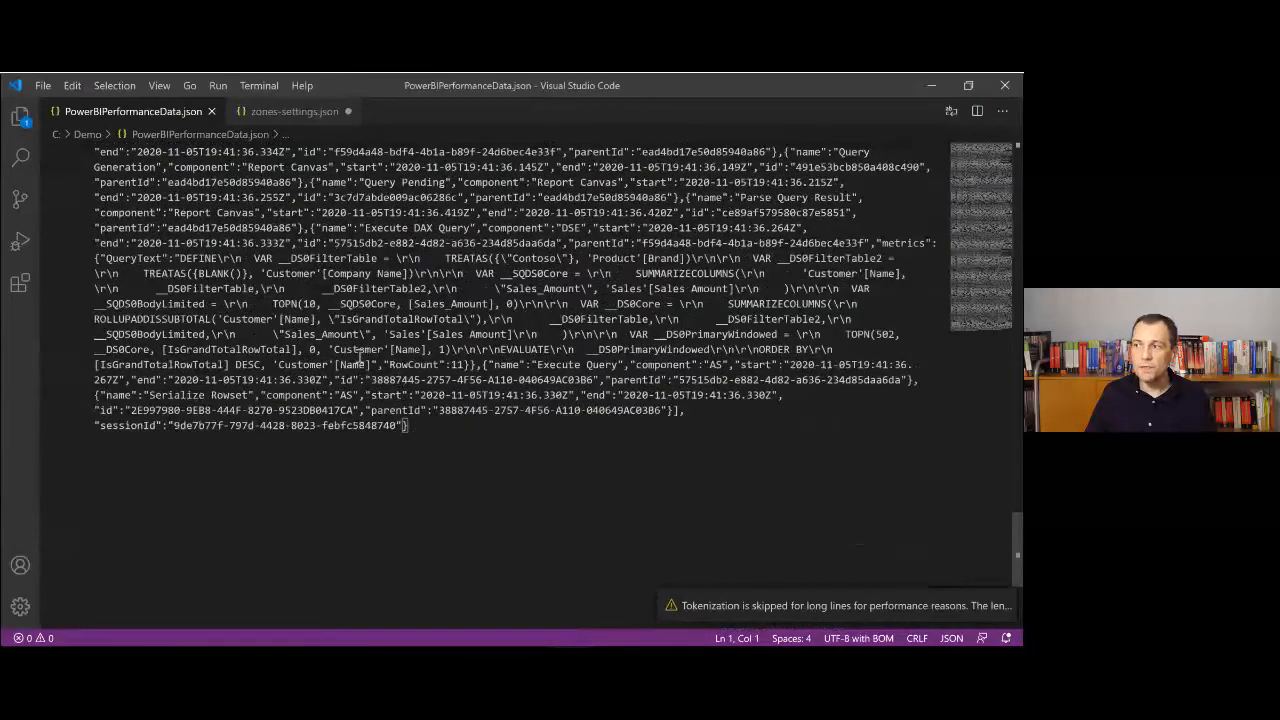
pyautogui.scroll(5, 358, 358)
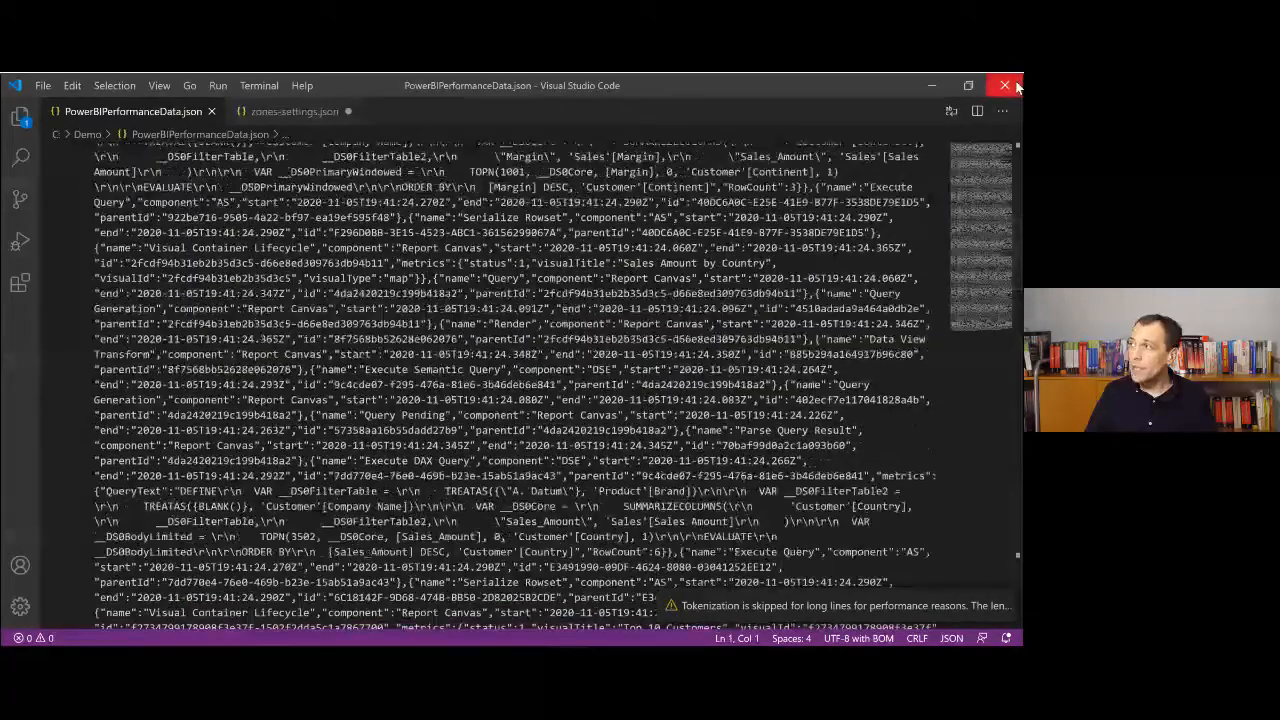
pyautogui.click(1008, 86)
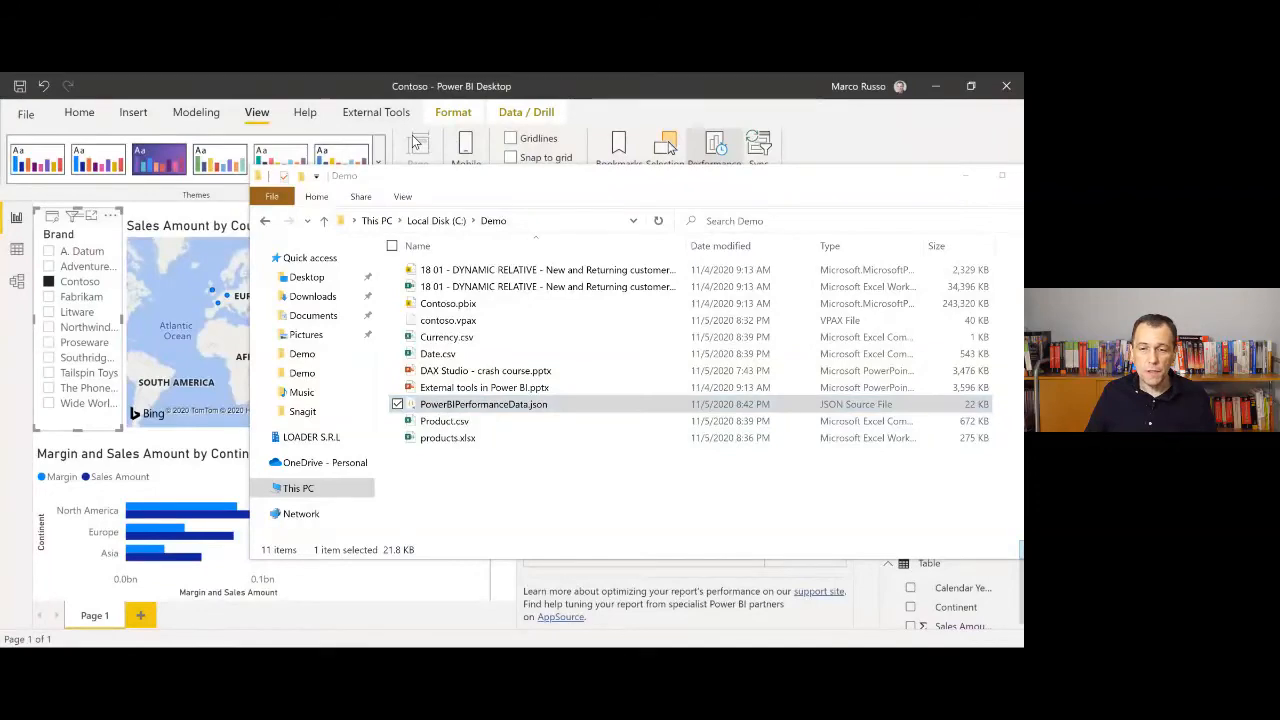
# Step: Switch to DAX Studio and load the performance data from PowerBIPerformanceData.json
pyautogui.hotkey('alt', 'Tab')
pyautogui.click(661, 150)
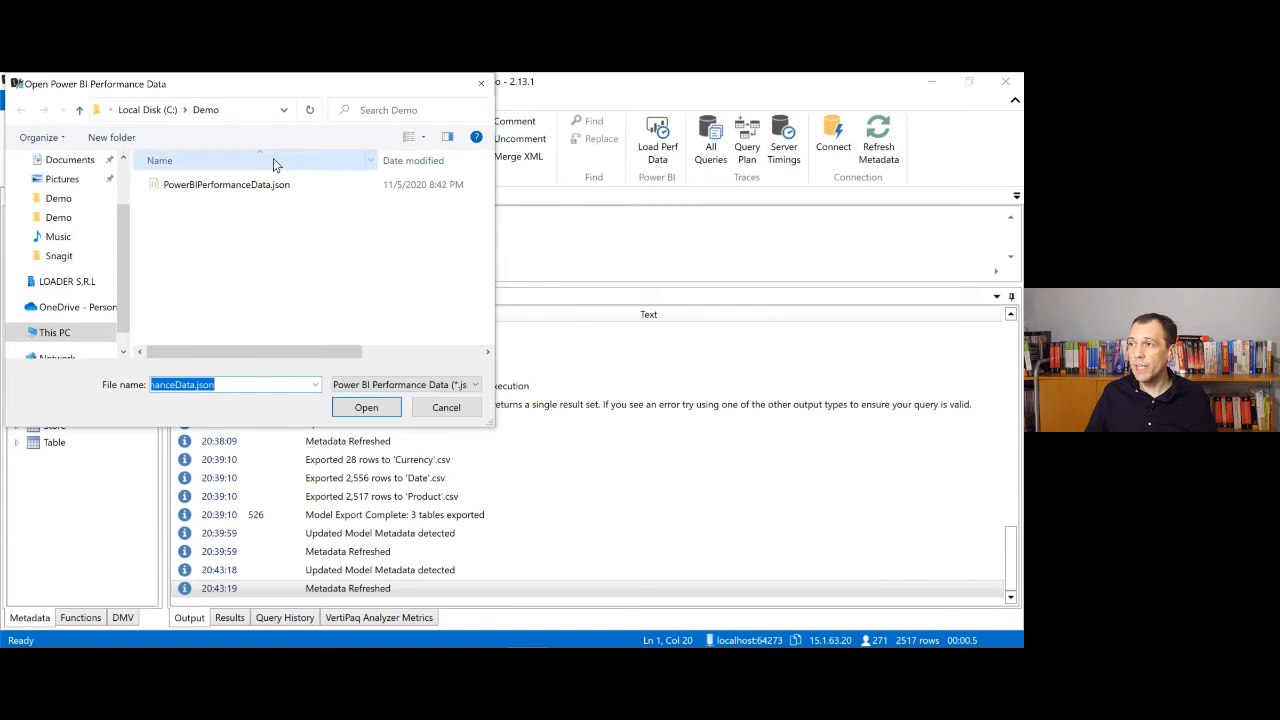
pyautogui.click(226, 187)
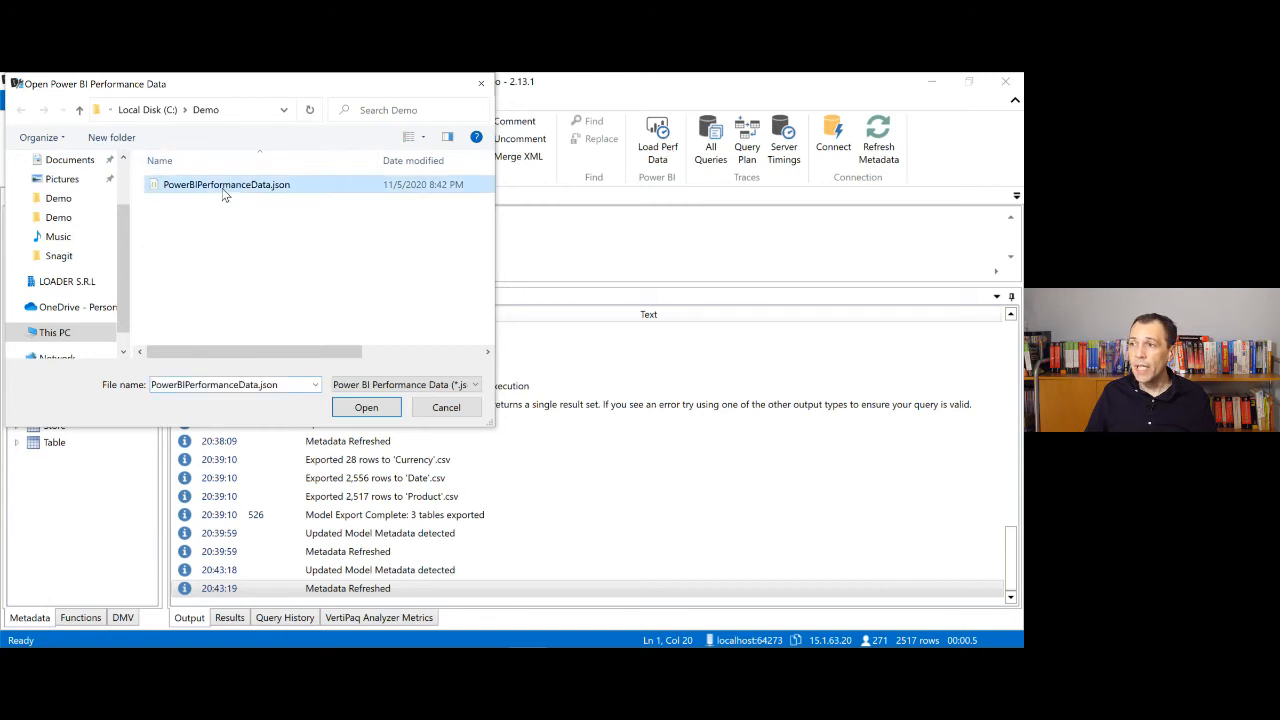
pyautogui.click(366, 407)
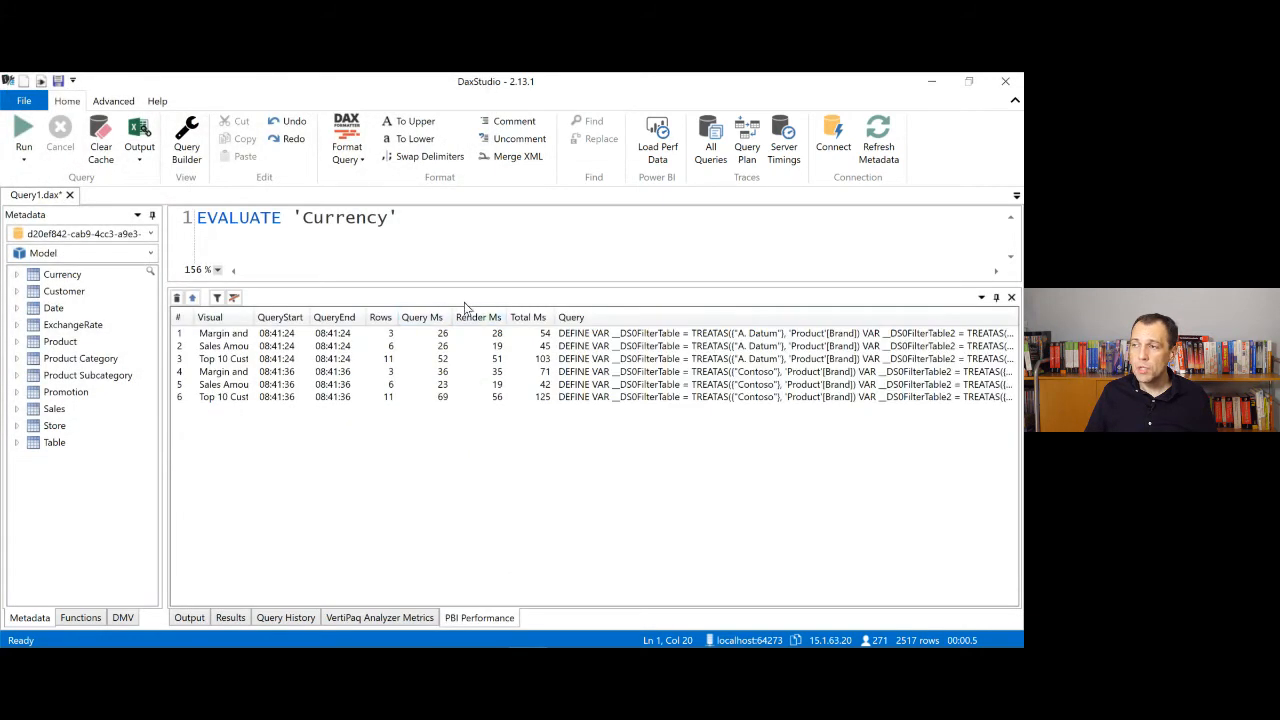
# Step: Enlarge the PBI Performance list's text, widen its Visual column and preview the first Margin and Sales Amount by Continent query
pyautogui.keyDown('ctrl'); pyautogui.scroll(2, 448, 424); pyautogui.keyUp('ctrl')
pyautogui.keyDown('ctrl'); pyautogui.scroll(1, 448, 424); pyautogui.keyUp('ctrl')
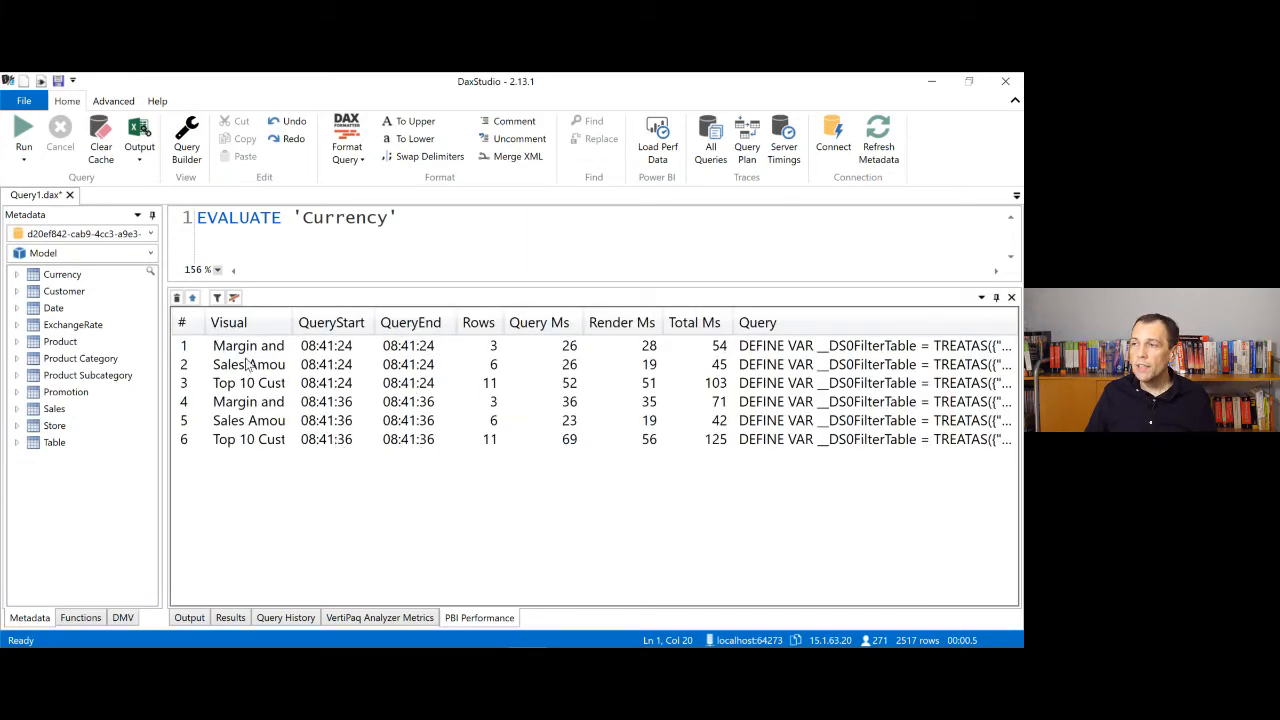
pyautogui.moveTo(299, 330); pyautogui.dragTo(406, 328)
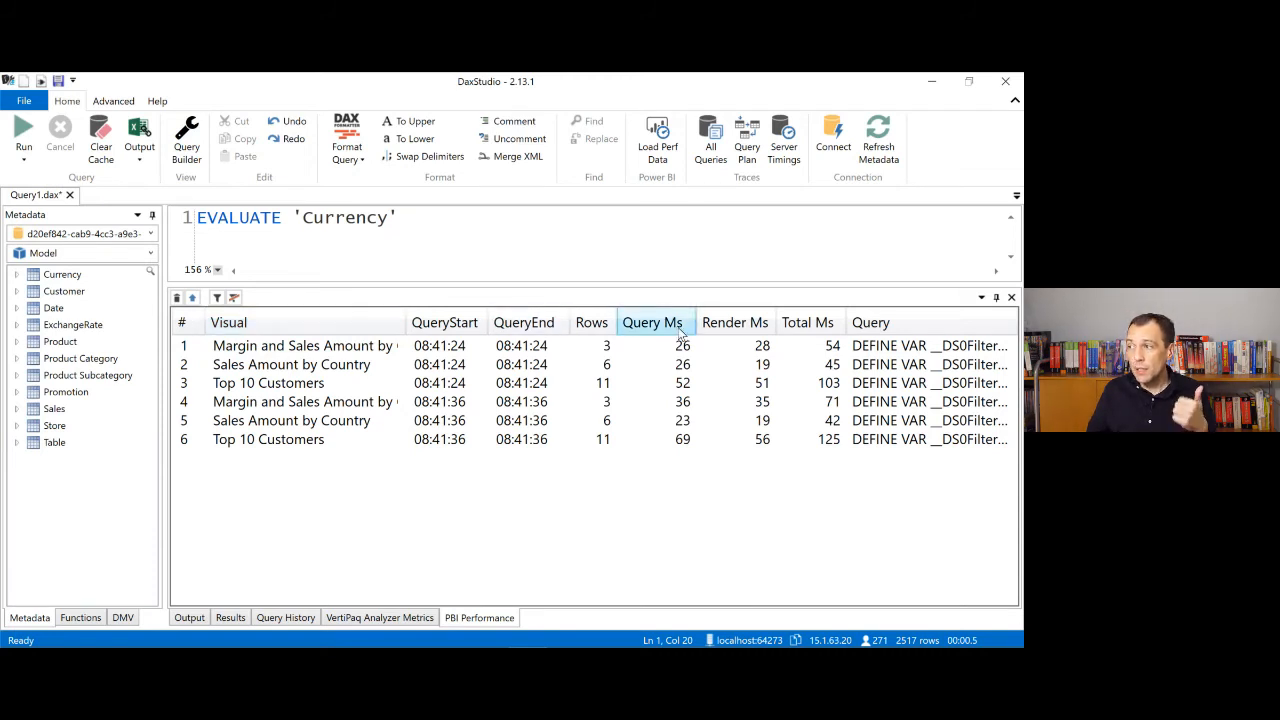
pyautogui.click(764, 350)
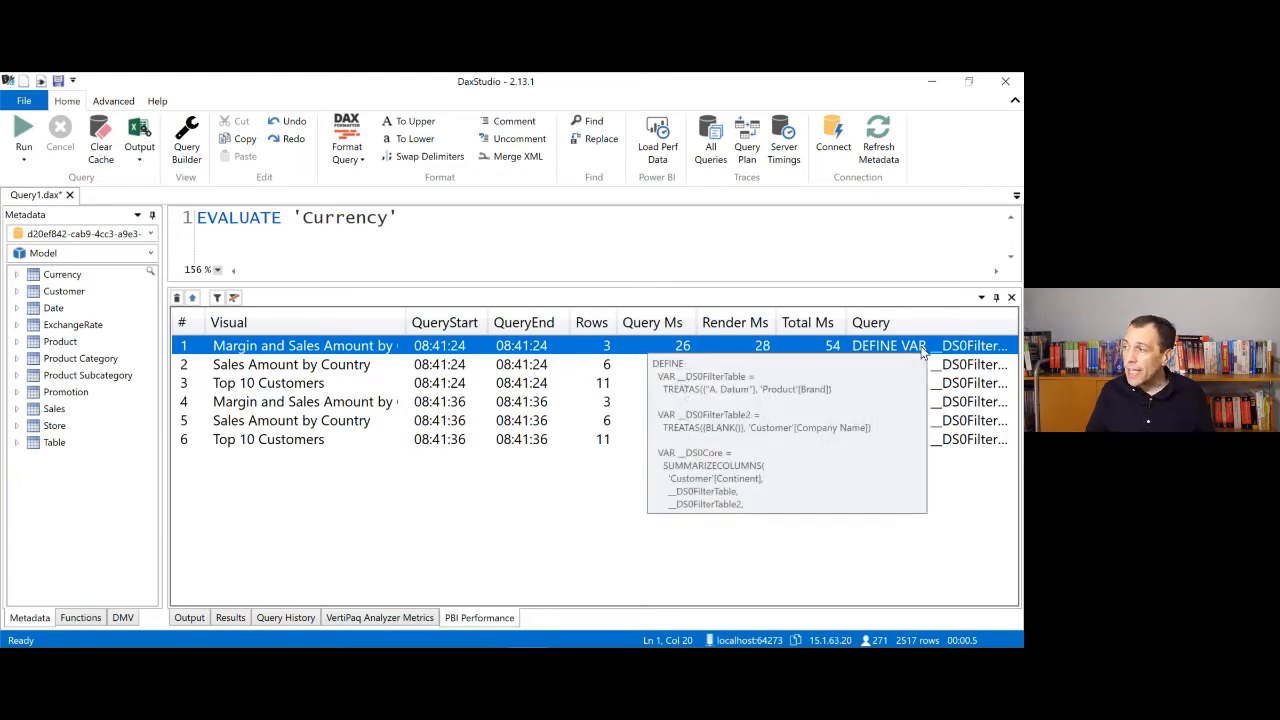
# Step: Enlarge the query editor area and delete the existing EVALUATE 'Currency' query
pyautogui.moveTo(852, 286); pyautogui.dragTo(795, 408)
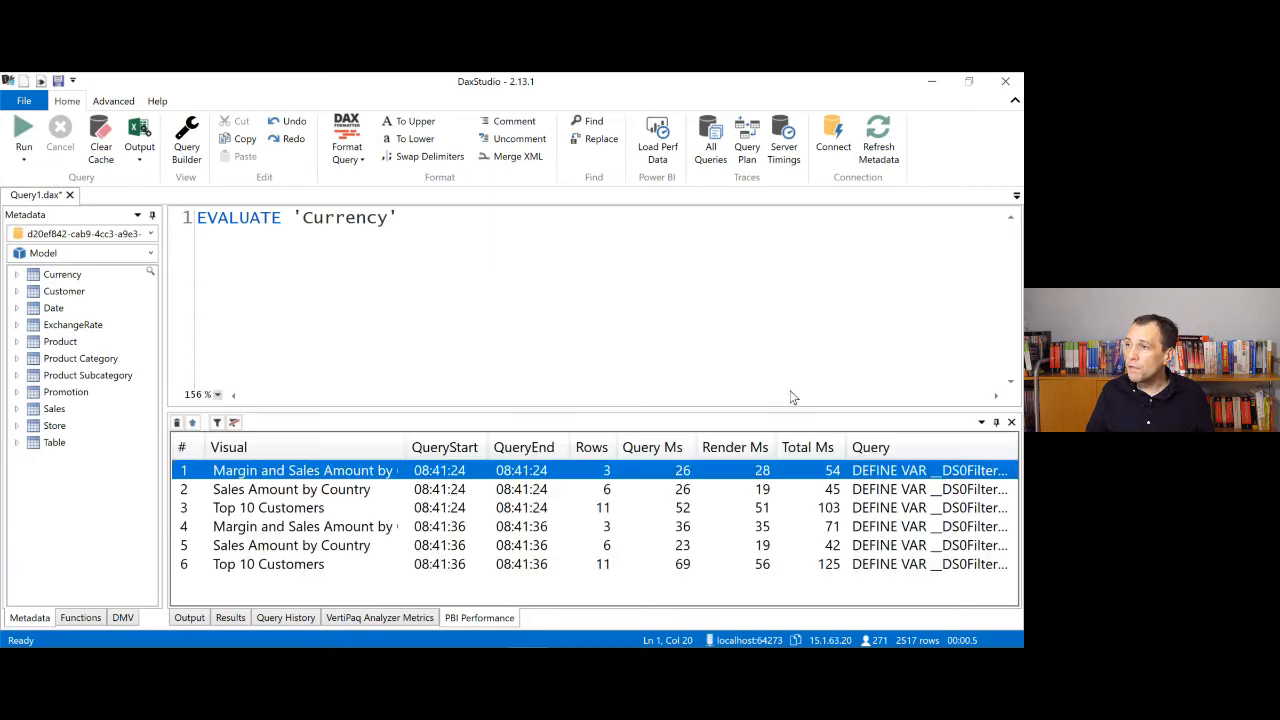
pyautogui.click(715, 319)
pyautogui.hotkey('ctrl', 'a')
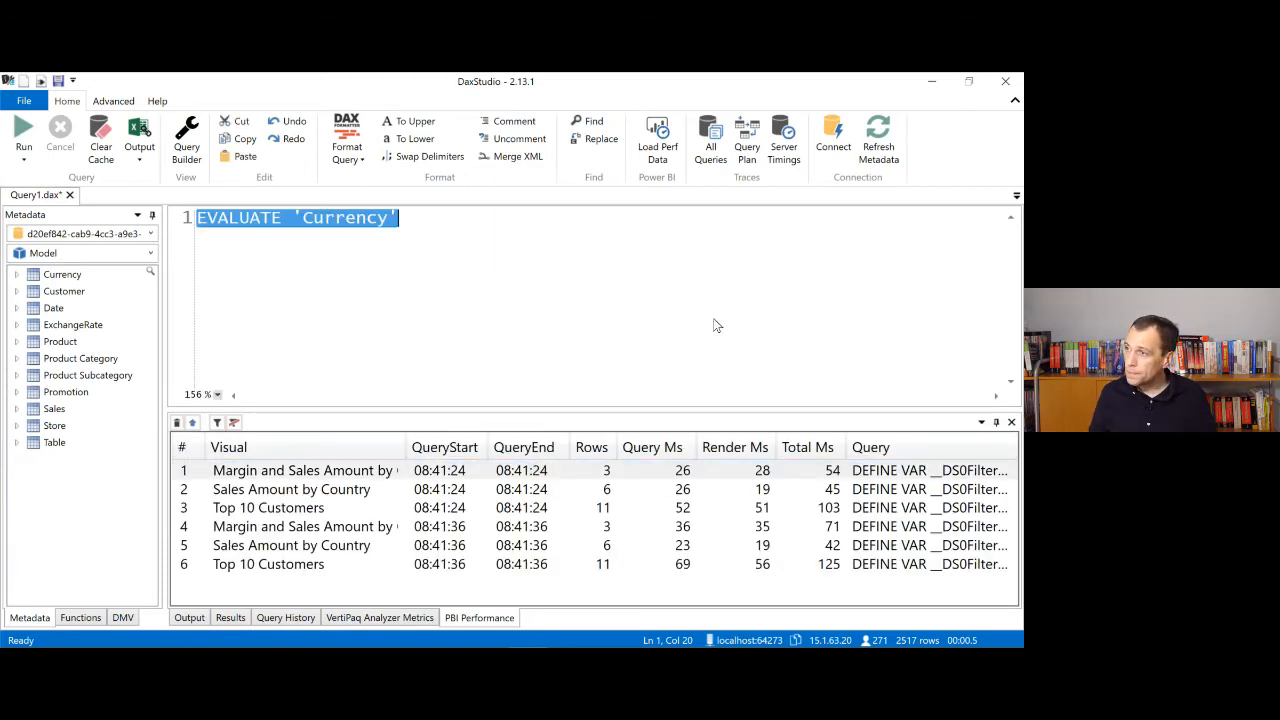
pyautogui.press('Delete')
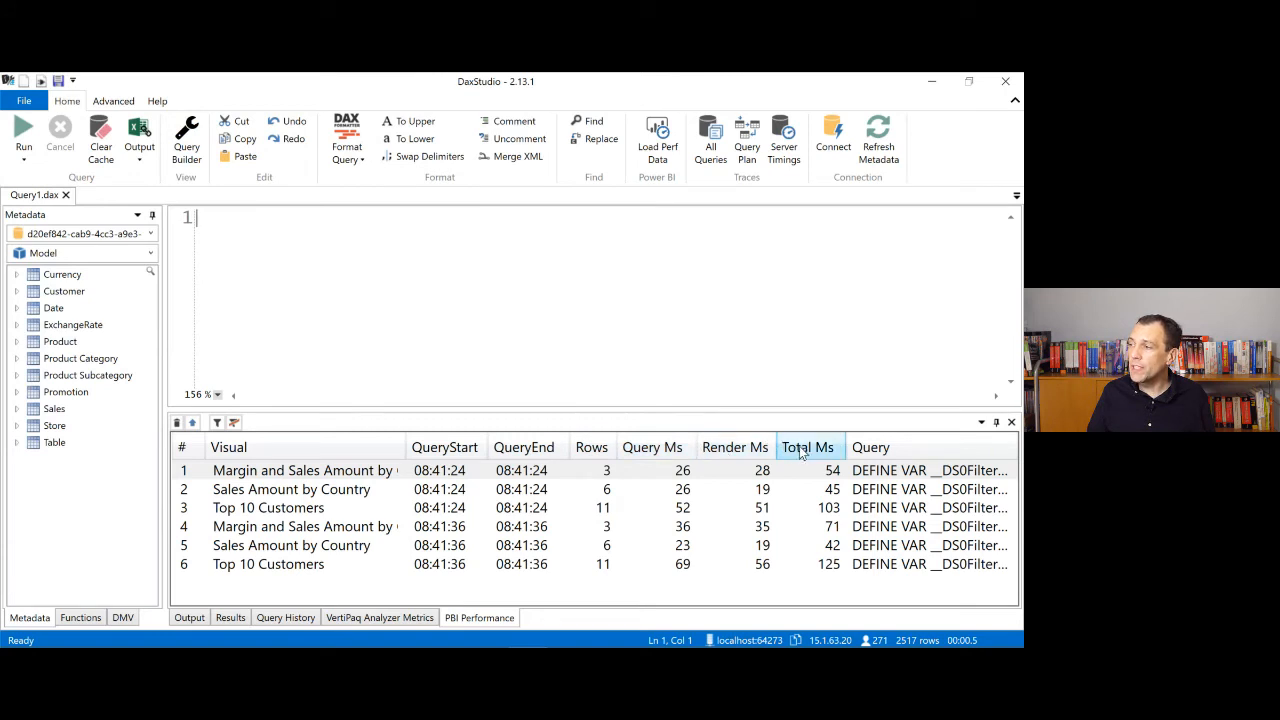
# Step: Sort the PBI Performance list by Query Ms in descending order and select both Top 10 Customers entries
pyautogui.click(673, 452)
pyautogui.click(673, 450)
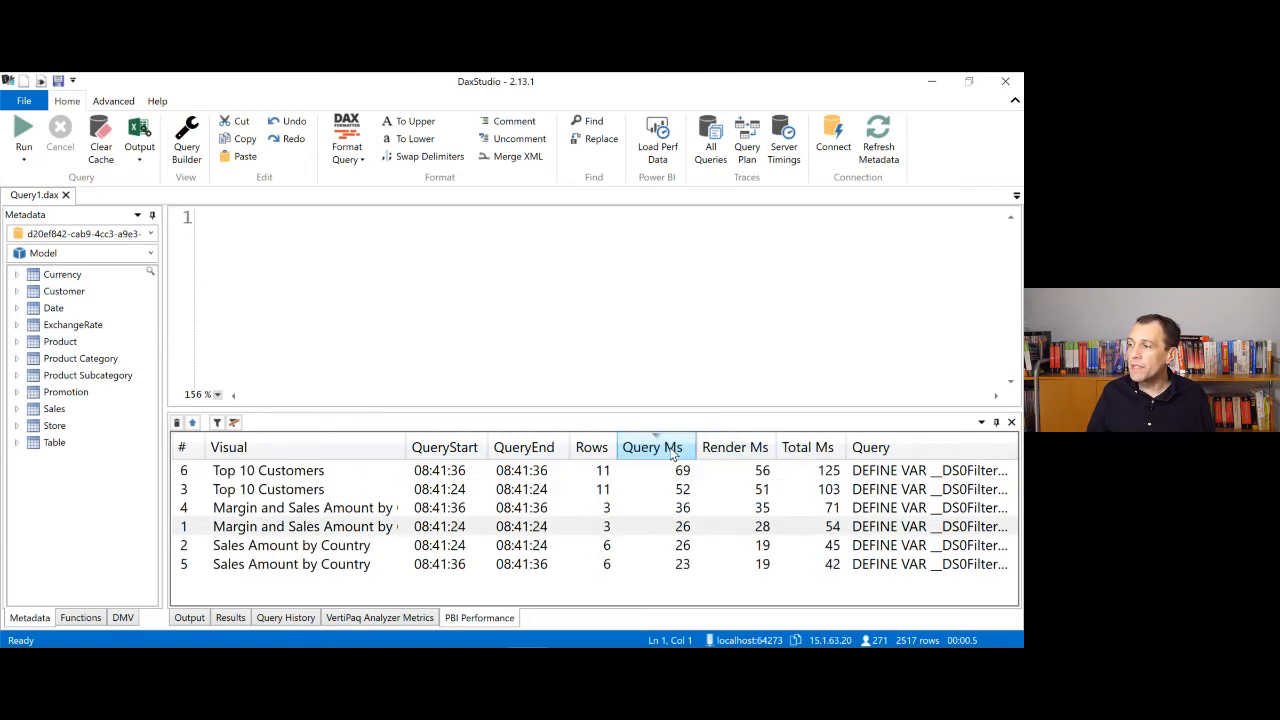
pyautogui.click(324, 473)
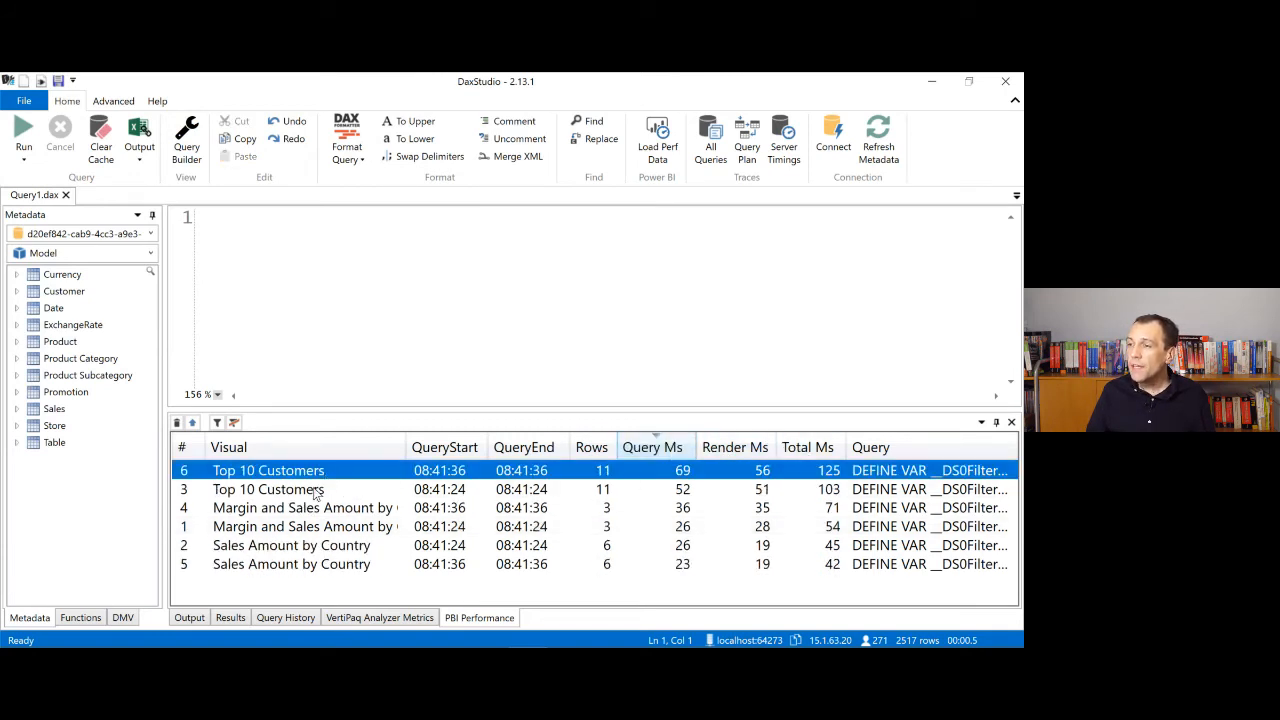
pyautogui.keyDown('ctrl'); pyautogui.click(313, 487); pyautogui.keyUp('ctrl')
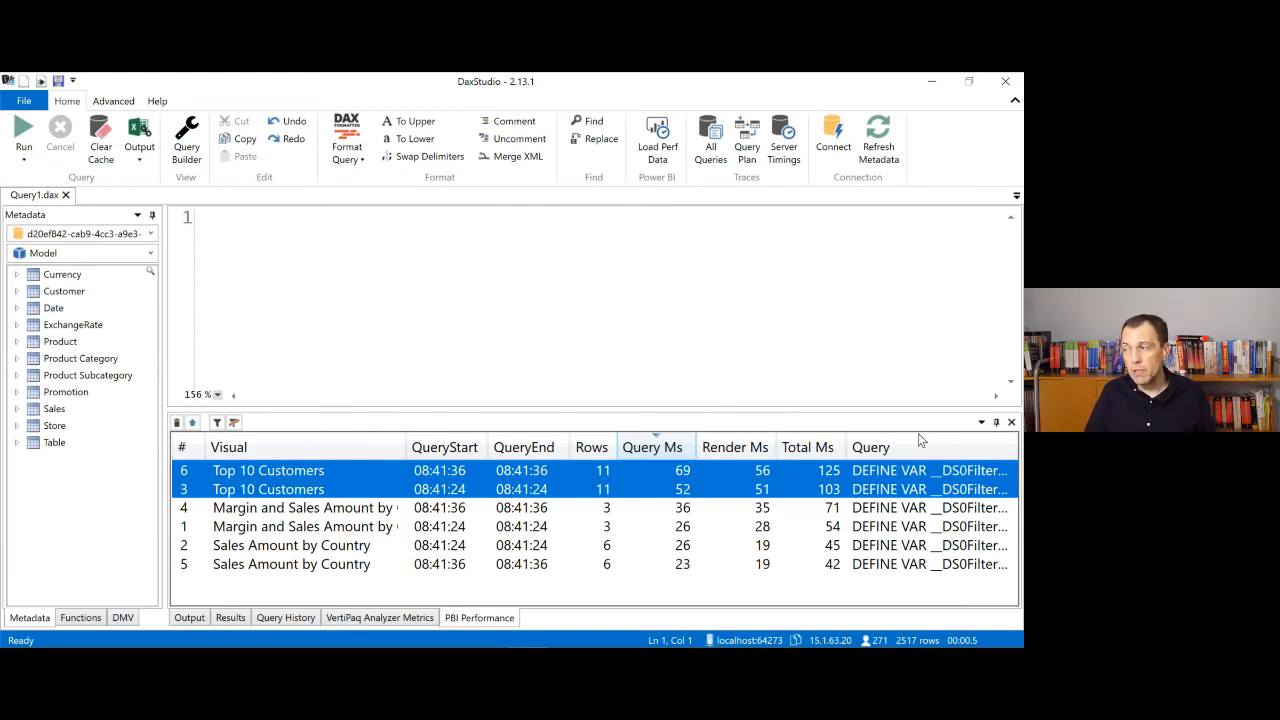
# Step: Load Top 10 Customers query number 6 into the editor and look through its header comments and code
pyautogui.click(870, 476)
pyautogui.doubleClick(874, 481)
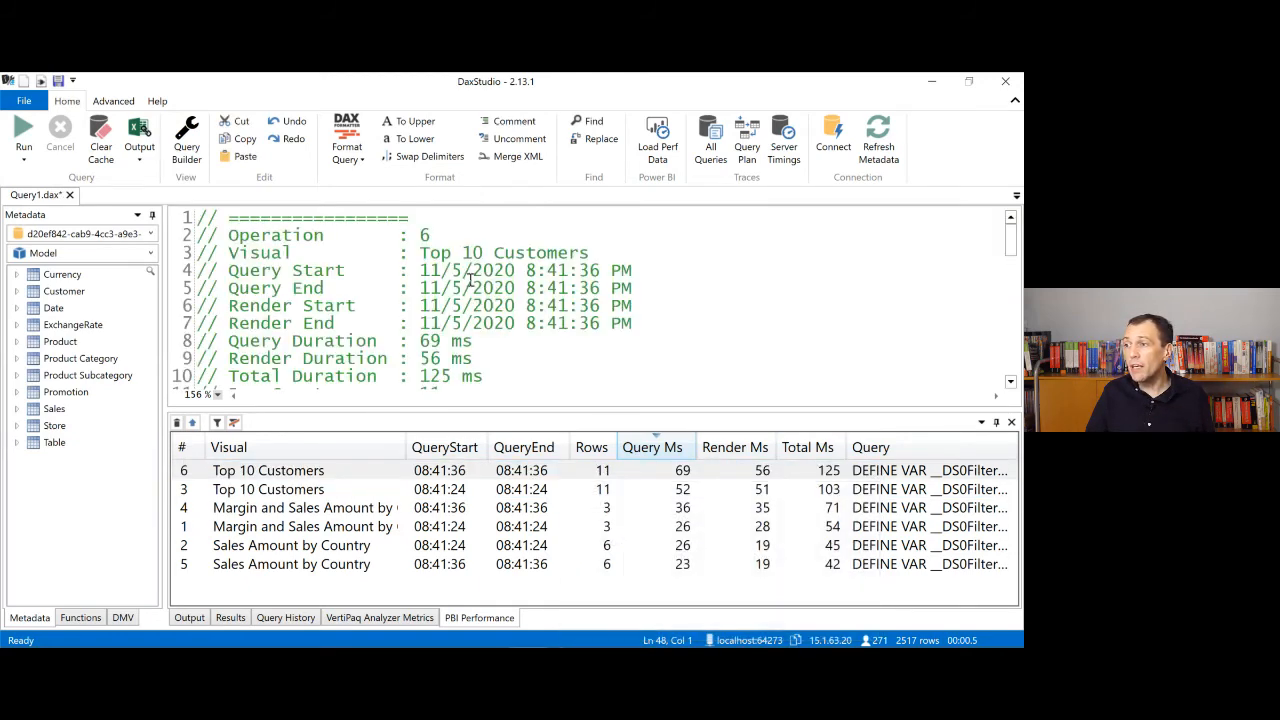
pyautogui.scroll(-15, 553, 350)
pyautogui.scroll(15, 548, 347)
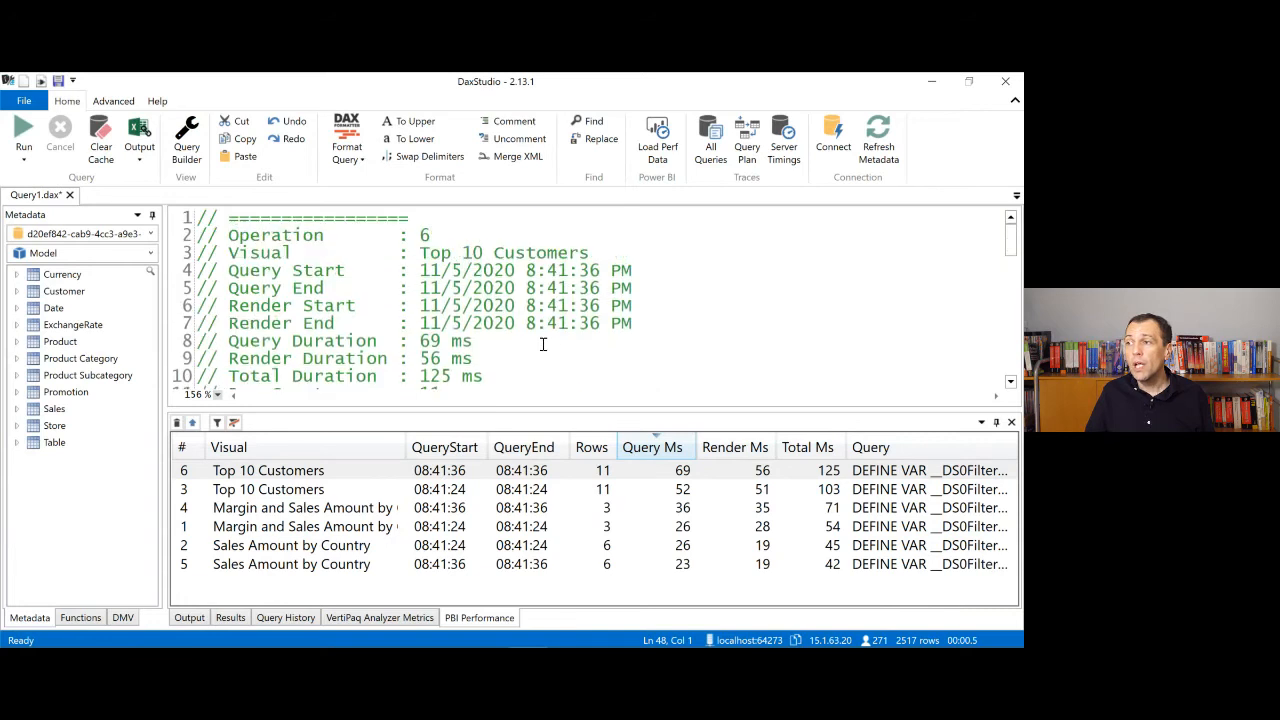
pyautogui.moveTo(197, 270); pyautogui.dragTo(420, 341)
pyautogui.scroll(-1, 540, 344)
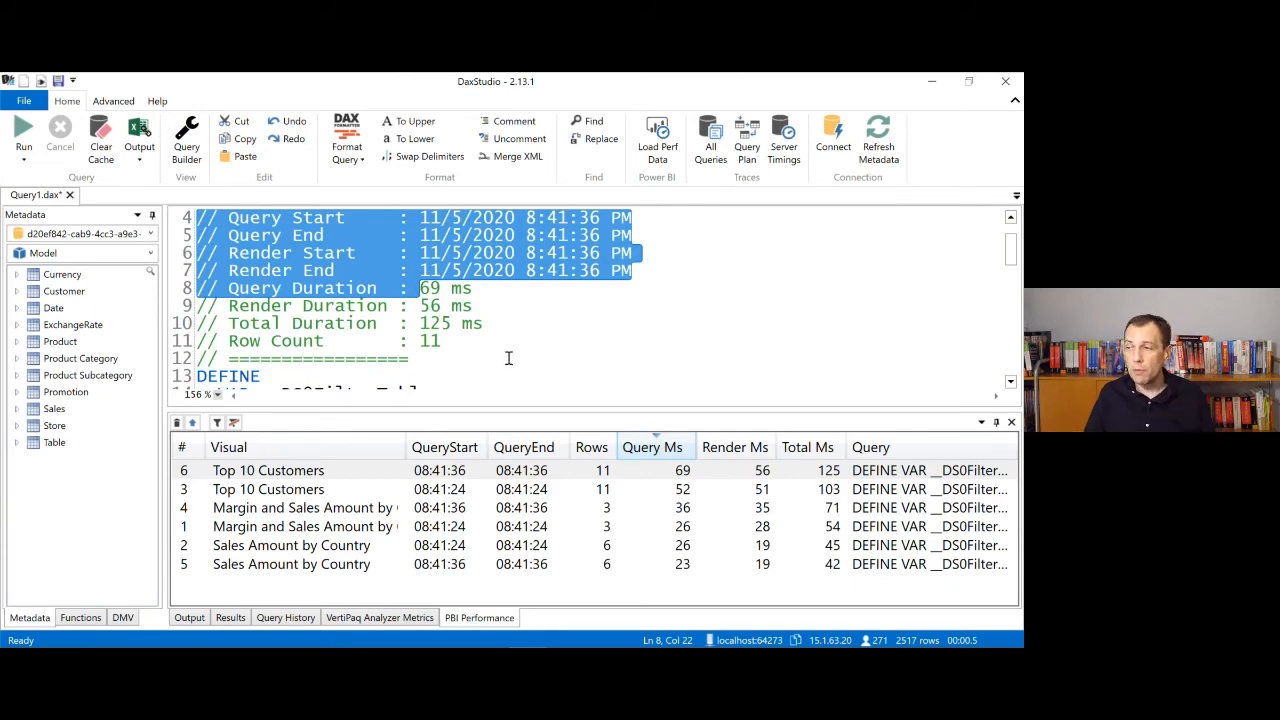
pyautogui.moveTo(441, 414); pyautogui.dragTo(450, 504)
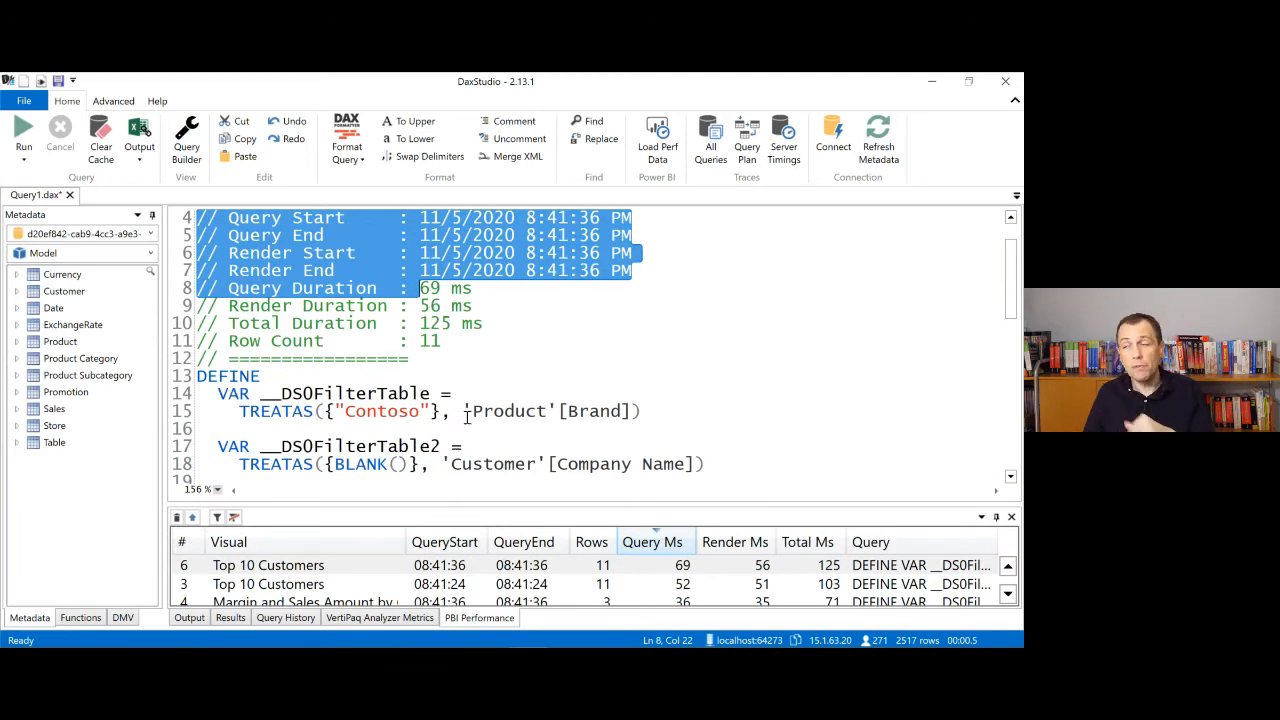
pyautogui.click(529, 364)
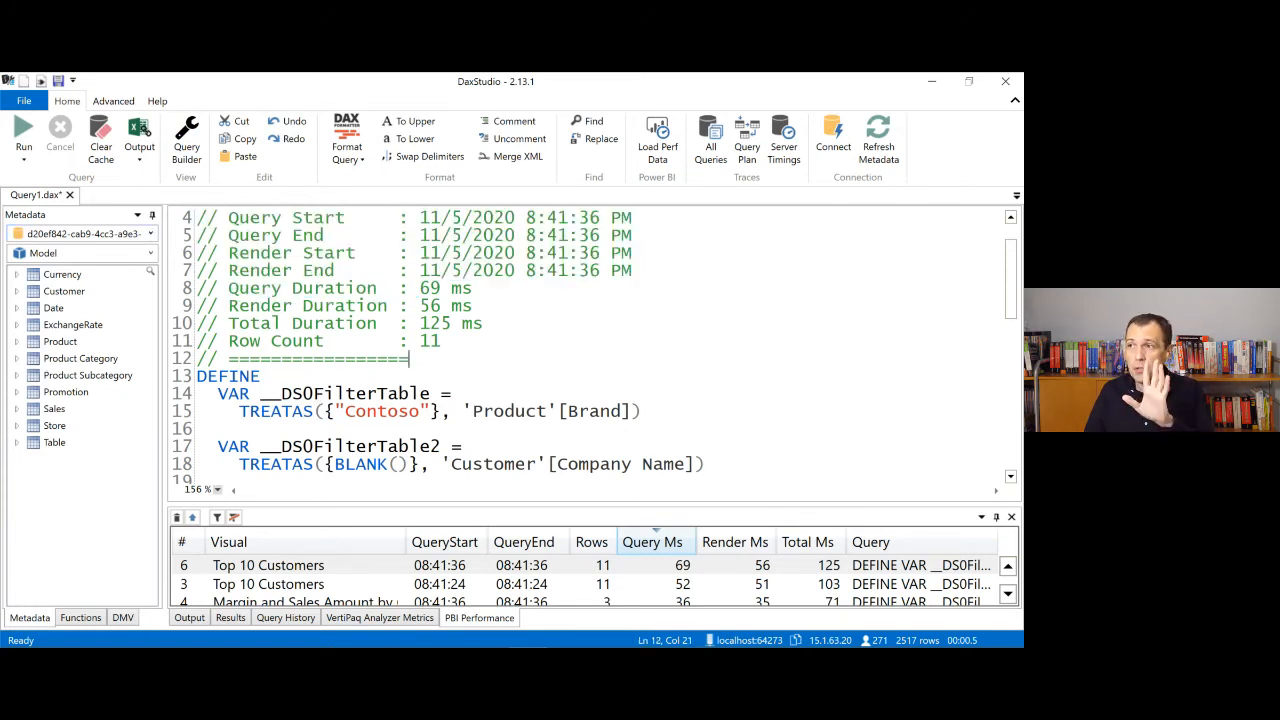
pyautogui.click(23, 140)
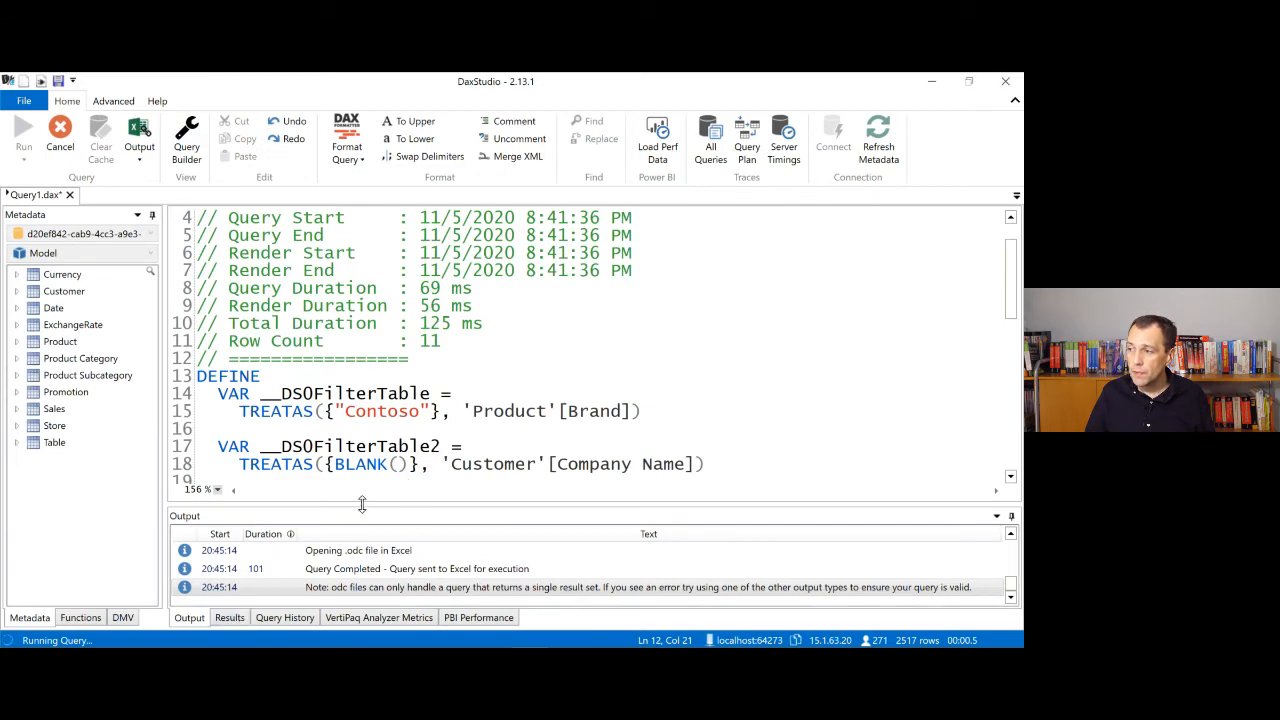
pyautogui.moveTo(363, 504); pyautogui.dragTo(363, 306)
pyautogui.click(229, 618)
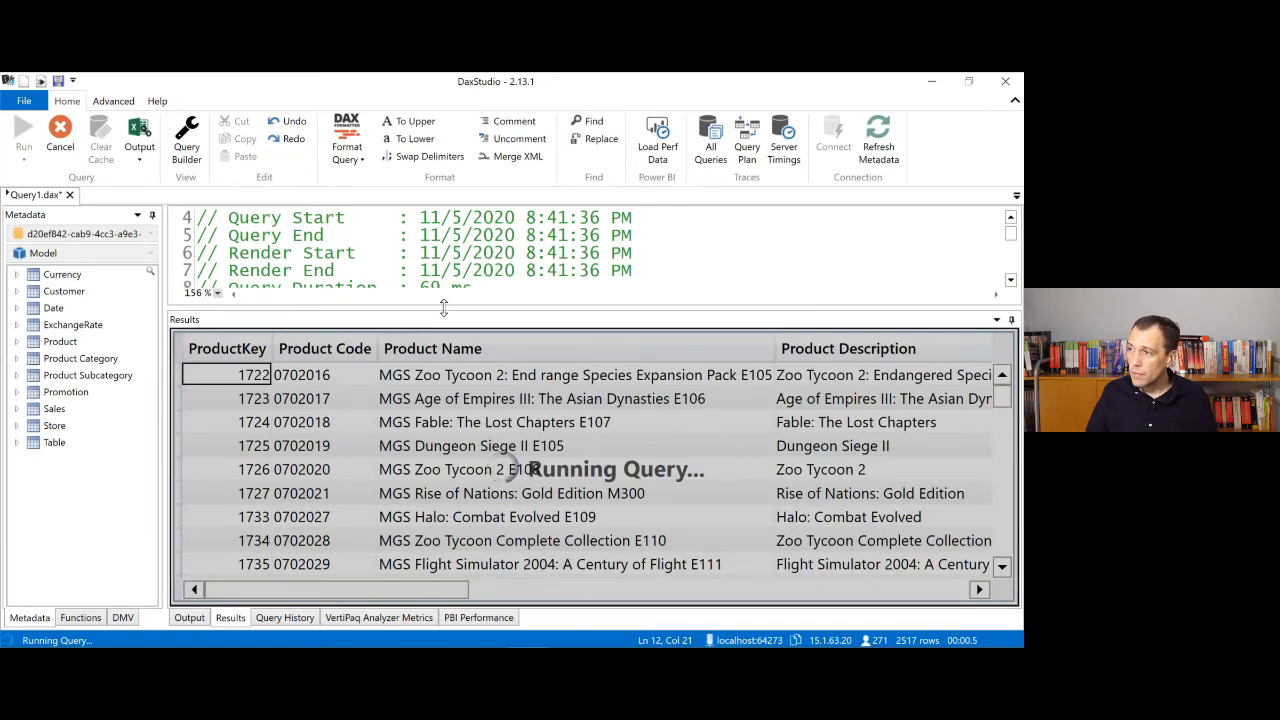
pyautogui.moveTo(446, 308); pyautogui.dragTo(440, 372)
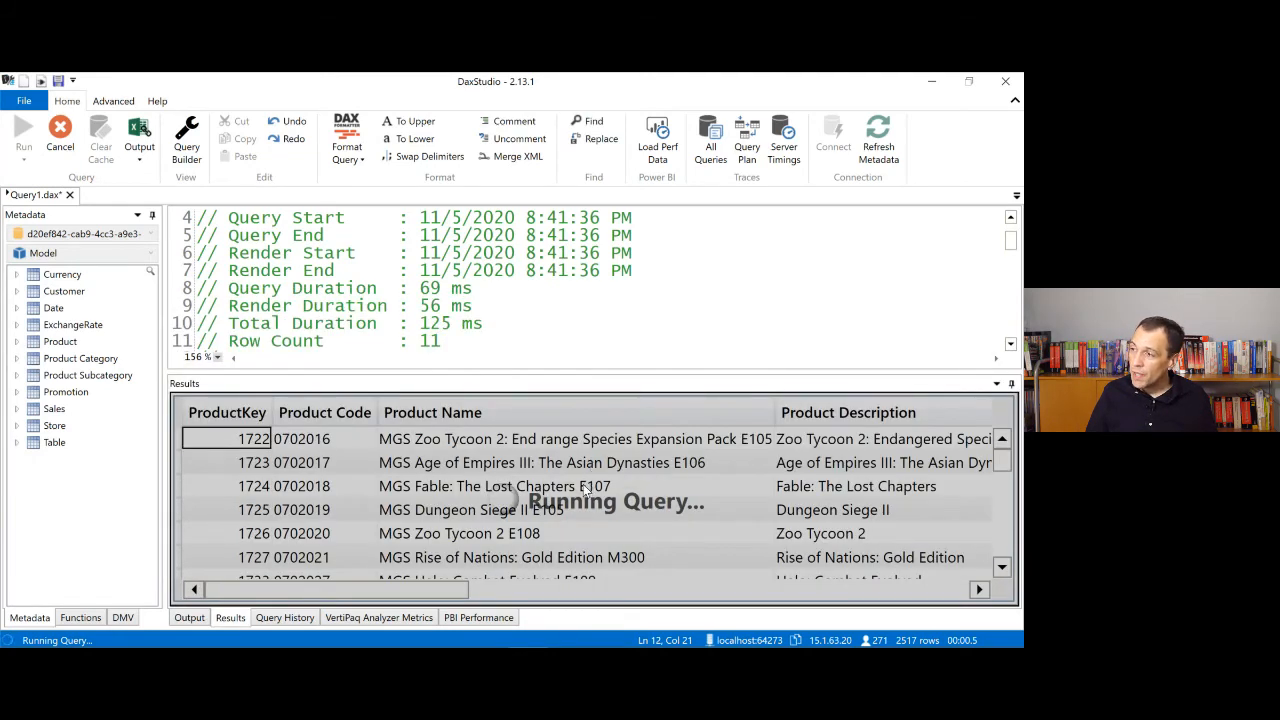
pyautogui.keyDown('ctrl'); pyautogui.scroll(2, 578, 505); pyautogui.keyUp('ctrl')
pyautogui.keyDown('ctrl'); pyautogui.scroll(2, 615, 543); pyautogui.keyUp('ctrl')
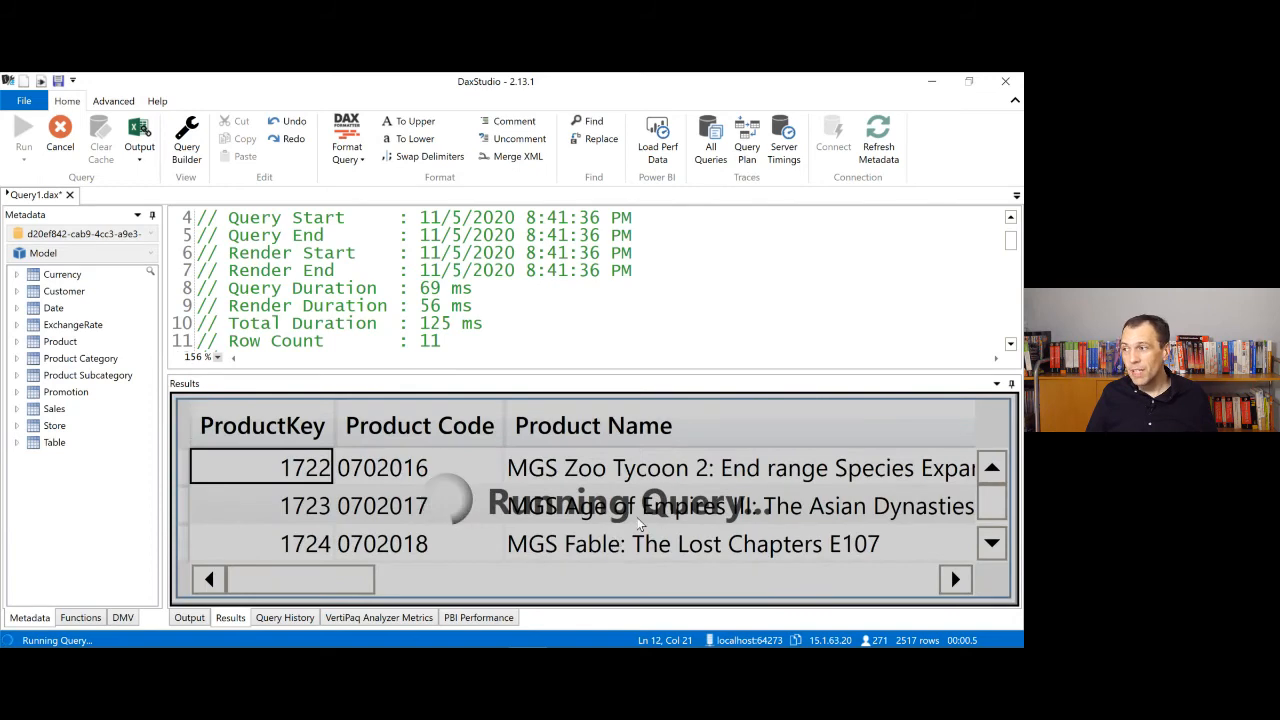
pyautogui.keyDown('ctrl'); pyautogui.scroll(-2, 631, 517); pyautogui.keyUp('ctrl')
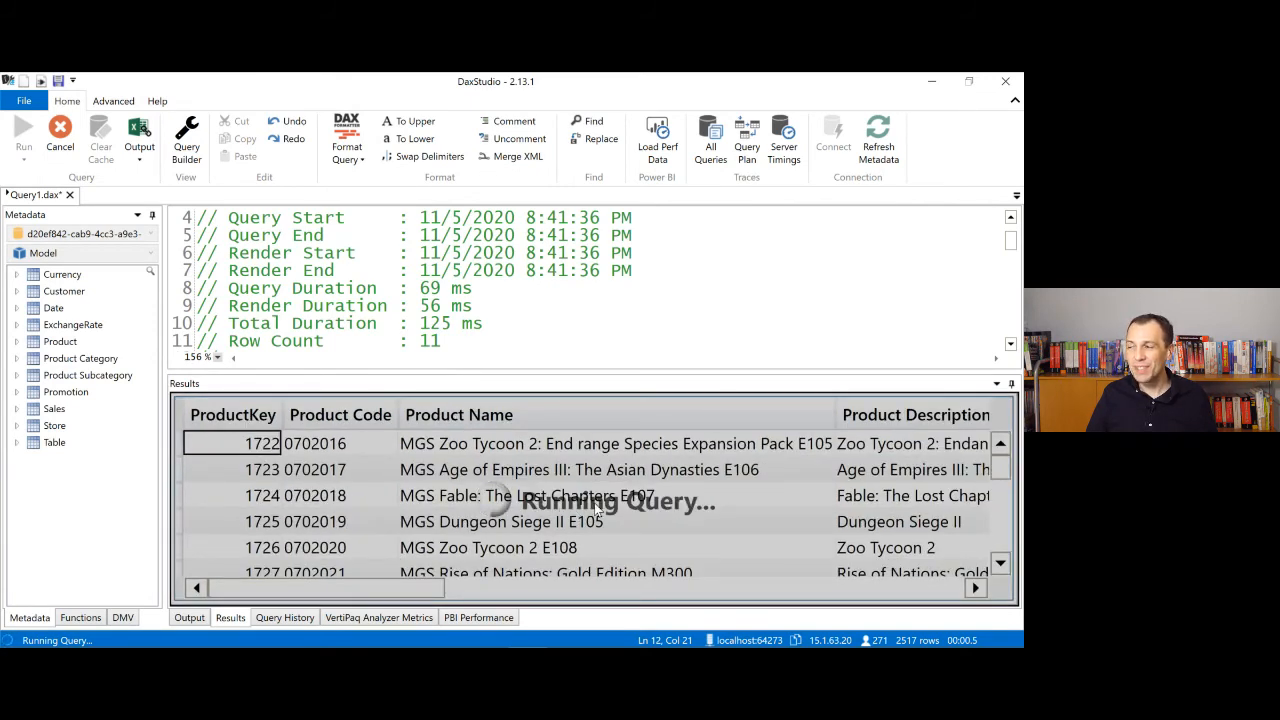
pyautogui.click(57, 138)
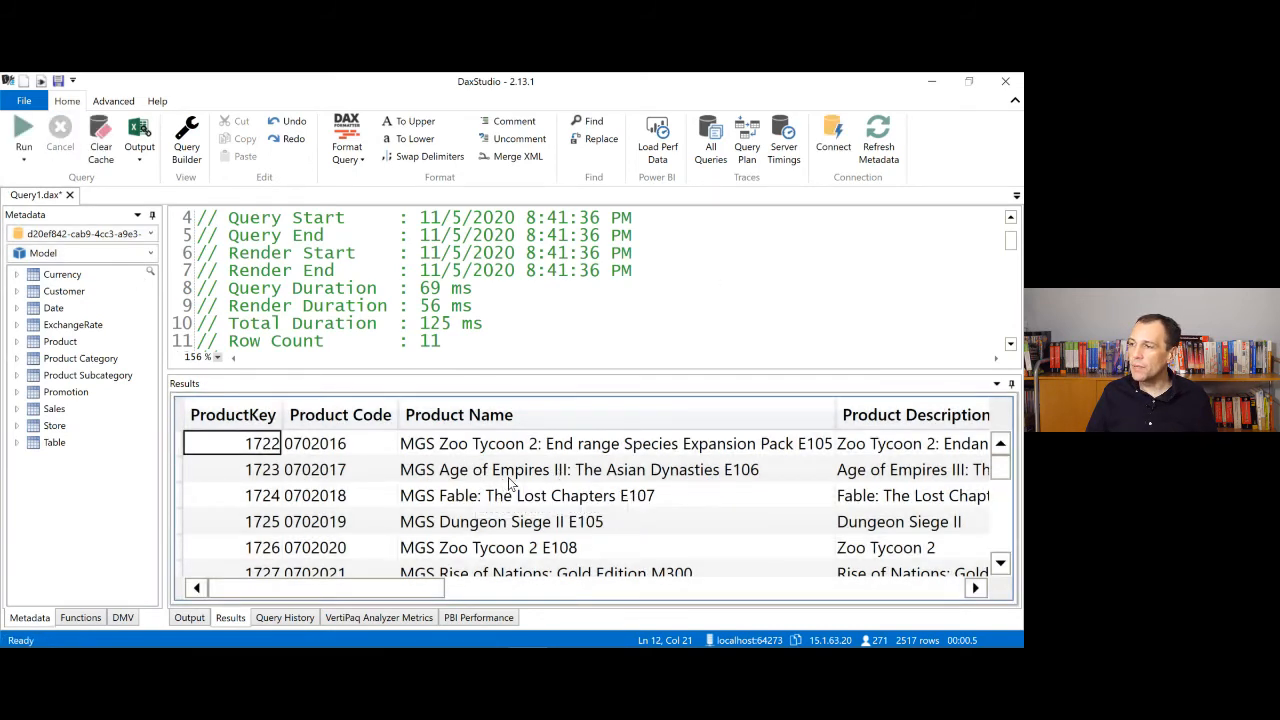
pyautogui.scroll(-3, 515, 510)
pyautogui.scroll(-5, 515, 527)
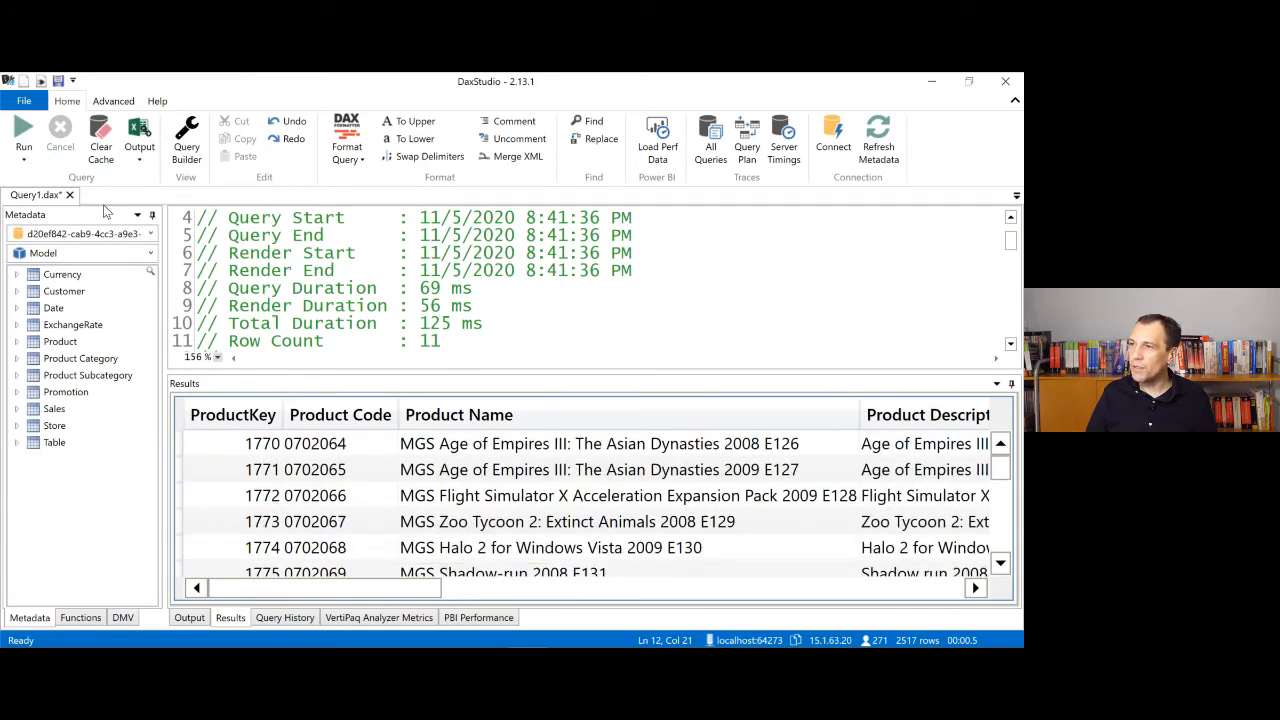
# Step: Change the query output target to Grid and run the Top 10 Customers query
pyautogui.click(23, 133)
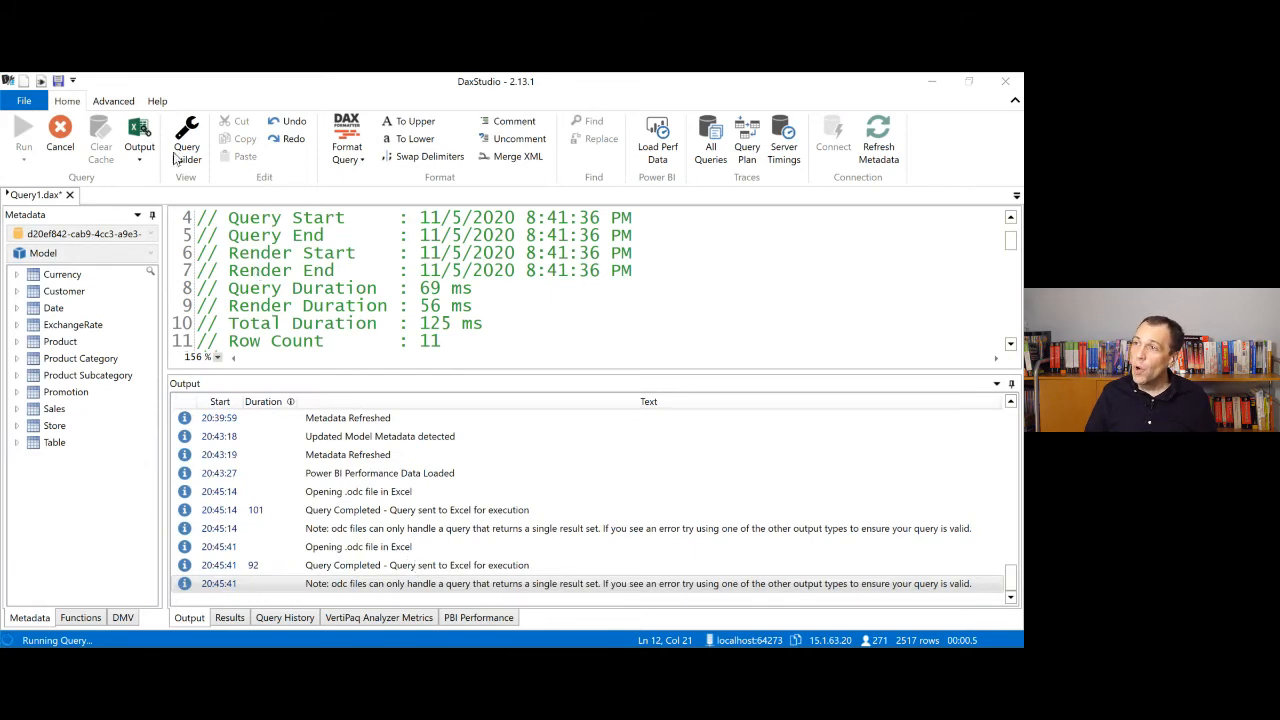
pyautogui.click(141, 154)
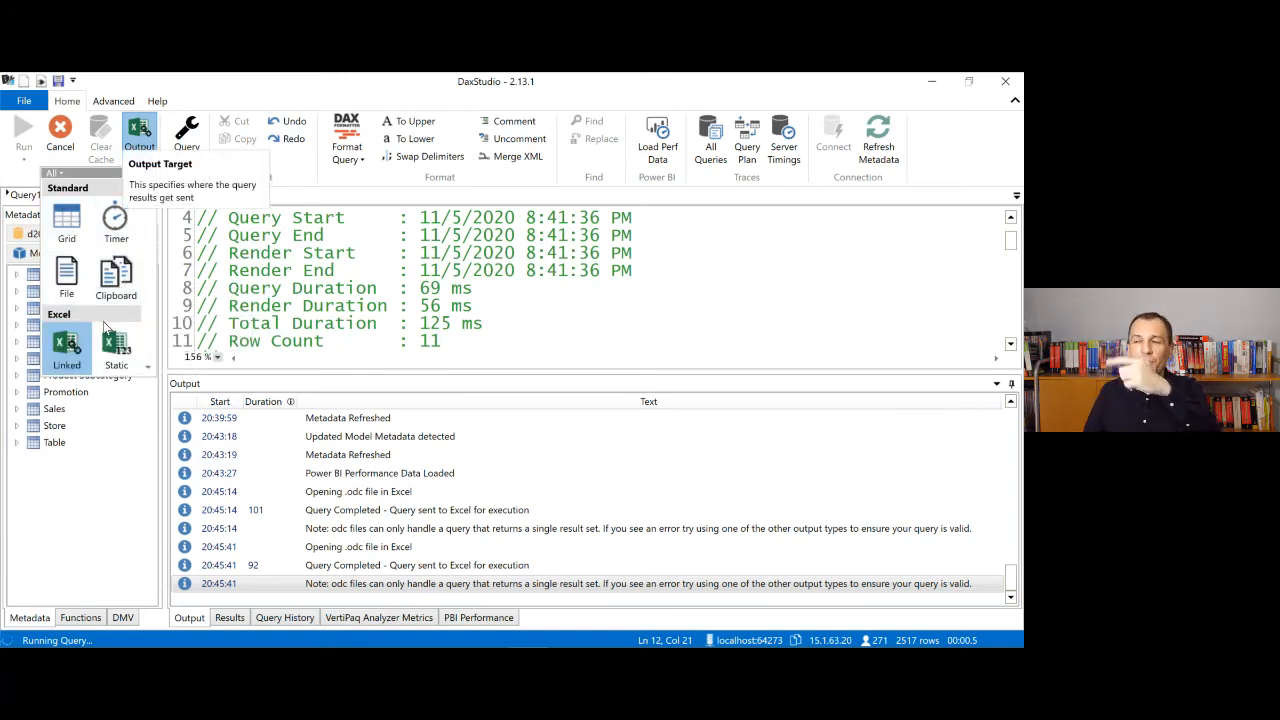
pyautogui.click(66, 222)
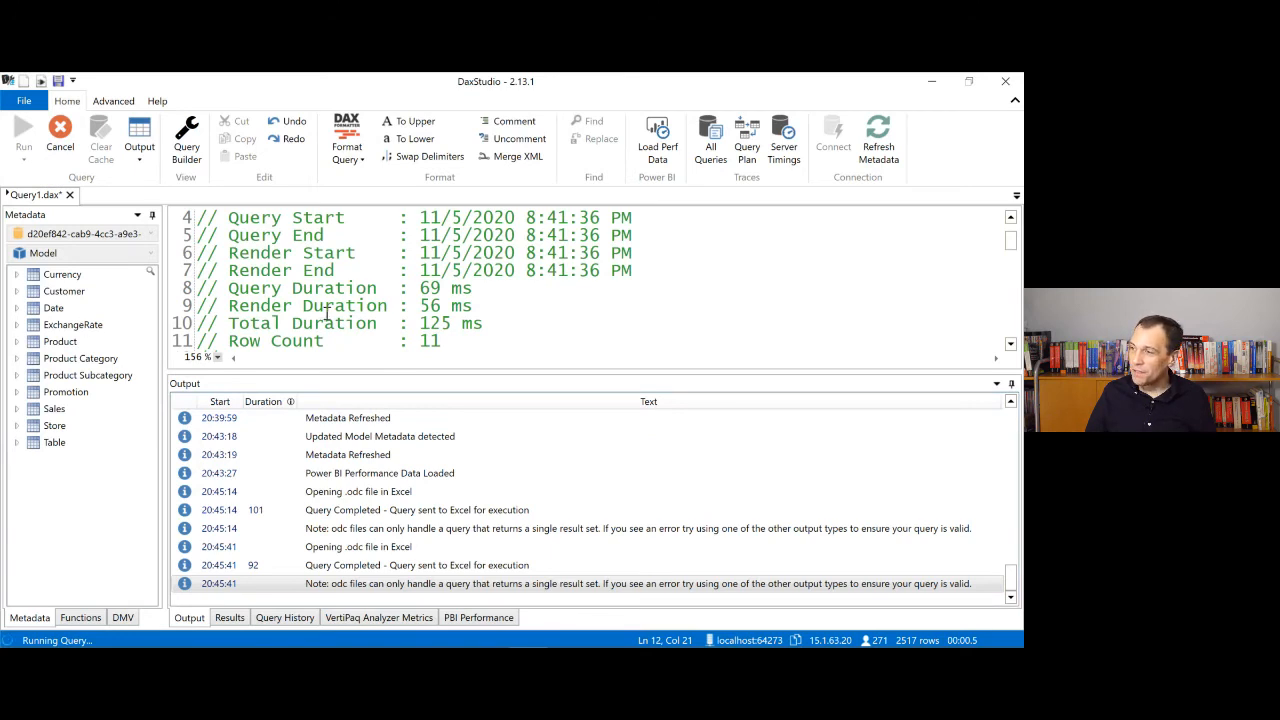
pyautogui.click(514, 313)
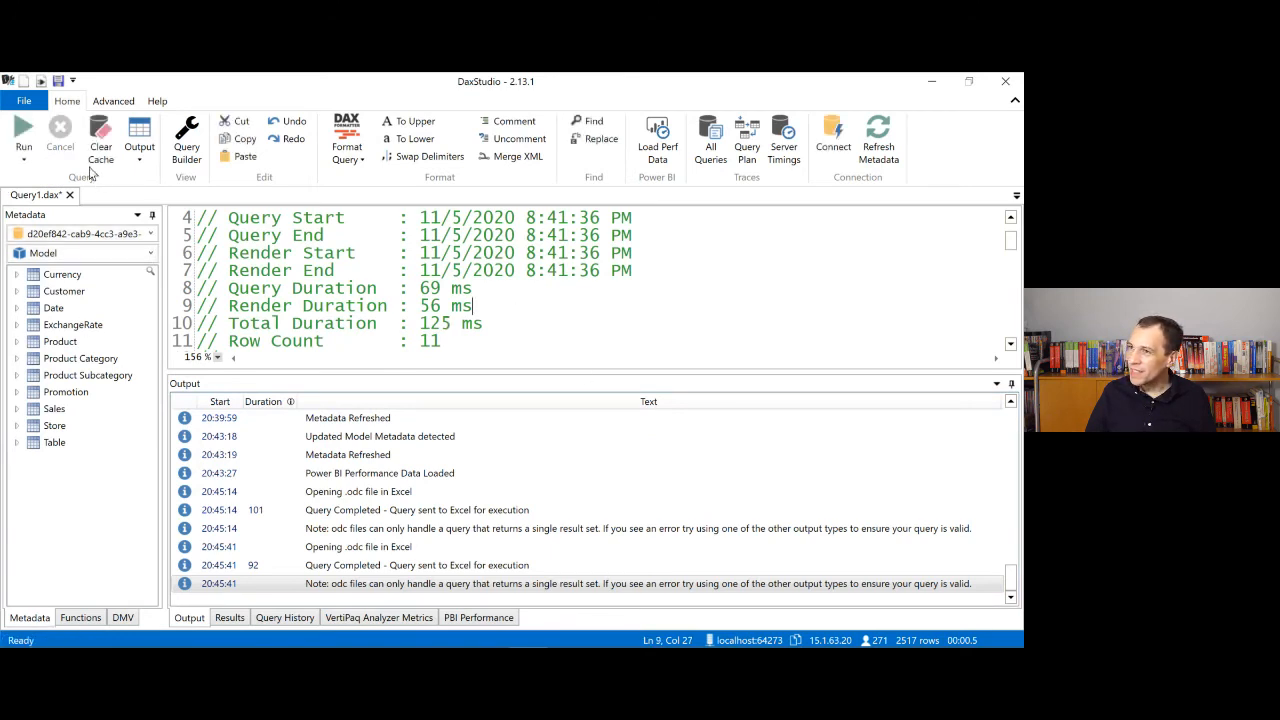
pyautogui.click(26, 135)
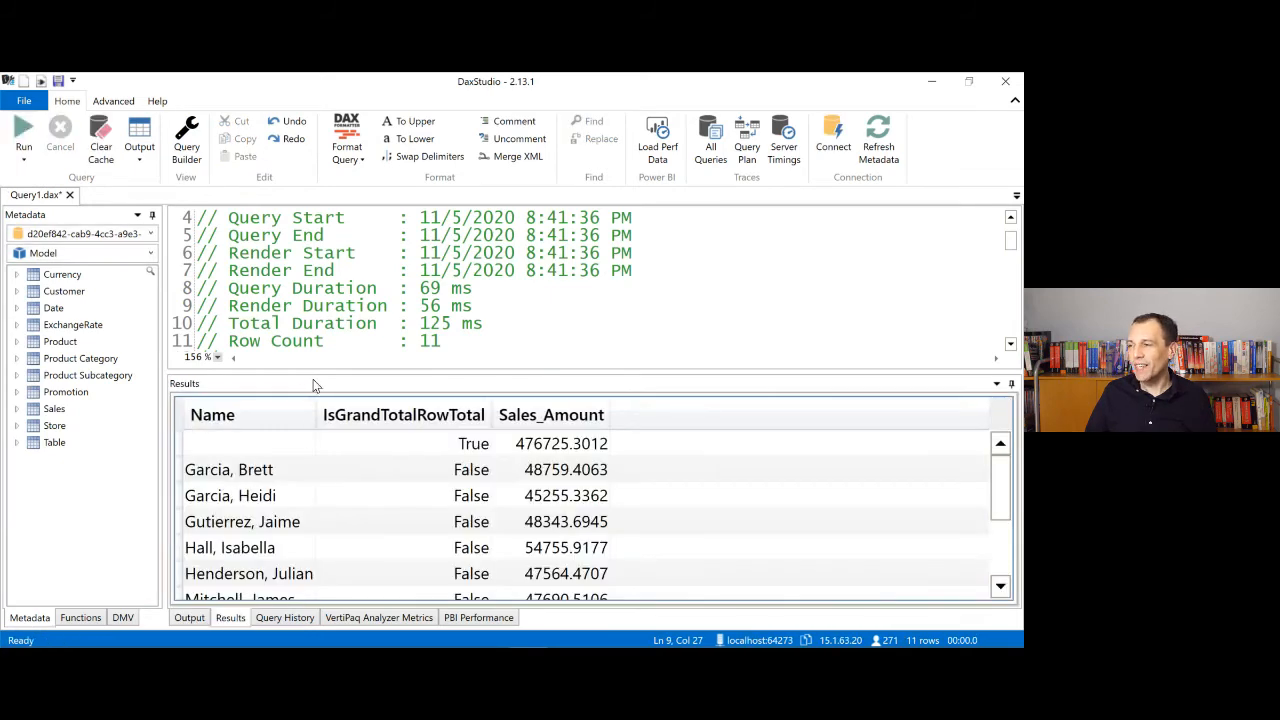
# Step: Examine the Top 10 Customers result rows and the query's header comments, resizing the editor and results areas
pyautogui.moveTo(314, 371); pyautogui.dragTo(323, 304)
pyautogui.scroll(-1, 361, 406)
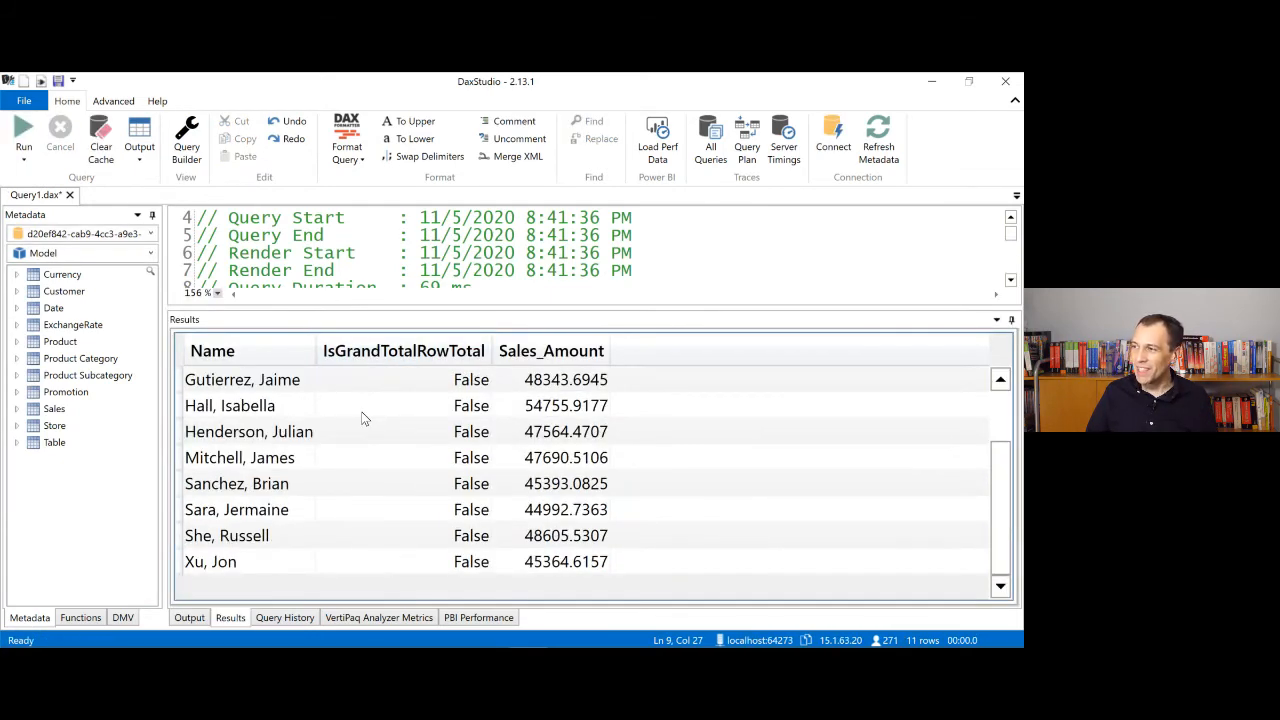
pyautogui.scroll(1, 368, 457)
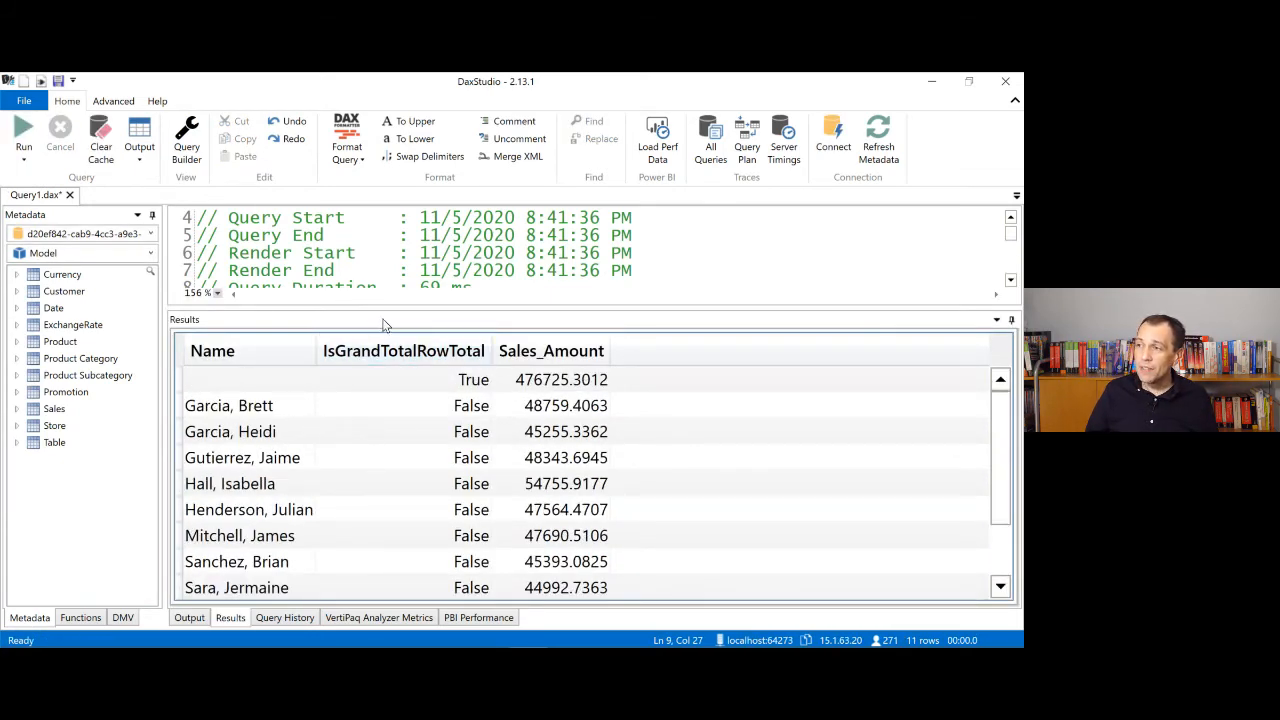
pyautogui.moveTo(389, 308); pyautogui.dragTo(415, 480)
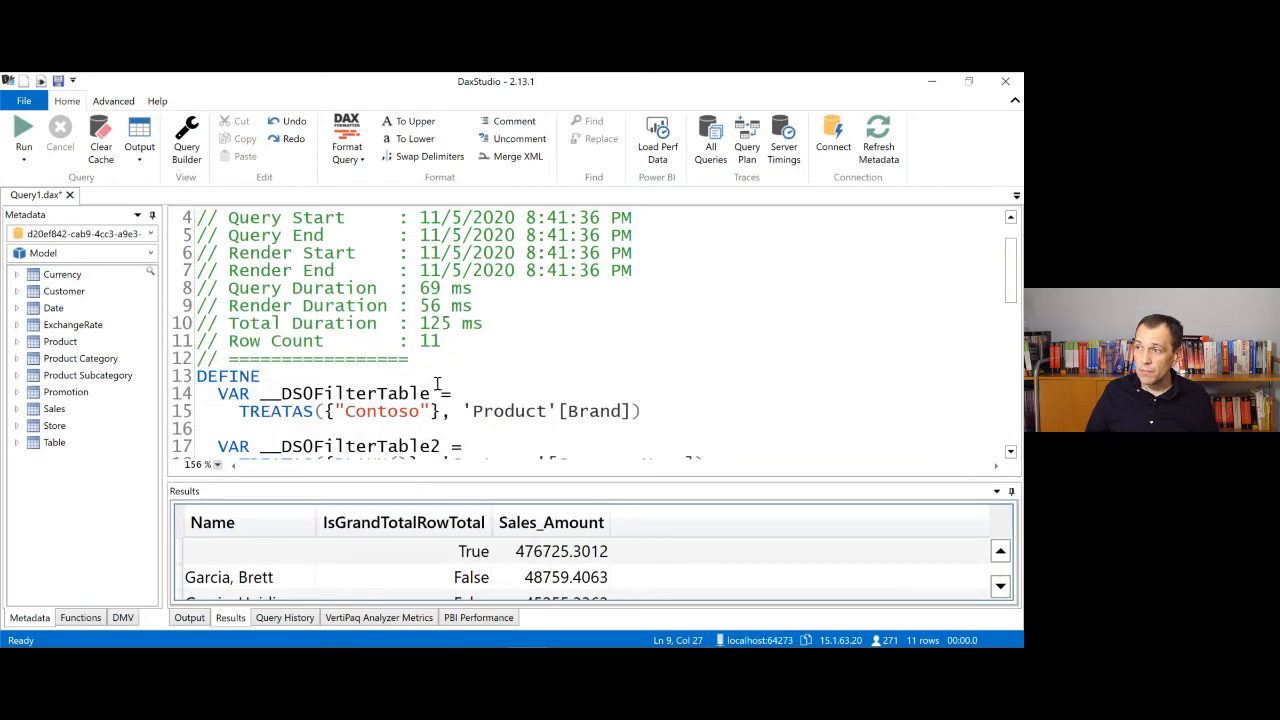
pyautogui.scroll(1, 449, 372)
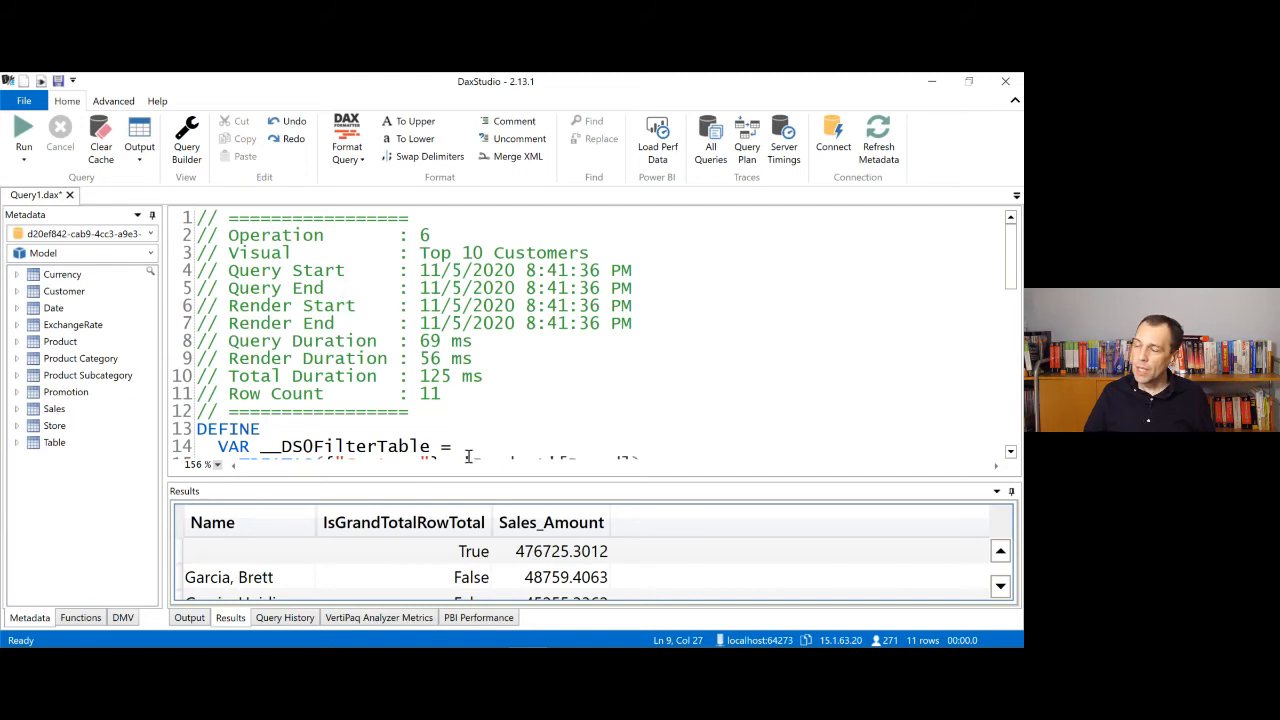
pyautogui.moveTo(460, 478); pyautogui.dragTo(480, 414)
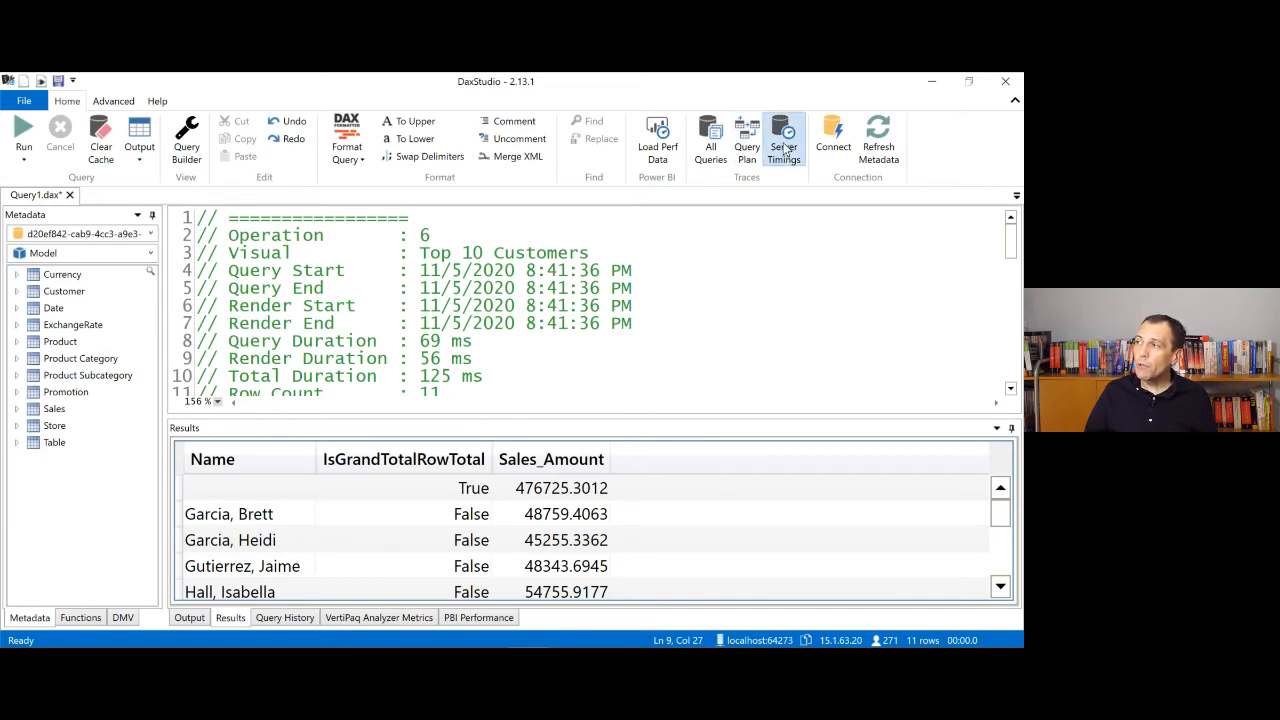
# Step: Start the All Queries trace and show its query list in an enlarged area
pyautogui.click(712, 143)
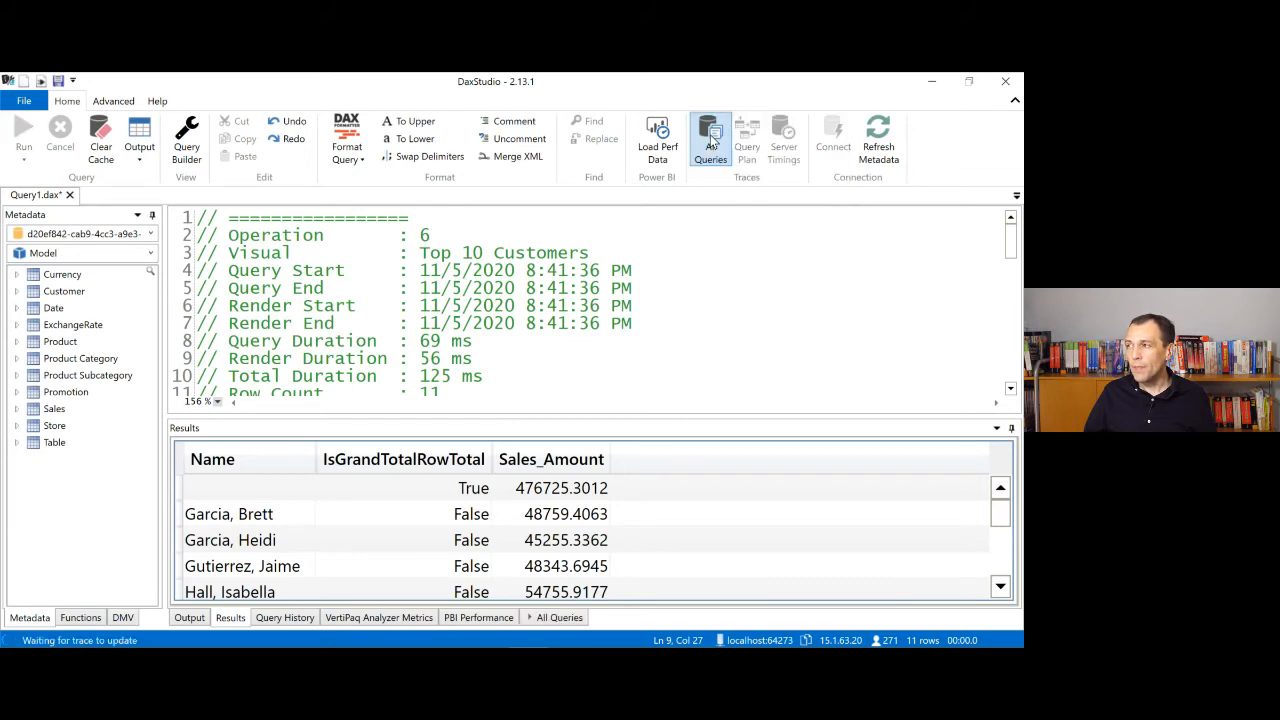
pyautogui.click(556, 618)
pyautogui.moveTo(574, 416); pyautogui.dragTo(566, 349)
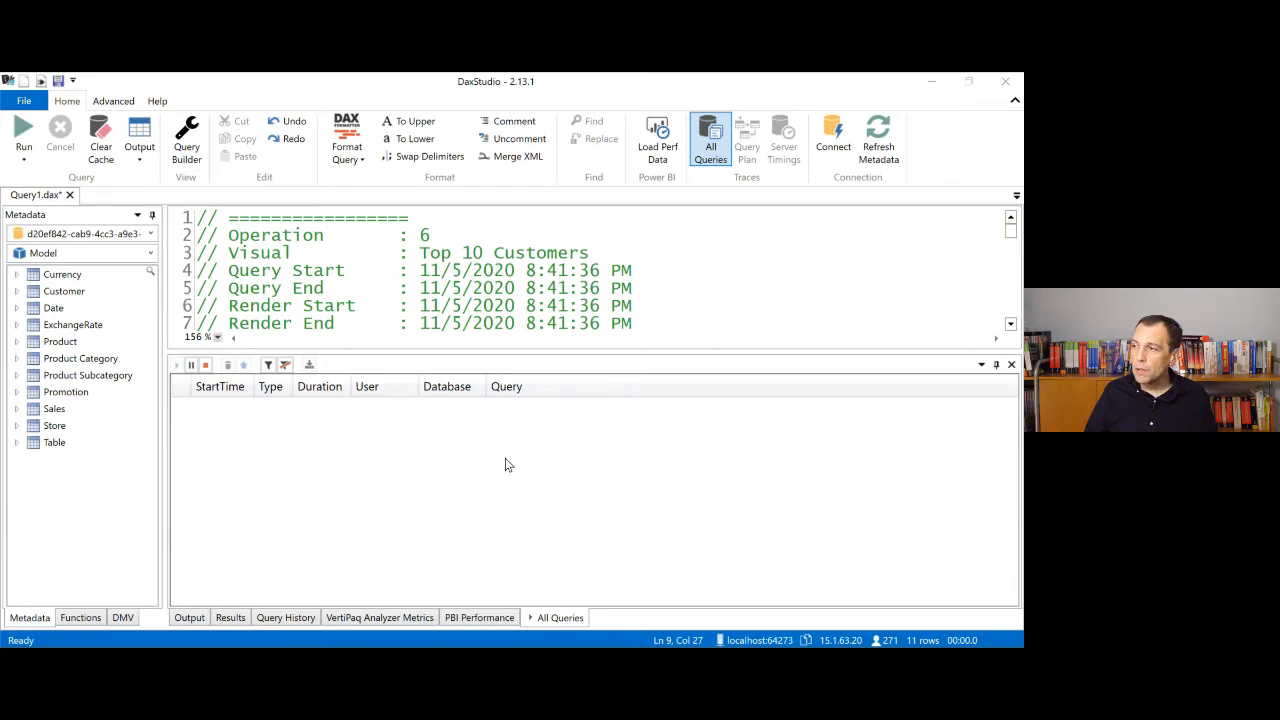
# Step: Switch to Power BI Desktop and close the Performance analyzer
pyautogui.hotkey('alt', 'Tab')
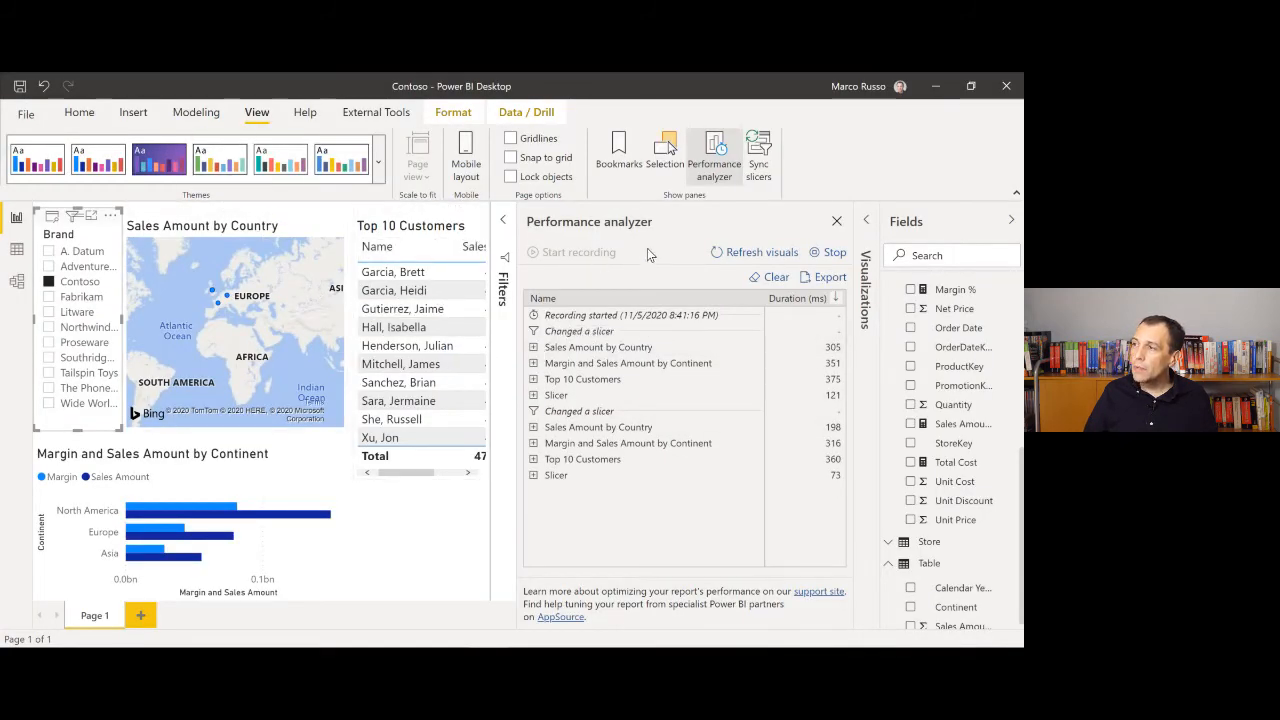
pyautogui.click(836, 221)
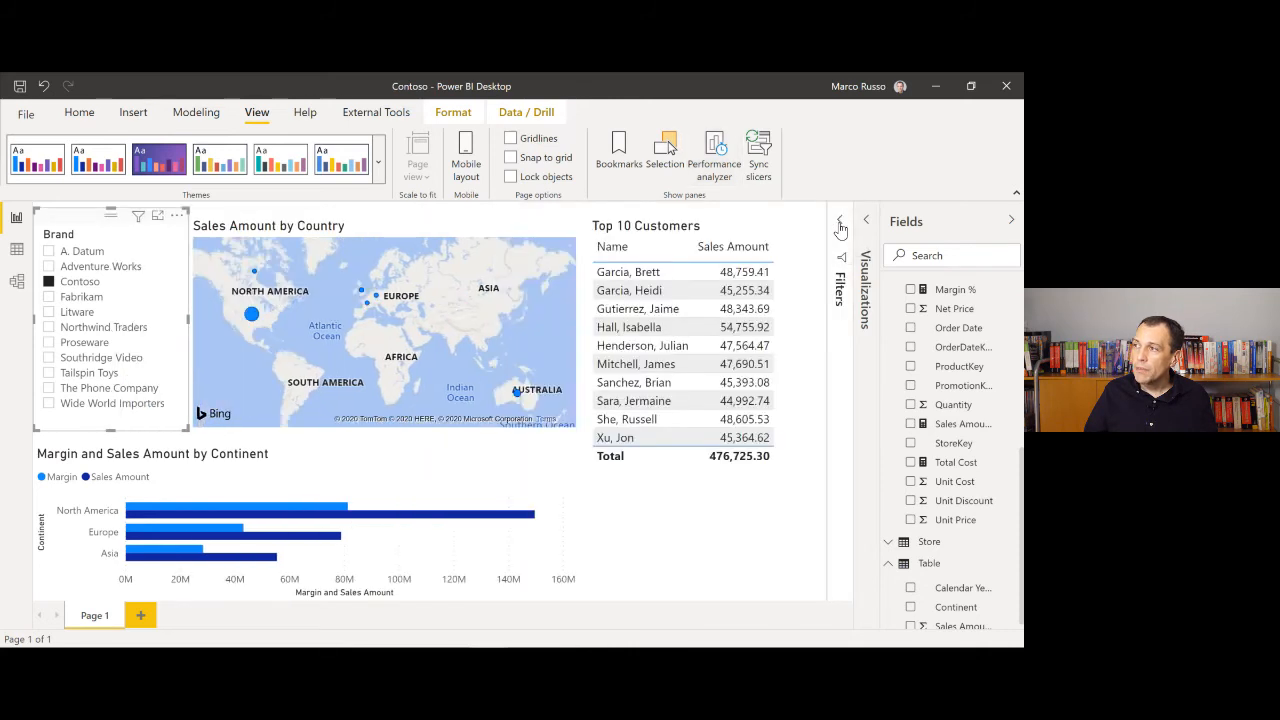
pyautogui.click(79, 112)
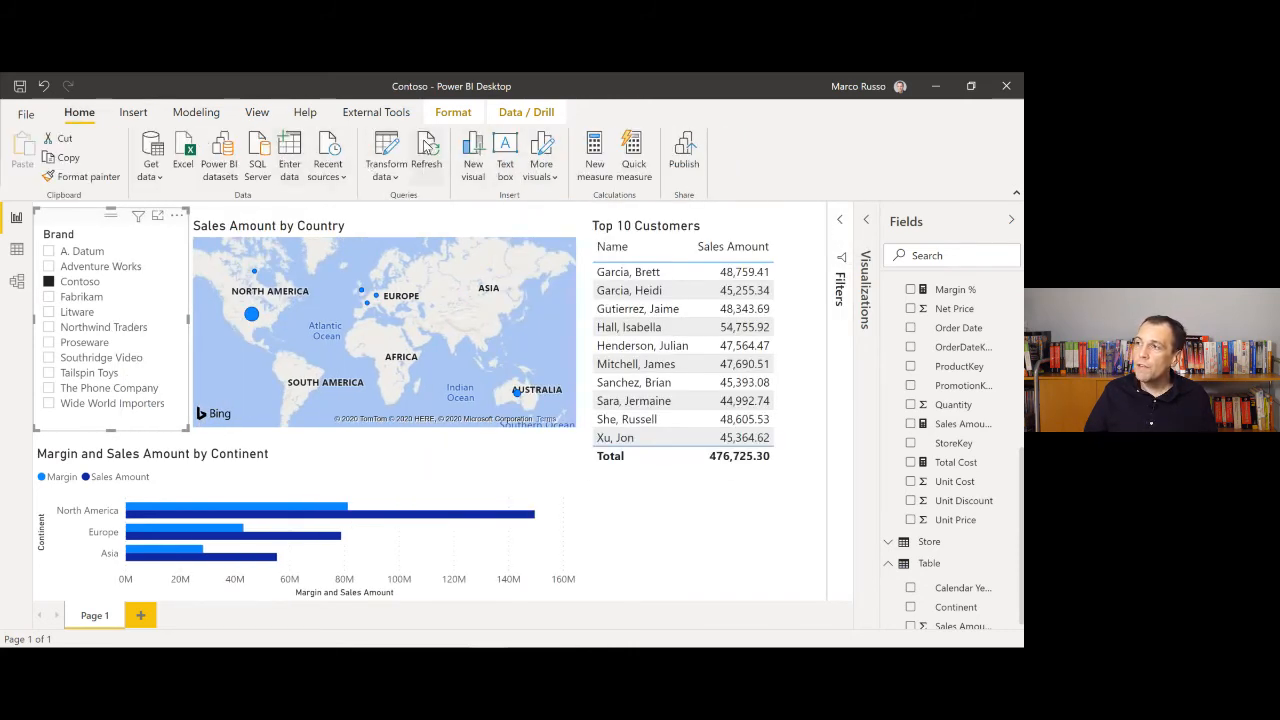
pyautogui.click(427, 150)
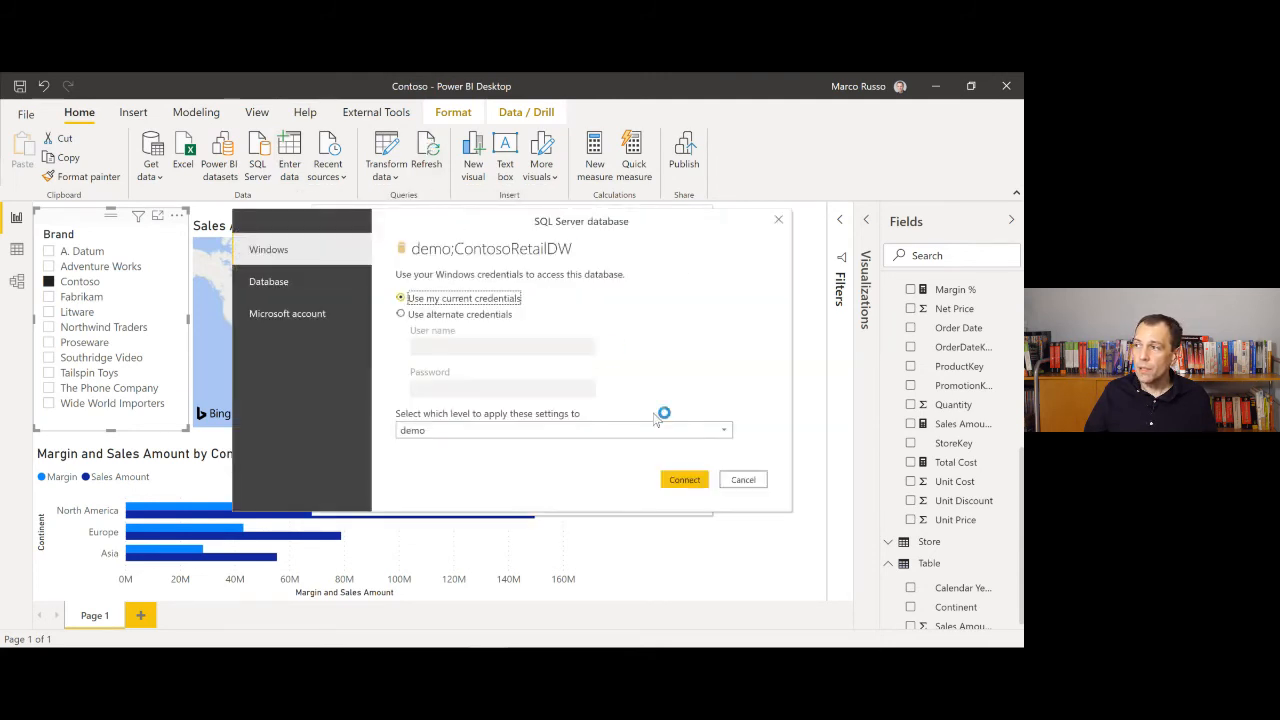
pyautogui.click(757, 482)
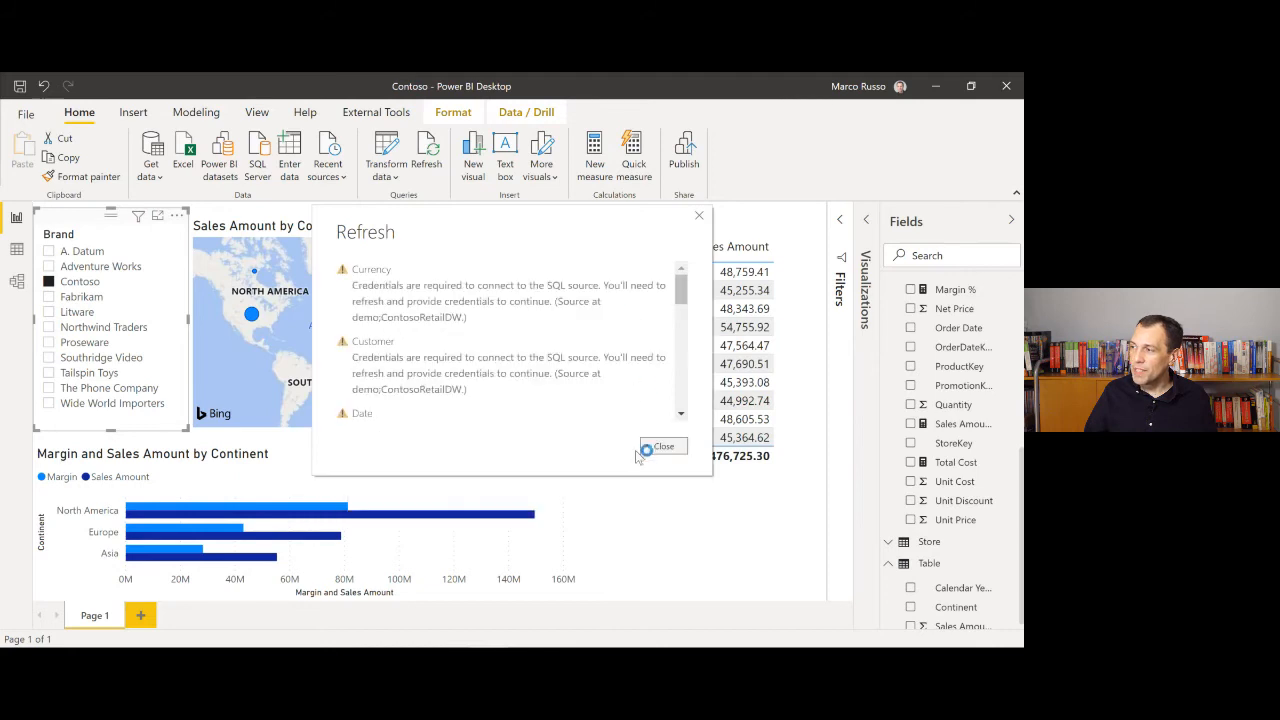
pyautogui.click(665, 450)
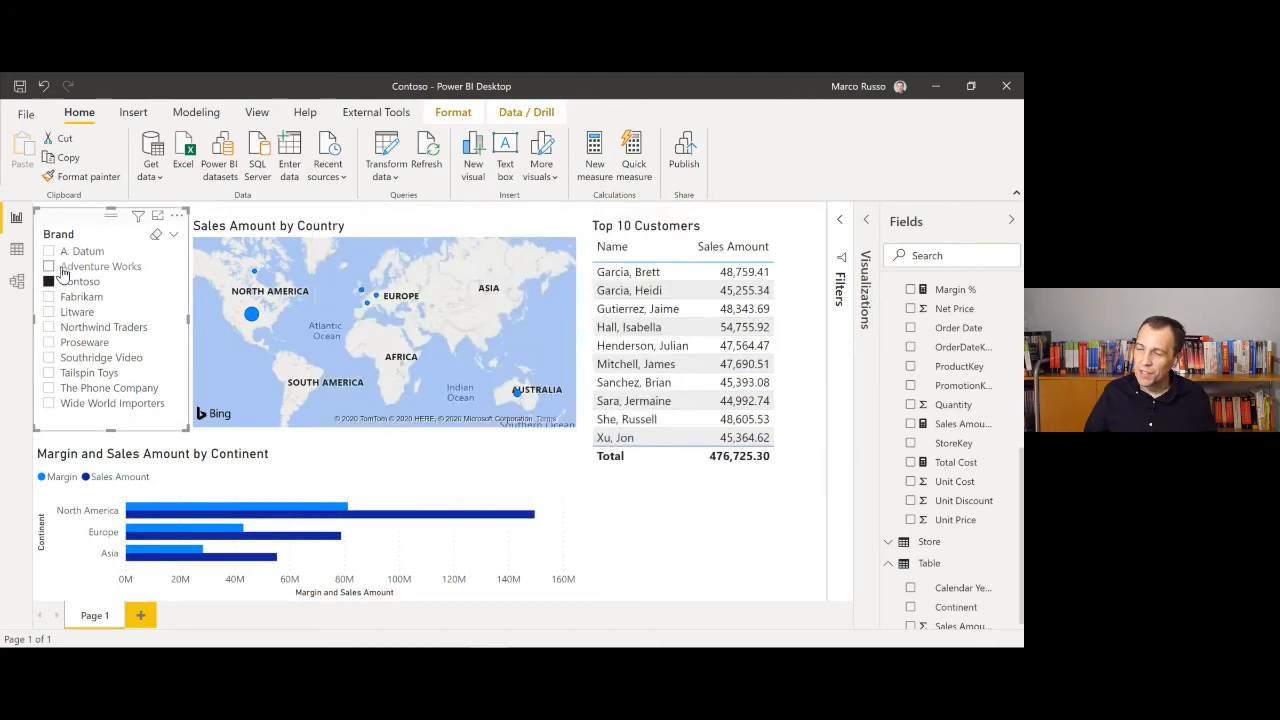
# Step: Filter the report by the brands Adventure Works, Northwind Traders and Proseware, one after another, in the Brand slicer
pyautogui.click(48, 327)
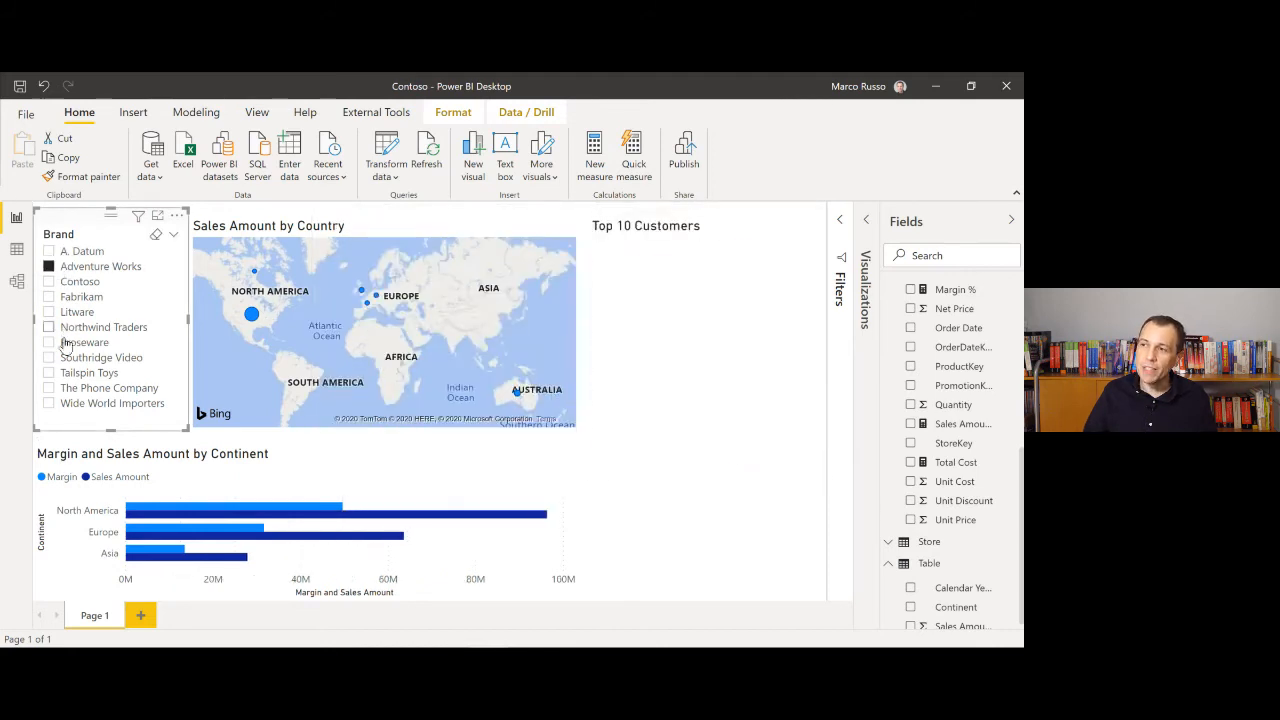
pyautogui.click(47, 343)
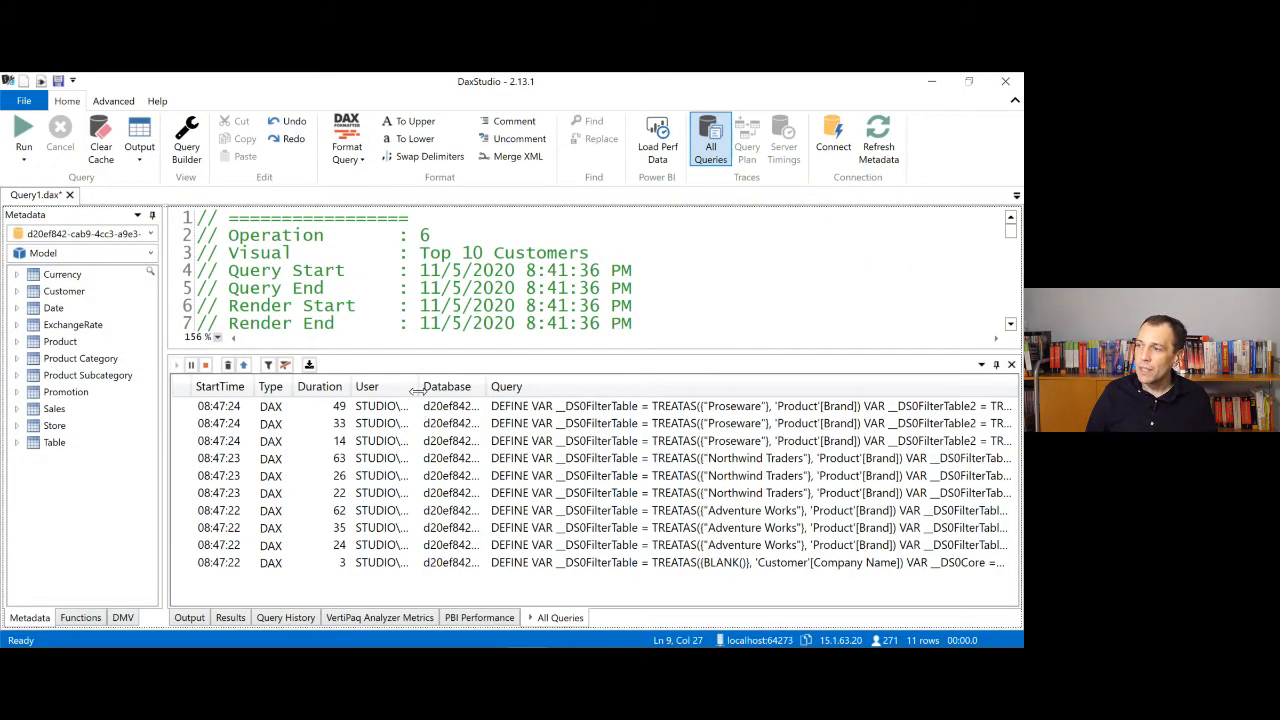
# Step: Switch to DAX Studio and examine the captured DAX queries, widening the trace's User column
pyautogui.moveTo(417, 391); pyautogui.dragTo(428, 513)
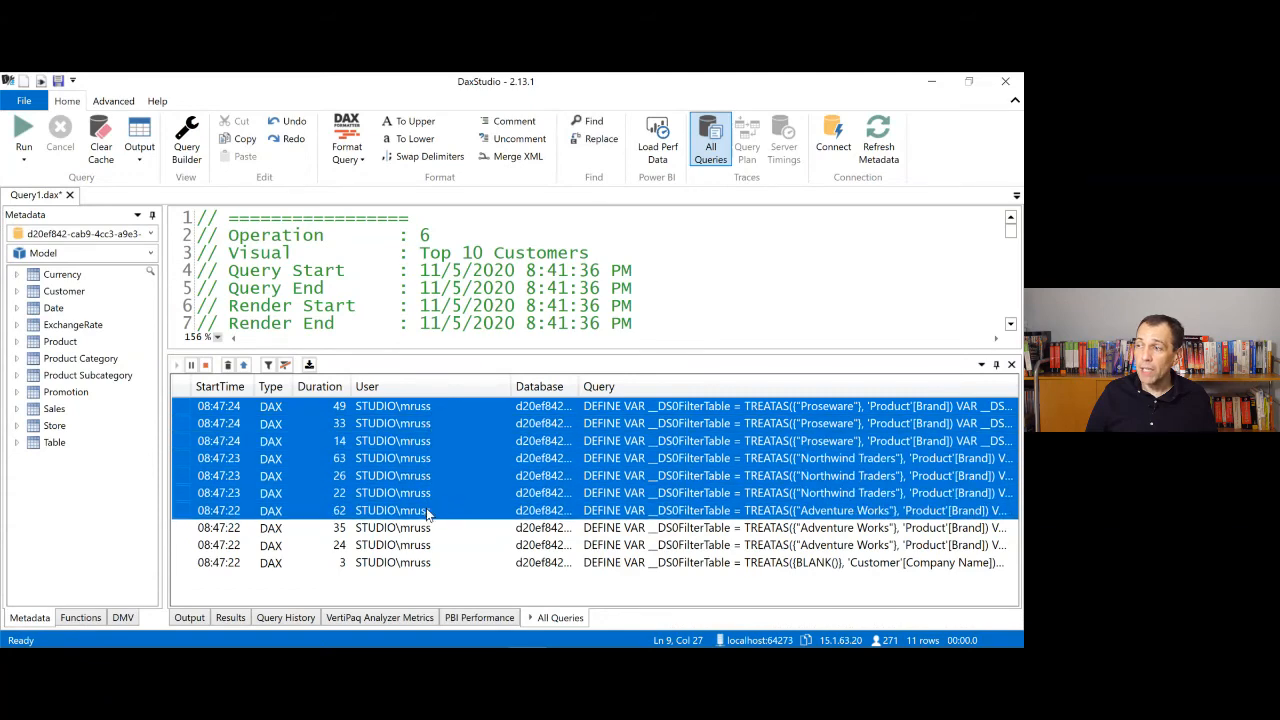
pyautogui.click(362, 425)
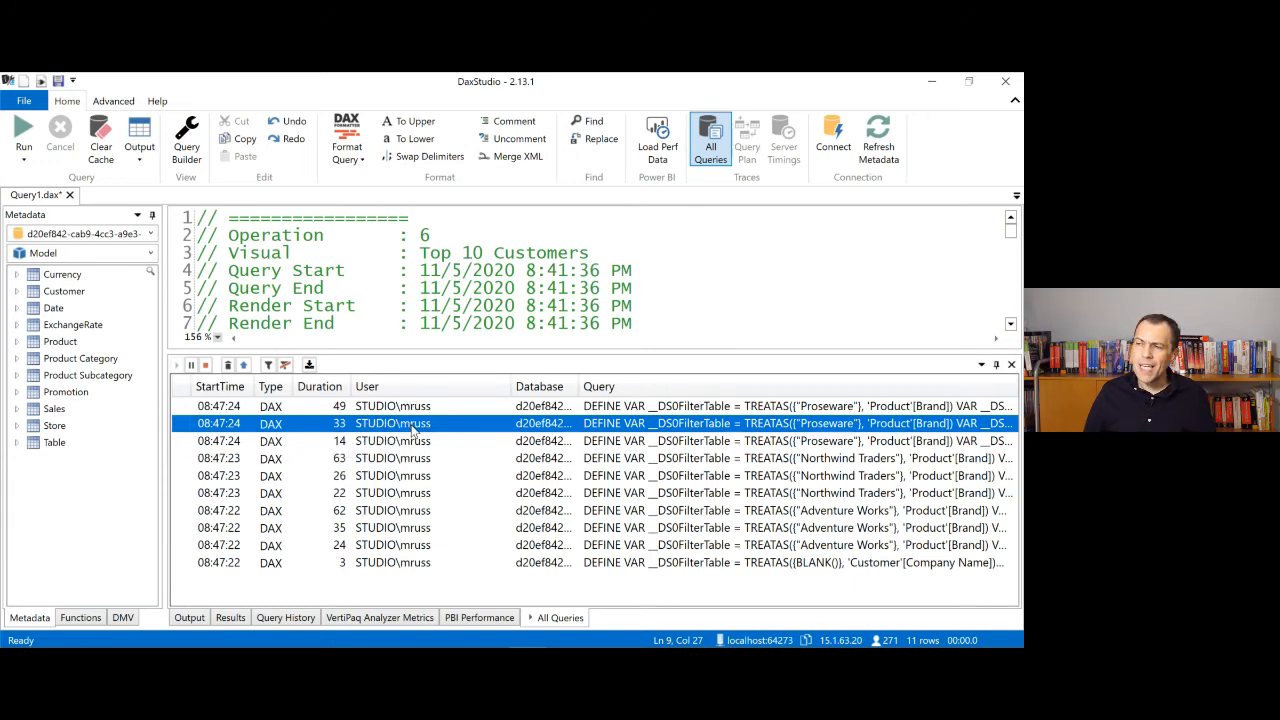
pyautogui.moveTo(418, 350); pyautogui.dragTo(420, 368)
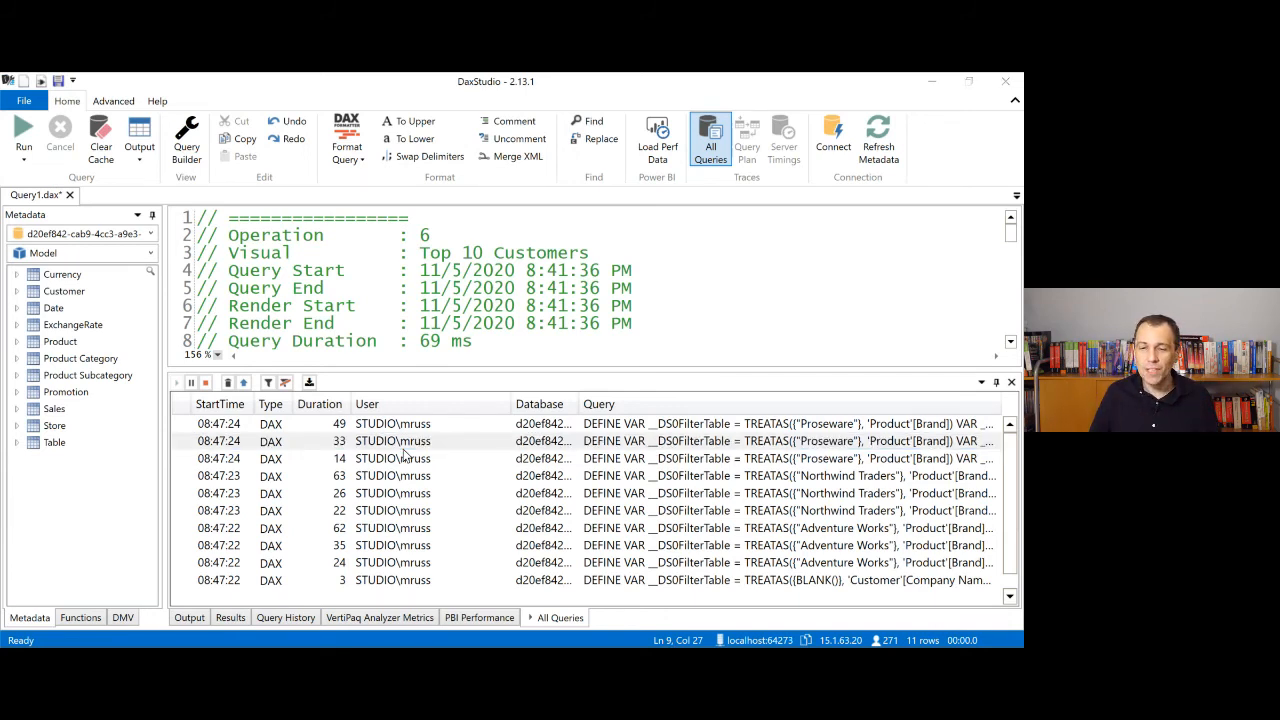
# Step: Switch to Power BI Desktop, open the model with Analyze in Excel, and maximize the new workbook
pyautogui.hotkey('alt', 'Tab')
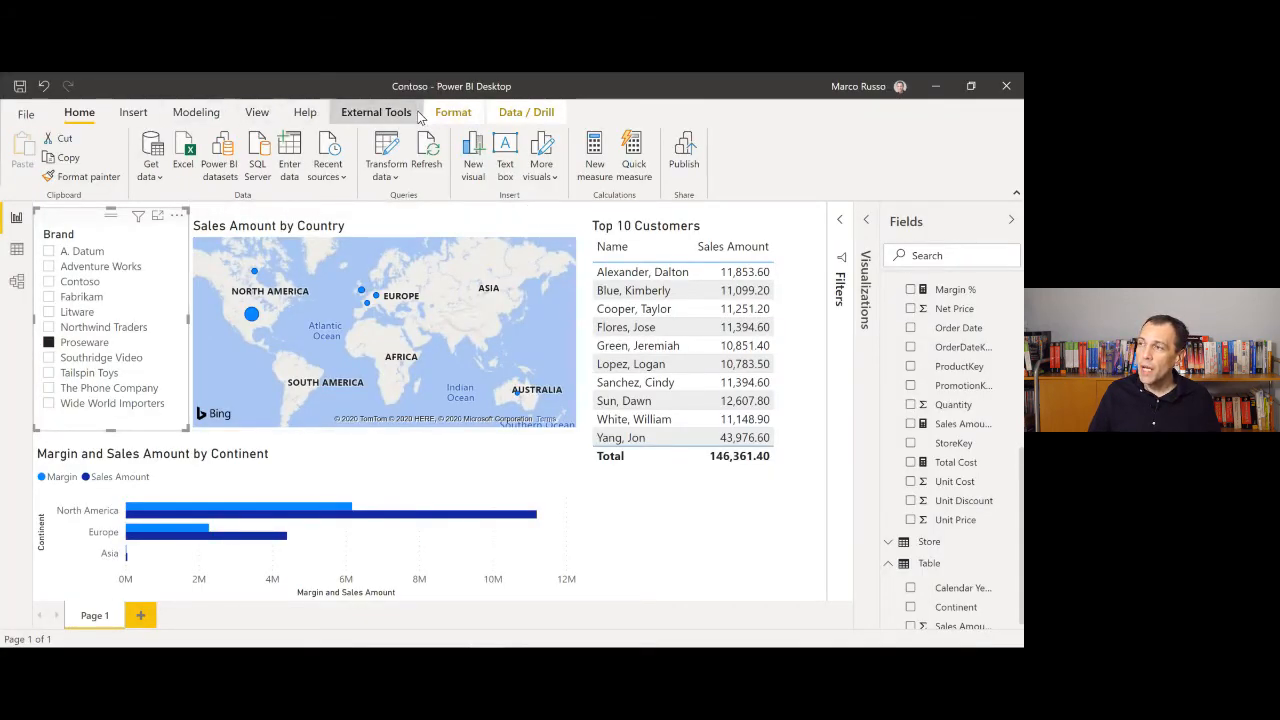
pyautogui.click(376, 112)
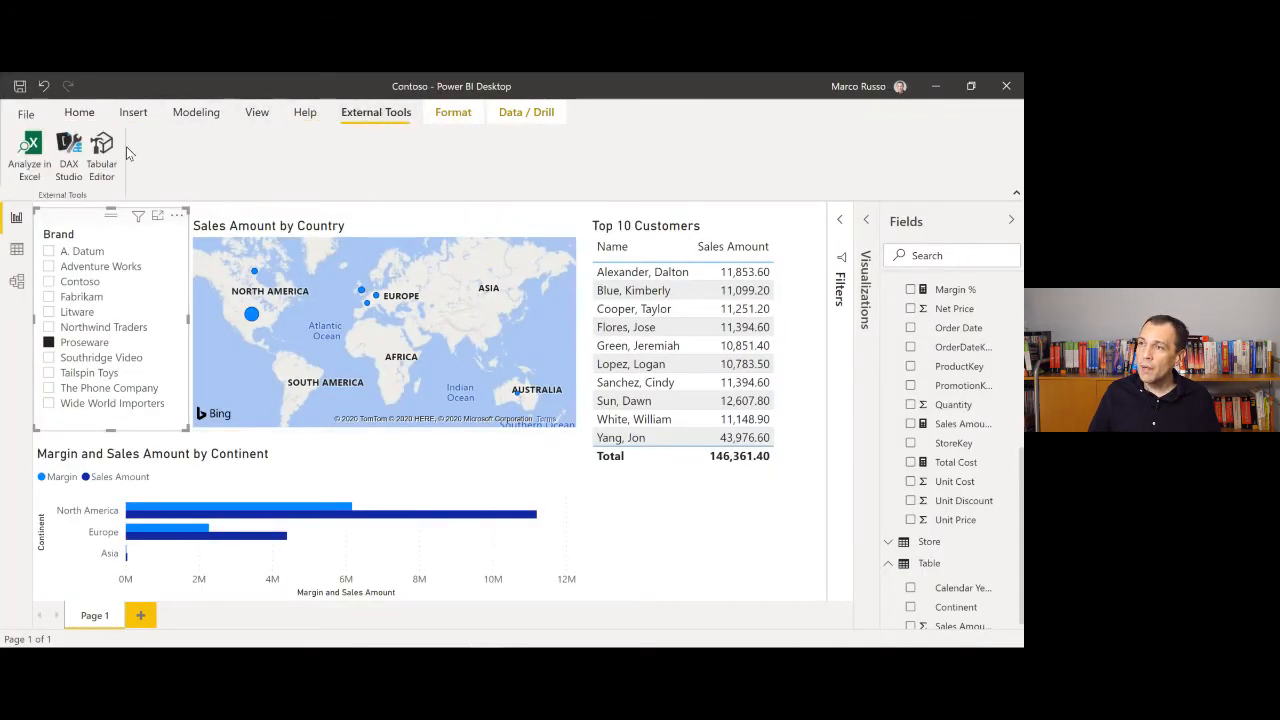
pyautogui.click(35, 150)
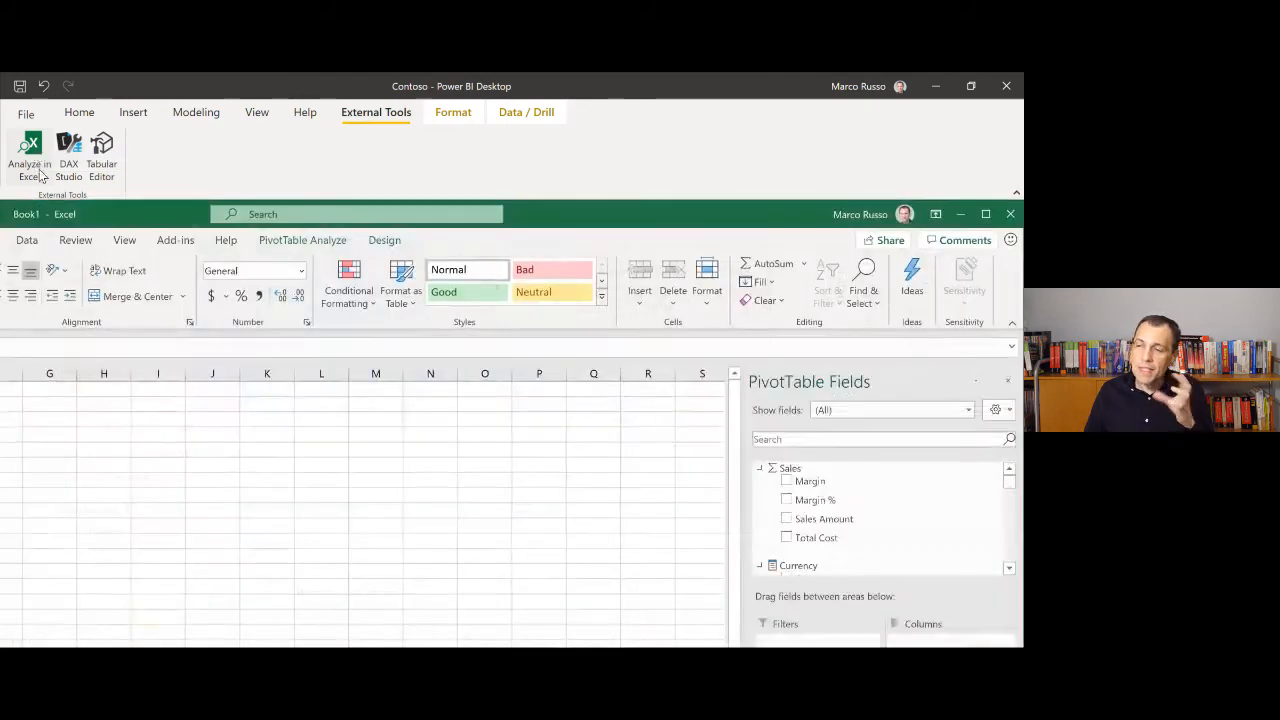
pyautogui.doubleClick(548, 215)
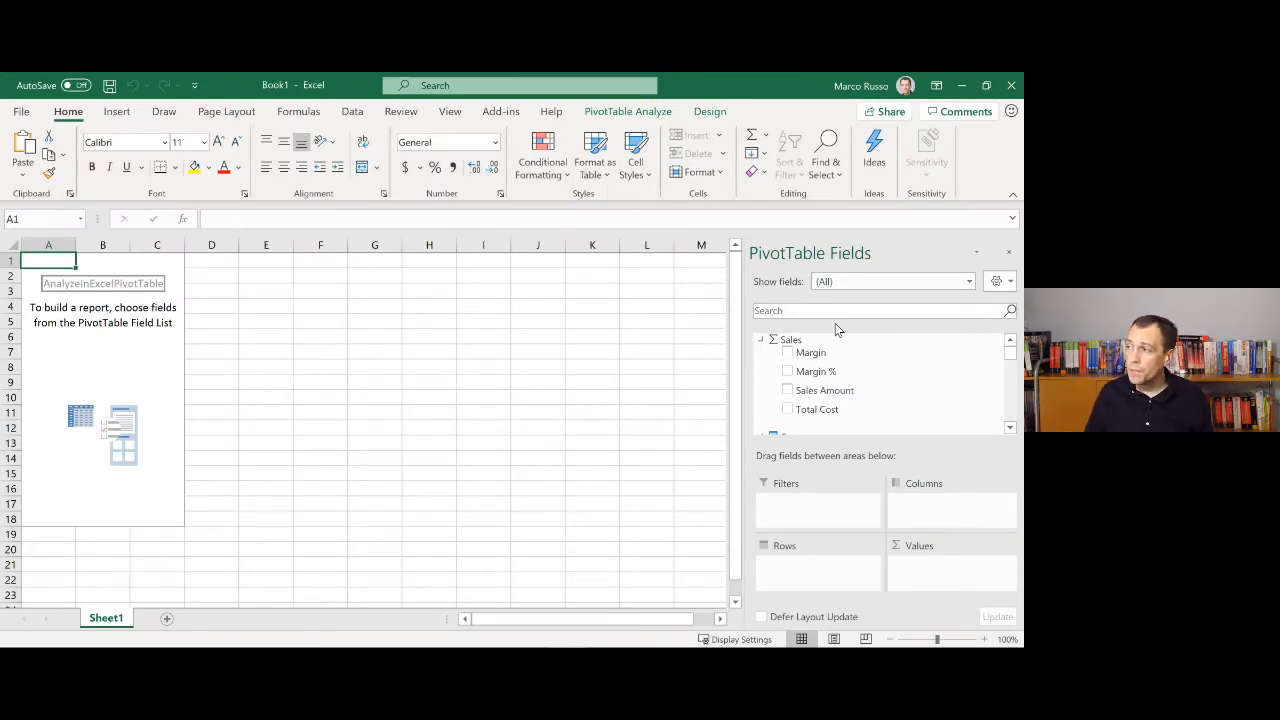
# Step: Add the Margin, Margin % and Sales Amount measures to the PivotTable, with the customer City on rows
pyautogui.click(787, 353)
pyautogui.click(787, 371)
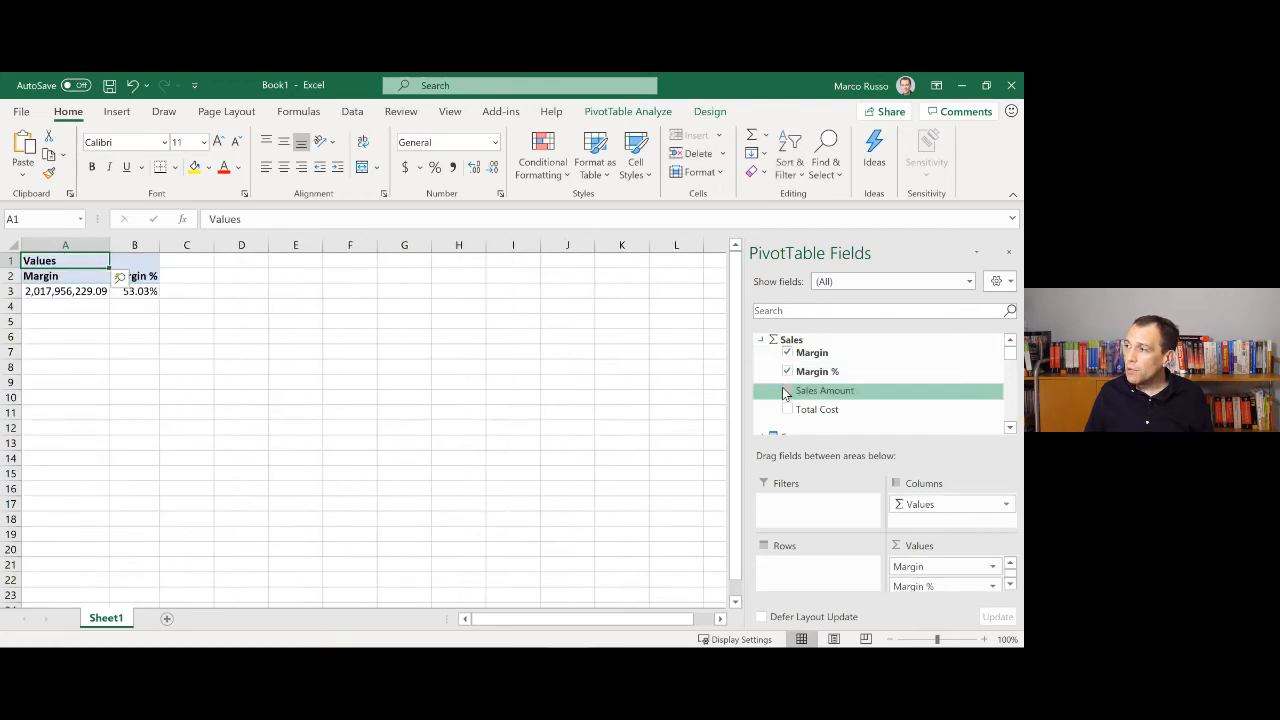
pyautogui.click(787, 391)
pyautogui.scroll(-2, 947, 381)
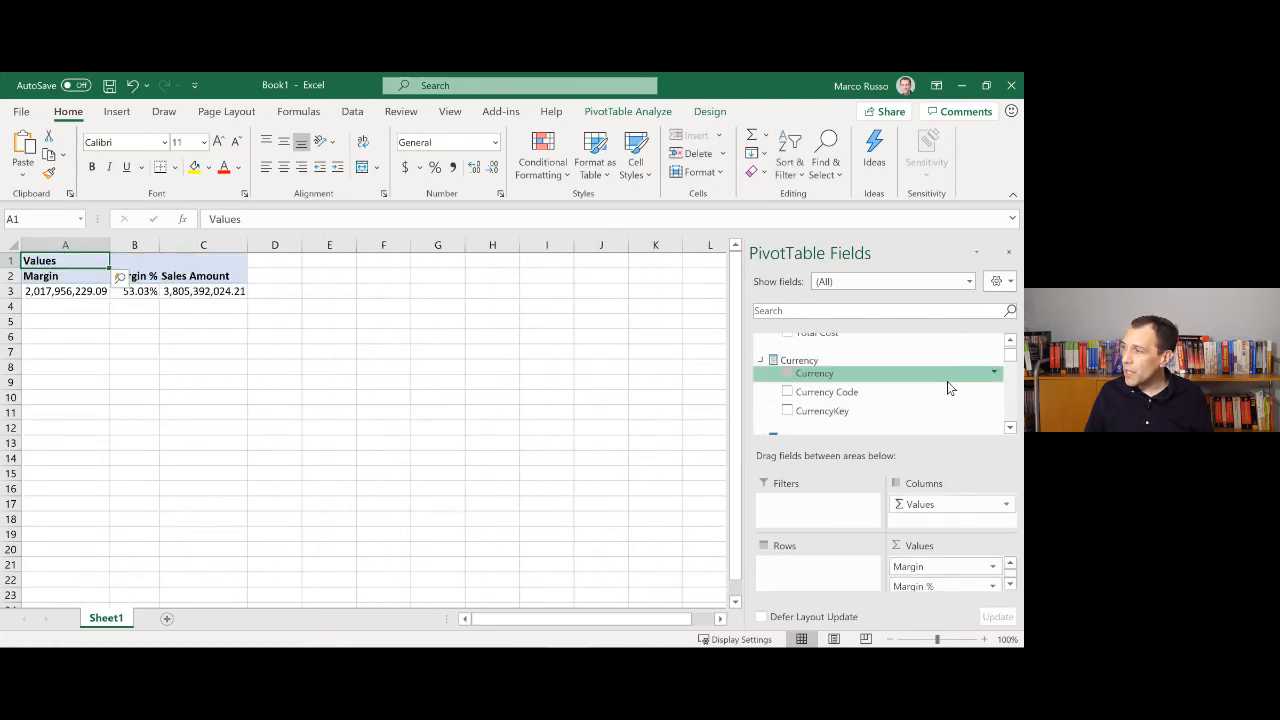
pyautogui.scroll(-3, 947, 381)
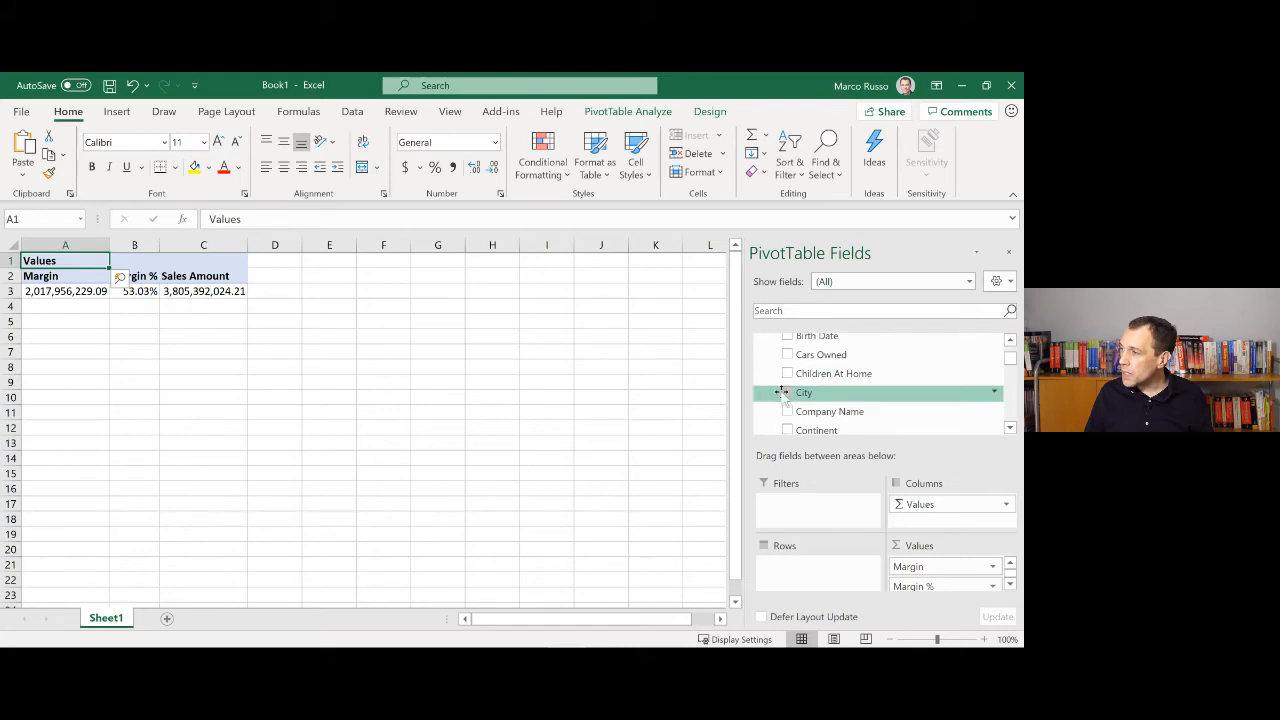
pyautogui.click(787, 392)
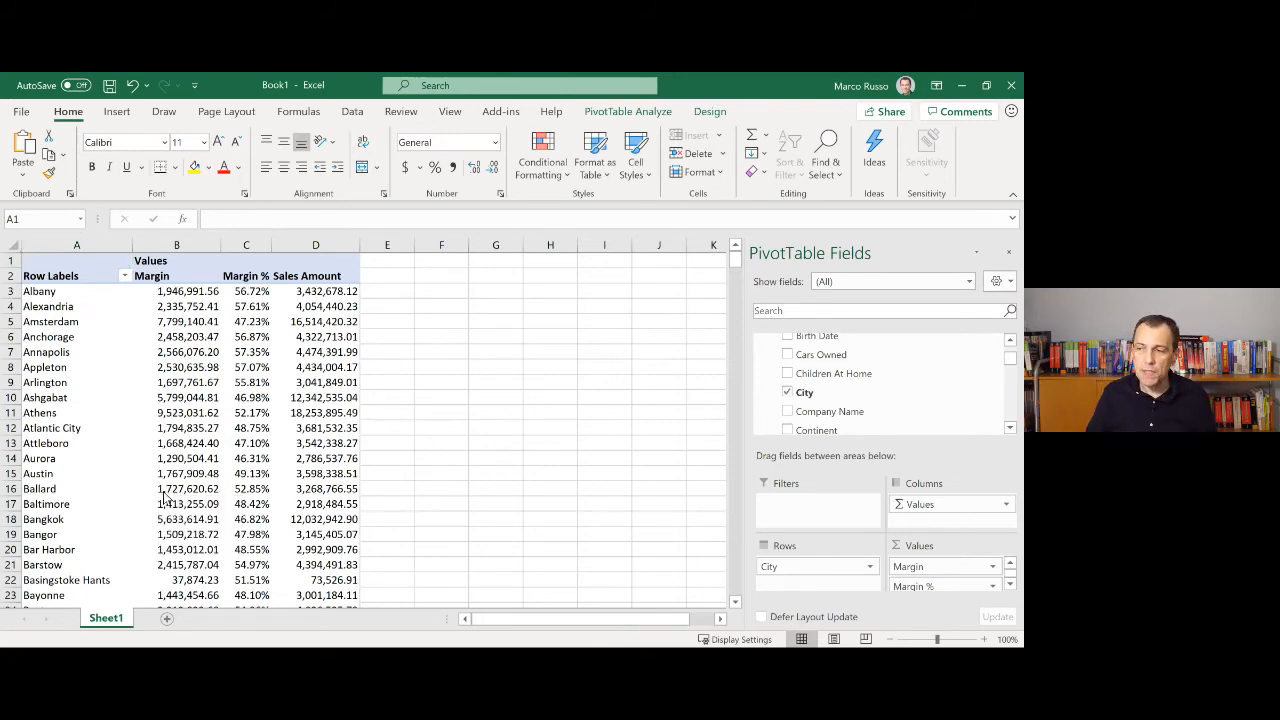
# Step: Switch to DAX Studio and examine the MDX and DMX queries that the trace captured from Excel
pyautogui.click(456, 527)
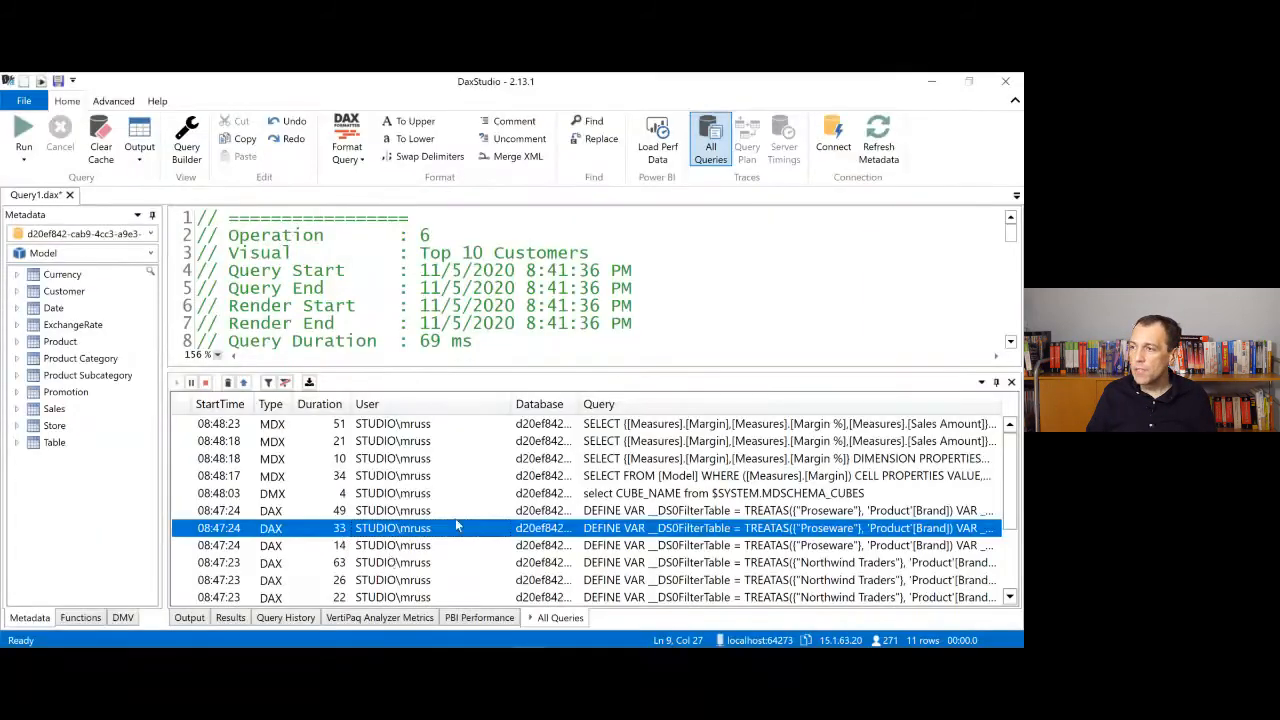
pyautogui.click(280, 494)
pyautogui.click(281, 477)
pyautogui.click(281, 460)
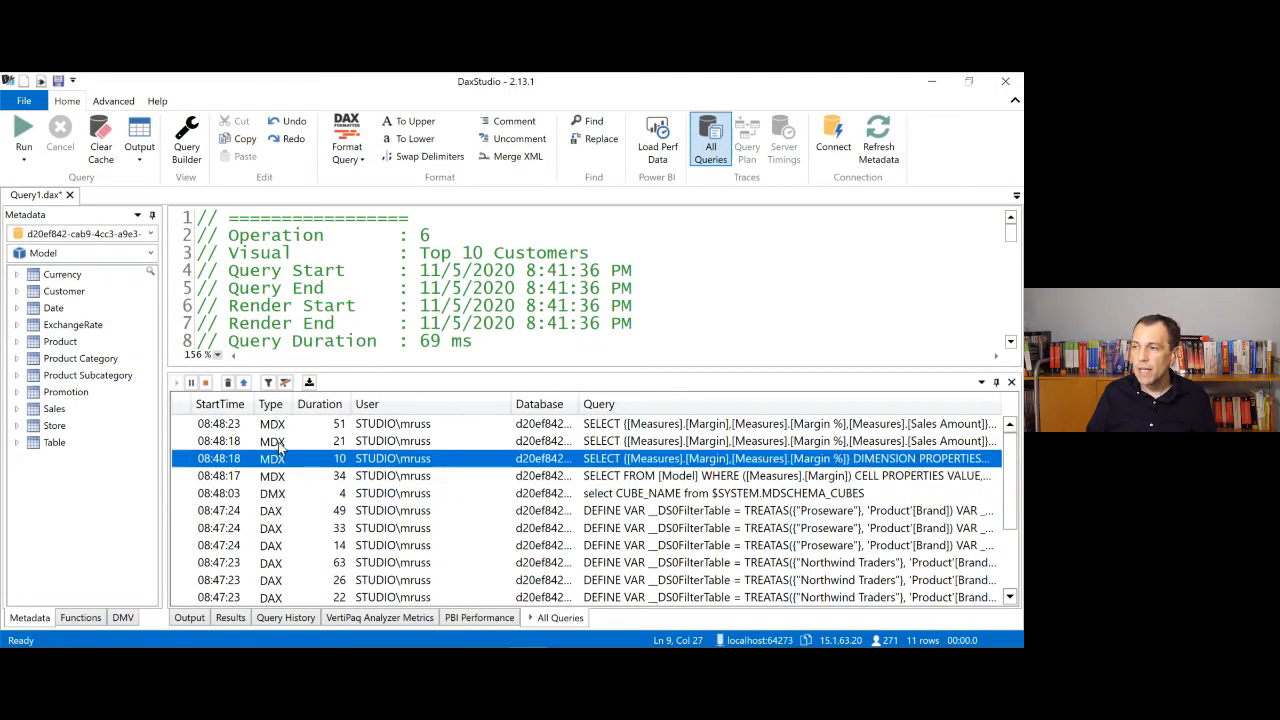
pyautogui.click(281, 441)
pyautogui.click(281, 424)
# Step: Replace the Top 10 Customers query in the editor with the most recent captured MDX query
pyautogui.click(325, 307)
pyautogui.hotkey('ctrl', 'a')
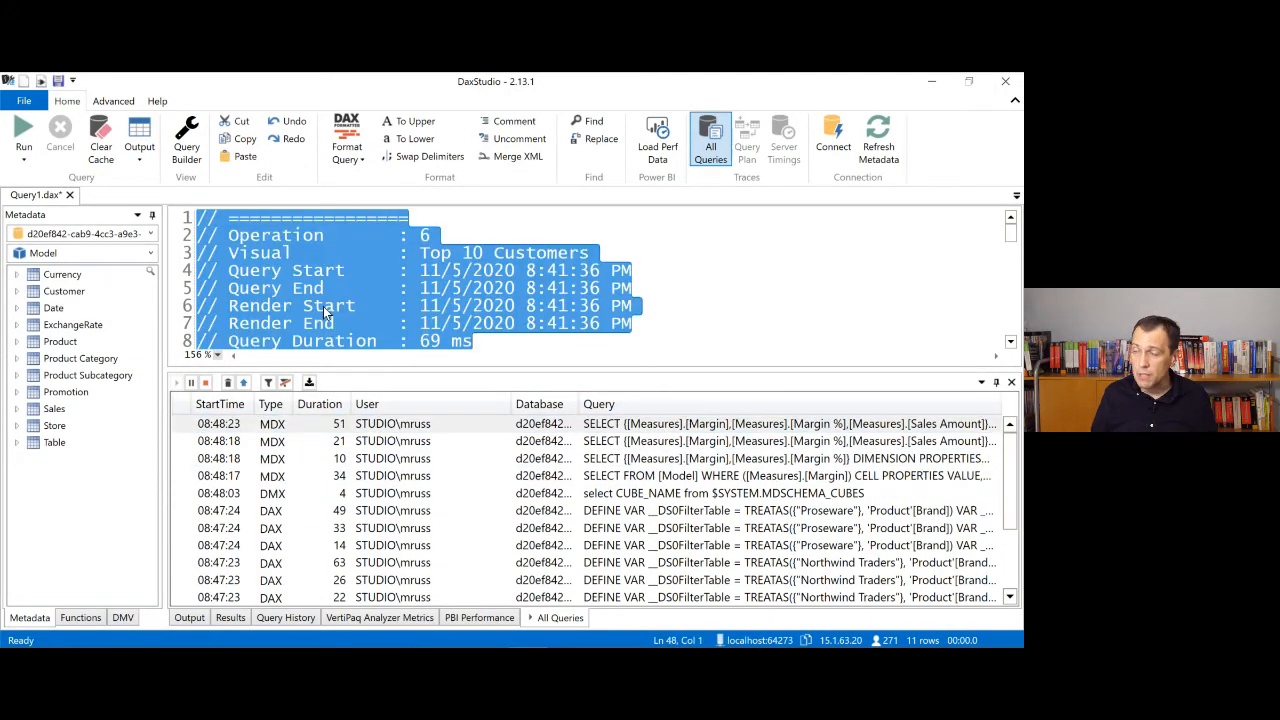
pyautogui.press('Delete')
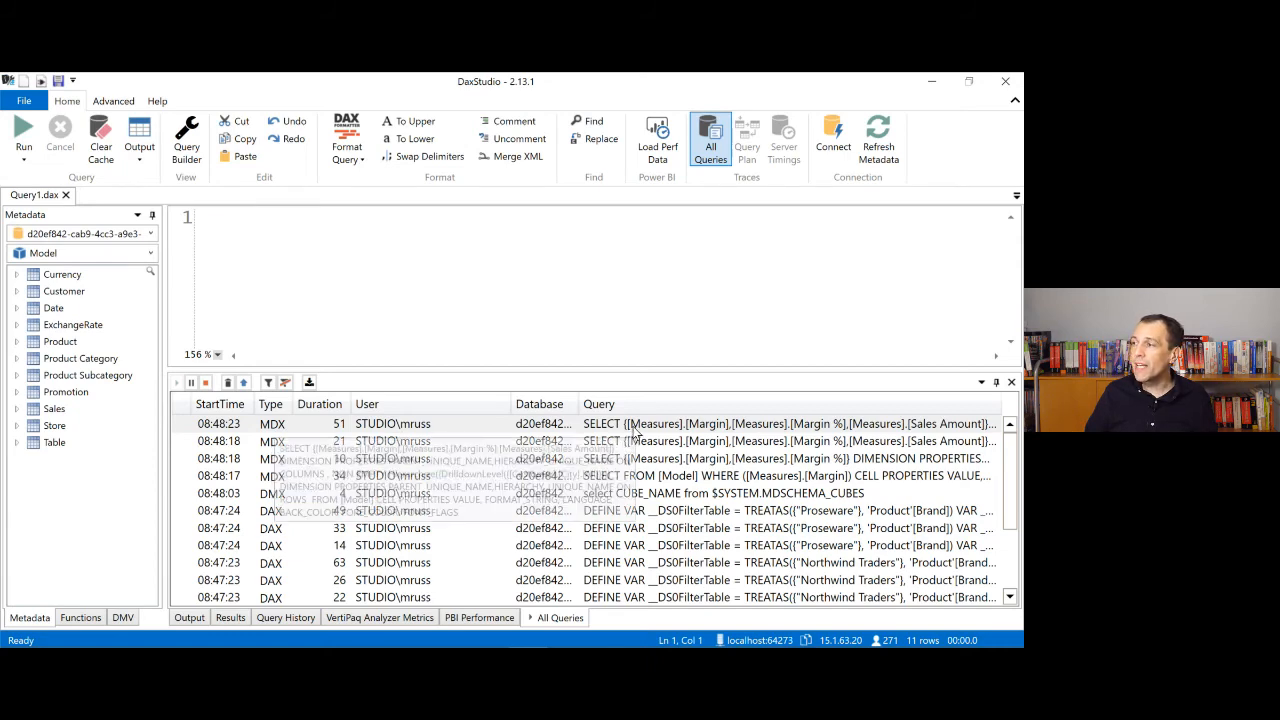
pyautogui.doubleClick(285, 424)
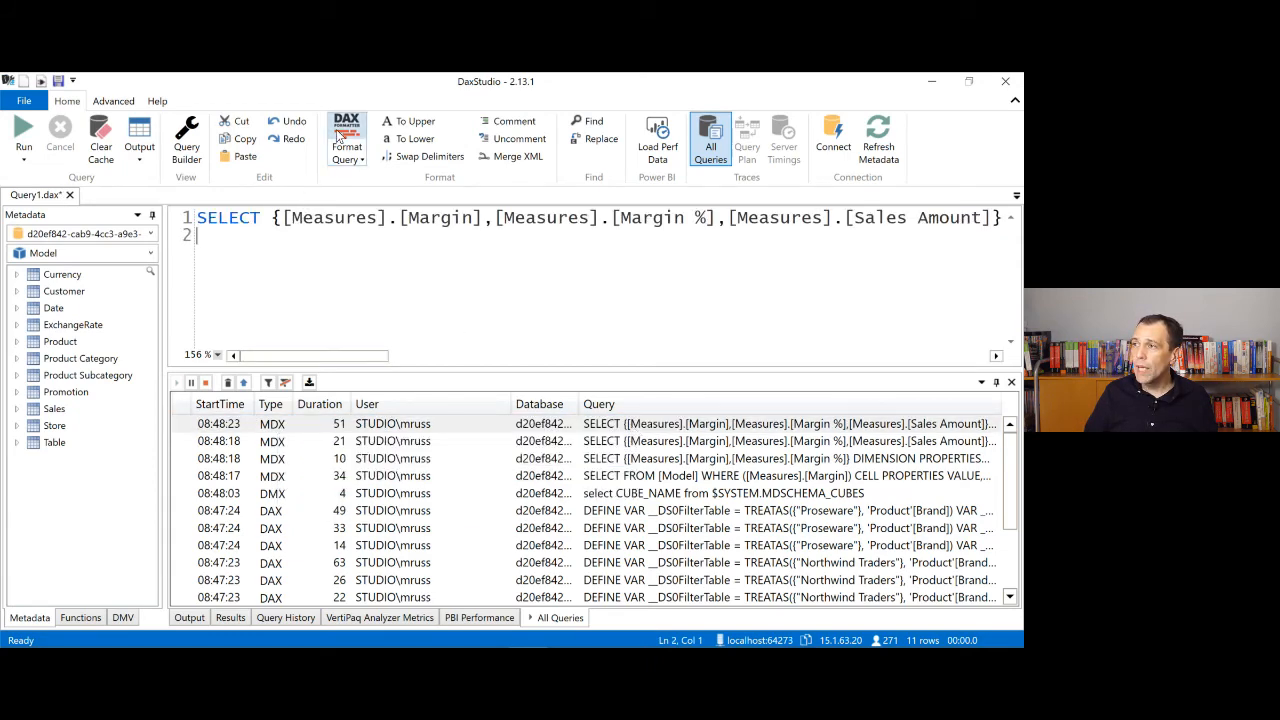
# Step: Format and run the MDX query, and show its result rows in an enlarged results area
pyautogui.click(22, 130)
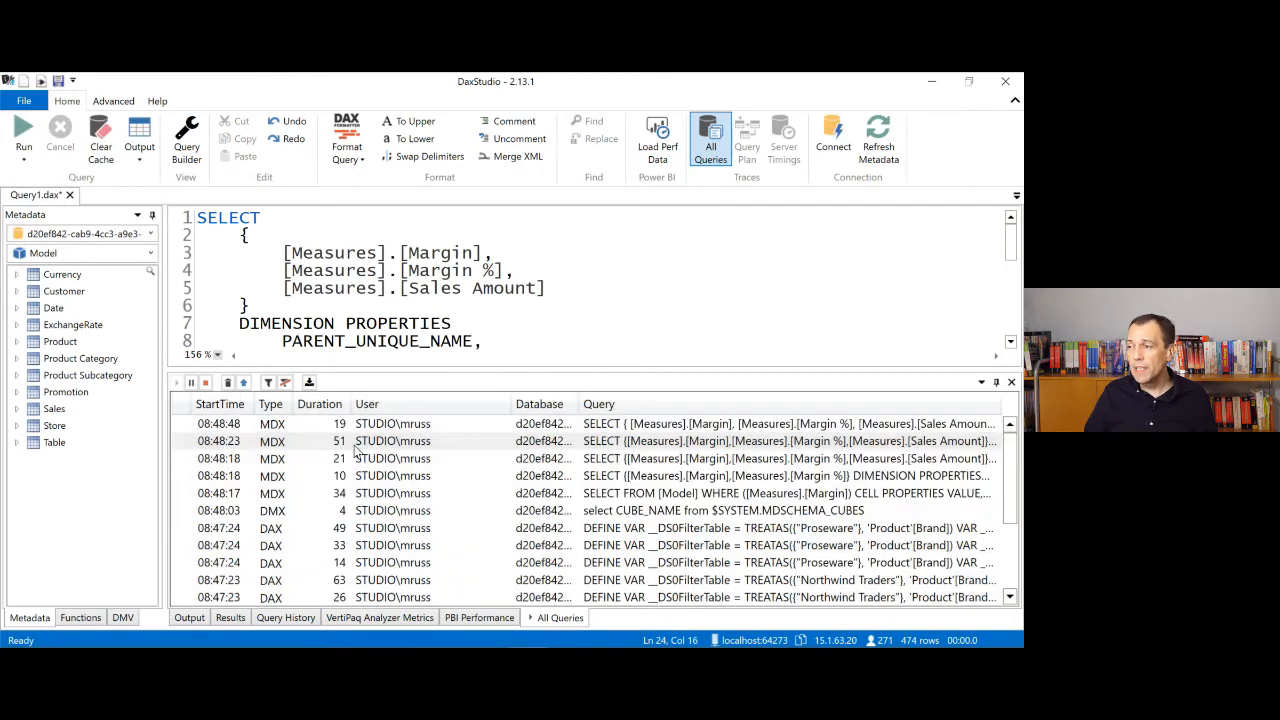
pyautogui.click(230, 617)
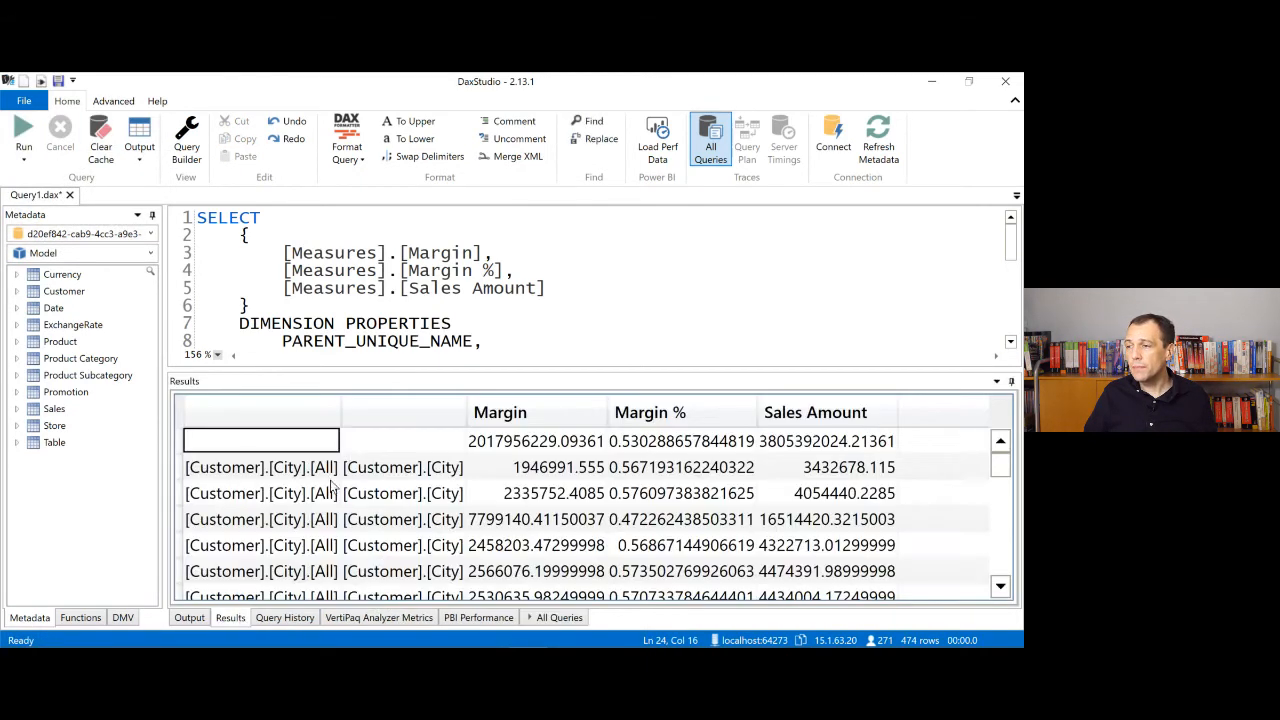
pyautogui.click(492, 347)
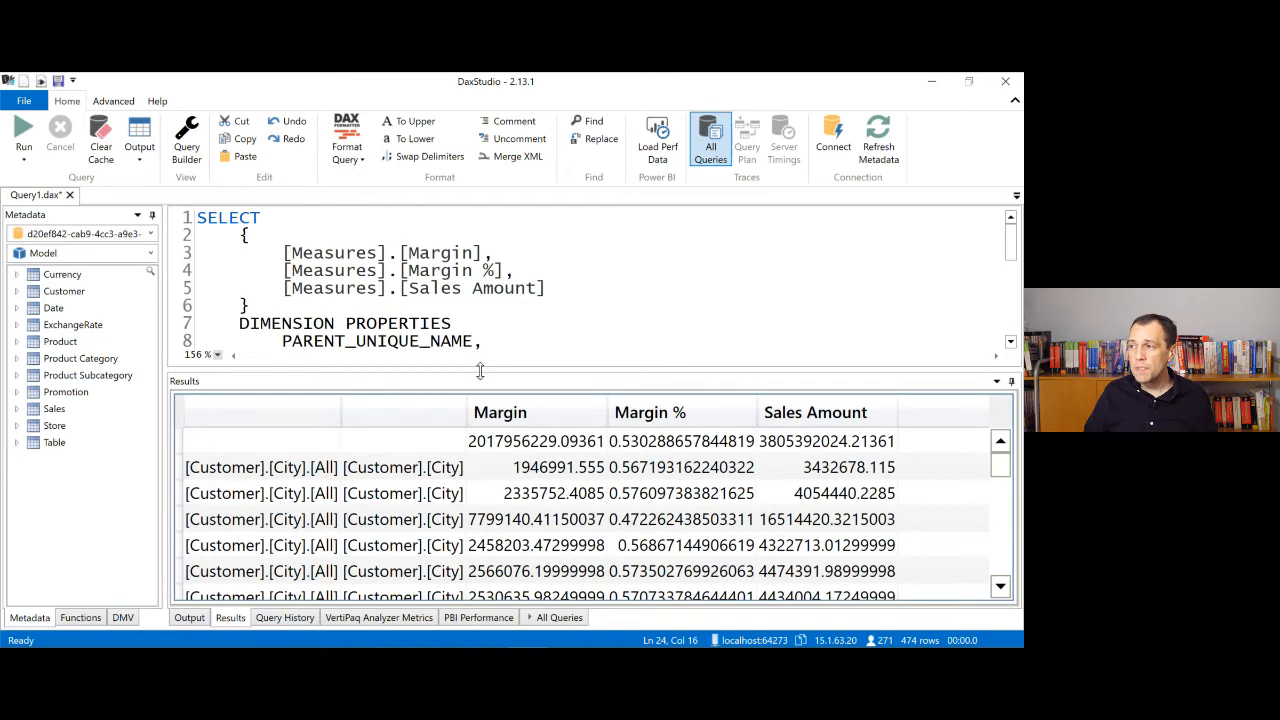
pyautogui.moveTo(480, 370); pyautogui.dragTo(482, 327)
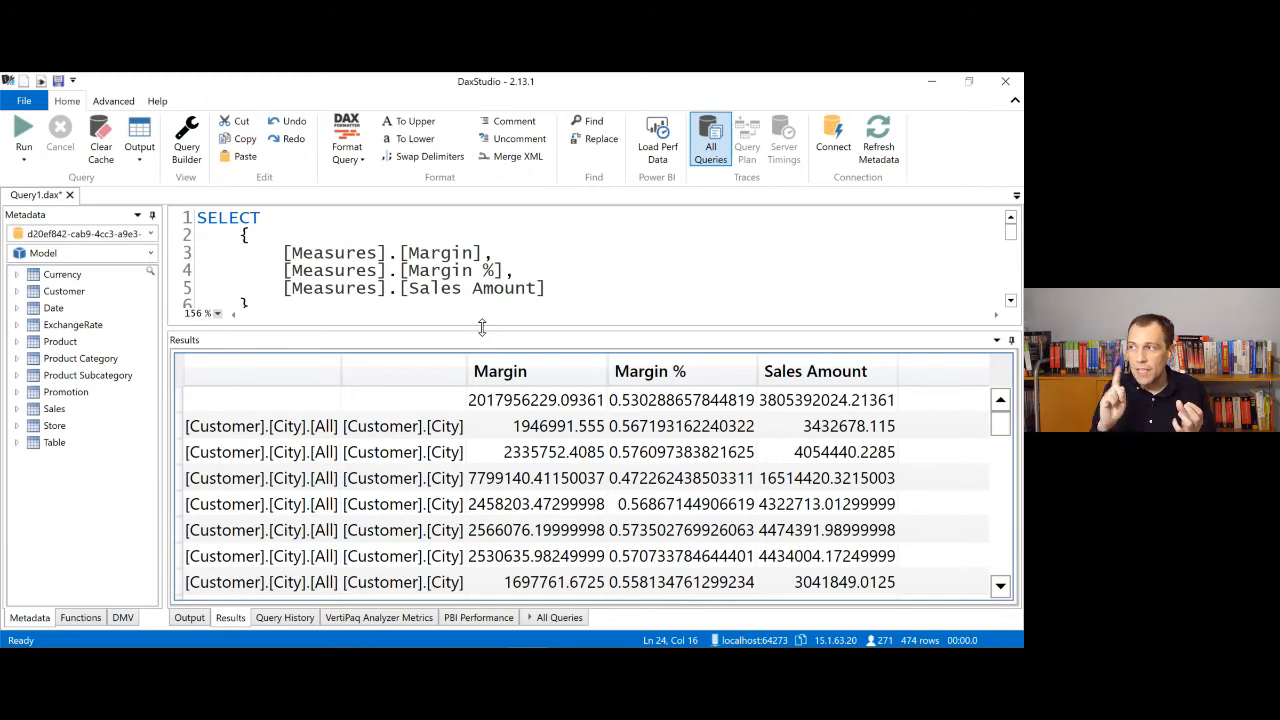
# Step: Stop the All Queries trace and start the Query Plan and Server Timings traces
pyautogui.click(710, 140)
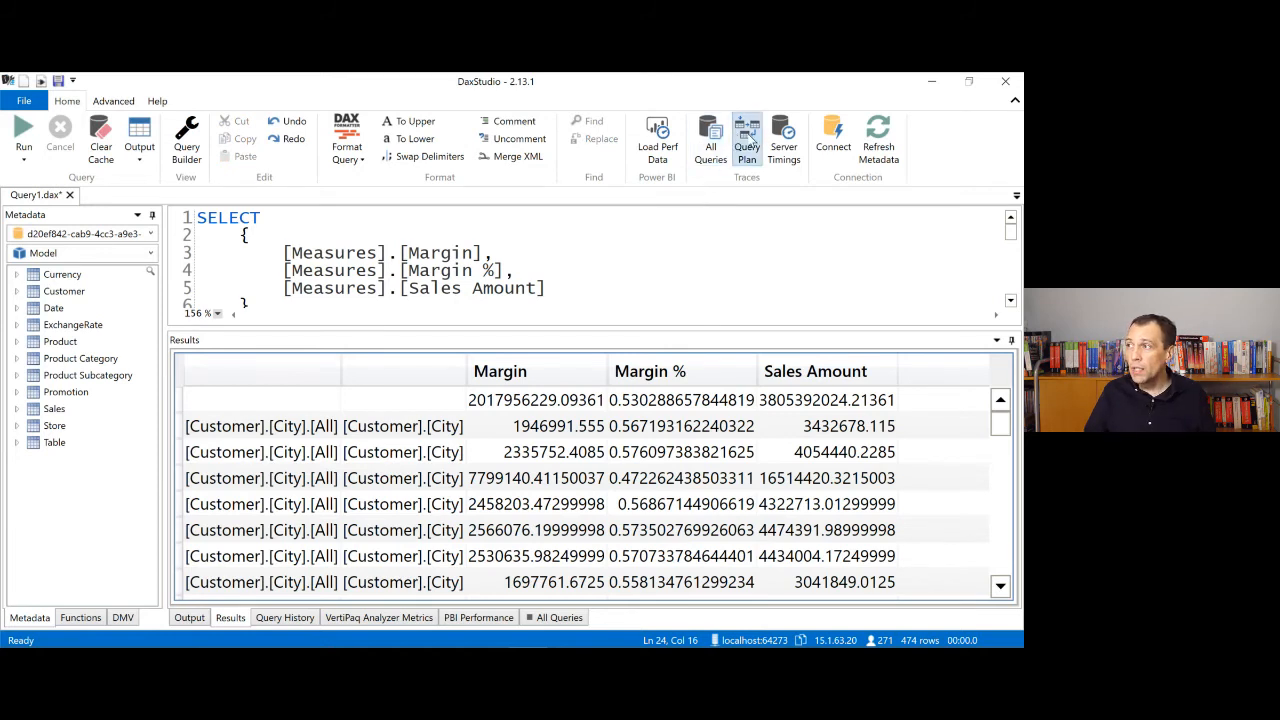
pyautogui.click(748, 141)
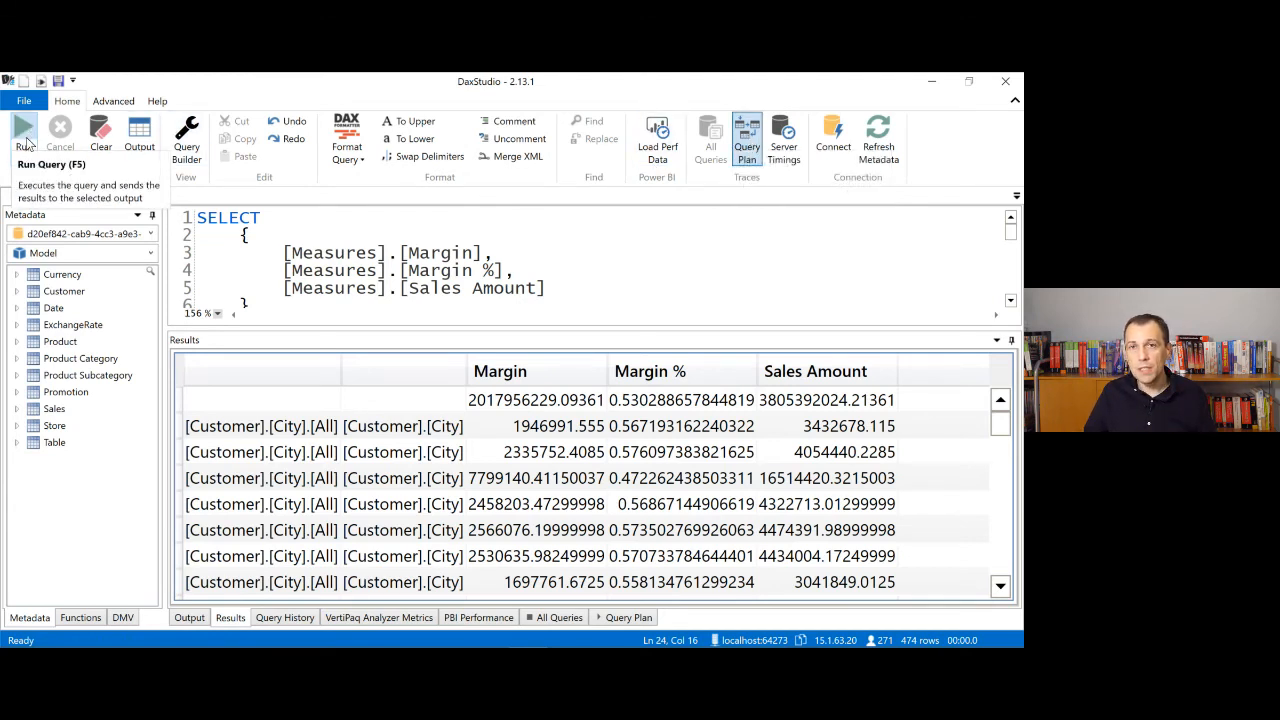
pyautogui.click(777, 139)
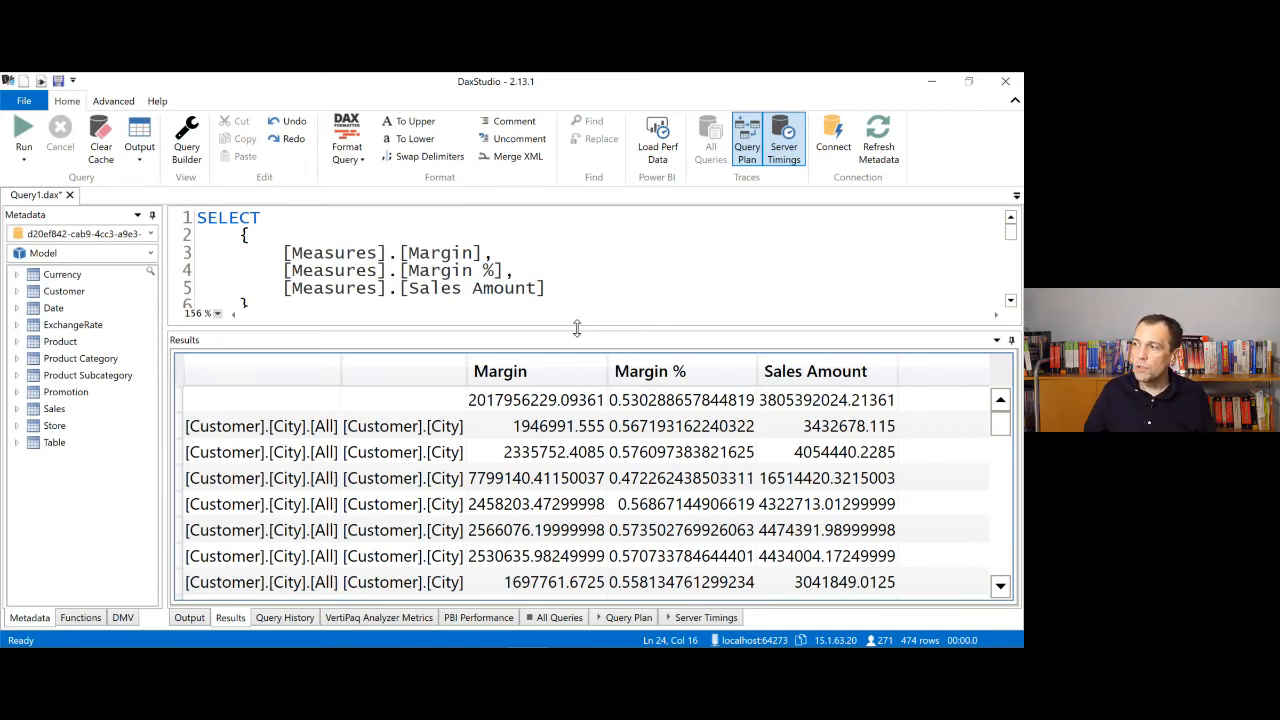
# Step: Run the MDX query, show the Query Plan in an enlarged area, and run the query again
pyautogui.click(20, 136)
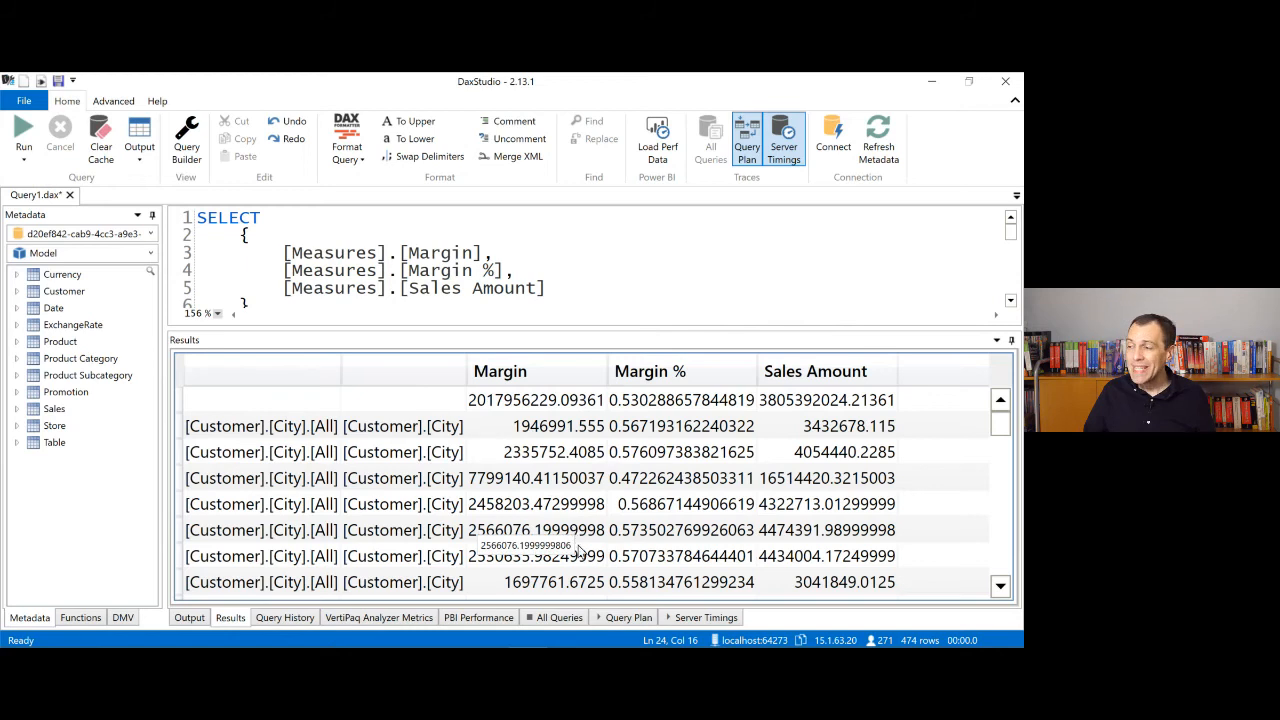
pyautogui.click(628, 617)
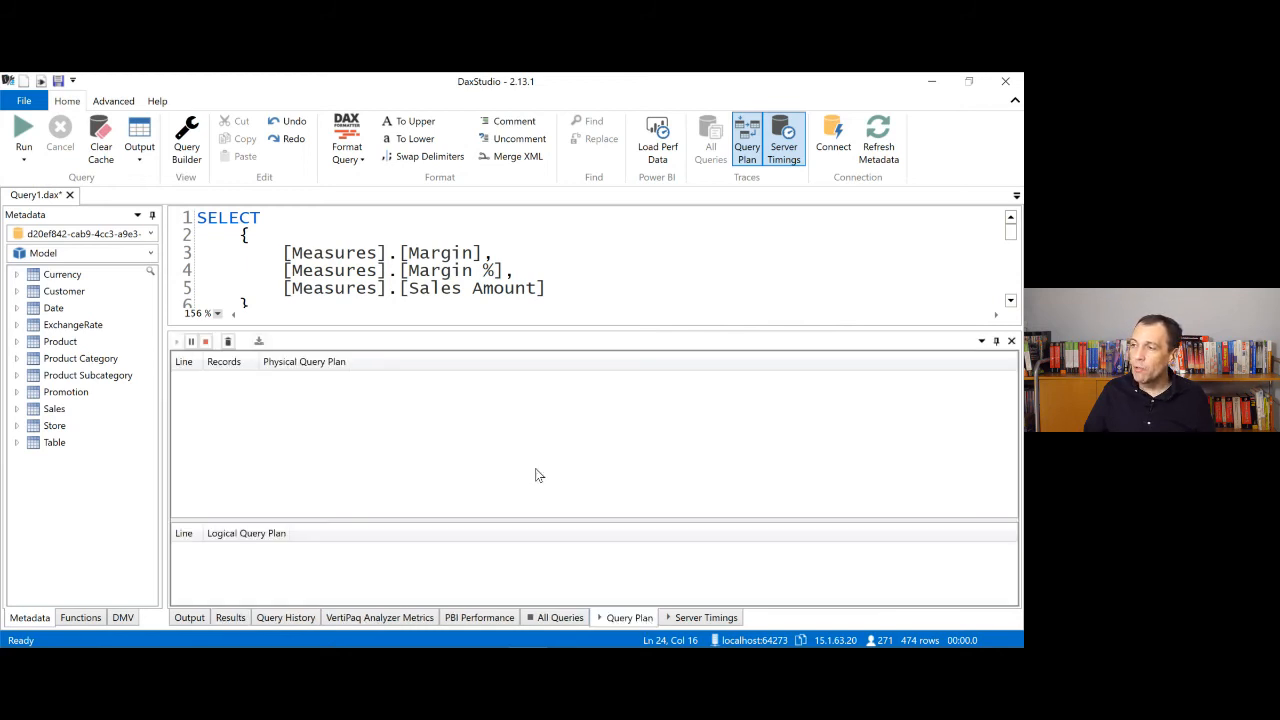
pyautogui.moveTo(490, 327); pyautogui.dragTo(489, 303)
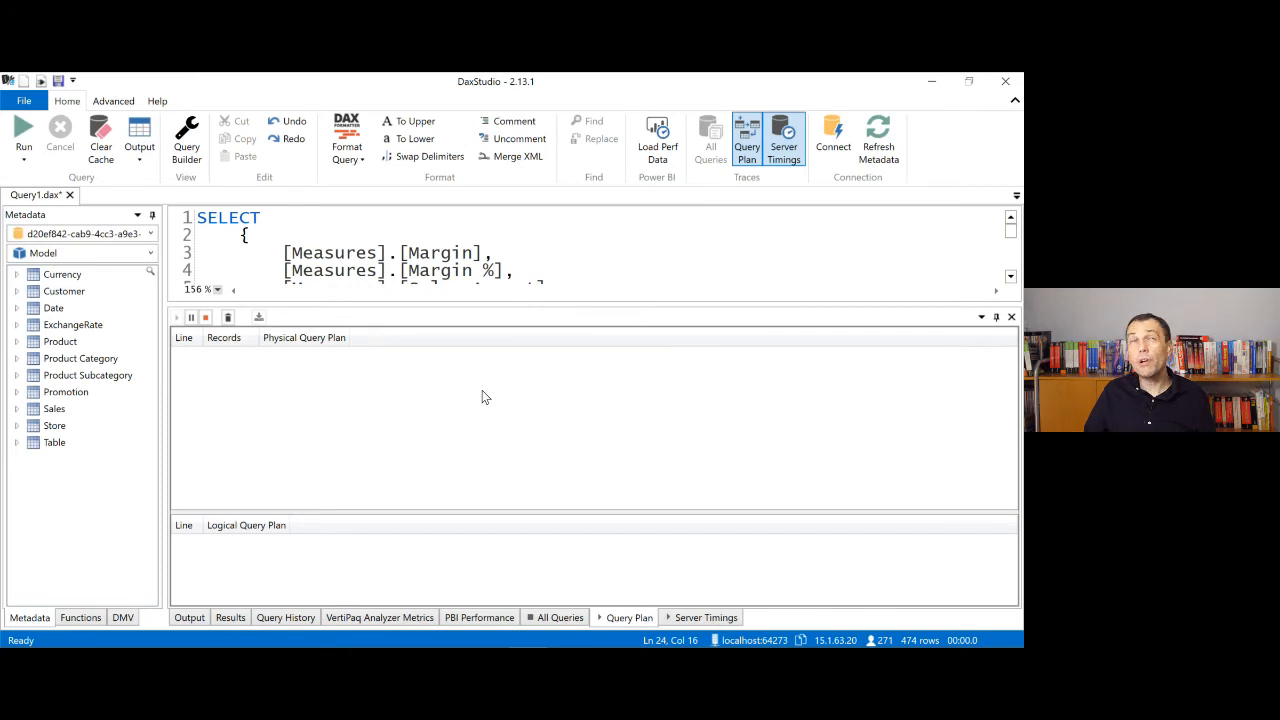
pyautogui.click(29, 160)
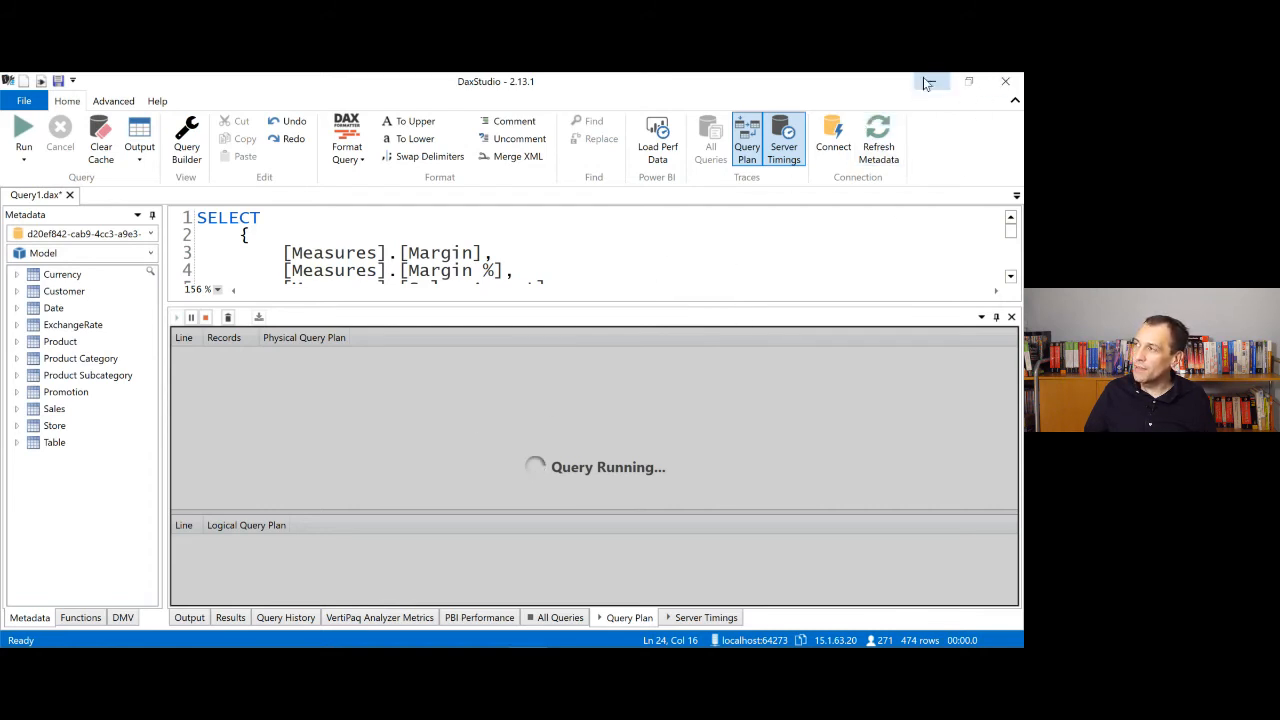
# Step: Close DAX Studio without saving the changes to Query1.dax
pyautogui.click(1011, 87)
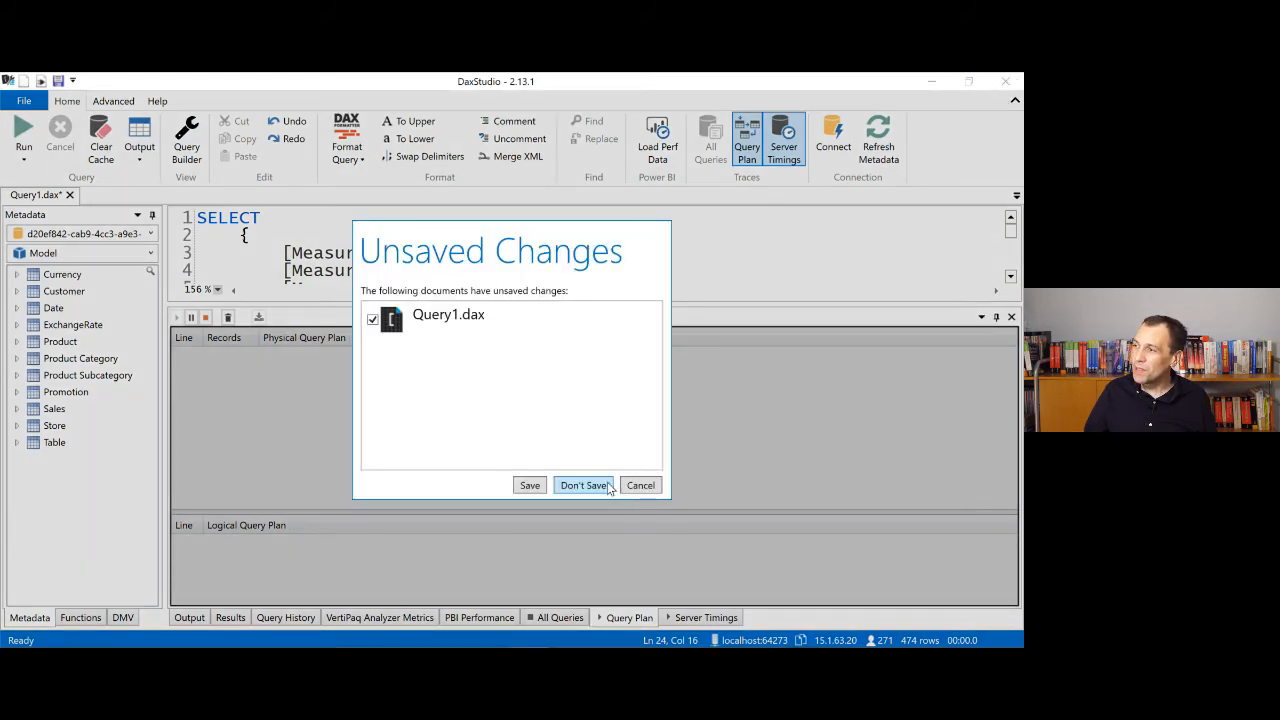
pyautogui.click(604, 488)
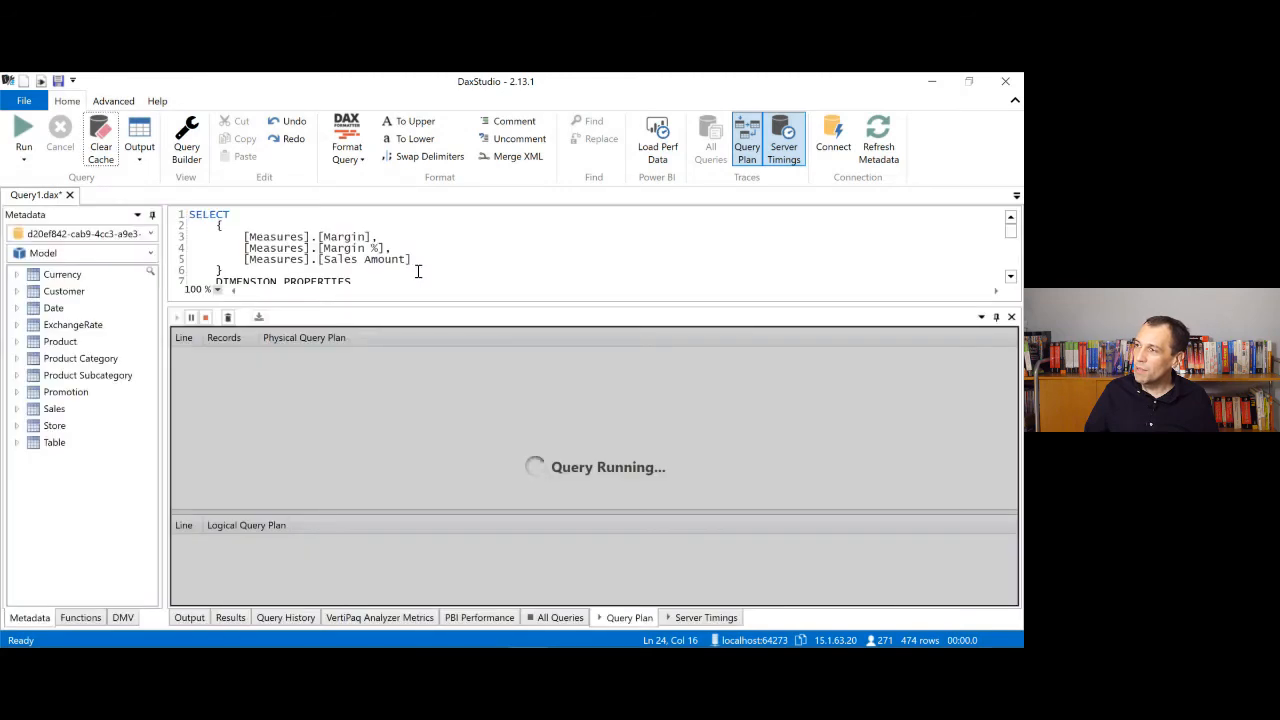
# Step: Copy the entire MDX query, close the DAX Studio window that is still running it, and minimize Excel
pyautogui.hotkey('ctrl', 'a')
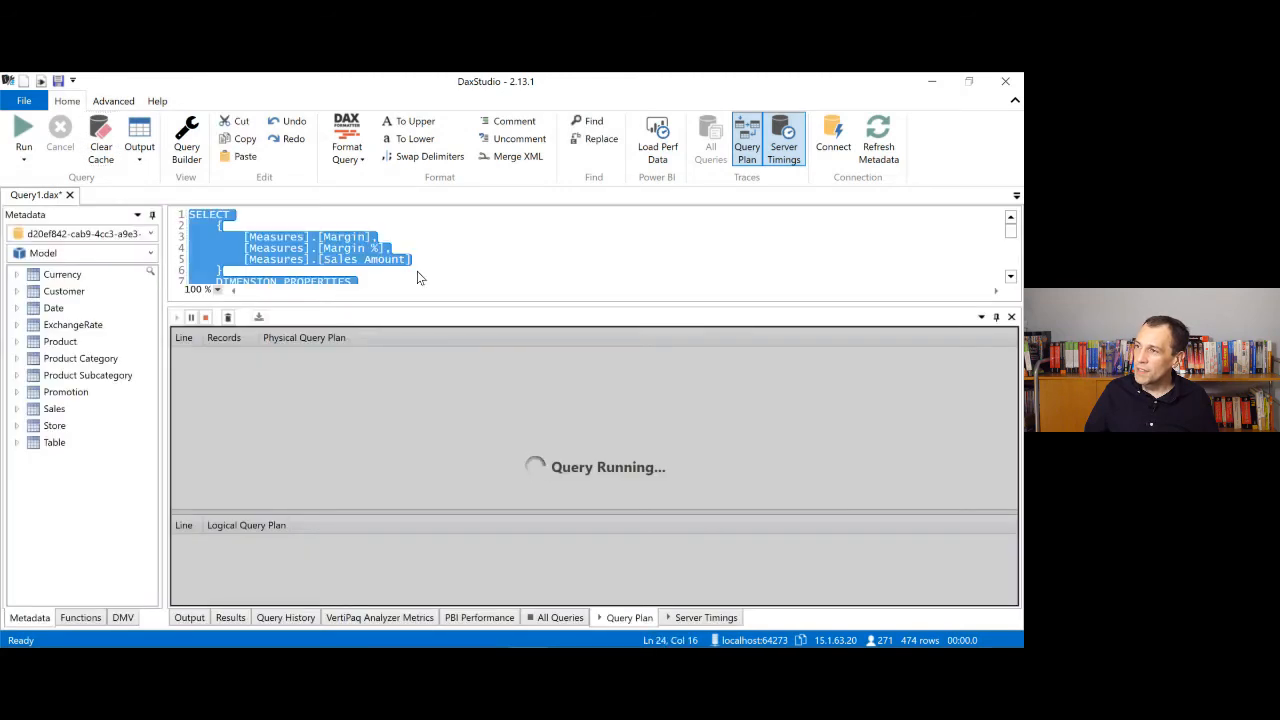
pyautogui.click(1010, 84)
pyautogui.click(604, 489)
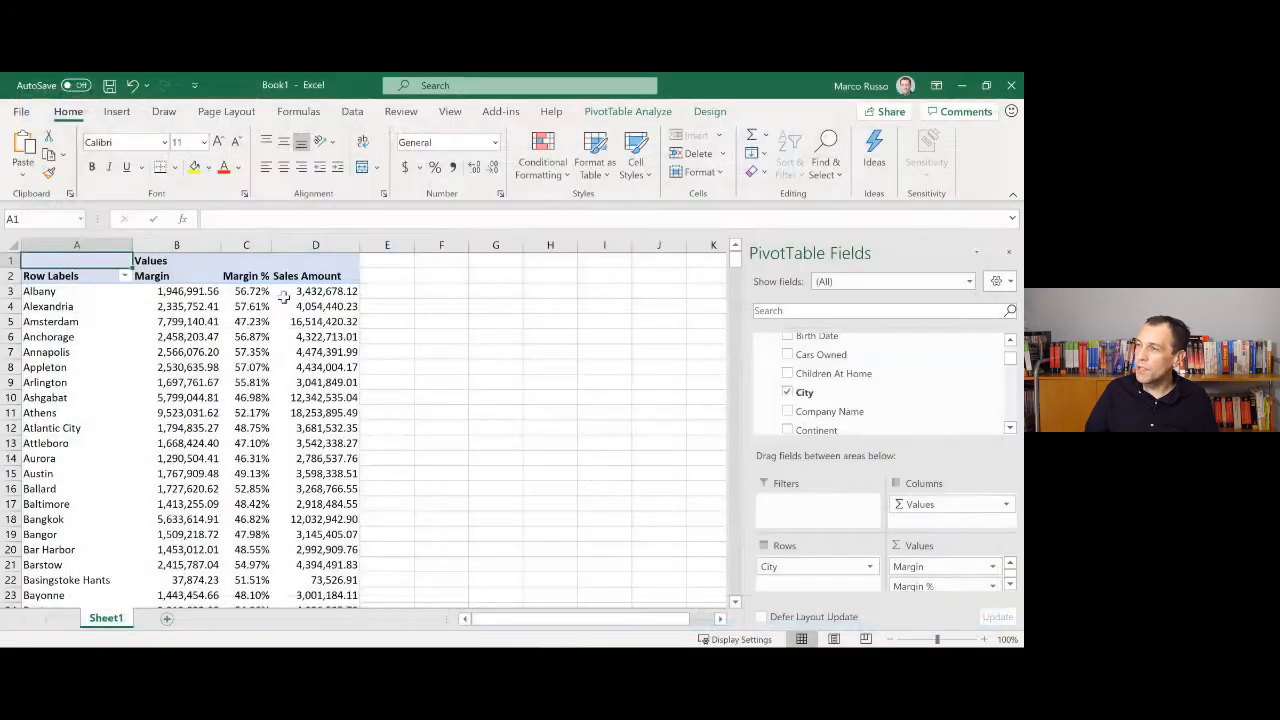
pyautogui.click(961, 85)
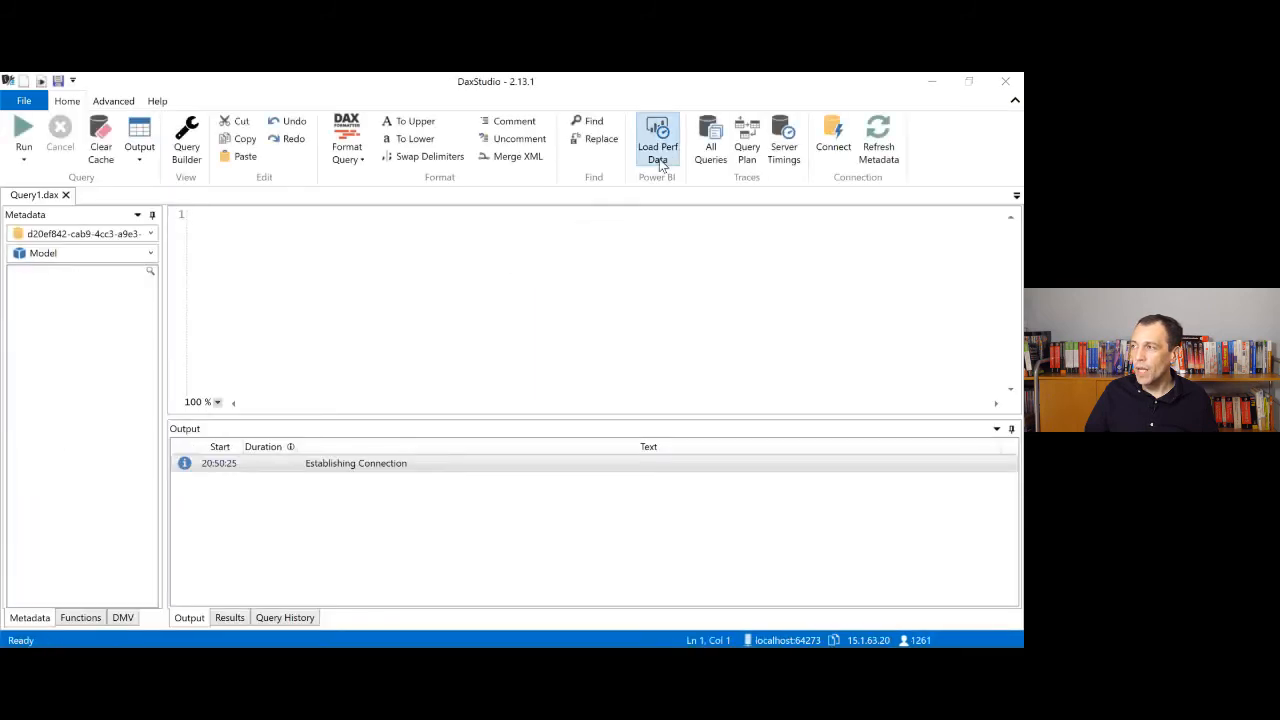
# Step: Start the Query Plan and Server Timings traces in the new DAX Studio session
pyautogui.click(744, 135)
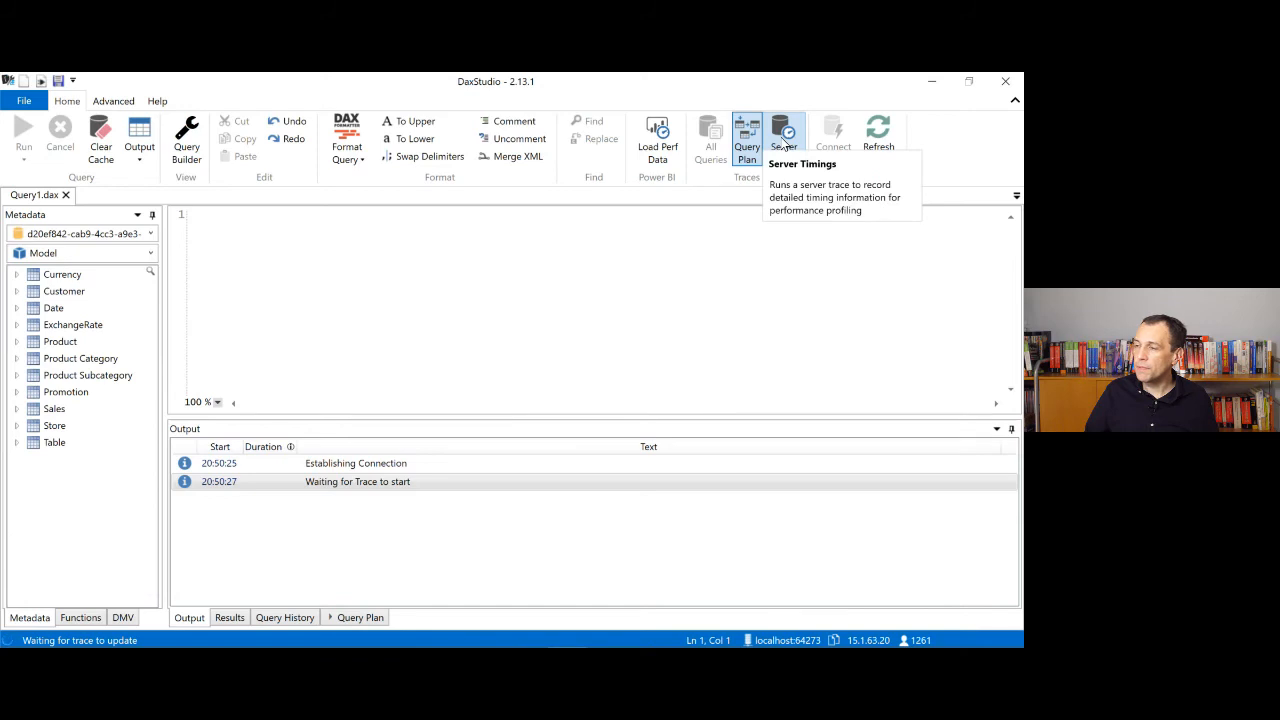
pyautogui.click(784, 143)
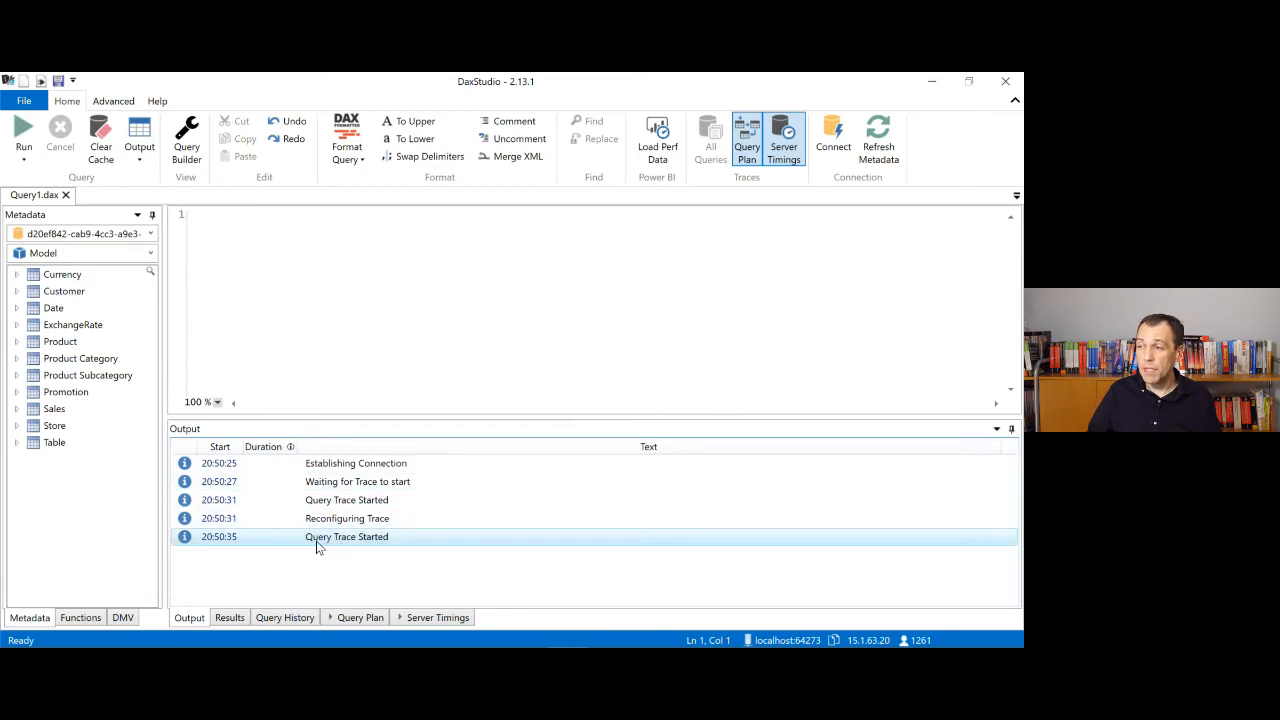
pyautogui.scroll(2, 400, 550)
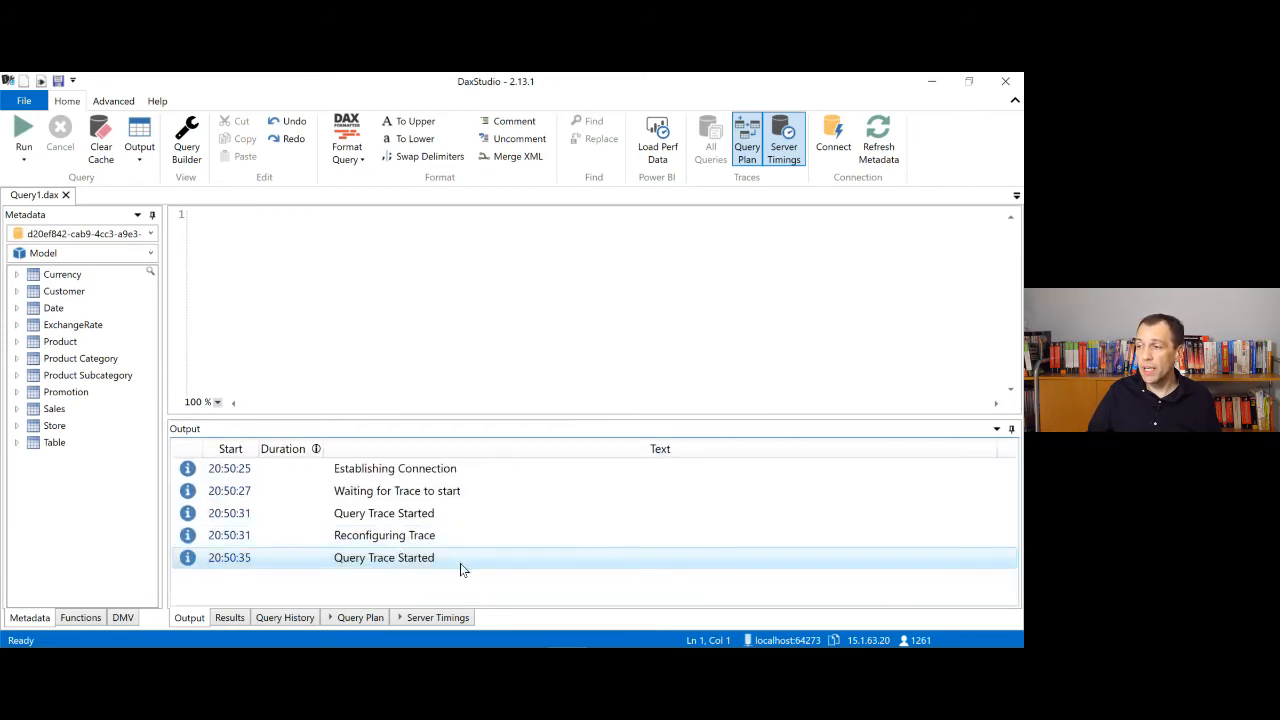
# Step: Paste the copied MDX query into the empty editor, enlarge its text to 156%, and run it
pyautogui.click(343, 346)
pyautogui.hotkey('ctrl', 'v')
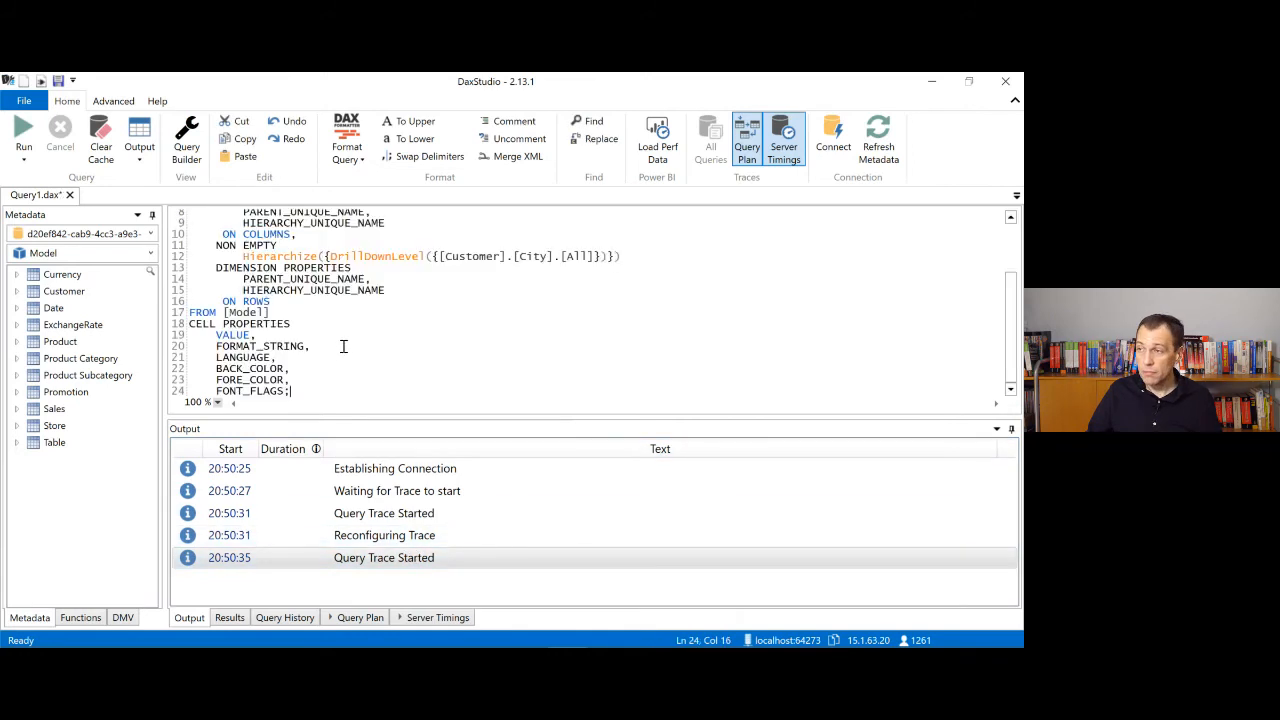
pyautogui.scroll(2, 342, 347)
pyautogui.scroll(5, 418, 300)
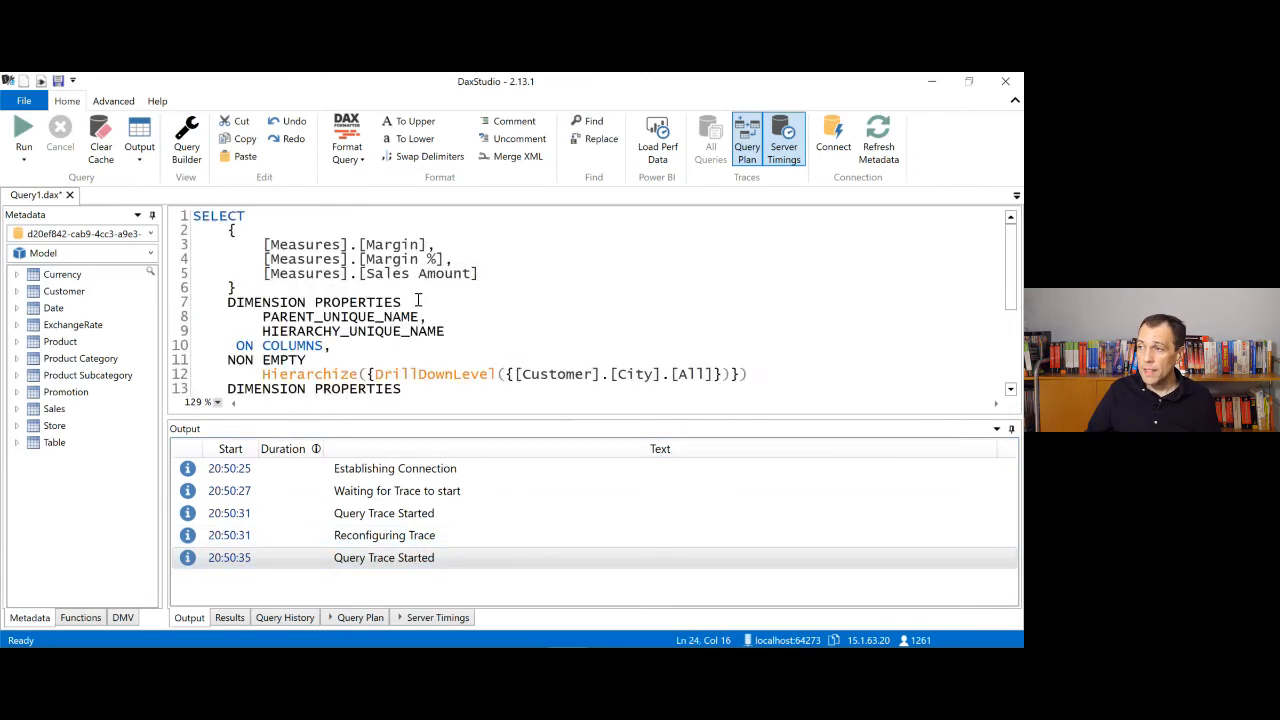
pyautogui.scroll(-2, 407, 341)
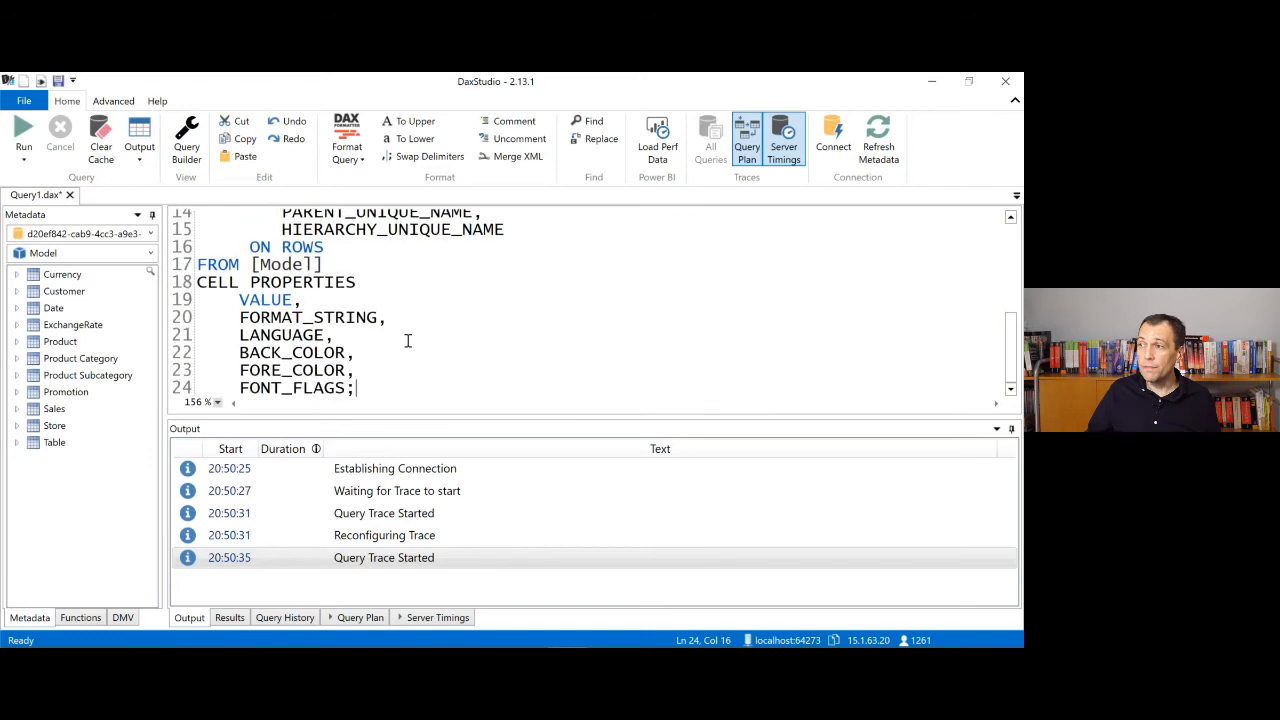
pyautogui.scroll(6, 407, 341)
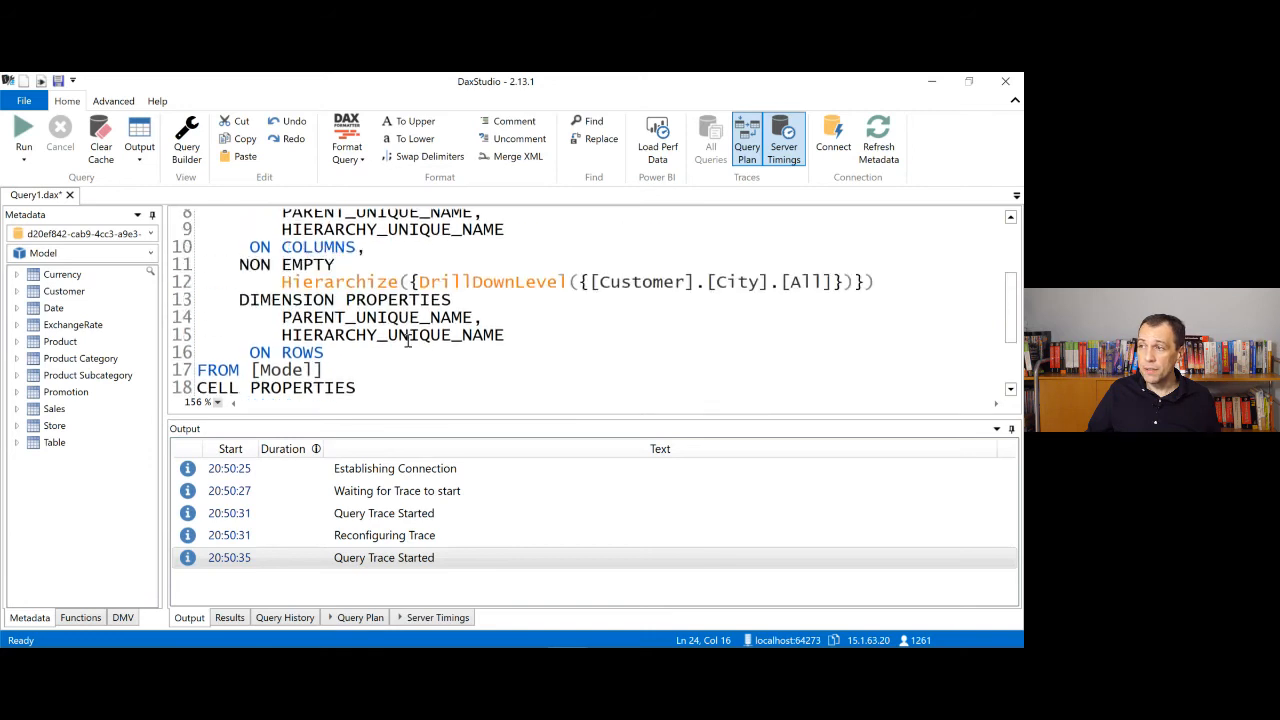
pyautogui.click(23, 133)
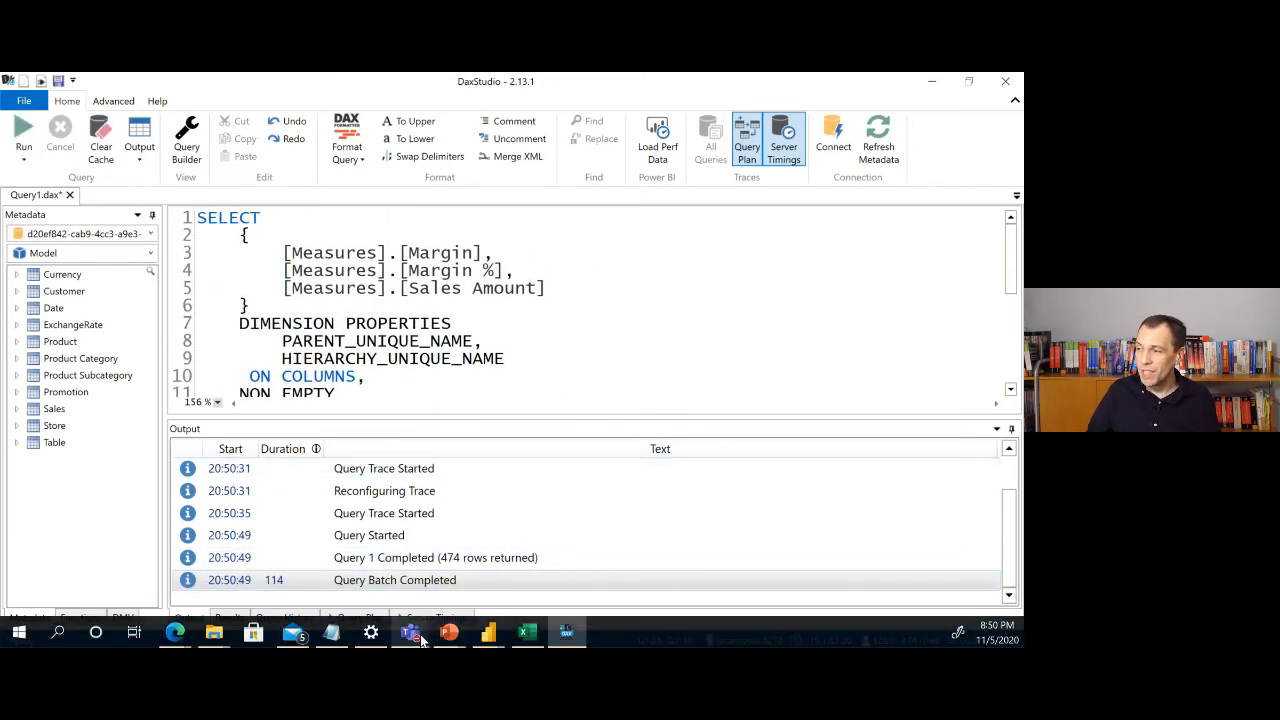
# Step: Examine the physical and logical query plans of the MDX query in an enlarged area with larger text
pyautogui.click(360, 618)
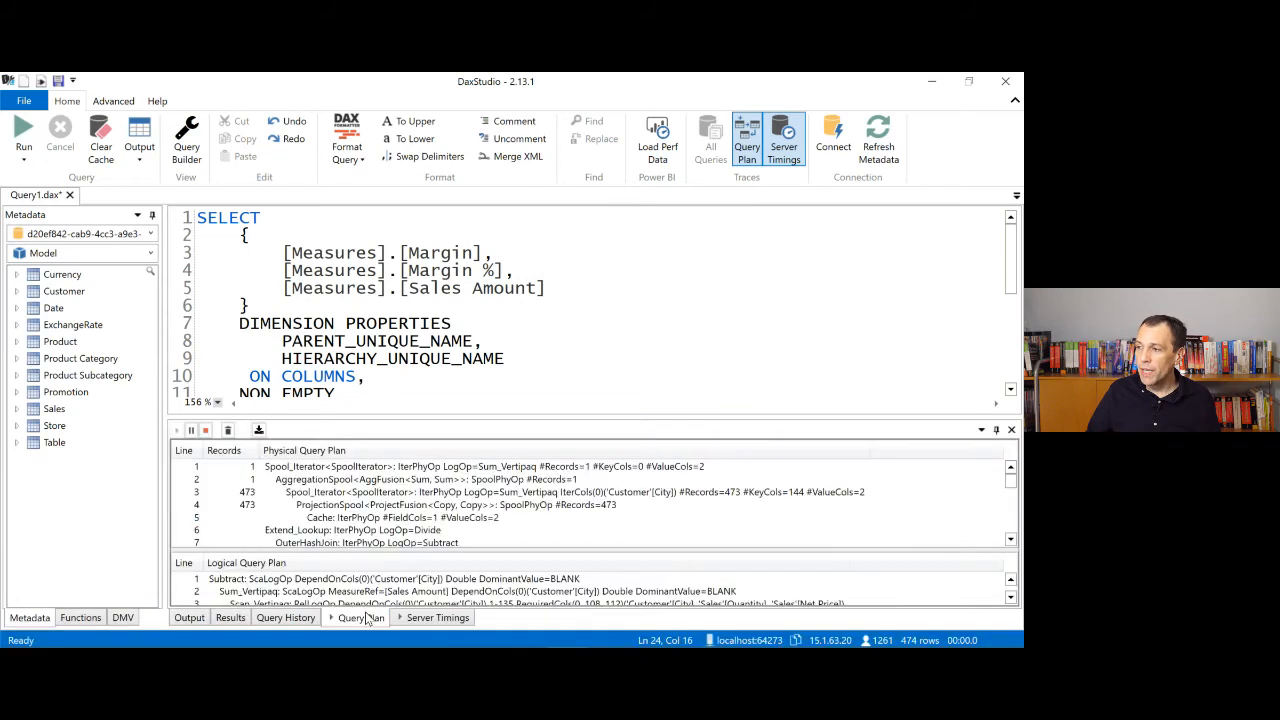
pyautogui.moveTo(361, 415); pyautogui.dragTo(361, 292)
pyautogui.scroll(-4, 340, 425)
pyautogui.scroll(-17, 340, 425)
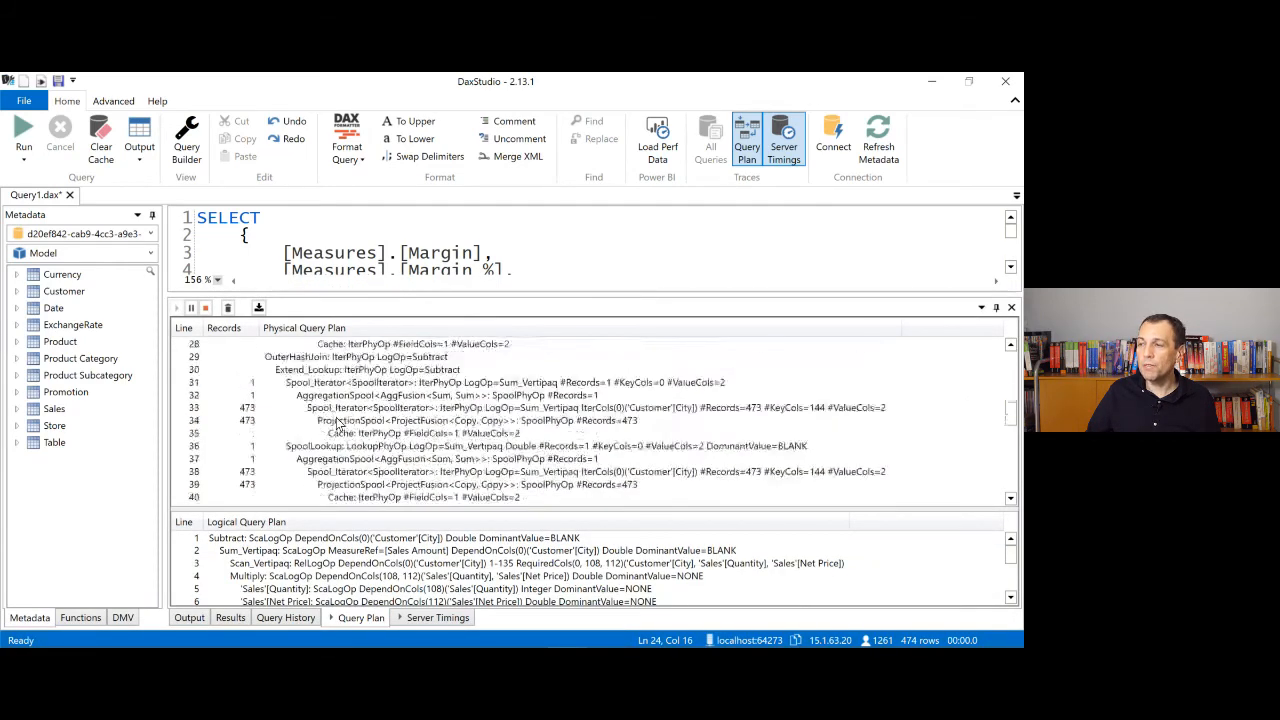
pyautogui.keyDown('ctrl'); pyautogui.scroll(5, 340, 425); pyautogui.keyUp('ctrl')
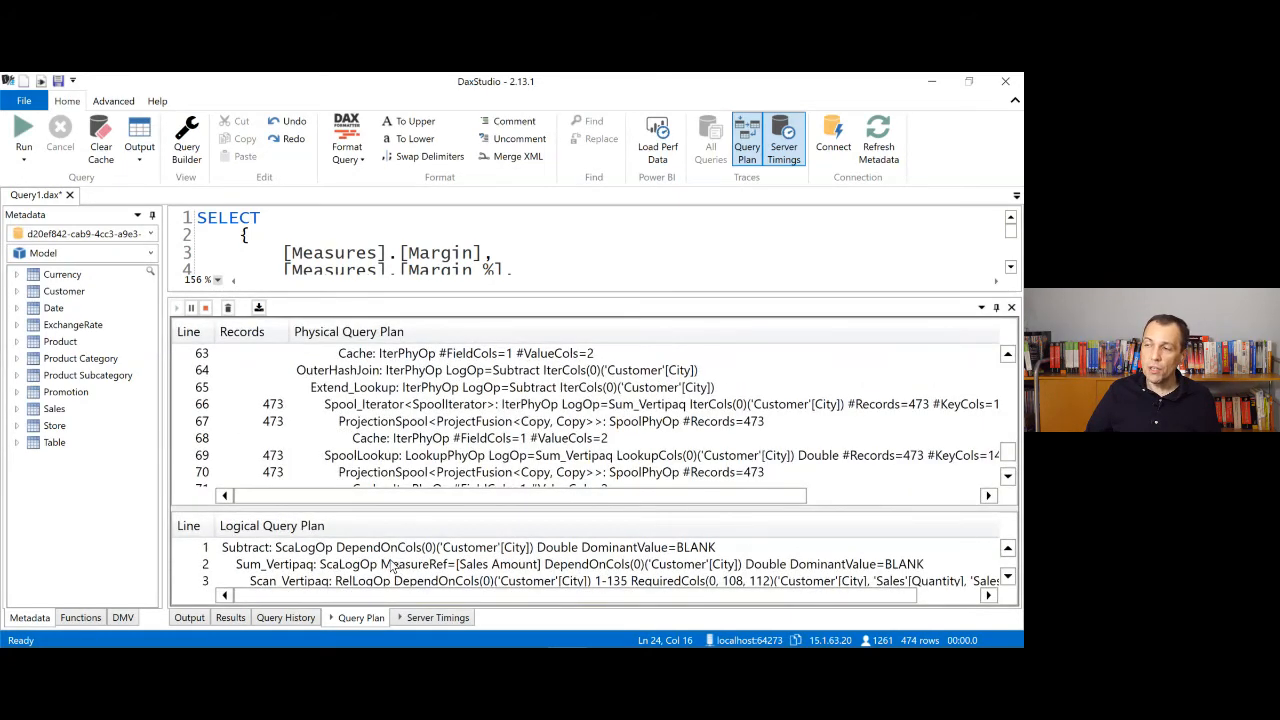
pyautogui.scroll(12, 428, 440)
pyautogui.scroll(9, 428, 440)
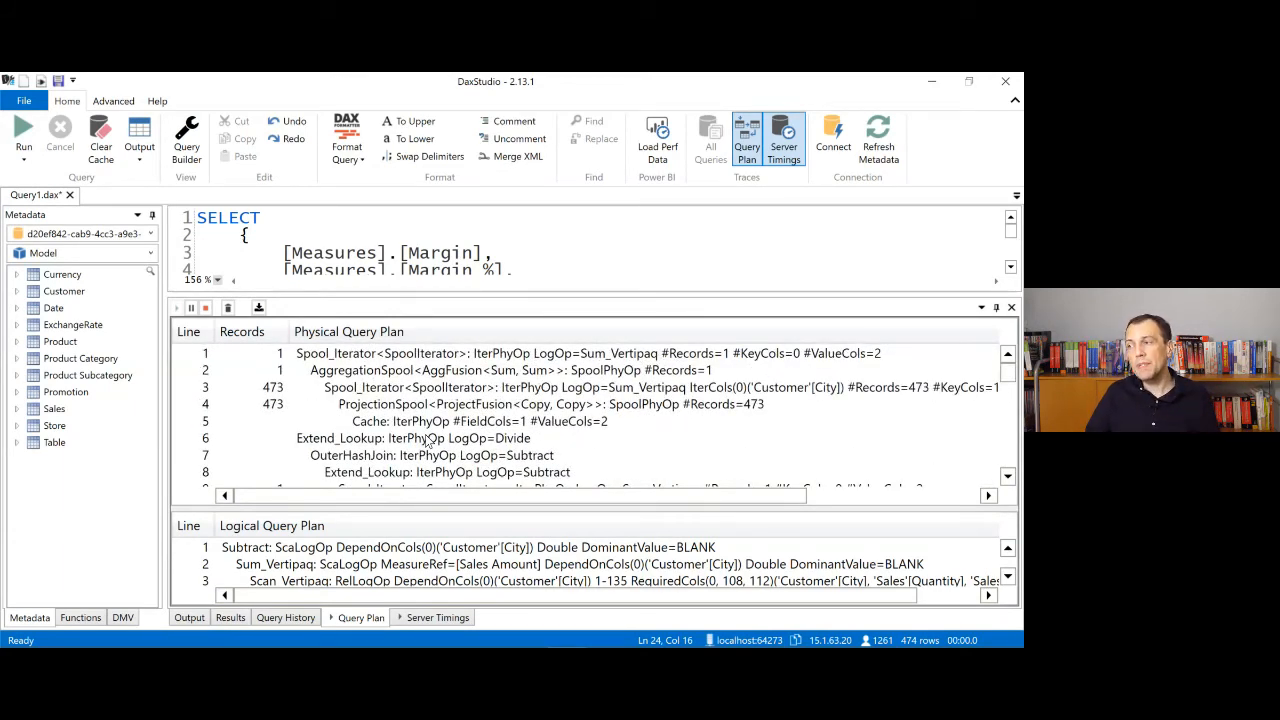
pyautogui.scroll(-7, 430, 440)
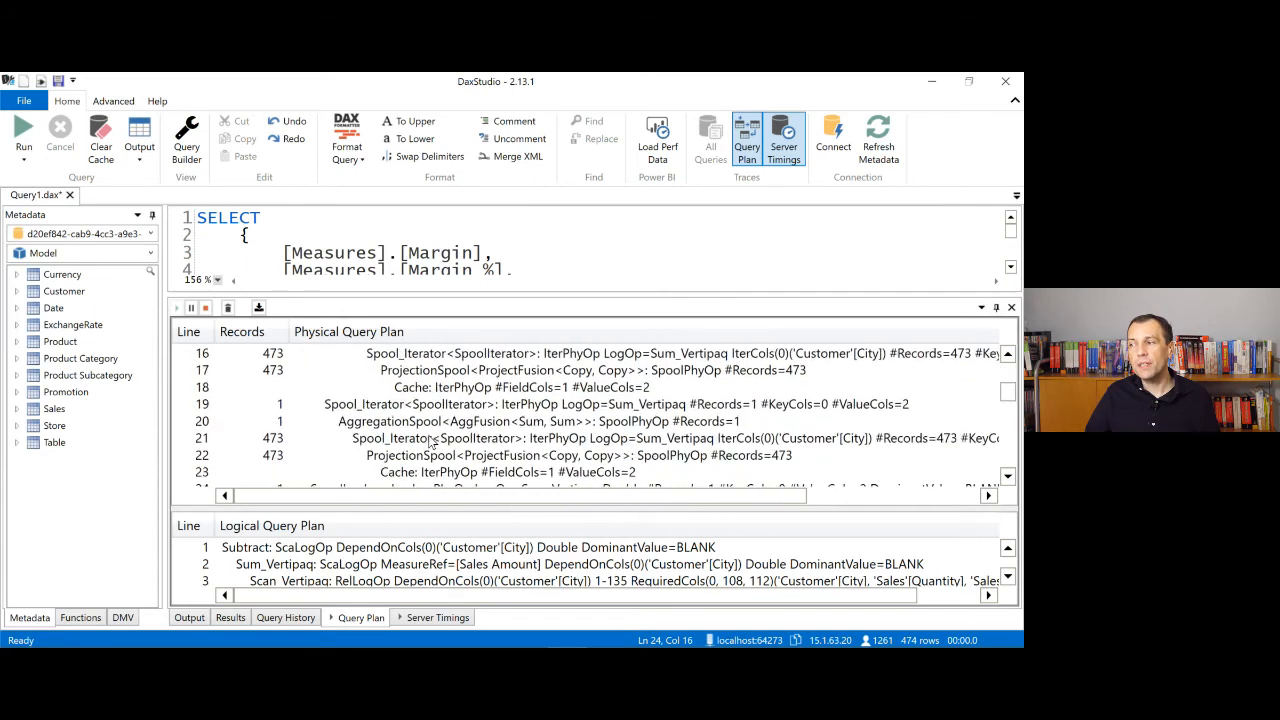
pyautogui.scroll(-8, 430, 441)
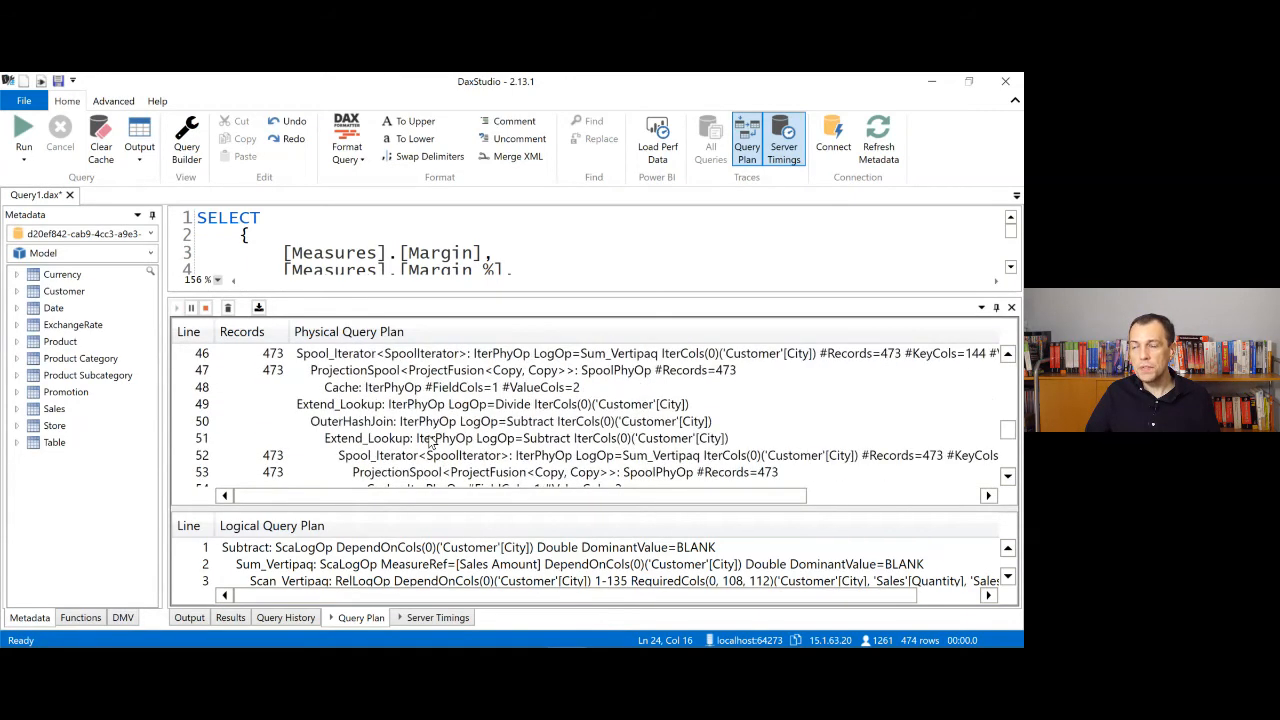
# Step: Show the Server Timings with larger text, view the Scan line's storage engine query, and give the editor more height
pyautogui.click(425, 620)
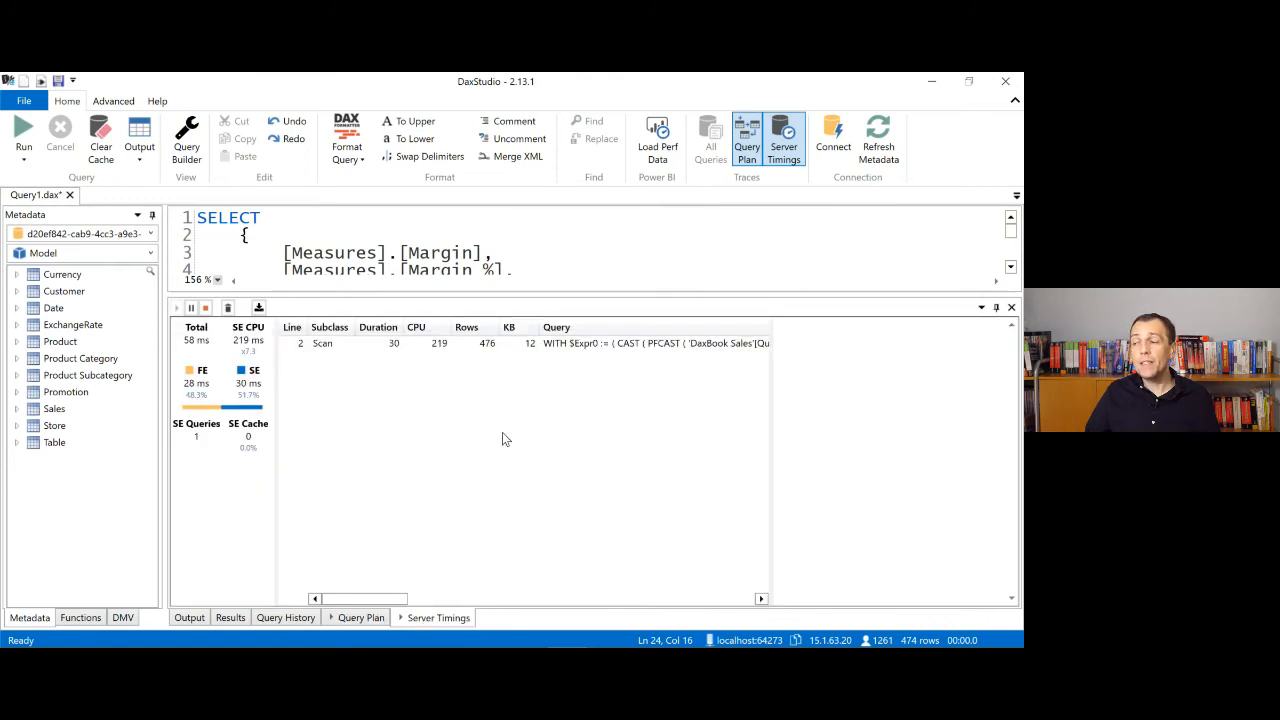
pyautogui.scroll(3, 502, 440)
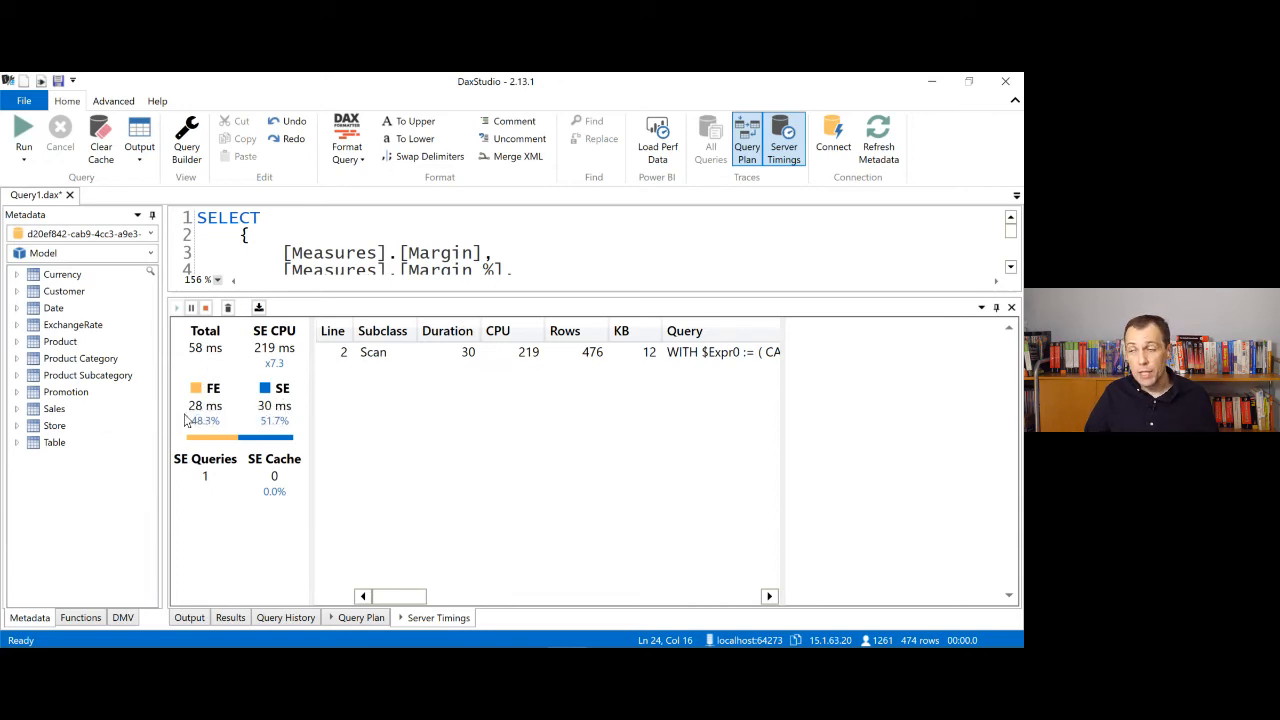
pyautogui.click(358, 357)
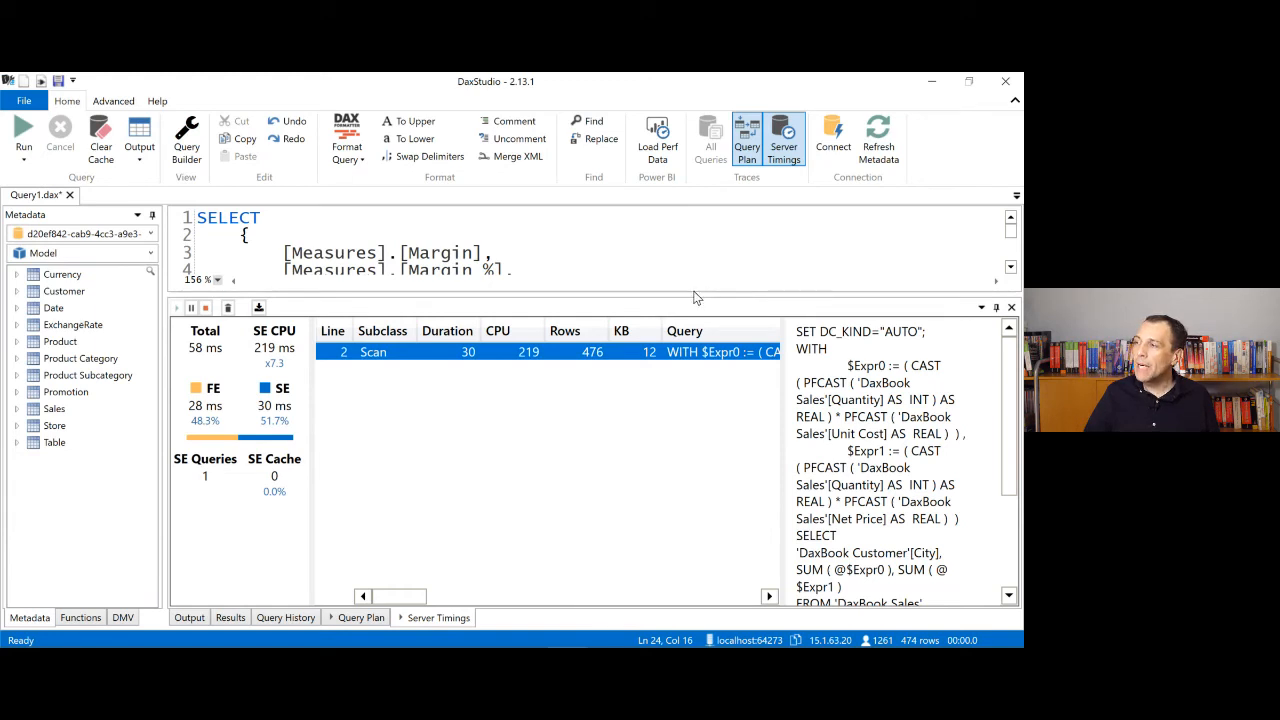
pyautogui.moveTo(691, 296); pyautogui.dragTo(689, 395)
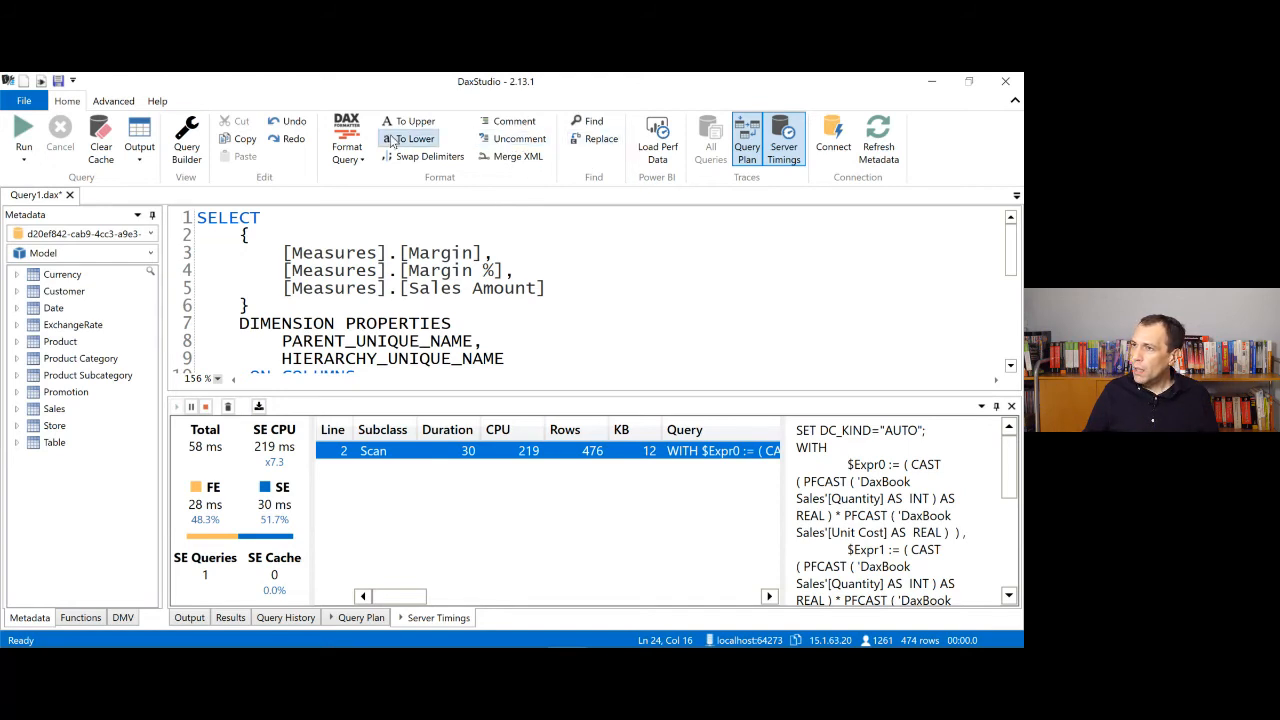
# Step: Swap the delimiters of the MDX query to semicolons and swap them back to commas
pyautogui.click(152, 101)
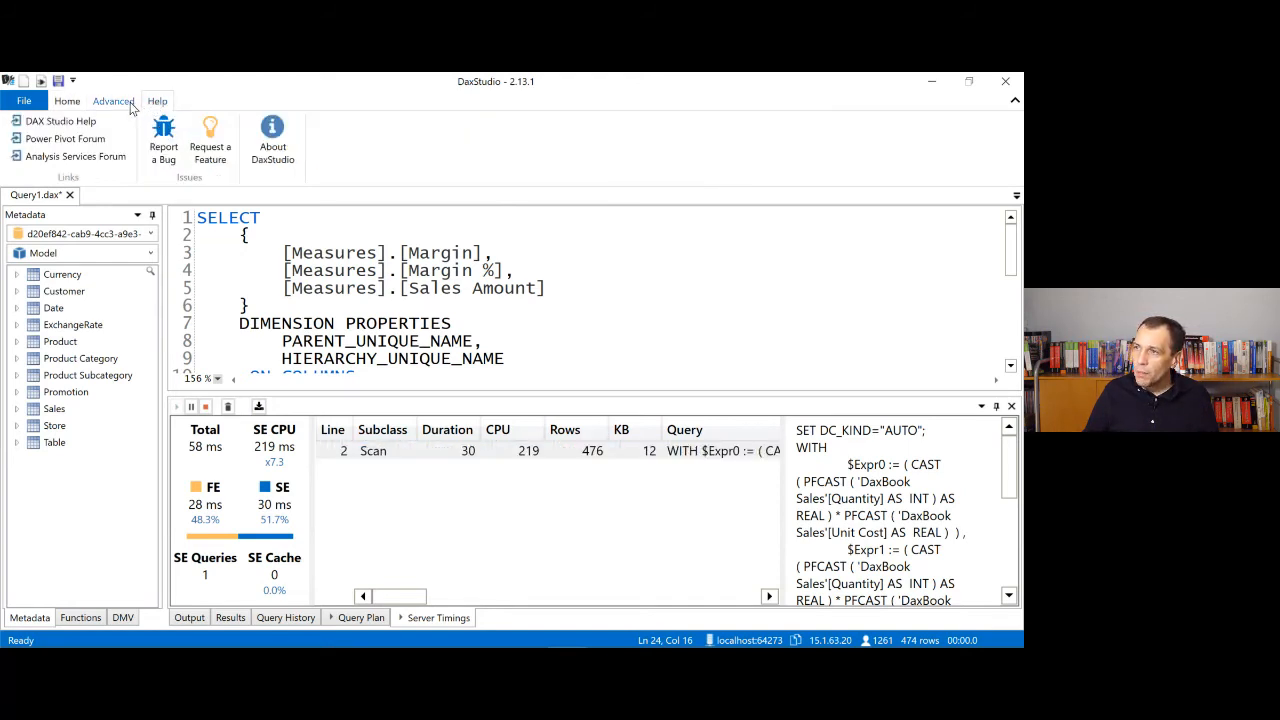
pyautogui.click(70, 101)
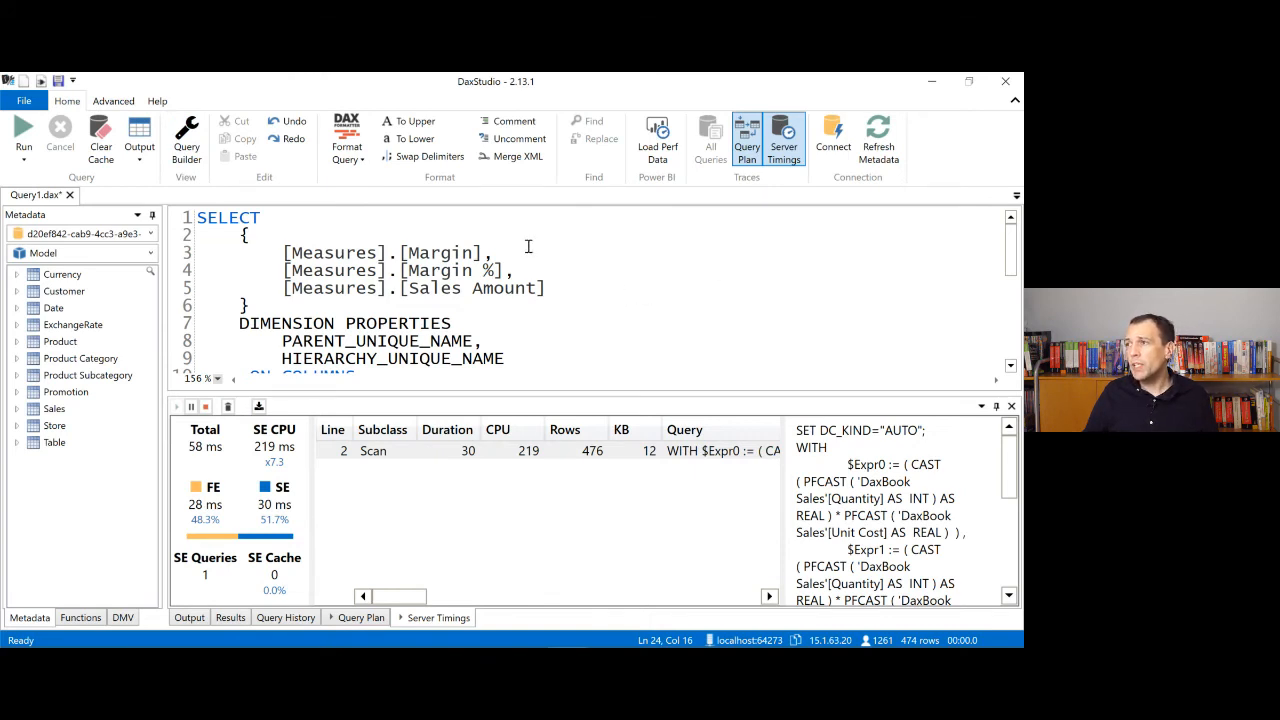
pyautogui.click(430, 157)
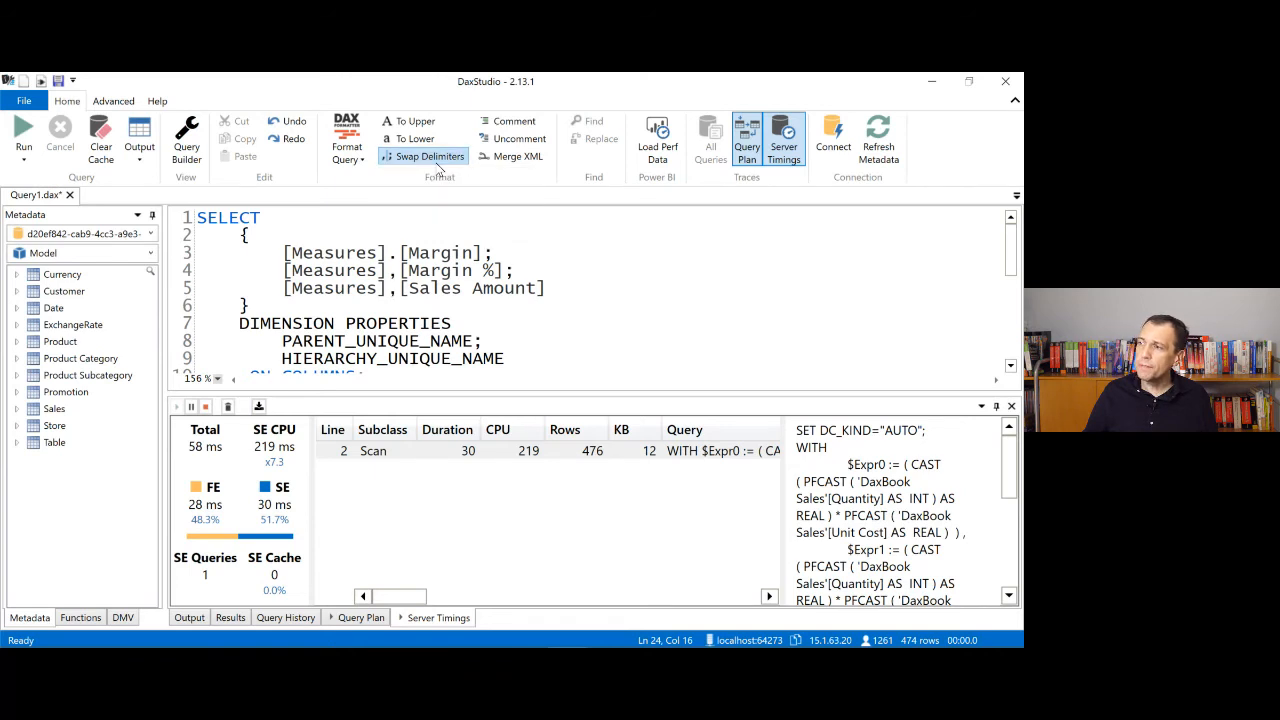
pyautogui.click(436, 160)
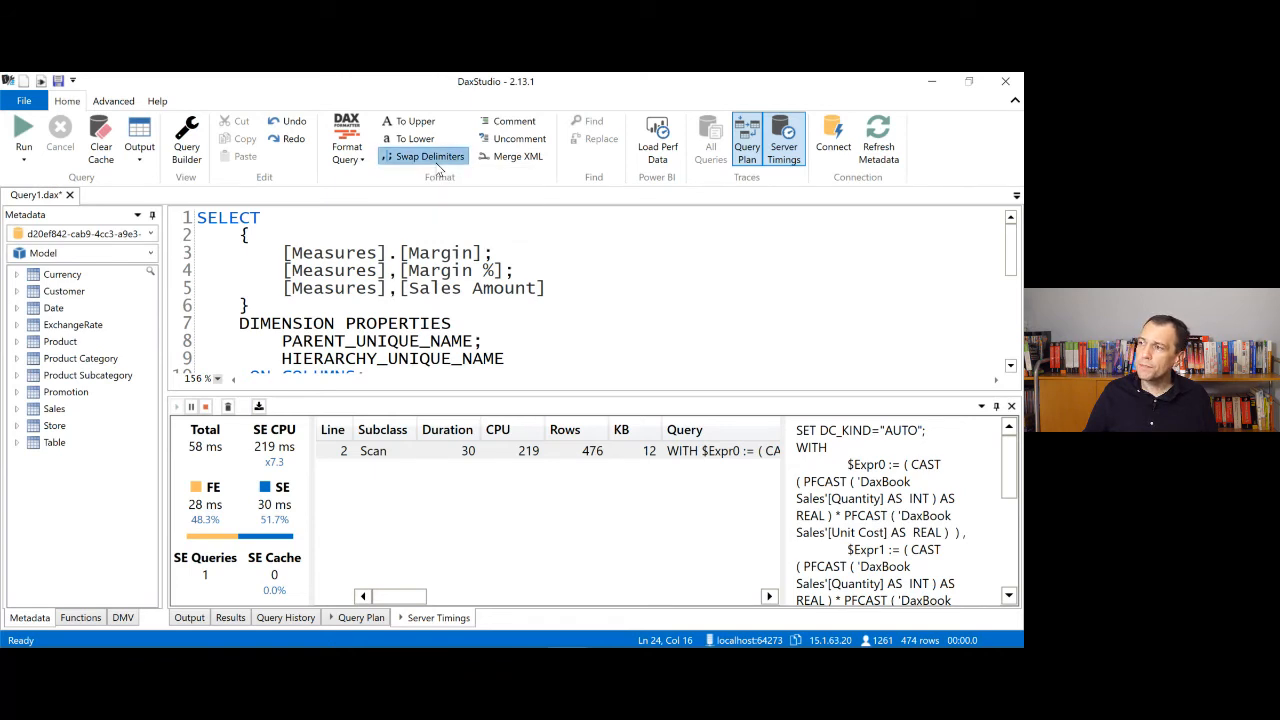
pyautogui.click(505, 272)
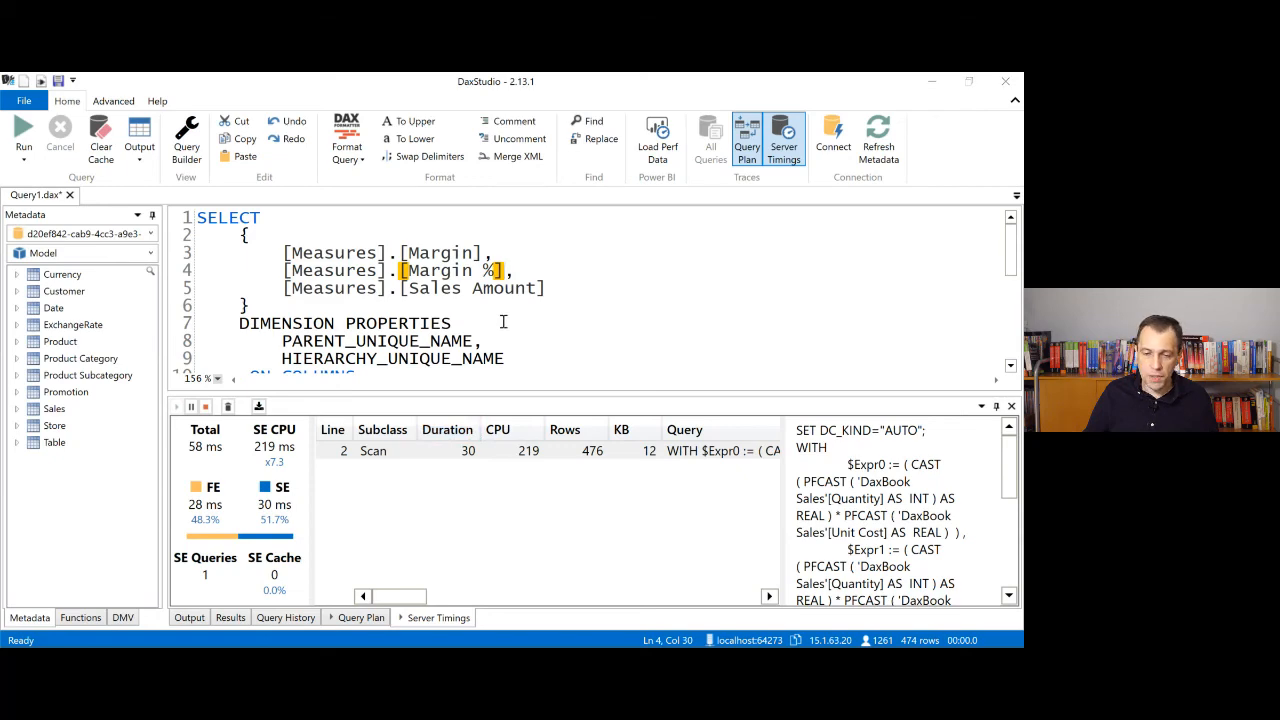
# Step: Load the Power BI performance data from PowerBIPerformanceData.json and clear the query editor
pyautogui.click(657, 142)
pyautogui.doubleClick(225, 180)
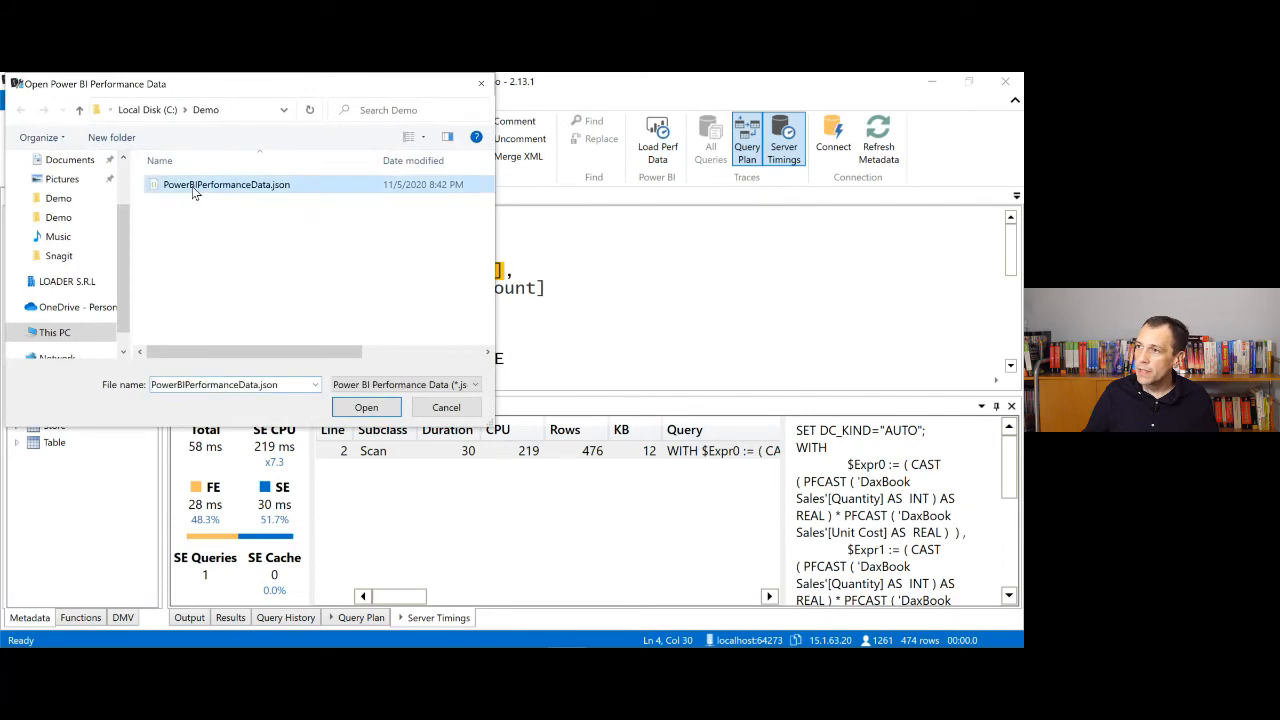
pyautogui.hotkey('ctrl', 'a')
pyautogui.press('Delete')
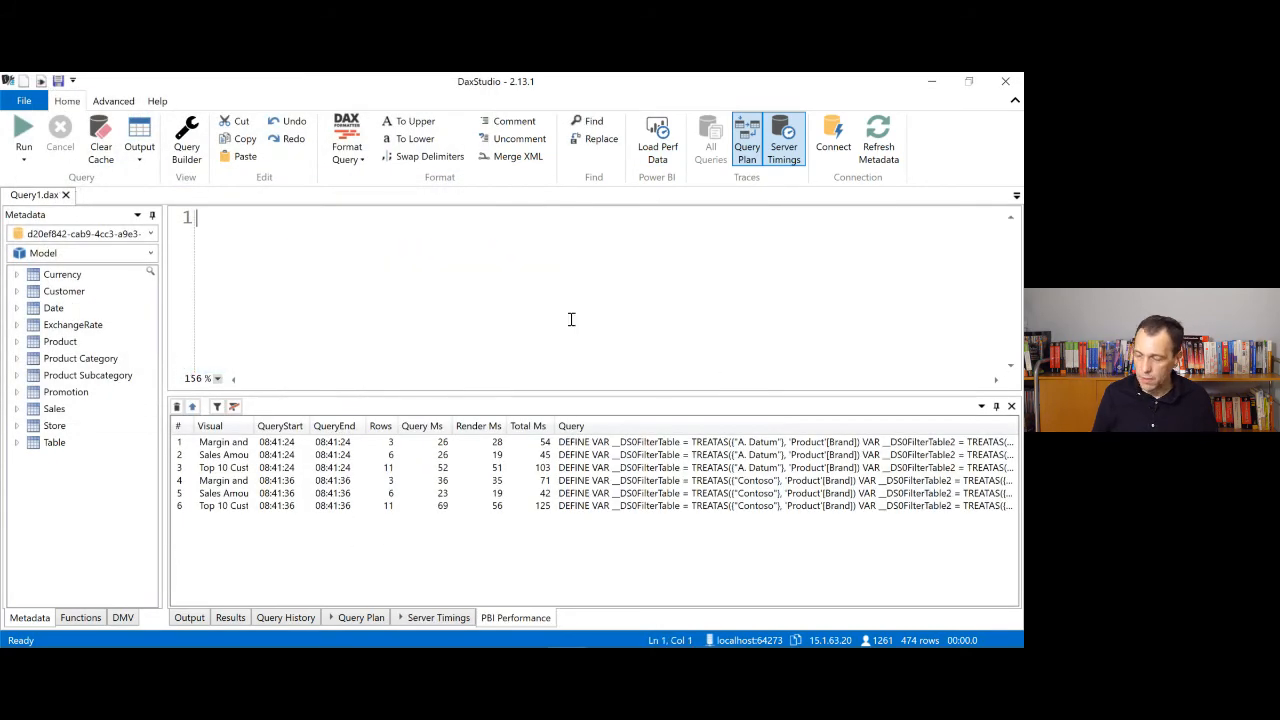
# Step: Send the first Margin and Sales Amount by Continent query to the editor, and swap its semicolon delimiters to commas
pyautogui.doubleClick(575, 441)
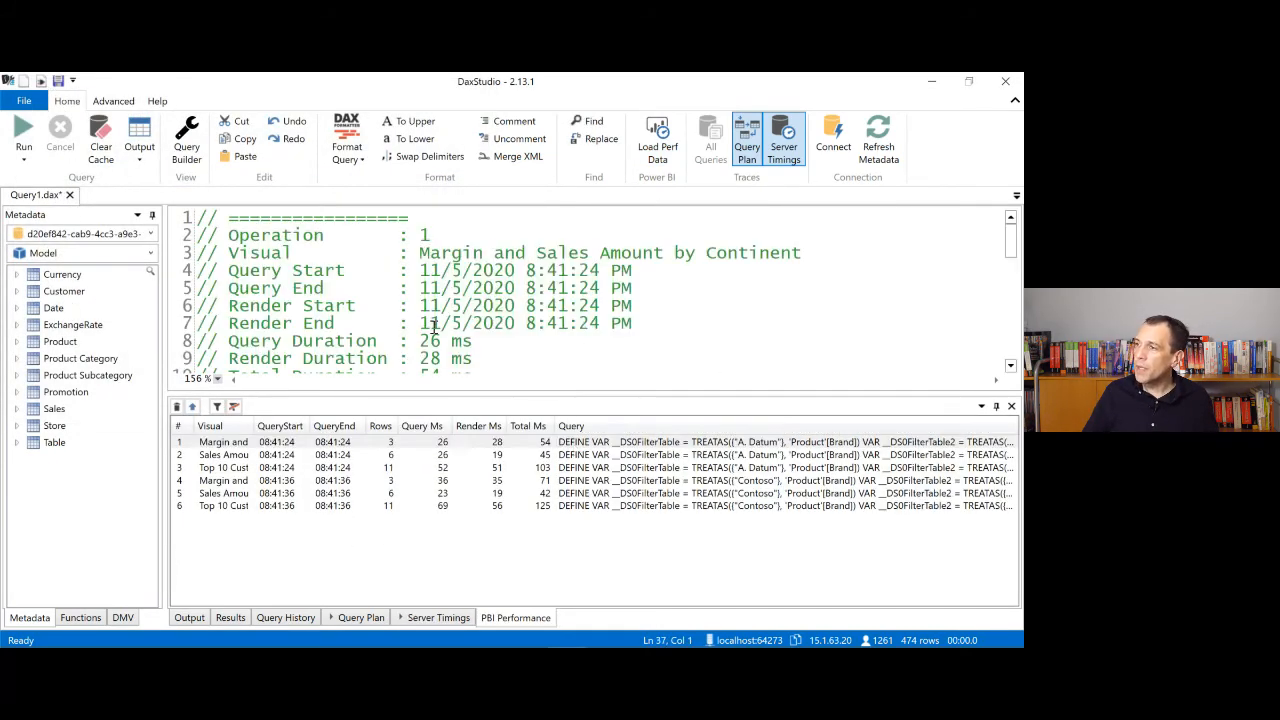
pyautogui.scroll(-4, 467, 316)
pyautogui.scroll(-2, 467, 316)
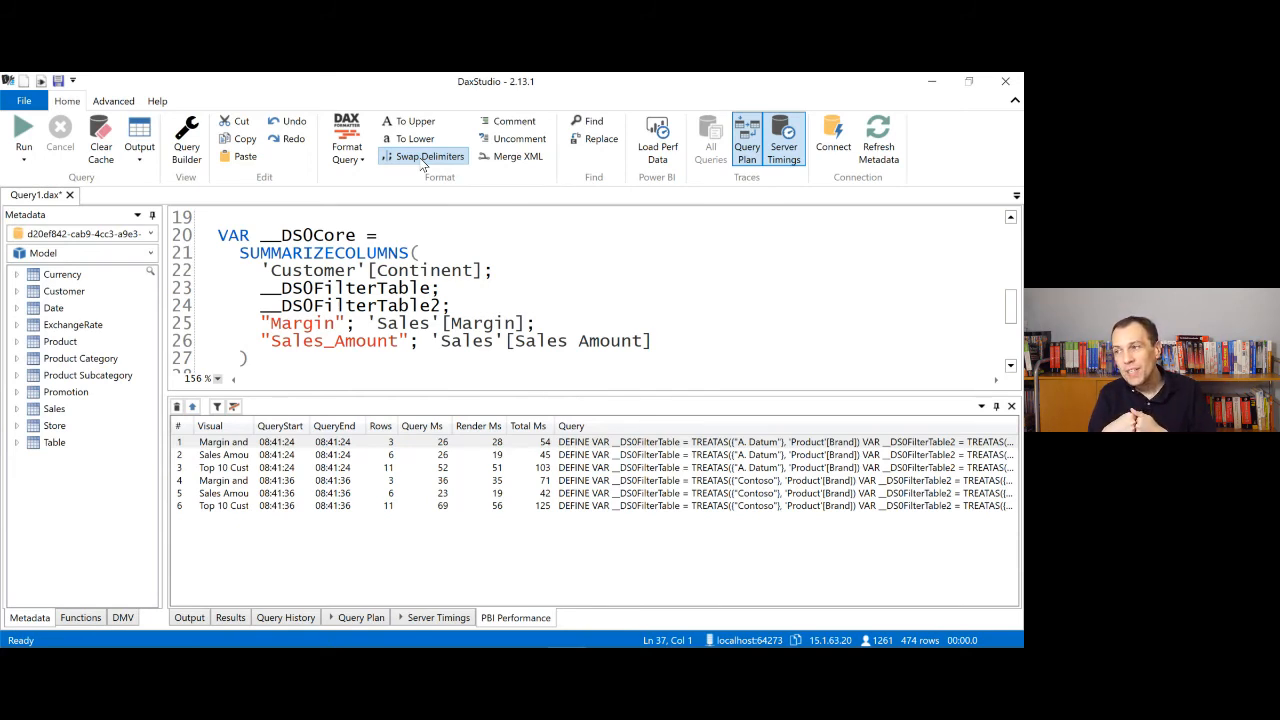
pyautogui.click(421, 160)
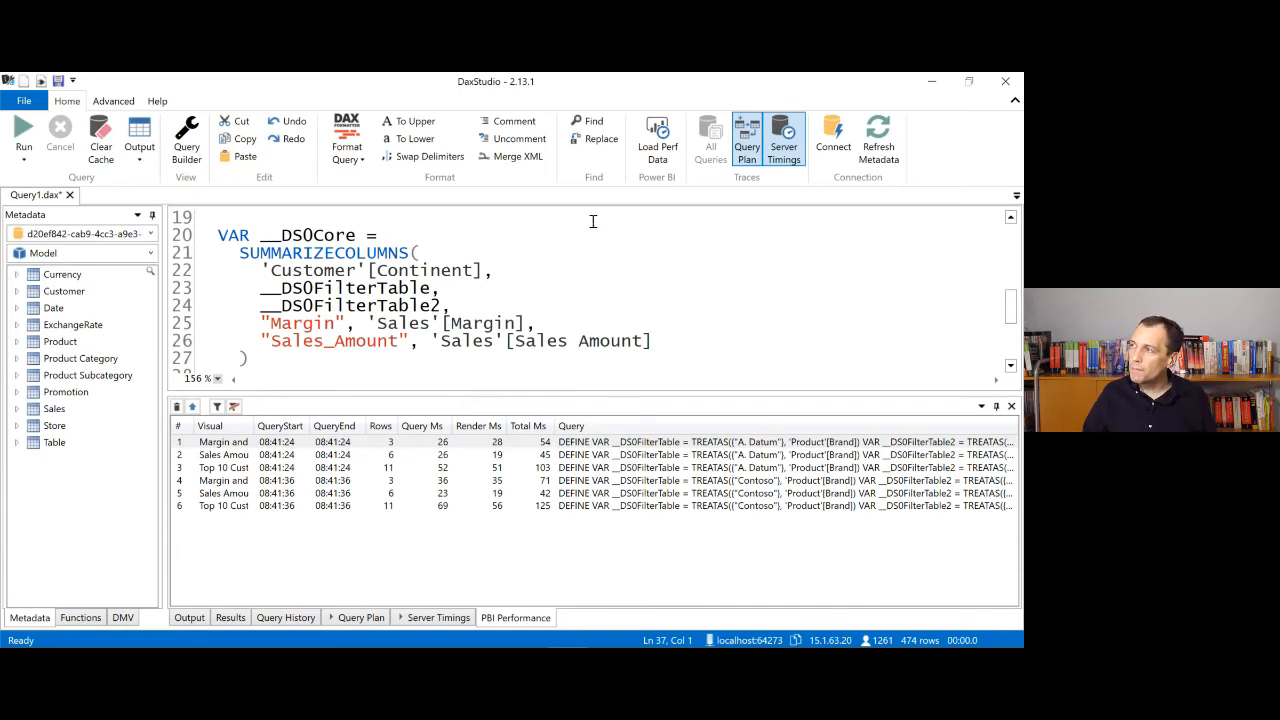
# Step: Show the DAX Studio help and issue links, and switch to the slide presentation
pyautogui.click(158, 101)
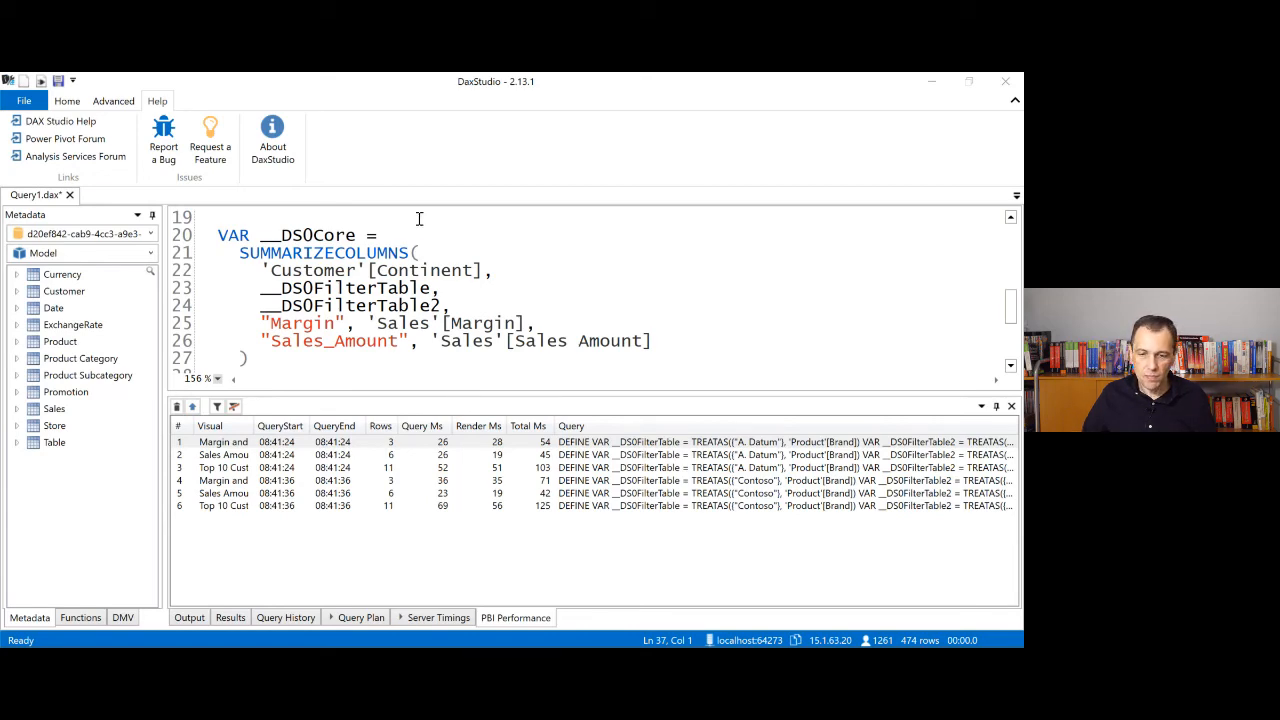
pyautogui.hotkey('alt', 'Tab')
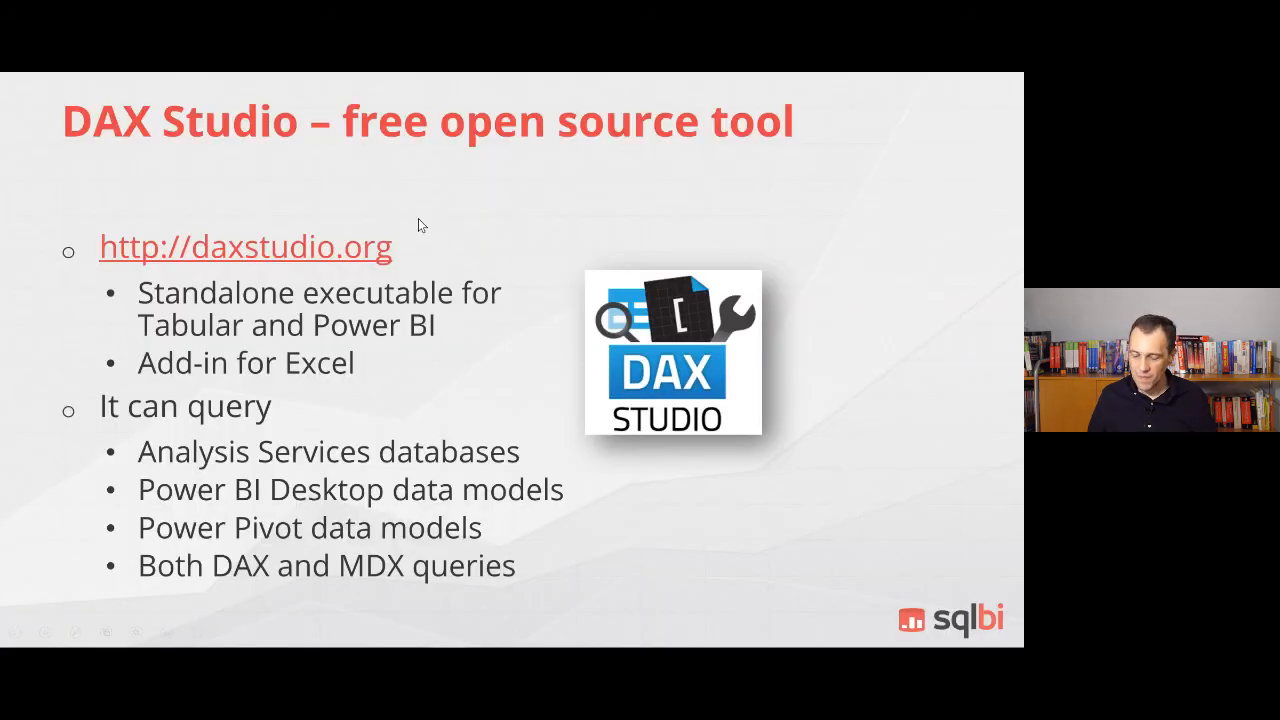
pyautogui.press('Right')
pyautogui.press('Right')
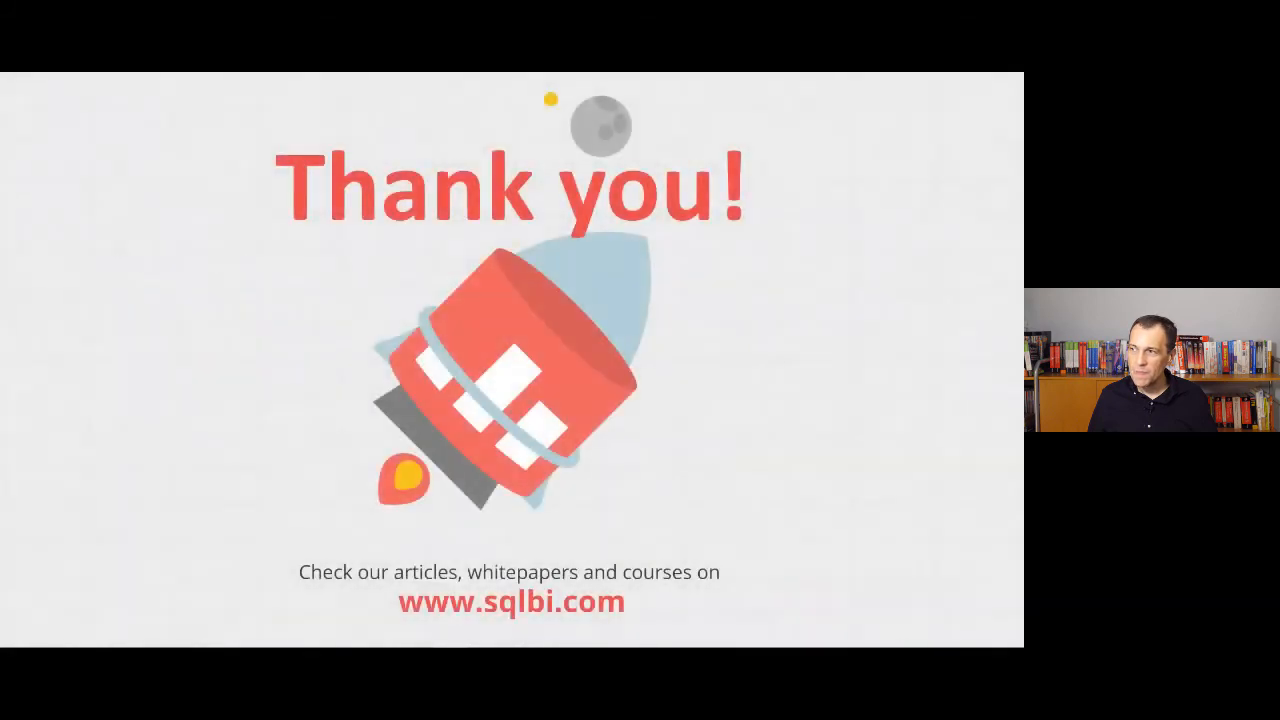
pyautogui.press('Left')
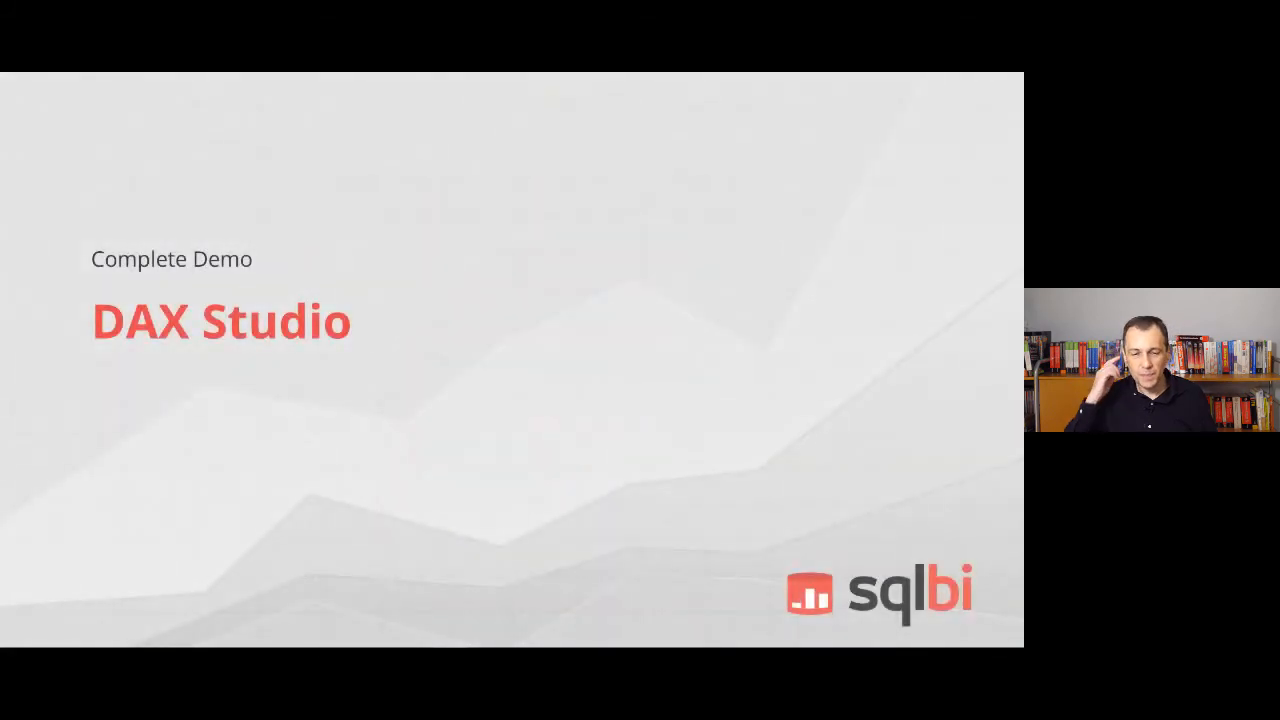
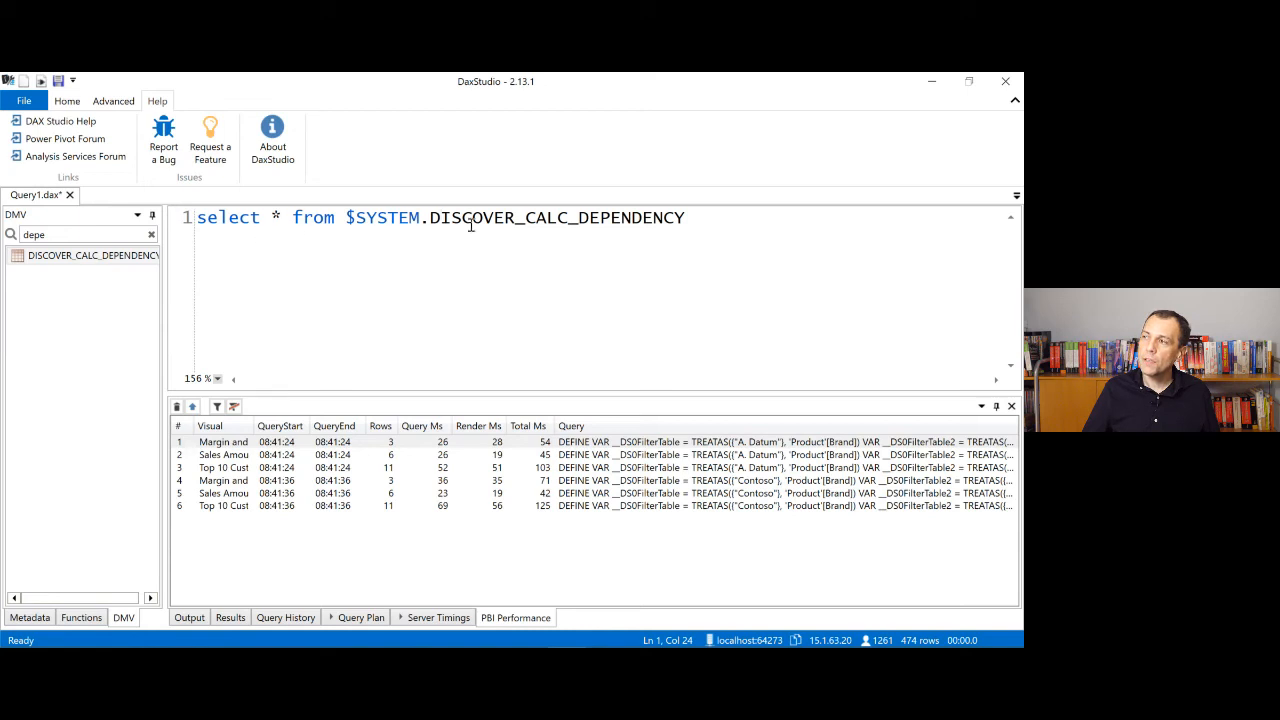
# Step: Run the DISCOVER_CALC_DEPENDENCY query and show its results in a taller pane with an enlarged font
pyautogui.click(56, 104)
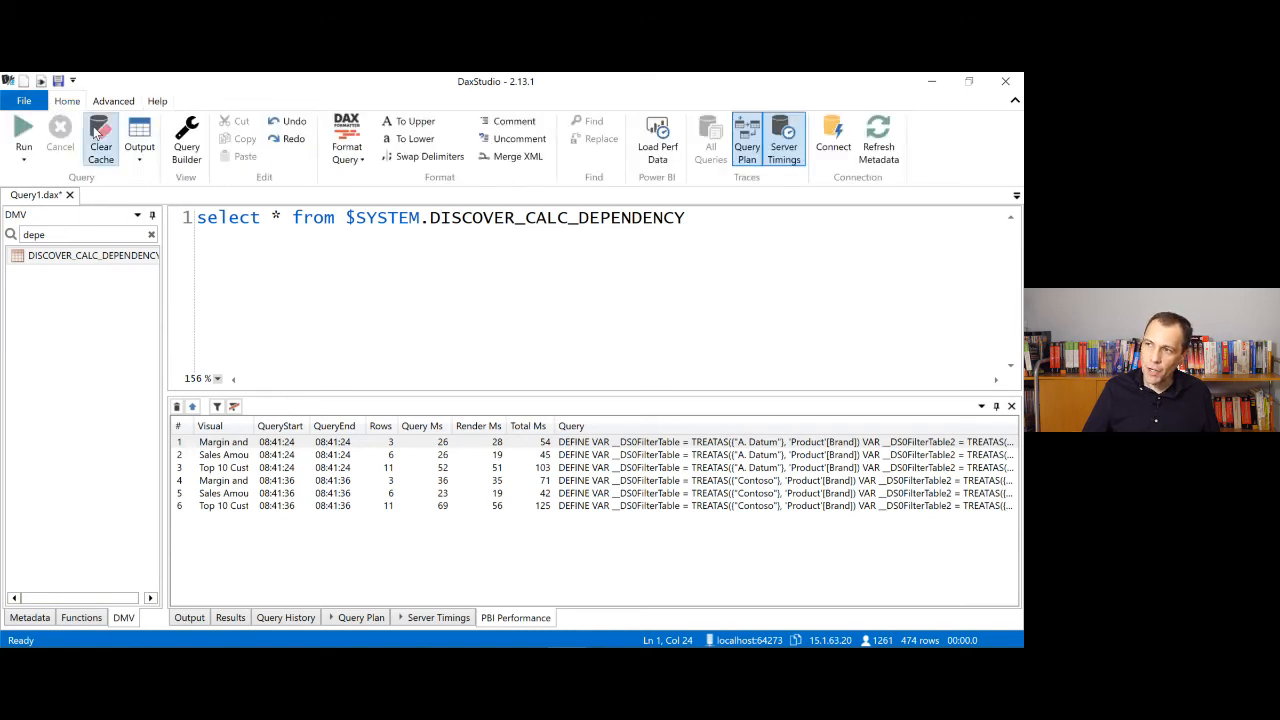
pyautogui.click(24, 130)
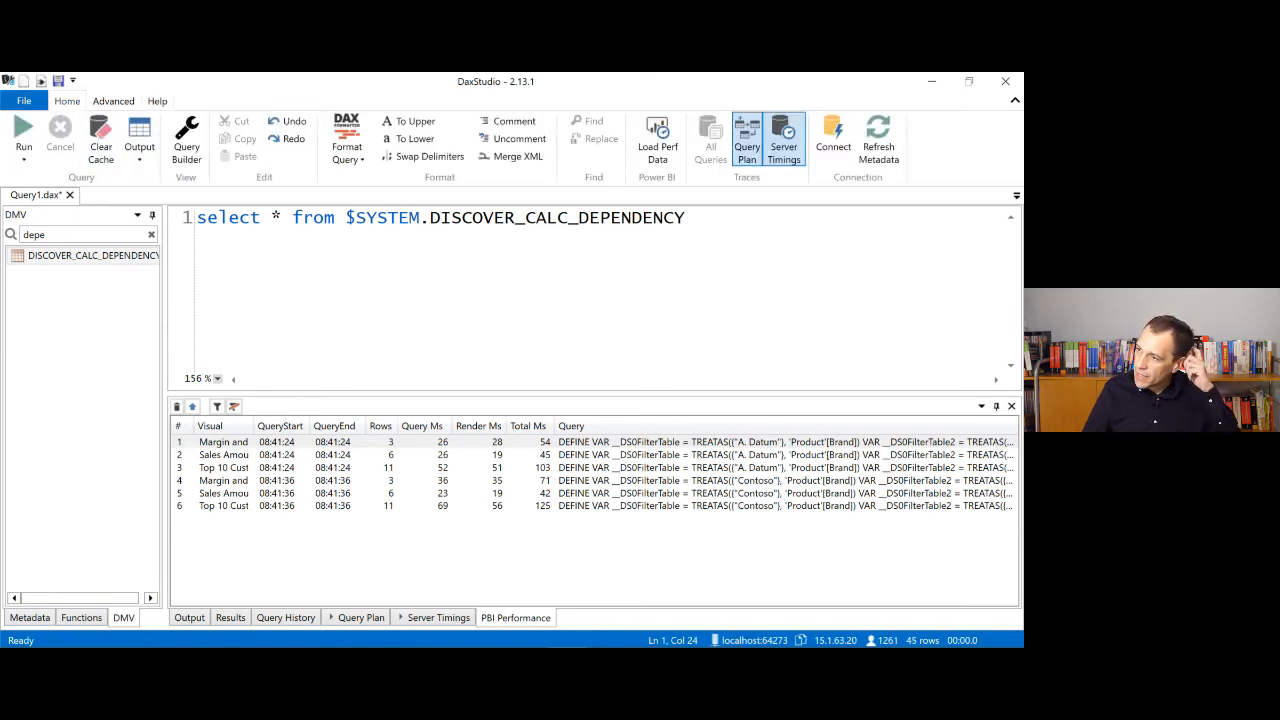
pyautogui.click(238, 617)
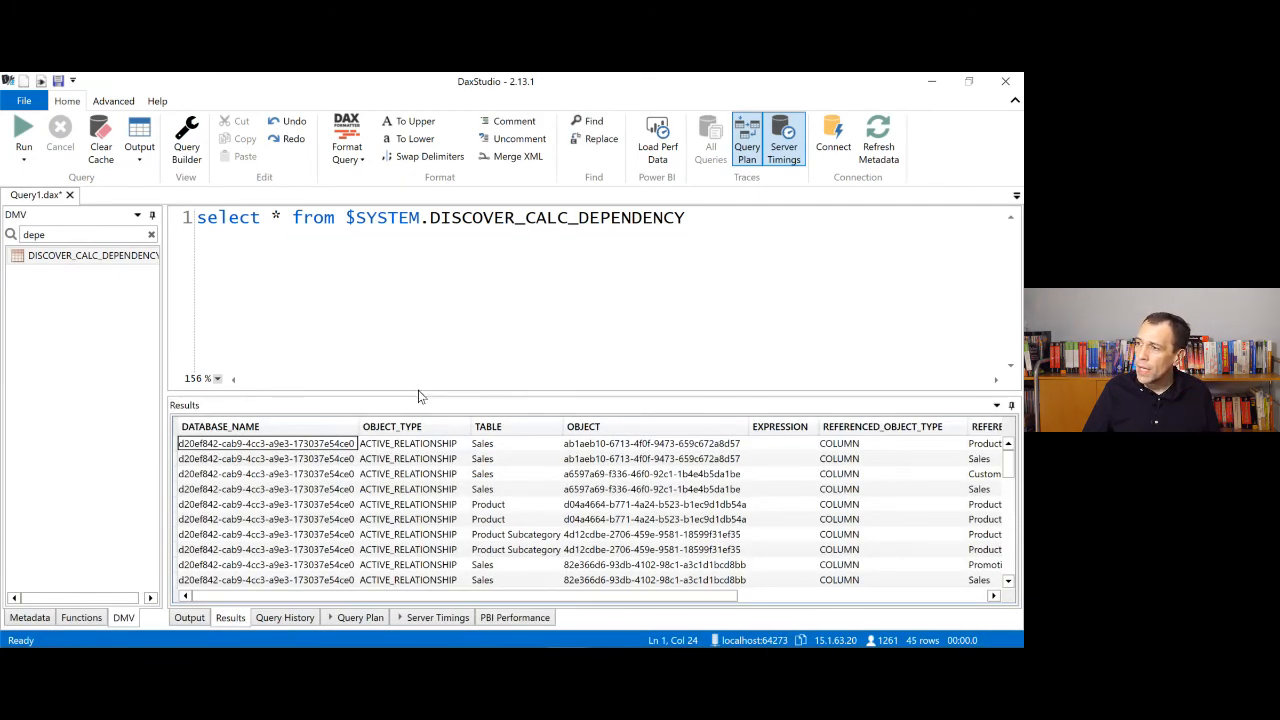
pyautogui.moveTo(417, 391); pyautogui.dragTo(412, 291)
pyautogui.scroll(3, 496, 405)
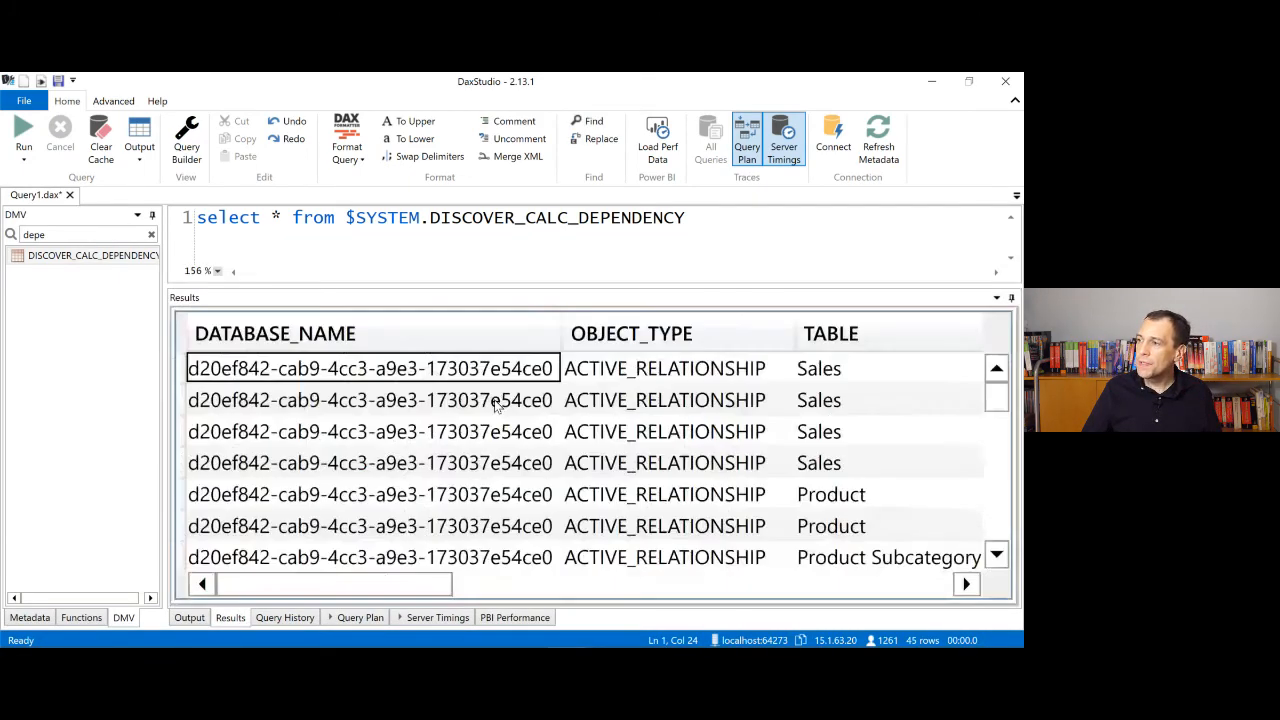
pyautogui.scroll(-2, 496, 405)
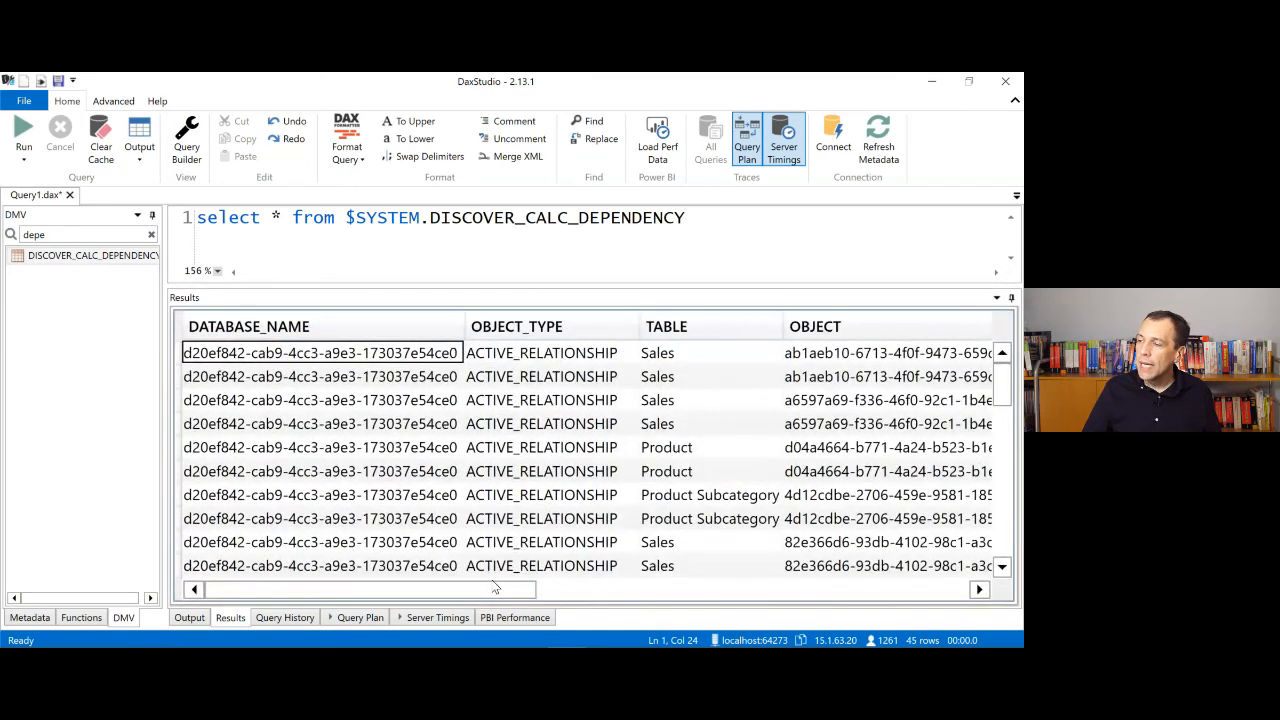
# Step: Examine the dependency results, following the Margin measure across its expression and referenced object columns
pyautogui.moveTo(495, 587); pyautogui.dragTo(987, 585)
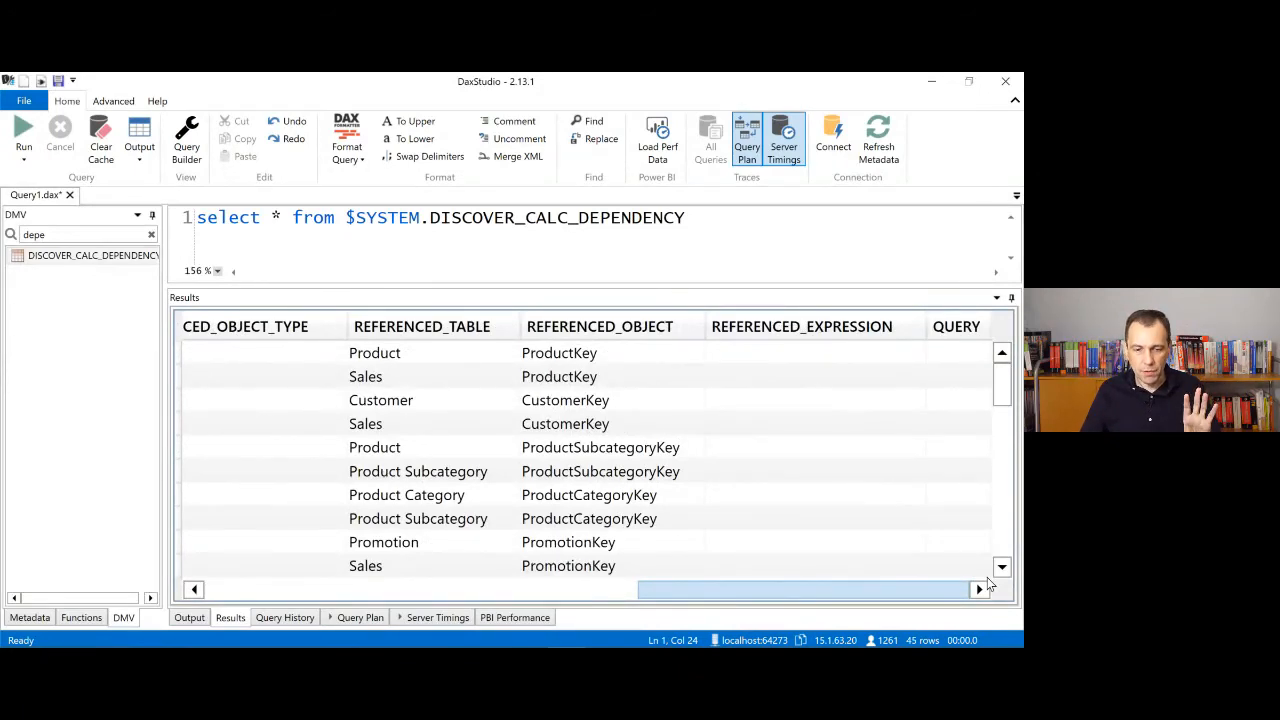
pyautogui.moveTo(943, 577); pyautogui.dragTo(293, 568)
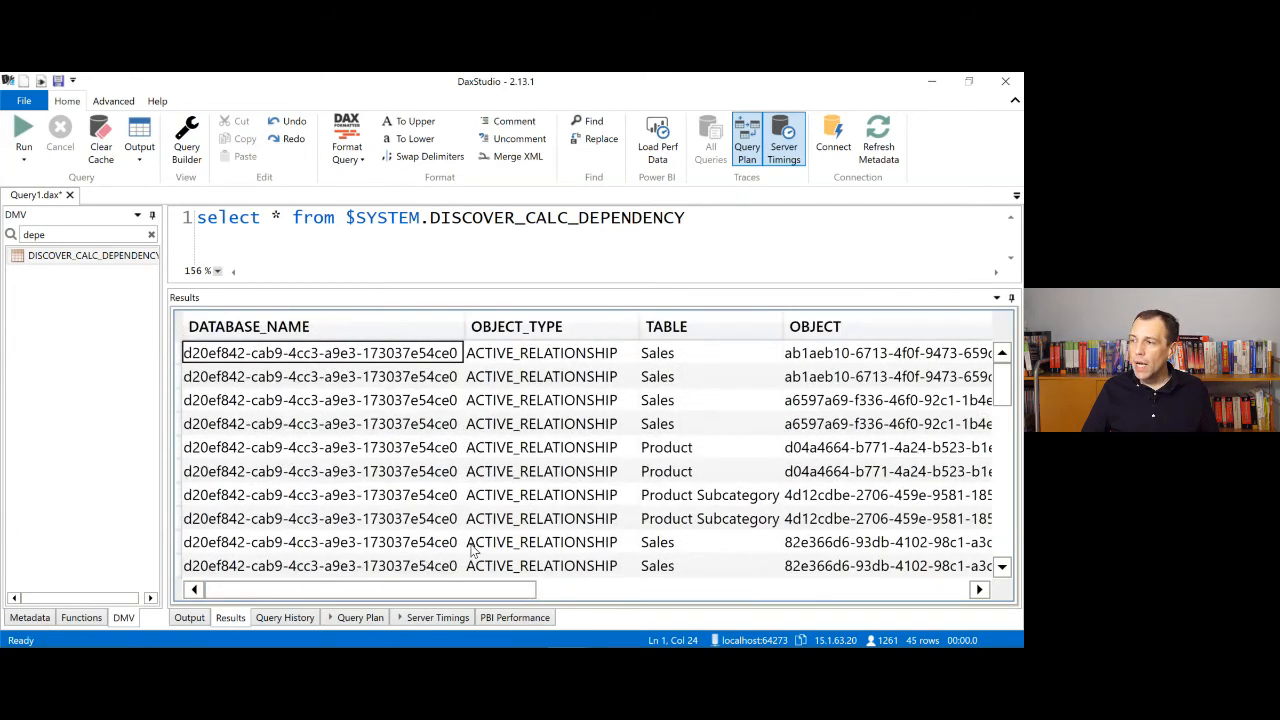
pyautogui.scroll(-12, 543, 481)
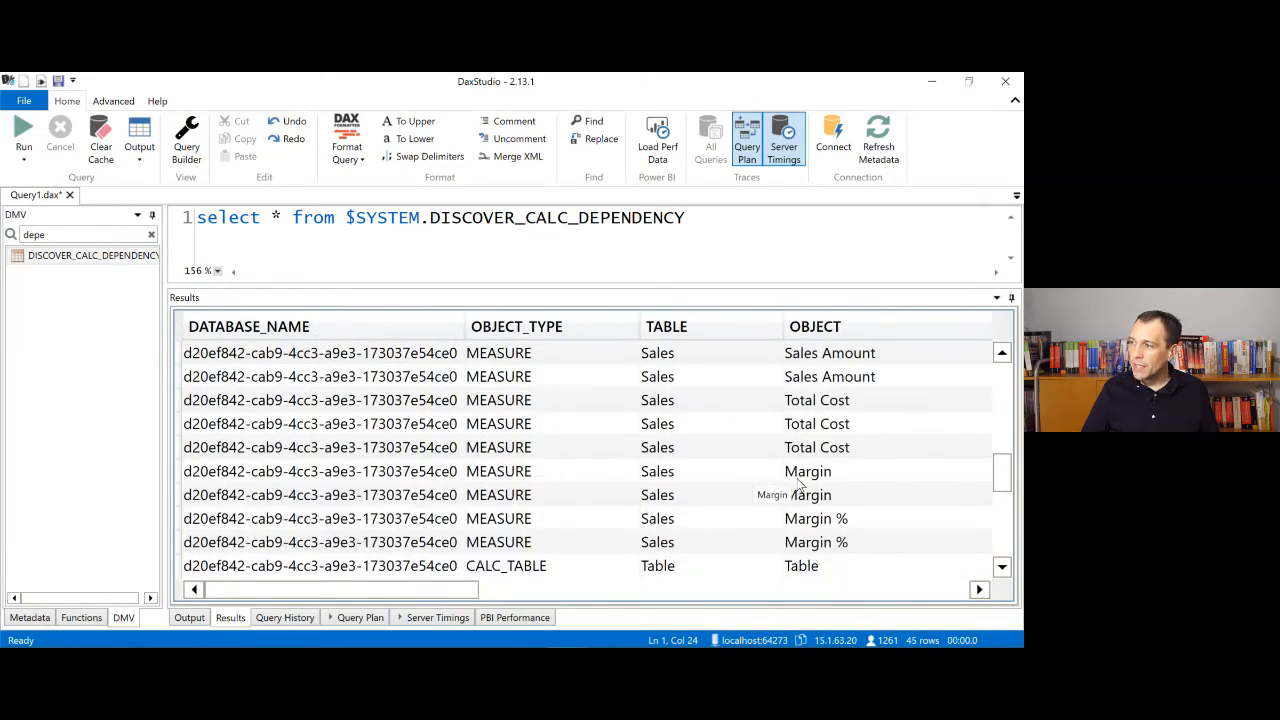
pyautogui.click(765, 474)
pyautogui.moveTo(487, 595); pyautogui.dragTo(584, 590)
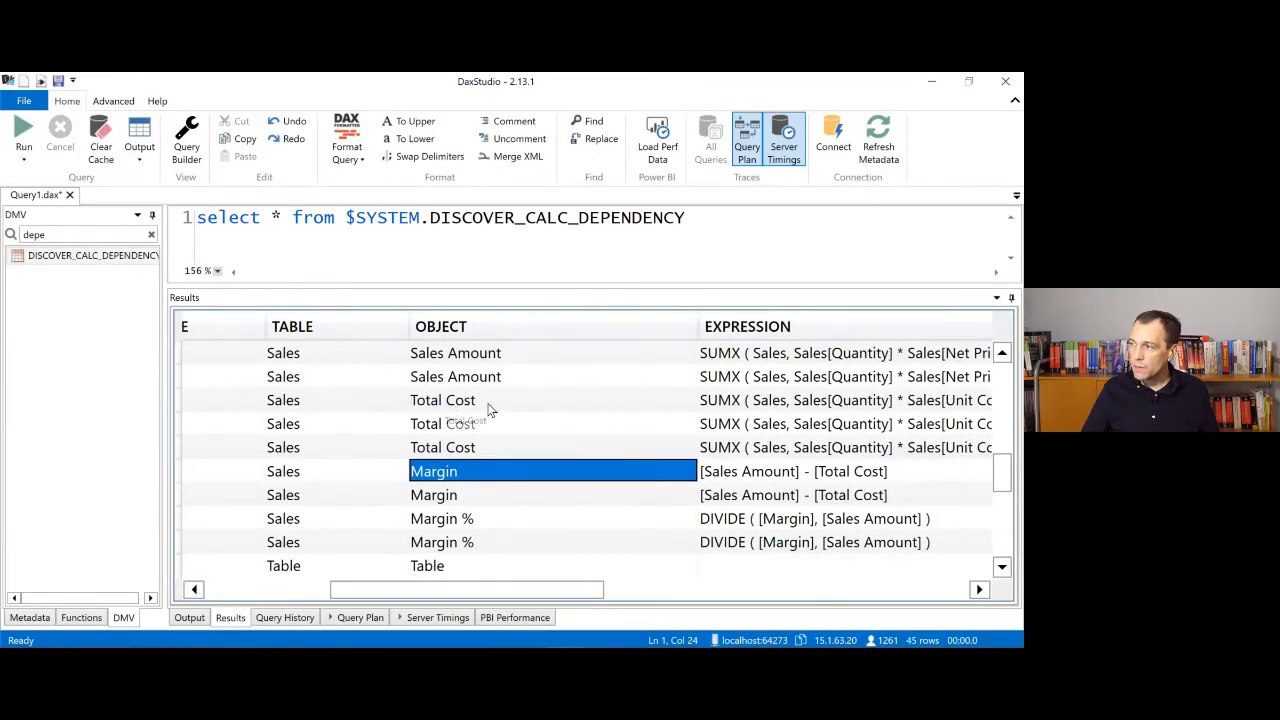
pyautogui.moveTo(493, 404); pyautogui.dragTo(500, 447)
pyautogui.moveTo(545, 589); pyautogui.dragTo(876, 589)
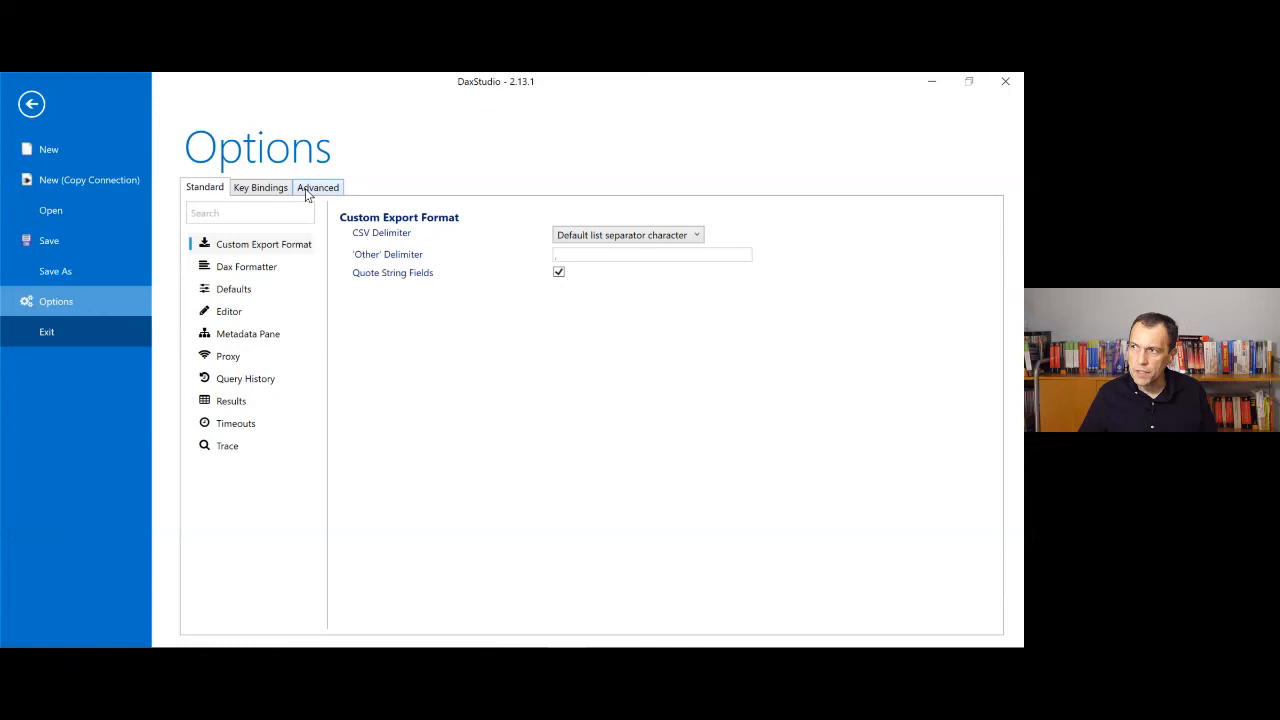
# Step: Turn off the Show Key Bindings, Show Query Builder Button and Show Benchmark Button preview features
pyautogui.click(316, 188)
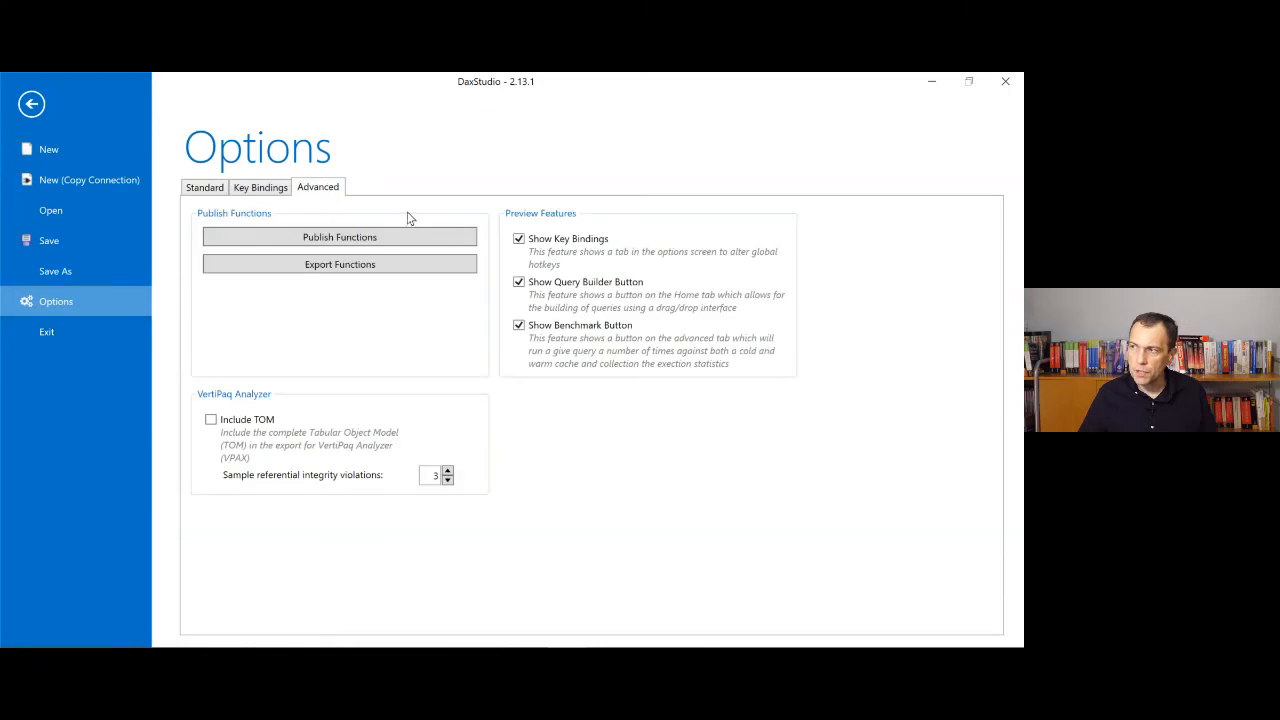
pyautogui.click(519, 241)
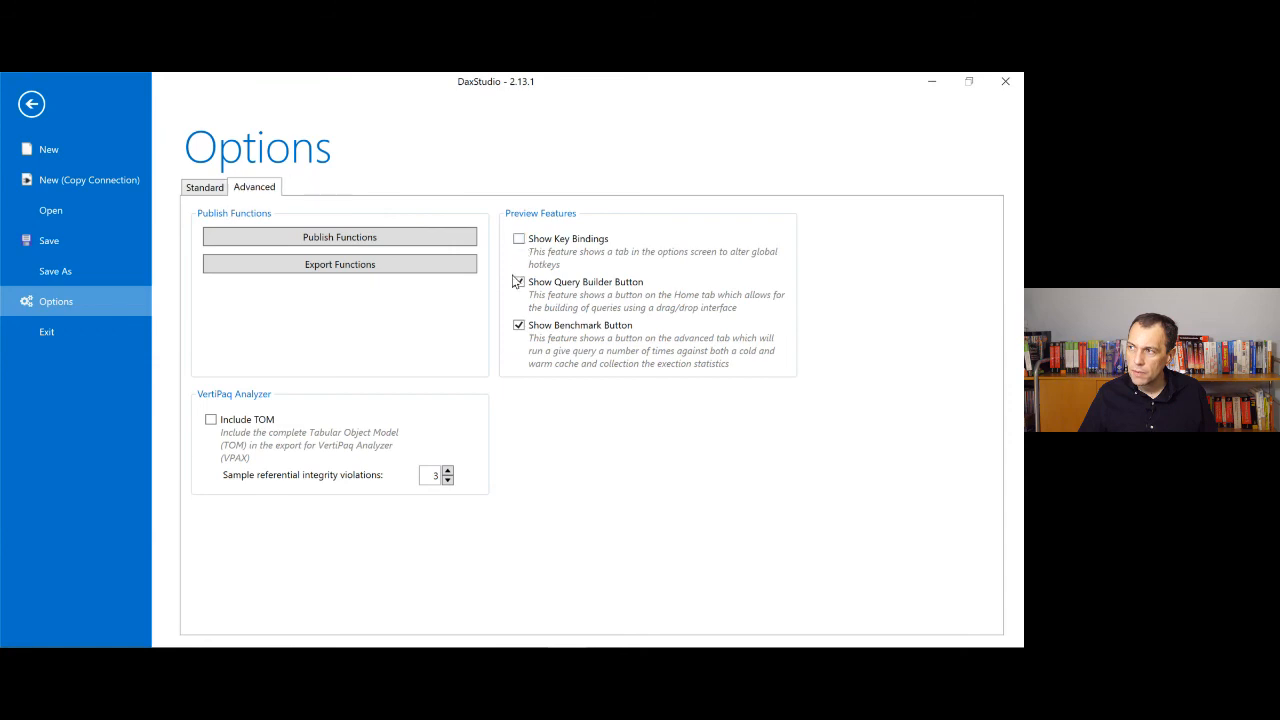
pyautogui.click(519, 284)
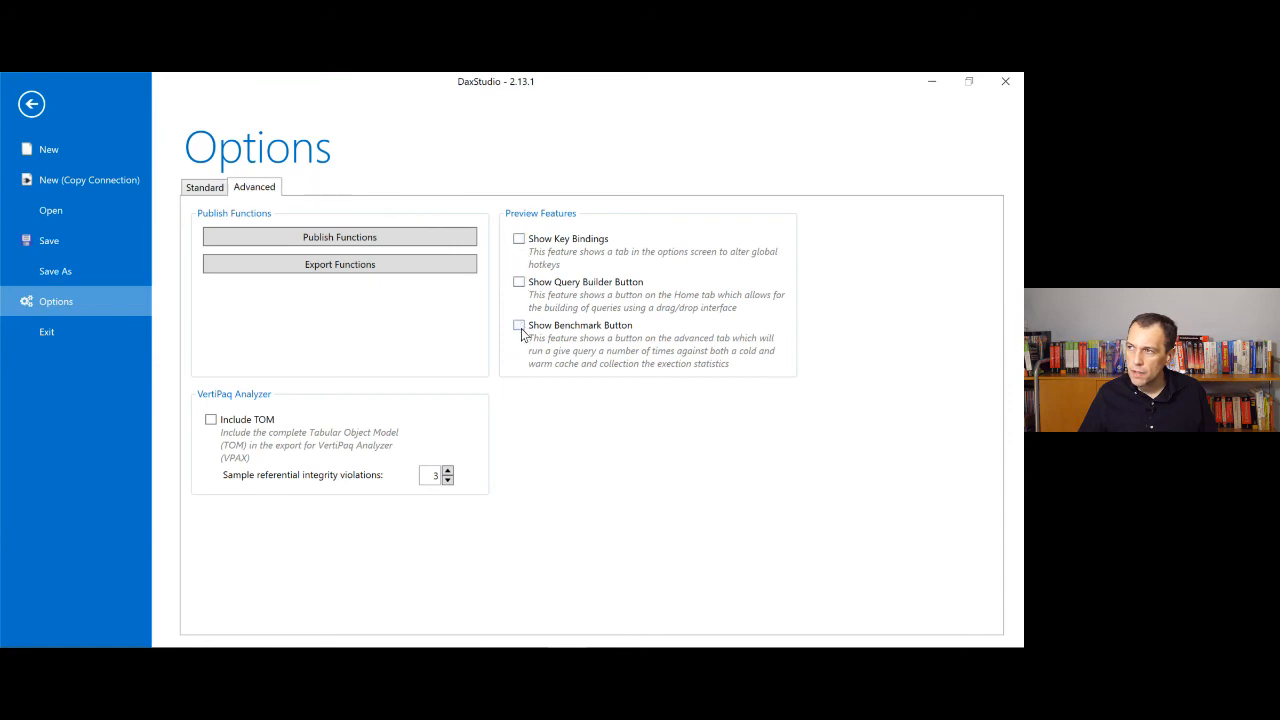
# Step: Review the Results and Custom Export Format options, and show the available output targets for the query
pyautogui.click(222, 189)
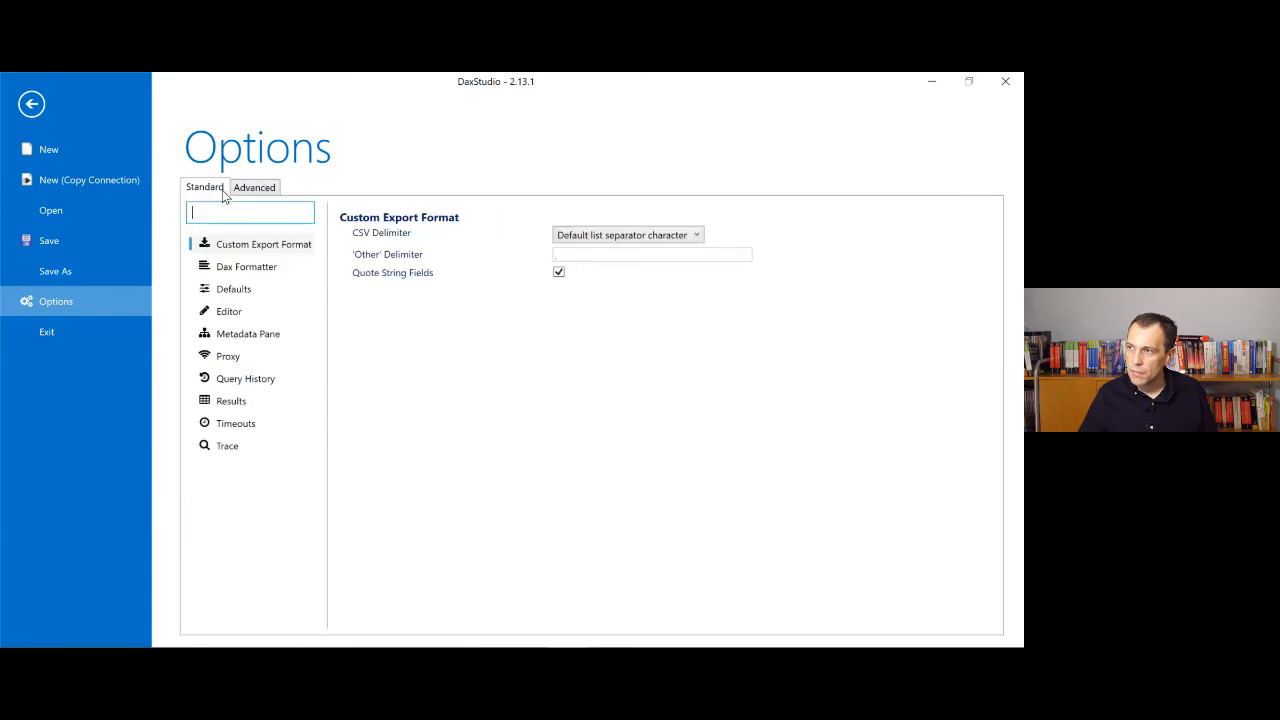
pyautogui.click(231, 402)
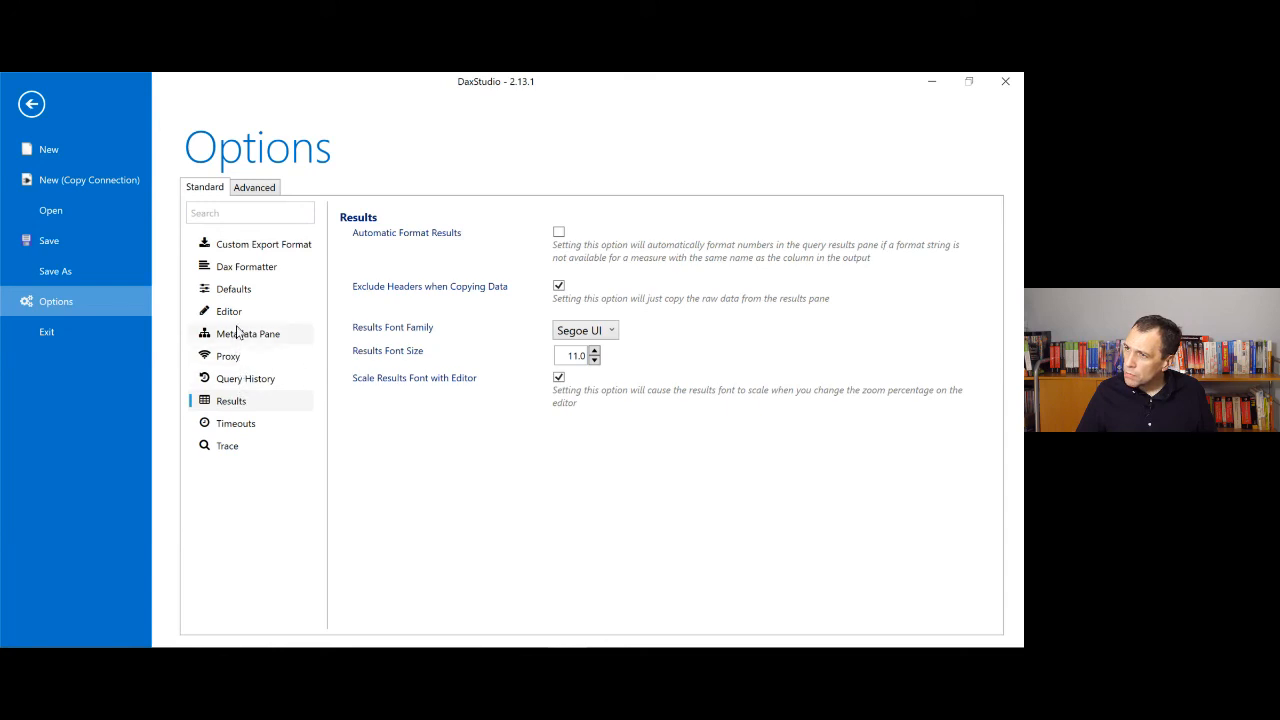
pyautogui.click(257, 248)
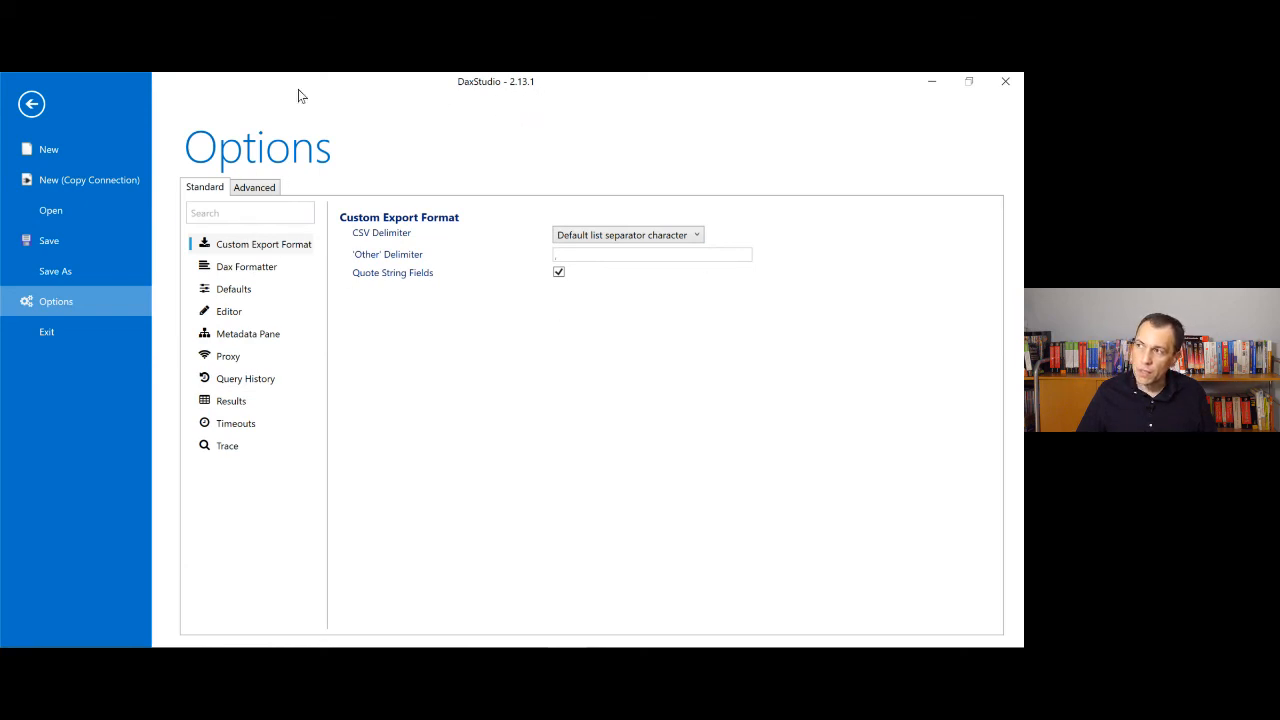
pyautogui.click(33, 106)
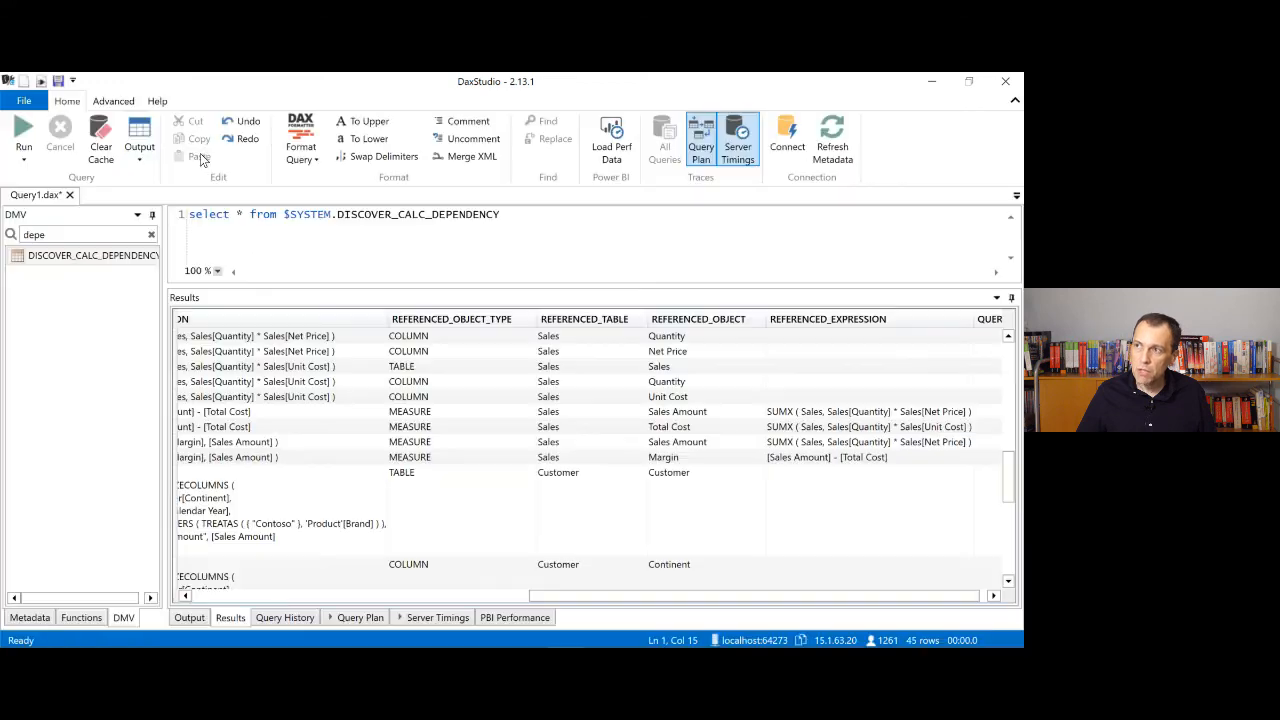
pyautogui.click(139, 140)
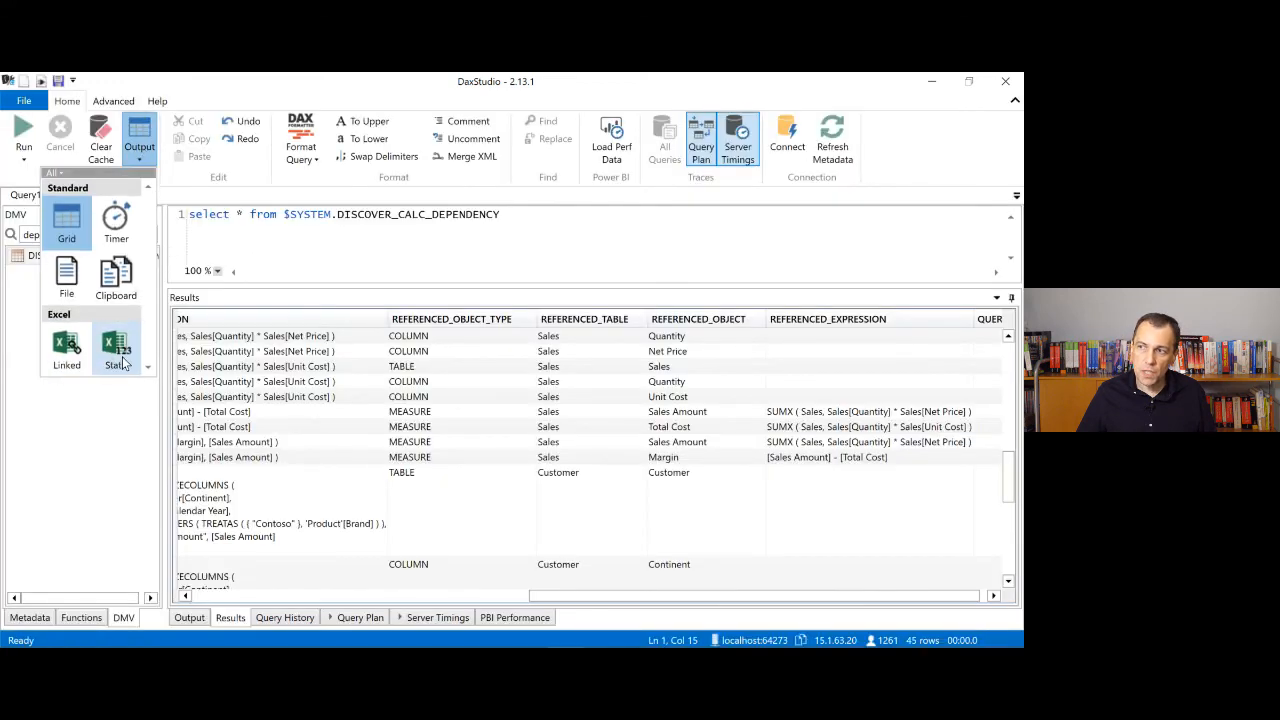